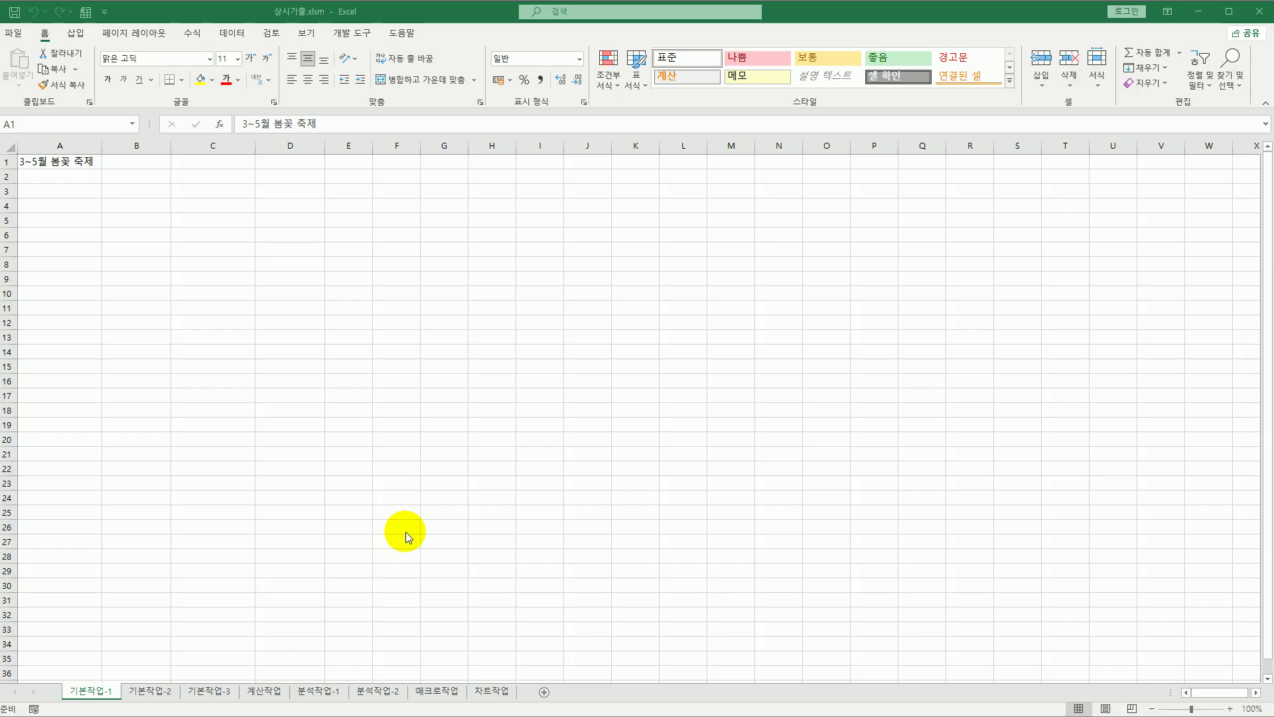
click(58, 159)
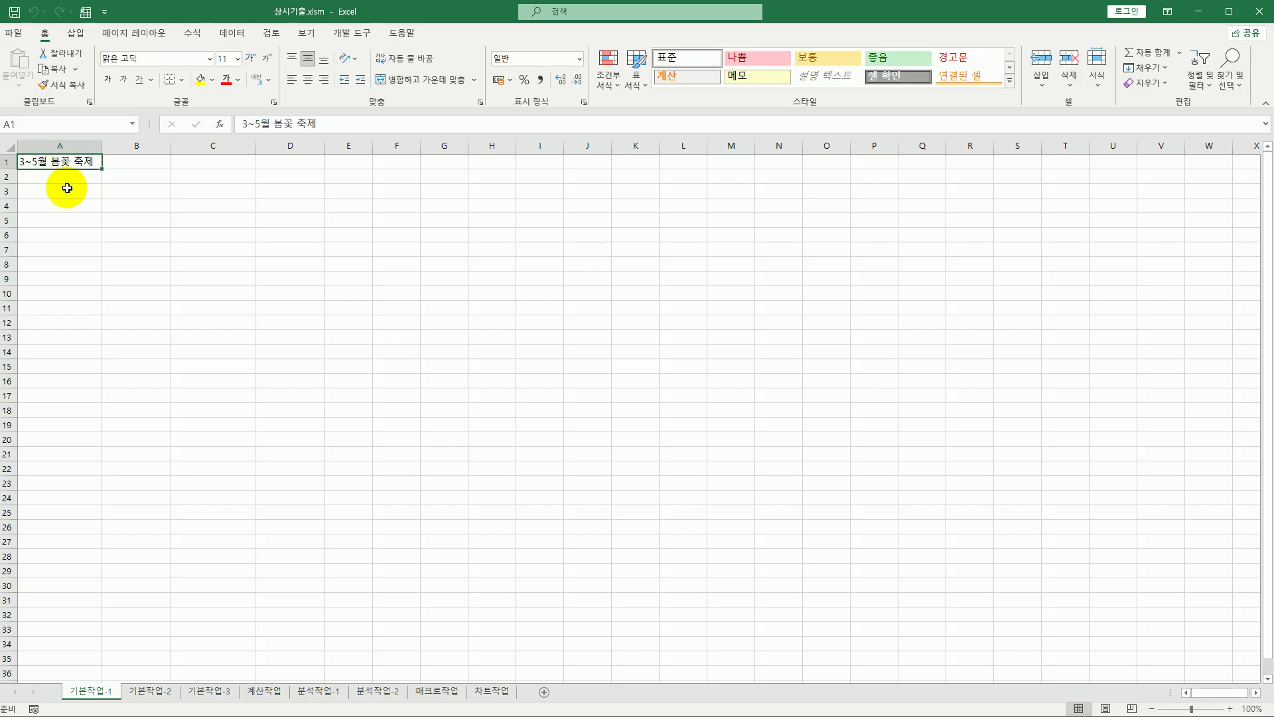
click(67, 189)
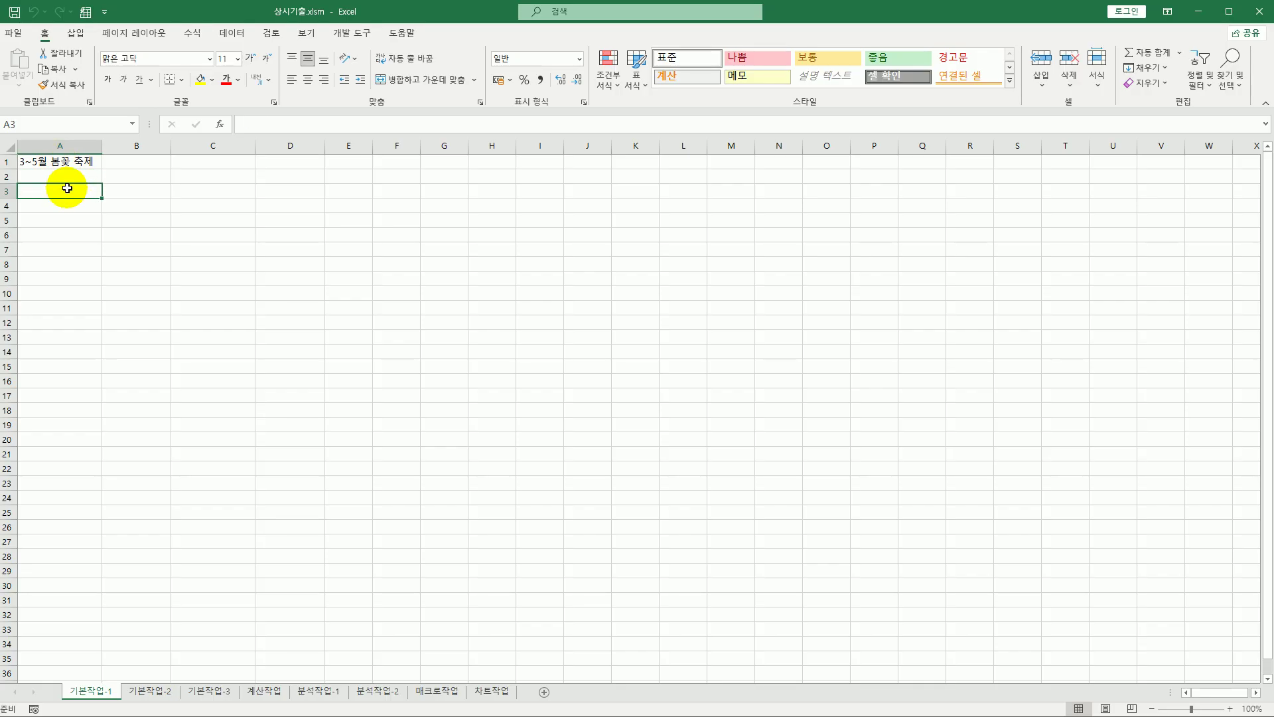
drag(67, 189, 301, 319)
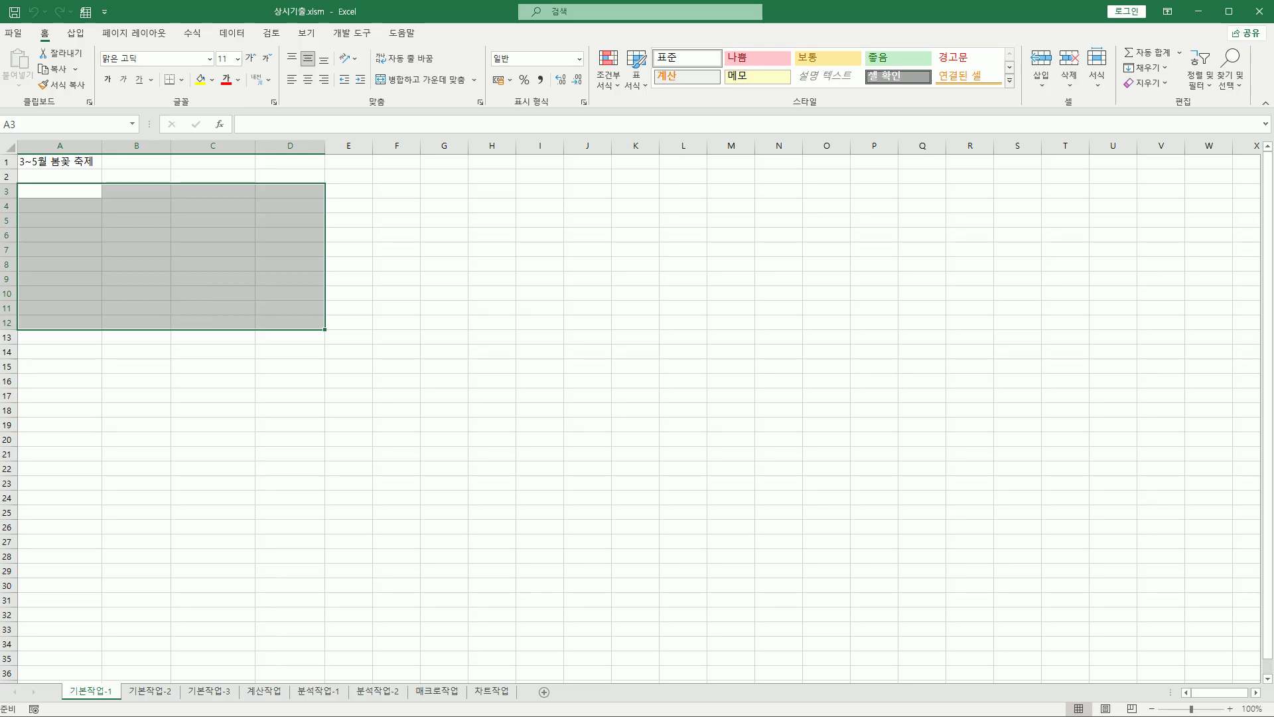
click(47, 190)
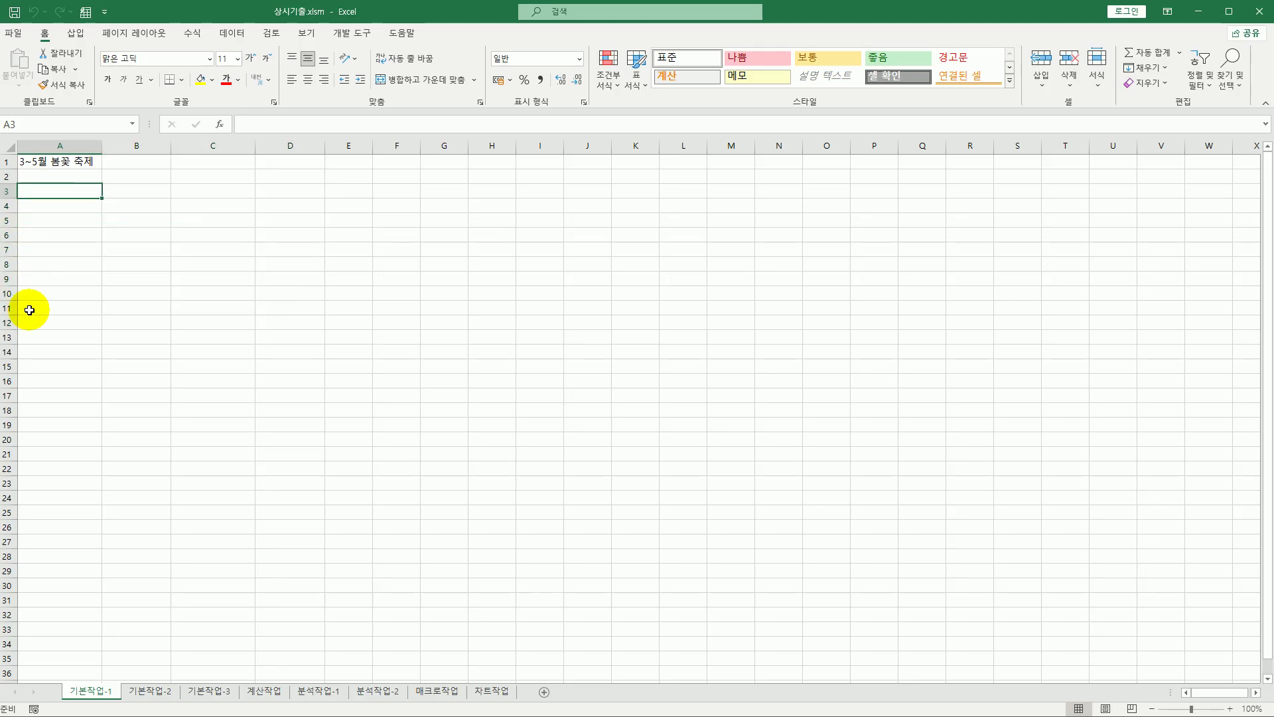
click(33, 324)
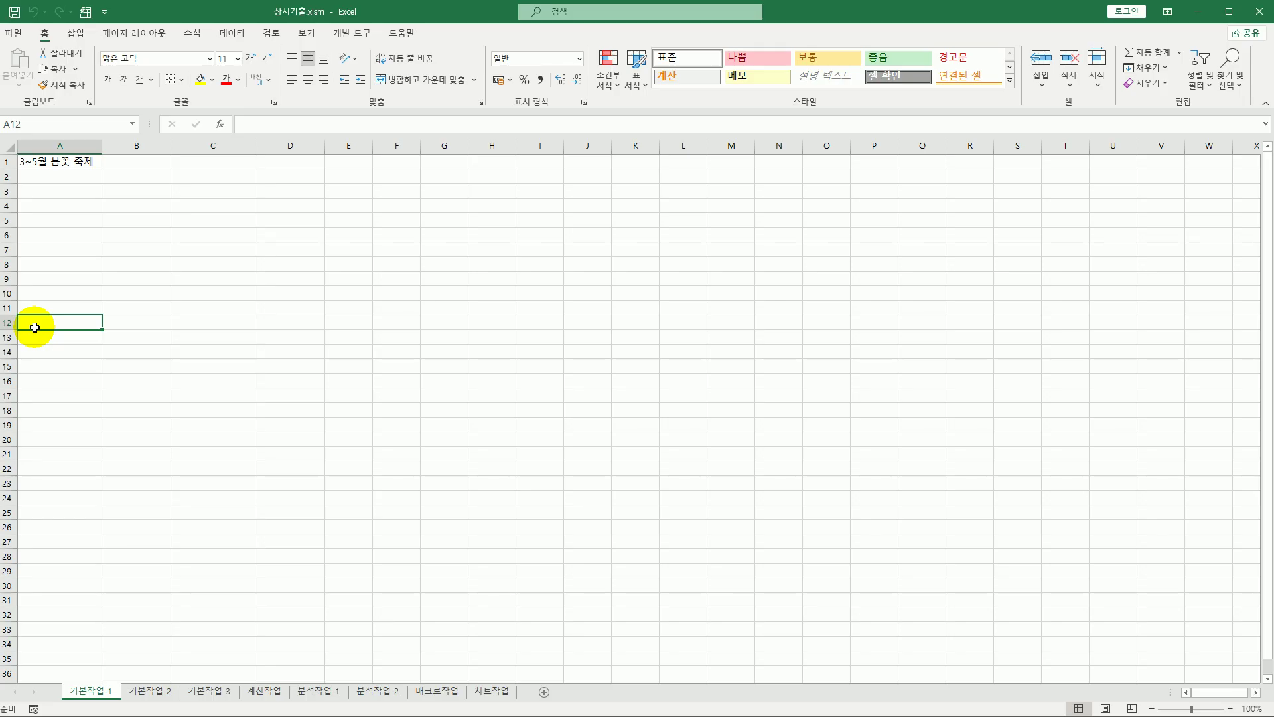
click(144, 197)
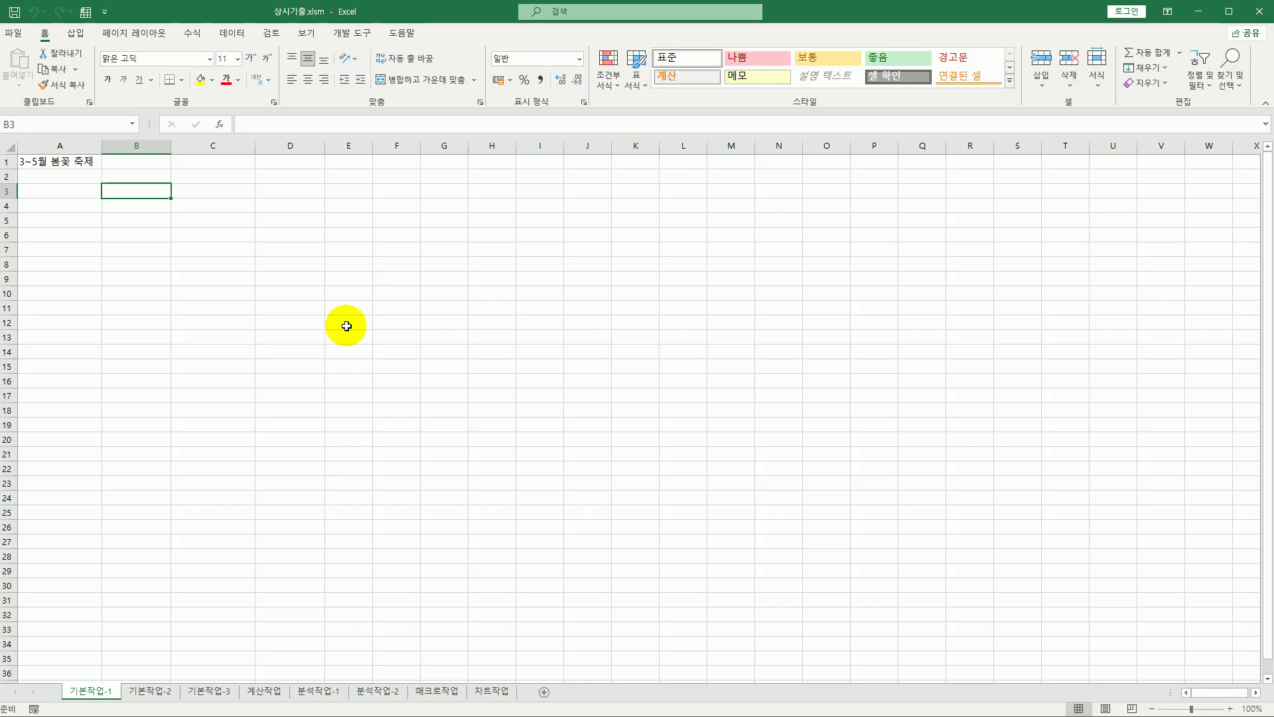
- On the 기본작업-2 sheet, align the title in A1:G1 horizontally with 선택 영역의 가운데로 (center across selection)
click(150, 691)
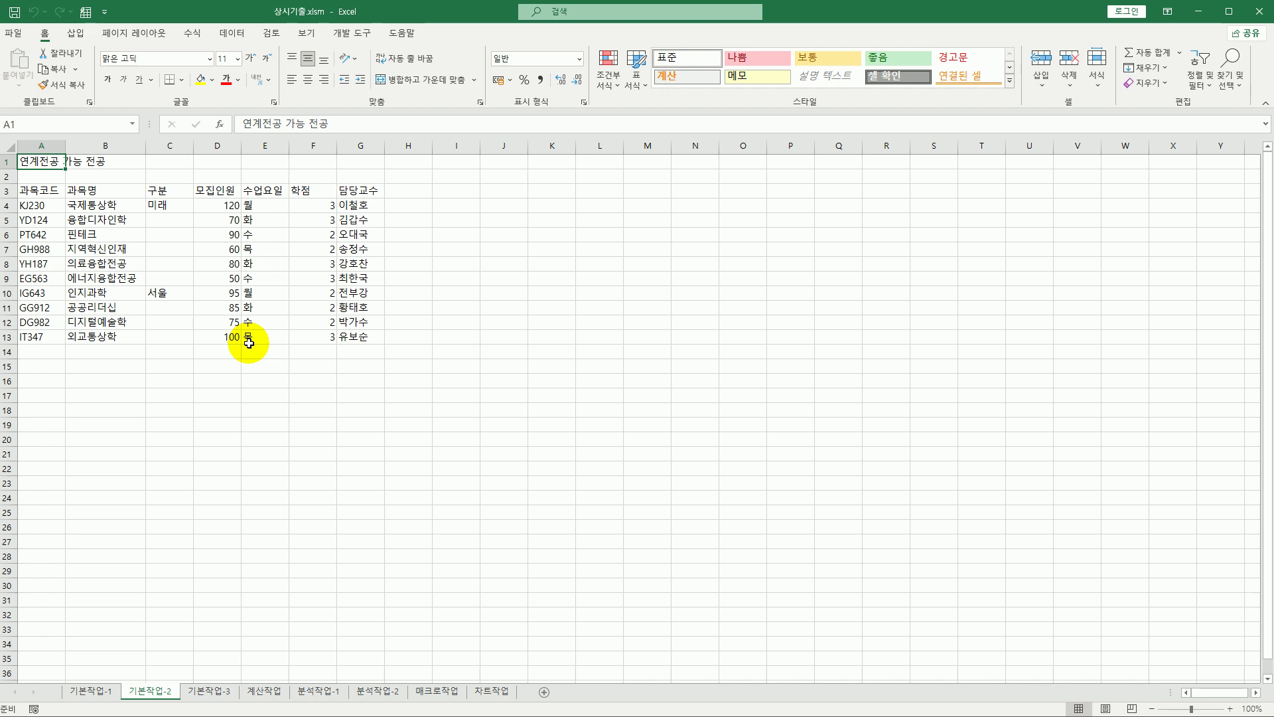
drag(46, 161, 350, 162)
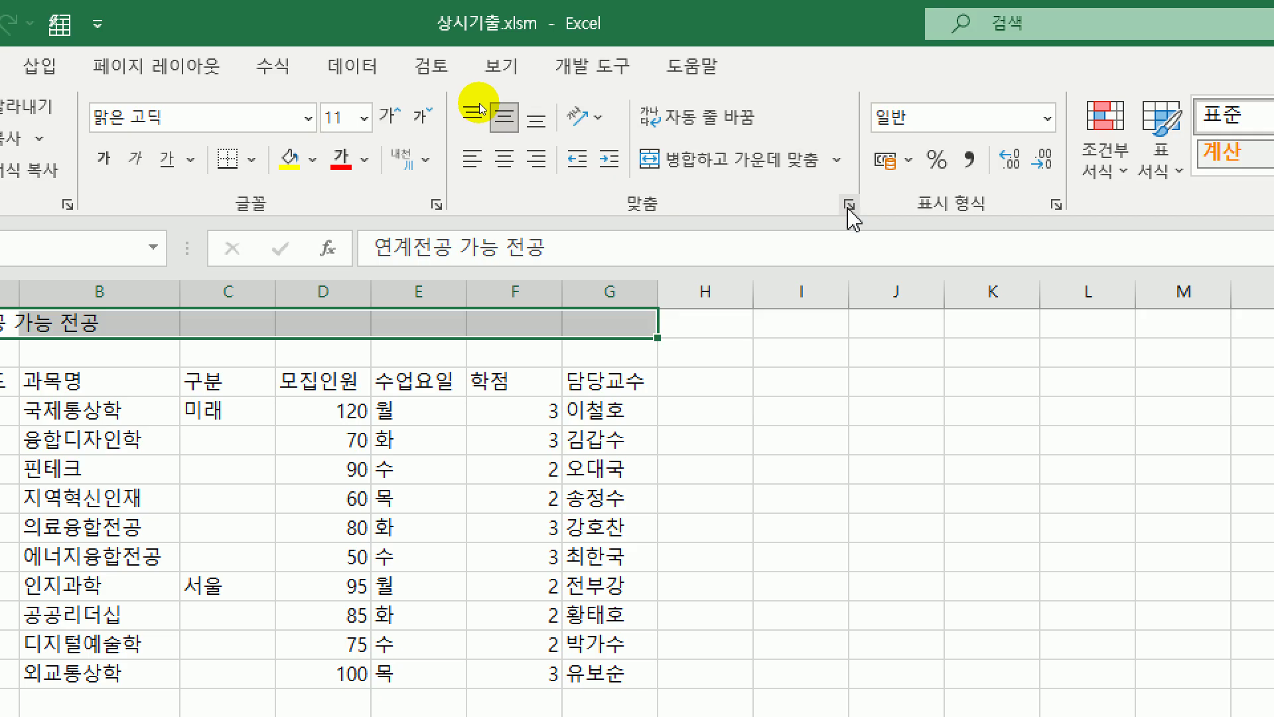
click(848, 206)
drag(1232, 287, 469, 92)
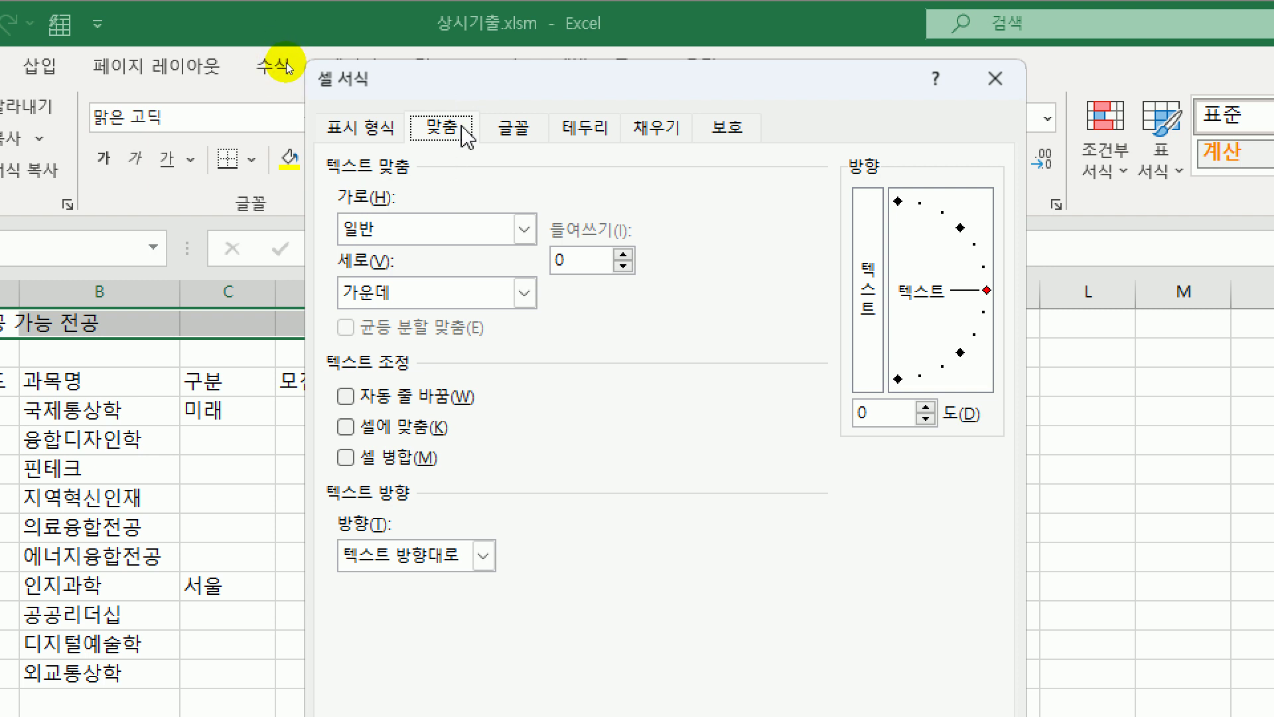
click(458, 230)
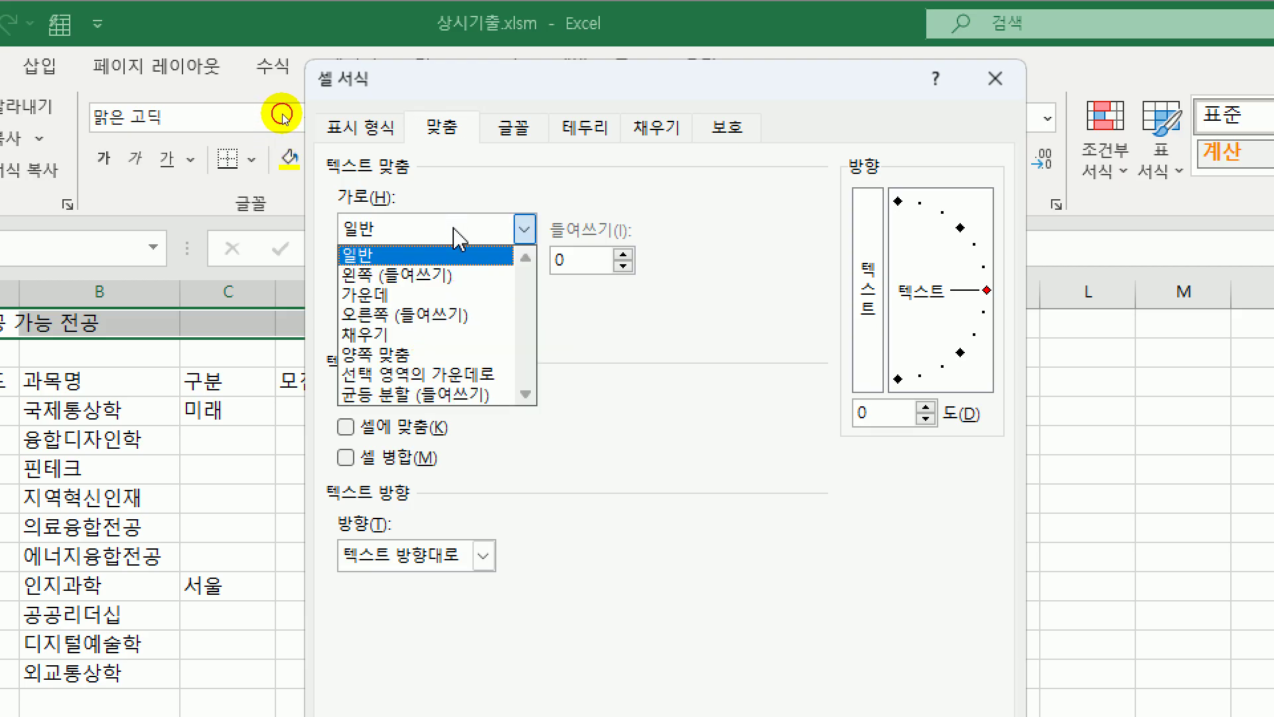
click(460, 374)
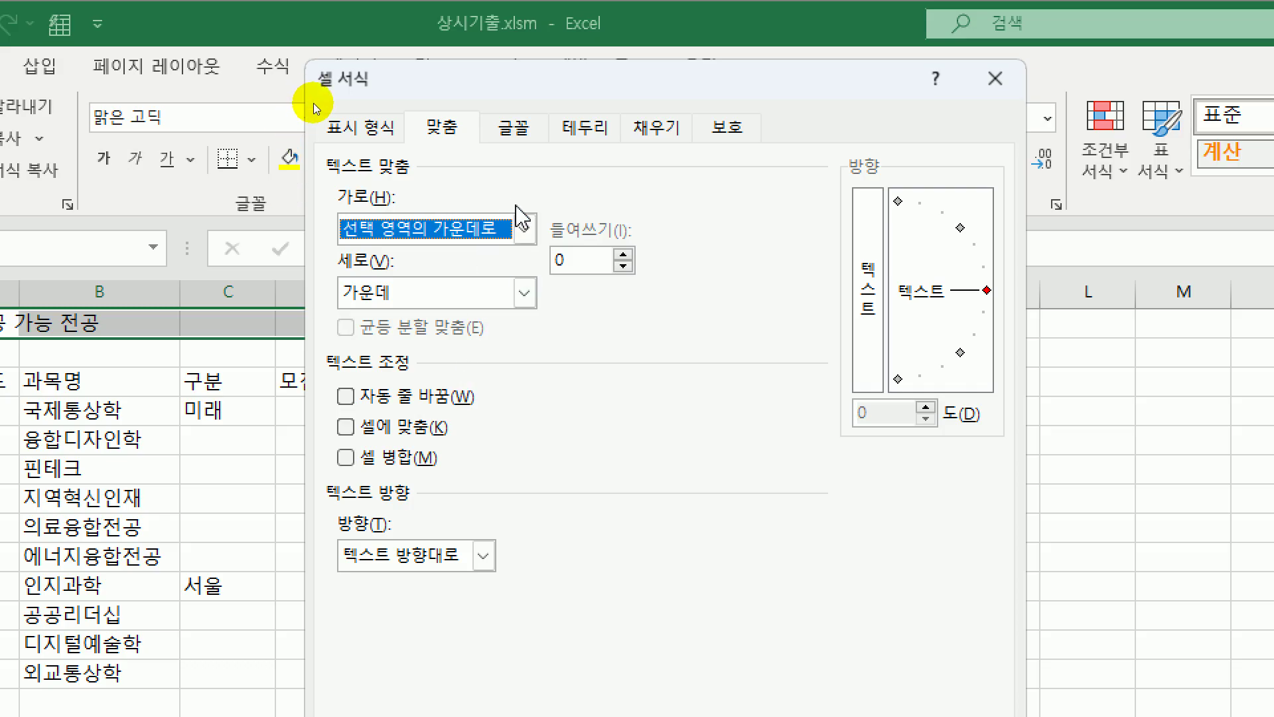
drag(571, 89, 528, 56)
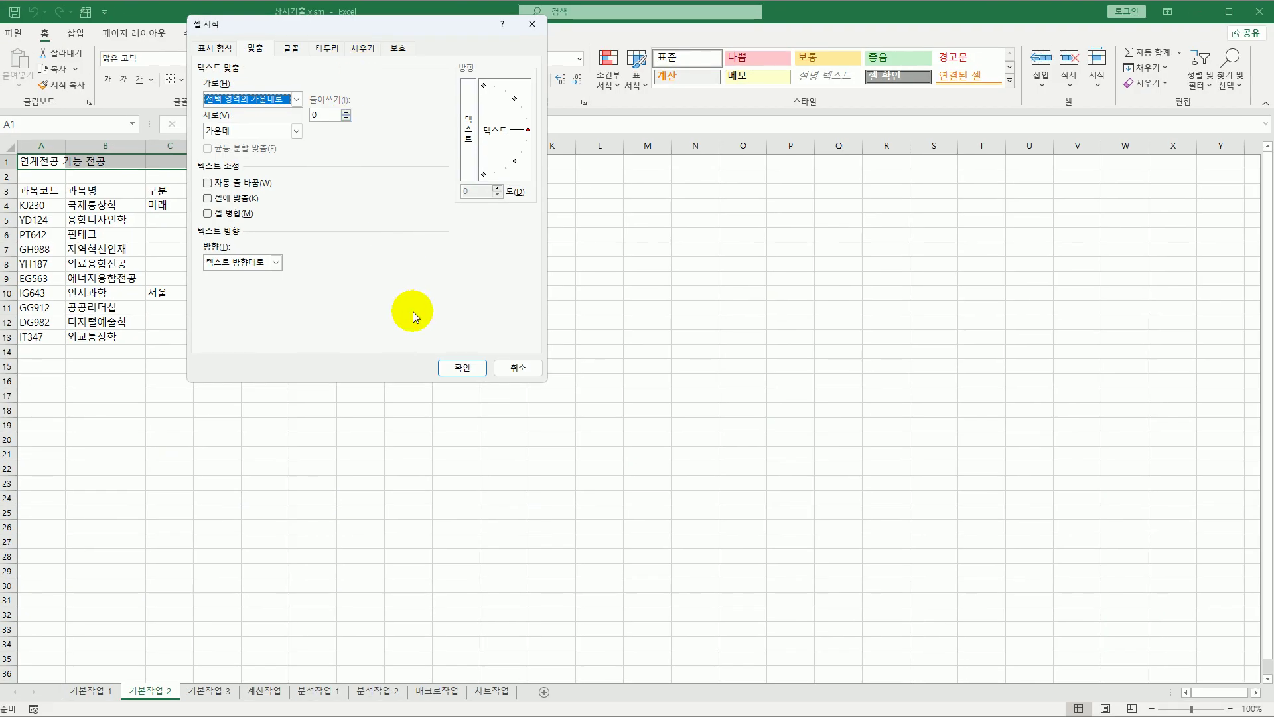
click(458, 365)
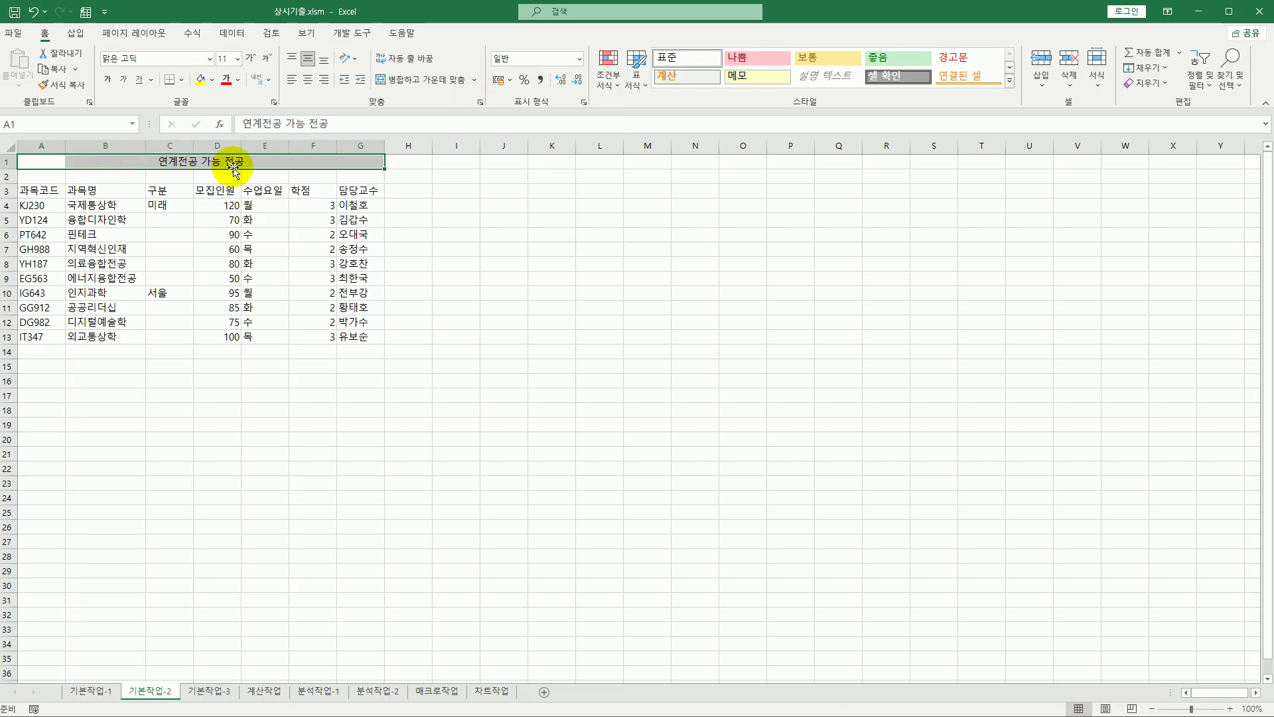
key(ctrl+1)
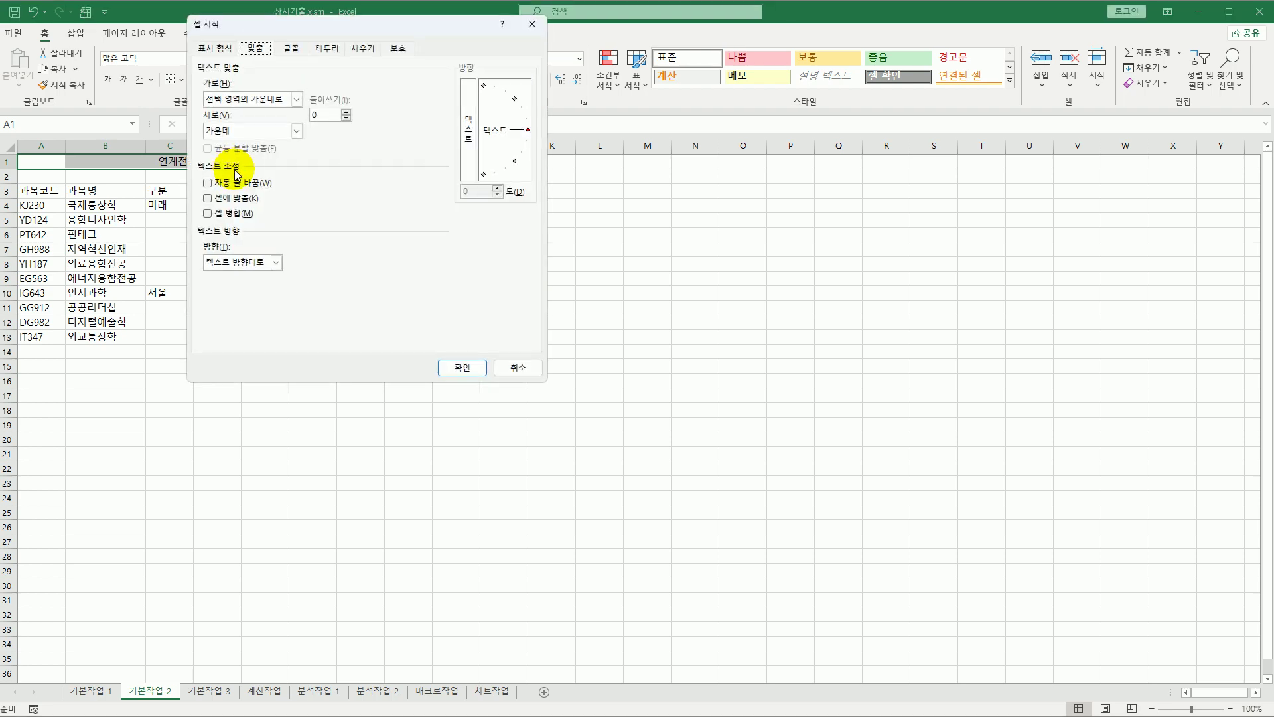
click(516, 368)
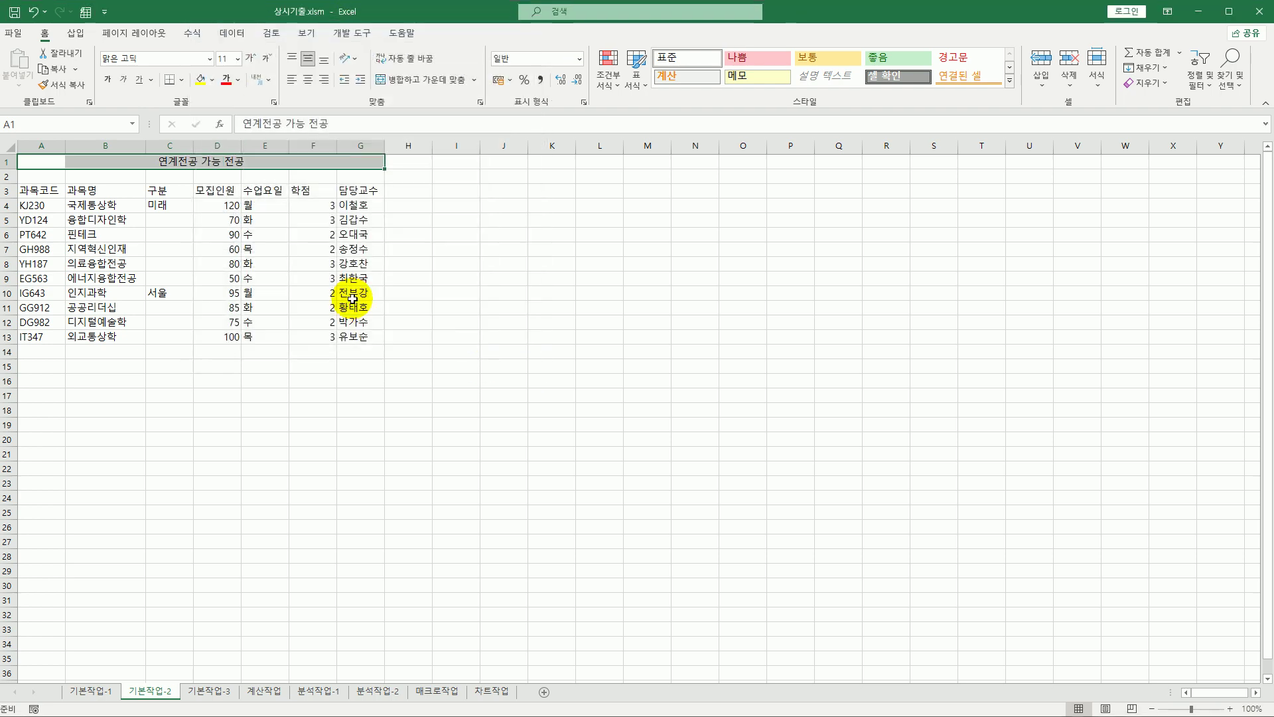
right_click(185, 160)
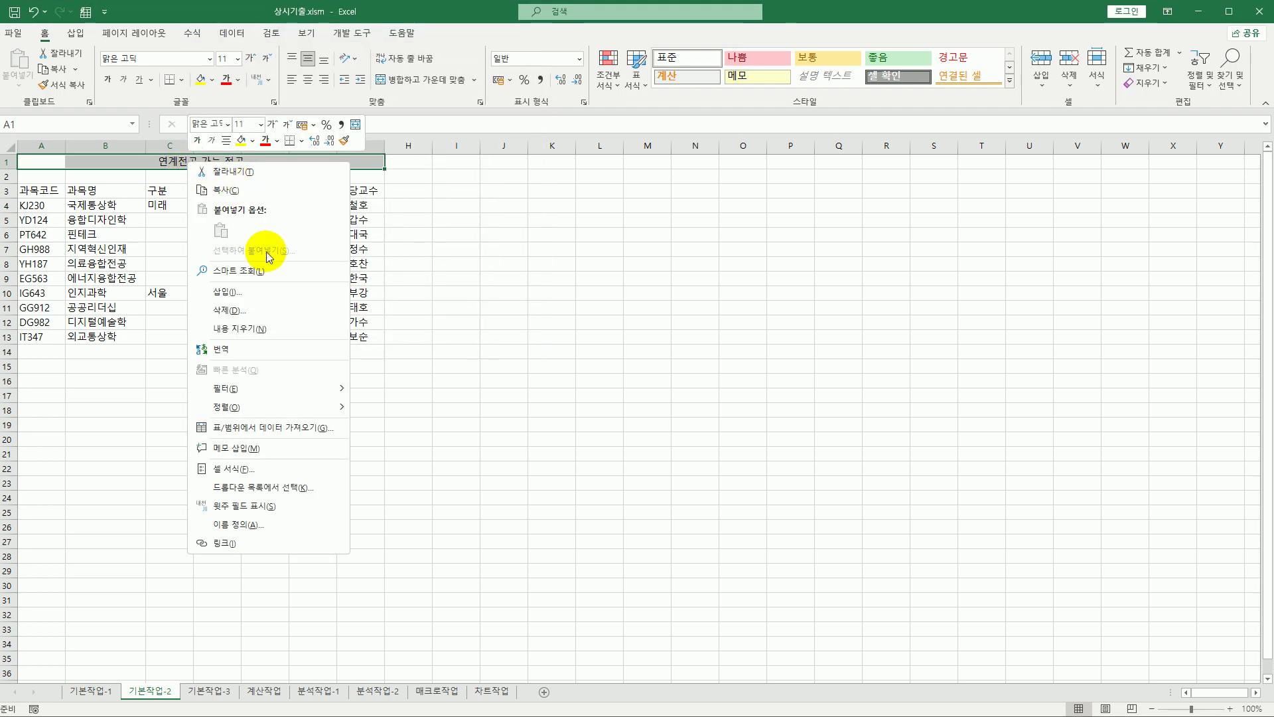
click(267, 468)
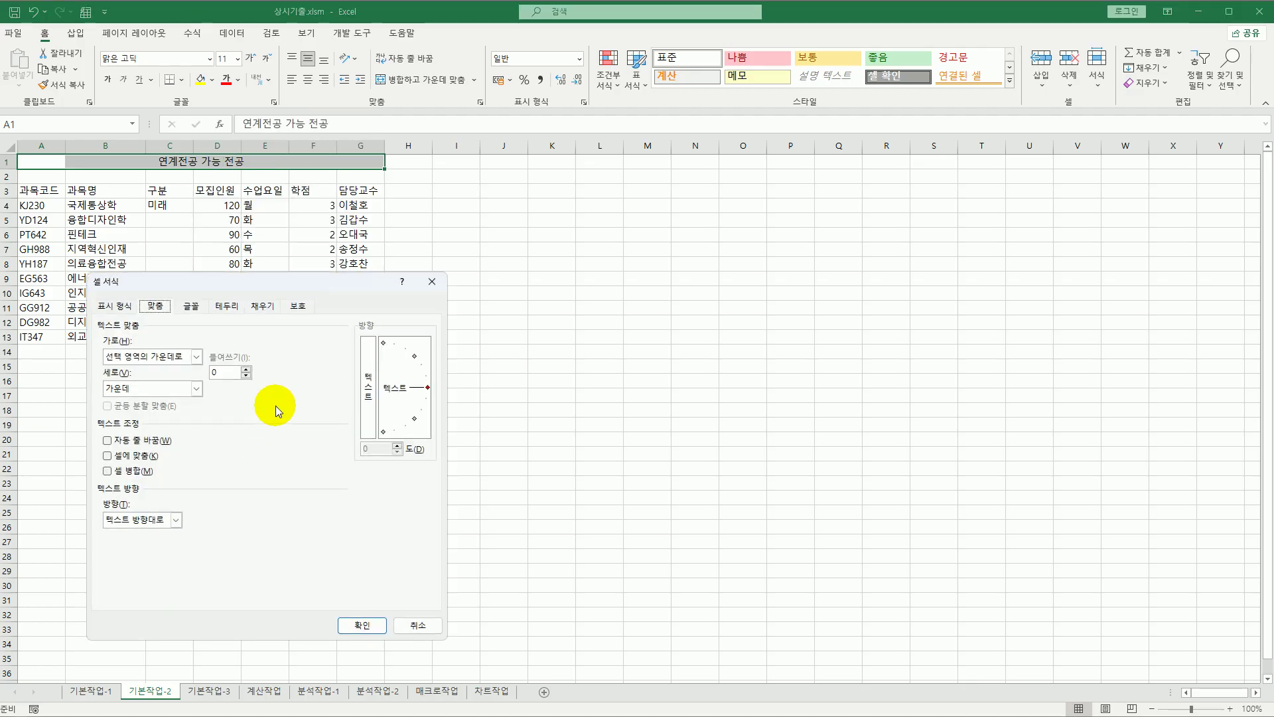
drag(271, 288, 459, 174)
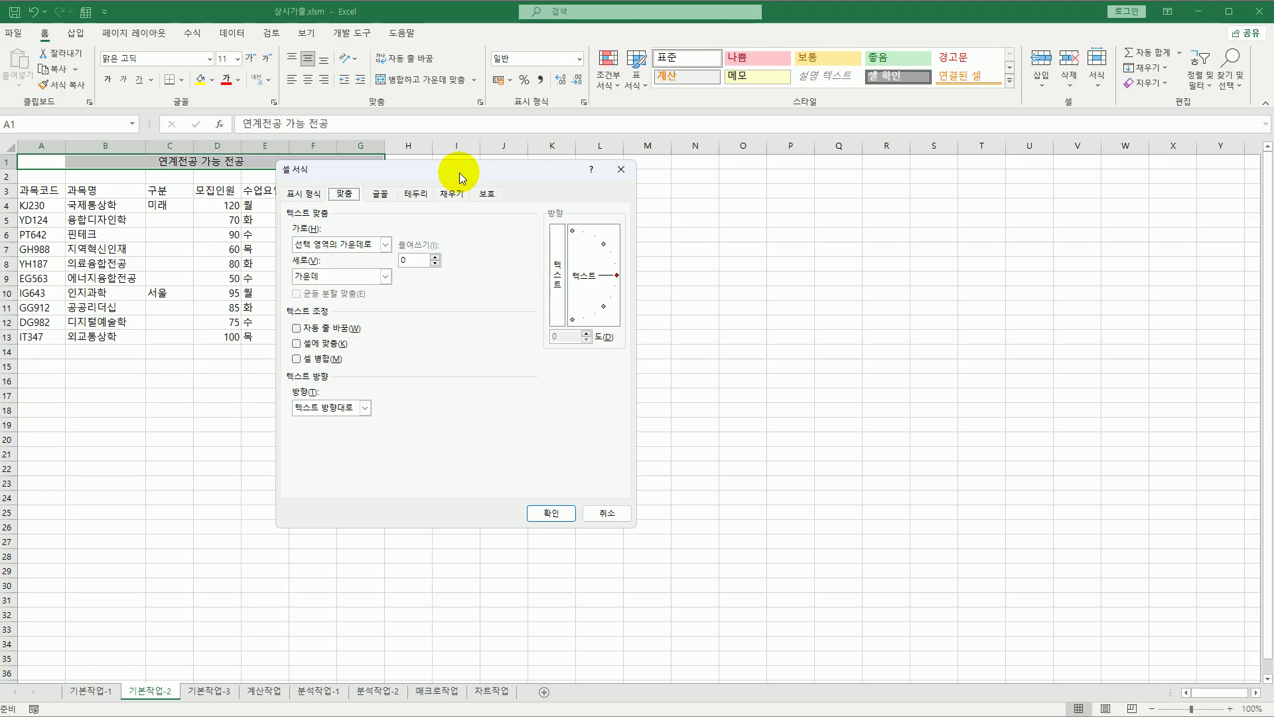
click(593, 522)
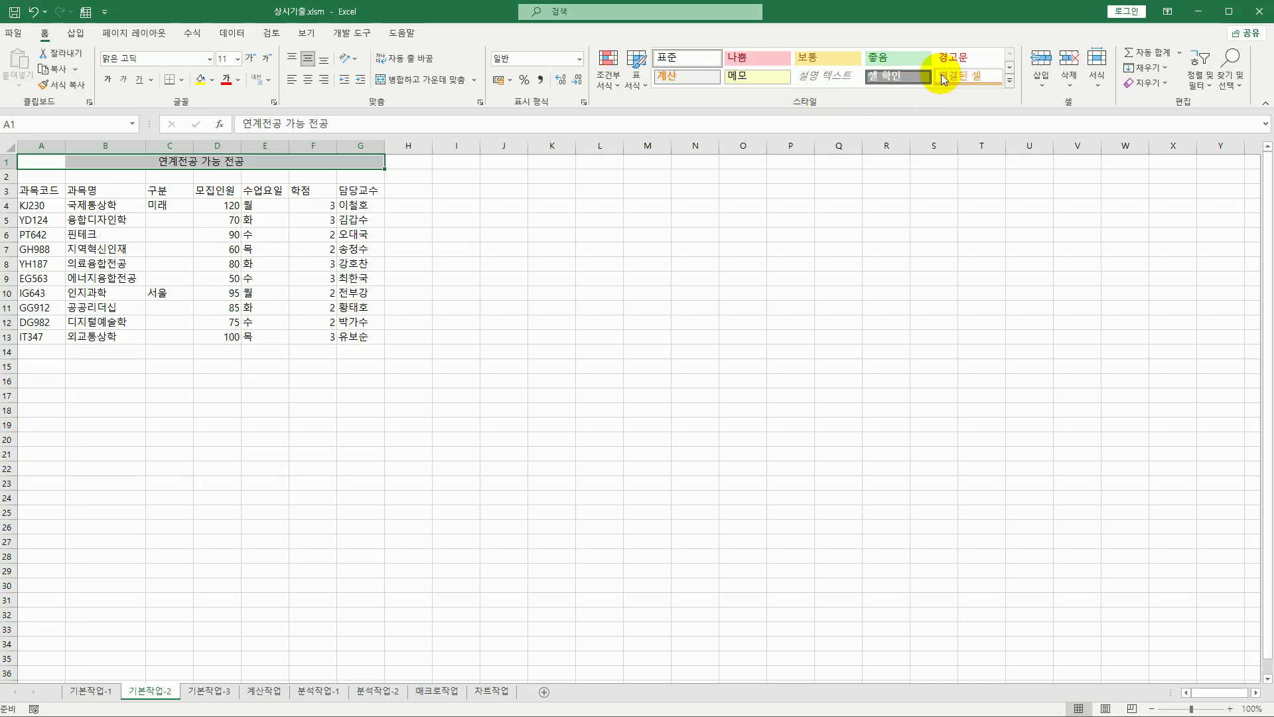
- Apply the 제목 2 cell style to the title range A1:G1
click(1010, 85)
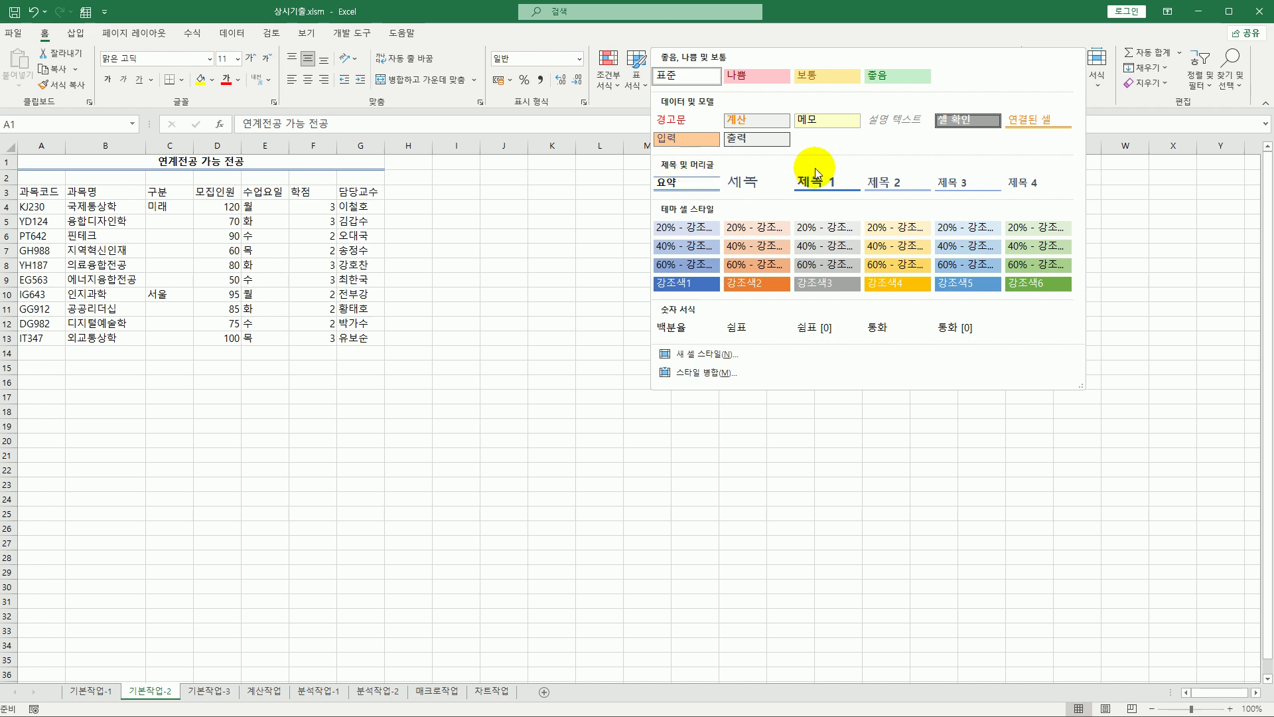
click(883, 188)
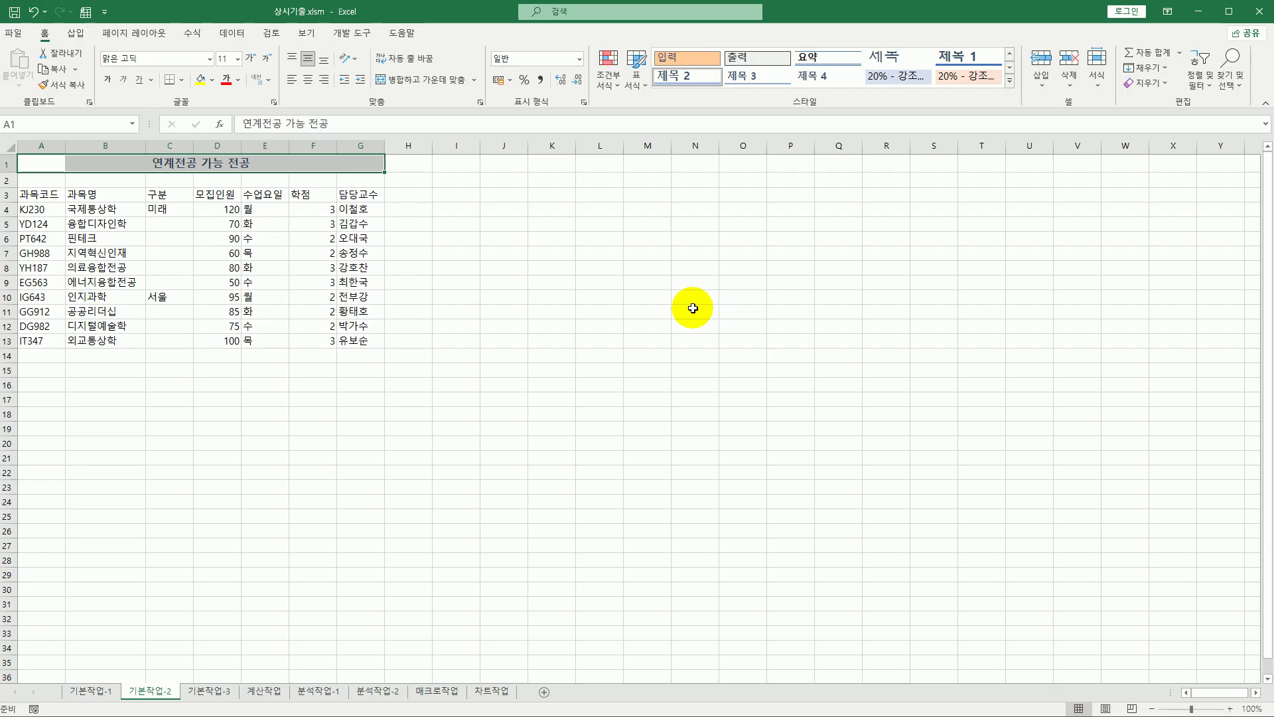
click(693, 308)
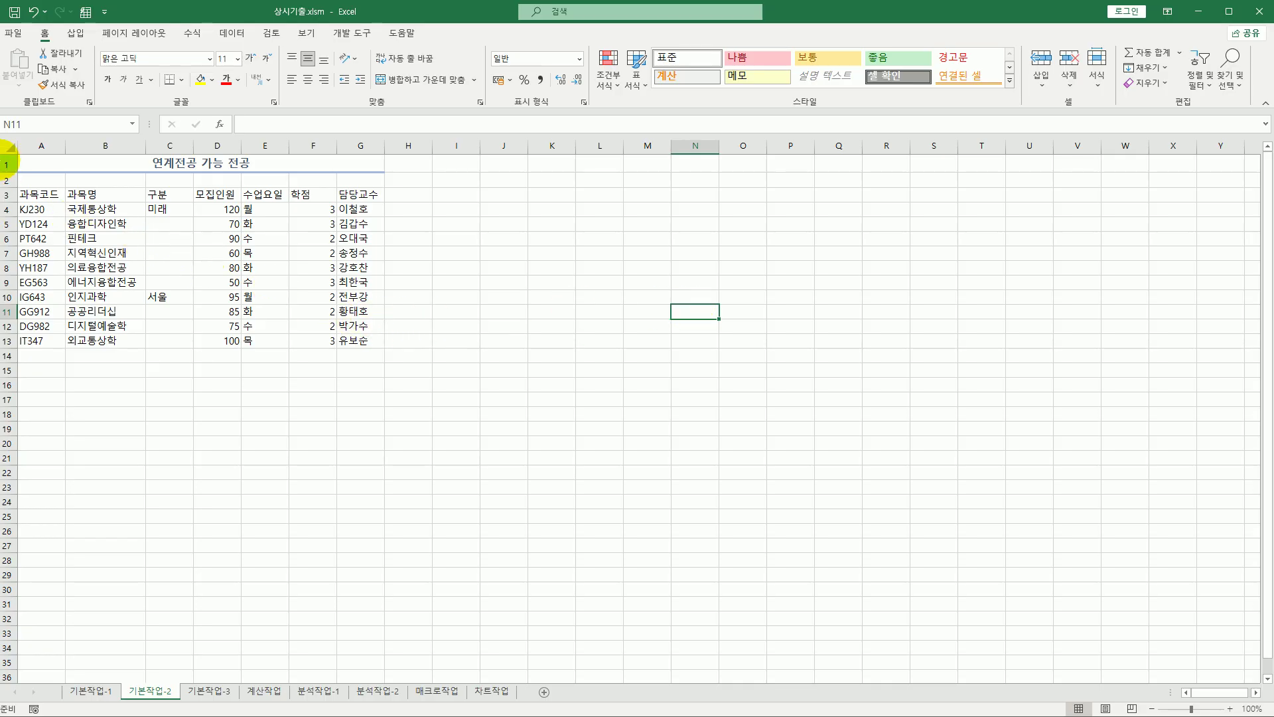
- Set the height of row 1 to 27
click(6, 164)
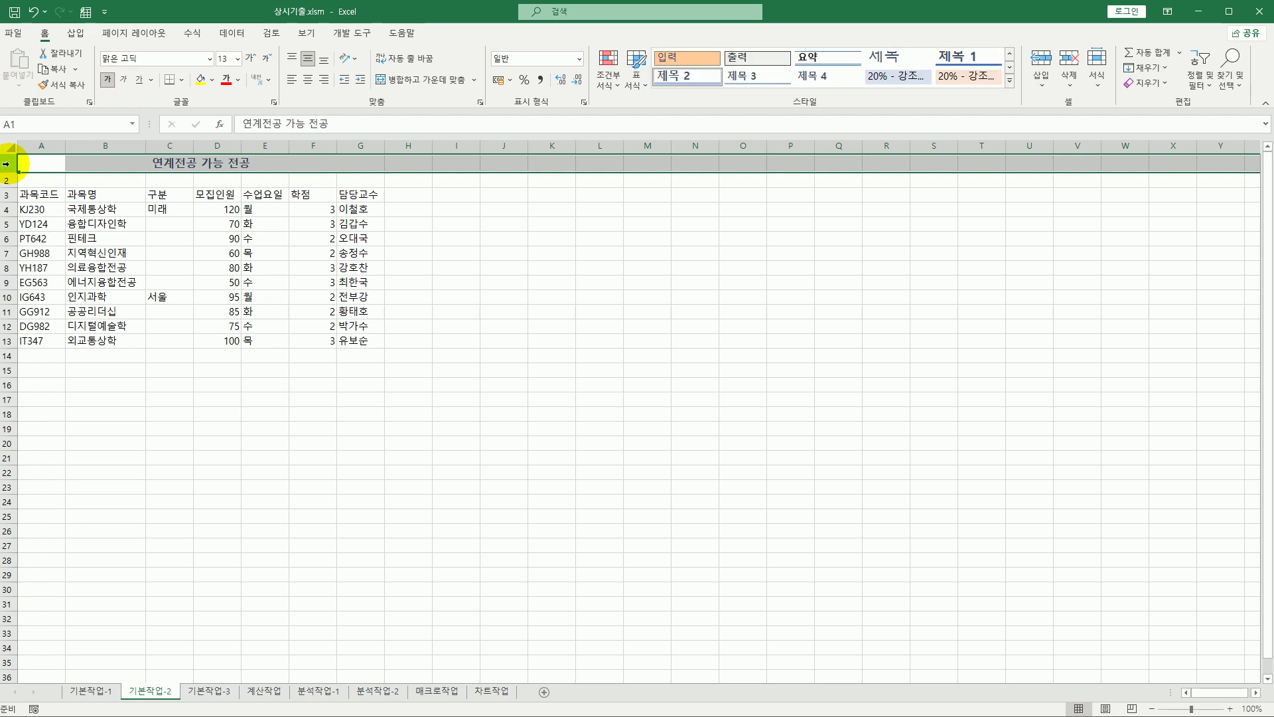
right_click(6, 163)
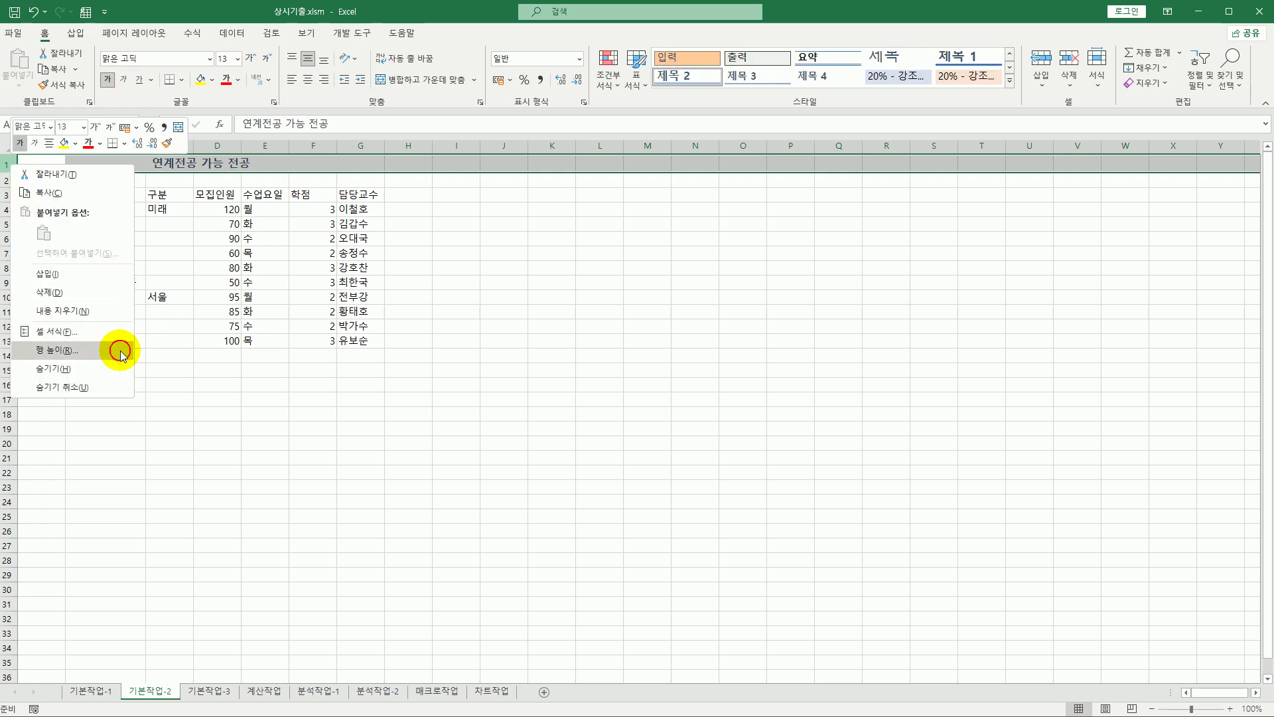
click(120, 350)
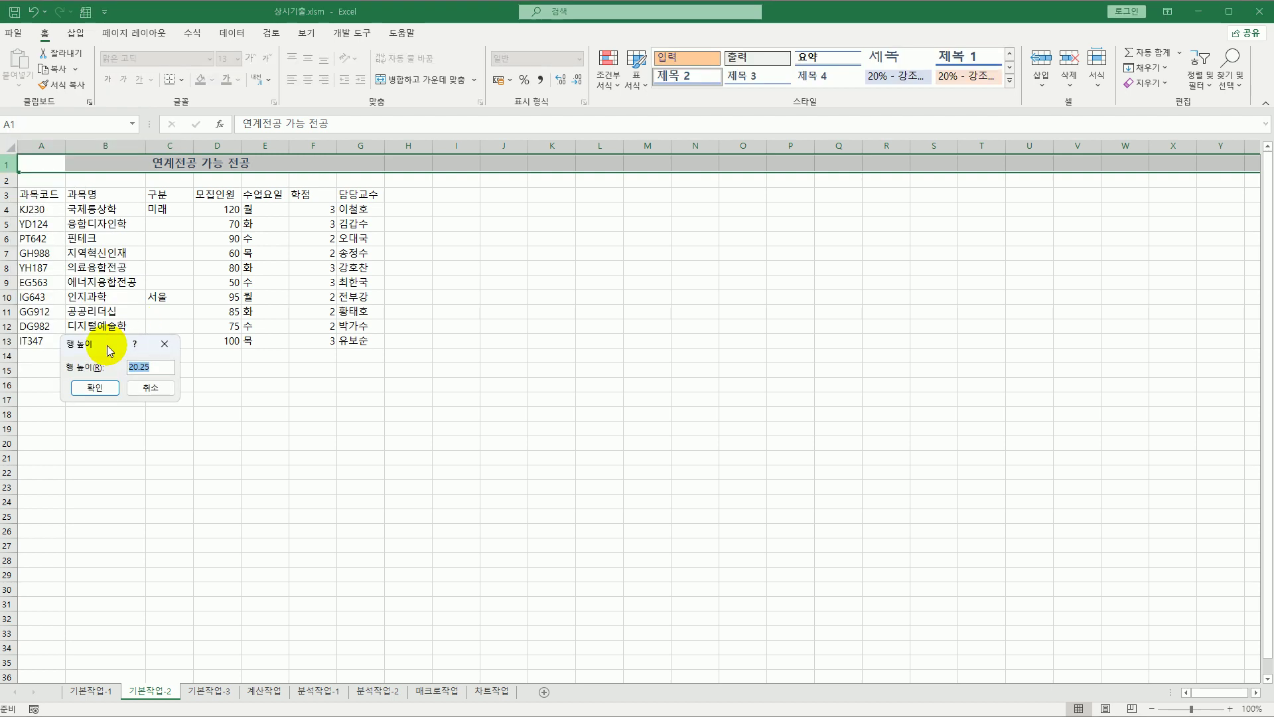
text(27)
key(Return)
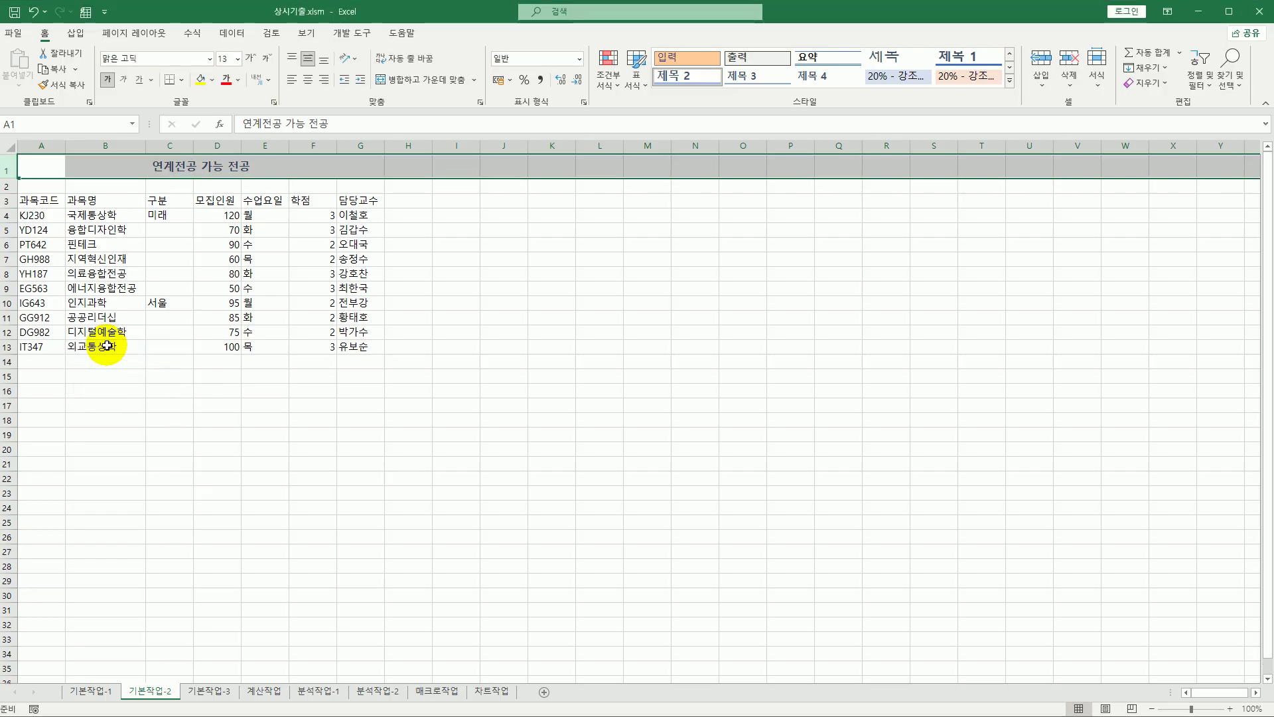
click(249, 344)
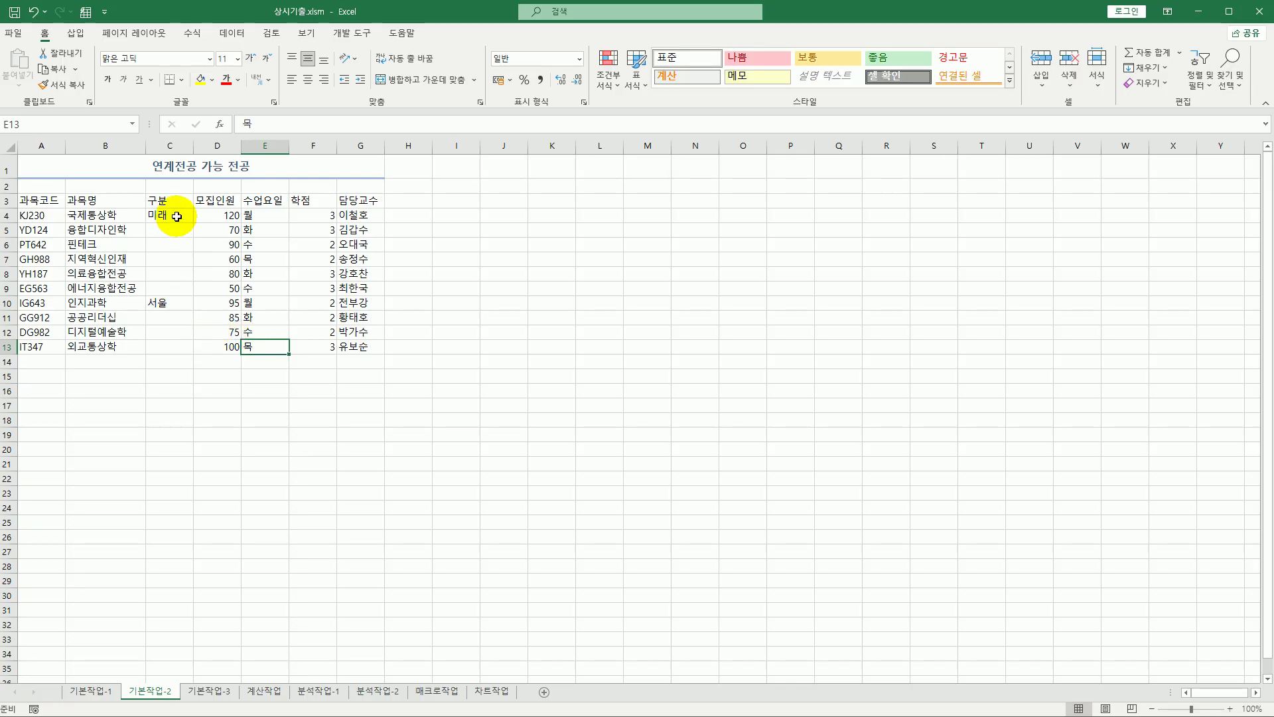
- Merge and center the ranges C4:C9 and C10:C13 in the 구분 column
drag(177, 217, 179, 283)
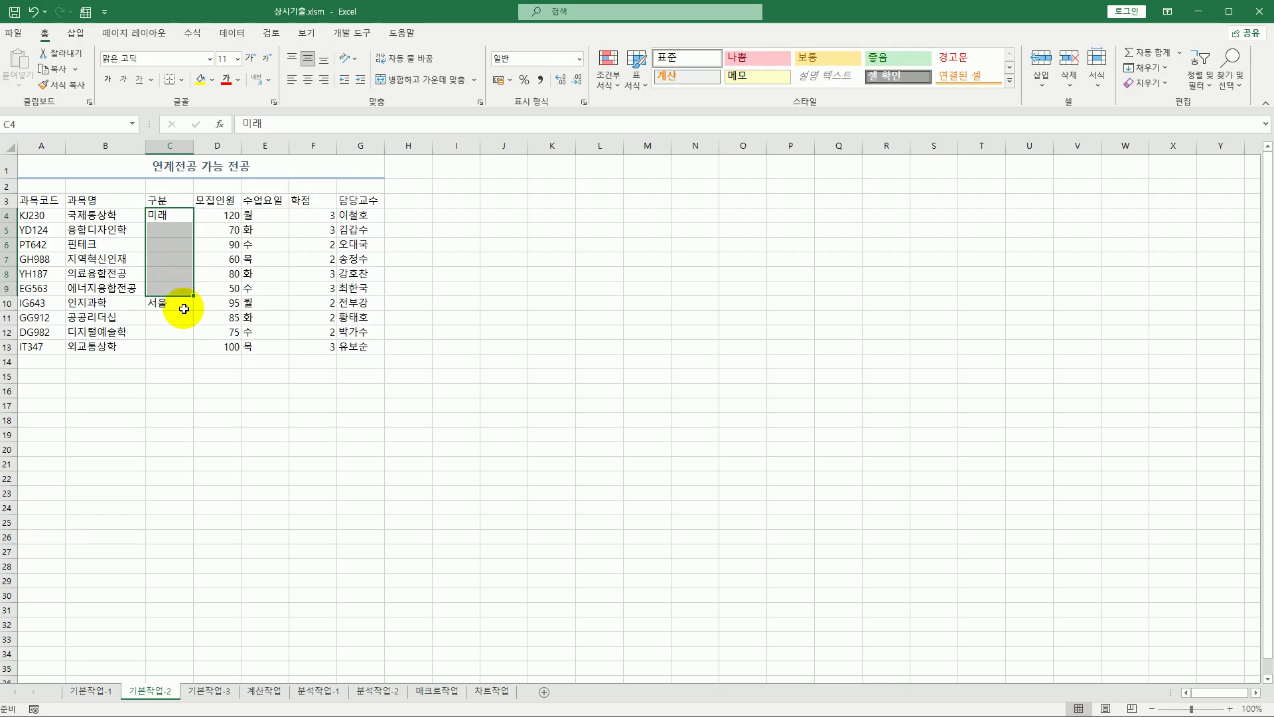
drag(179, 306, 179, 344)
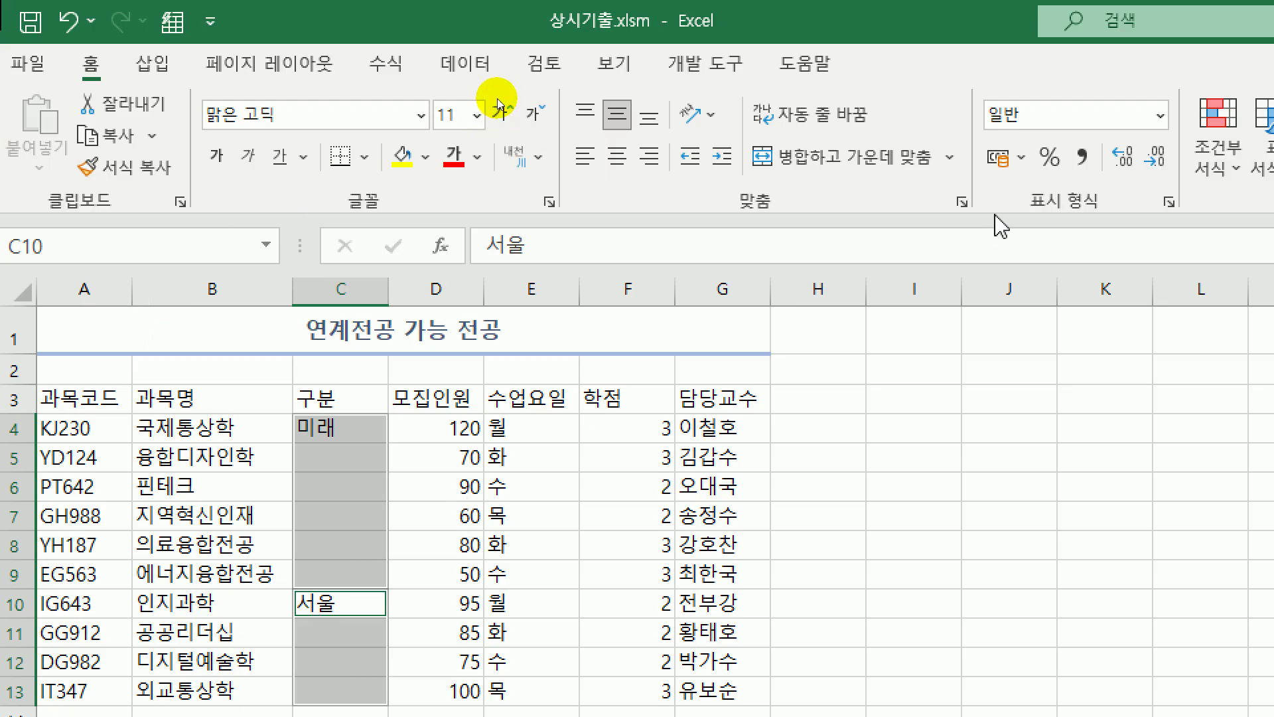
click(815, 160)
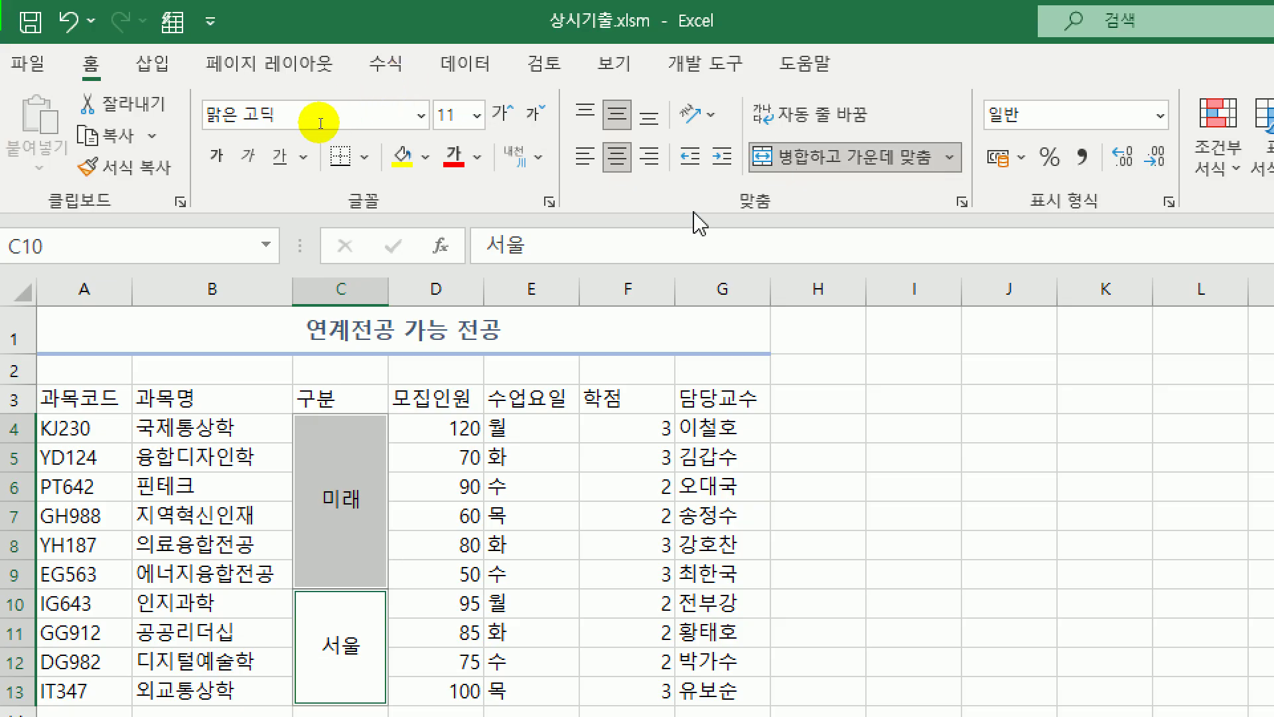
- Apply the 강조색4 cell style to the header row A3:G3
click(96, 401)
drag(96, 400, 739, 401)
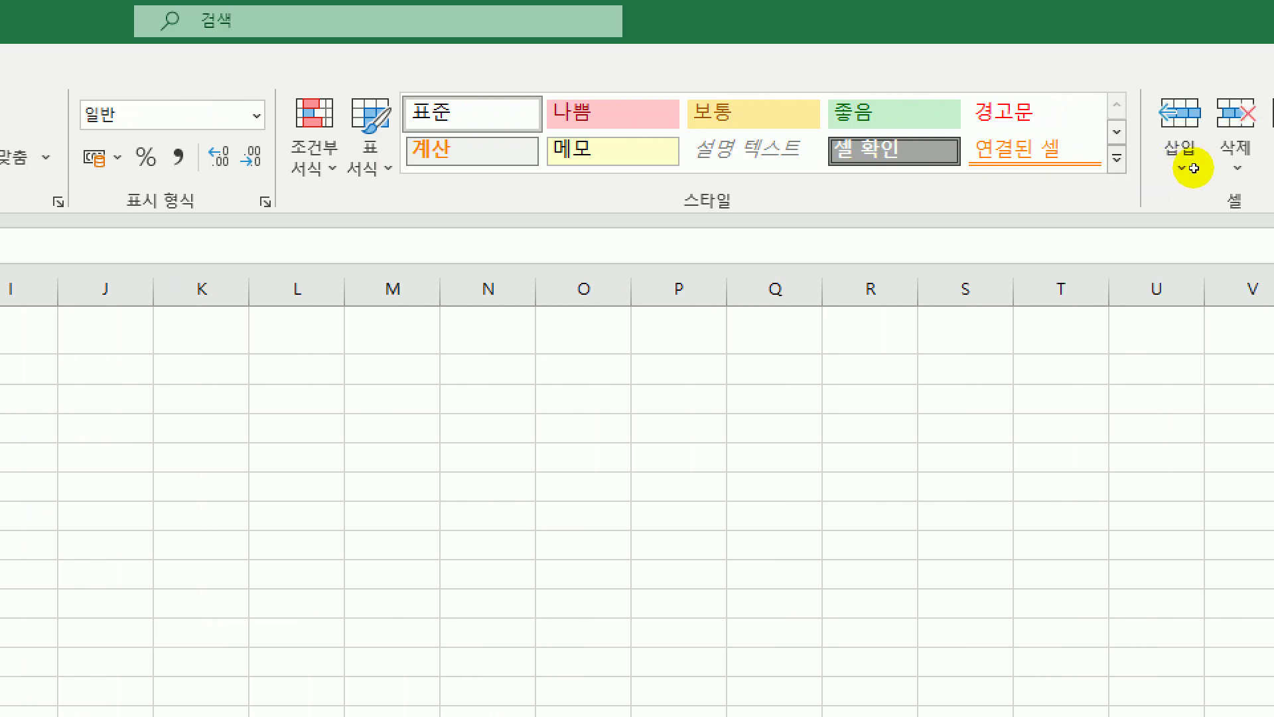
click(1118, 158)
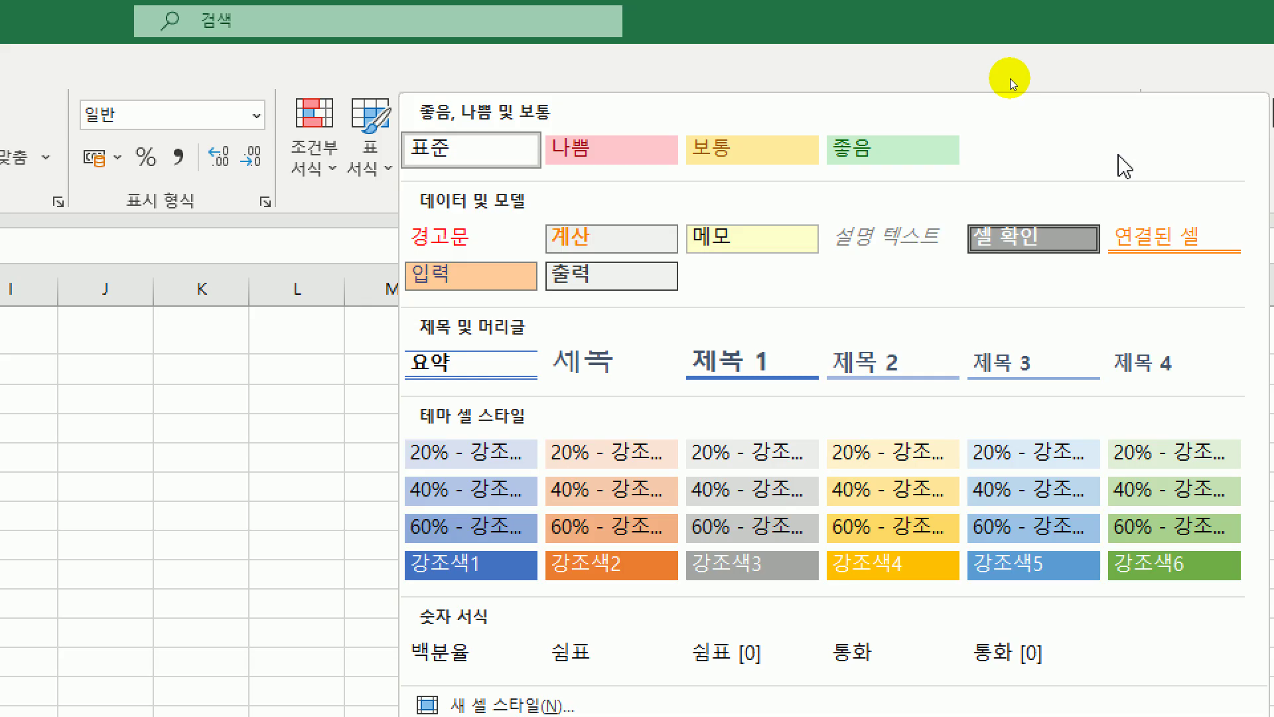
click(865, 565)
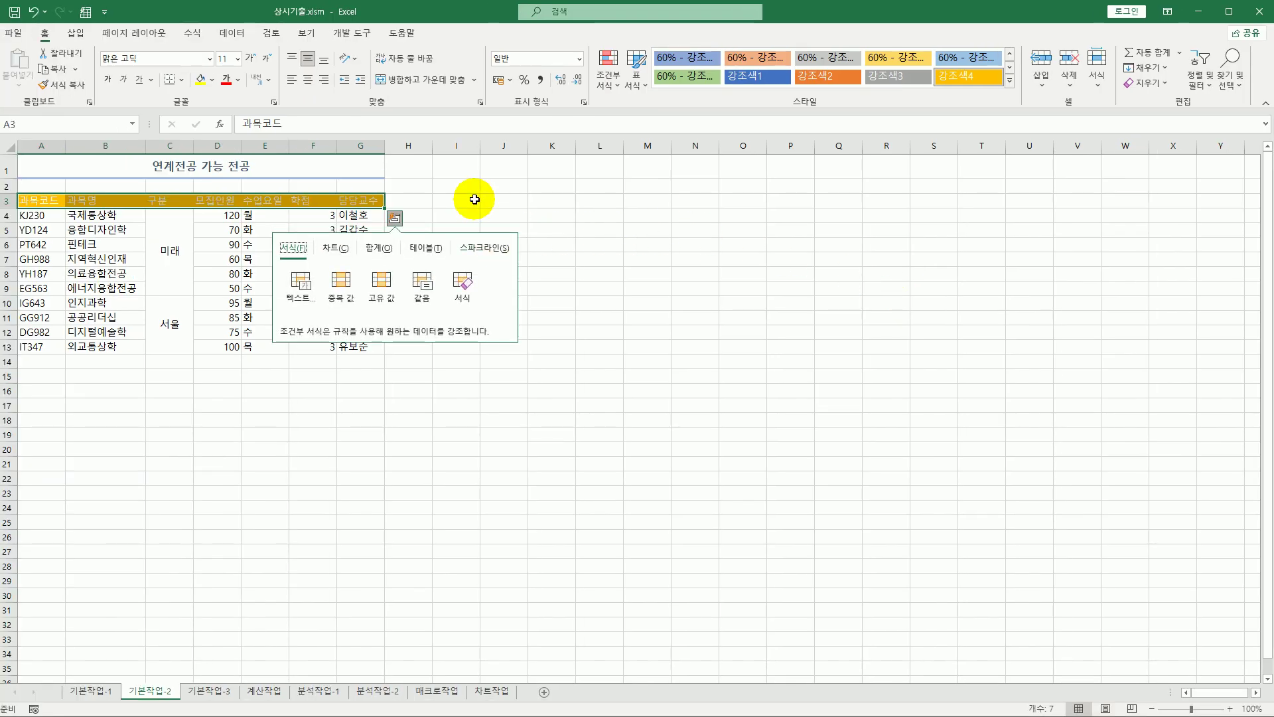
click(497, 199)
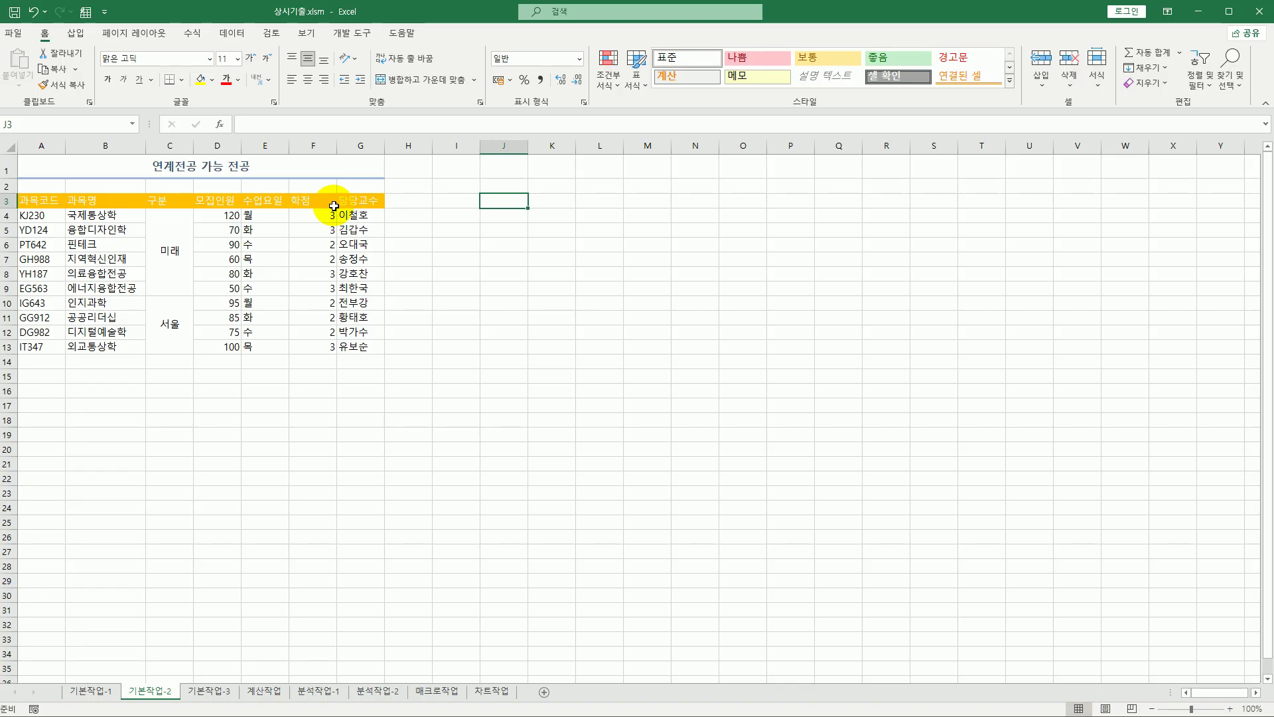
- Convert the header text 구분 in cell C3 to the Hanja 區分
click(175, 201)
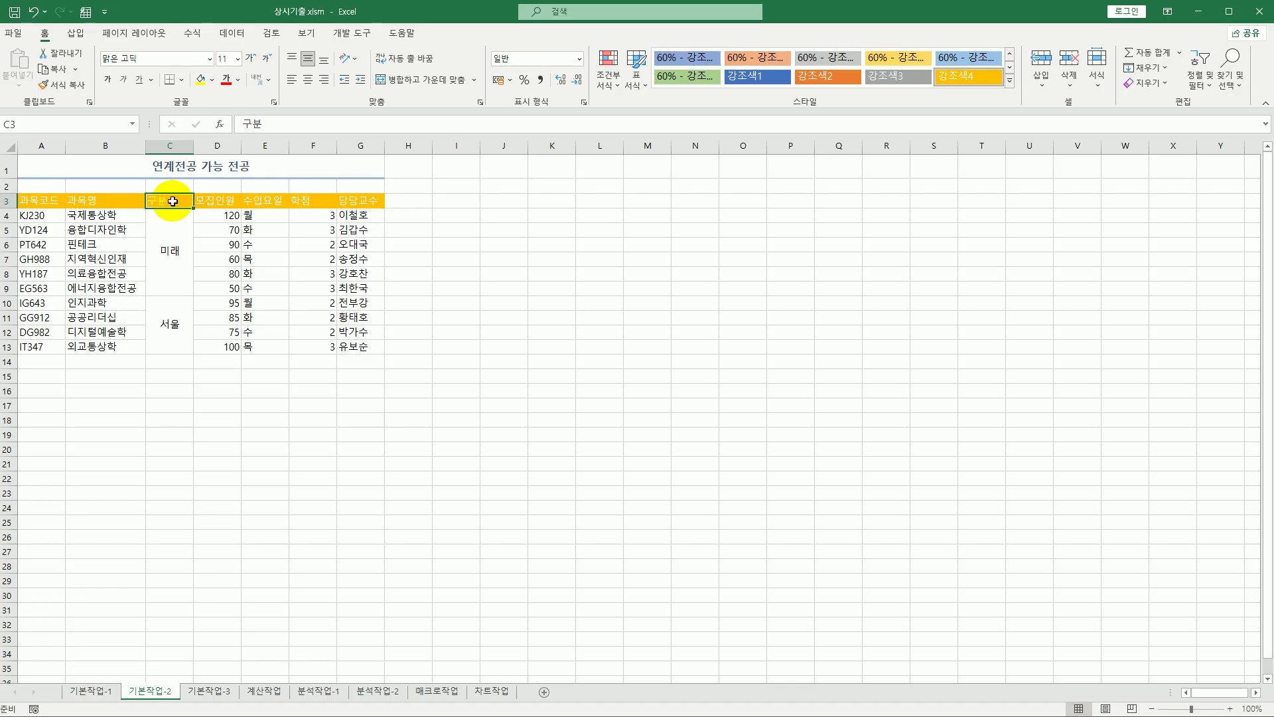
click(273, 124)
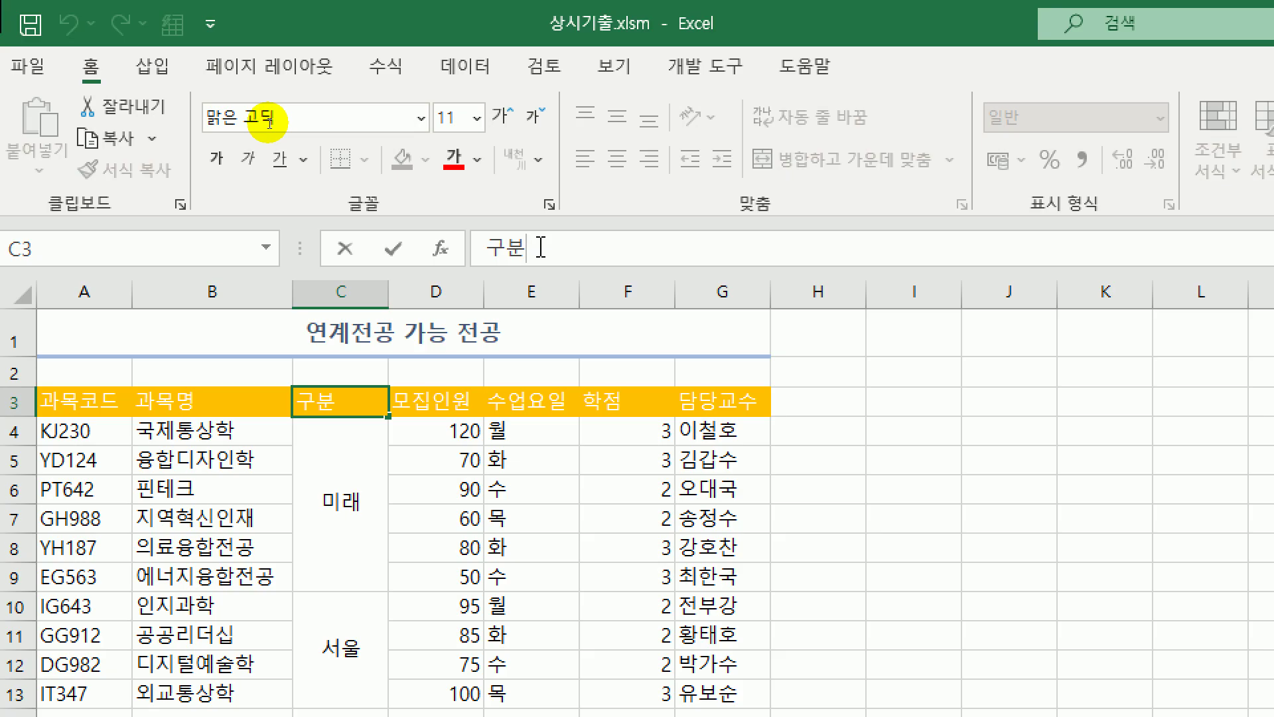
key(Hangul_Hanja)
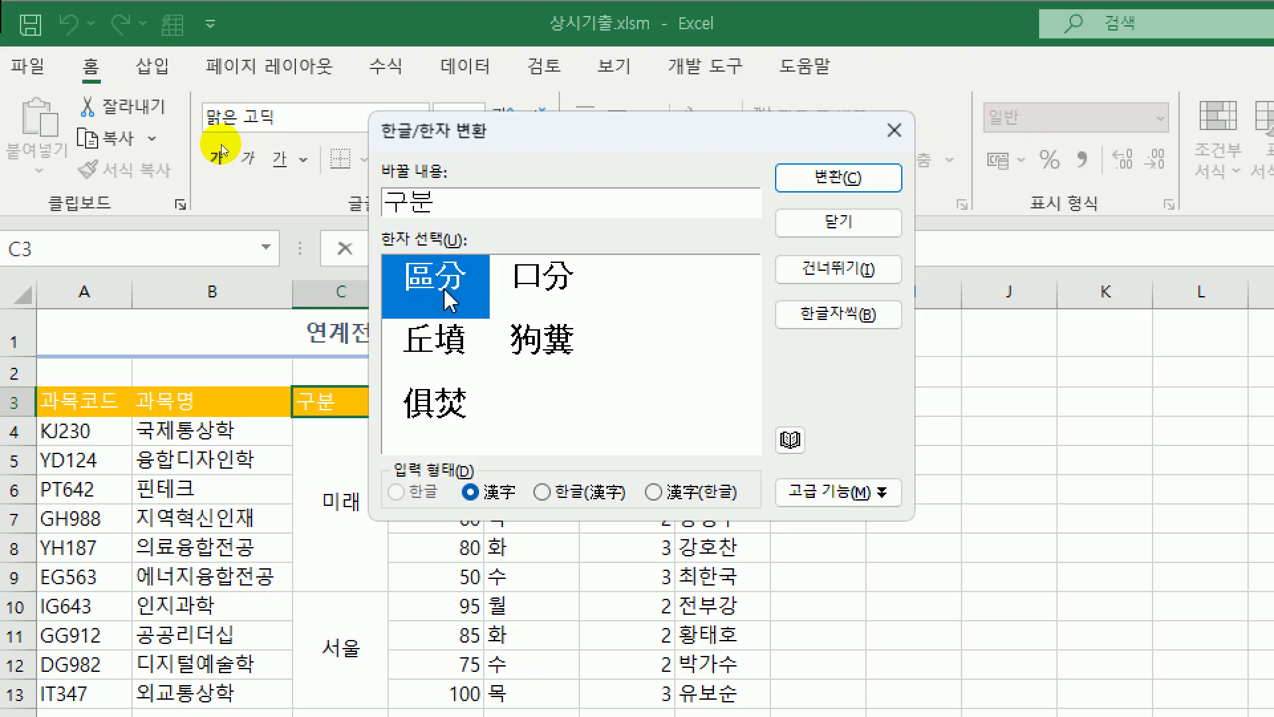
click(806, 177)
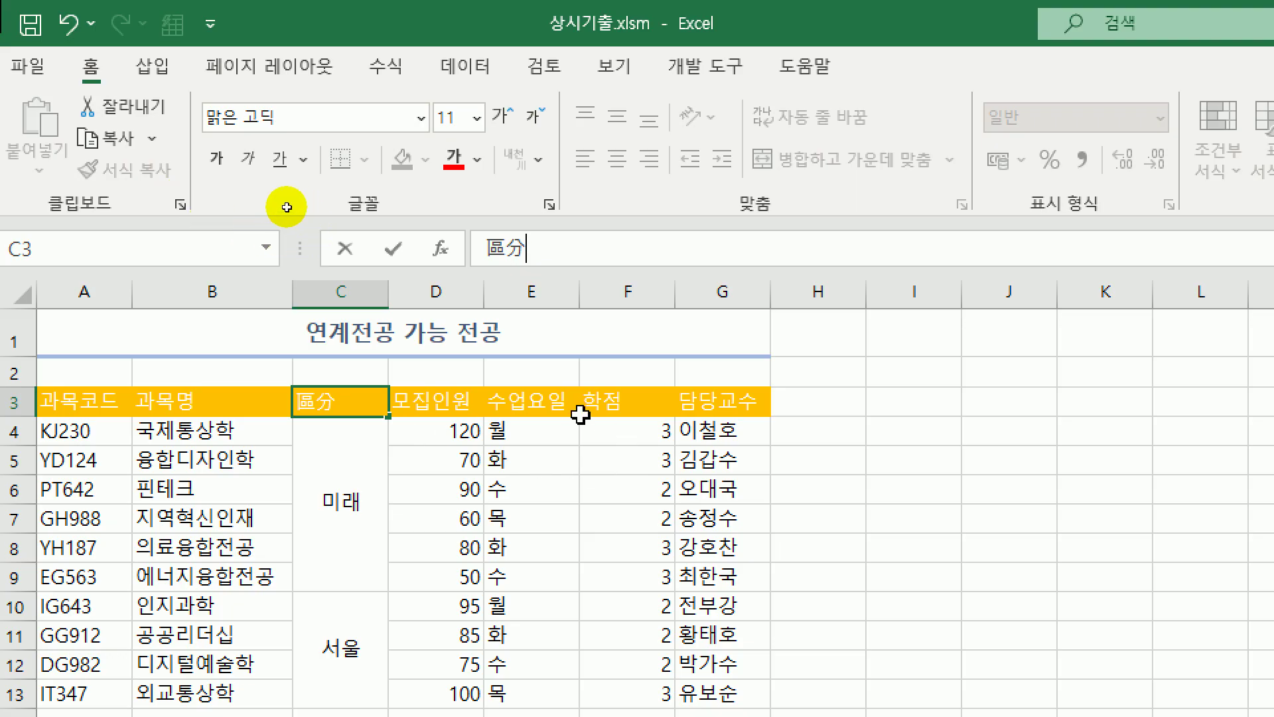
- Apply the custom number format @"요일" to the 수업요일 cells E4:E13
drag(529, 432, 531, 679)
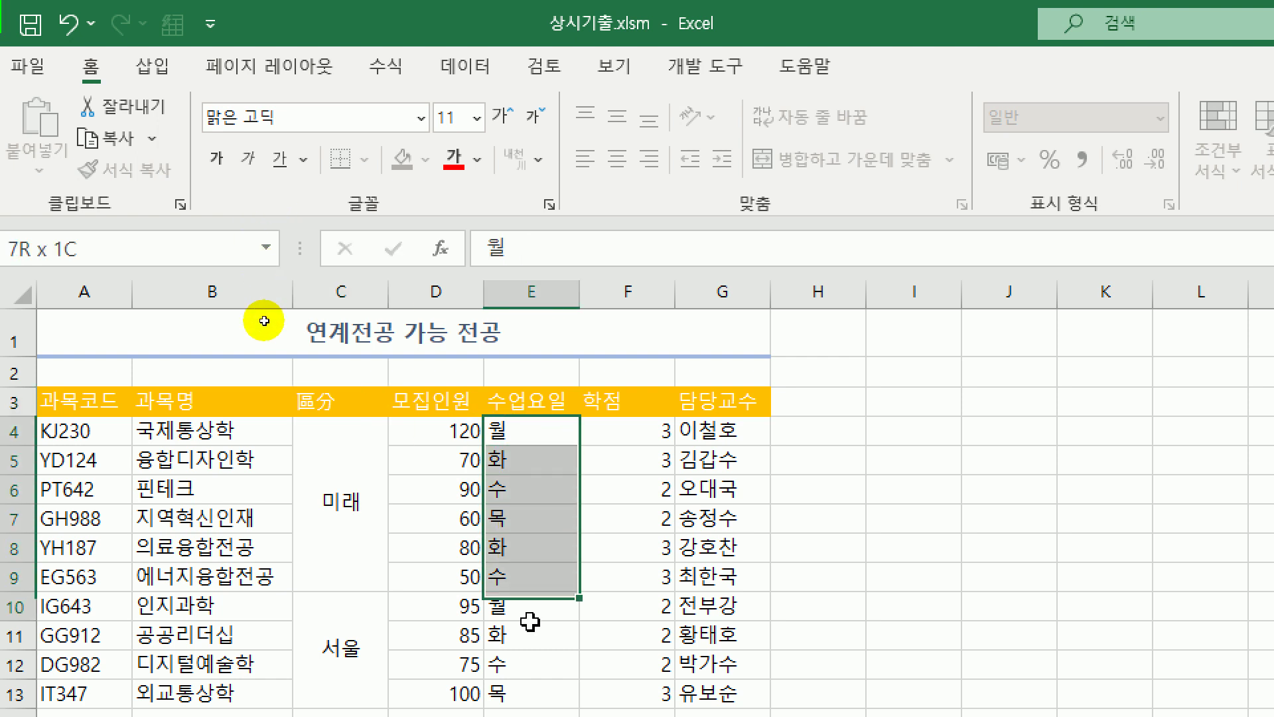
drag(530, 615, 531, 623)
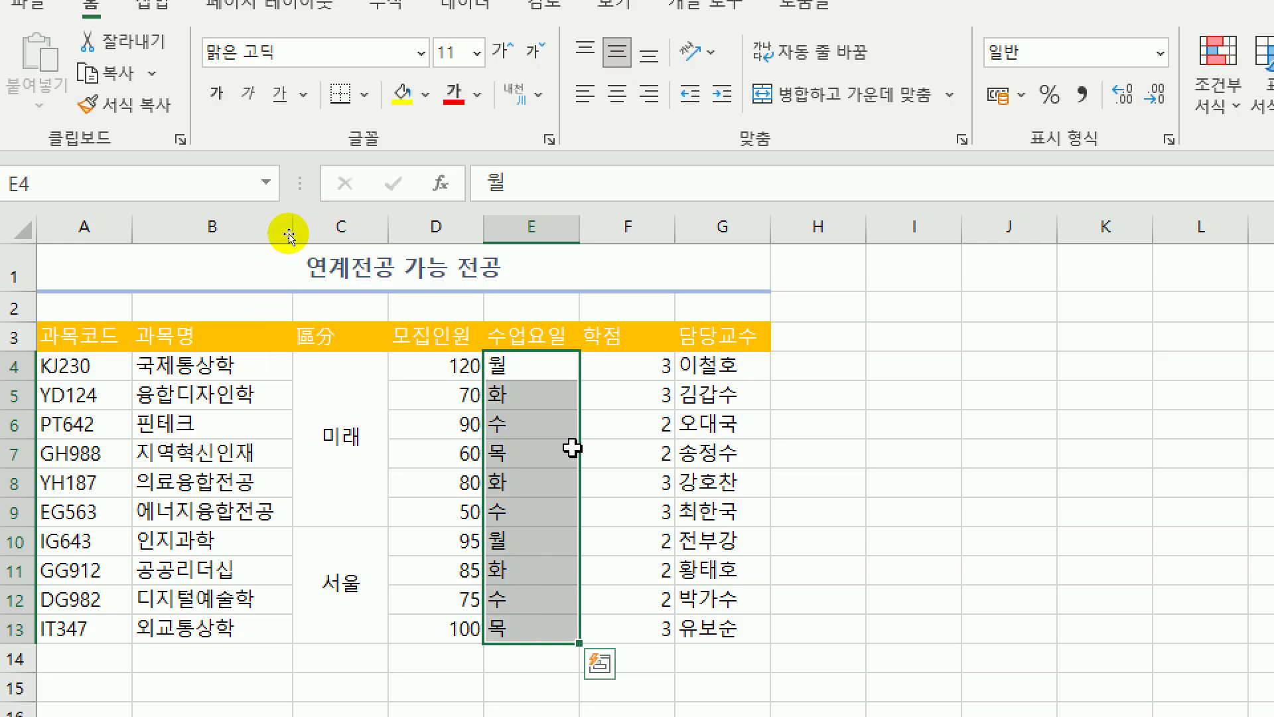
right_click(545, 377)
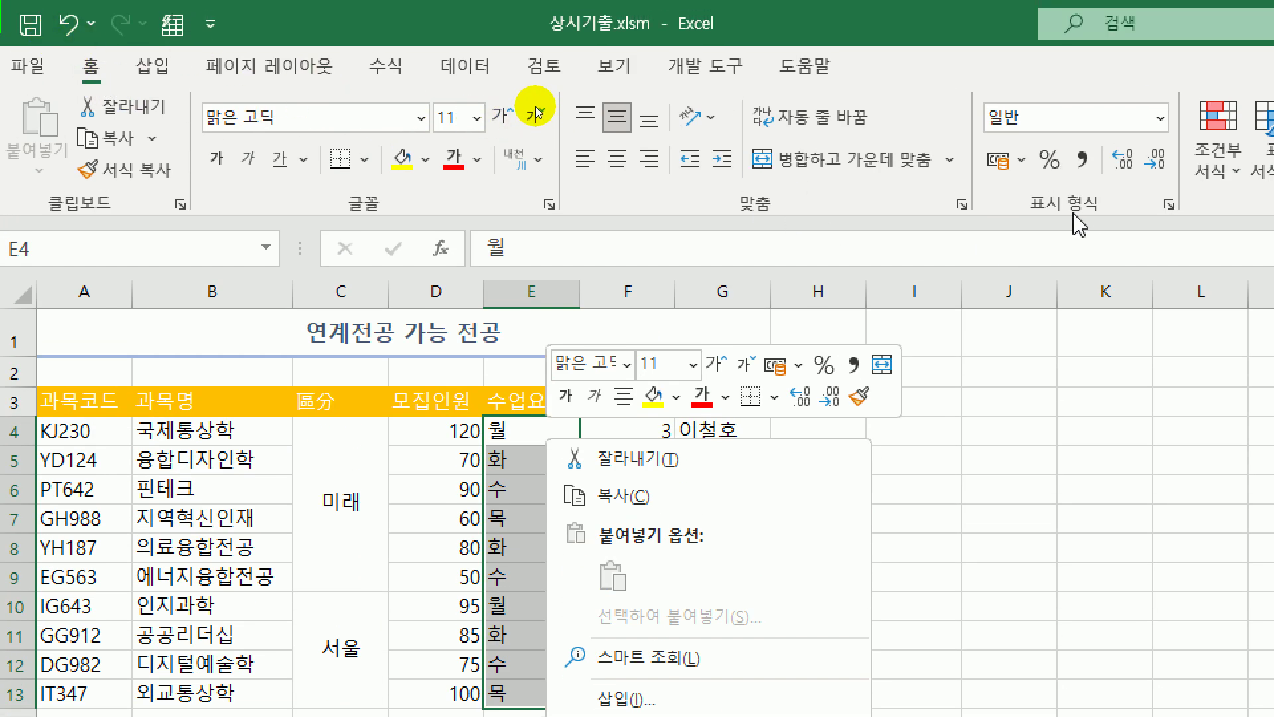
click(1168, 204)
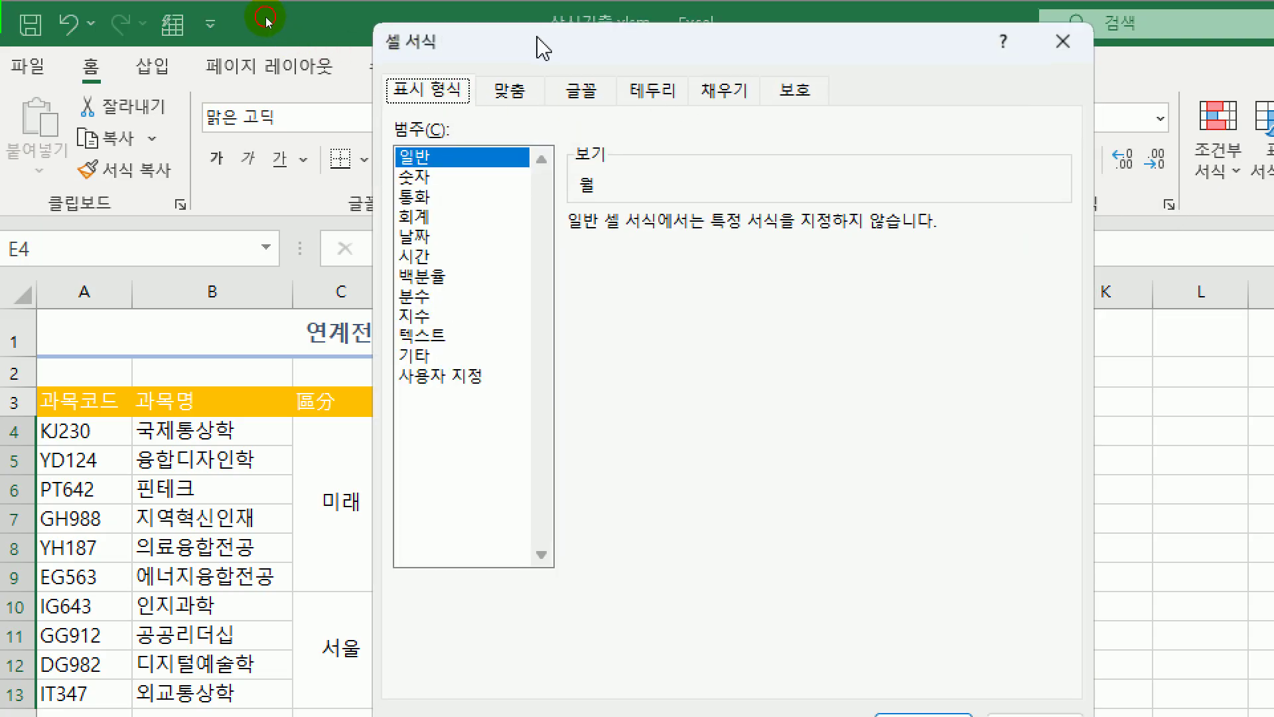
drag(540, 46, 522, 29)
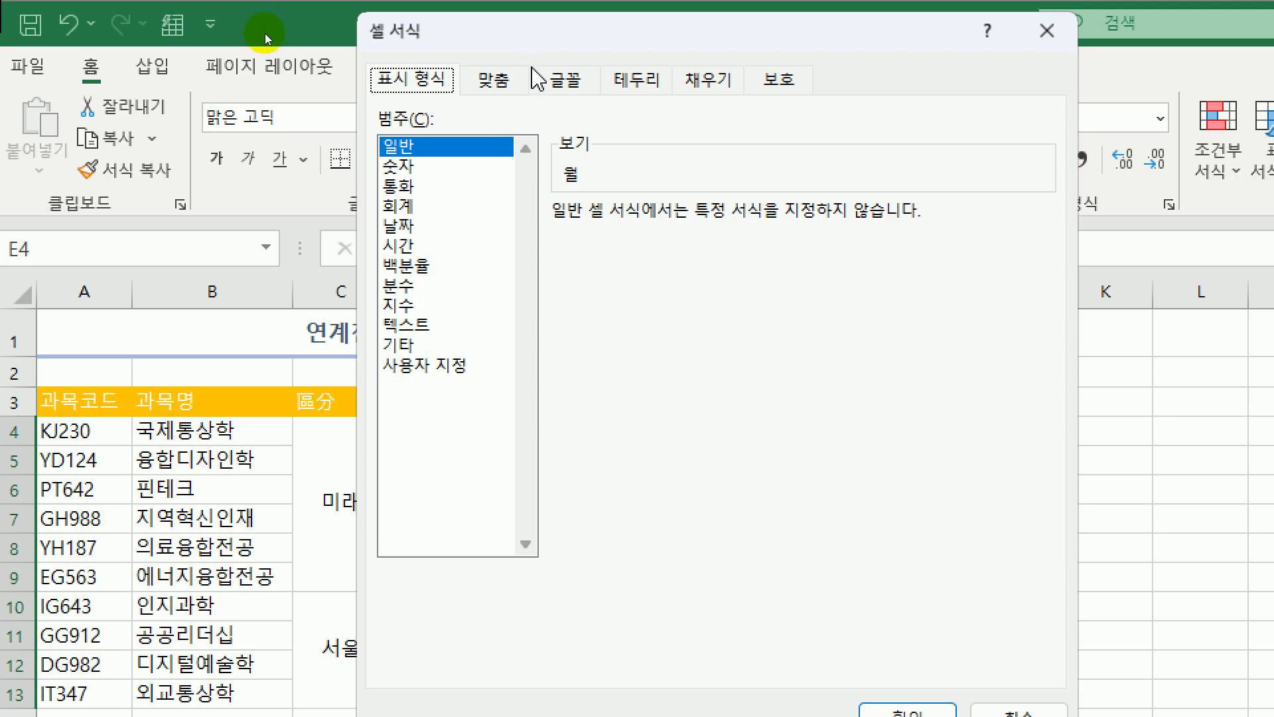
click(449, 367)
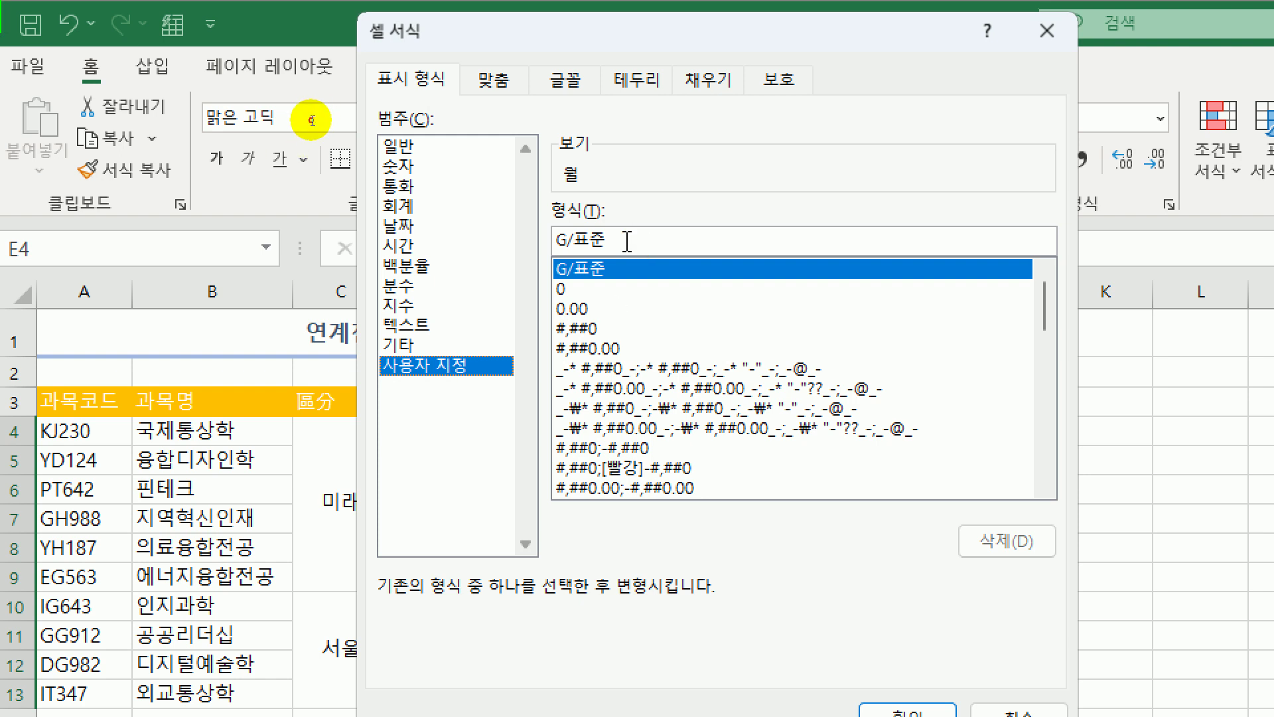
drag(627, 241, 551, 236)
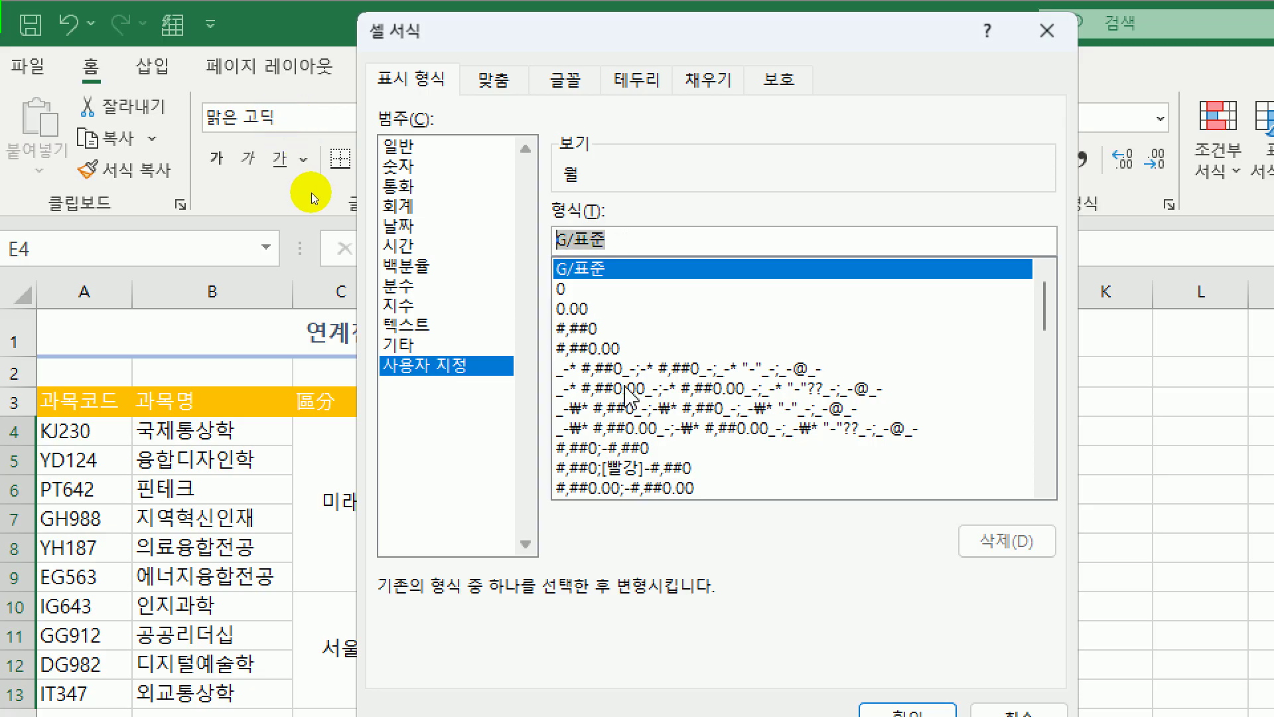
text(@)
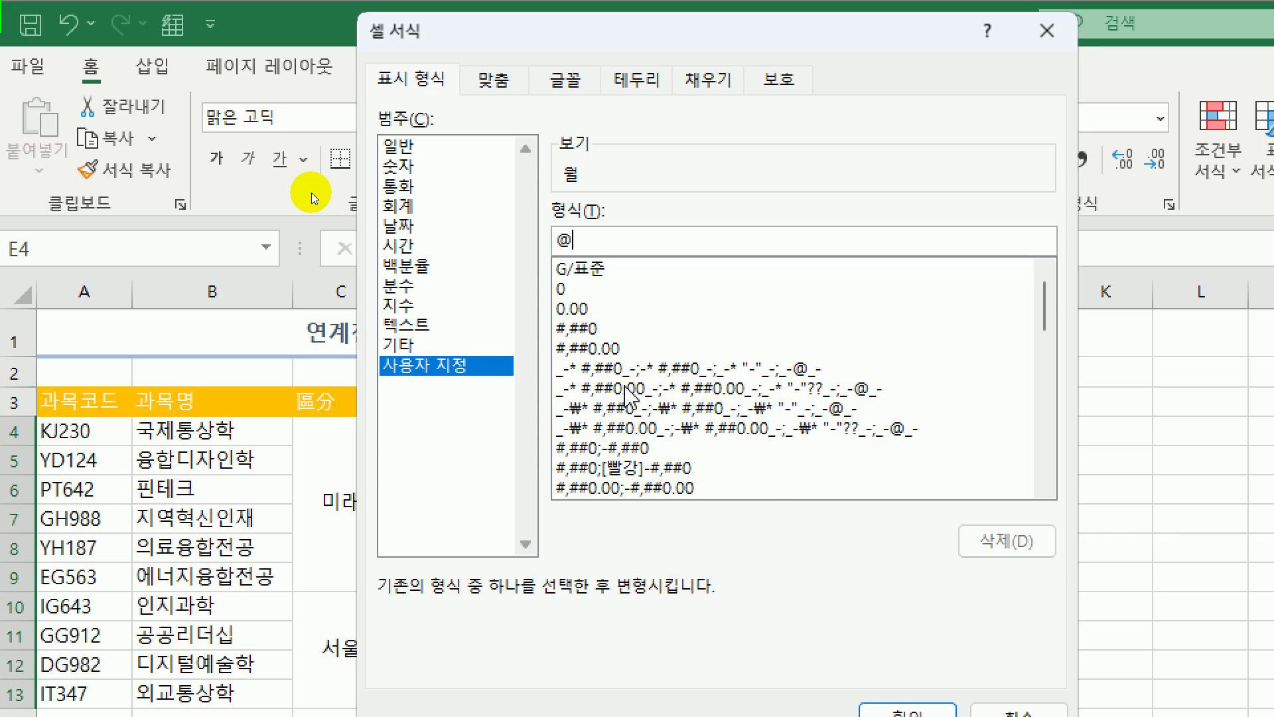
text("요일")
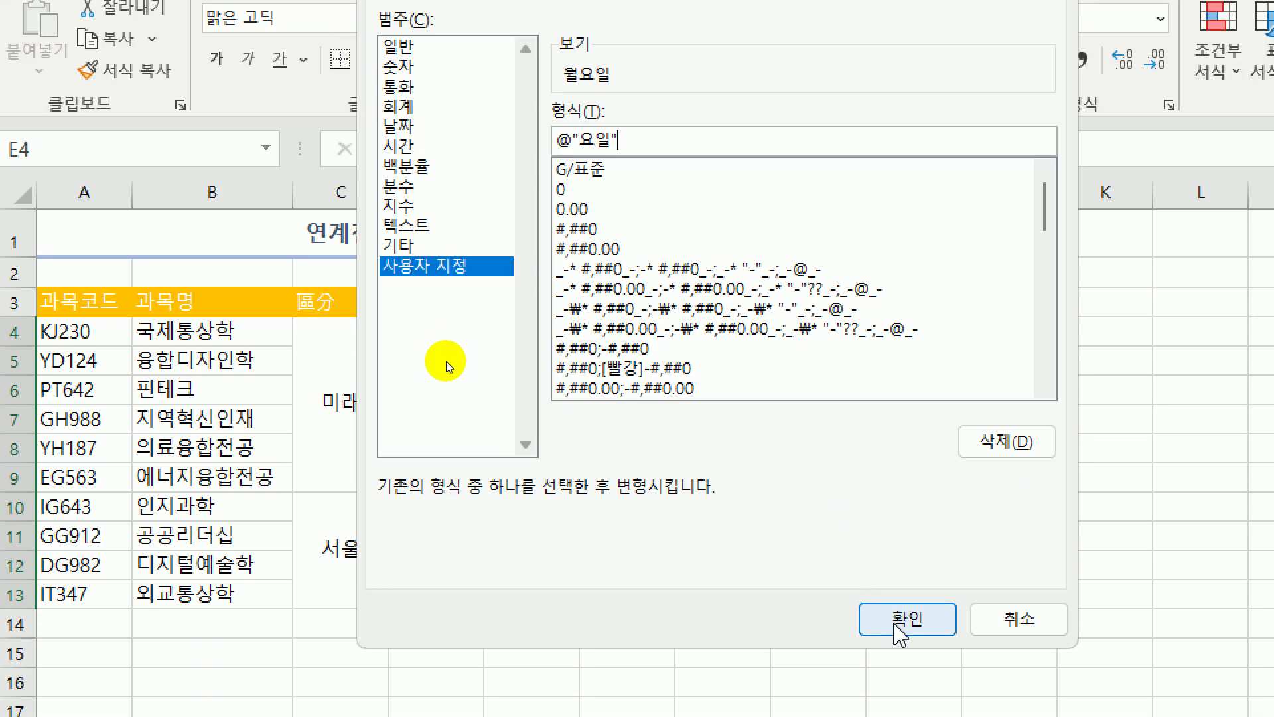
click(896, 625)
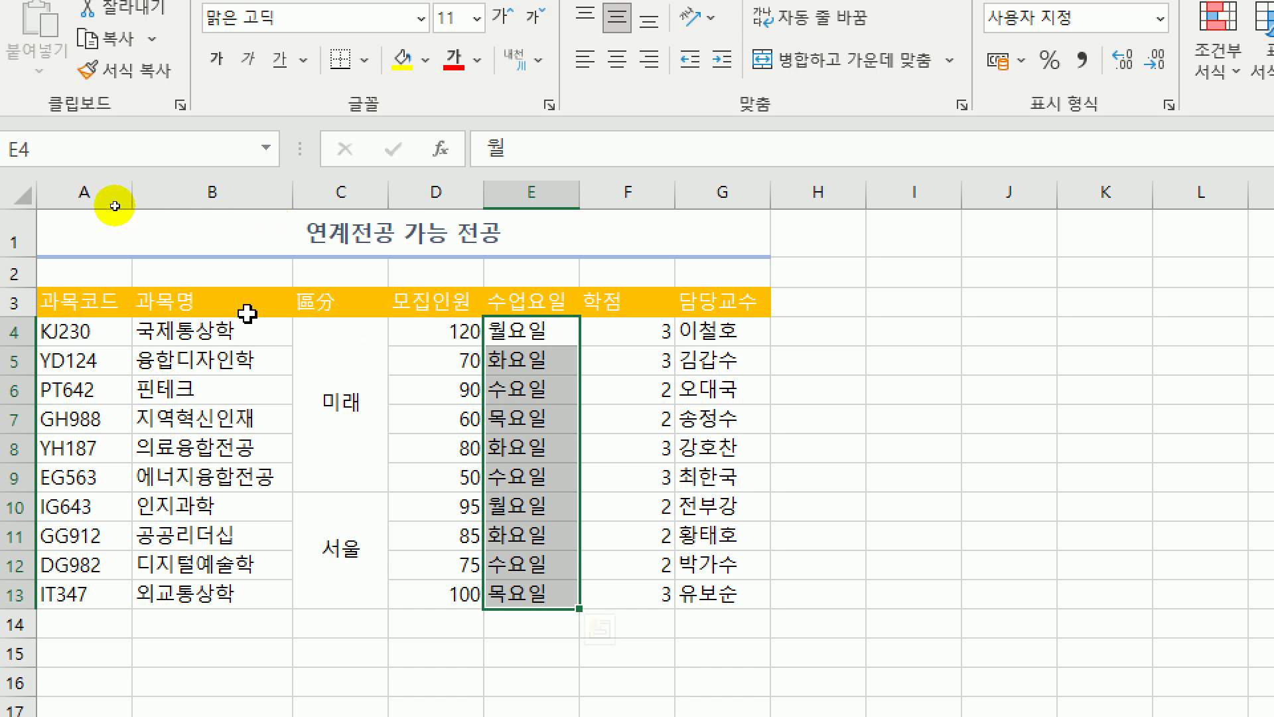
- Apply 모든 테두리 and then 굵은 바깥쪽 테두리 to the table range A3:G13
drag(63, 300, 702, 572)
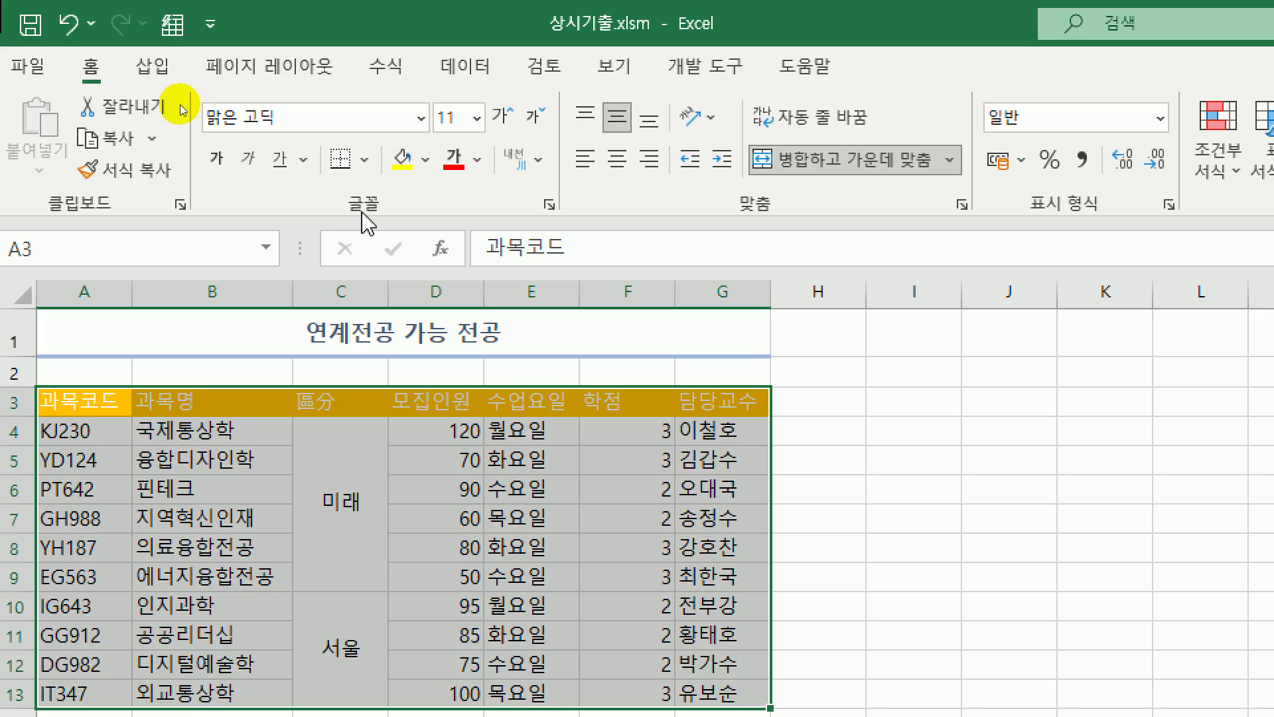
click(365, 160)
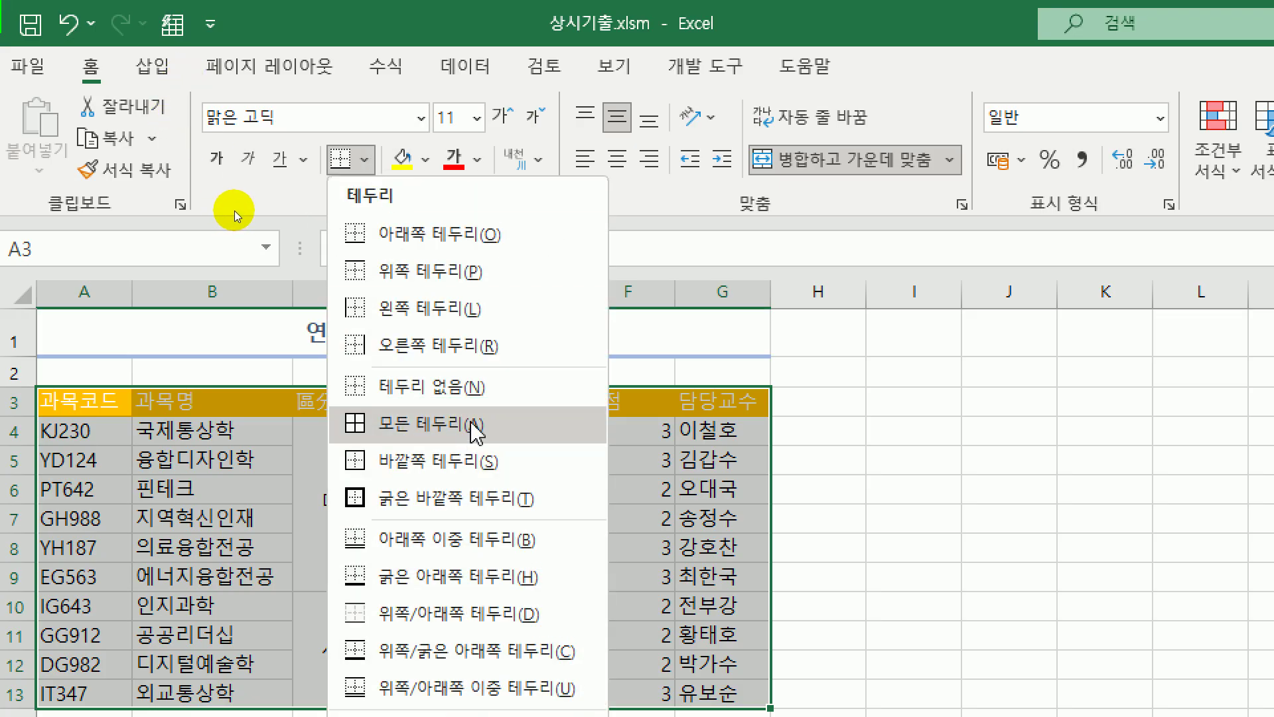
click(511, 430)
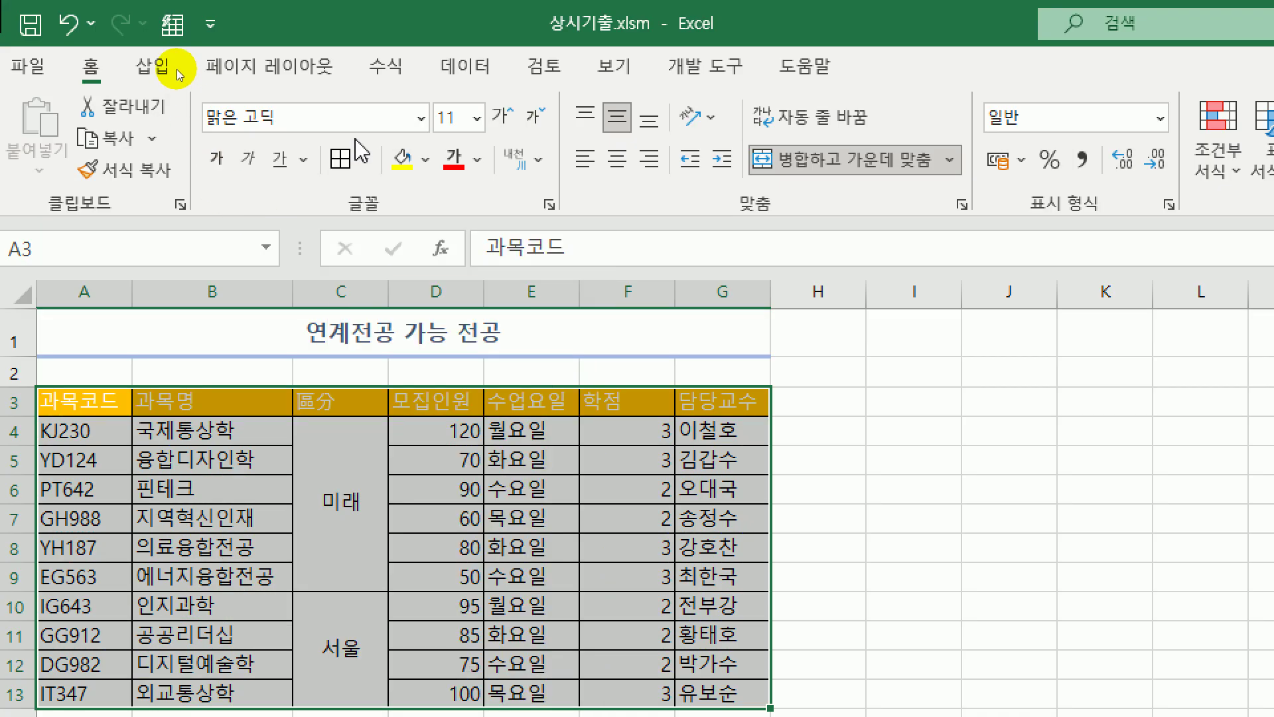
click(365, 161)
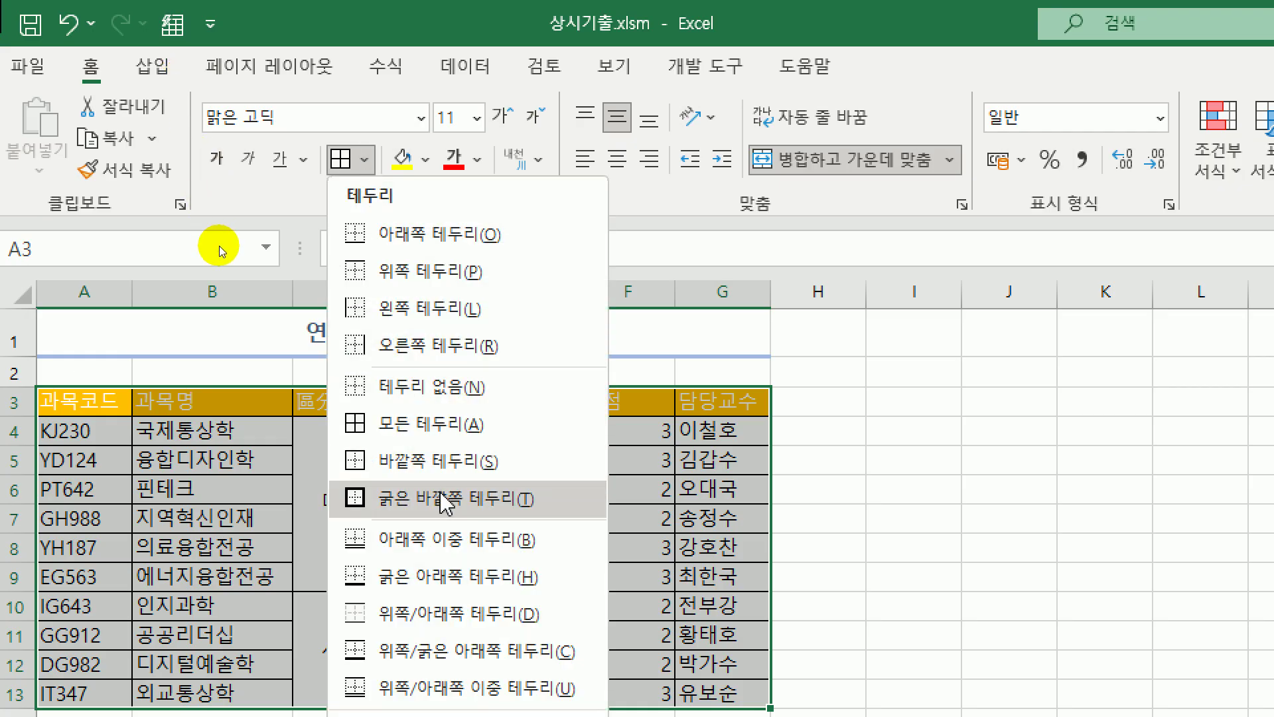
click(441, 492)
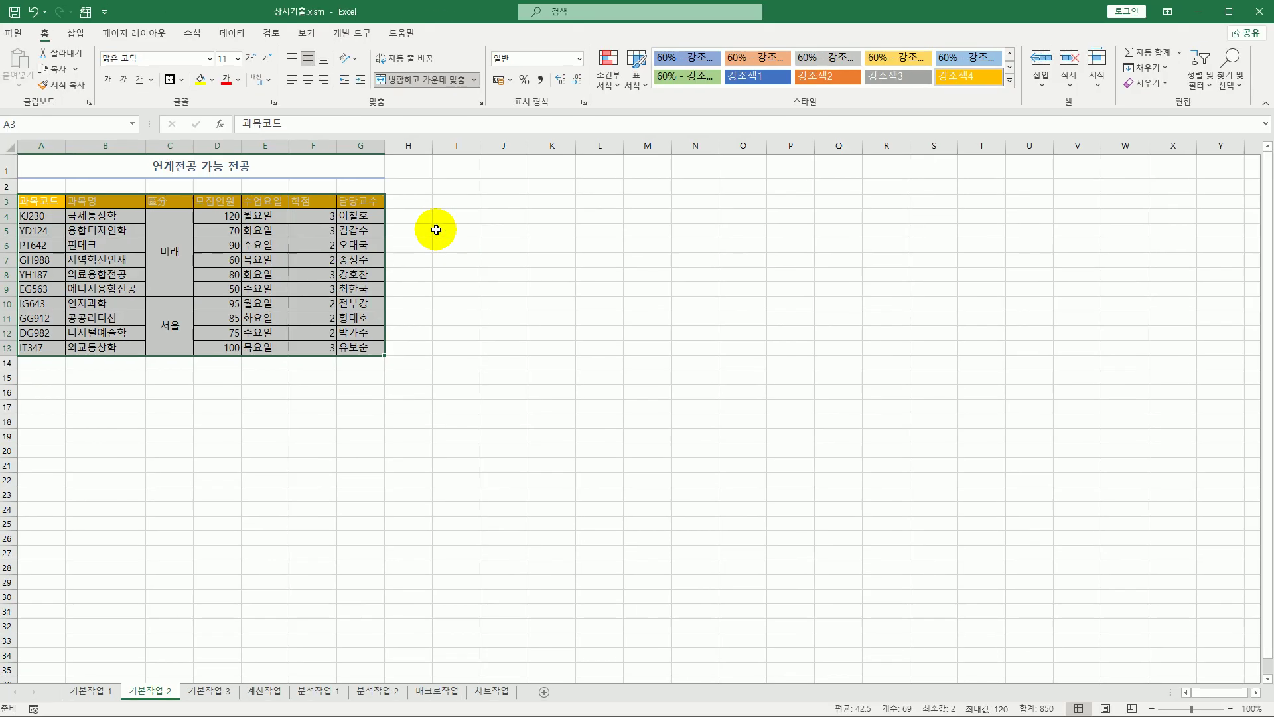
click(836, 465)
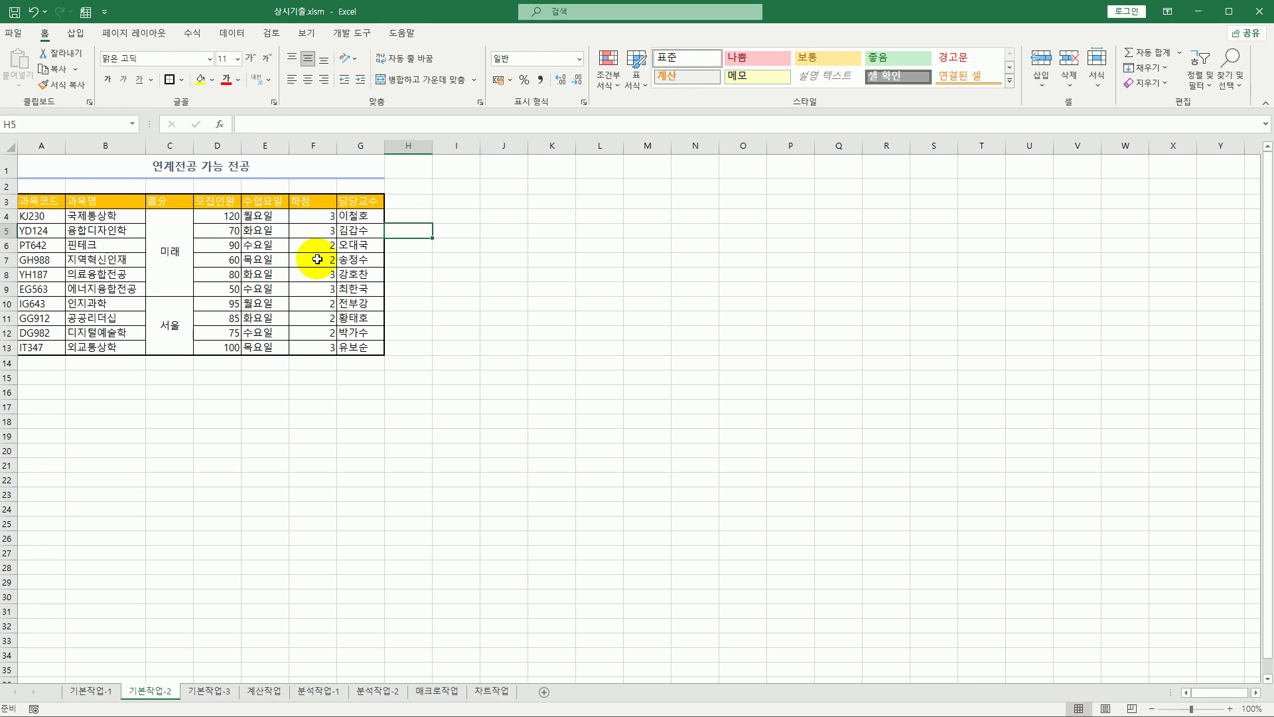
click(456, 304)
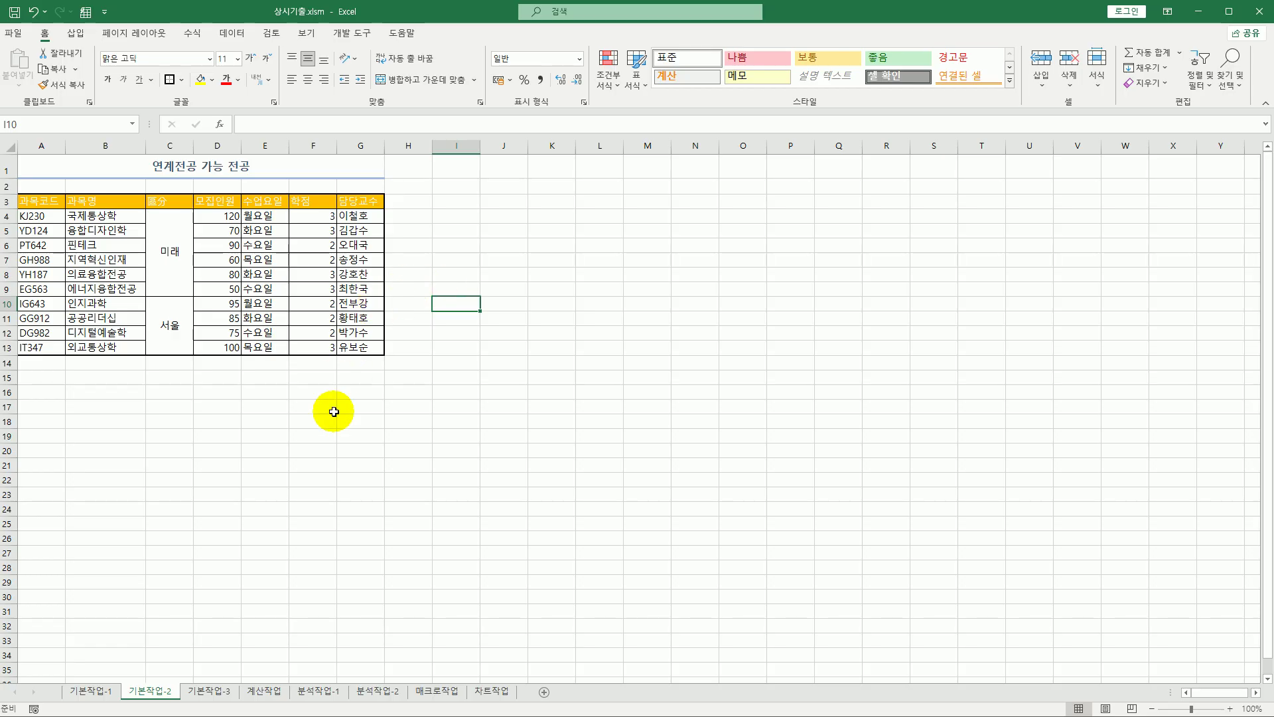
- On the 기본작업-3 sheet, split the text in A3:A11 into columns as delimited data, using only the comma as delimiter
click(227, 680)
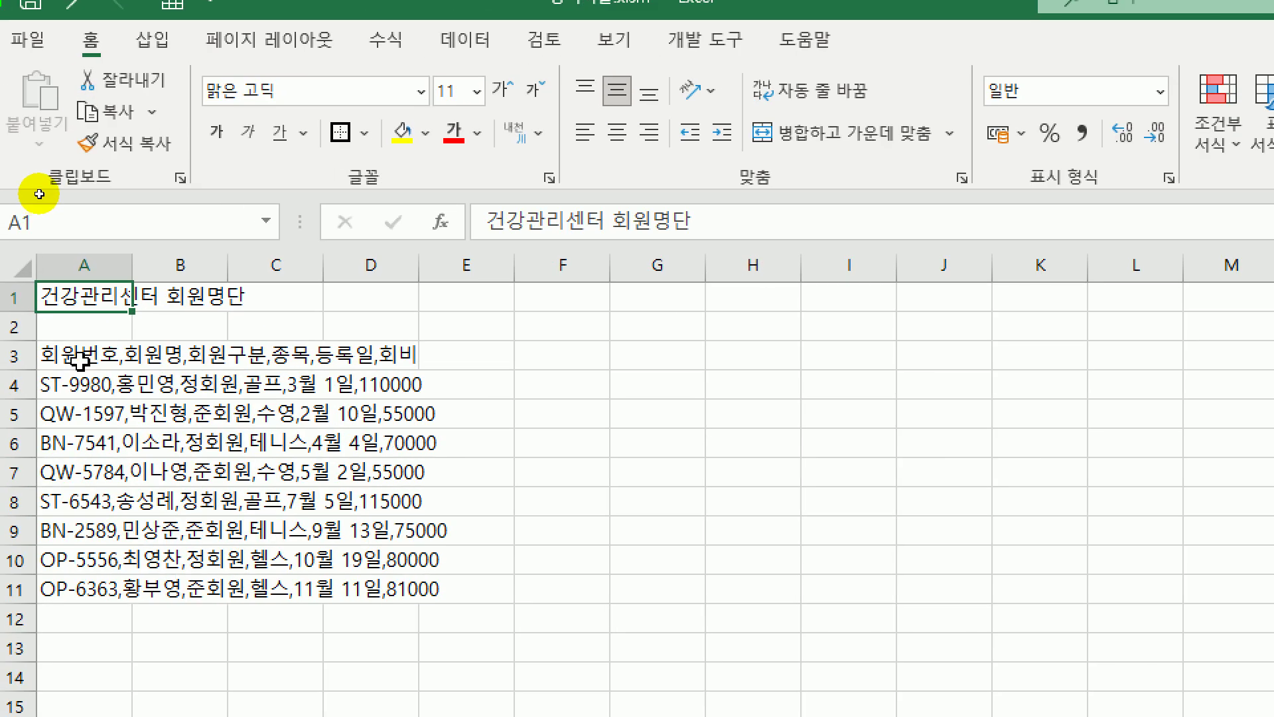
drag(80, 360, 106, 601)
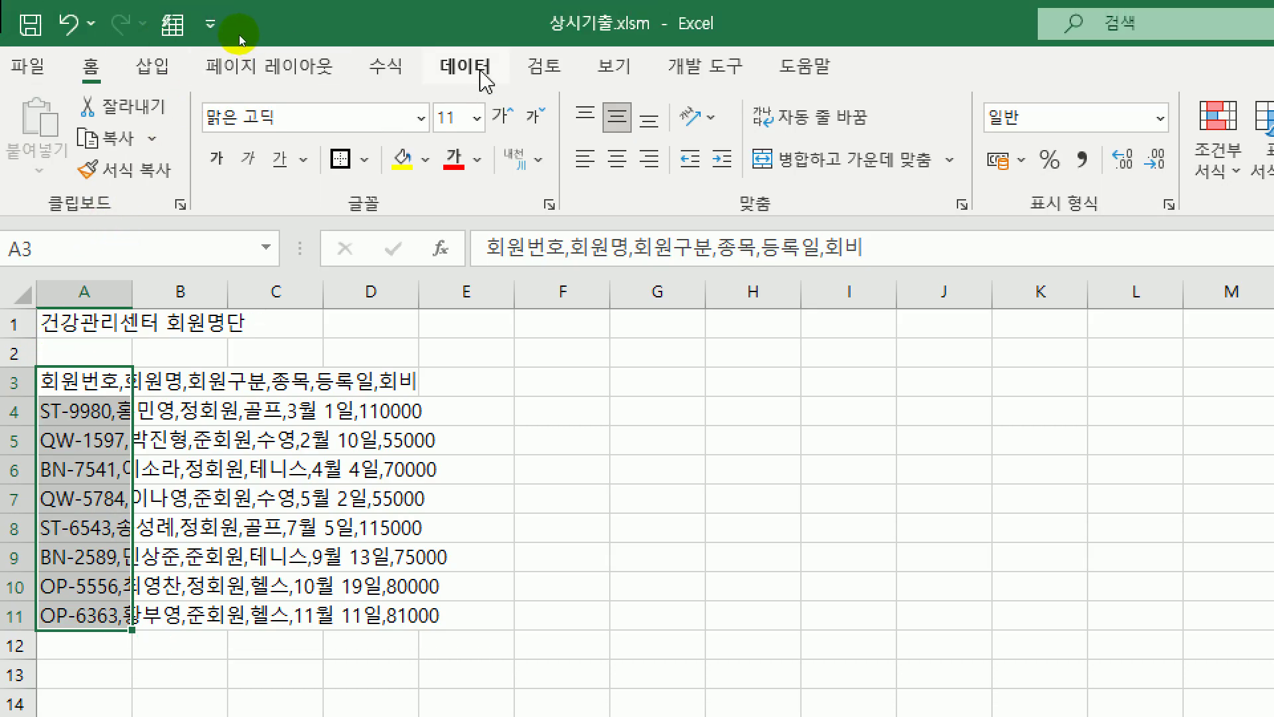
click(481, 72)
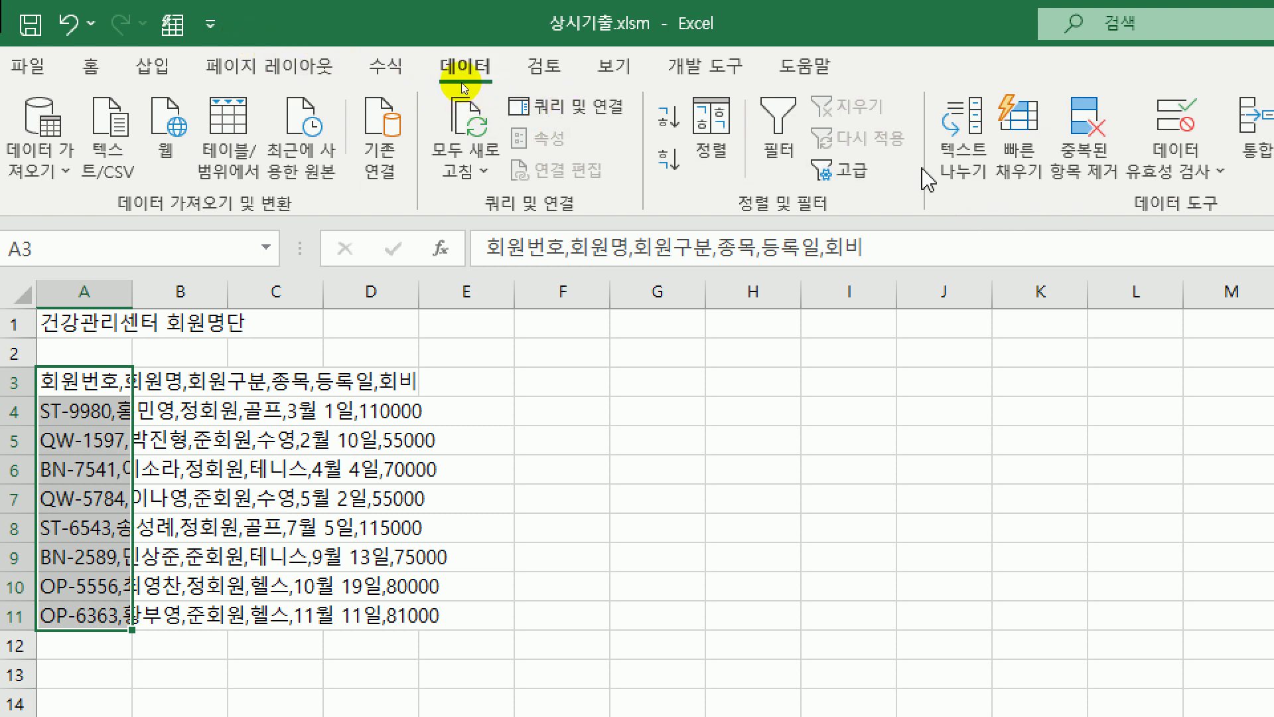
click(960, 174)
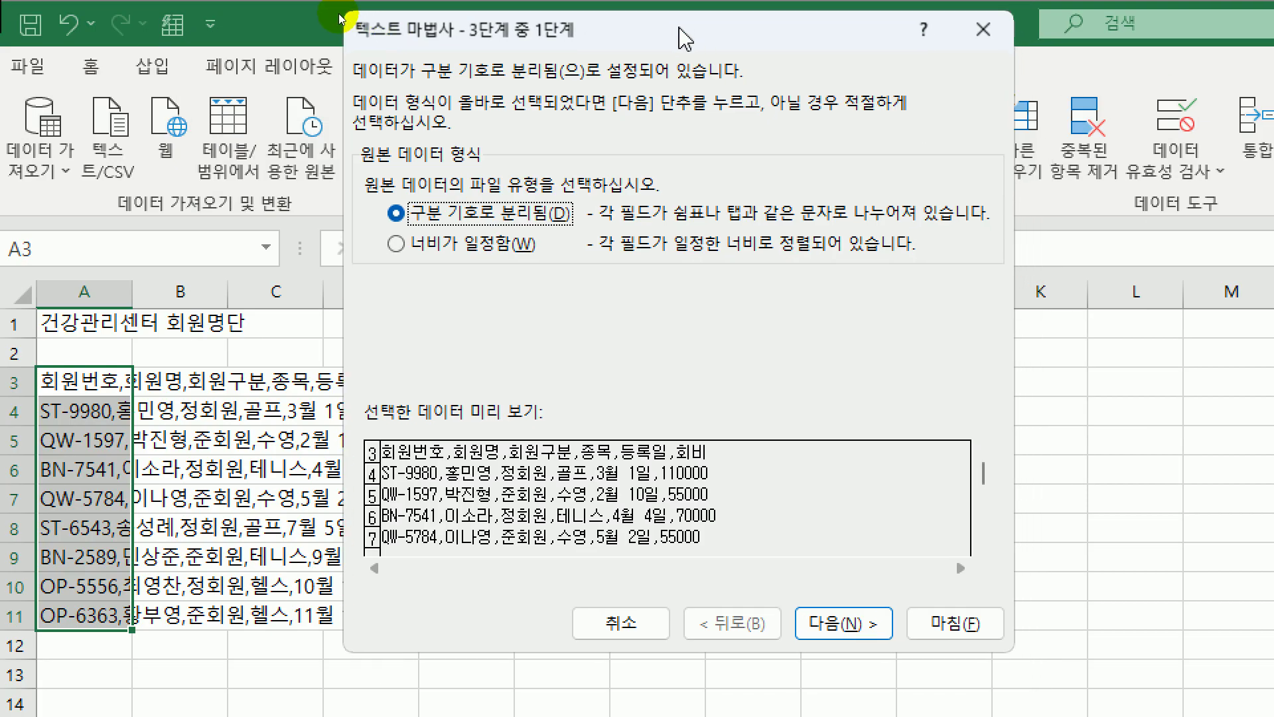
drag(679, 27, 677, 26)
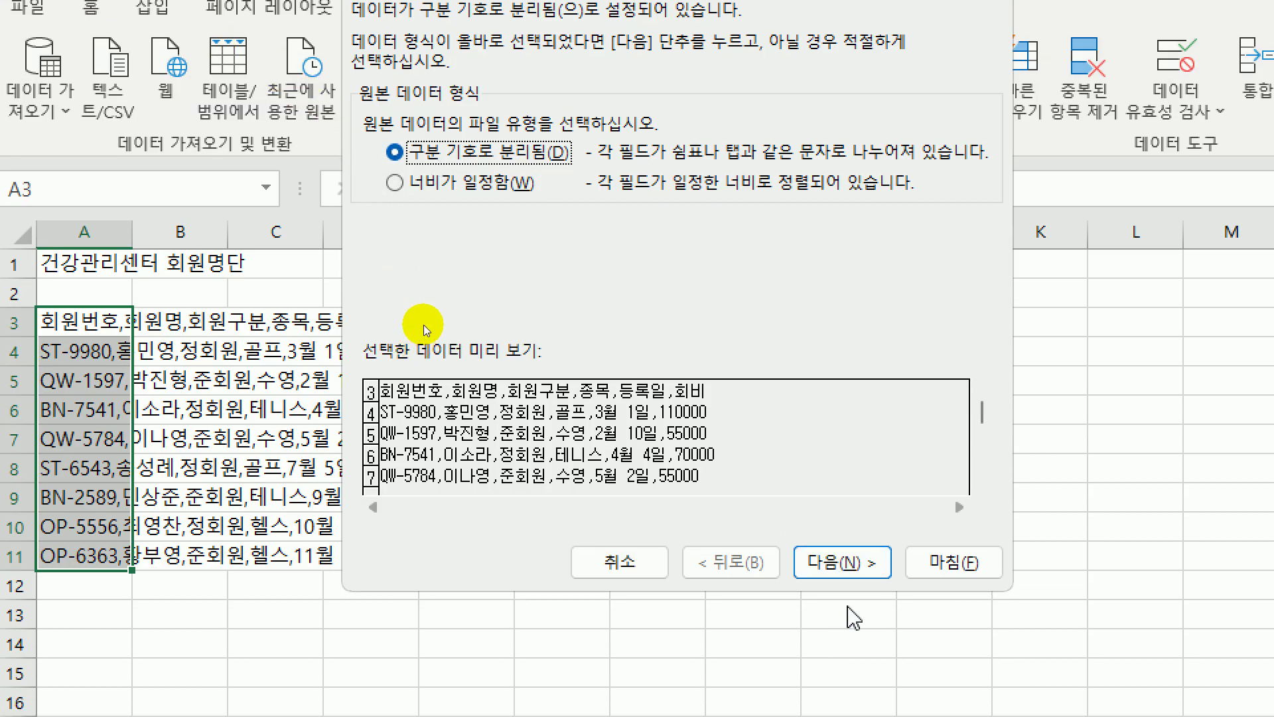
click(842, 622)
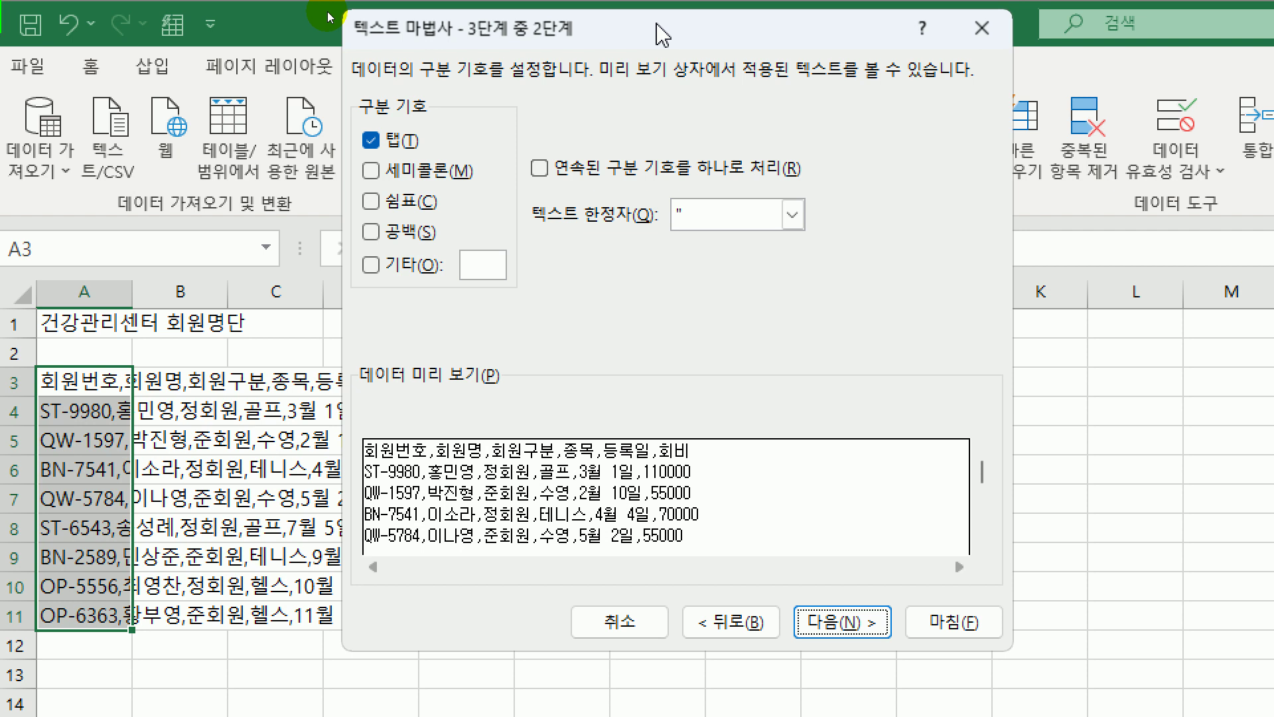
click(387, 140)
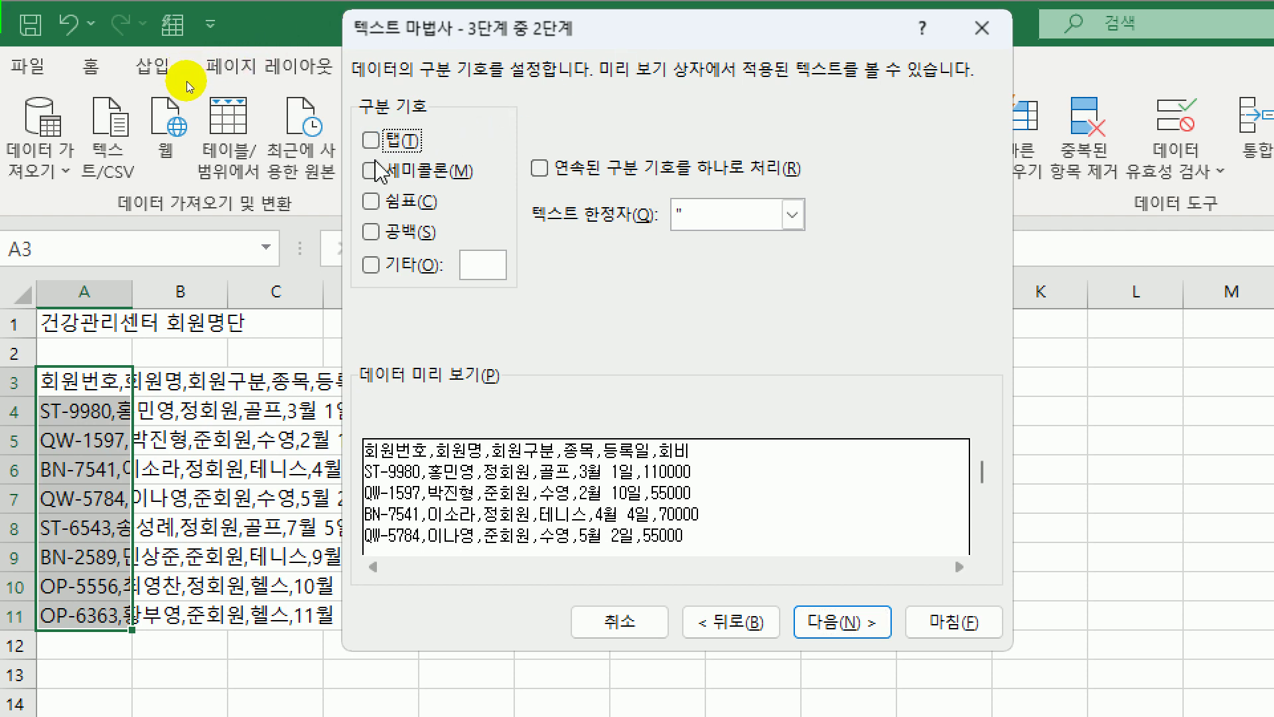
click(372, 202)
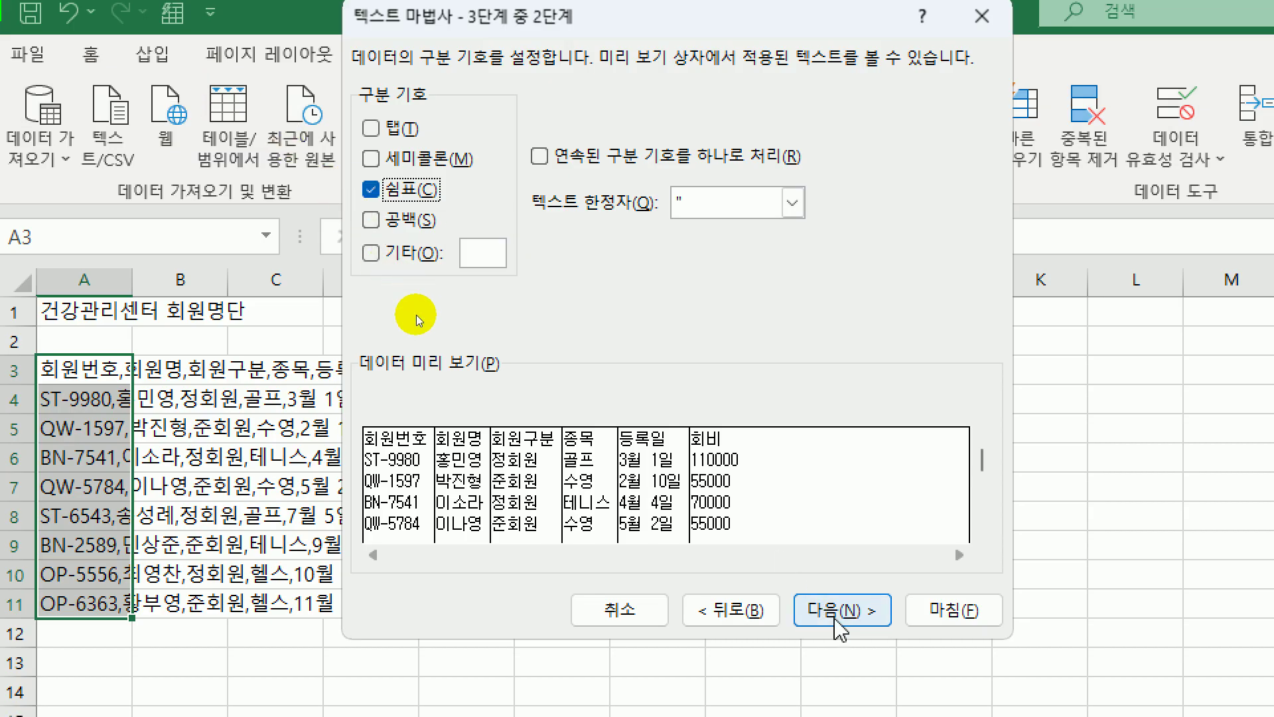
click(838, 610)
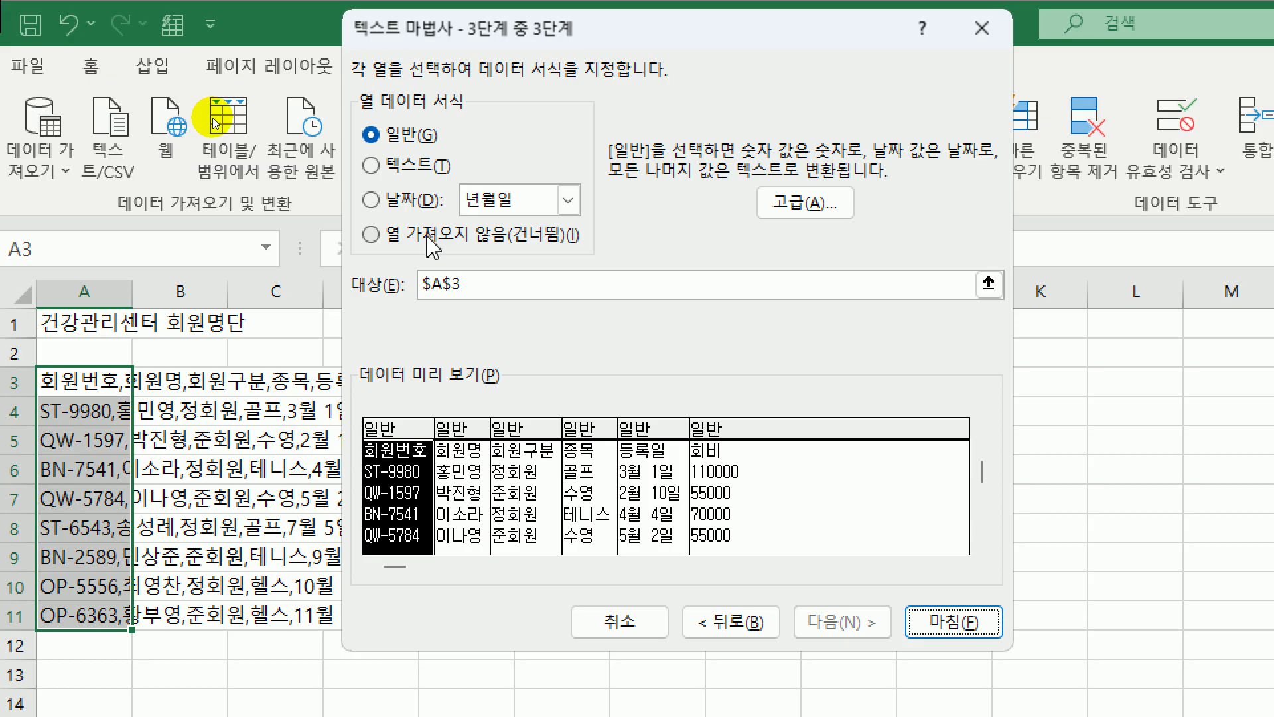
click(936, 620)
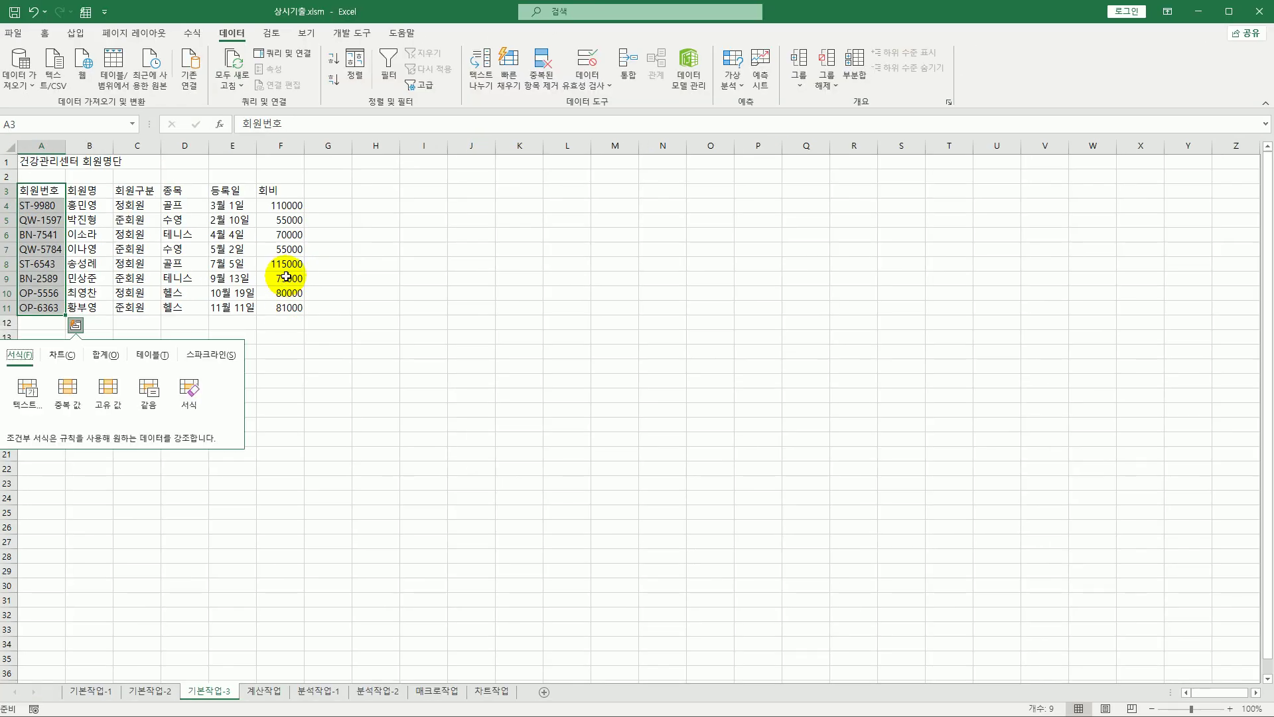
click(568, 542)
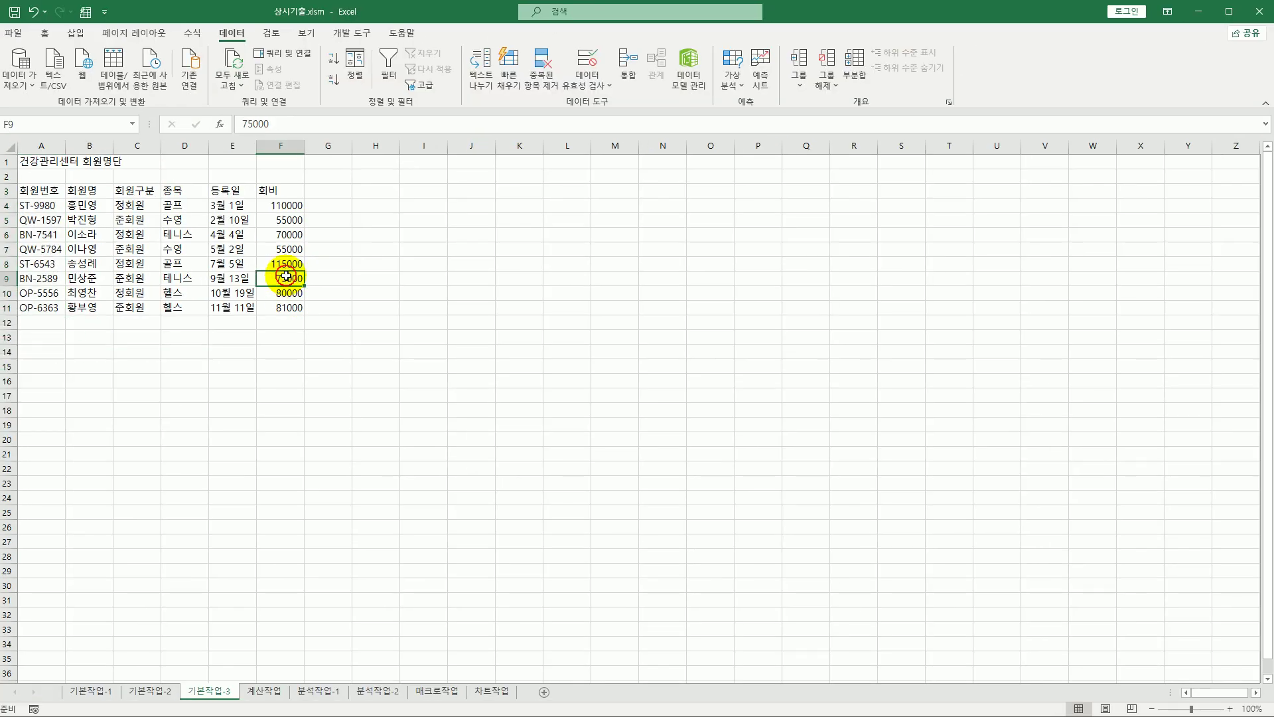
click(346, 280)
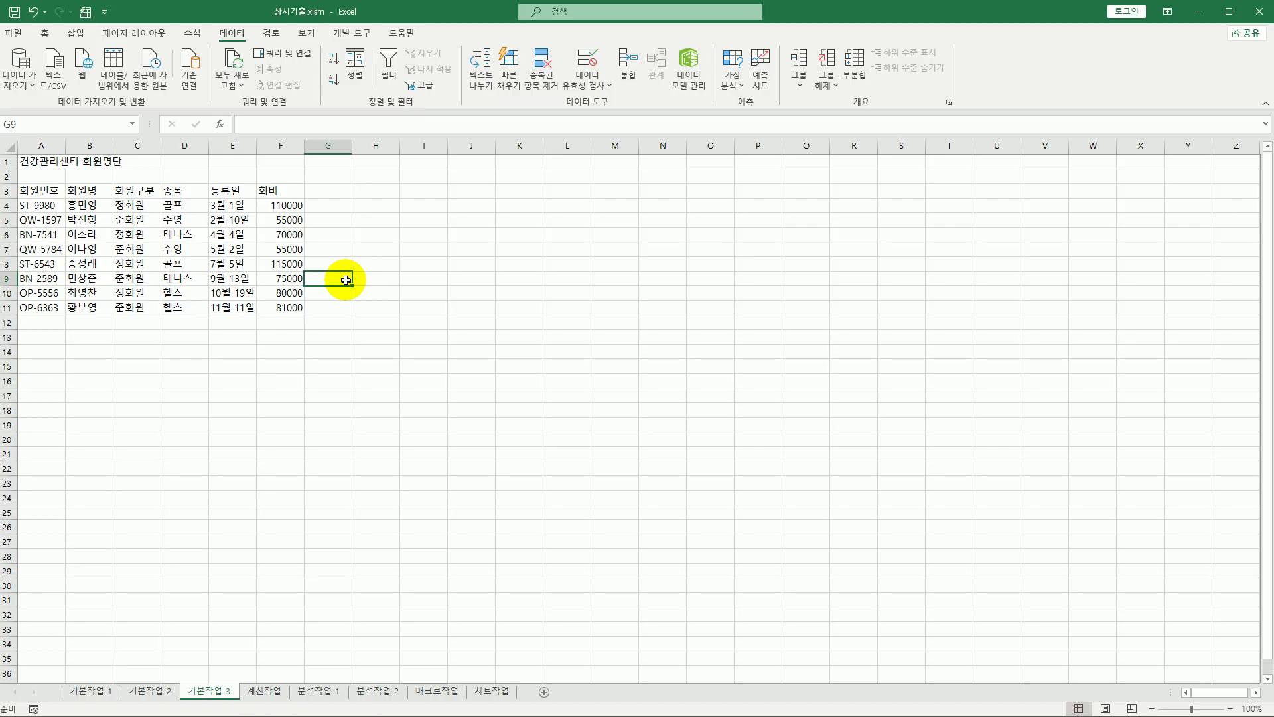
- On the 계산작업 sheet, start the 이용시간 formula in cell D3 with =IF(MINUTE(C3-B3)
click(265, 691)
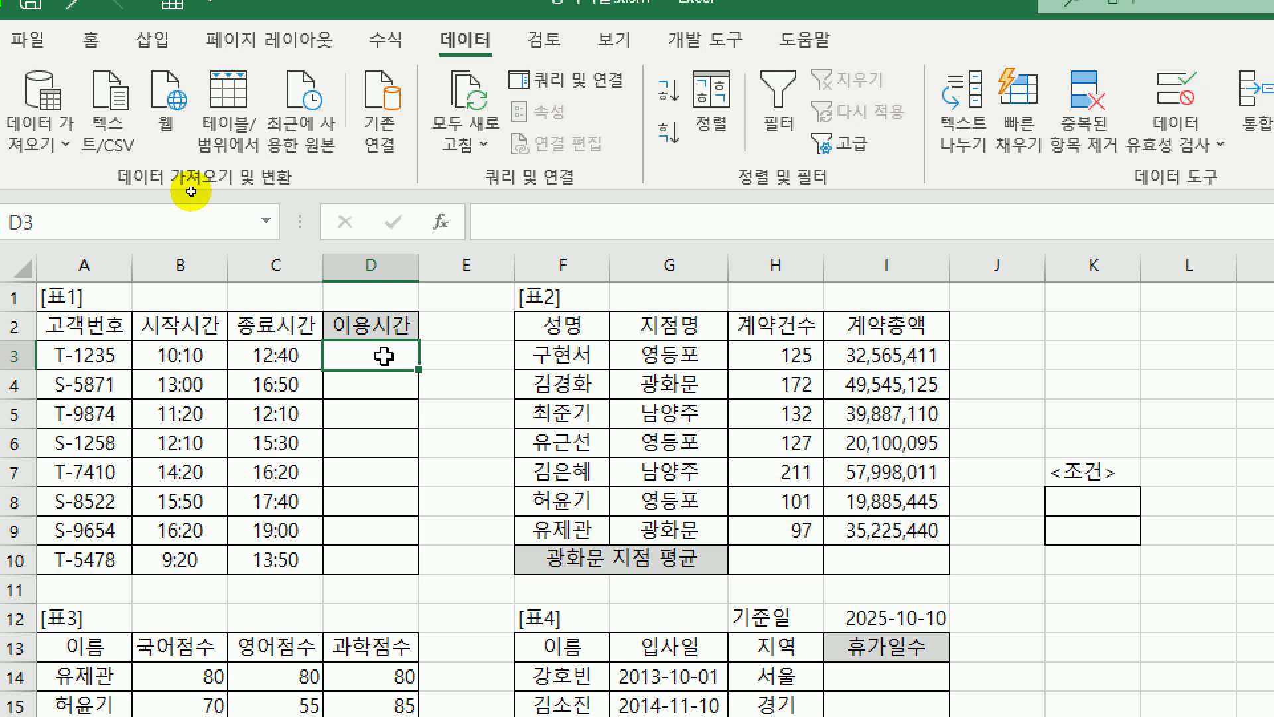
text(=)
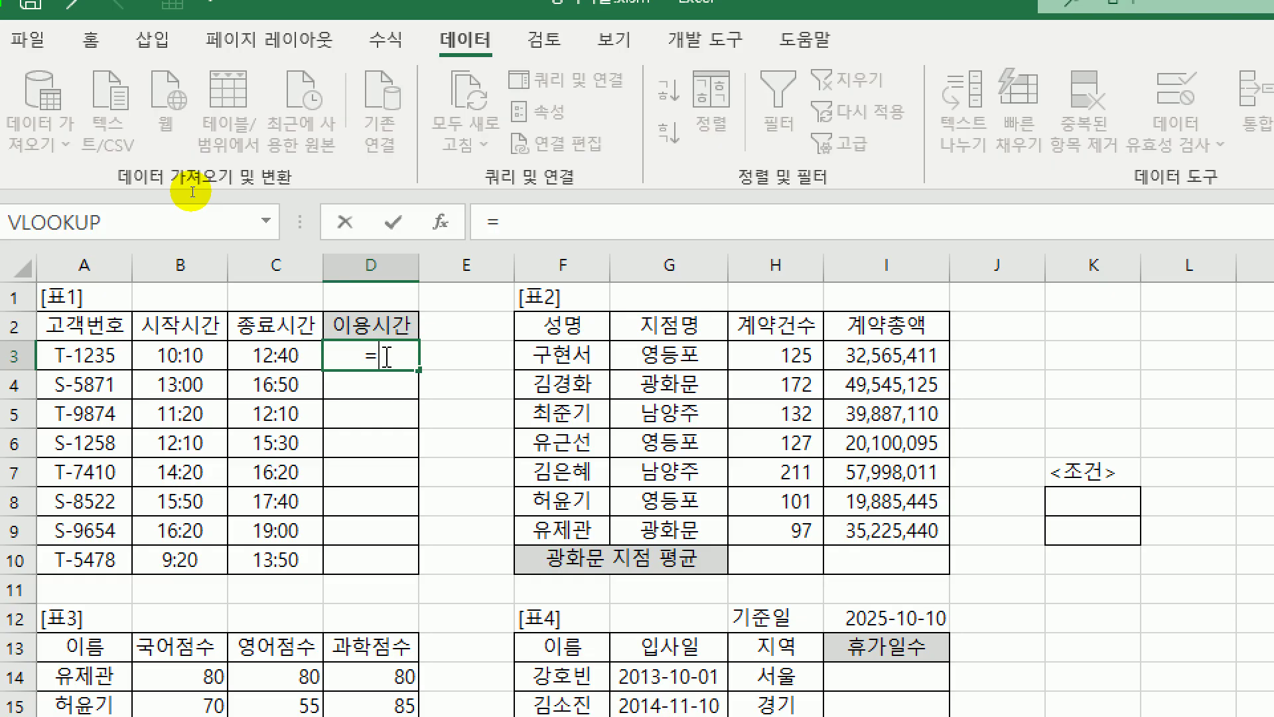
text(ㅑ)
key(BackSpace)
text(if()
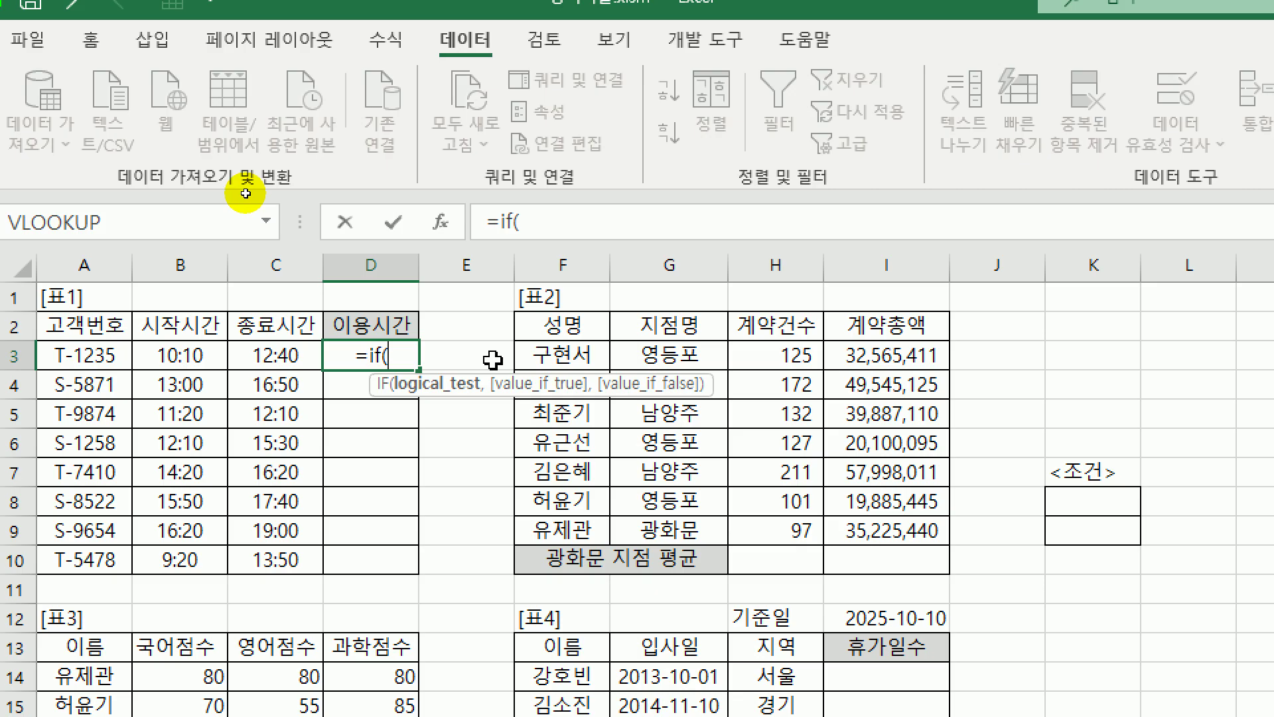
text(minu)
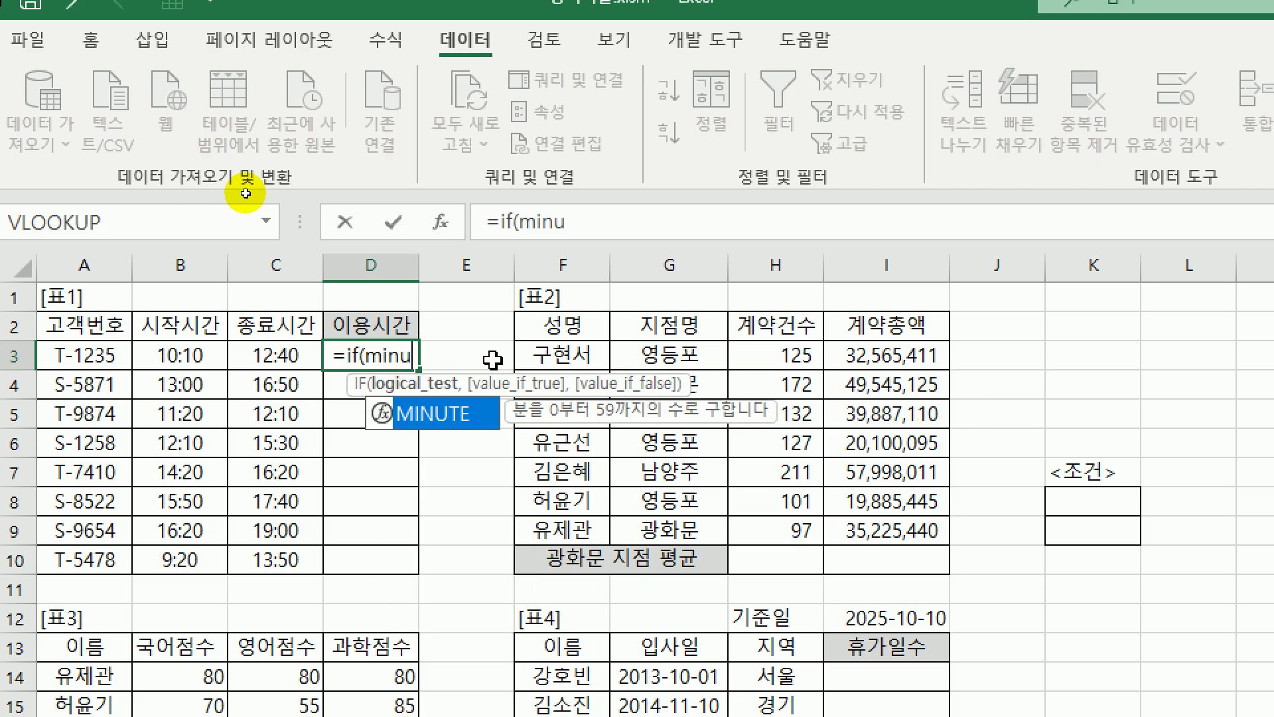
key(Tab)
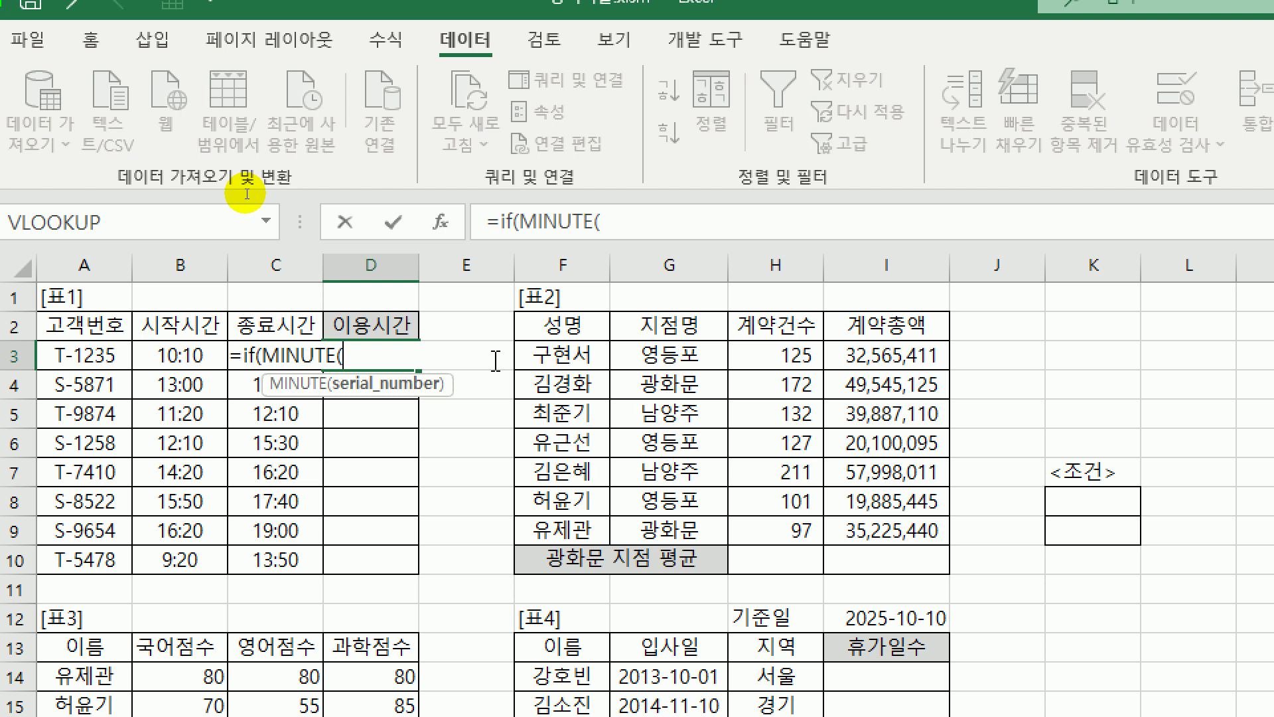
key(Left)
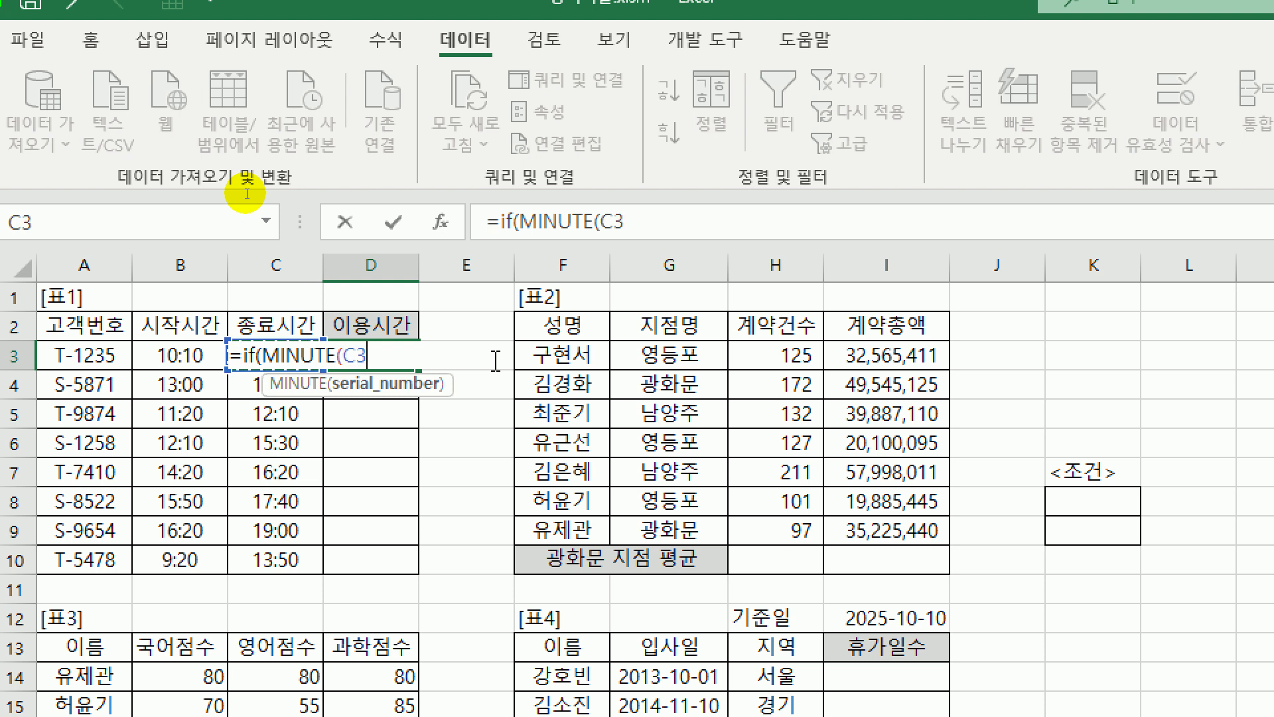
text(-)
key(Left)
key(Left)
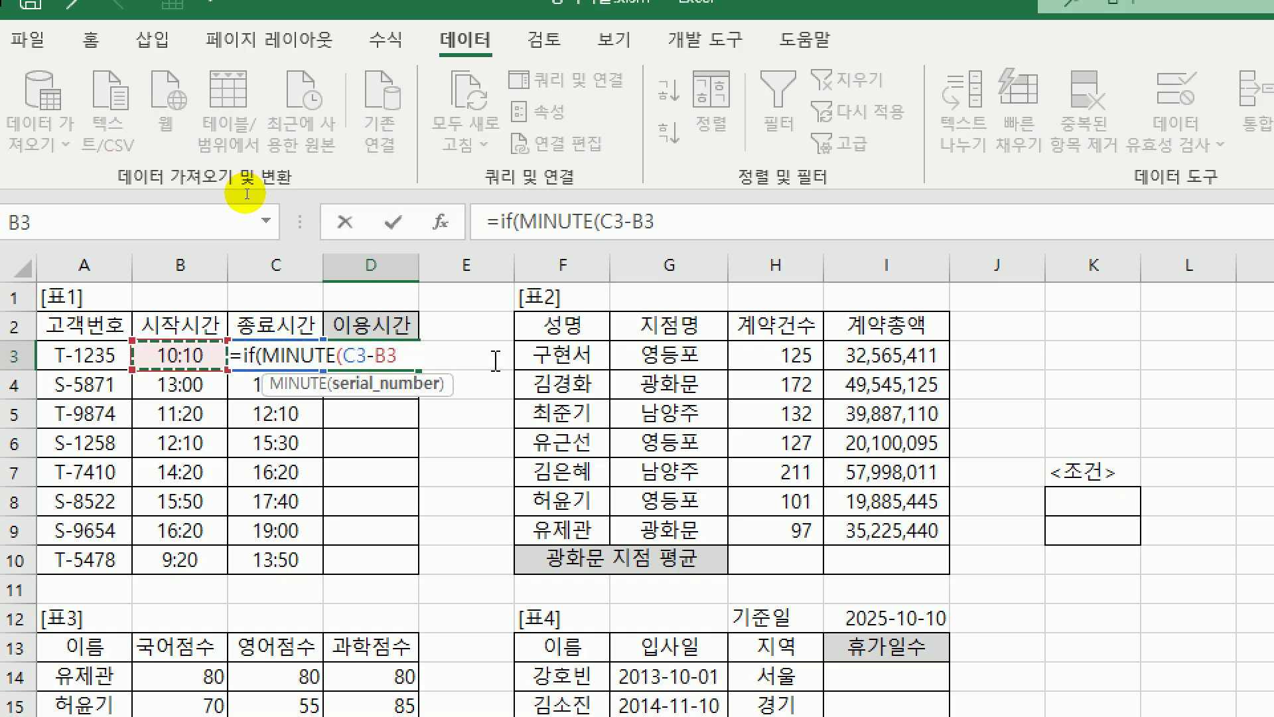
text())
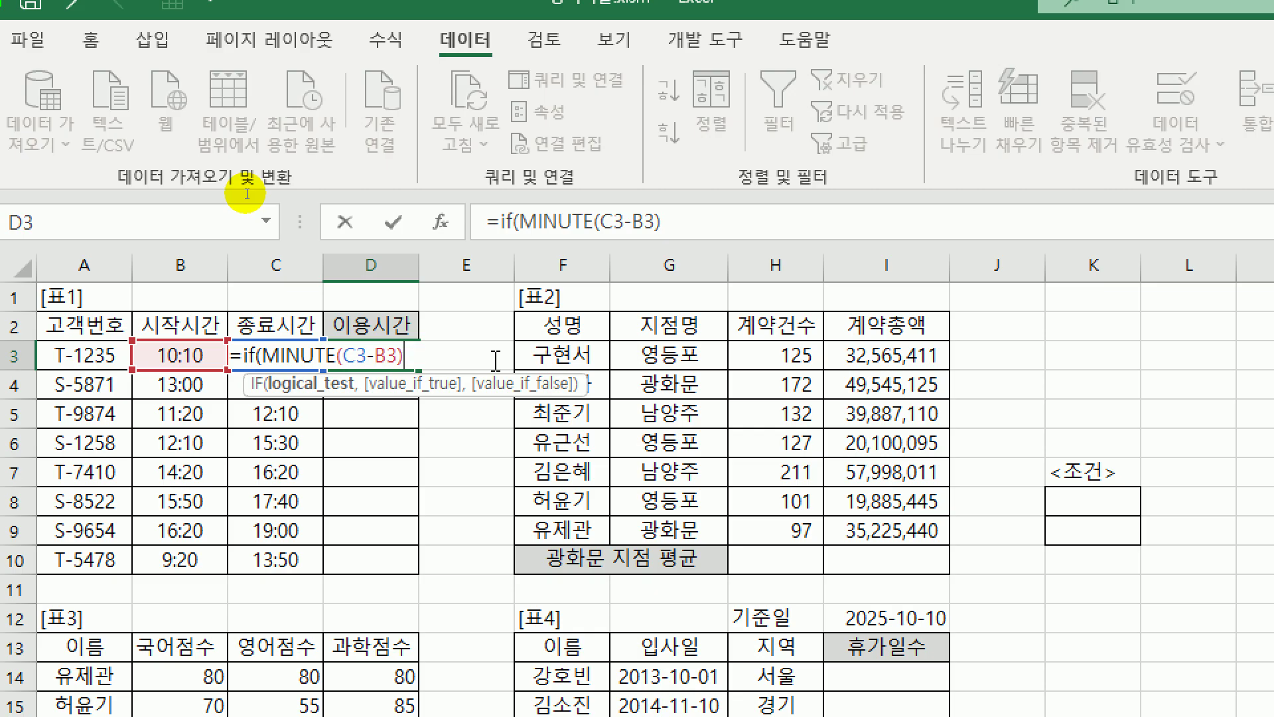
- Set the IF condition in D3 to MINUTE(C3-B3)>30
text(>)
text(30)
key(BackSpace)
key(BackSpace)
text(=30)
key(Return)
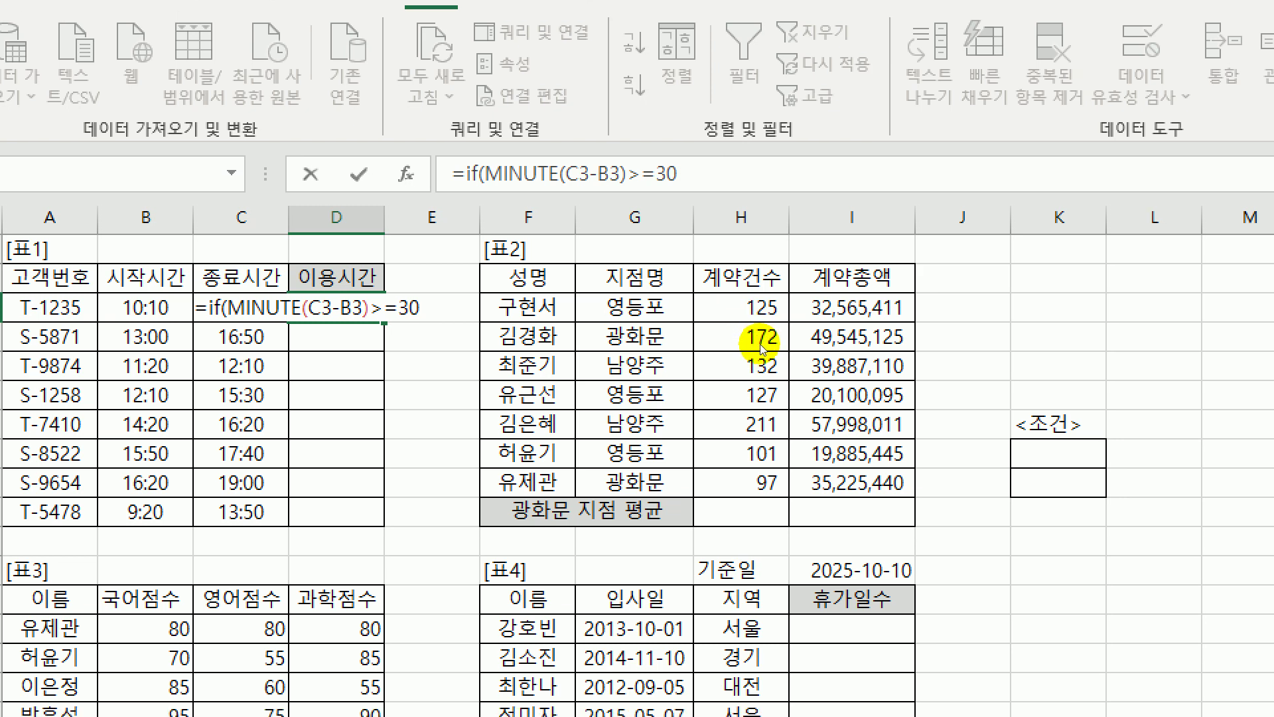
click(797, 391)
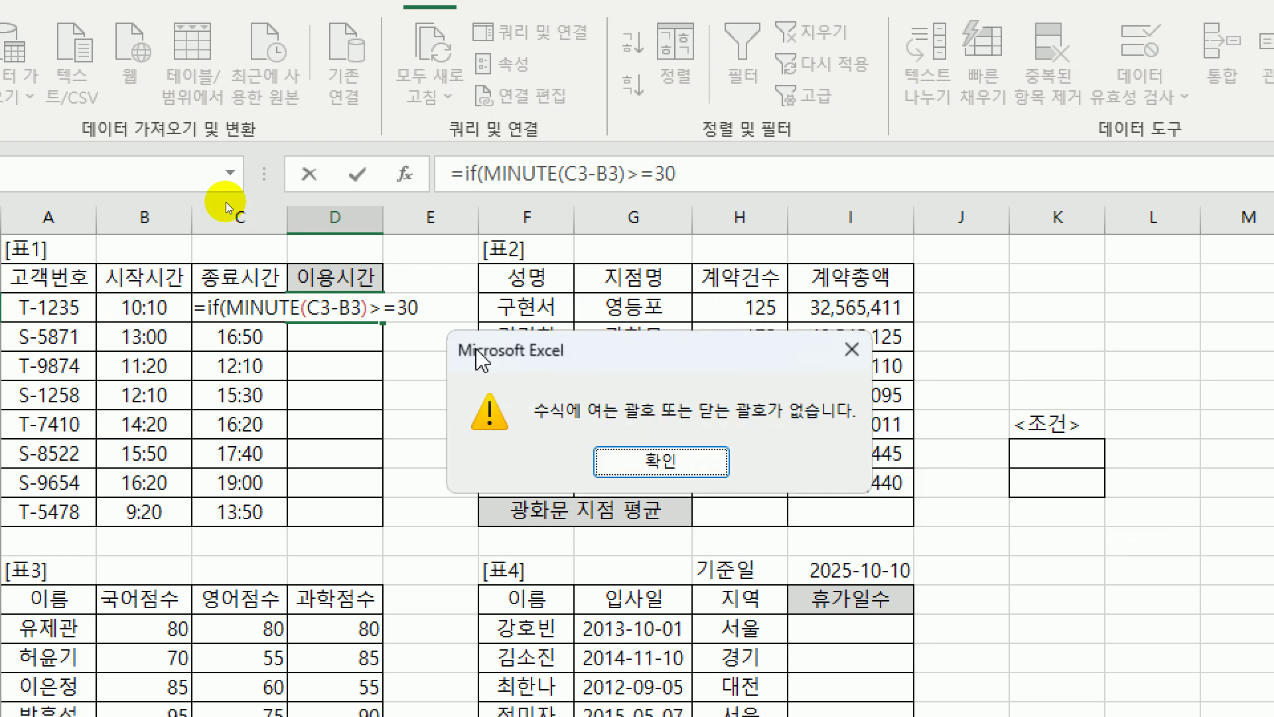
drag(479, 358, 290, 349)
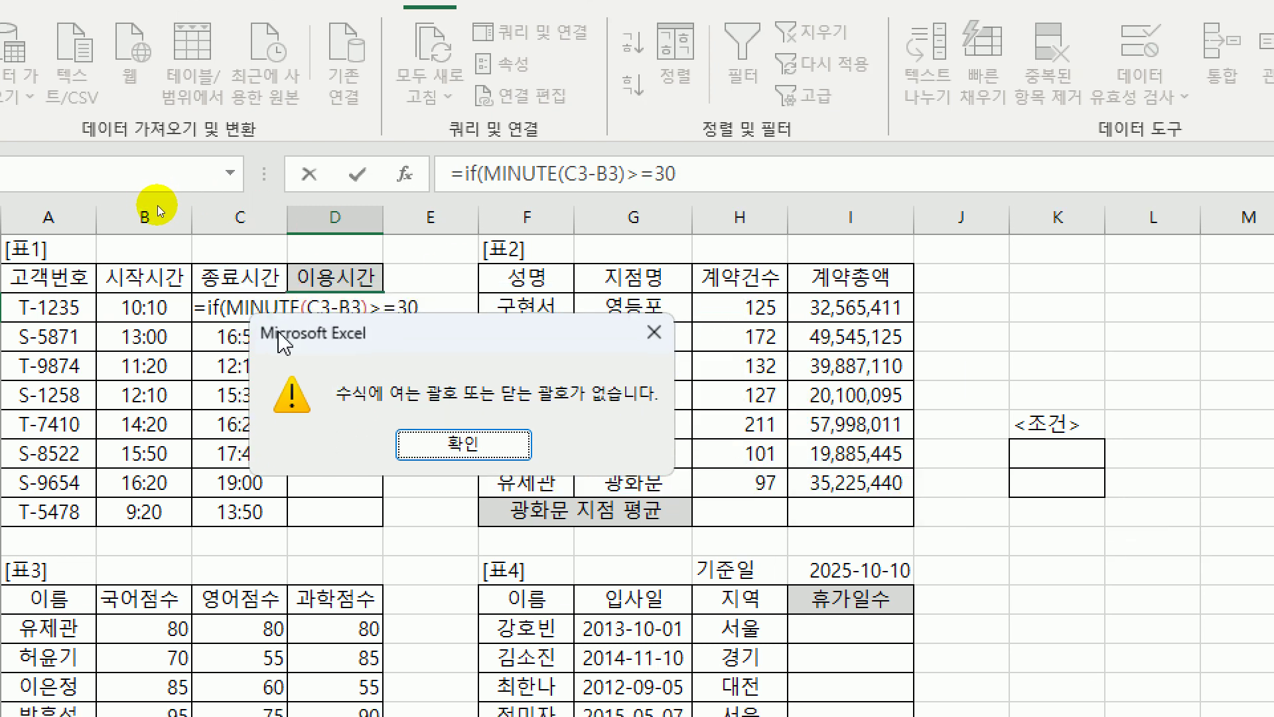
click(463, 458)
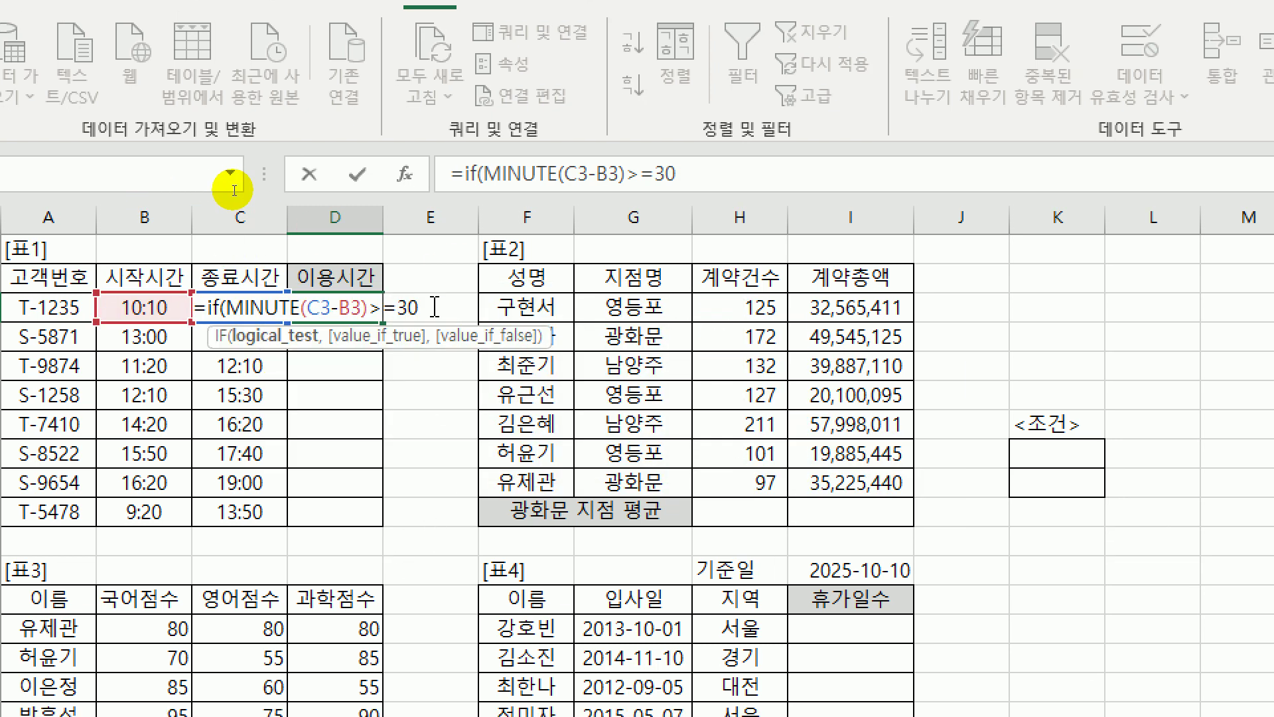
key(Delete)
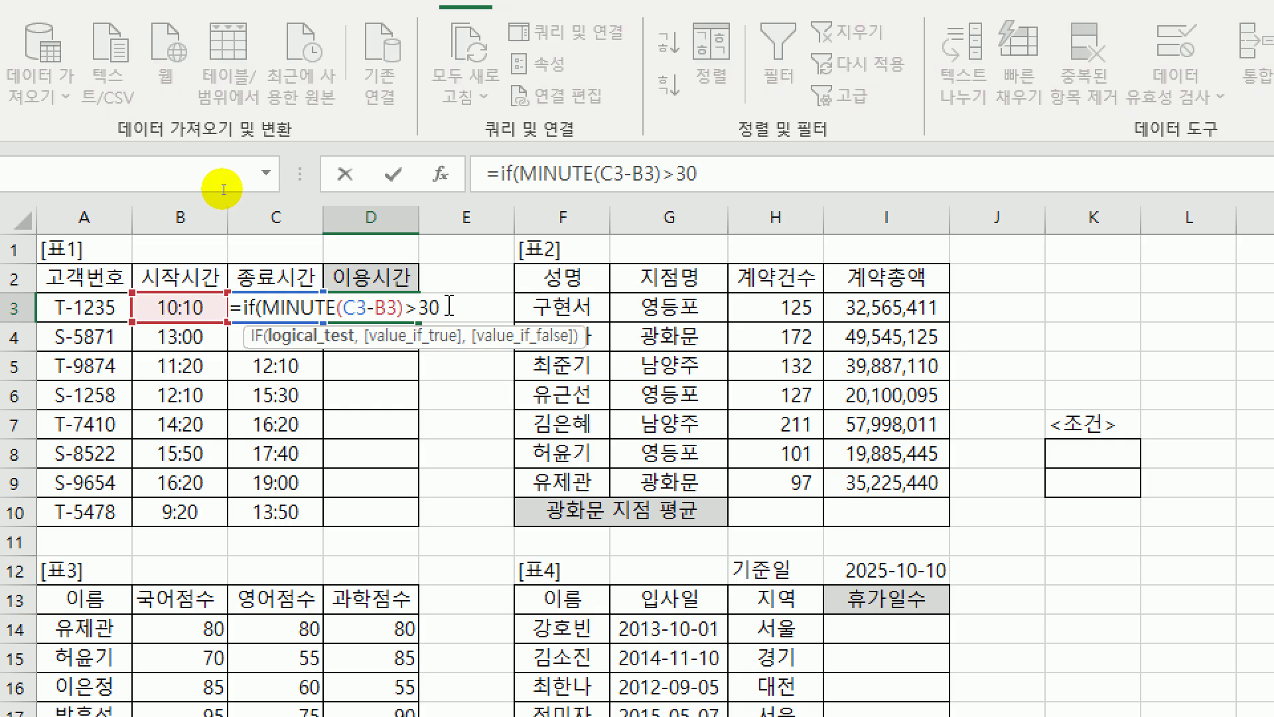
- Add HOUR(C3-B3)+1 as the value if true in the D3 IF formula
text(,)
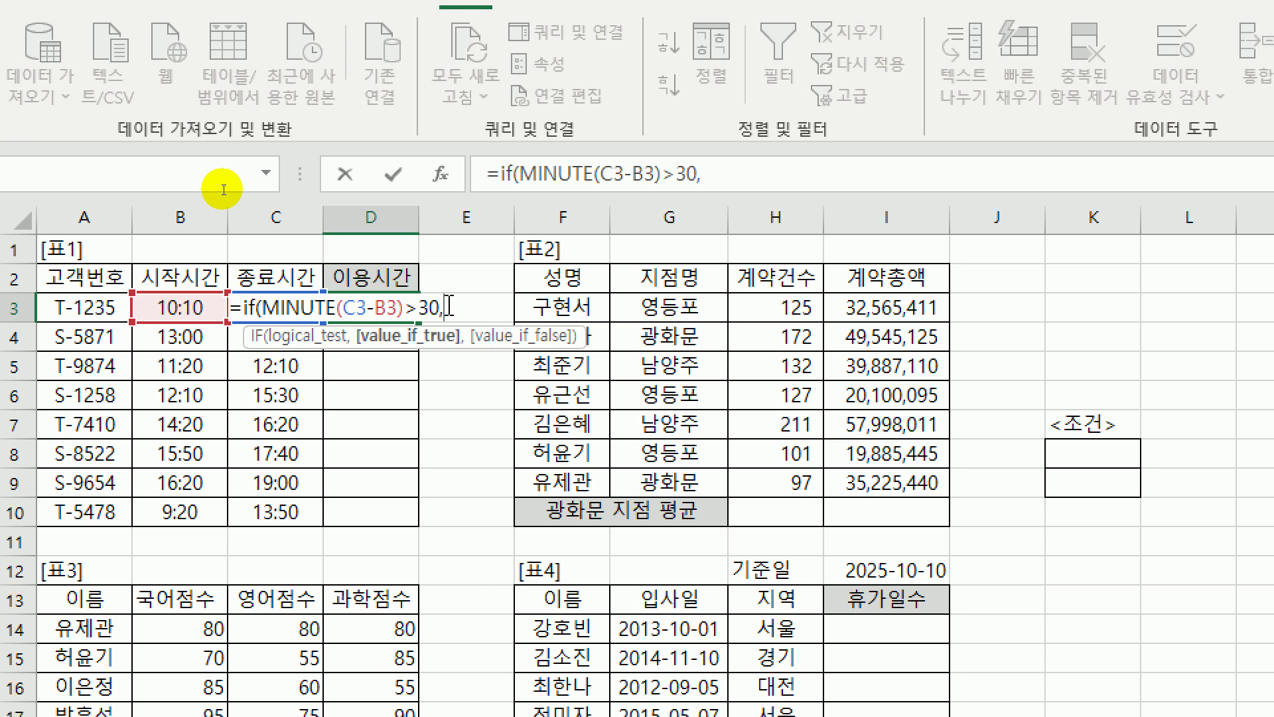
text(hour()
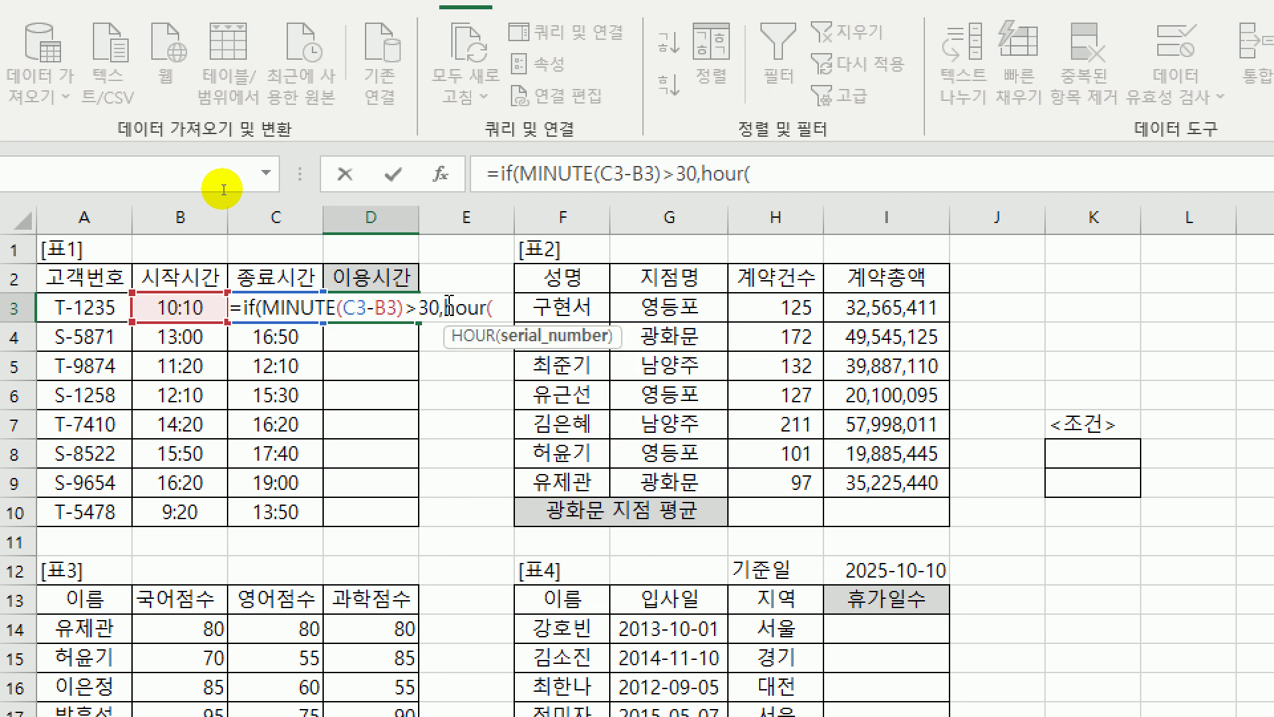
text(c3-)
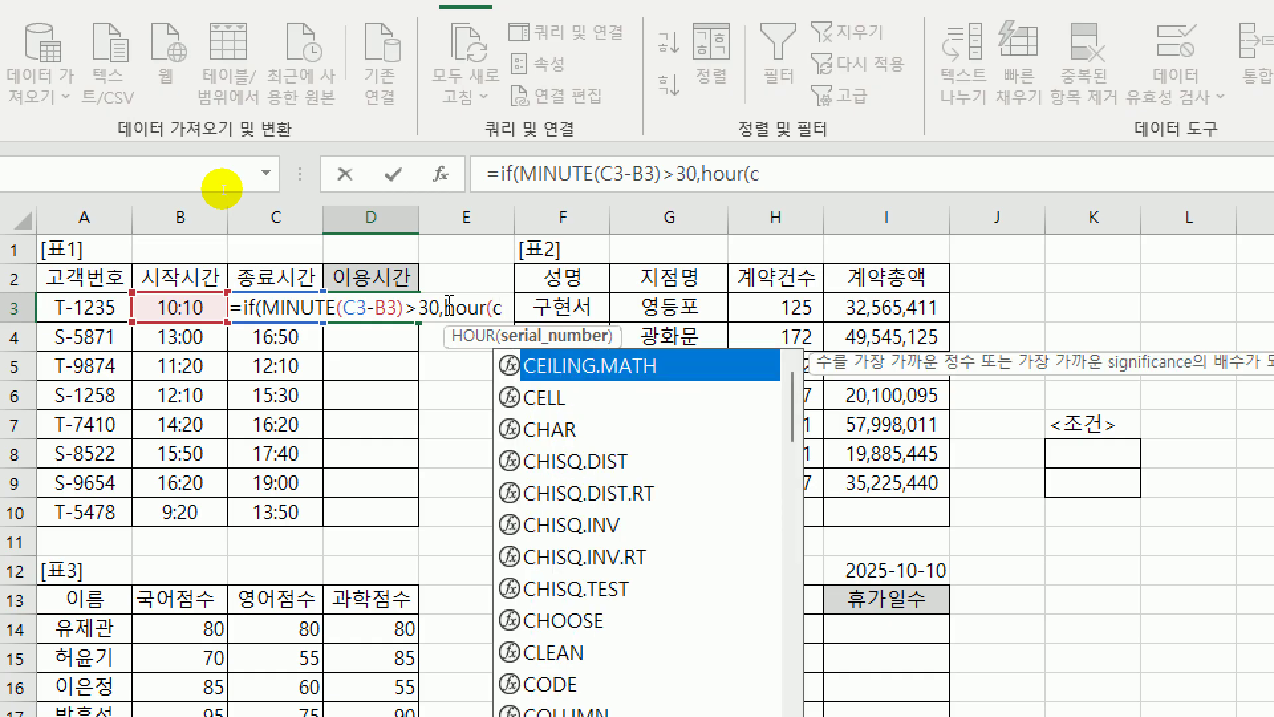
text(b3)
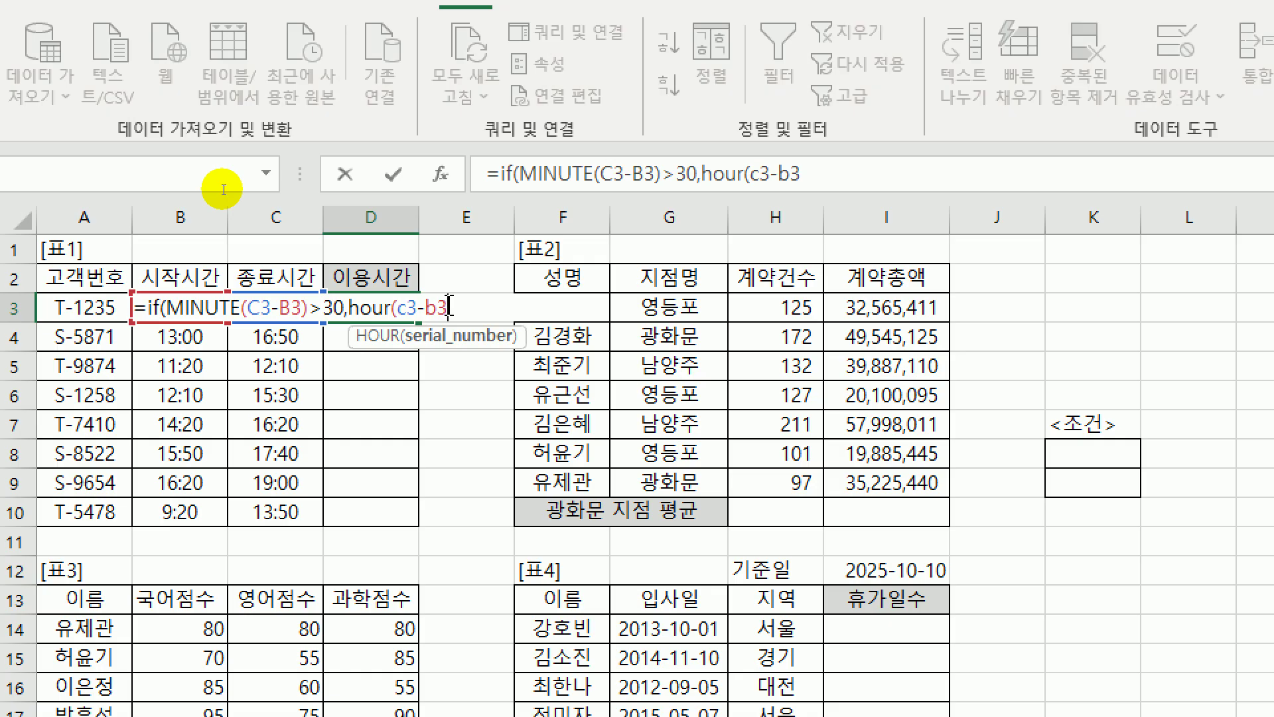
text())
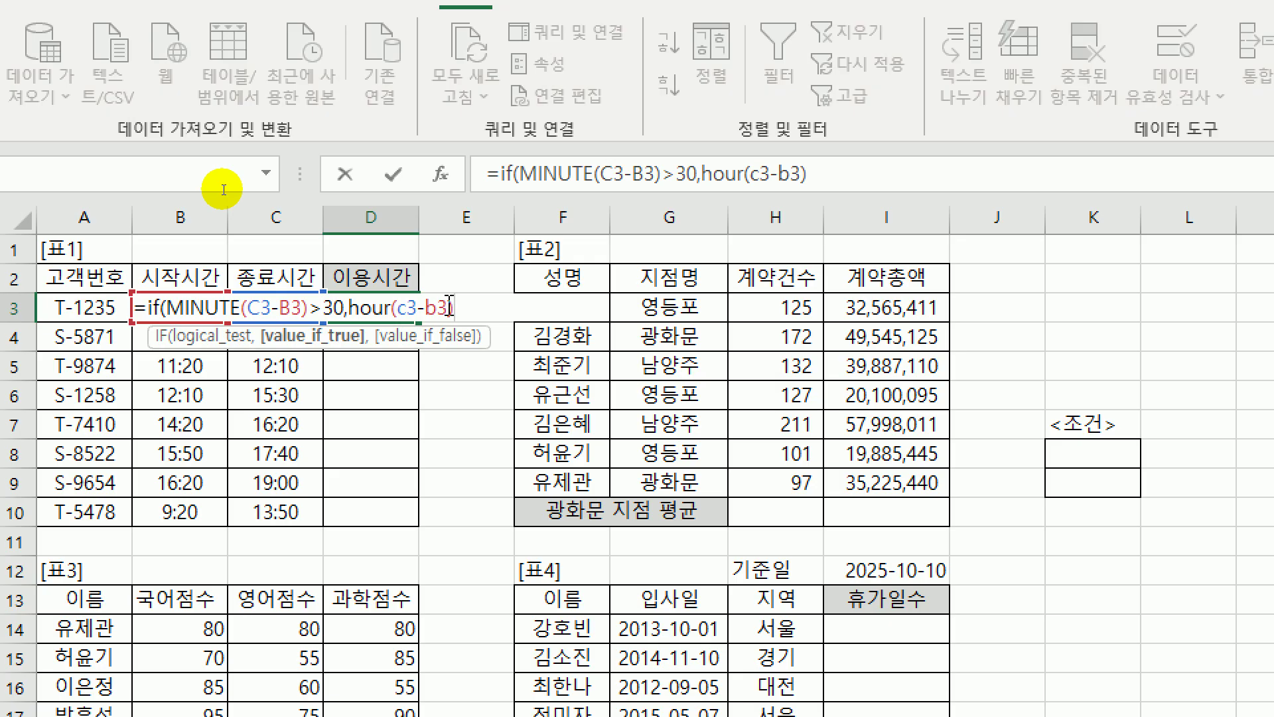
text(+1,)
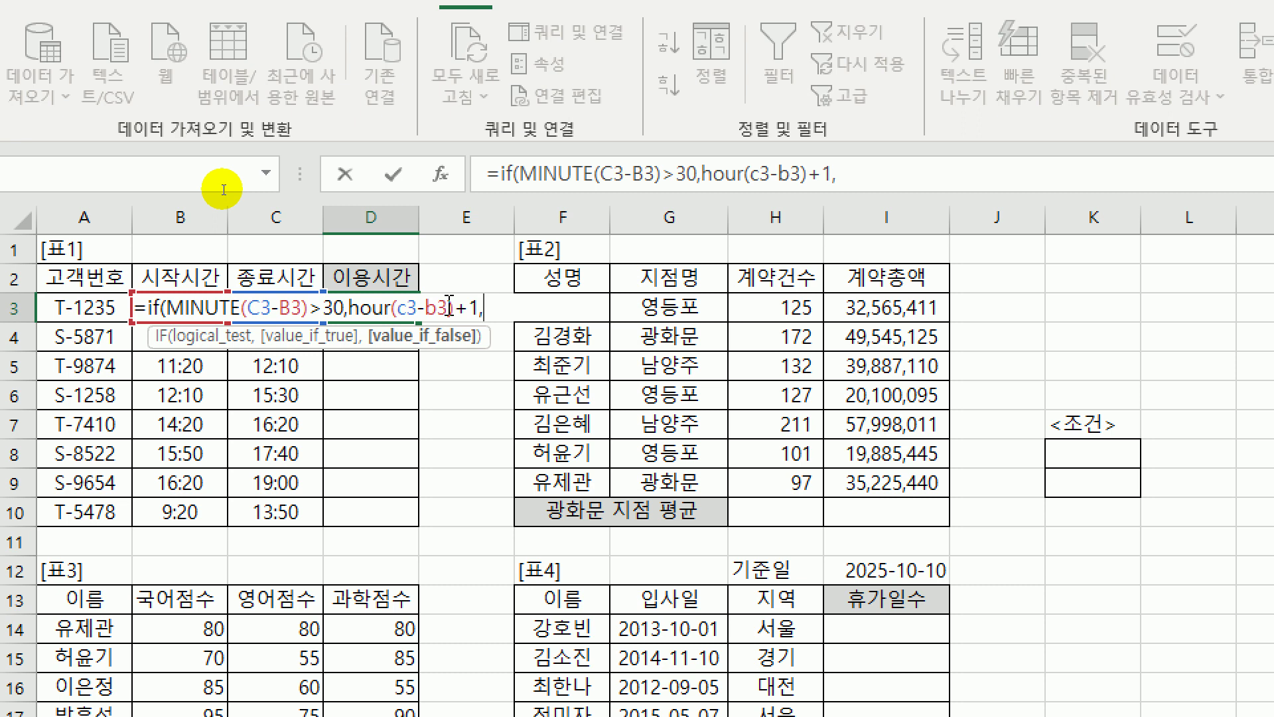
- Finish the D3 formula with HOUR(C3-B3) as the value if false and &"시간" appended after the IF
text(hour(c3)
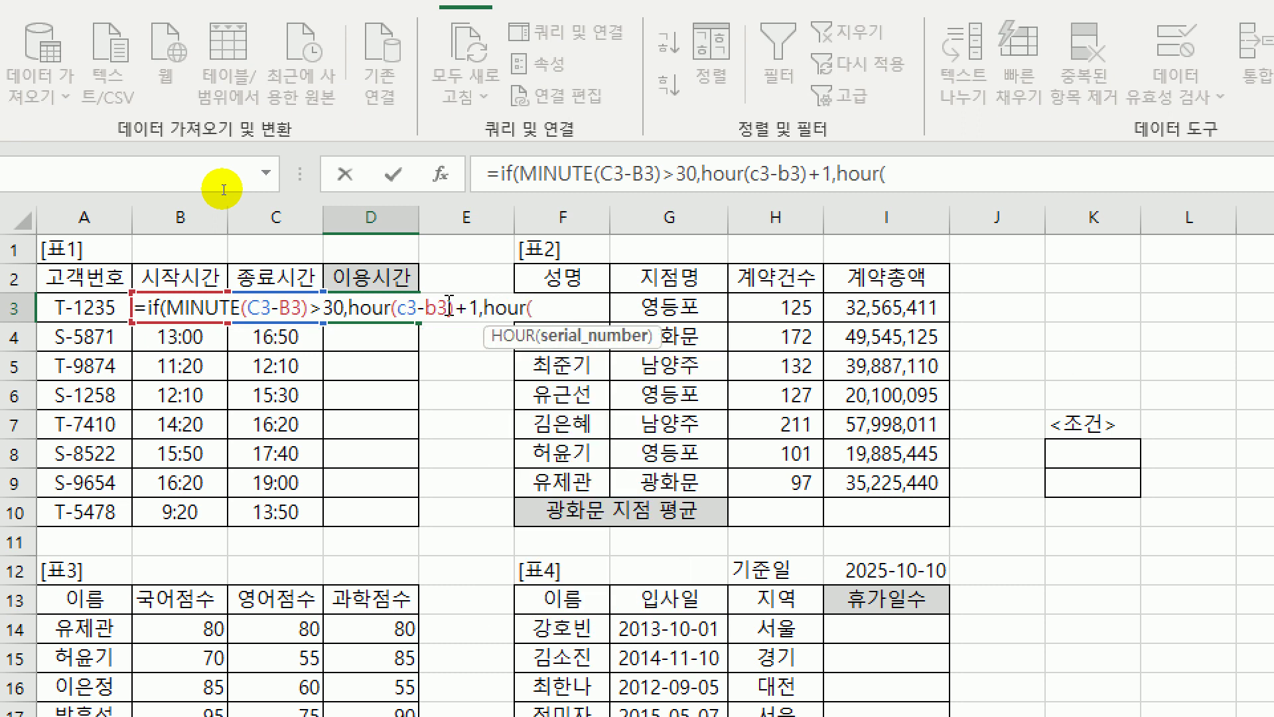
text(-b2)
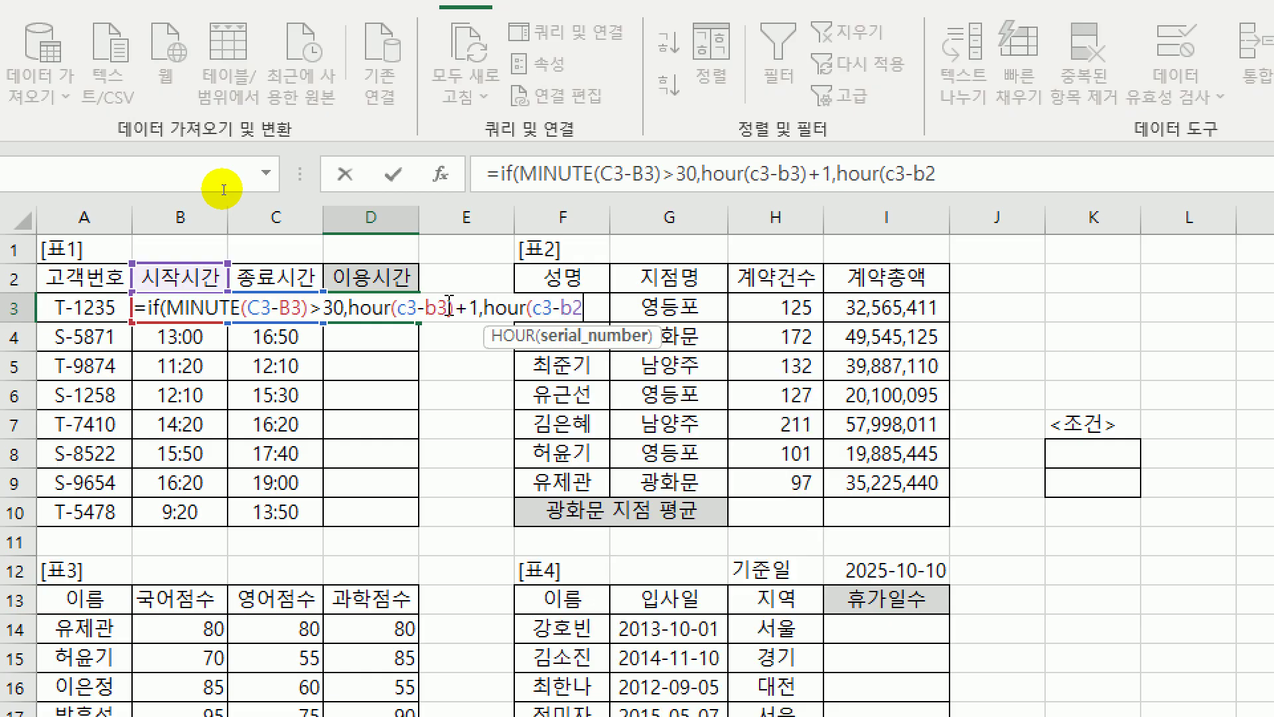
text())
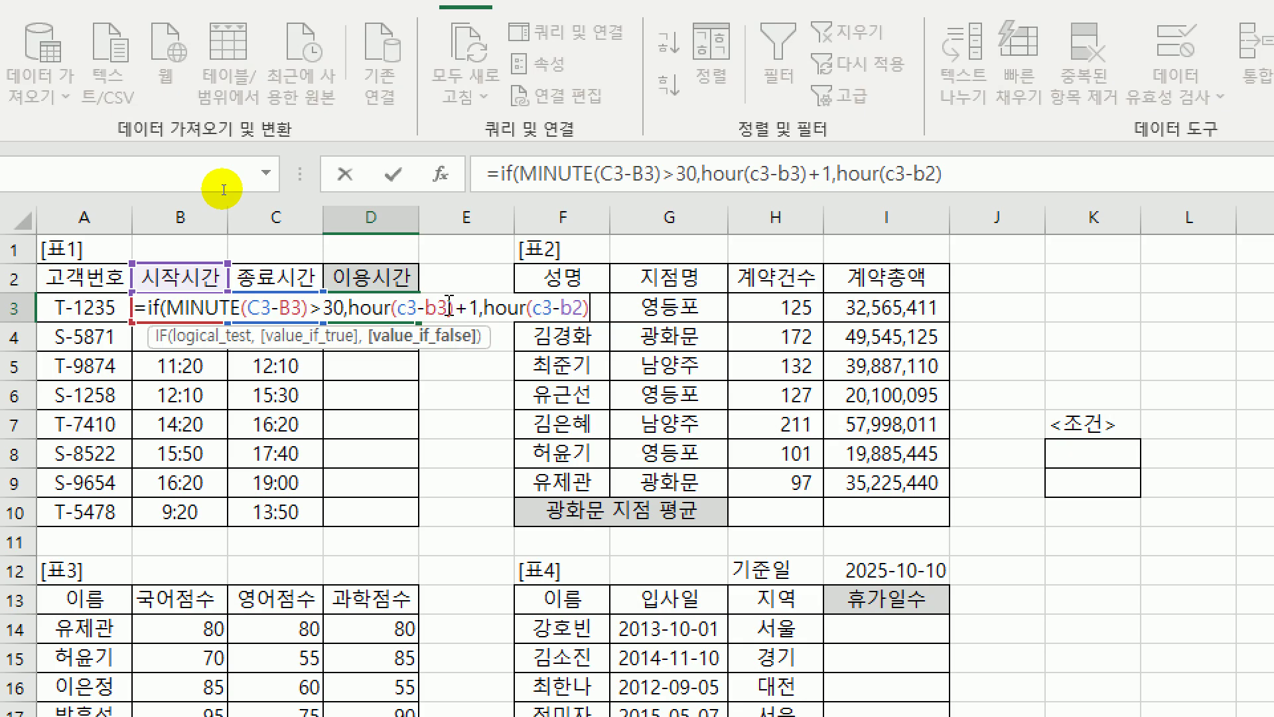
drag(572, 307, 582, 307)
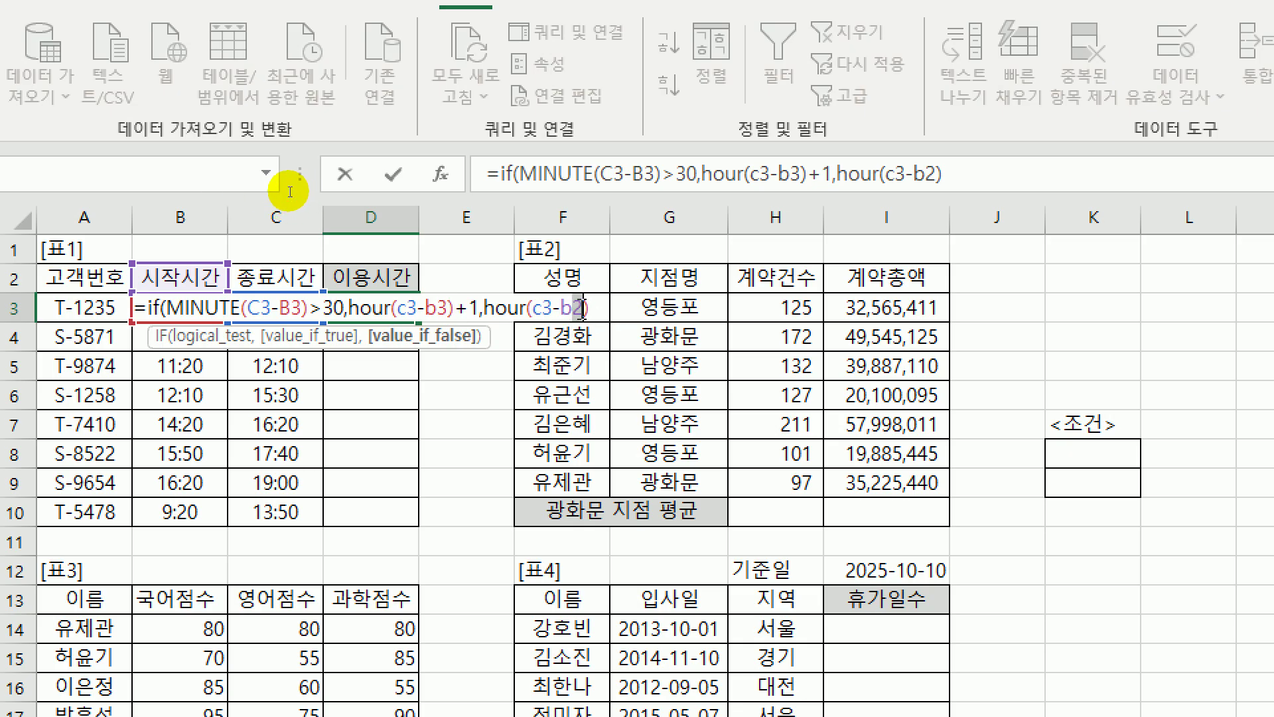
text(3)
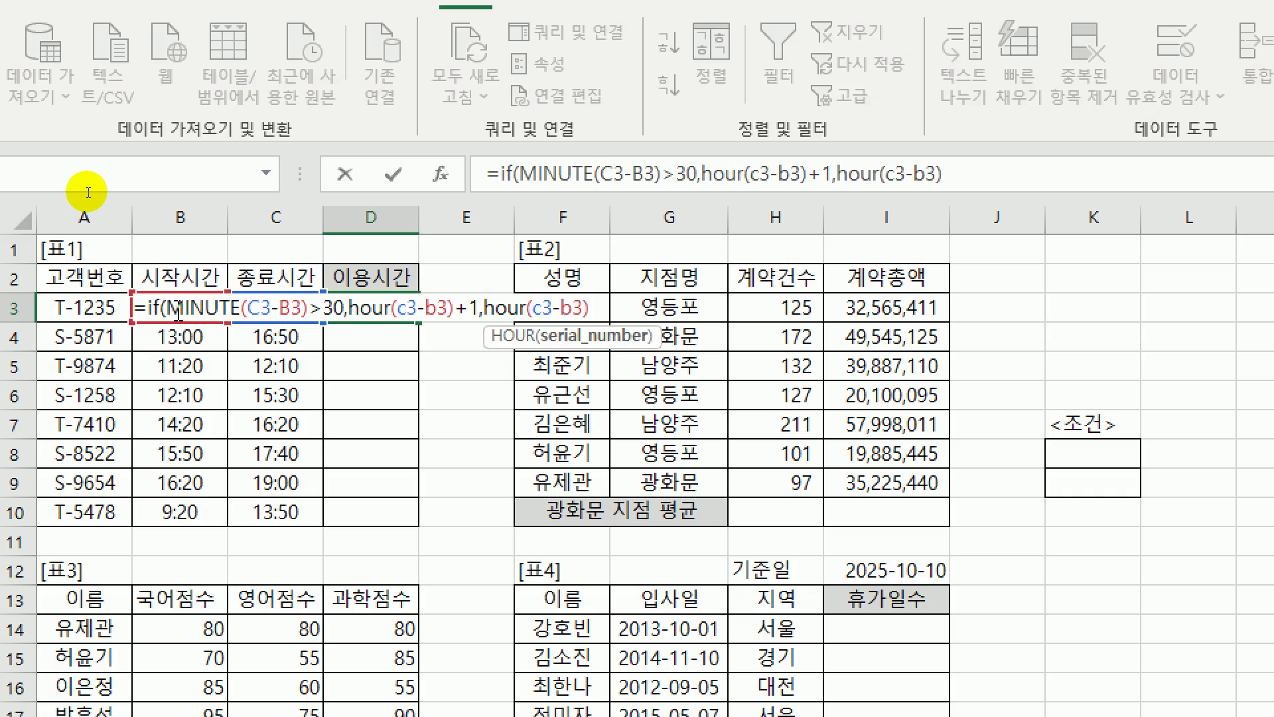
click(598, 310)
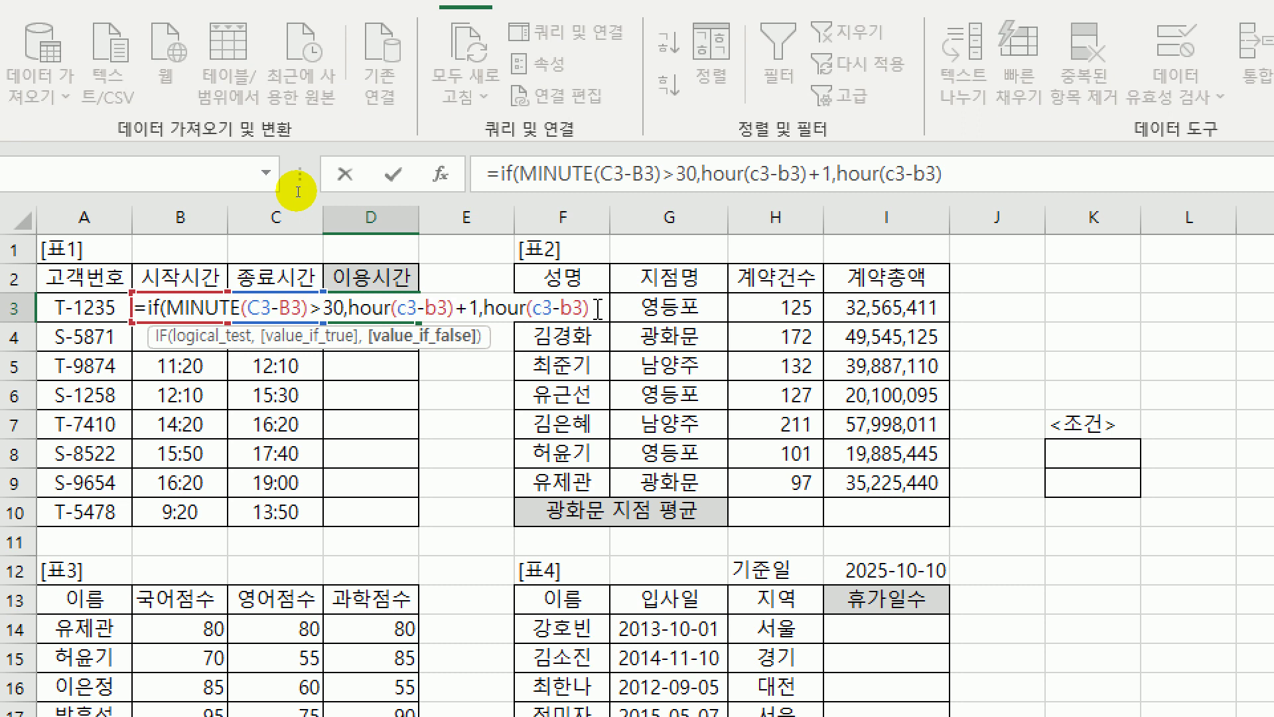
text())
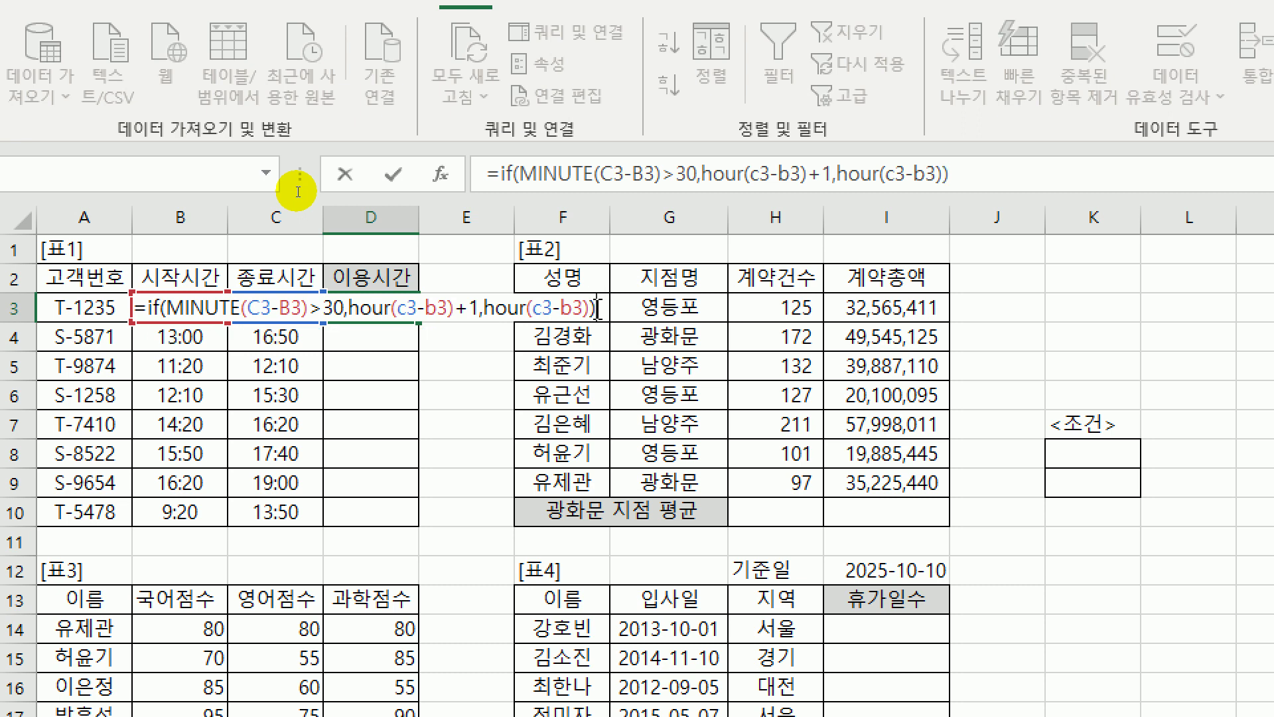
text(&")
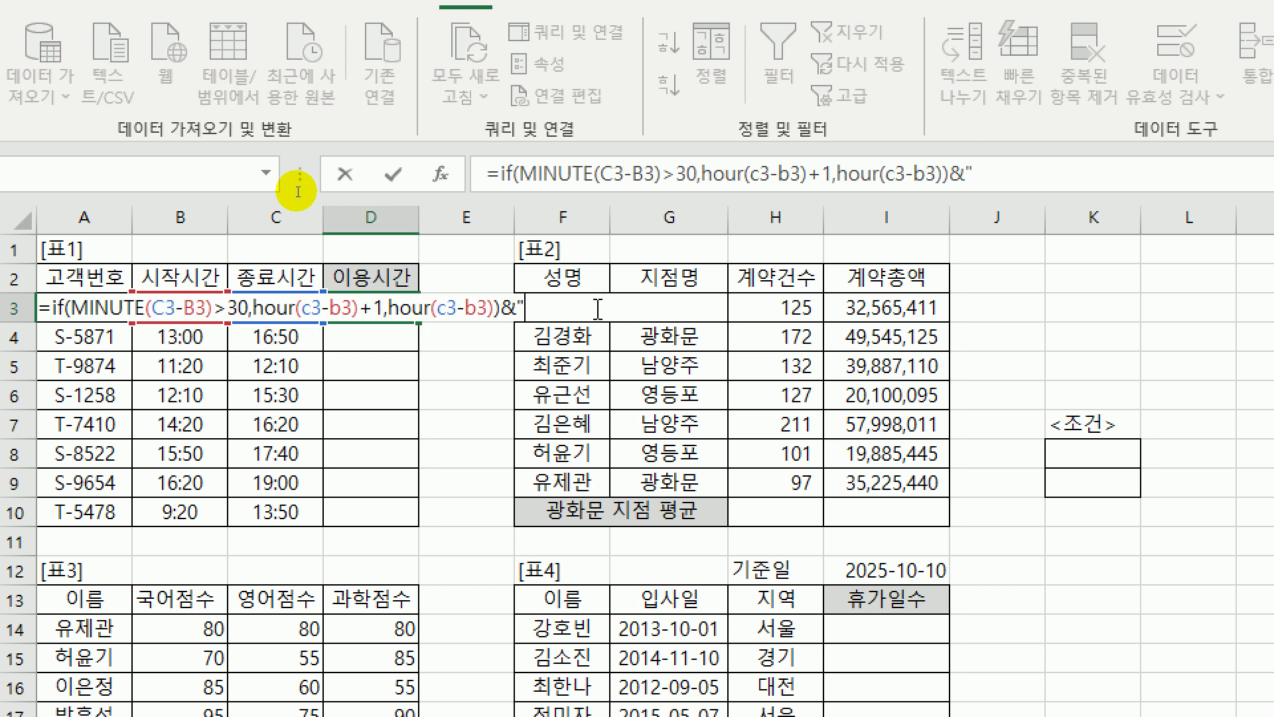
text(시간")
key(Return)
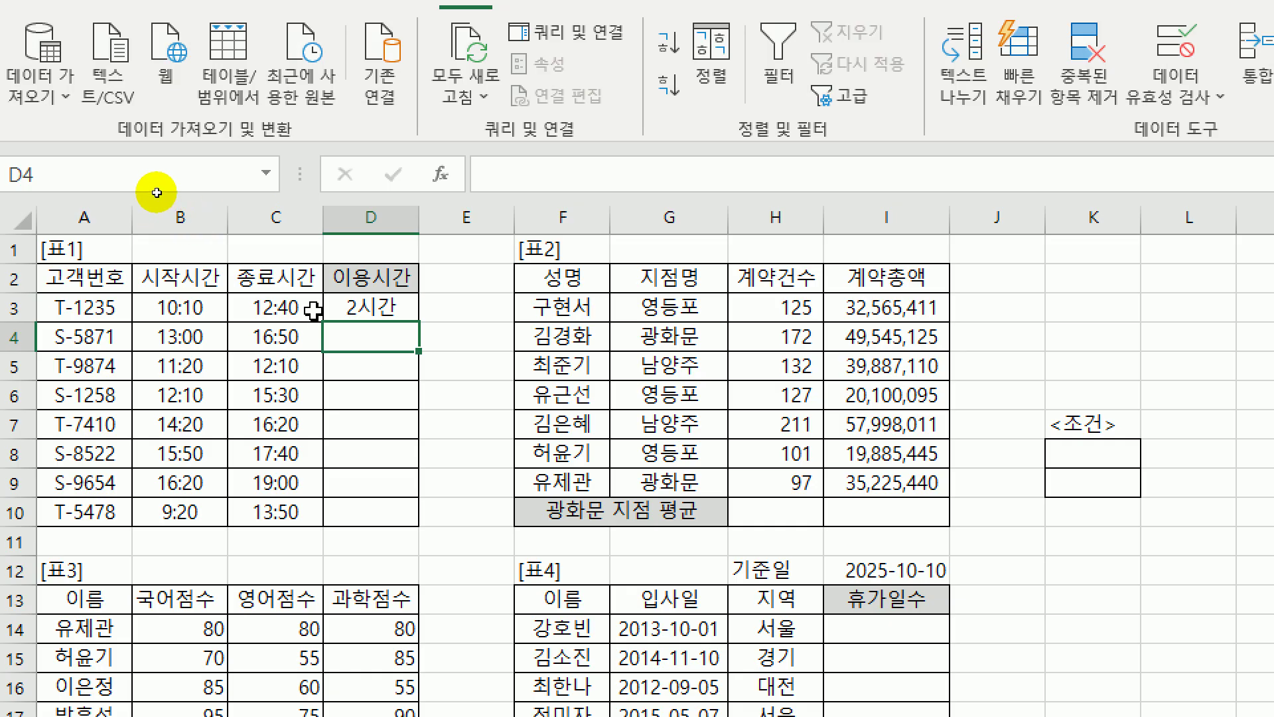
- Fill the 이용시간 formula from D3 down to D10
click(353, 302)
drag(423, 323, 405, 527)
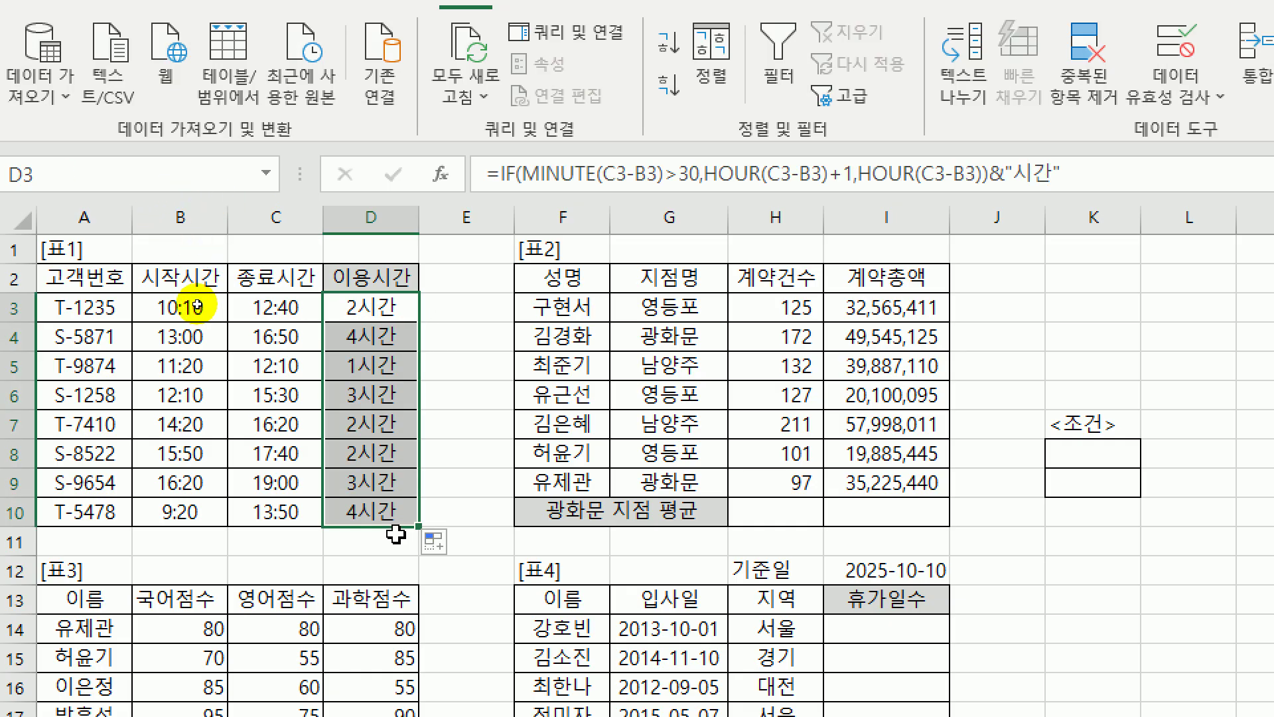
click(412, 301)
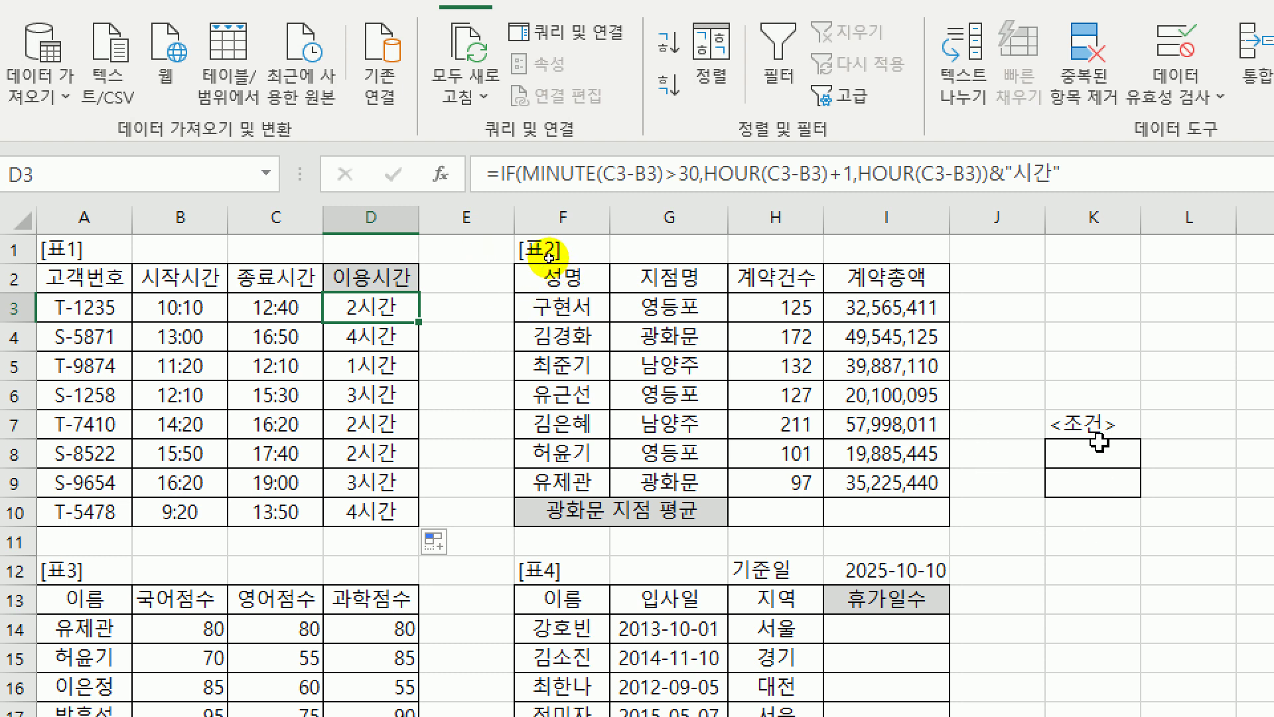
key(ctrl+shift+Down)
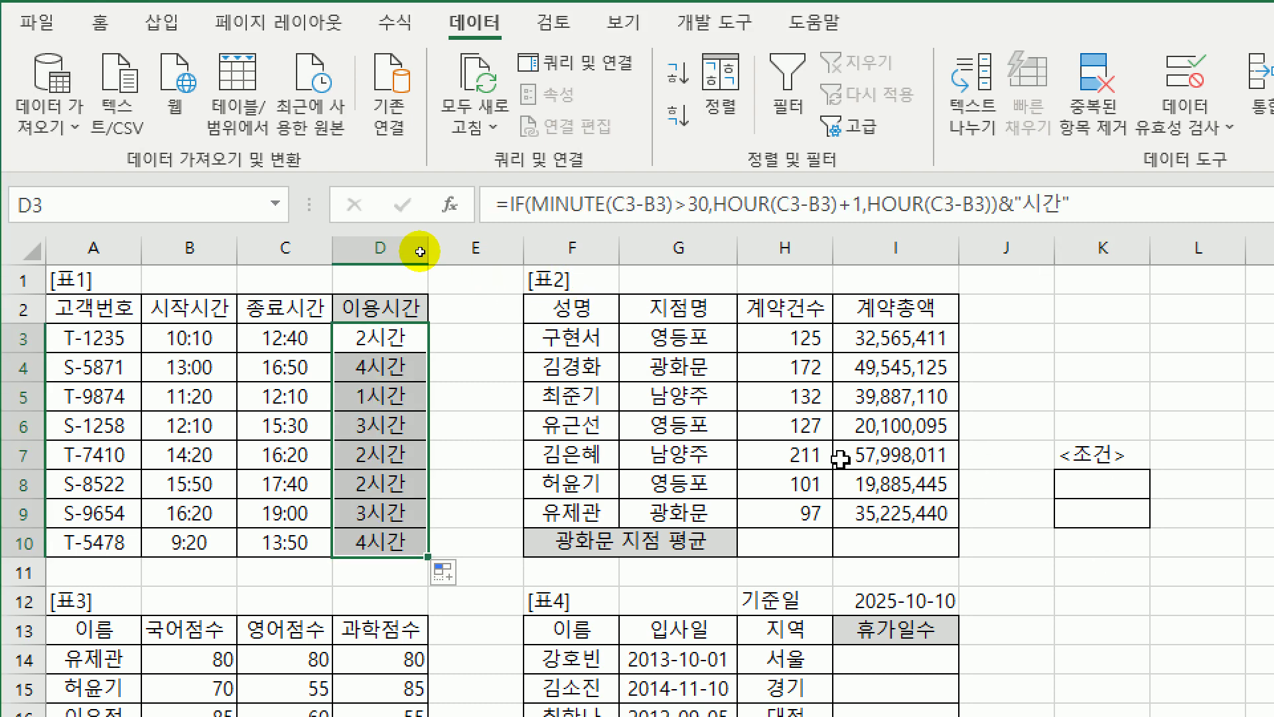
- Examine the 지점명, 계약건수 and 계약총액 headers in [표2], the average cells H10:I10 and the condition range K8:K9
click(675, 306)
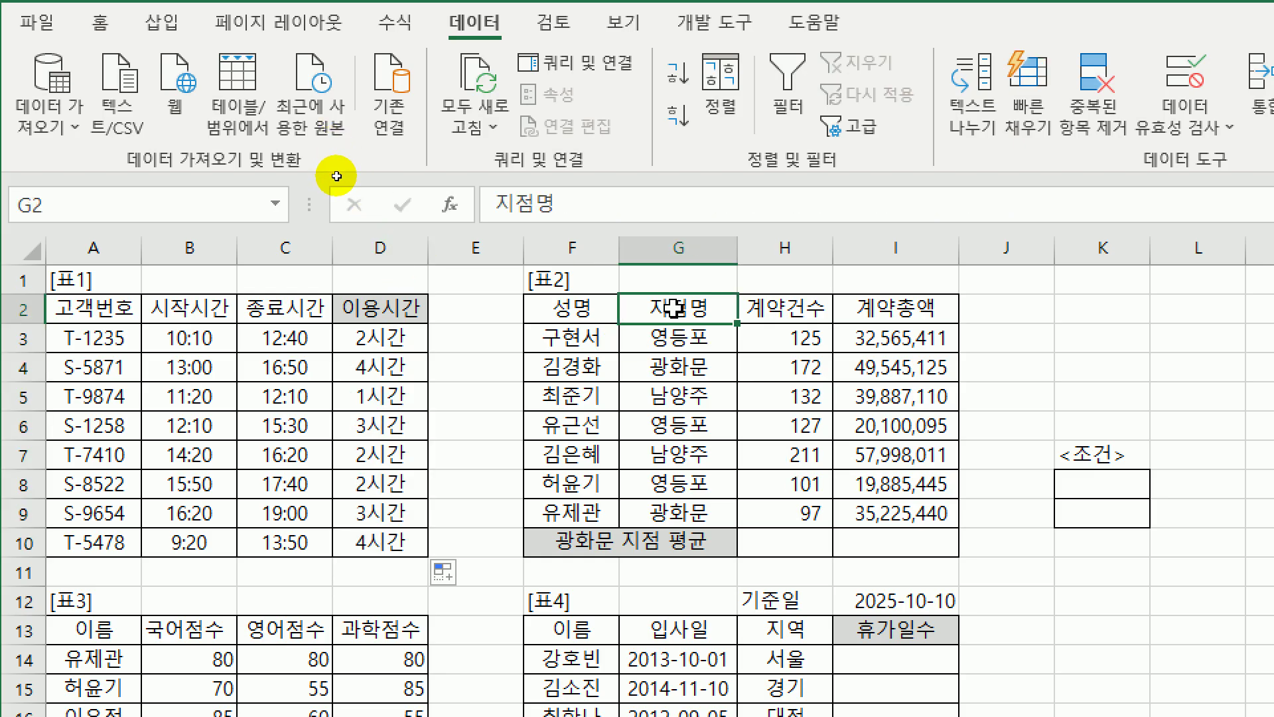
click(775, 316)
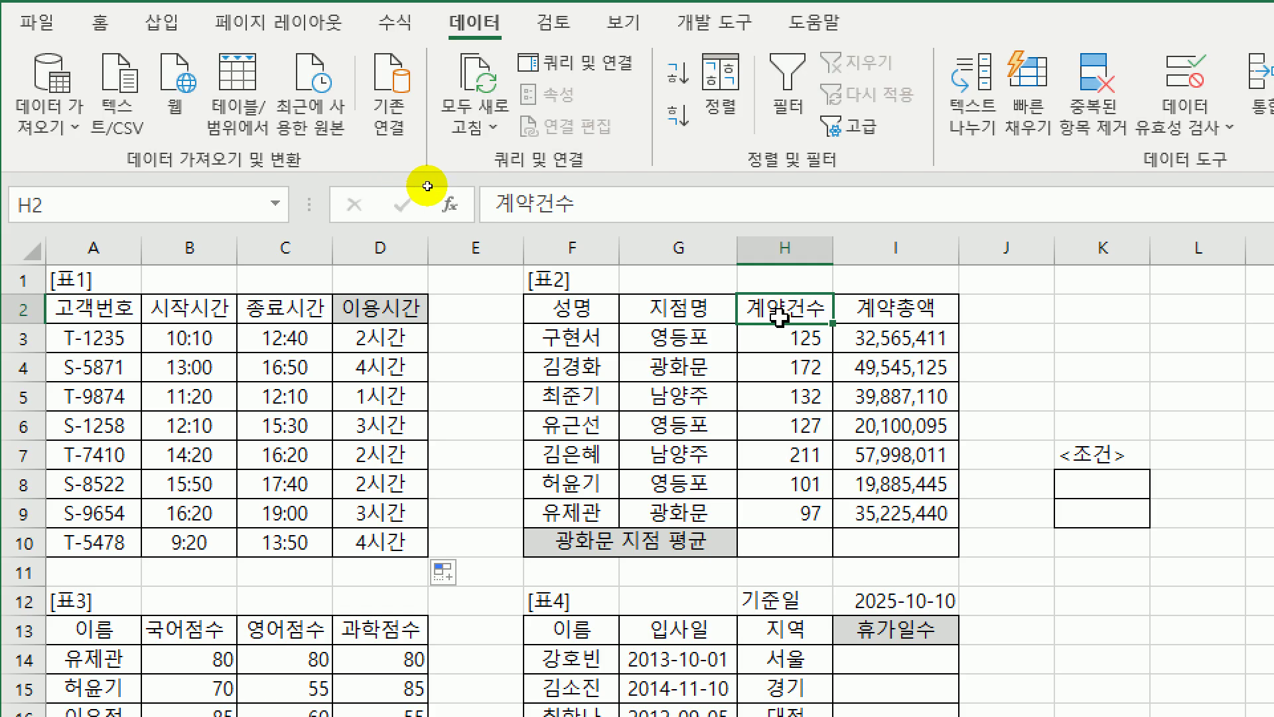
click(909, 318)
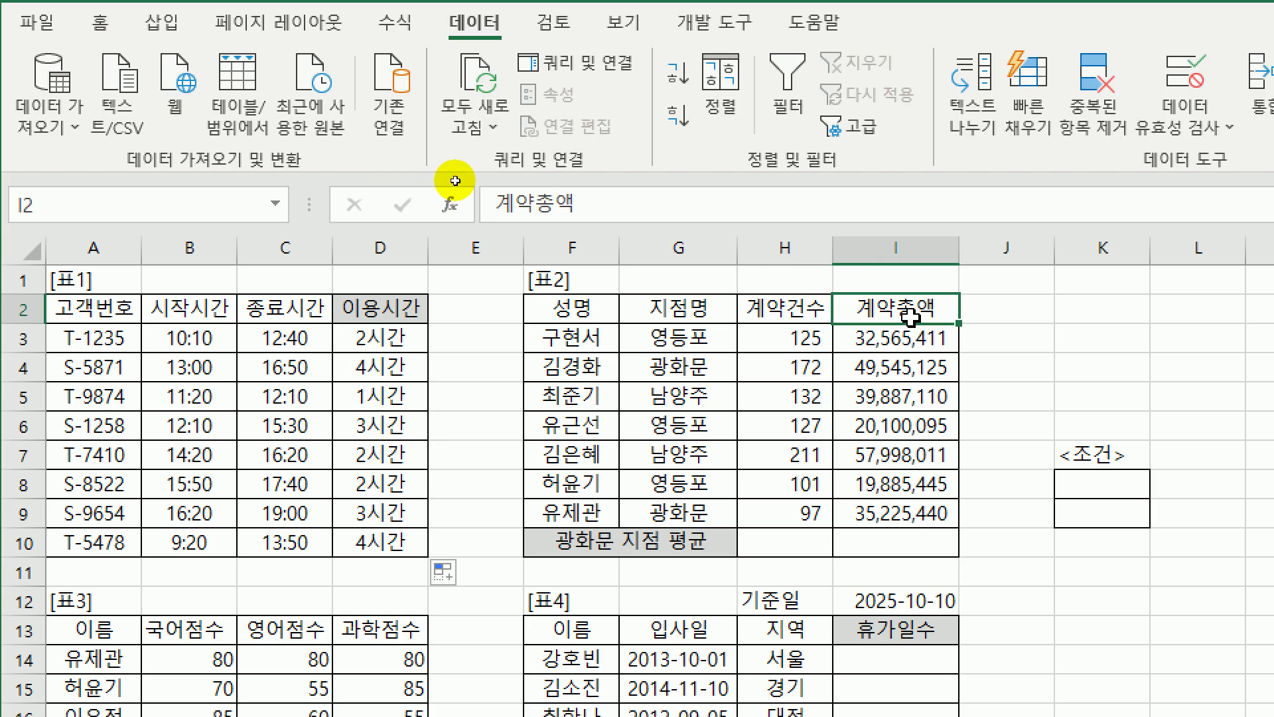
click(786, 539)
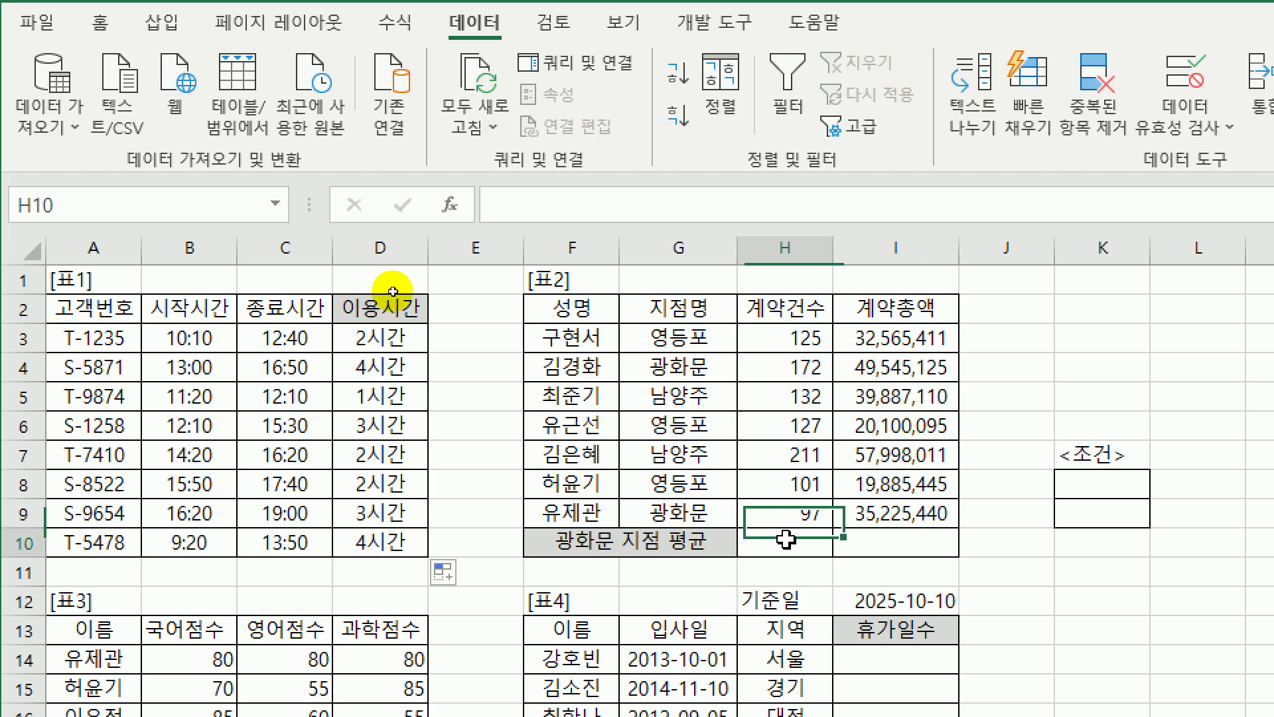
drag(785, 539, 853, 542)
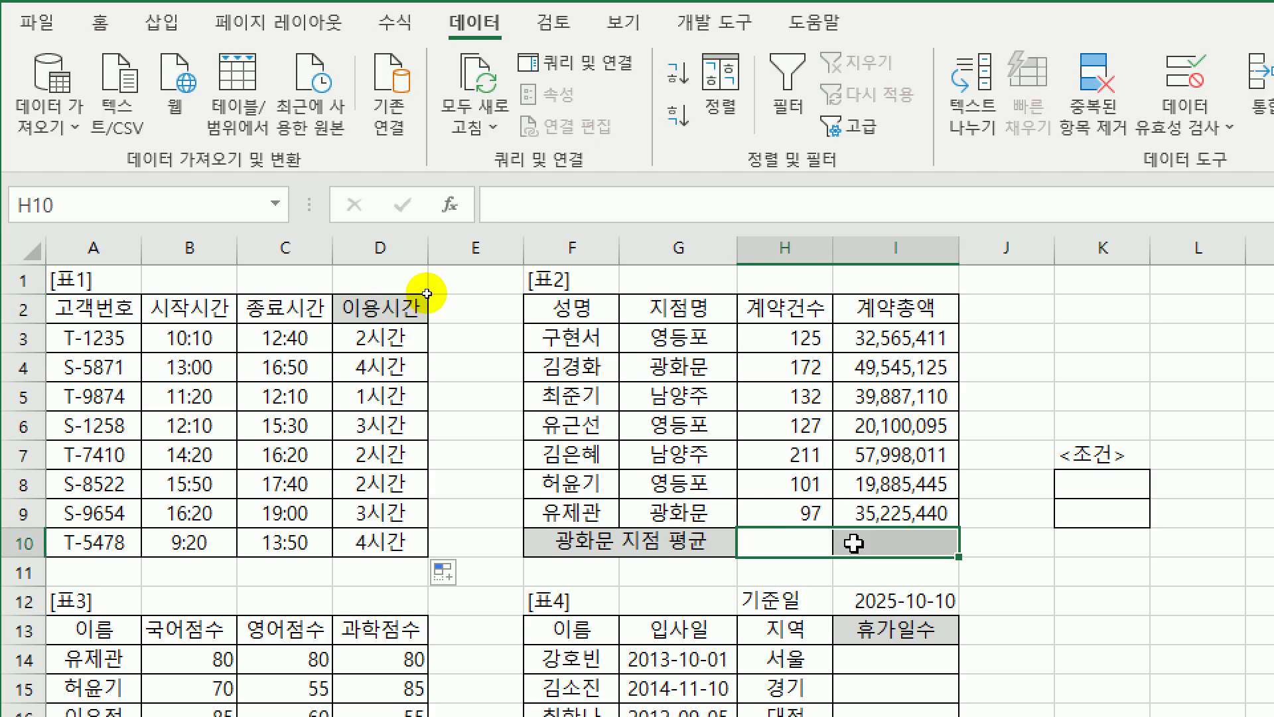
click(1104, 480)
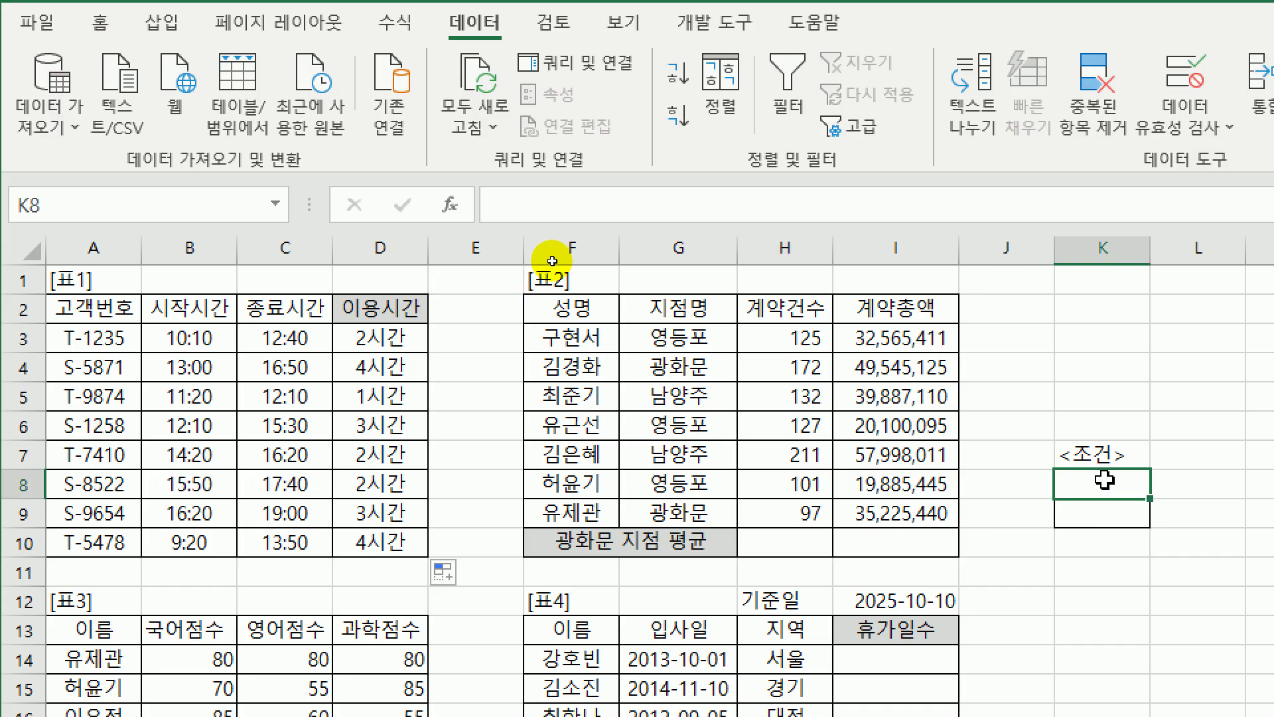
drag(1104, 479, 1103, 504)
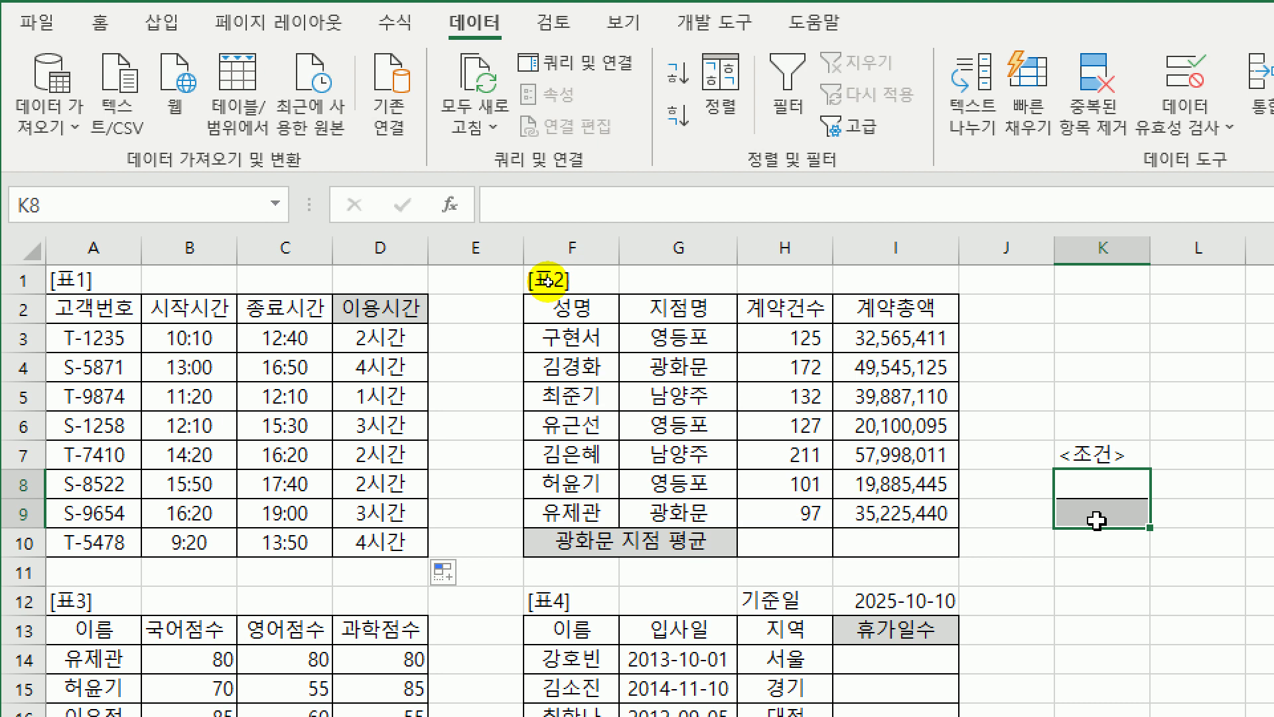
- Copy the 지점명 header and a 광화문 entry from [표2] into the condition range K8:K9
click(674, 309)
click(690, 366)
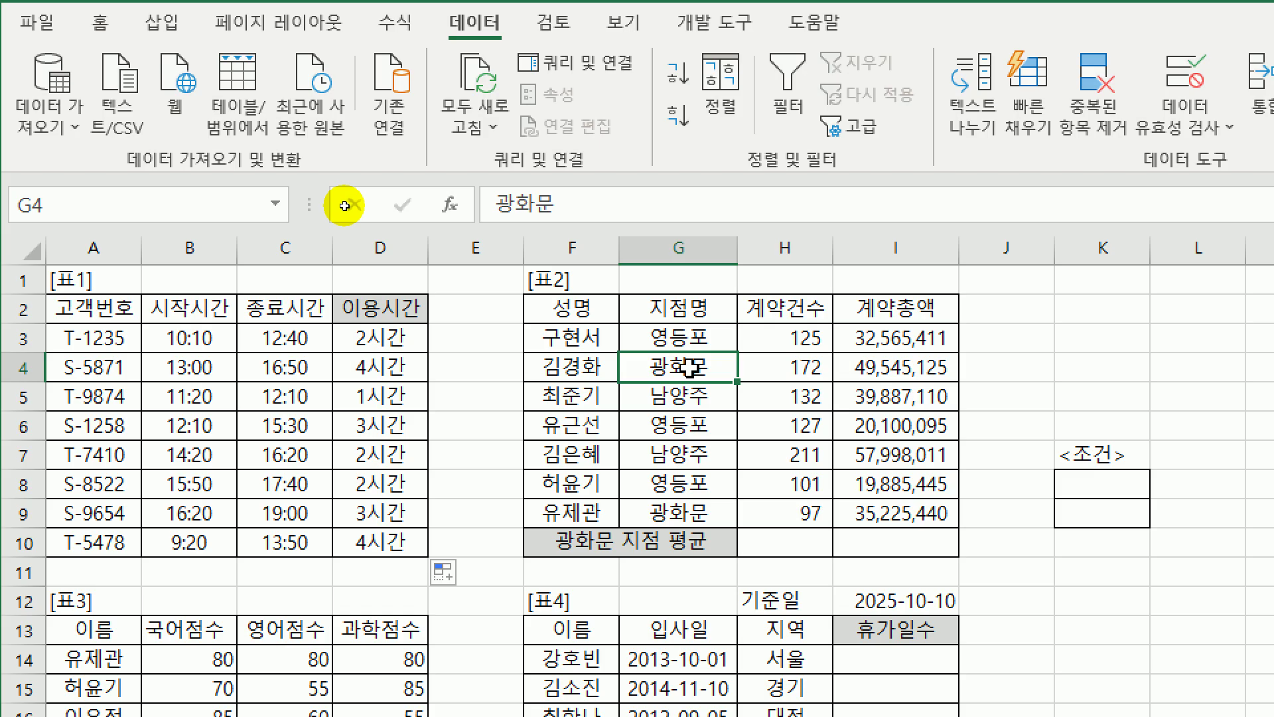
click(672, 301)
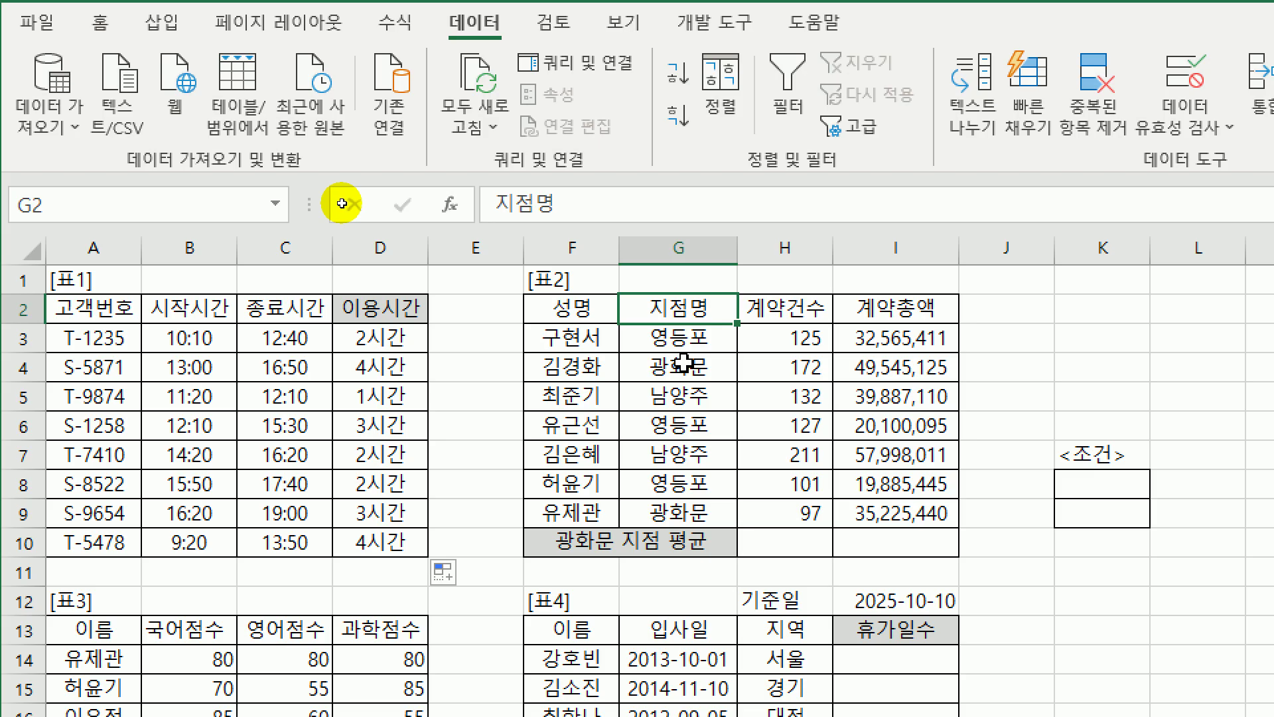
click(683, 363)
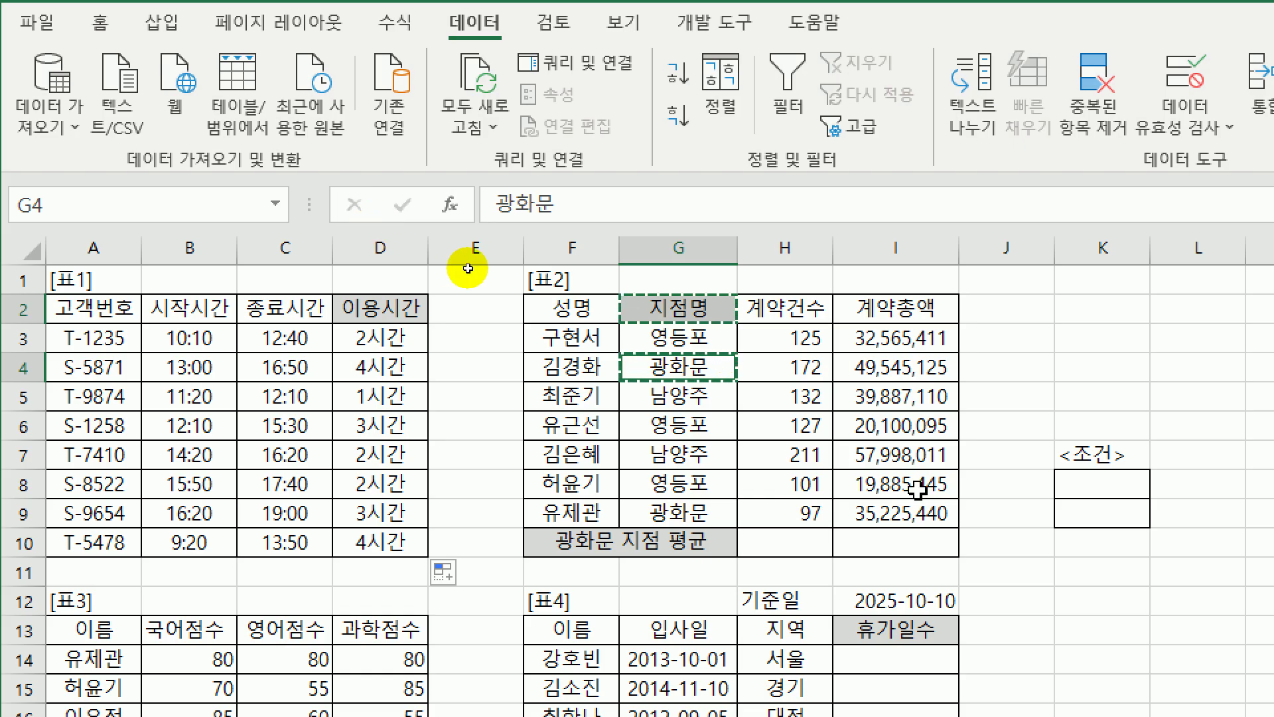
click(1100, 492)
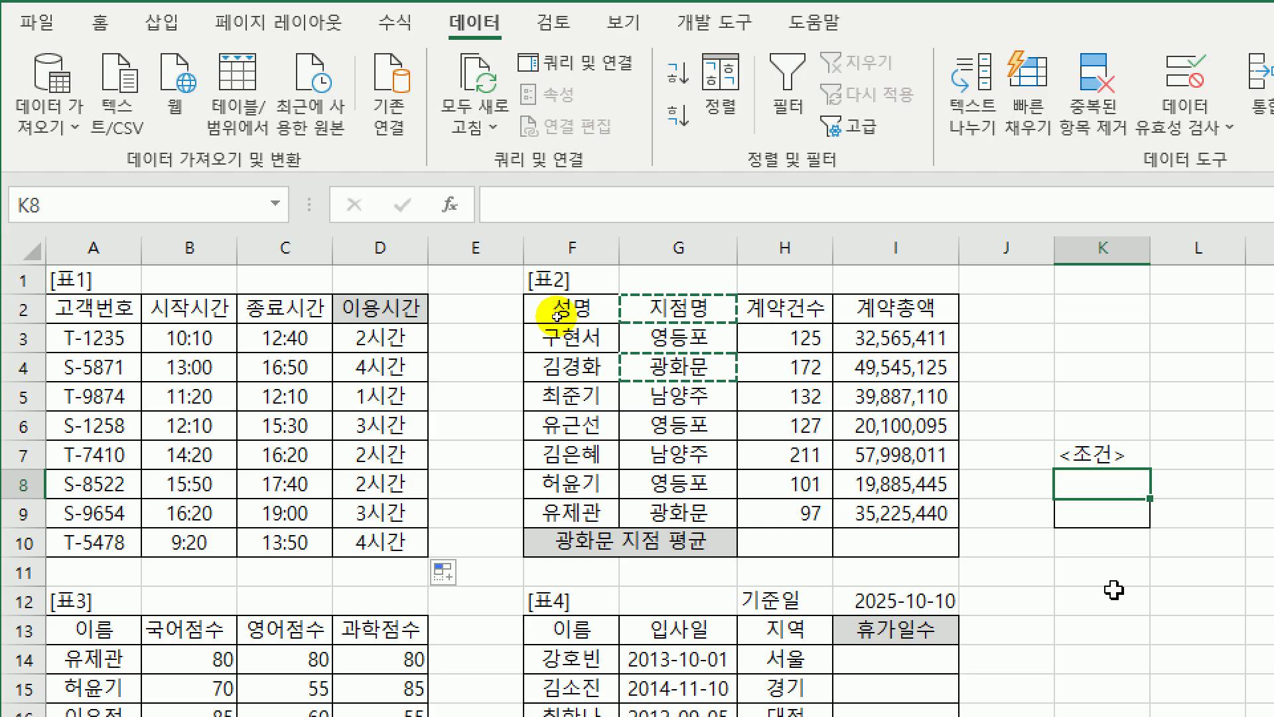
text(지점명 광화문)
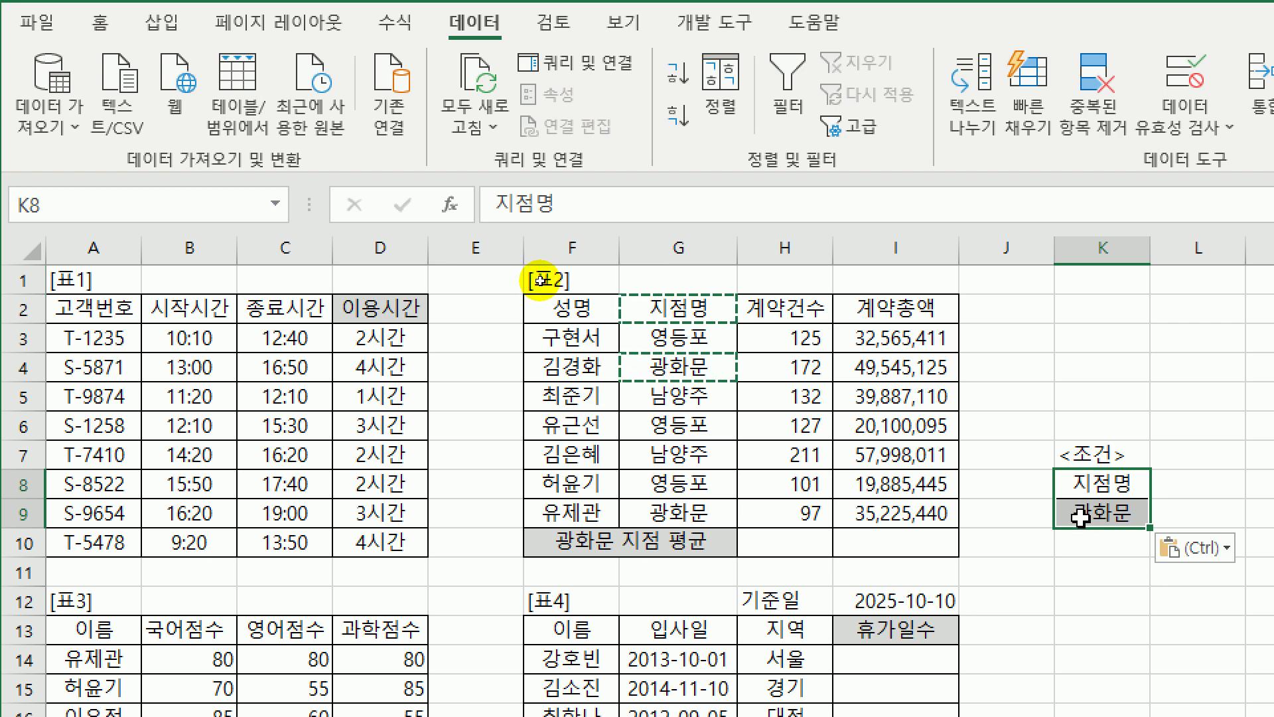
- Start a DAVERAGE formula in H10 for the 광화문 지점 평균 and open its function arguments
click(810, 542)
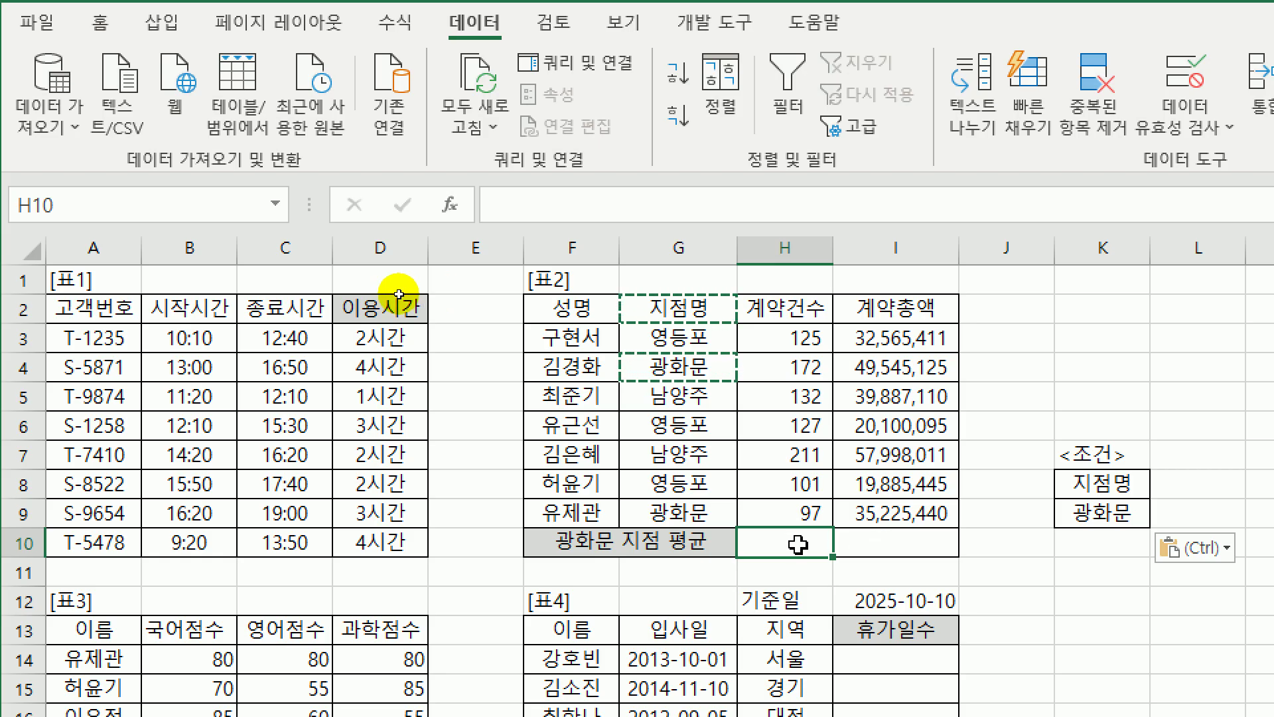
text(=)
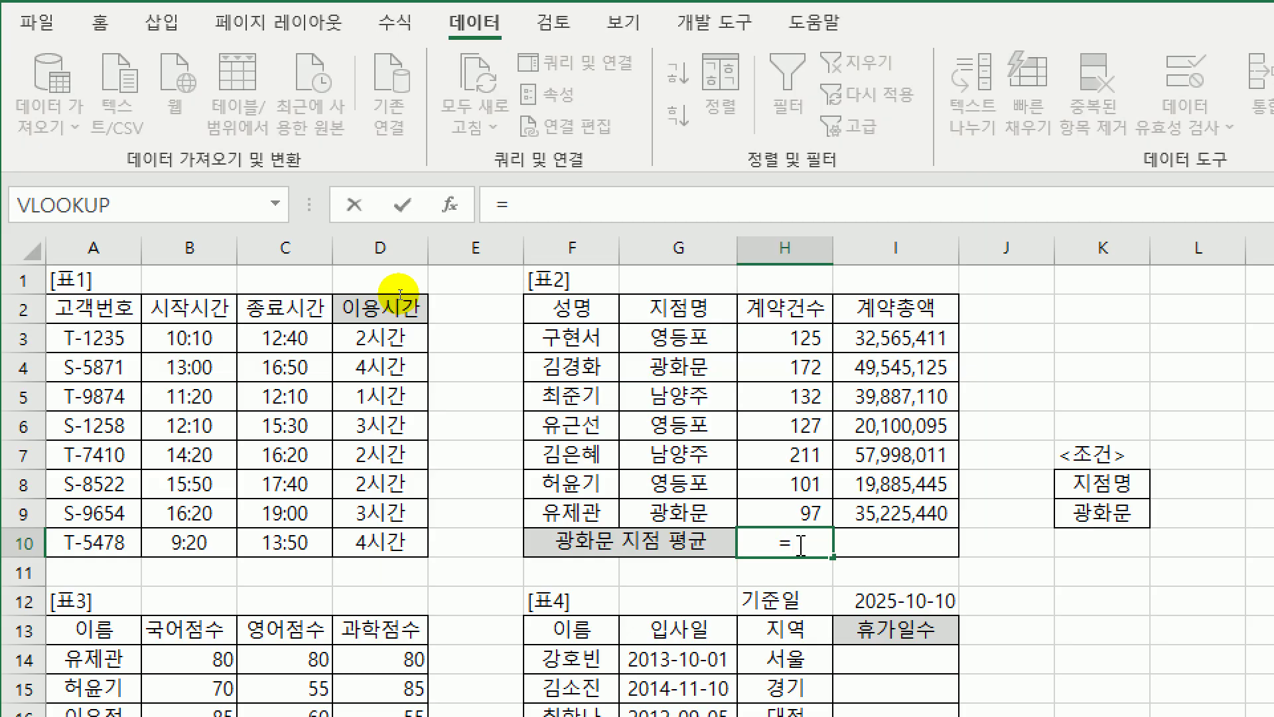
text(ㅇ)
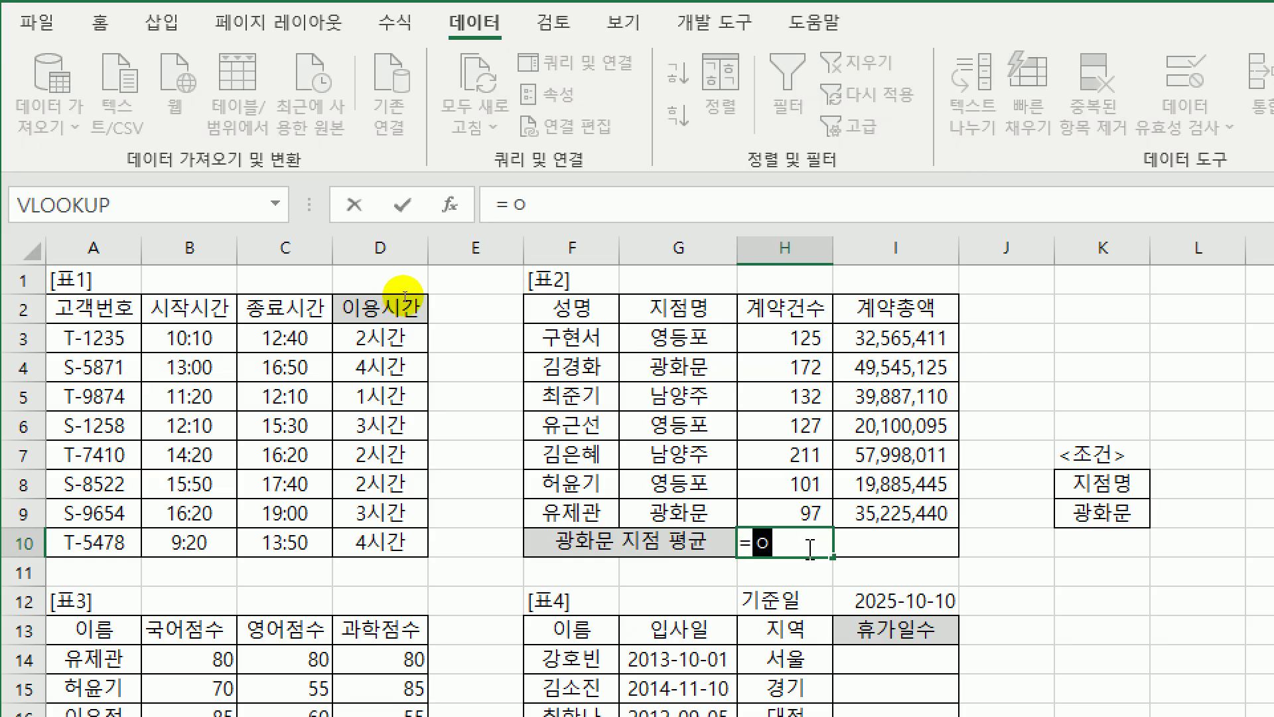
key(BackSpace)
text(d)
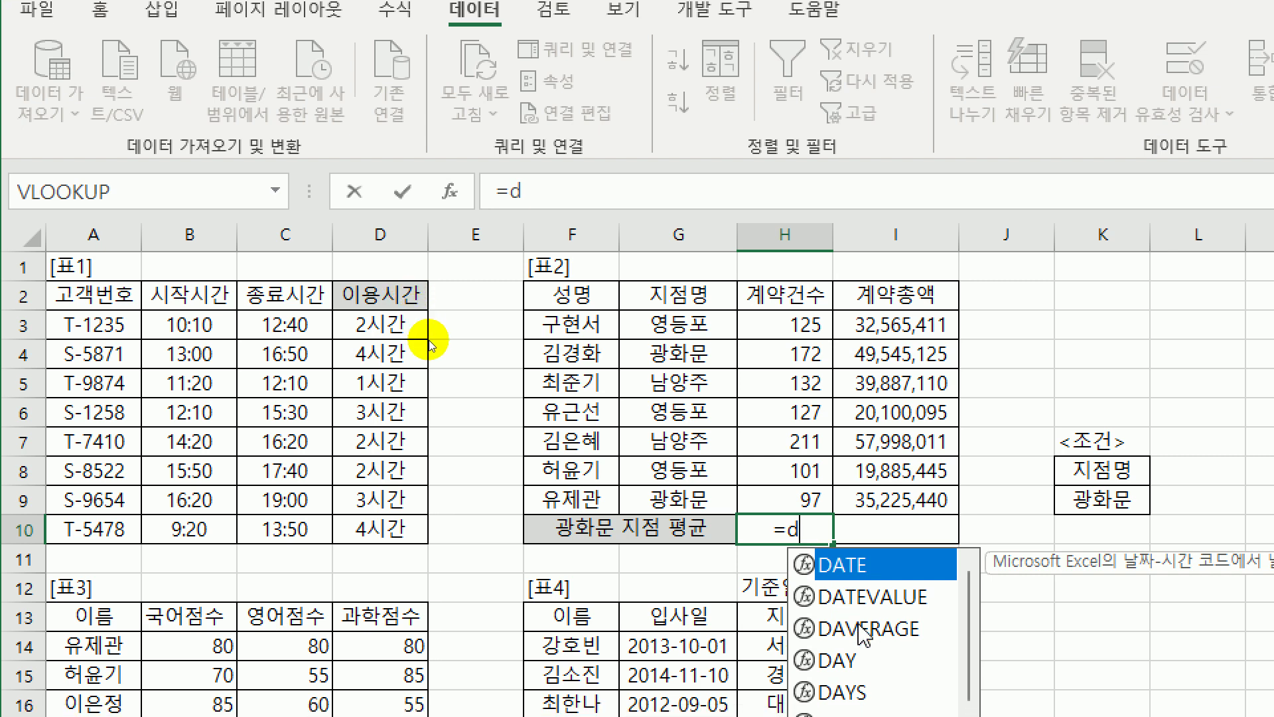
click(863, 629)
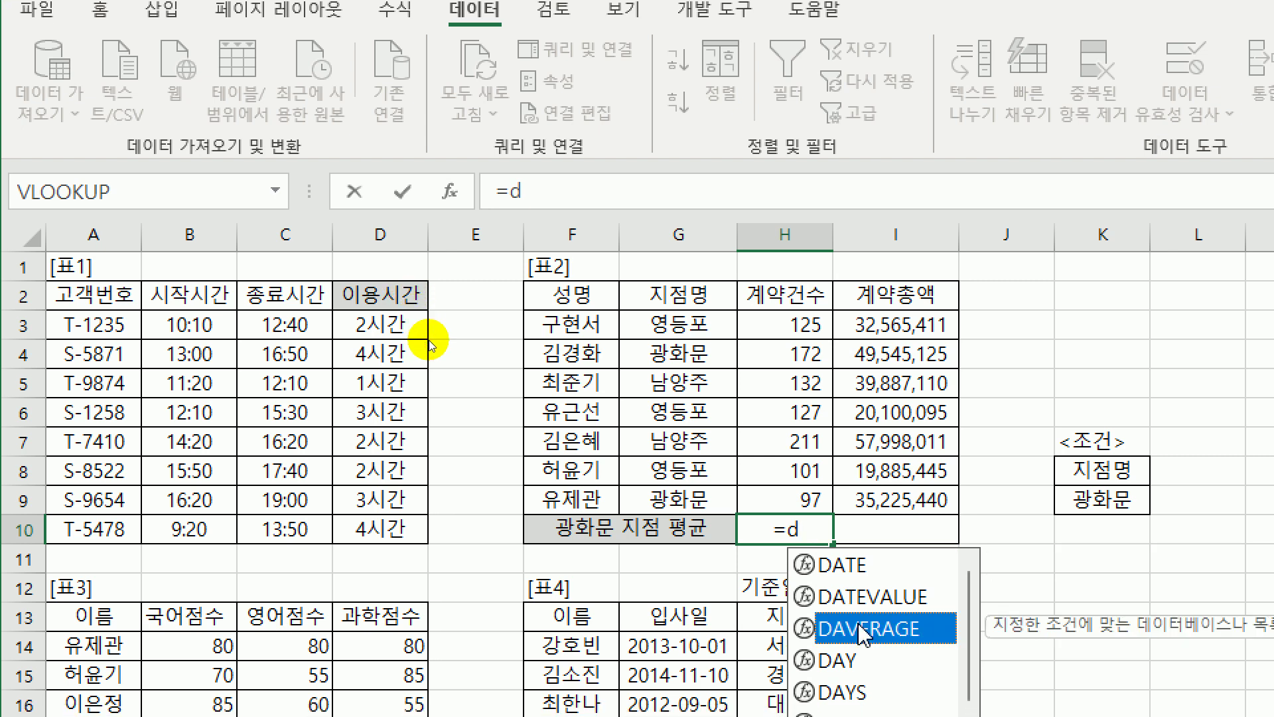
double_click(862, 629)
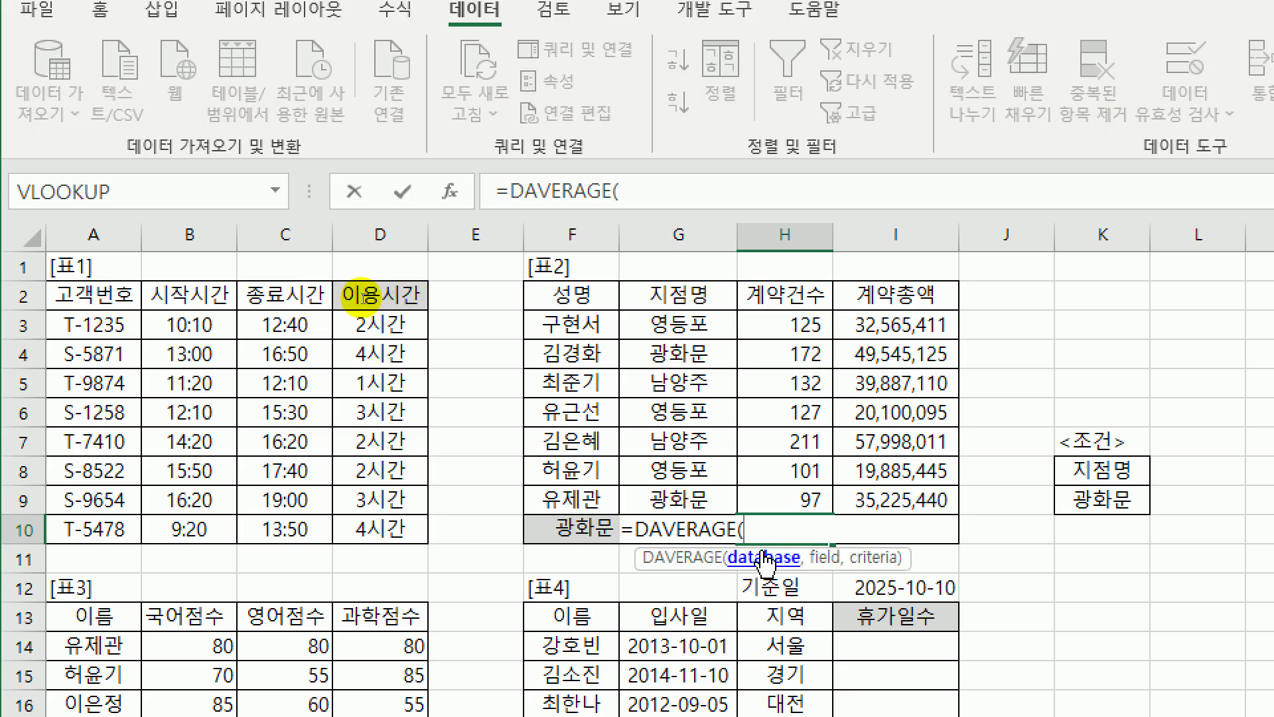
click(450, 193)
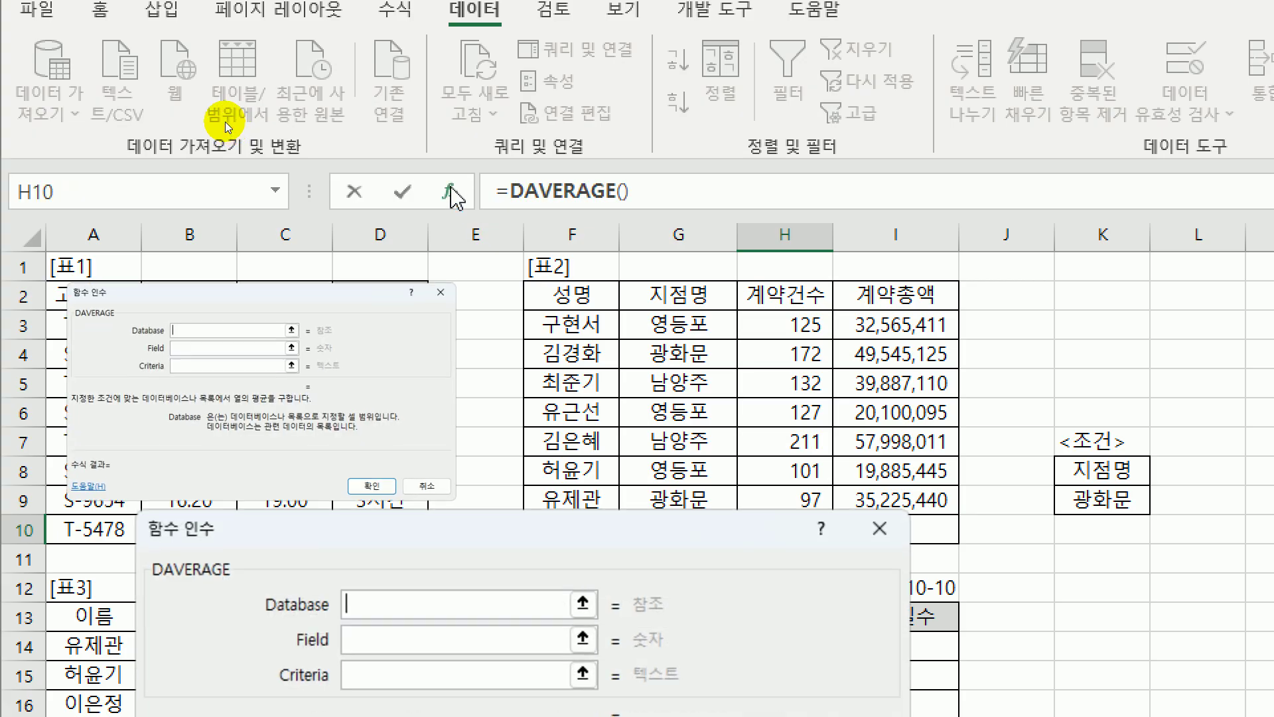
- Set the DAVERAGE Database argument to the [표2] range F2:I9 and place the cursor in the Field argument
drag(597, 520, 789, 143)
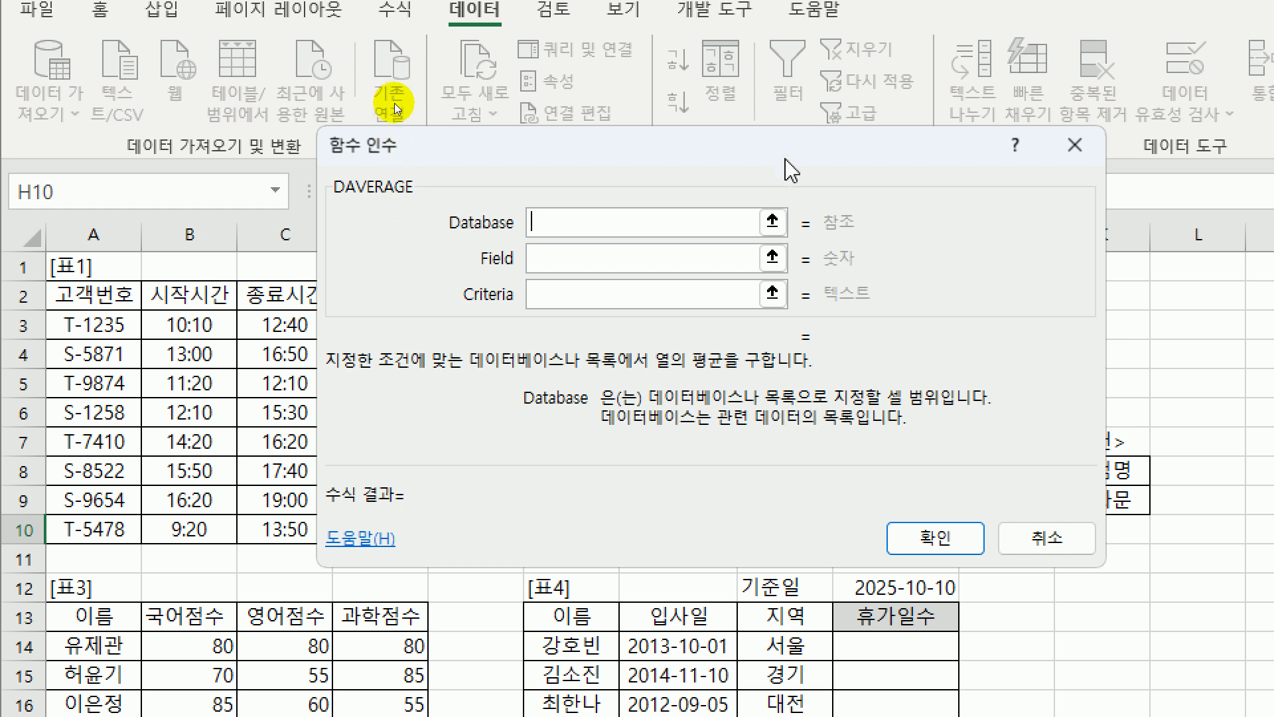
drag(796, 159, 768, 539)
click(572, 292)
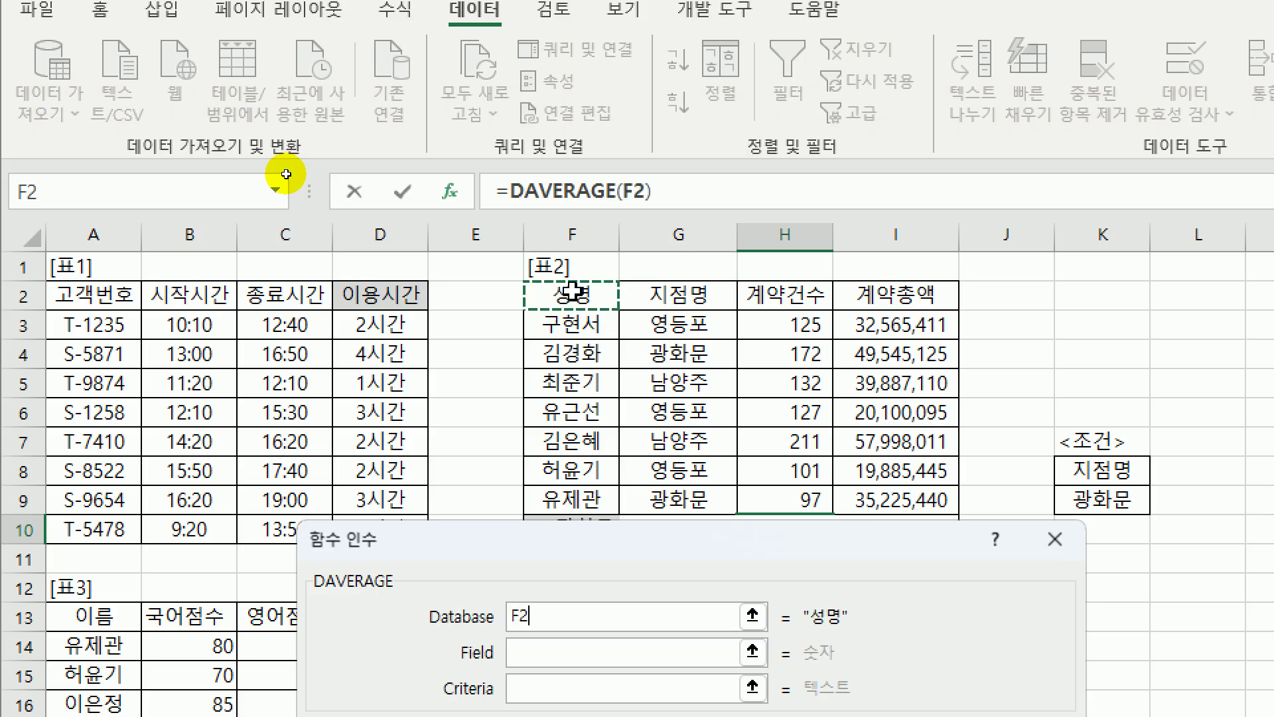
drag(572, 292, 889, 500)
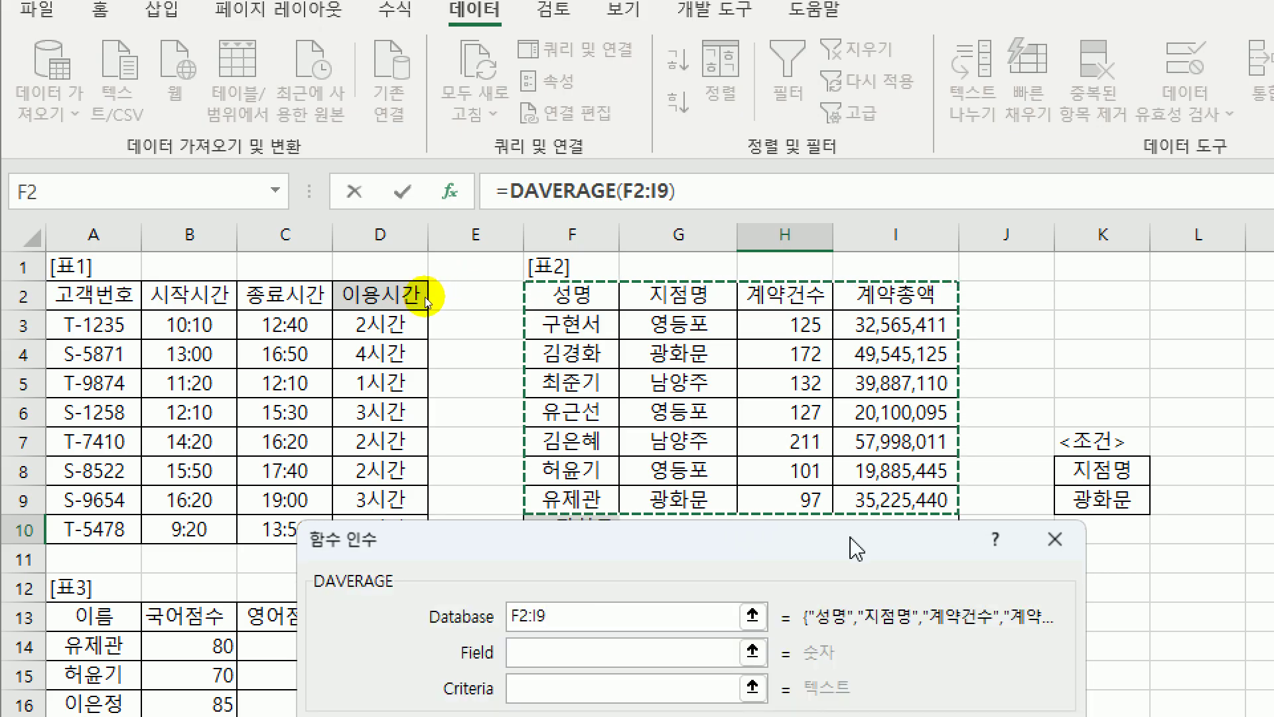
click(425, 300)
drag(851, 539, 781, 168)
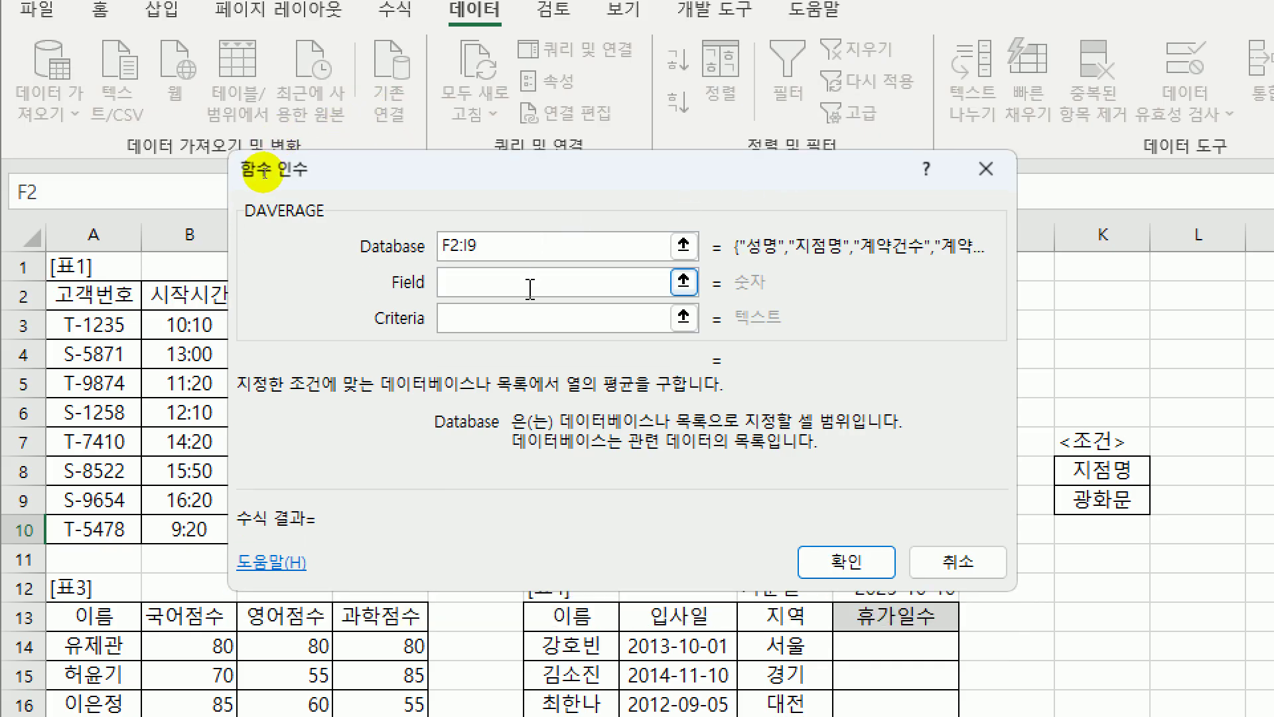
click(473, 284)
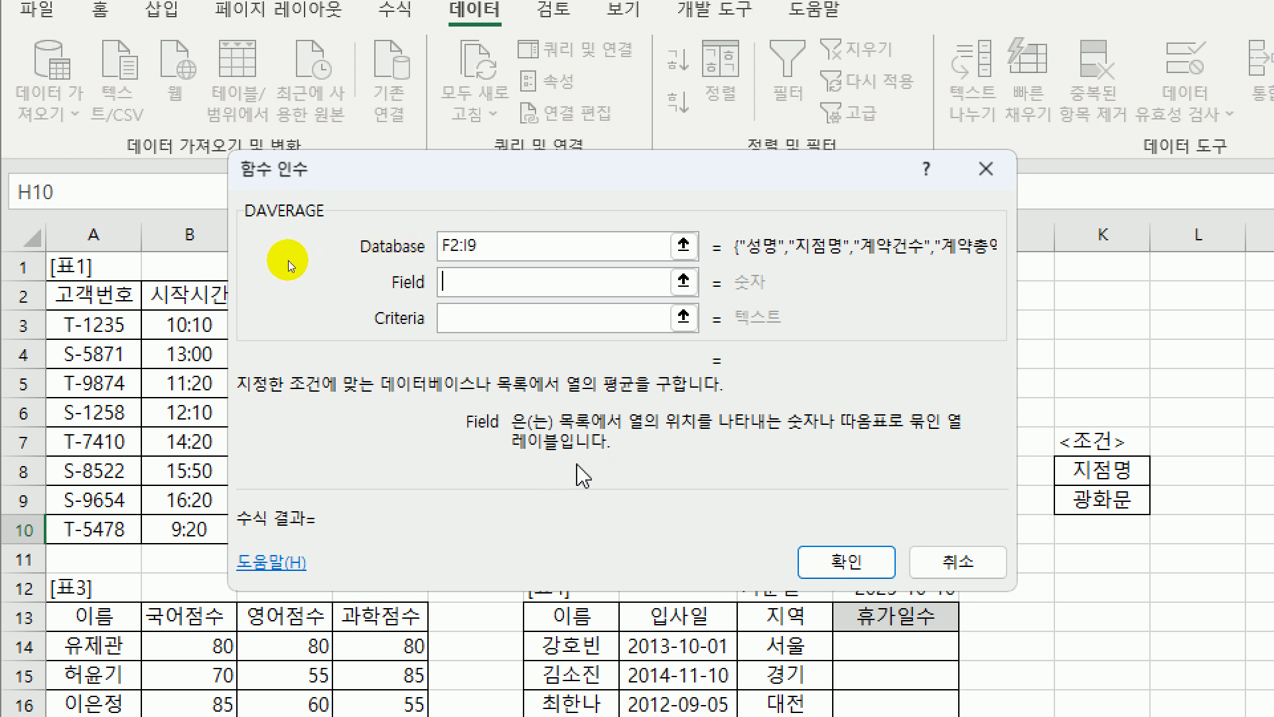
drag(726, 174, 772, 391)
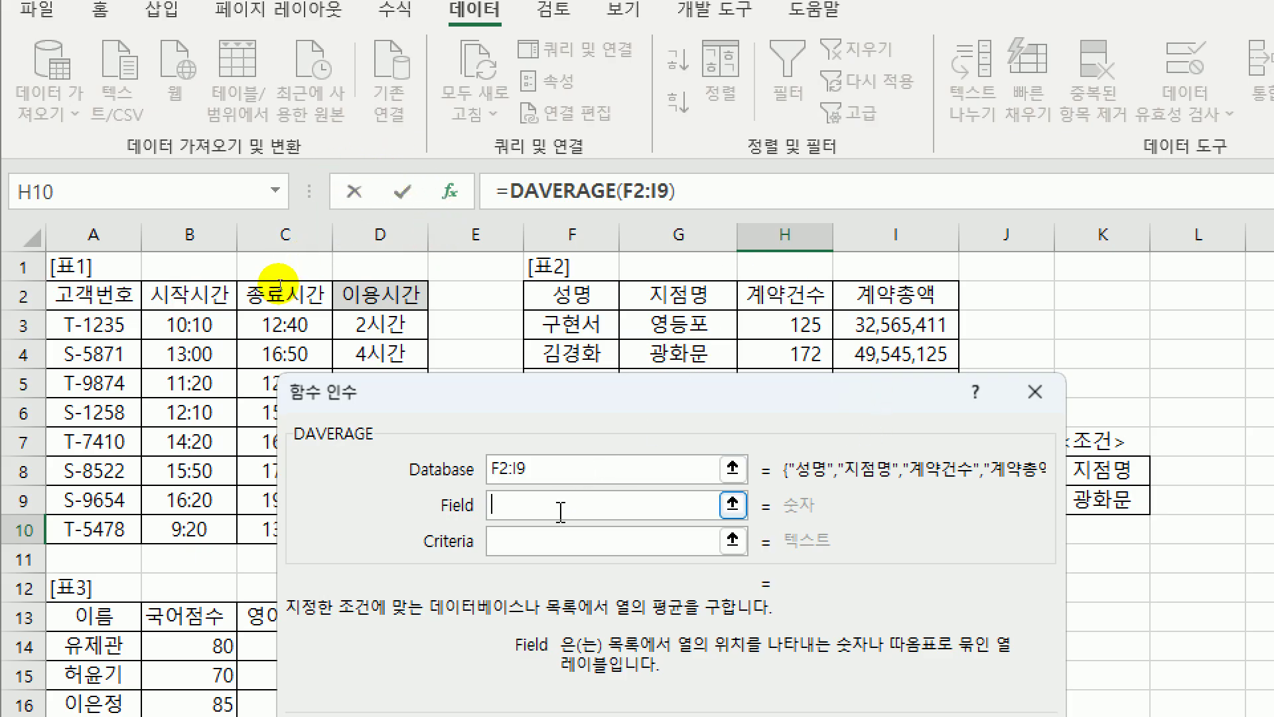
text(3)
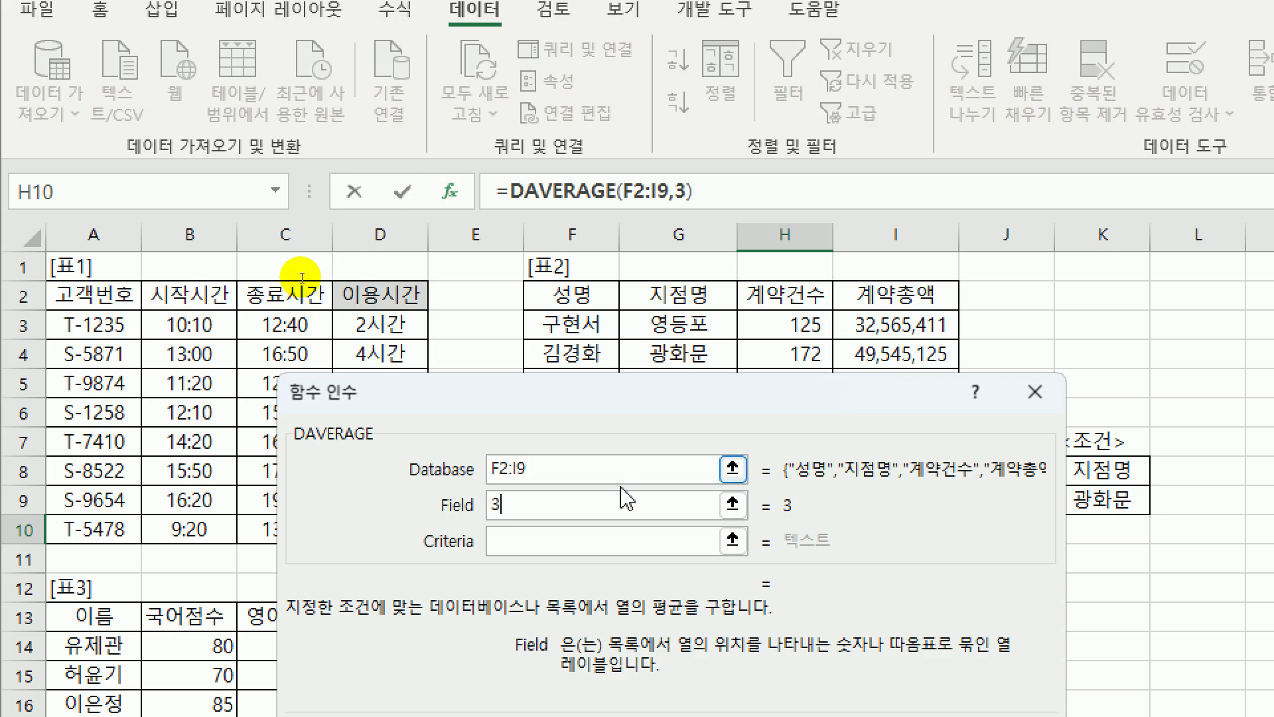
double_click(498, 504)
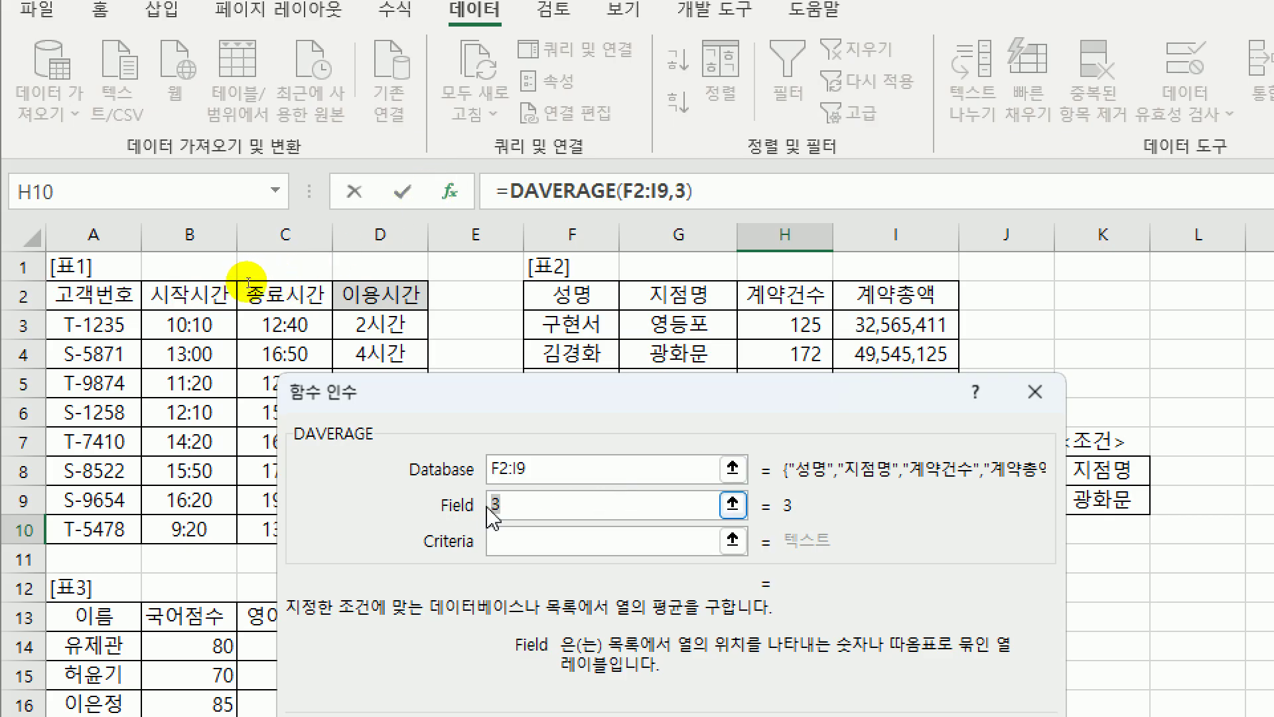
text(4)
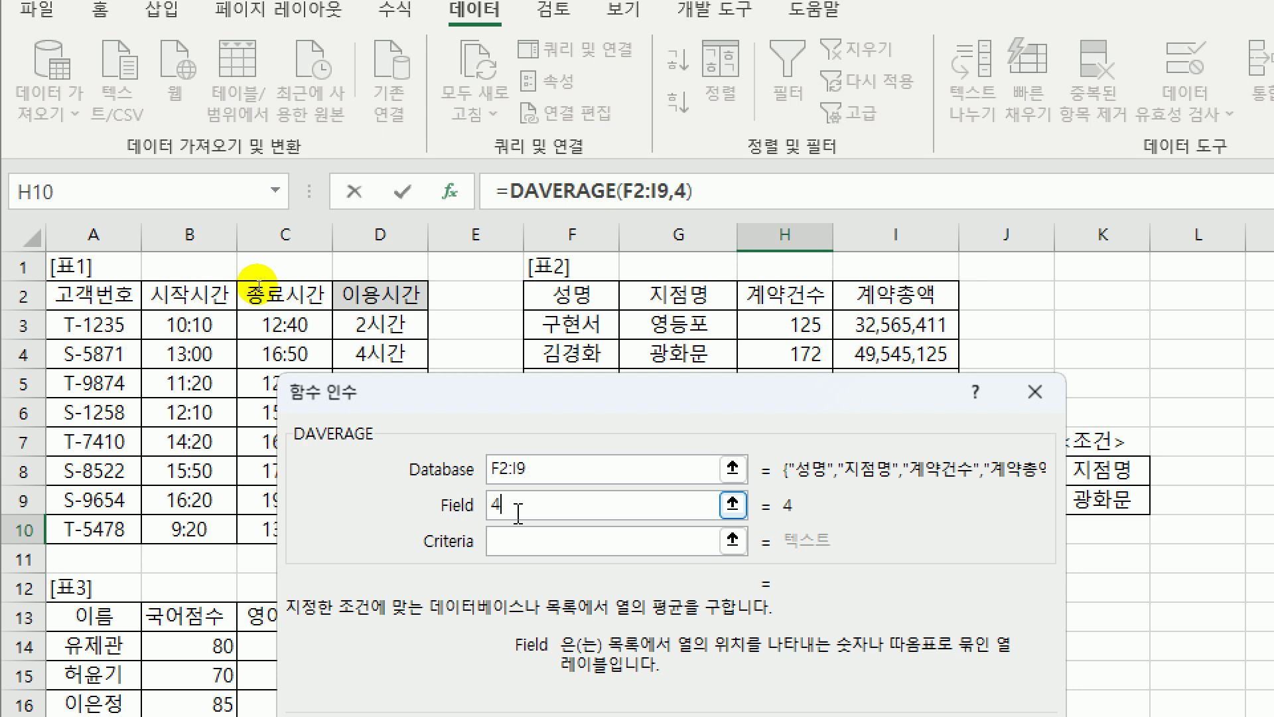
drag(518, 511, 492, 512)
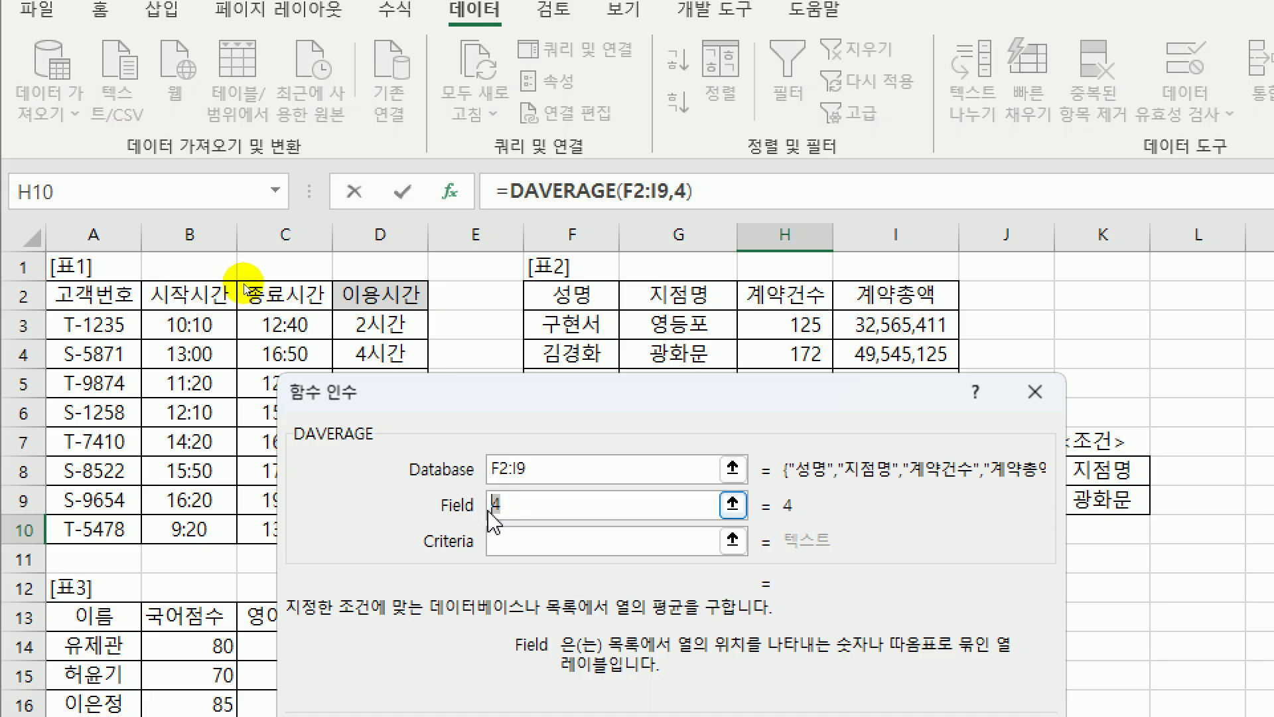
key(BackSpace)
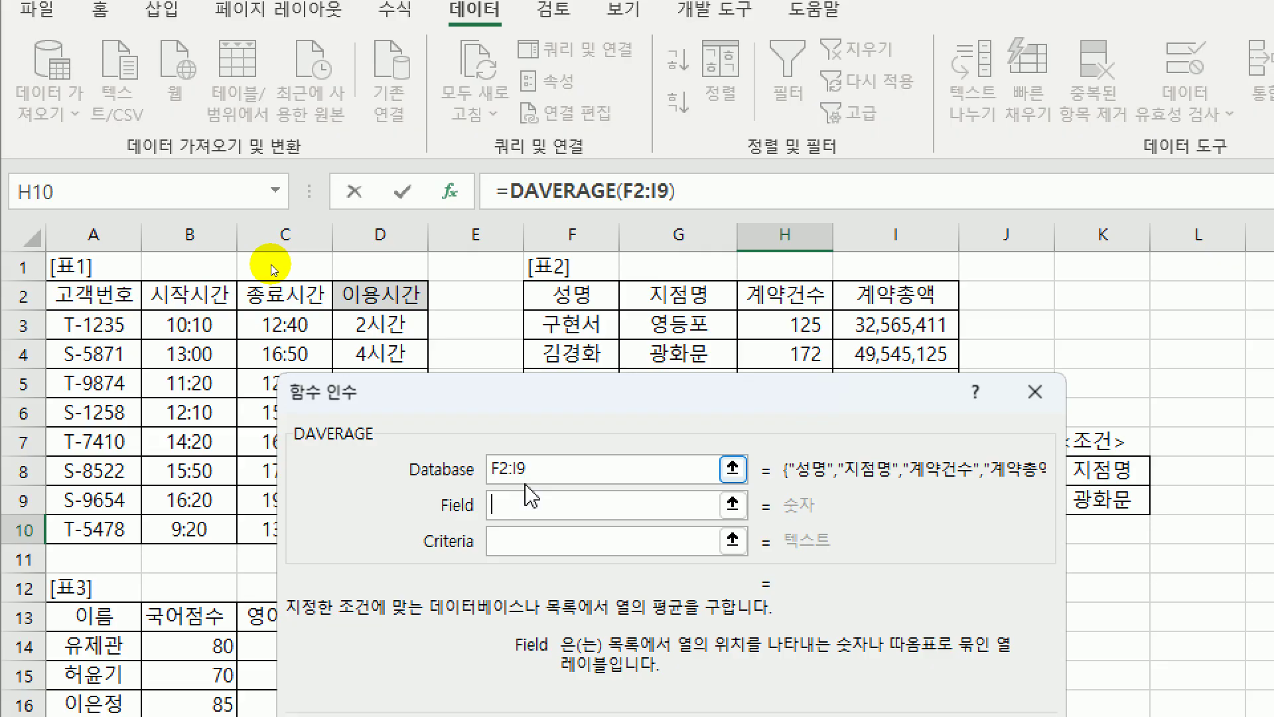
- Set the Field argument to the 계약건수 header H2 and make the Database range absolute as $F$2:$I$9
click(770, 298)
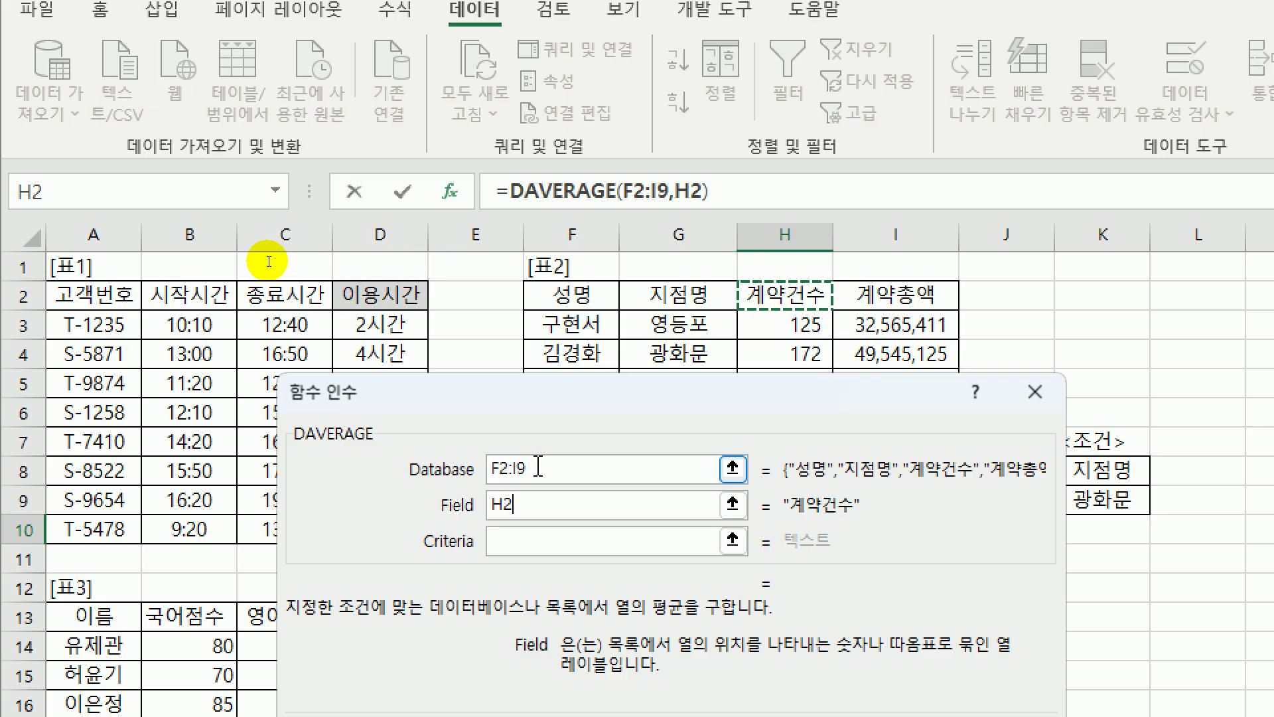
drag(528, 469, 493, 475)
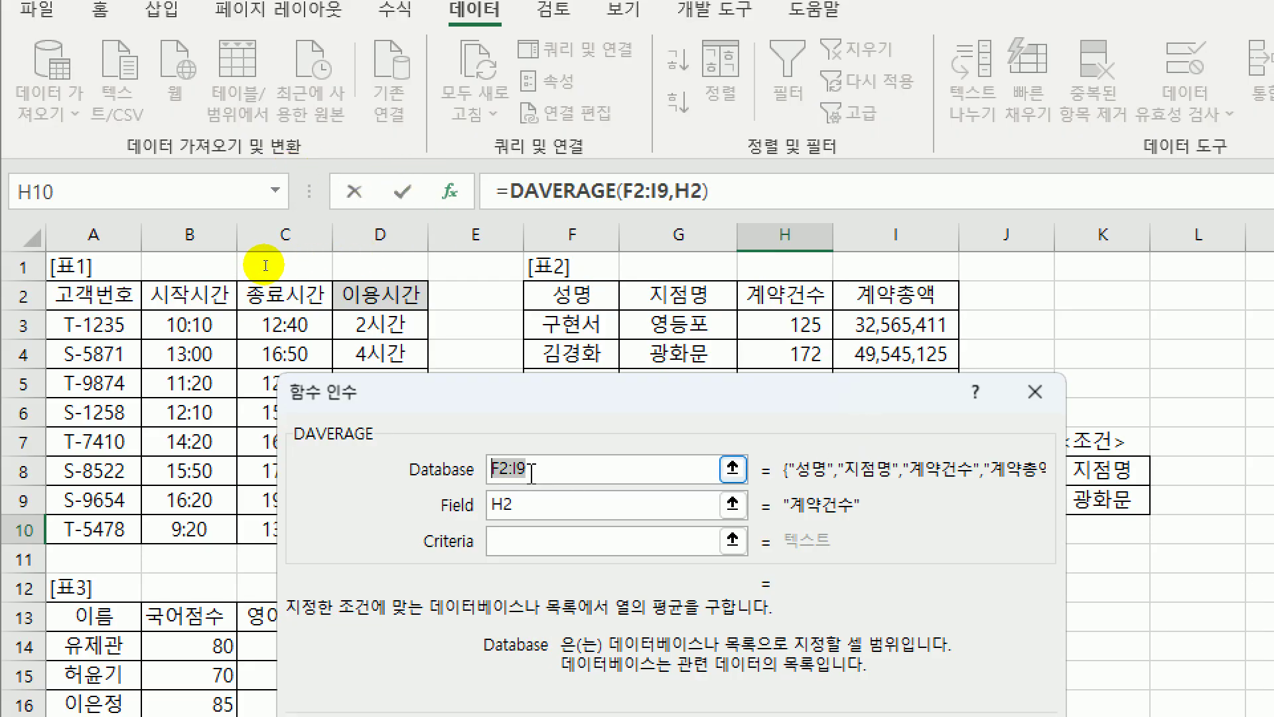
key(F4)
click(560, 506)
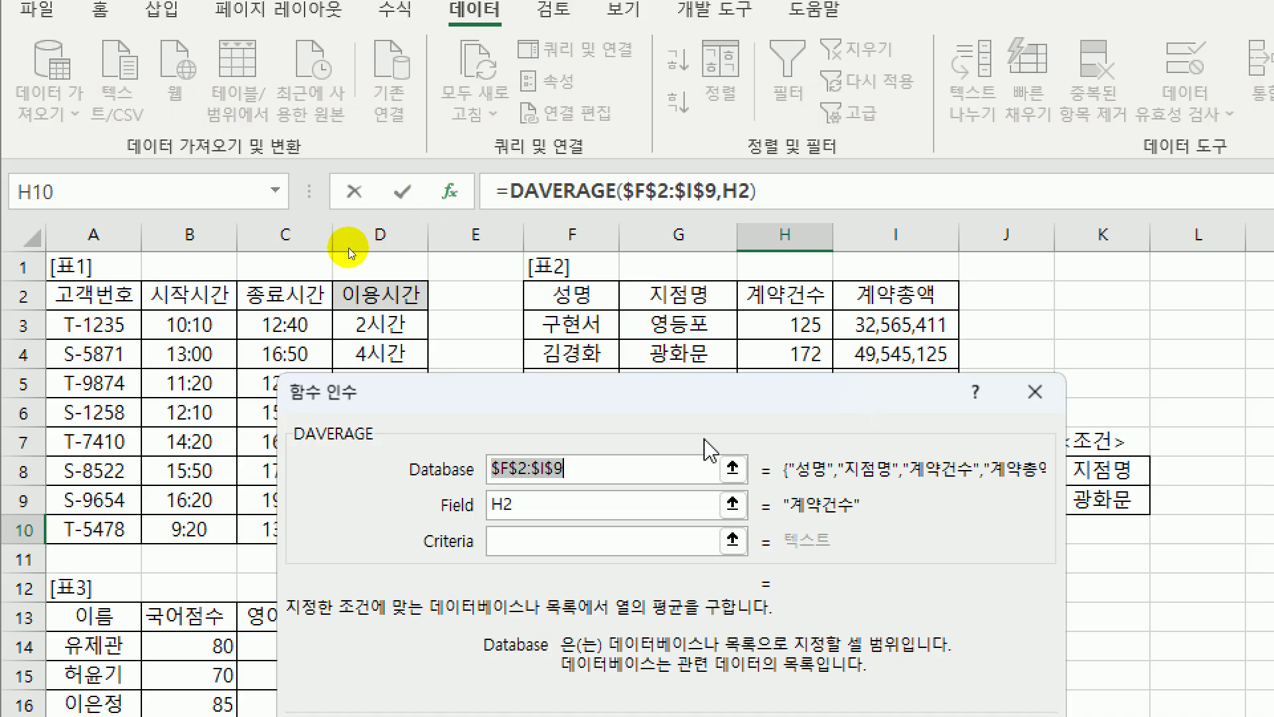
click(565, 506)
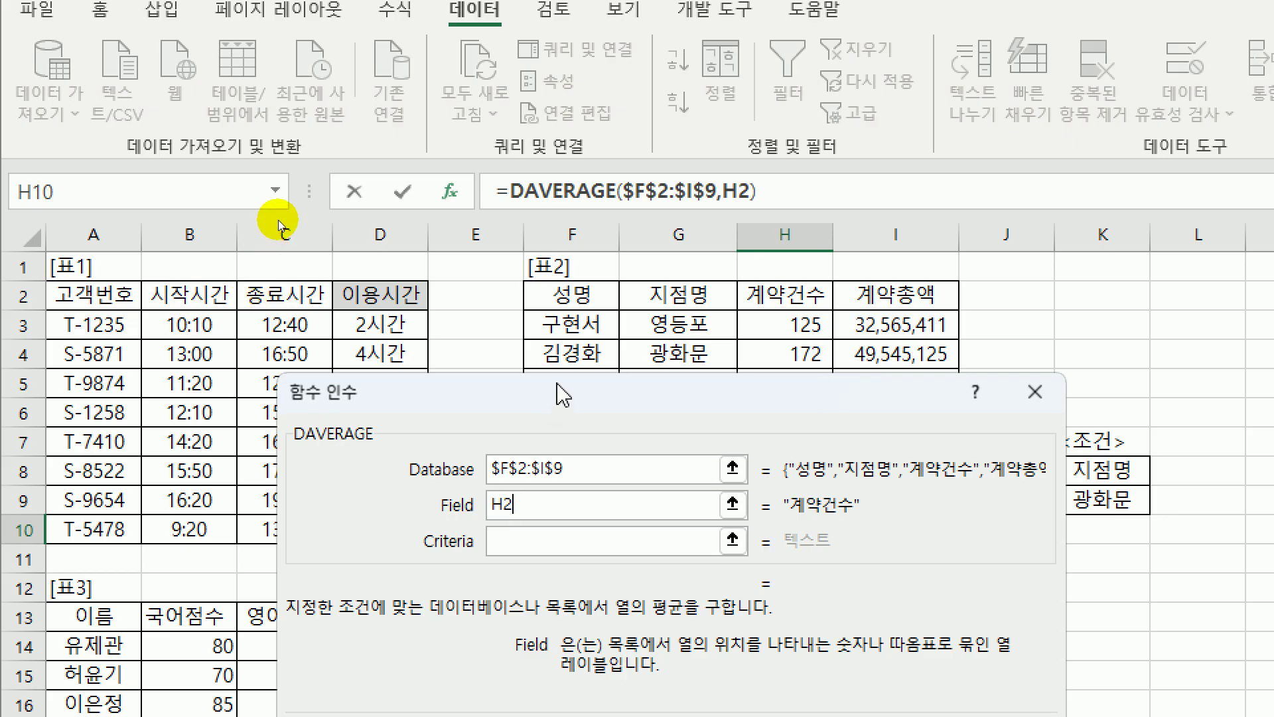
drag(563, 396, 464, 140)
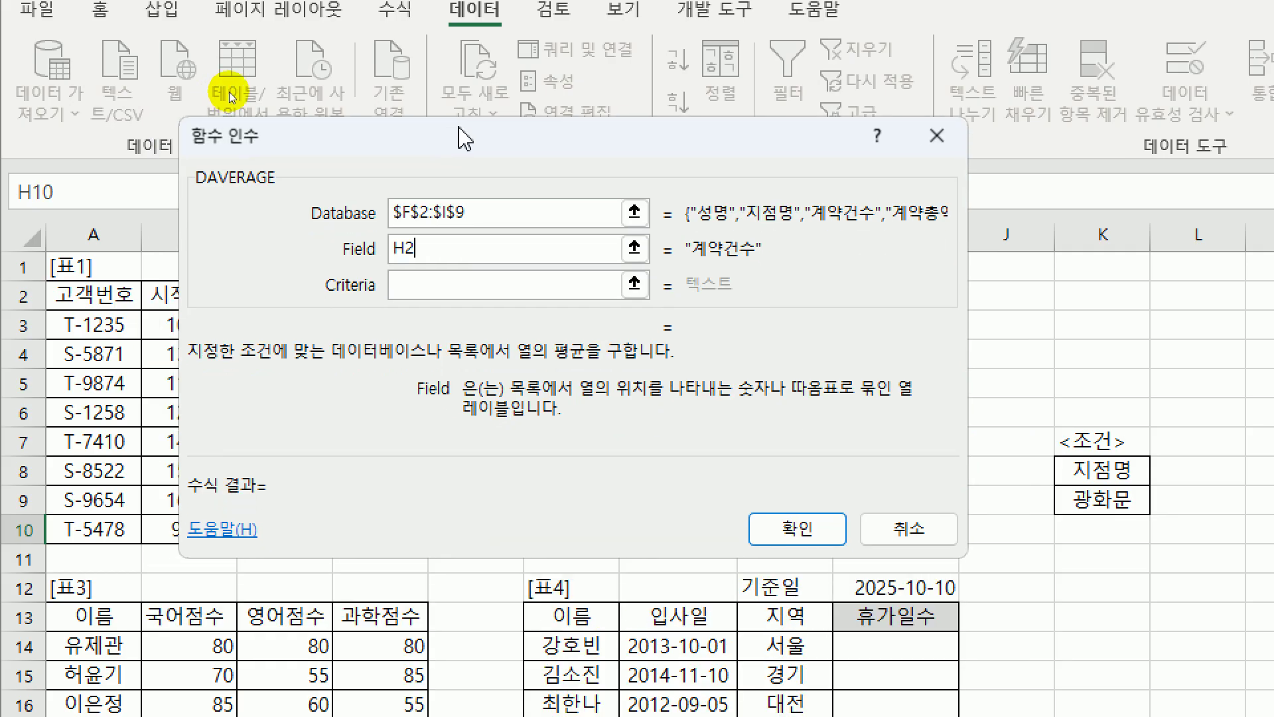
- Enter the condition range K8:K9 as the DAVERAGE Criteria argument and make it absolute as $K$8:$K$9
click(437, 282)
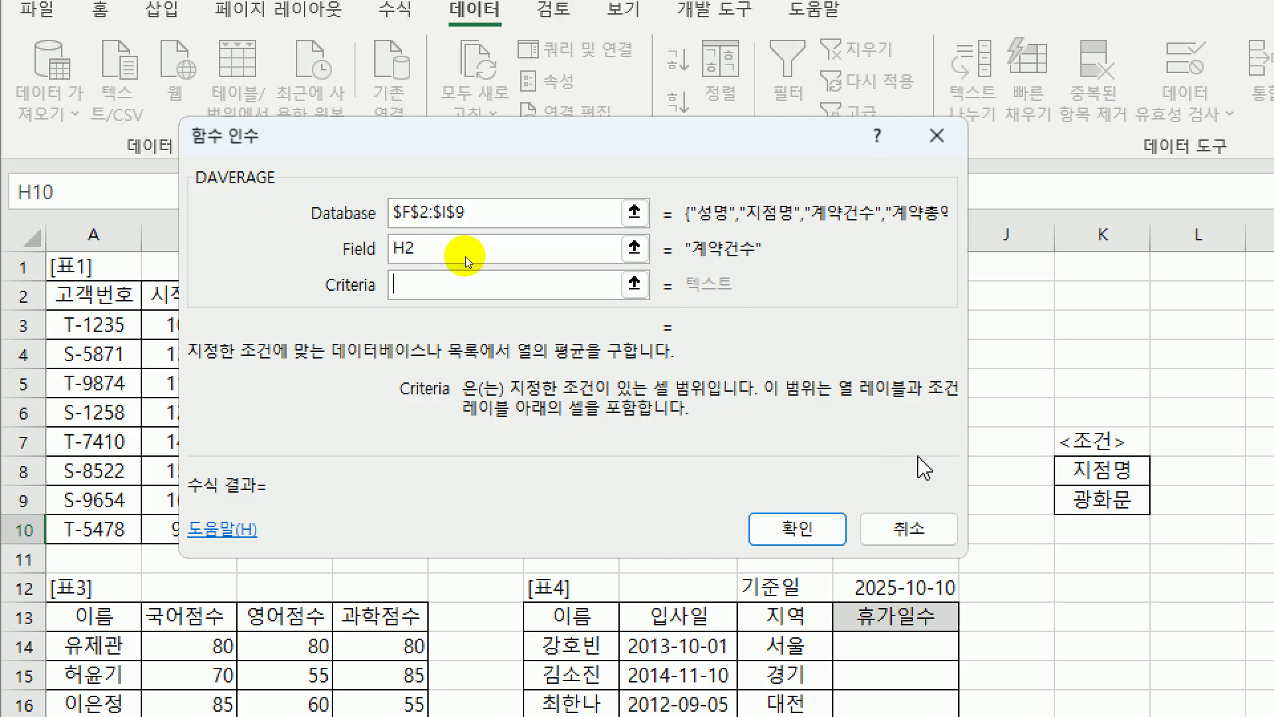
drag(1102, 471, 1101, 497)
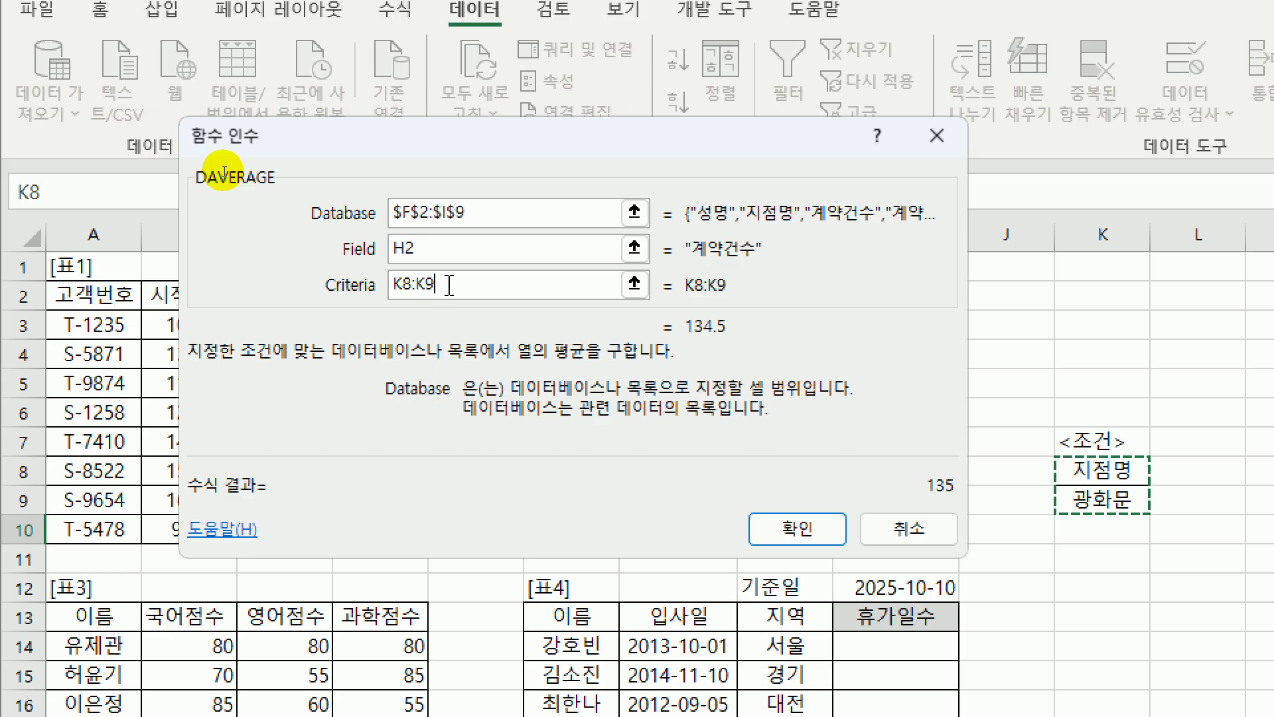
key(F4)
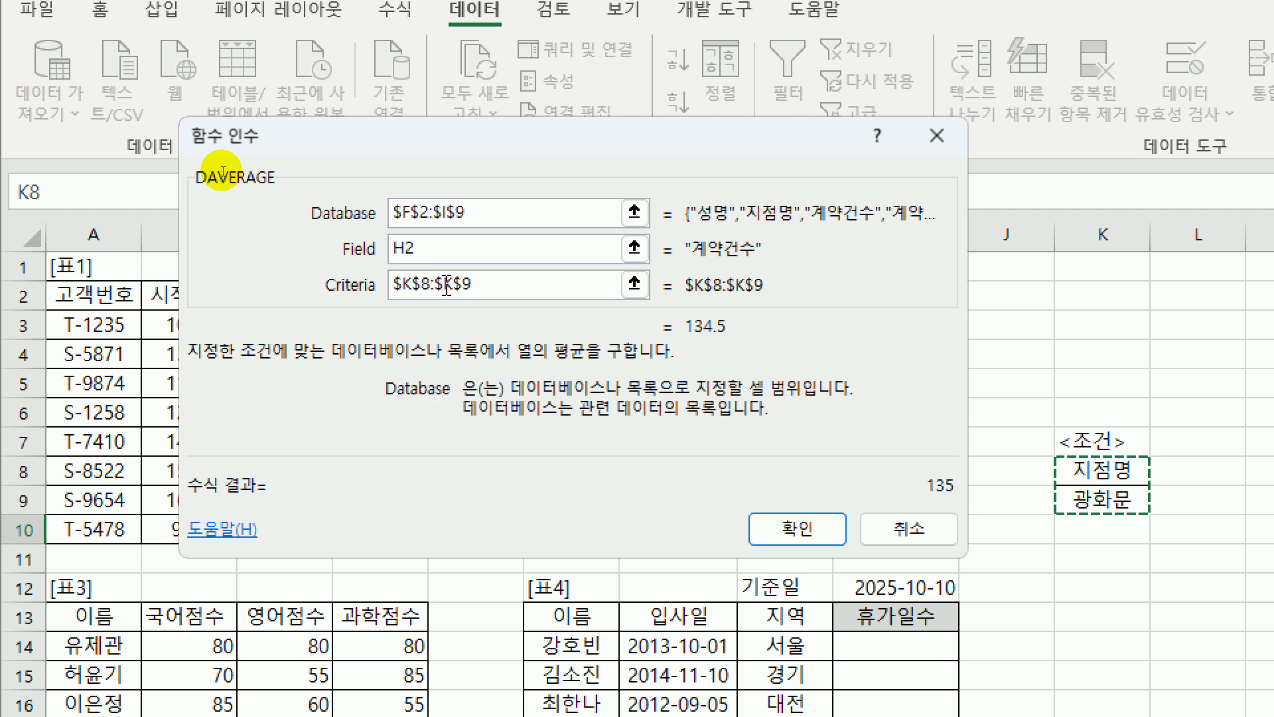
- Try switching only part of the Criteria reference, as $K$8:K$9, and clear the Criteria argument
click(398, 281)
drag(399, 281, 490, 284)
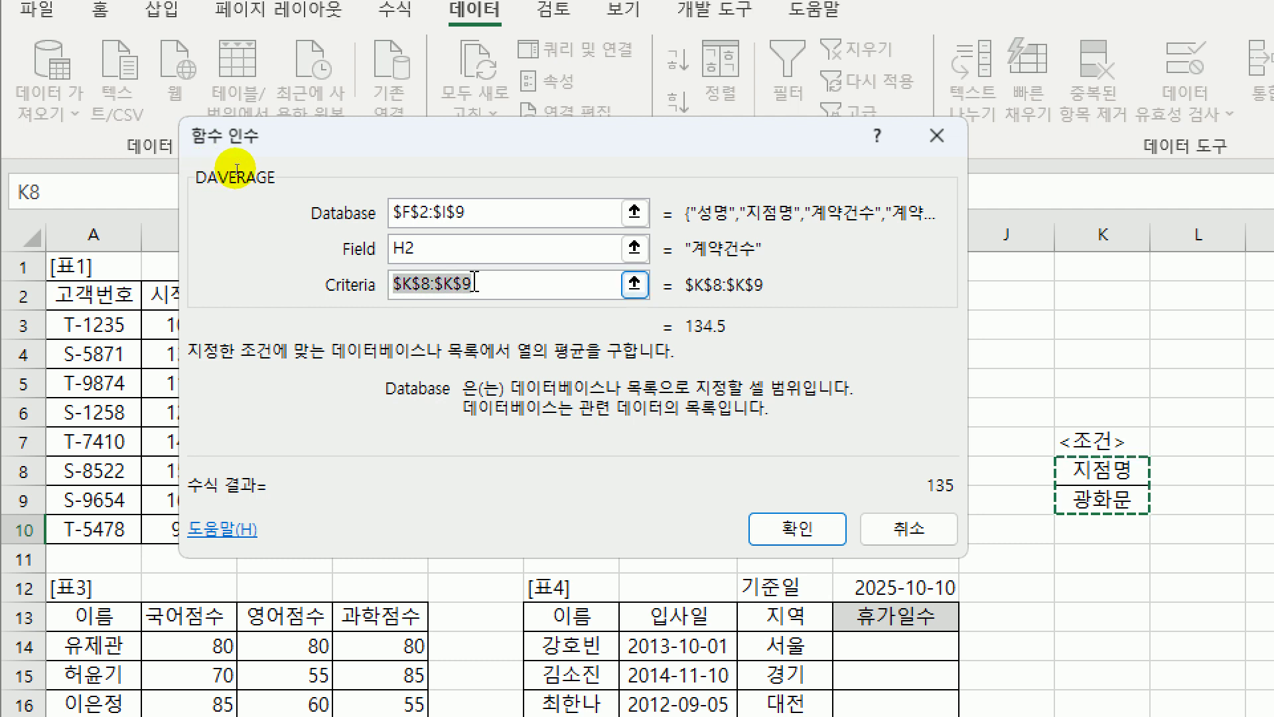
click(490, 284)
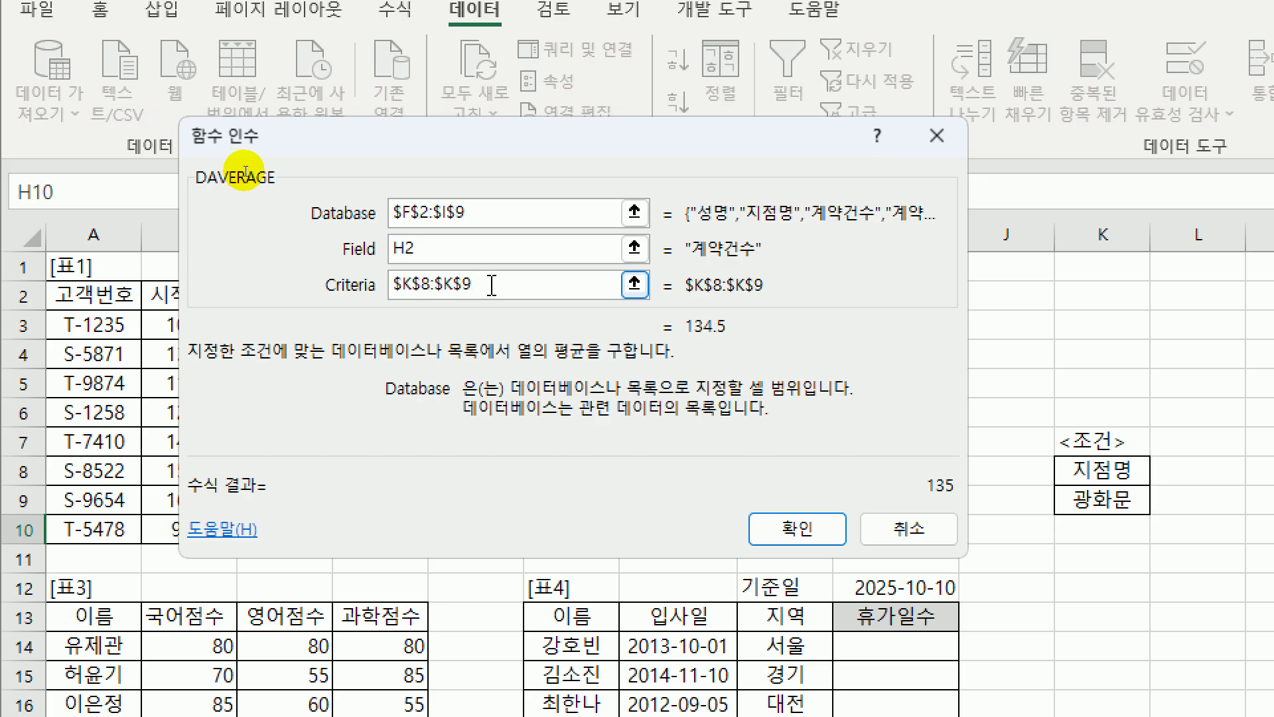
drag(491, 285, 369, 279)
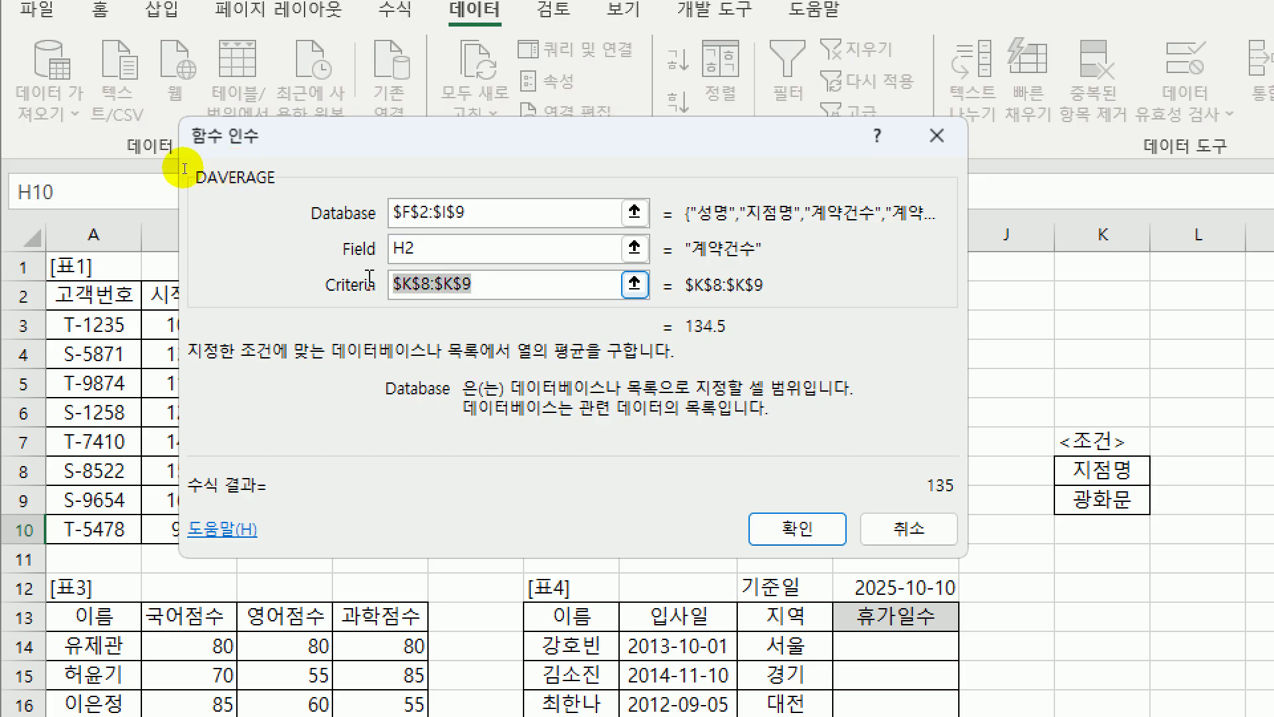
click(478, 283)
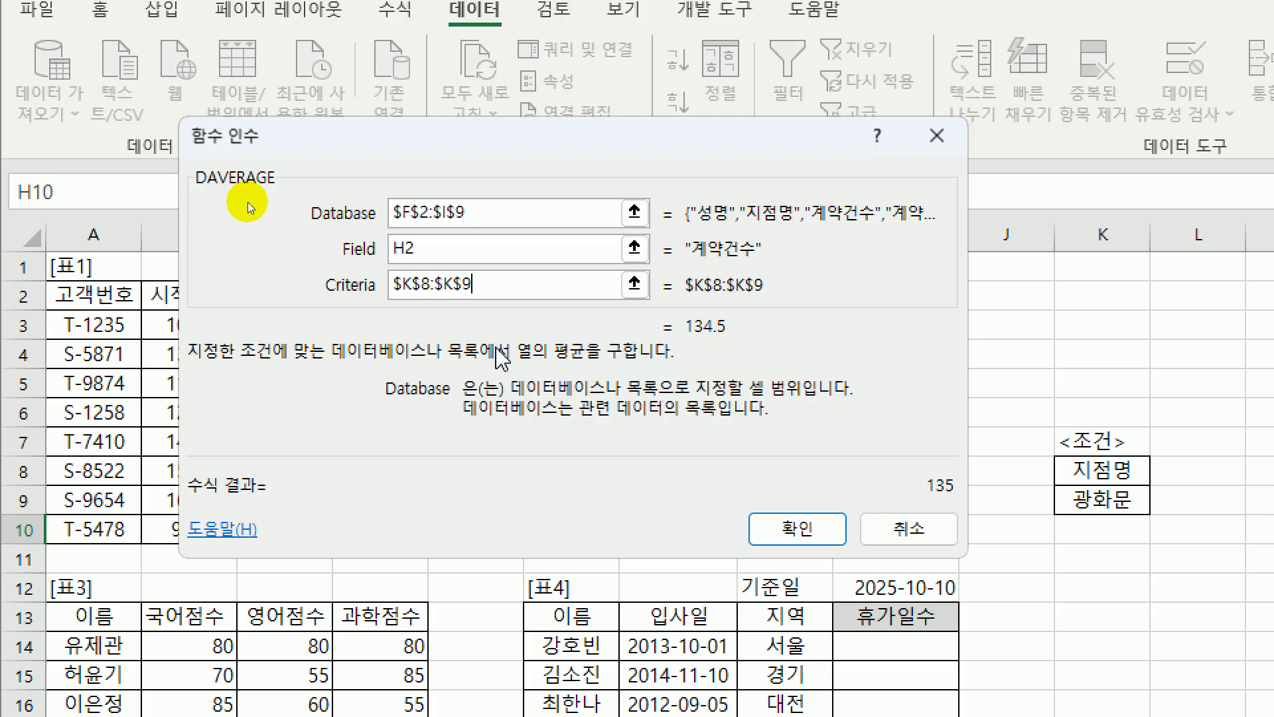
key(F4)
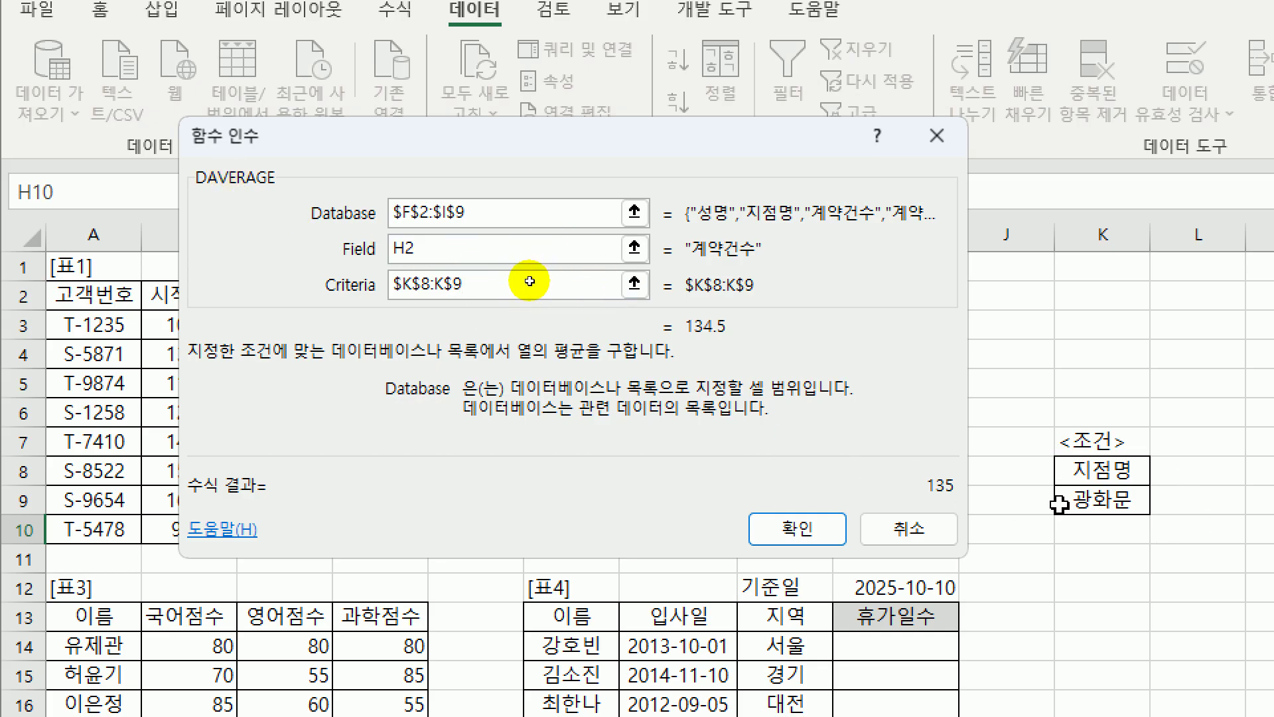
key(Tab)
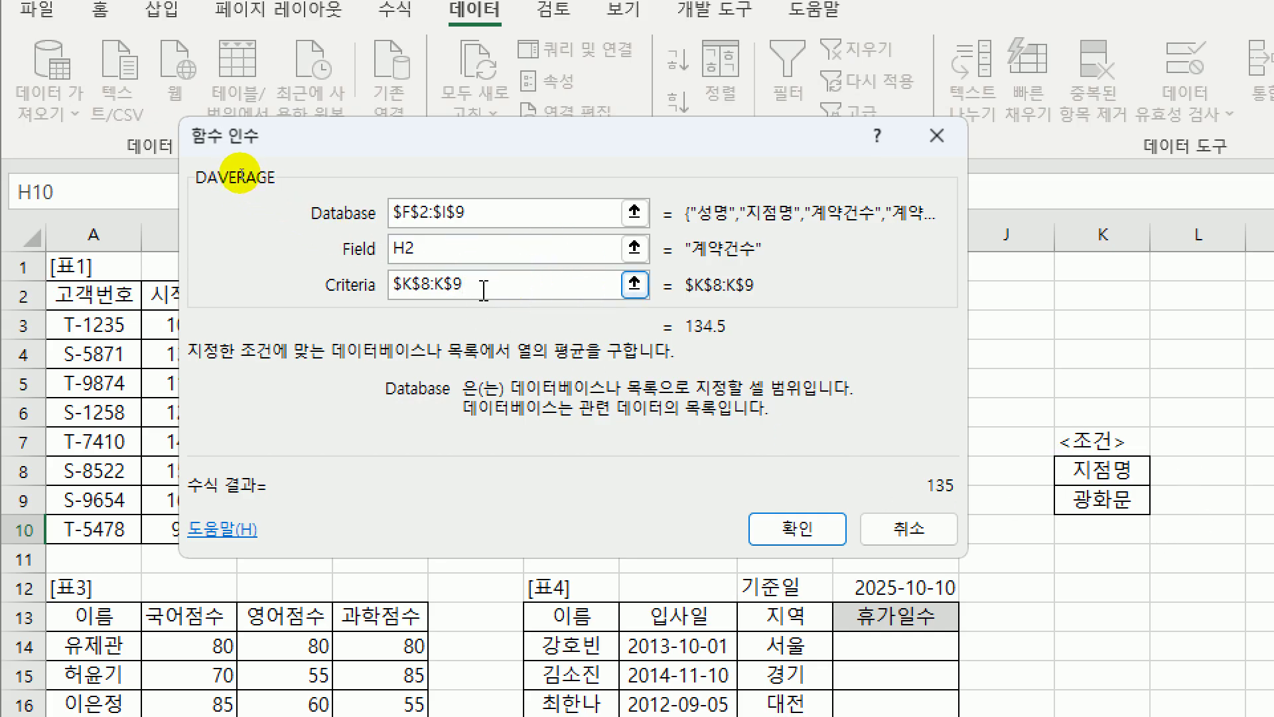
key(BackSpace)
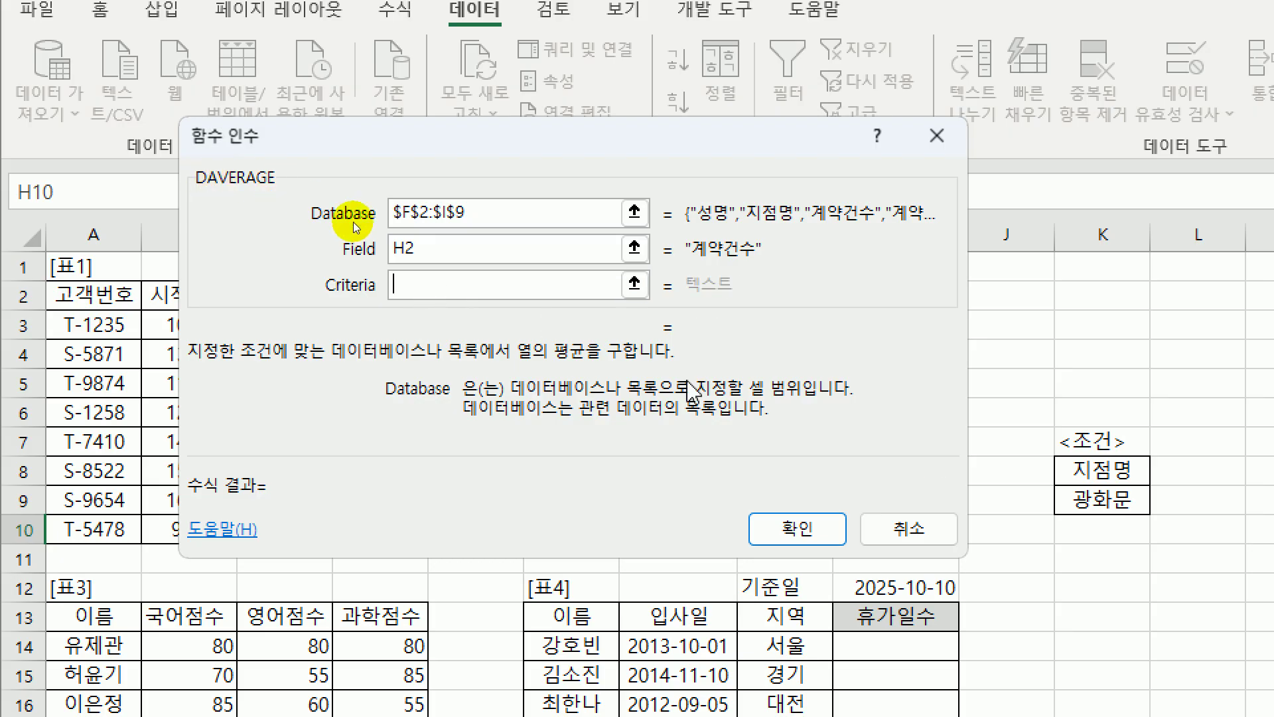
- Re-enter K8:K9 as the Criteria argument, try fixing only its end as K8:$K$9, and clear the argument again
drag(1098, 471, 1083, 499)
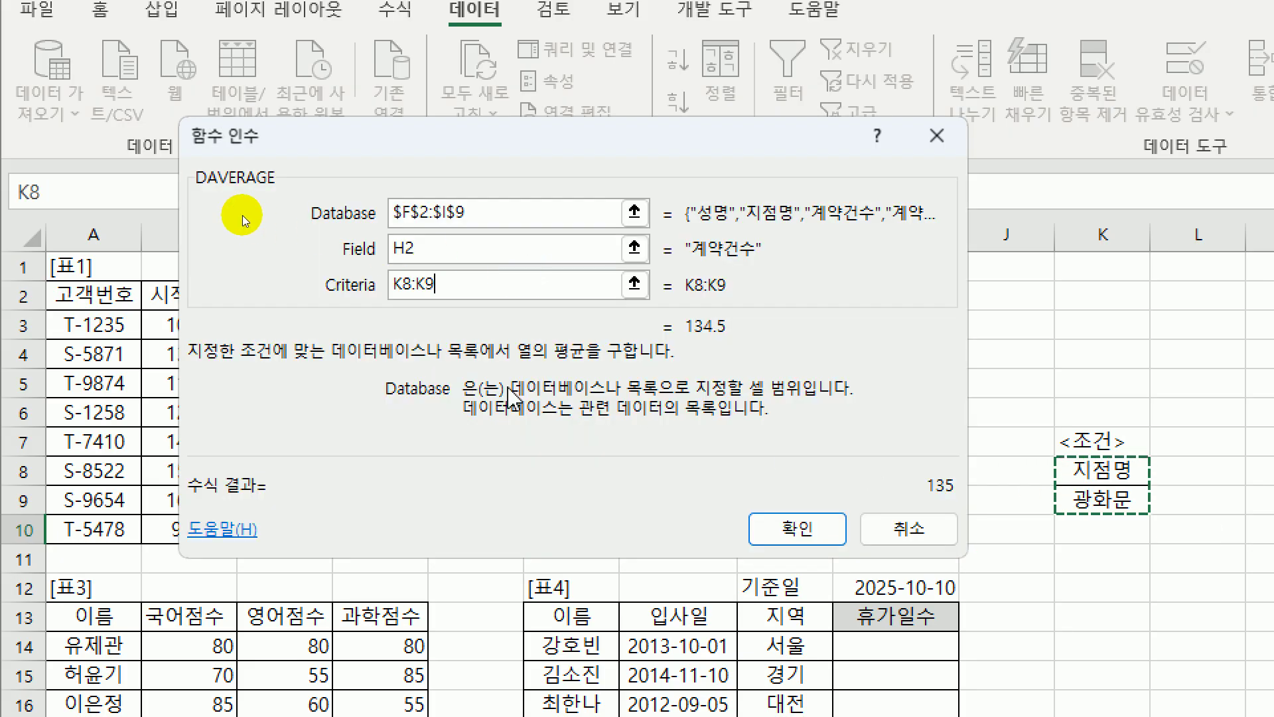
click(426, 250)
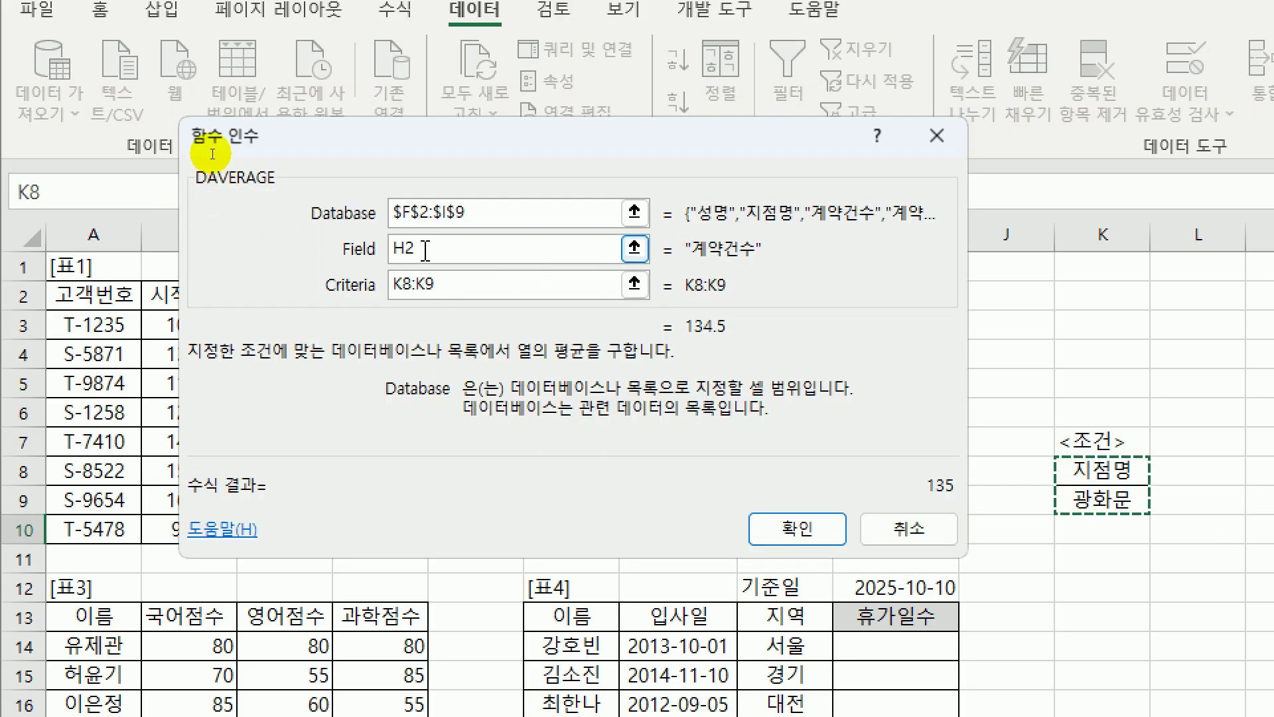
click(425, 250)
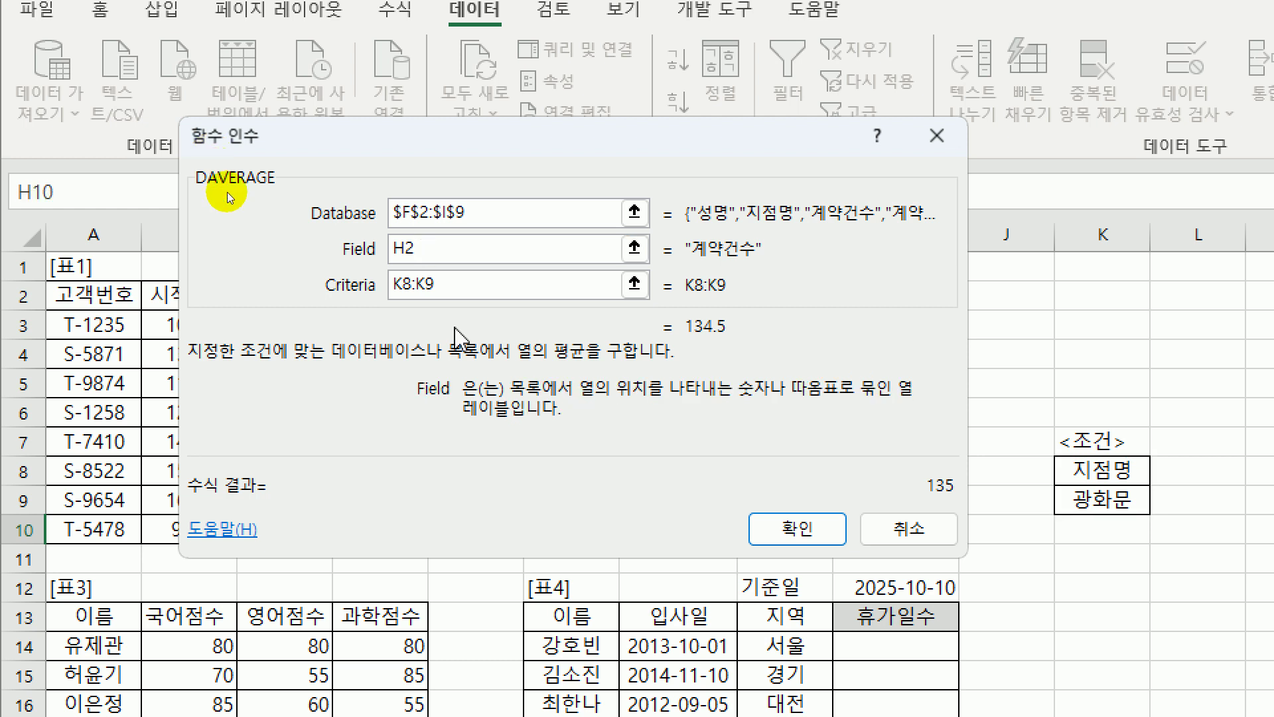
click(438, 284)
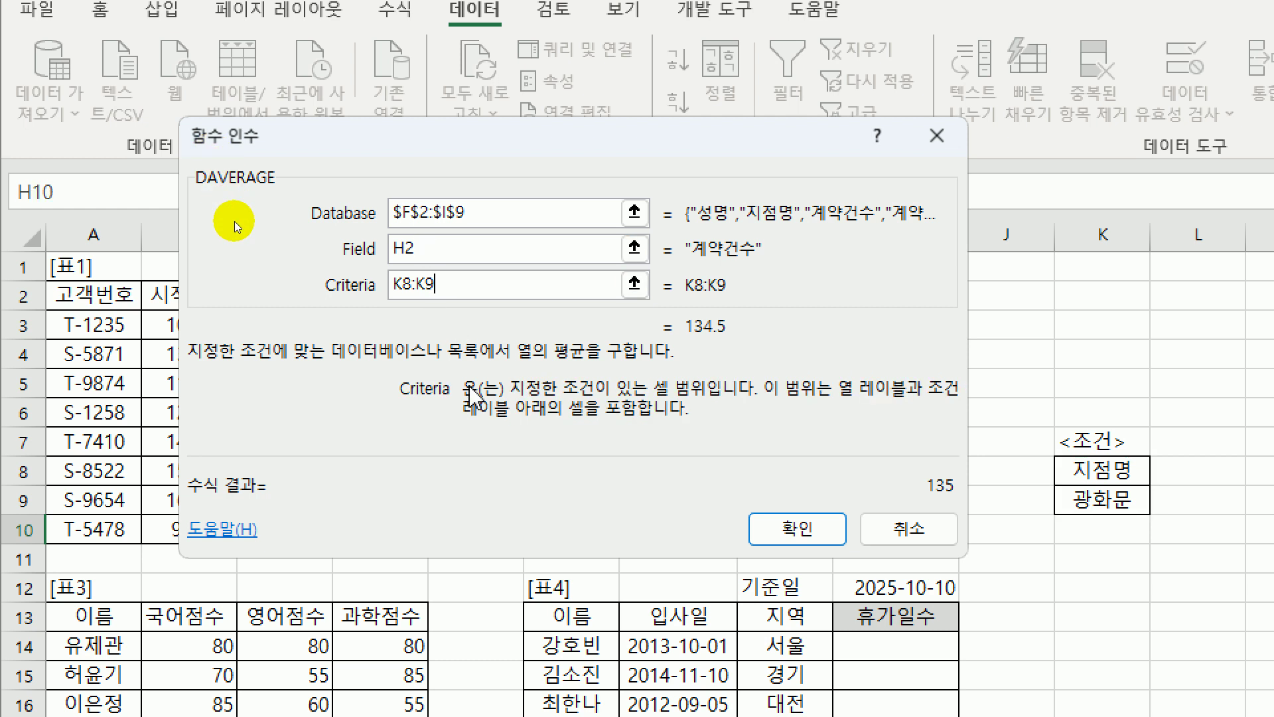
key(F4)
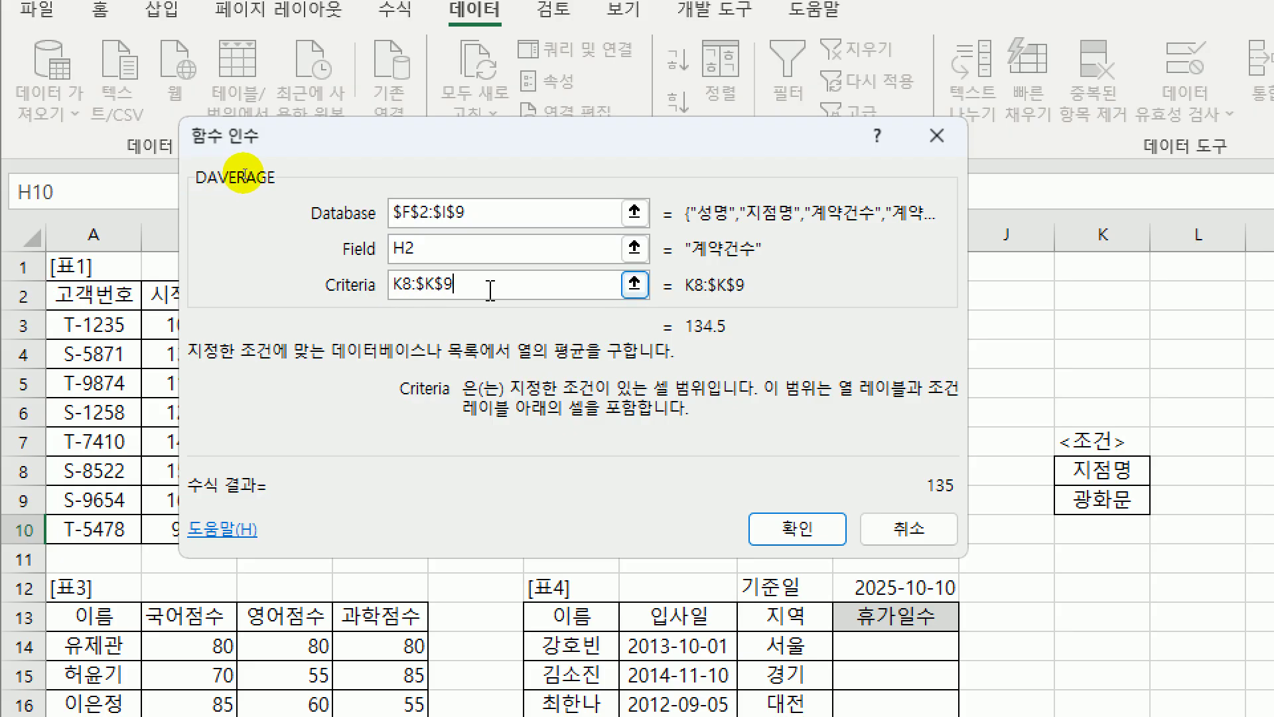
drag(492, 291, 314, 284)
key(Delete)
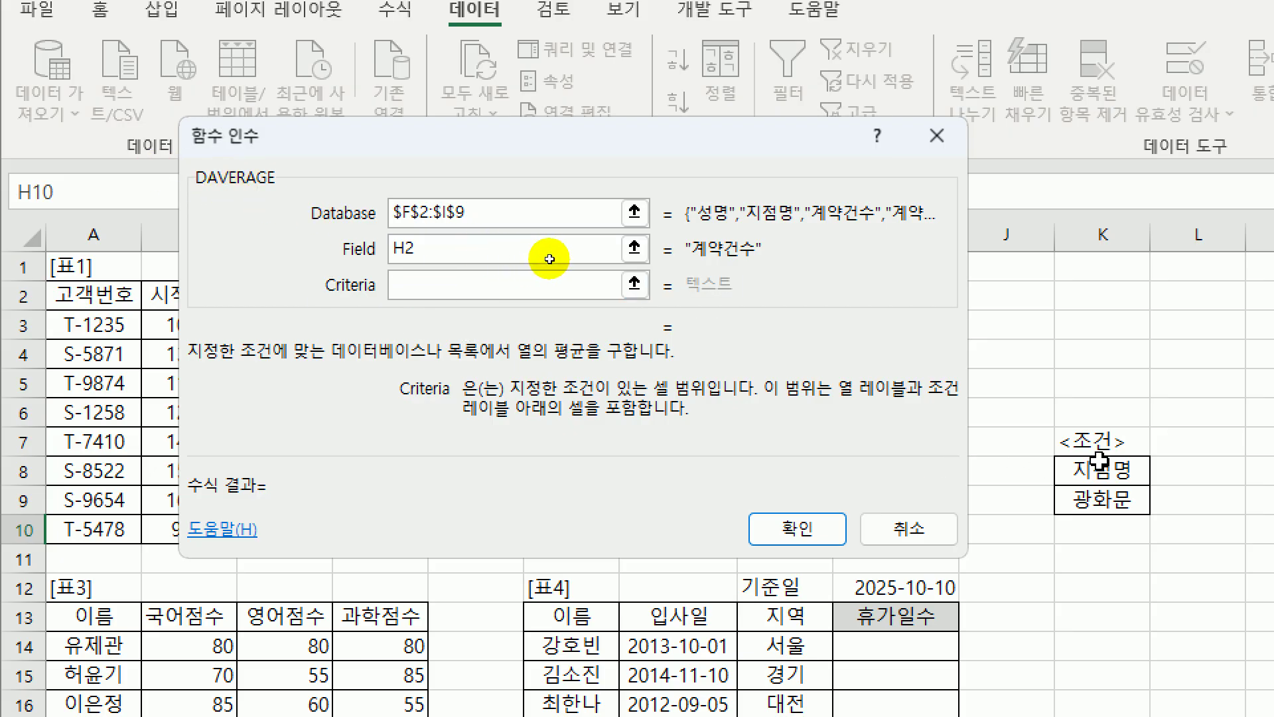
- Set the Criteria argument to the condition range, make the whole range absolute as $K$8:$K$9, and confirm the DAVERAGE formula
drag(1093, 468, 1091, 500)
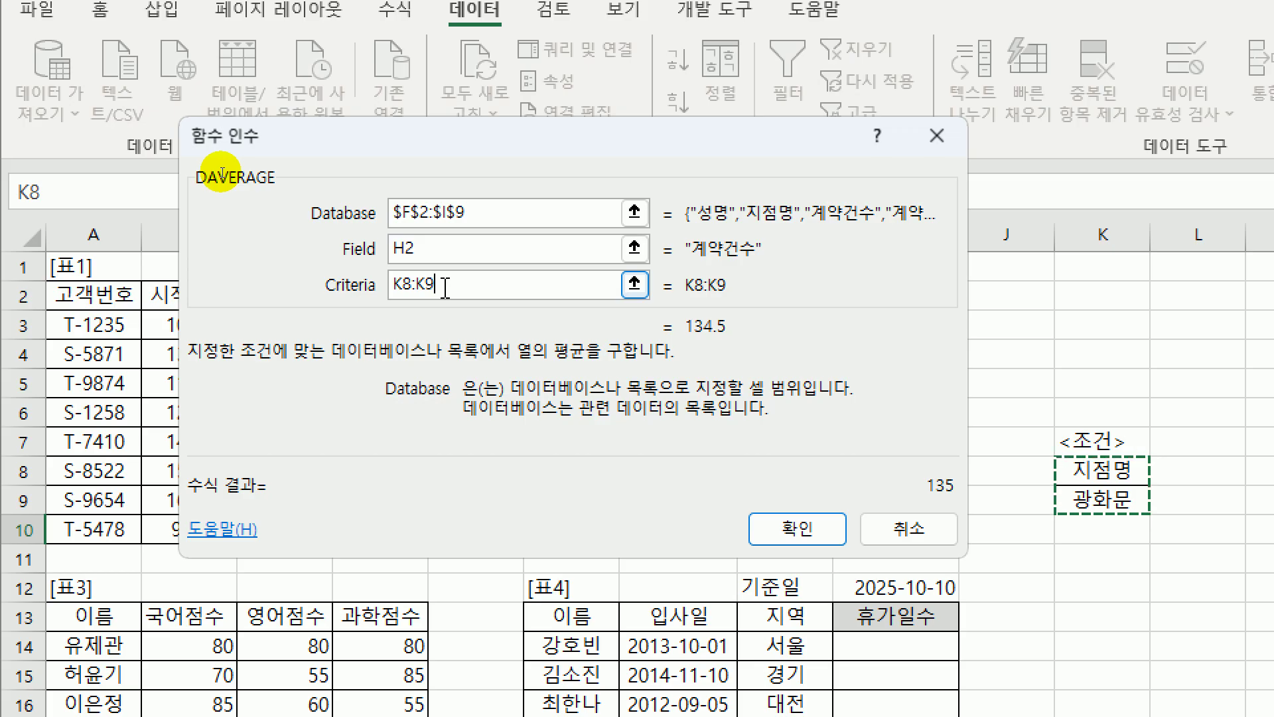
drag(443, 285, 397, 285)
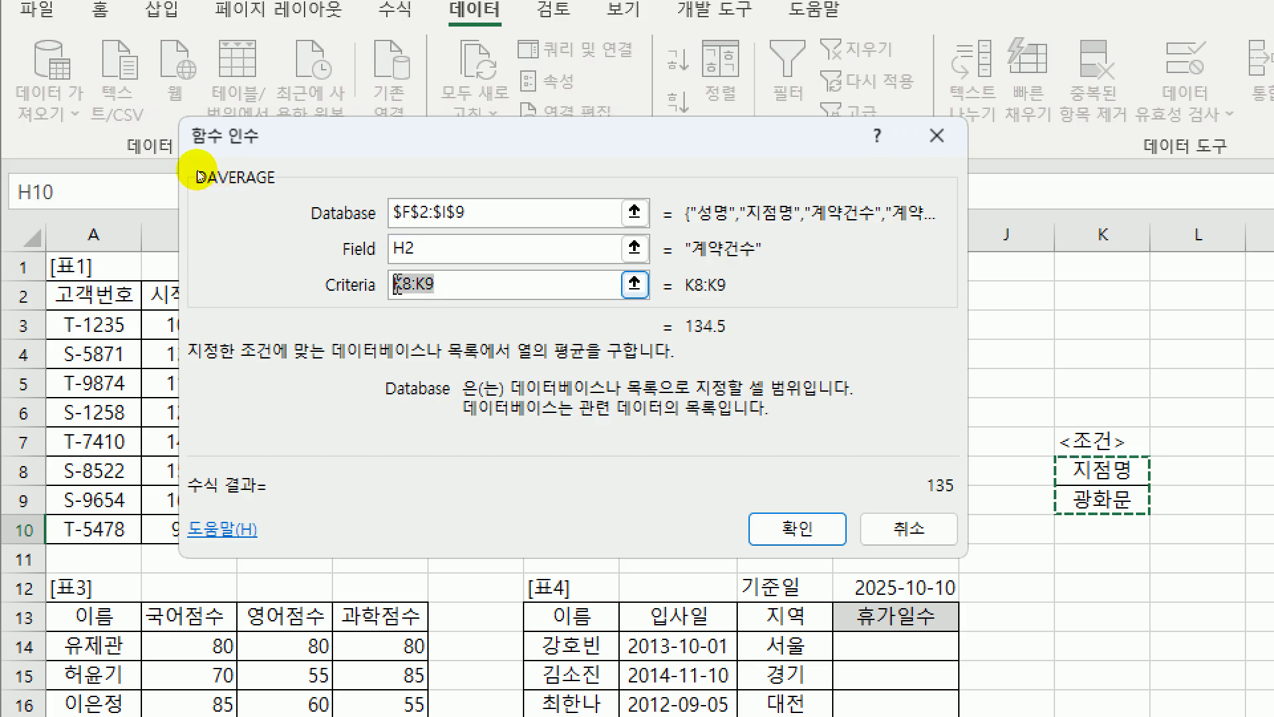
key(F4)
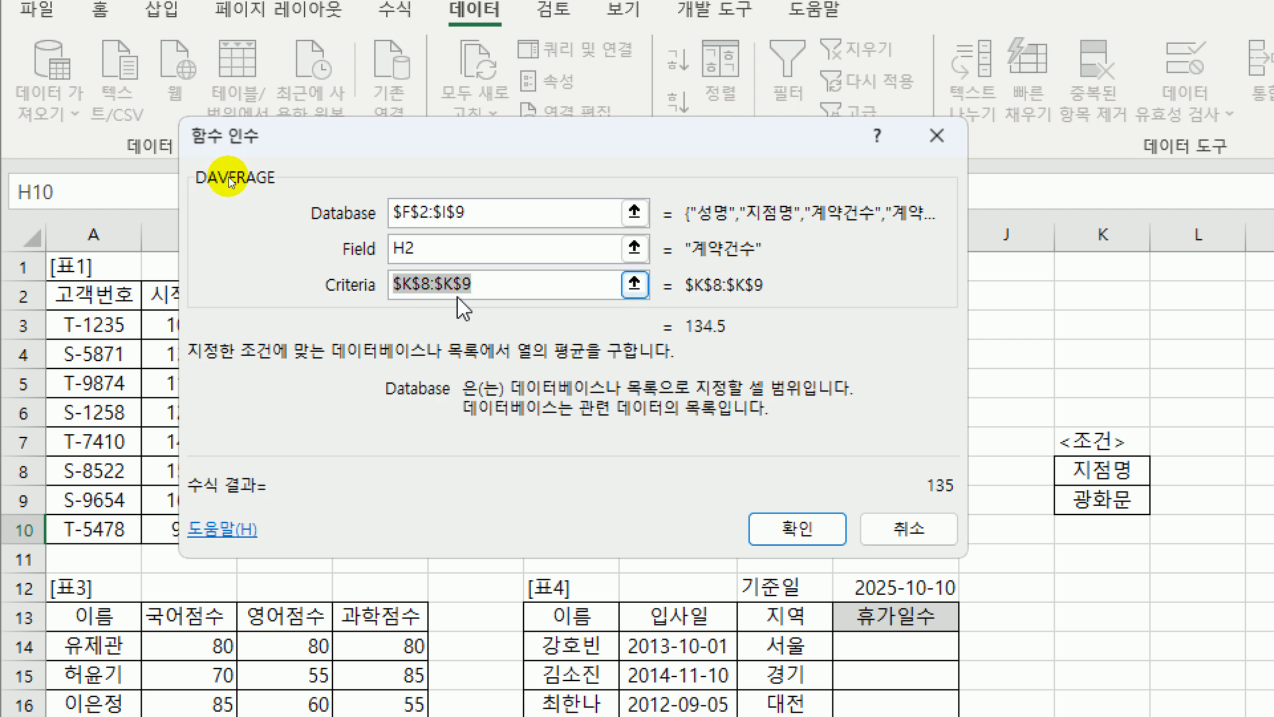
click(774, 527)
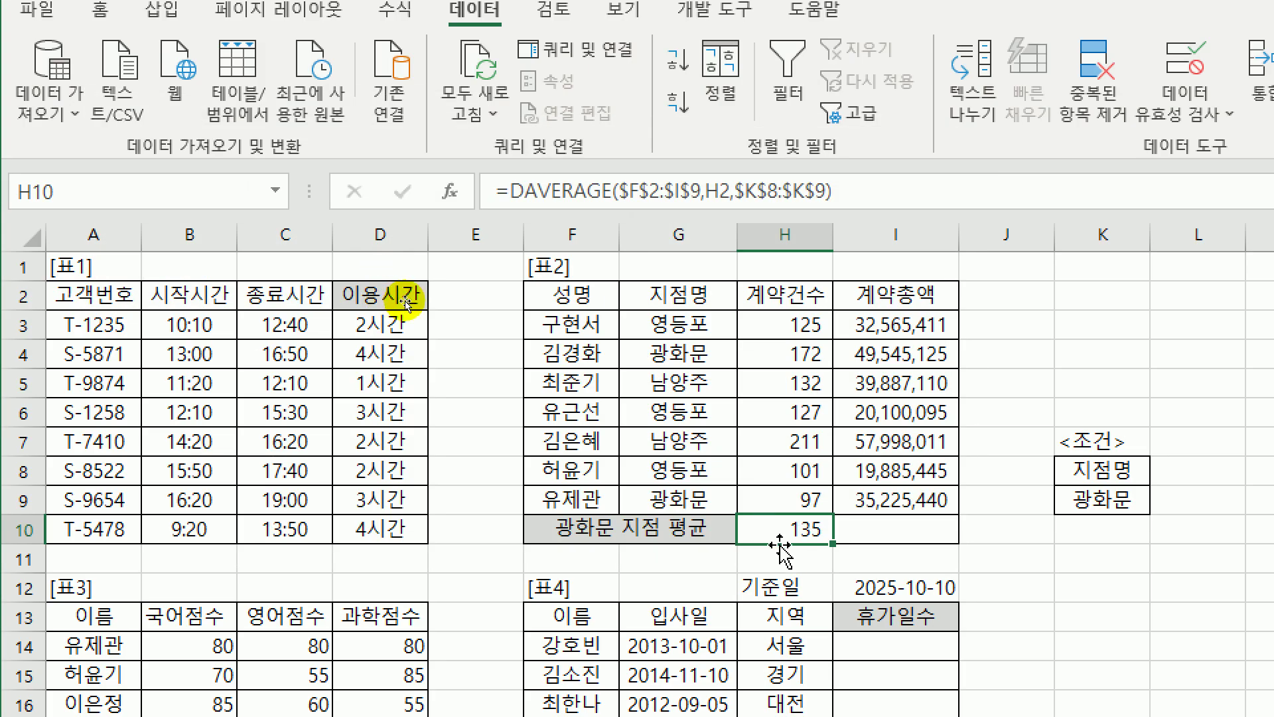
- Fill the DAVERAGE formula from H10 across to I10 and check the copied formula
drag(832, 542, 957, 541)
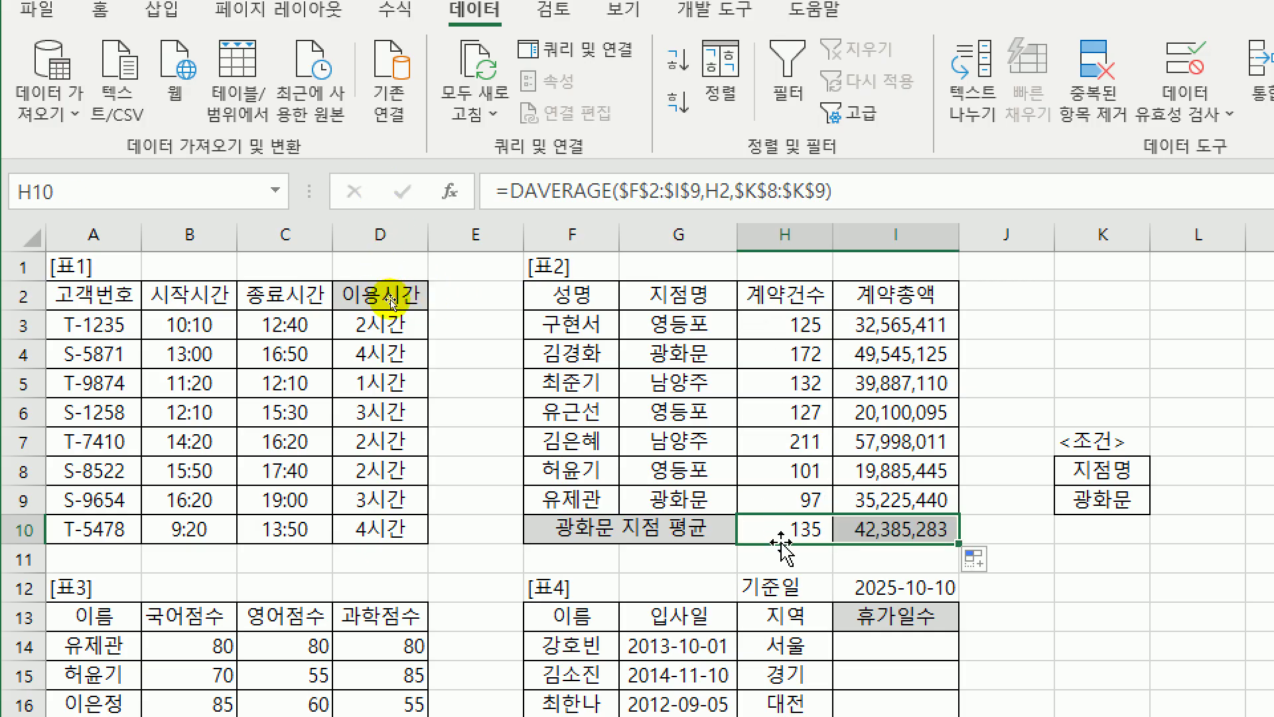
click(866, 524)
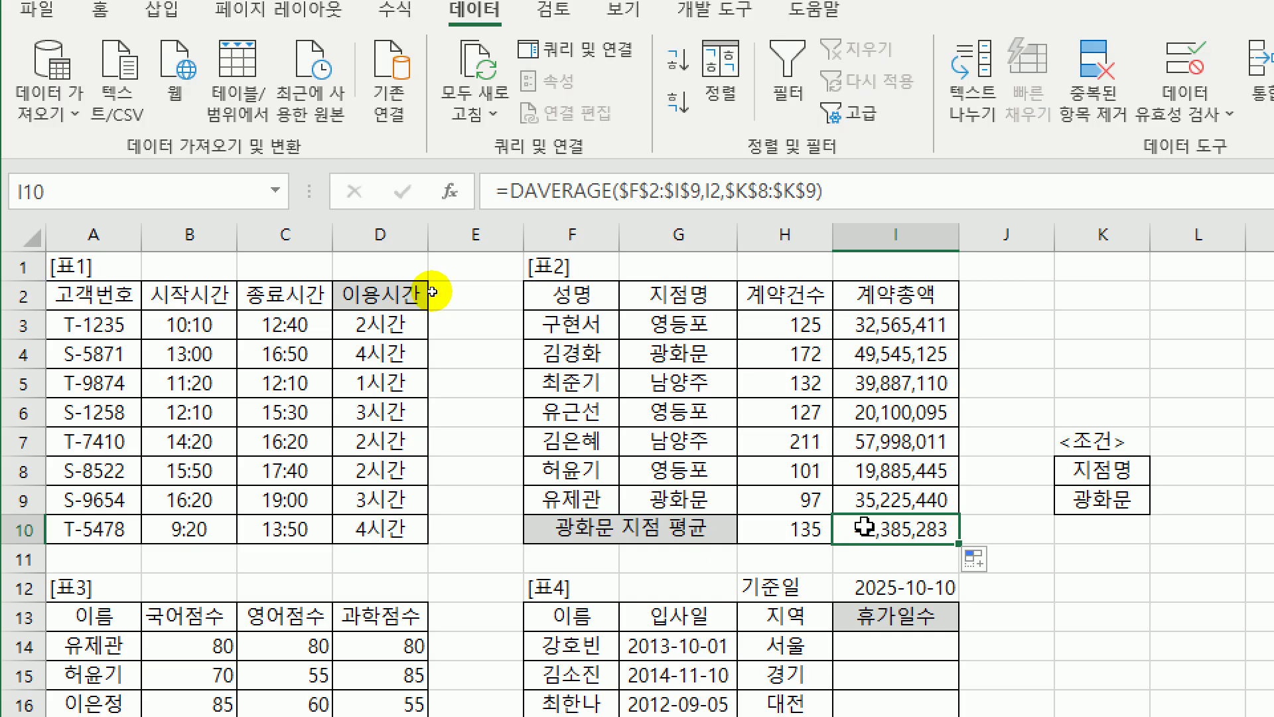
- Wrap the DAVERAGE formula in H10 in ROUNDDOWN and open its function arguments at Num_digits
click(786, 528)
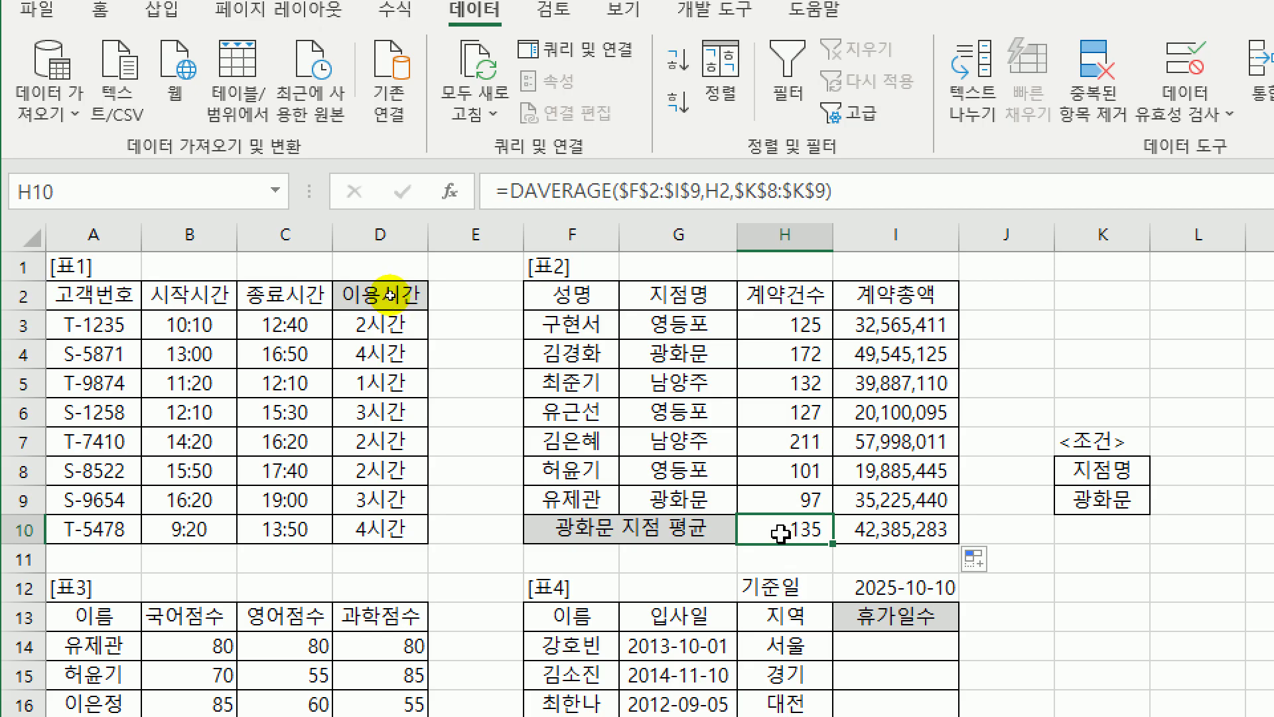
key(F2)
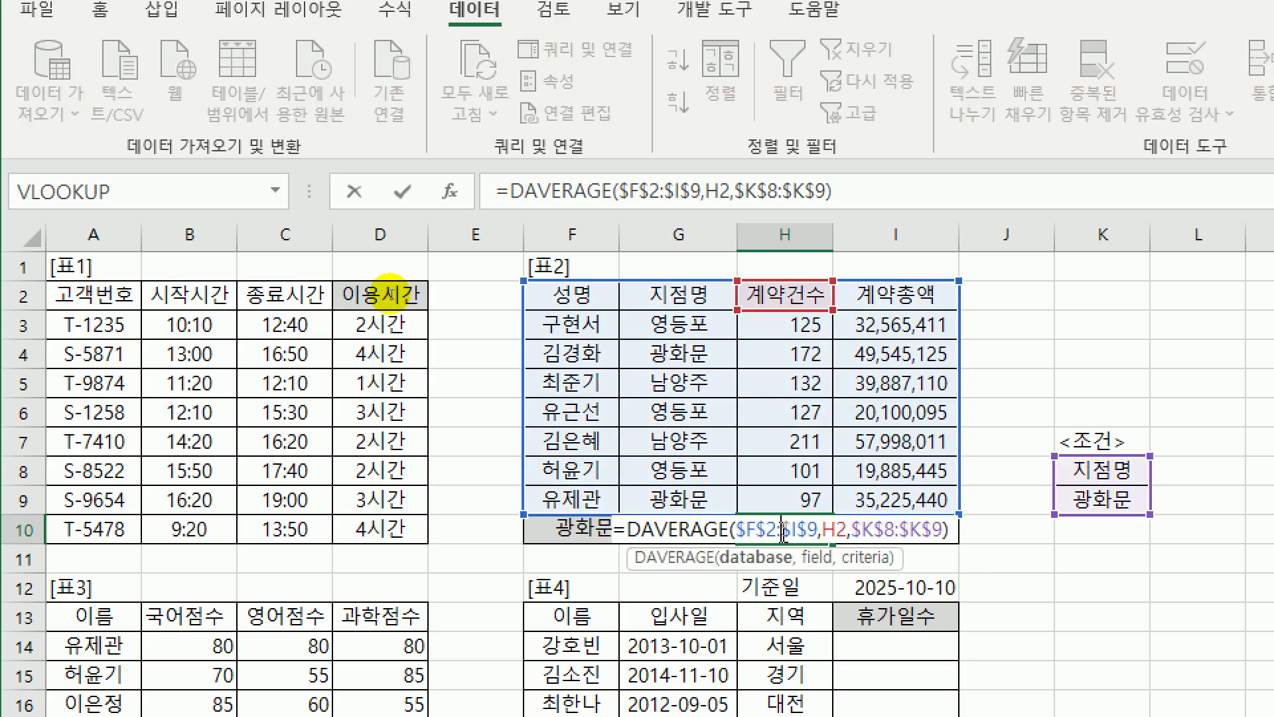
click(624, 538)
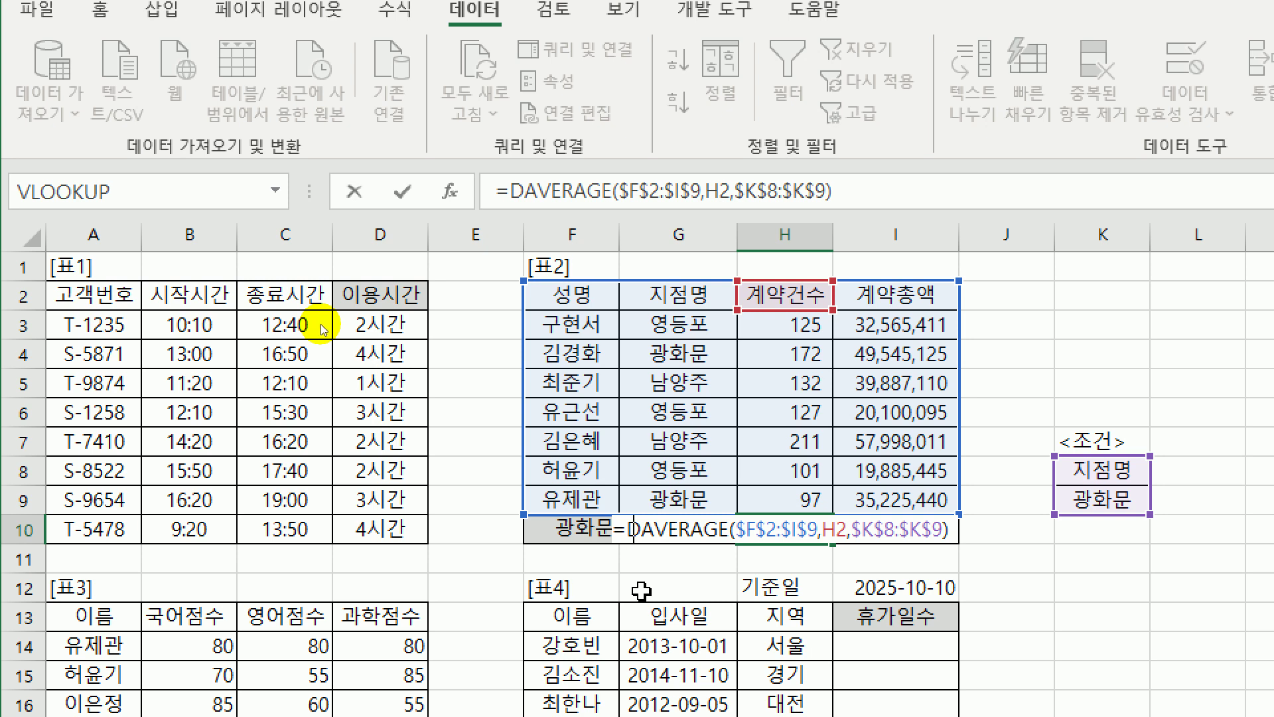
text(rou)
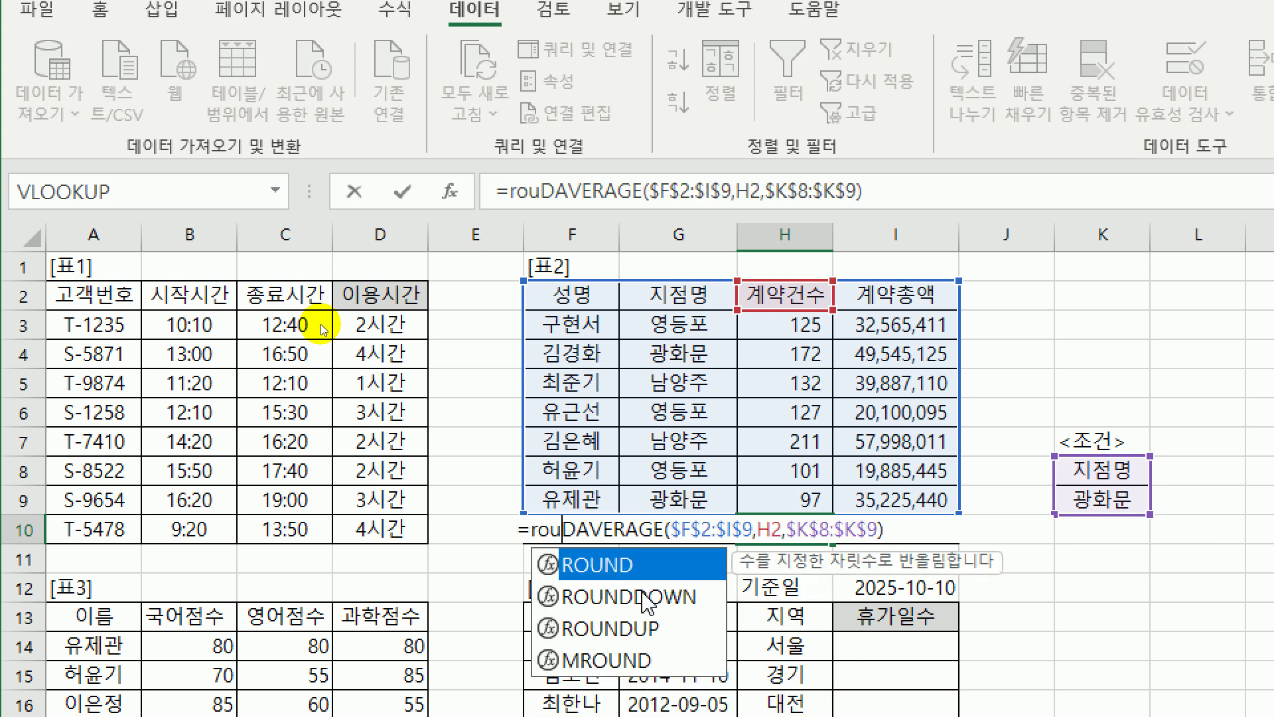
double_click(643, 596)
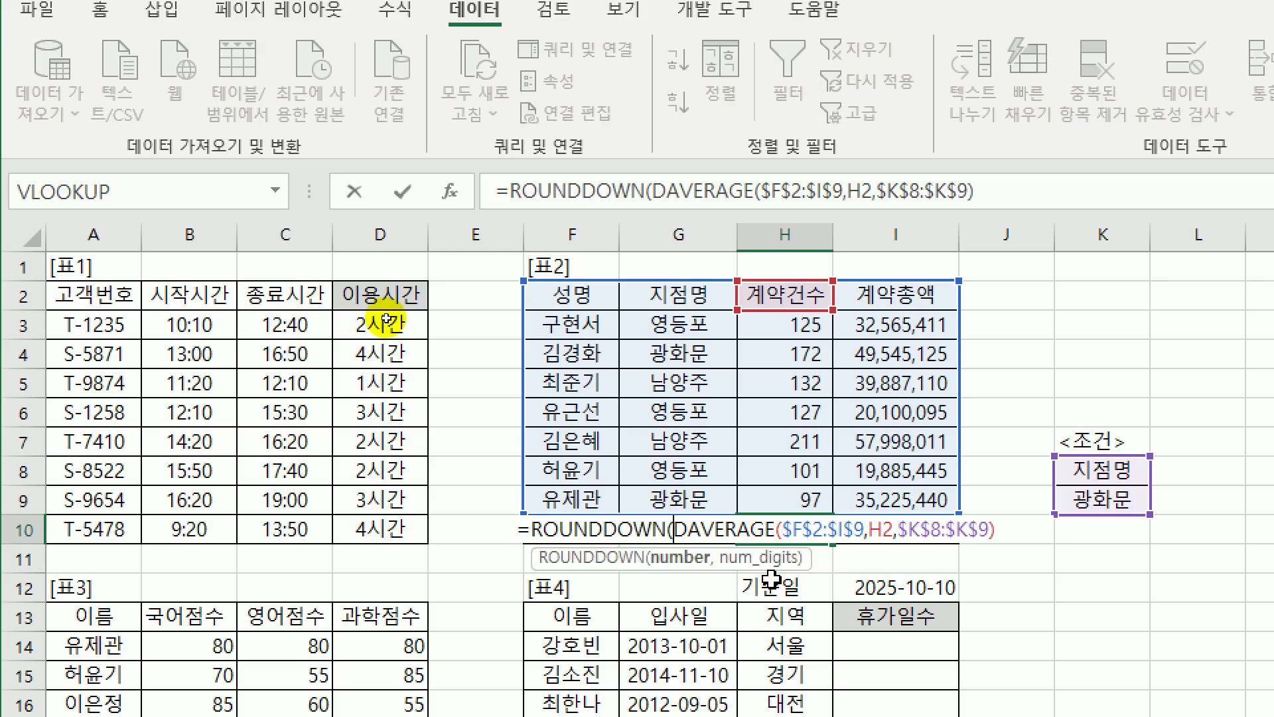
click(1012, 528)
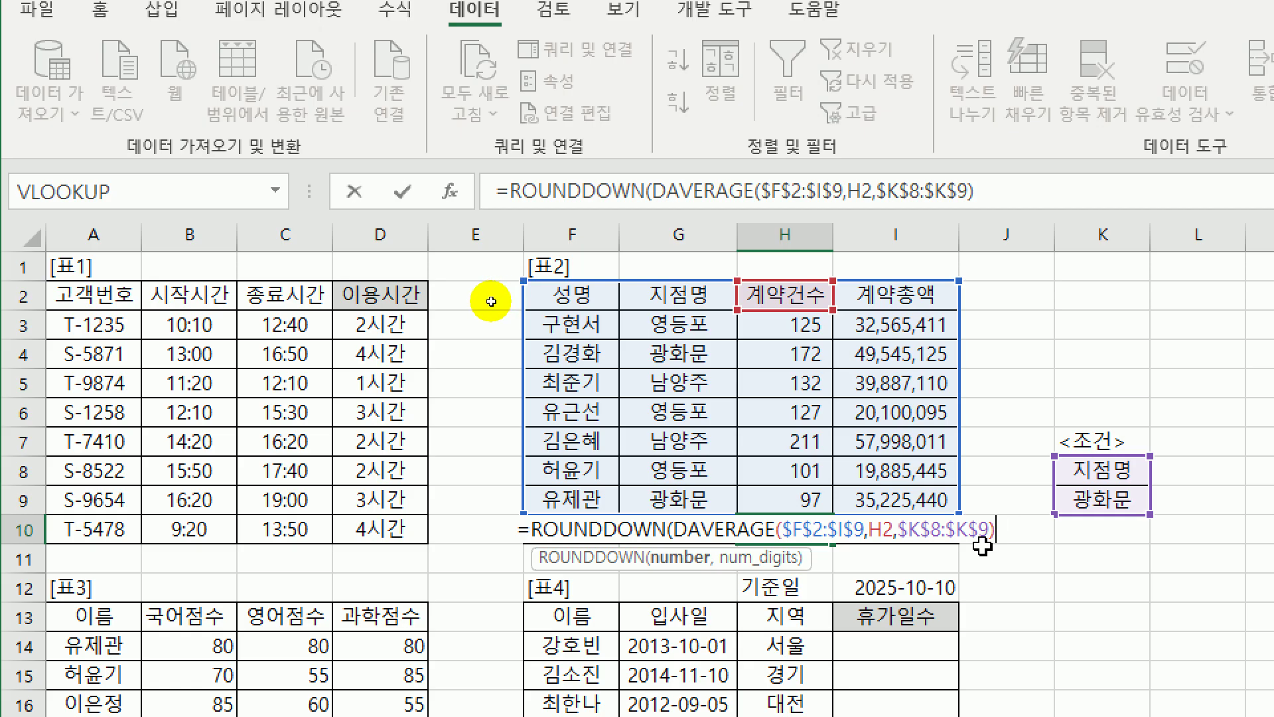
click(605, 531)
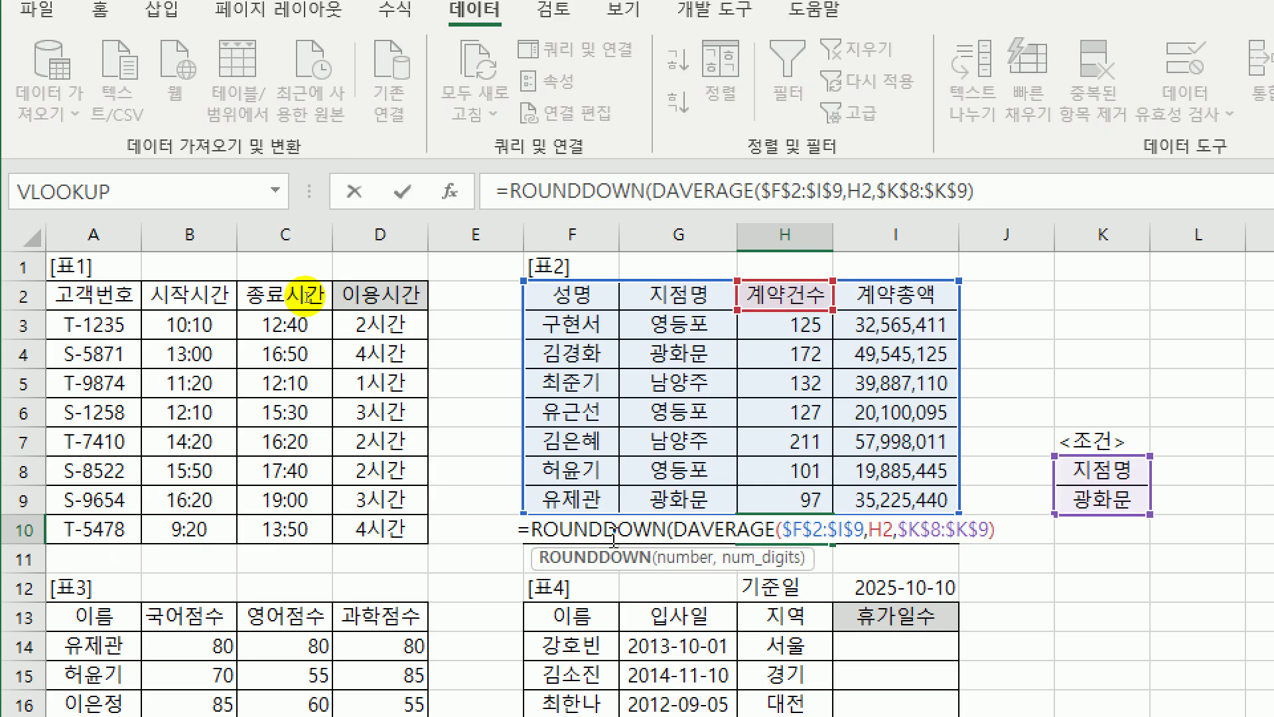
click(451, 193)
click(550, 272)
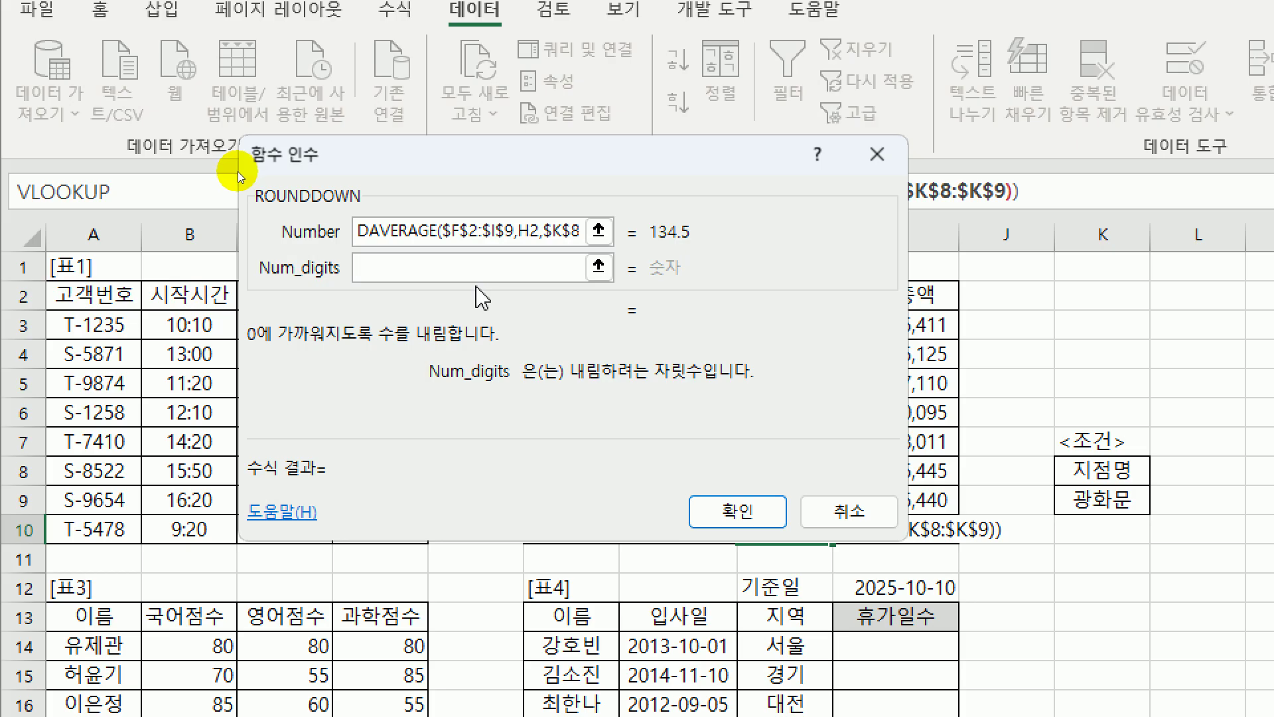
- Try the Num_digits values 0, -1 and 1 for ROUNDDOWN, clearing each one
text(0)
key(BackSpace)
text(-1)
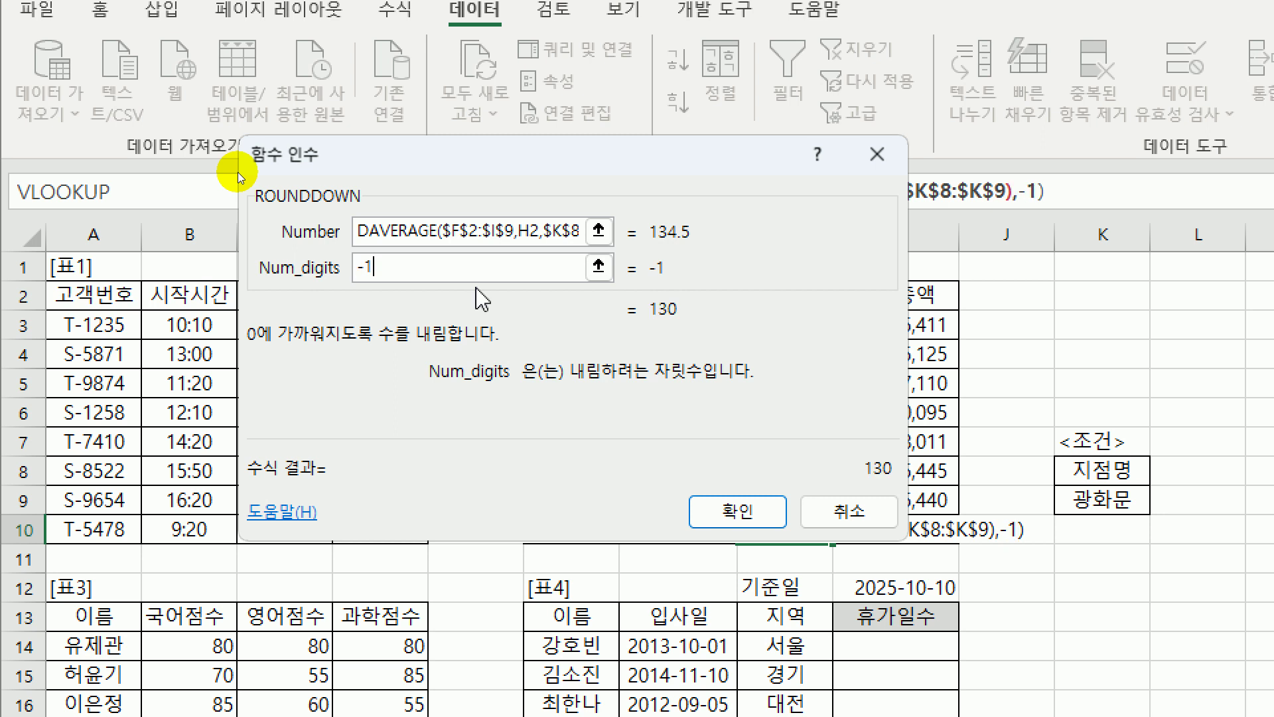
key(BackSpace)
key(BackSpace)
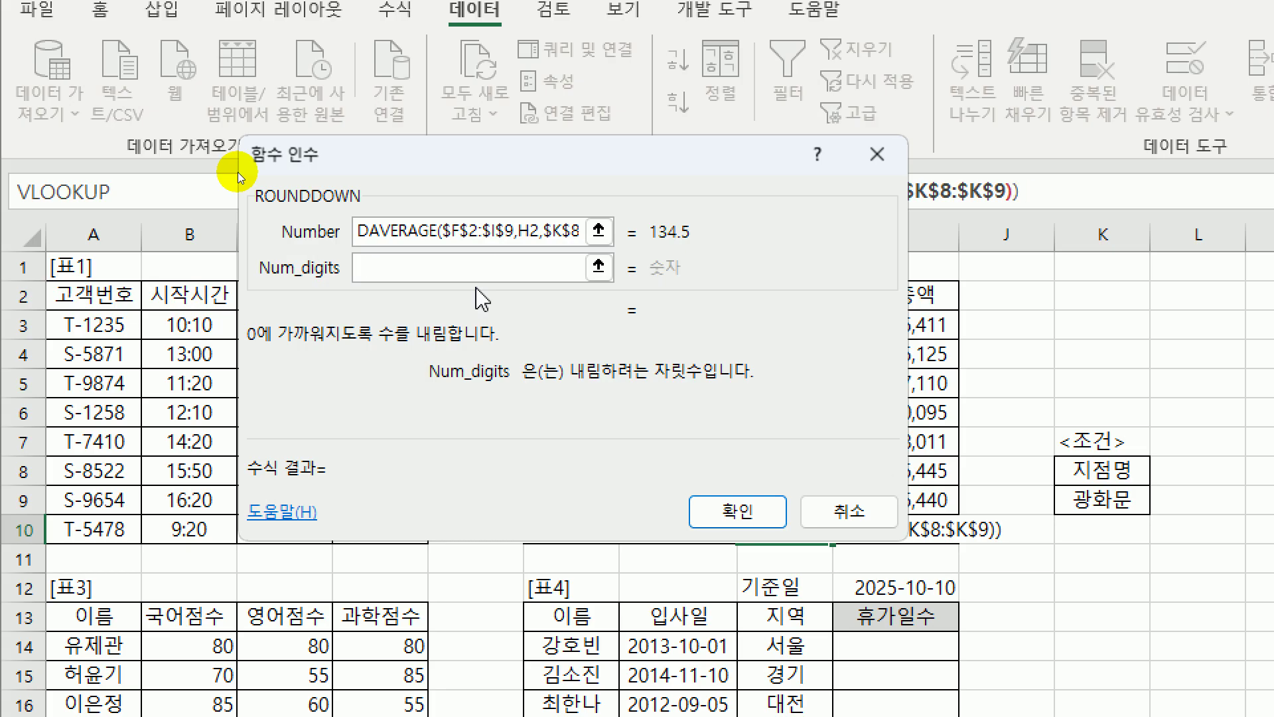
text(1)
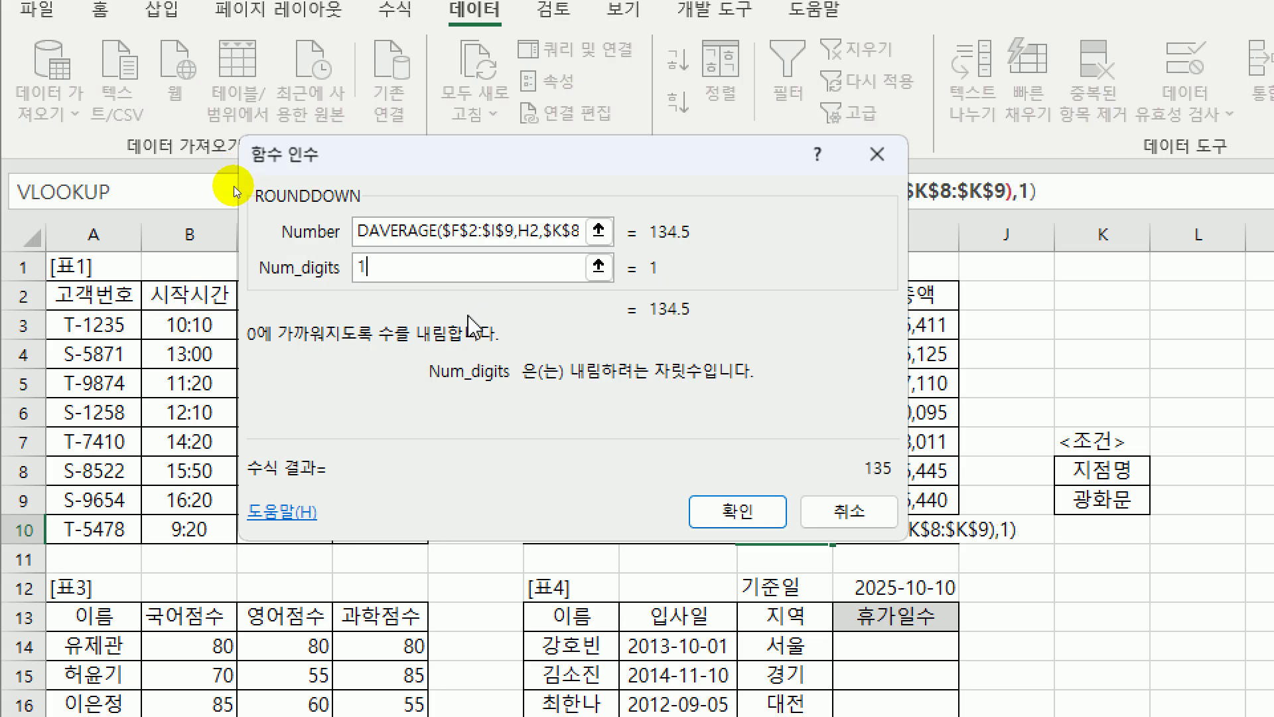
key(BackSpace)
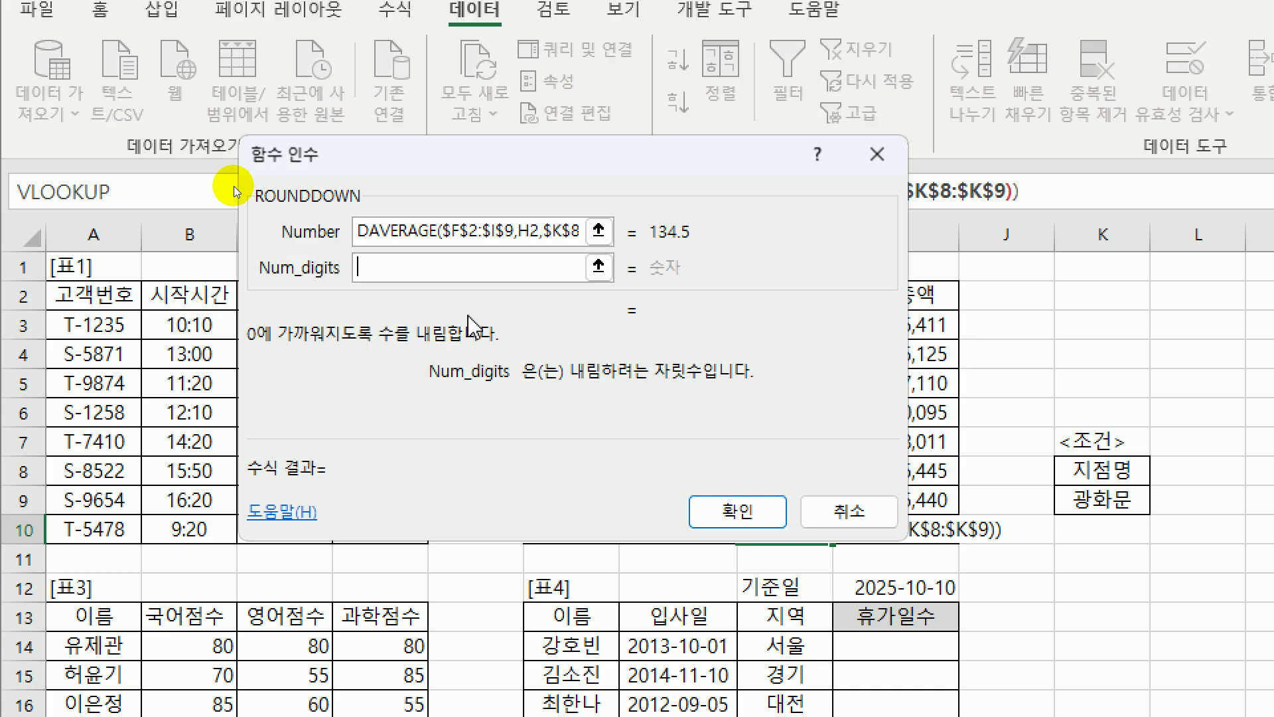
- Set the ROUNDDOWN Num_digits argument to -1 and confirm the formula in H10
text(-1)
click(753, 521)
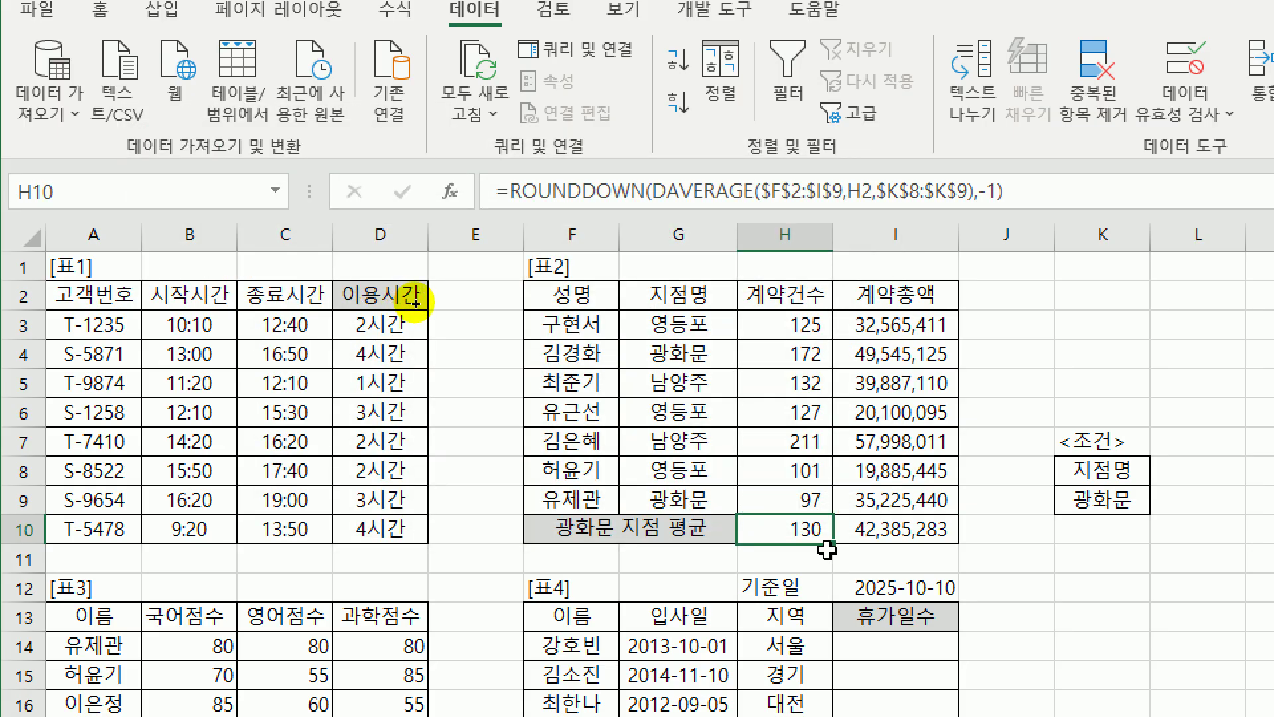
- Fill the ROUNDDOWN formula from H10 across to I10
drag(813, 534, 904, 545)
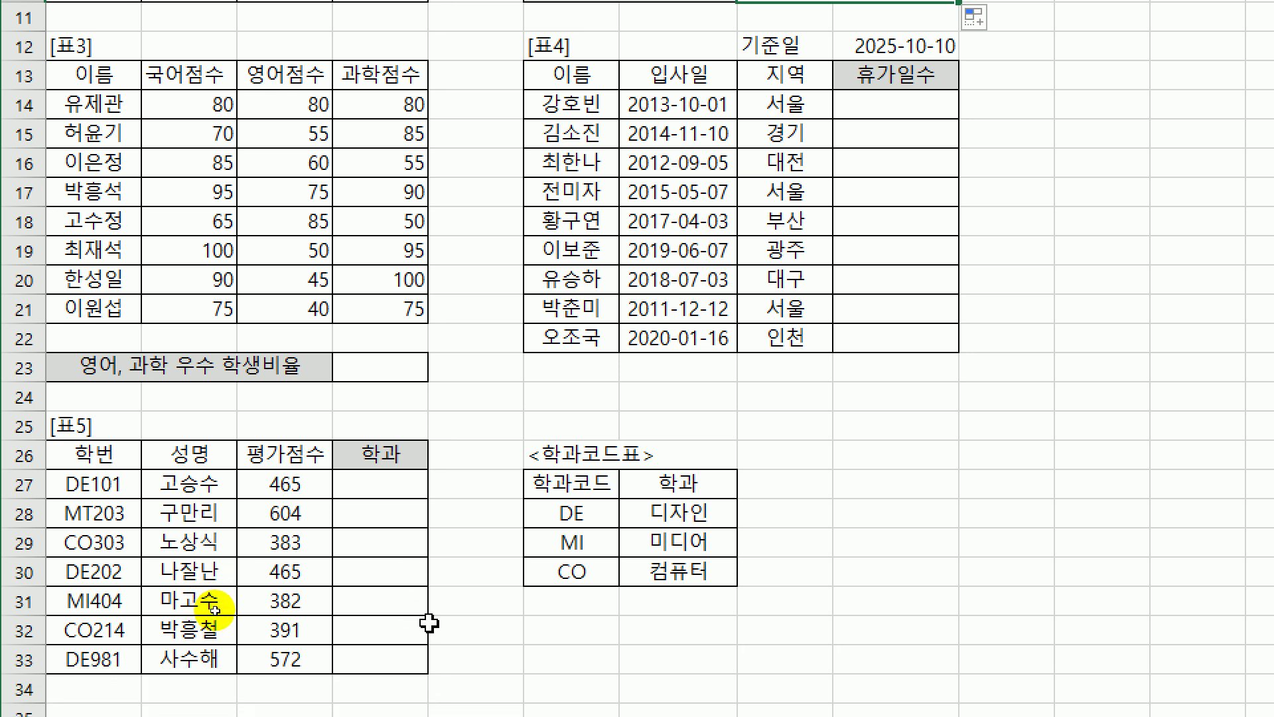
click(431, 624)
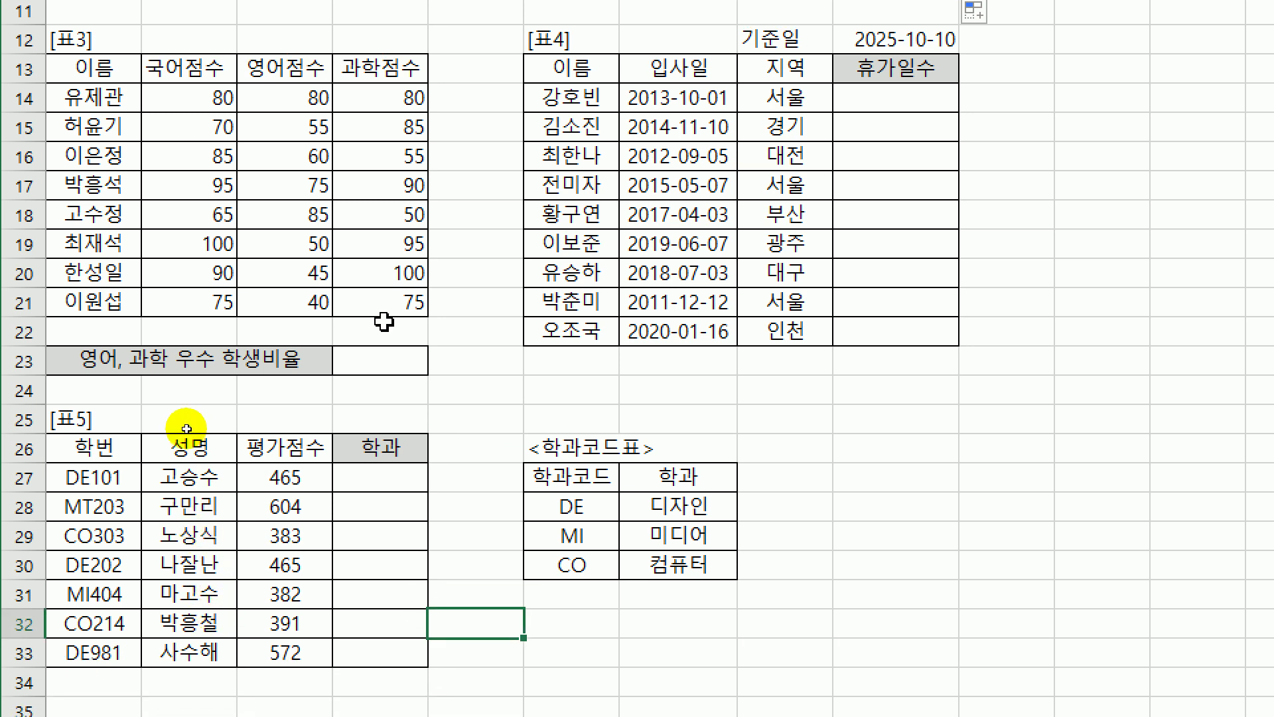
- Examine the 영어점수 and 과학점수 columns of [표3], including the rows where both scores are at least 60
click(366, 359)
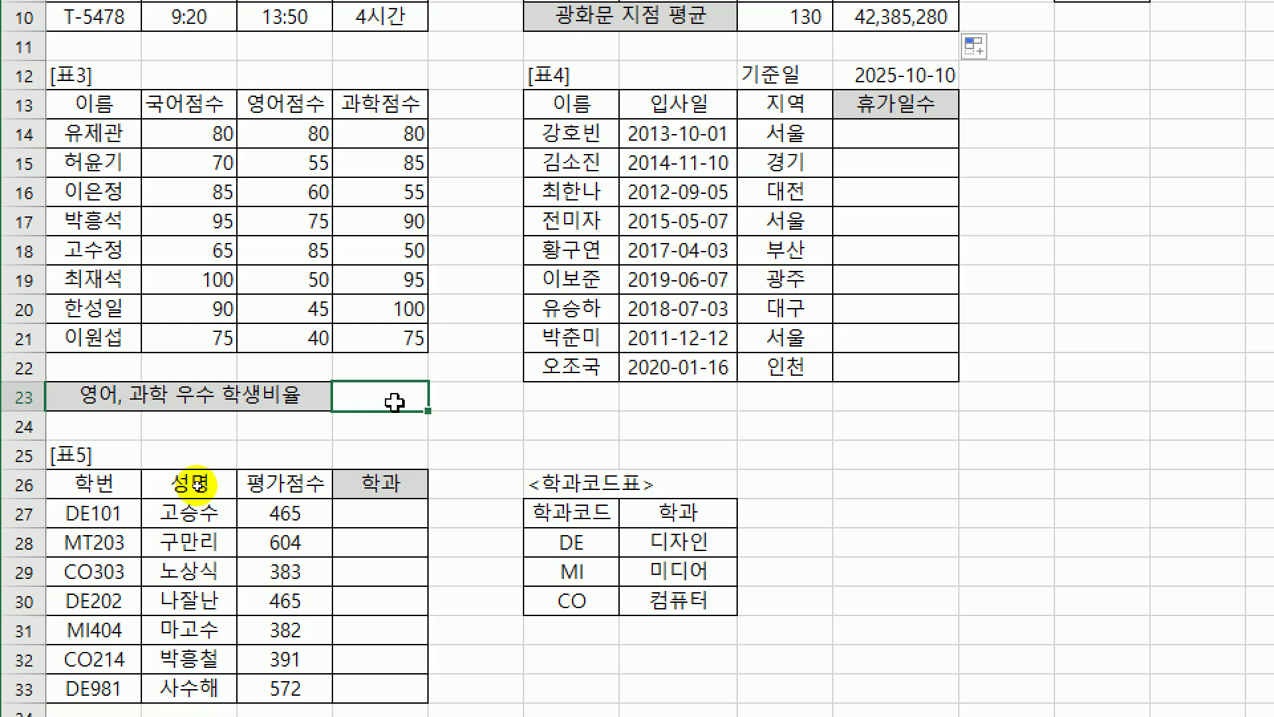
drag(321, 133, 298, 347)
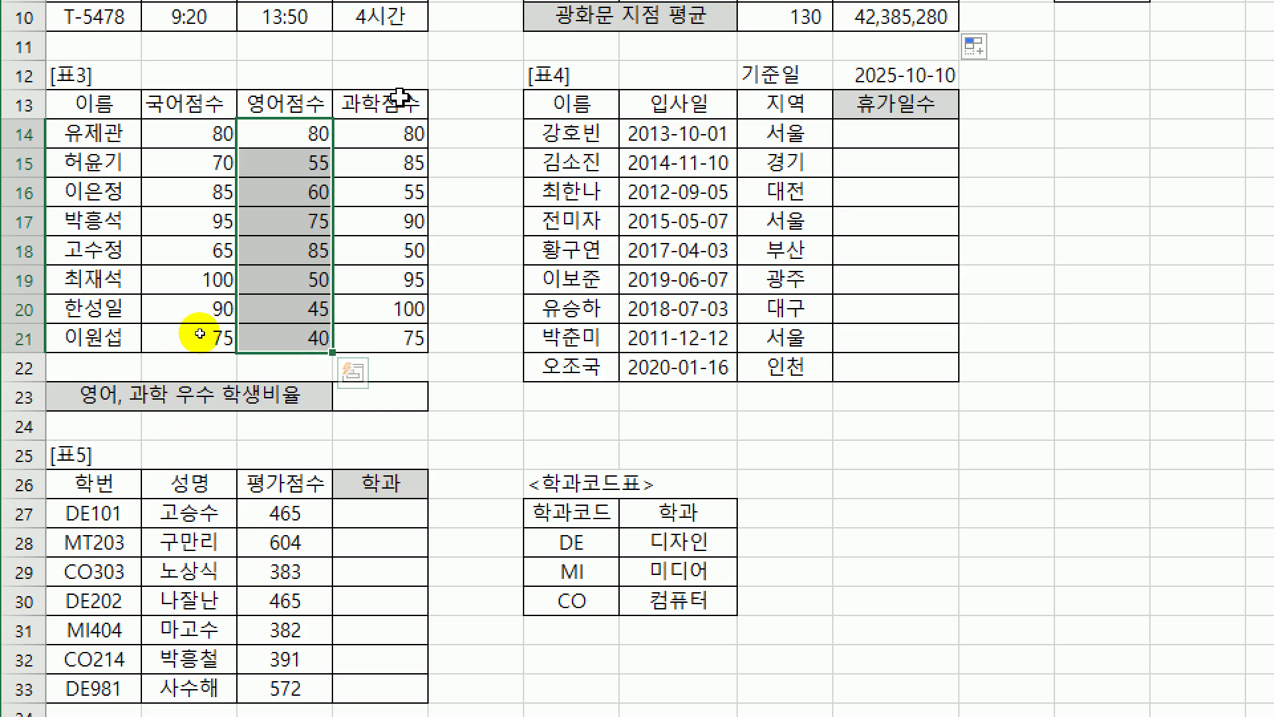
click(404, 134)
drag(404, 134, 390, 341)
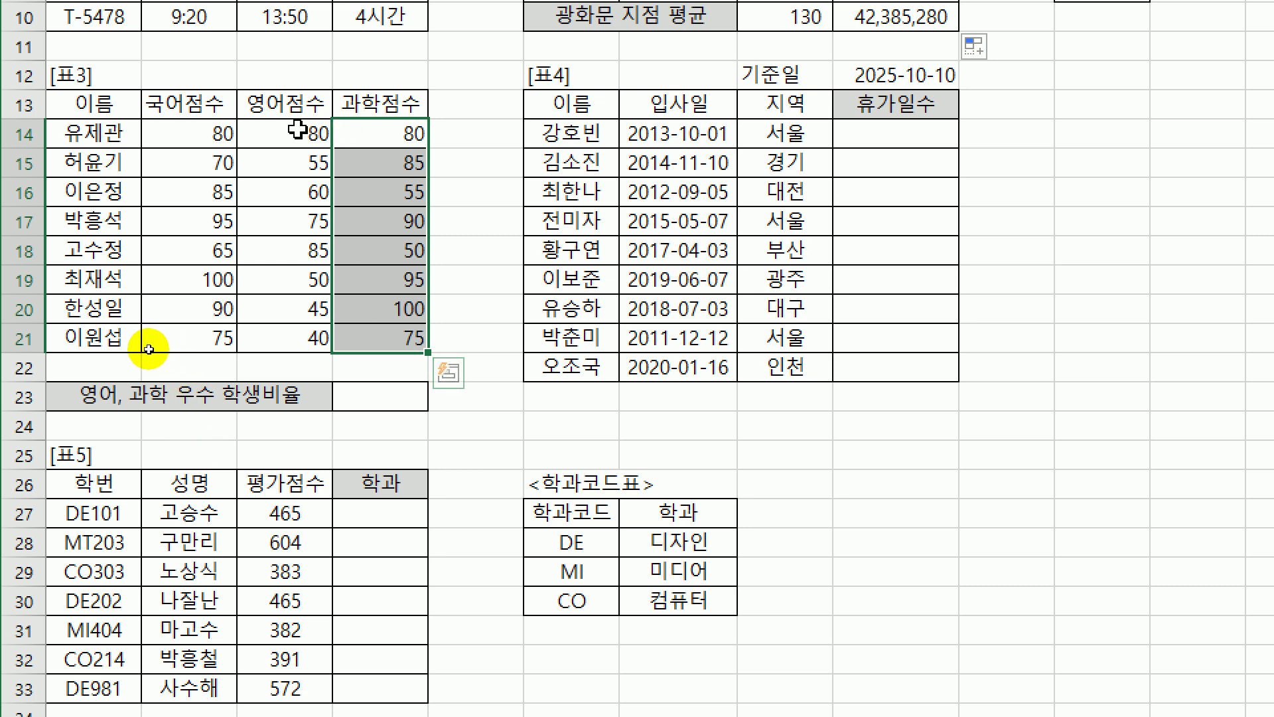
drag(296, 131, 377, 128)
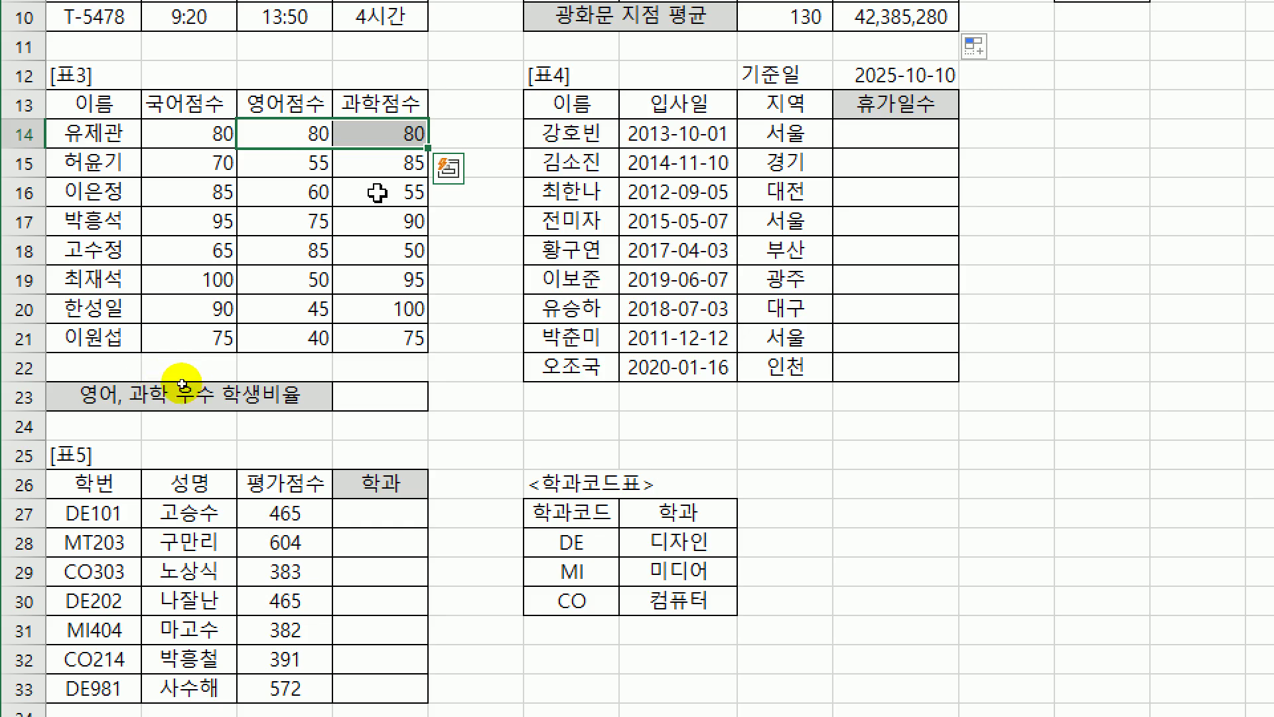
drag(301, 224, 360, 224)
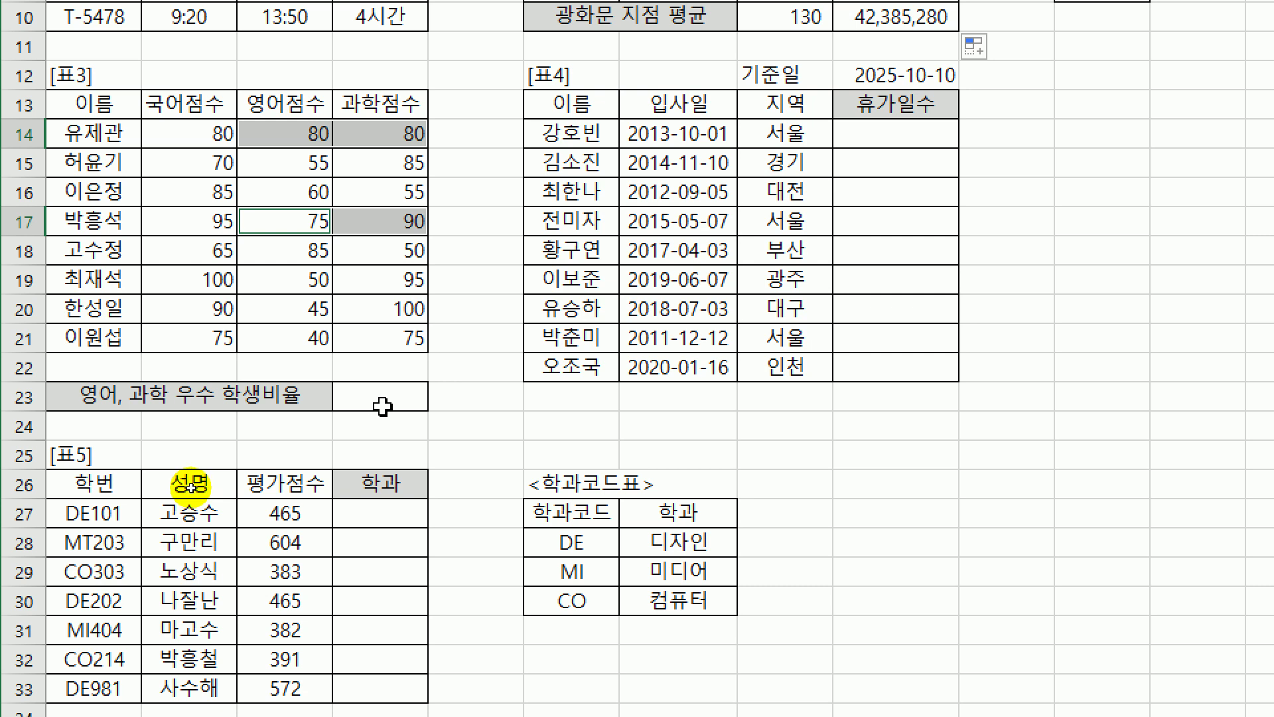
- Start a COUNTIFS formula in D23 for 영어, 과학 우수 학생비율 and open its function arguments clear of [표3]
click(383, 406)
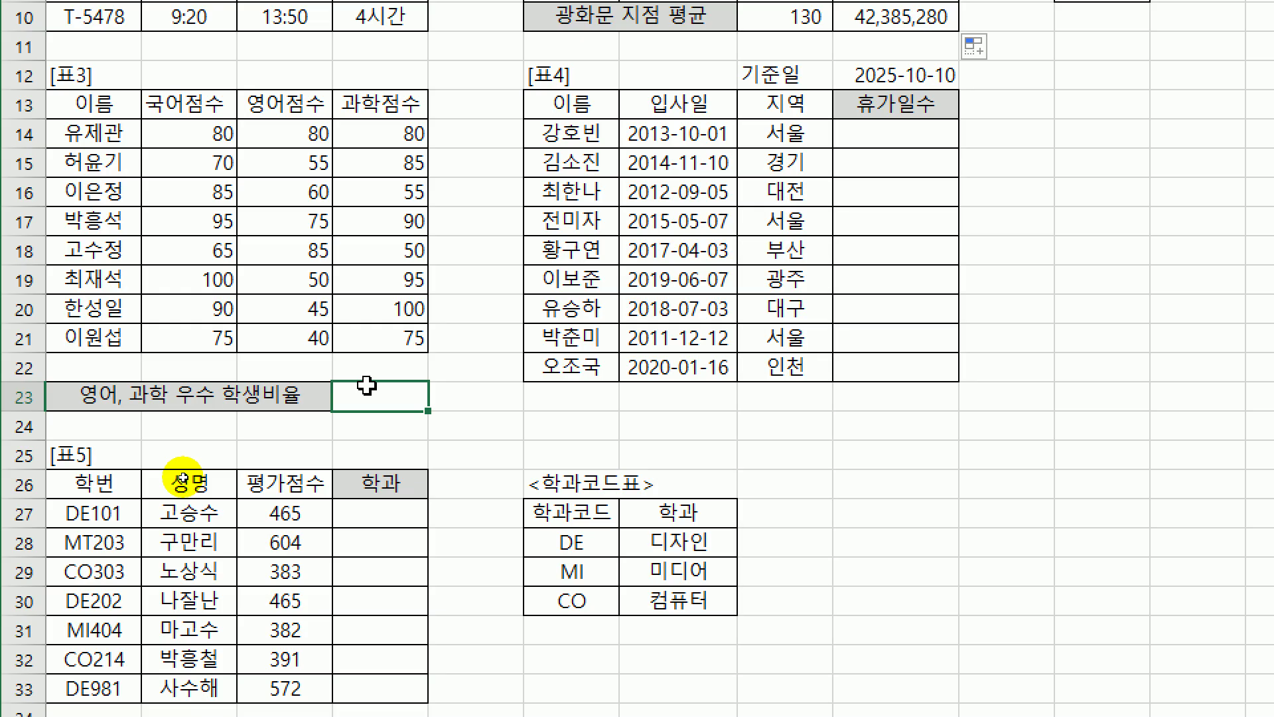
text(=coun)
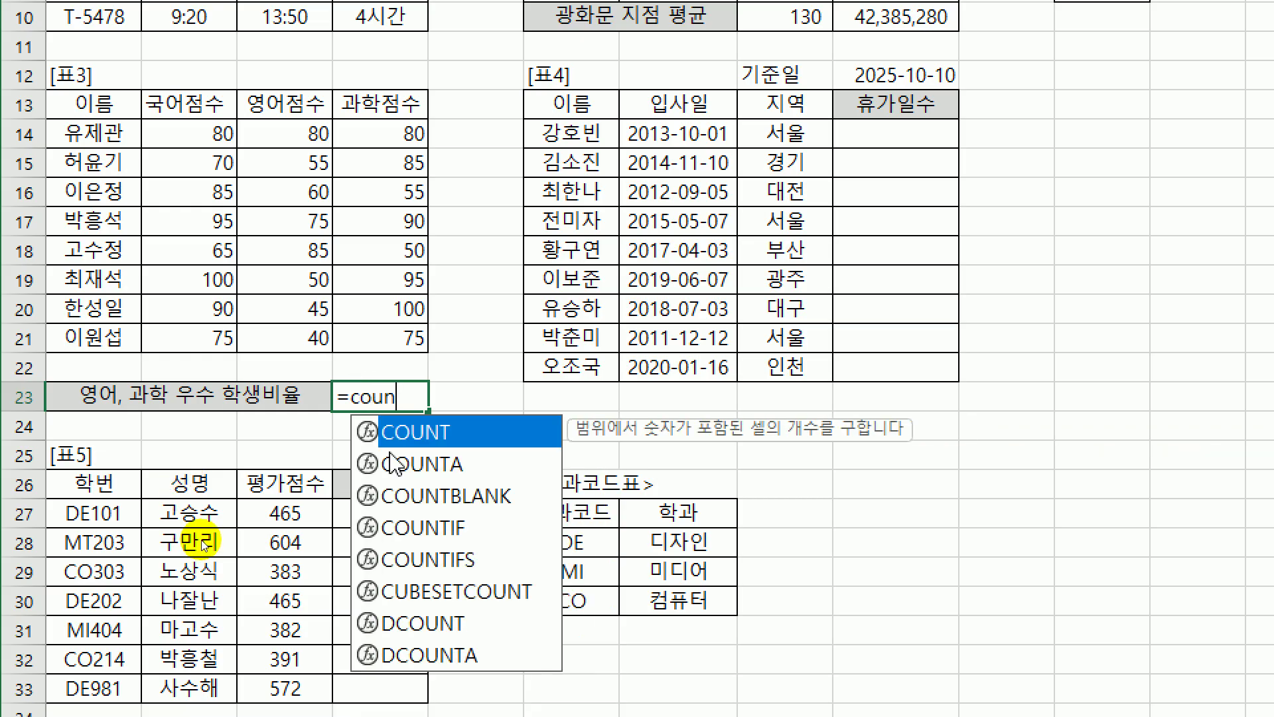
click(440, 564)
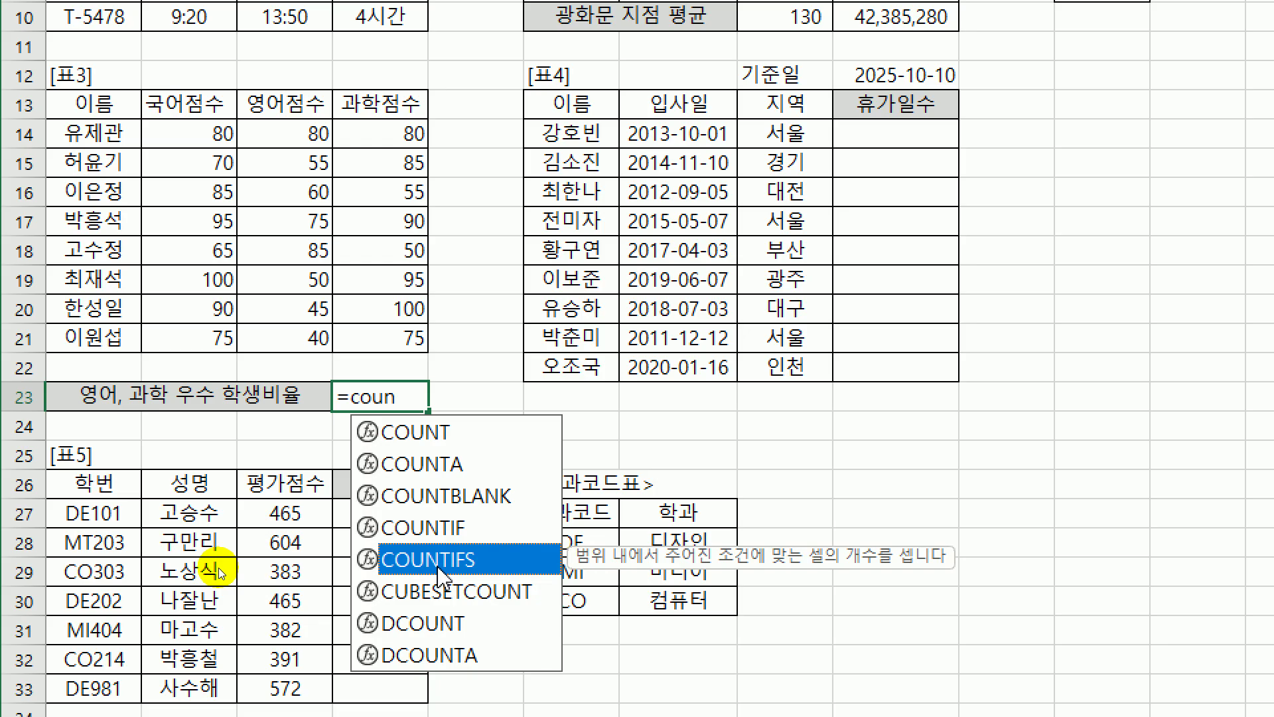
double_click(438, 564)
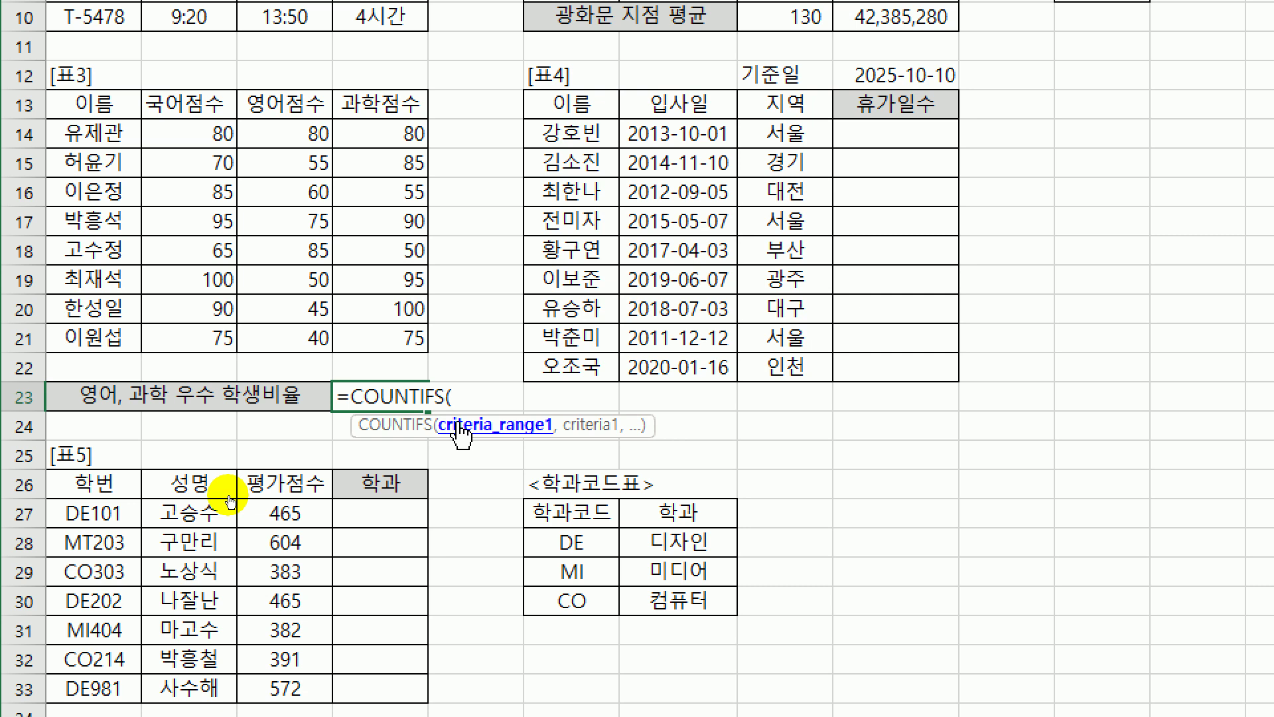
scroll(418, 90, up, 3)
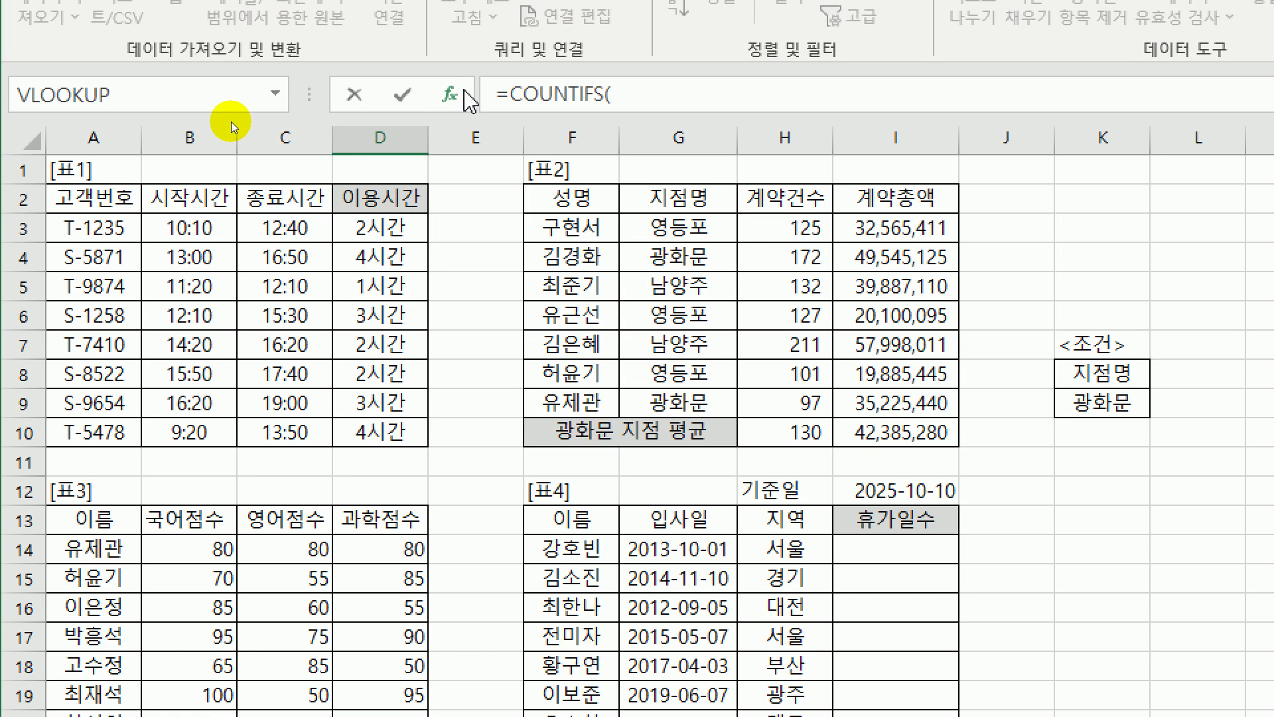
click(452, 94)
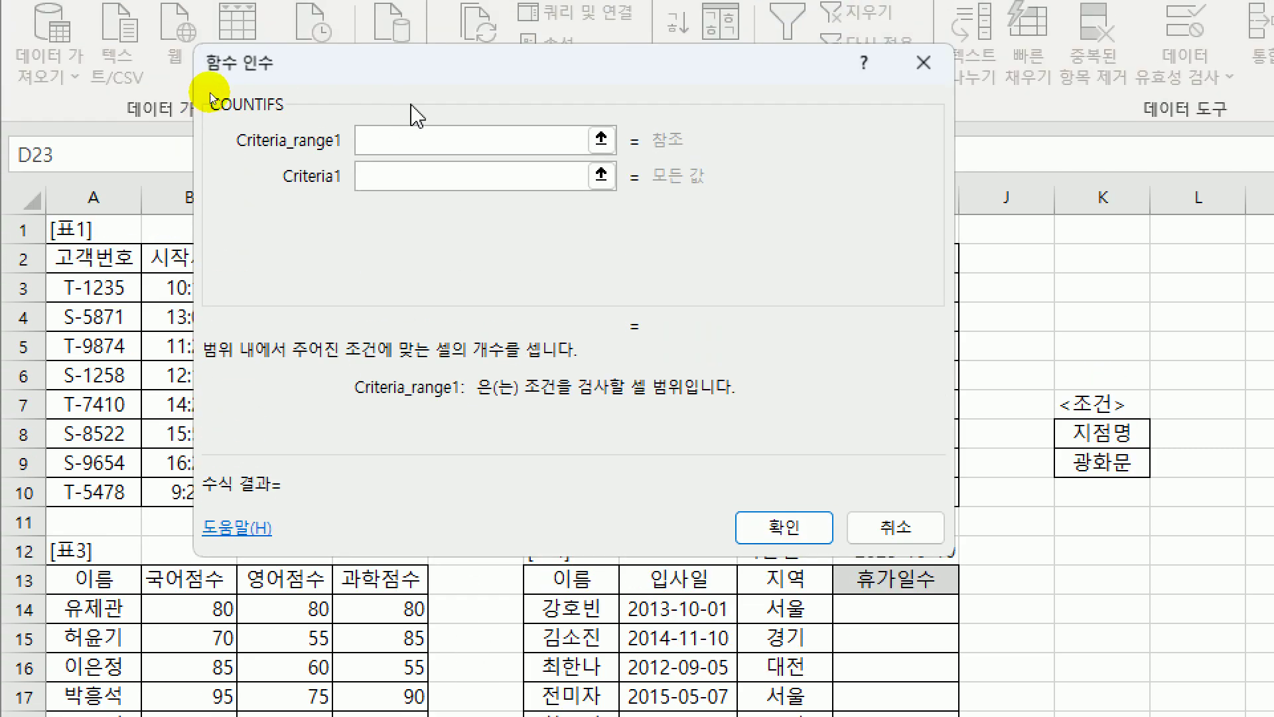
drag(442, 120, 669, 216)
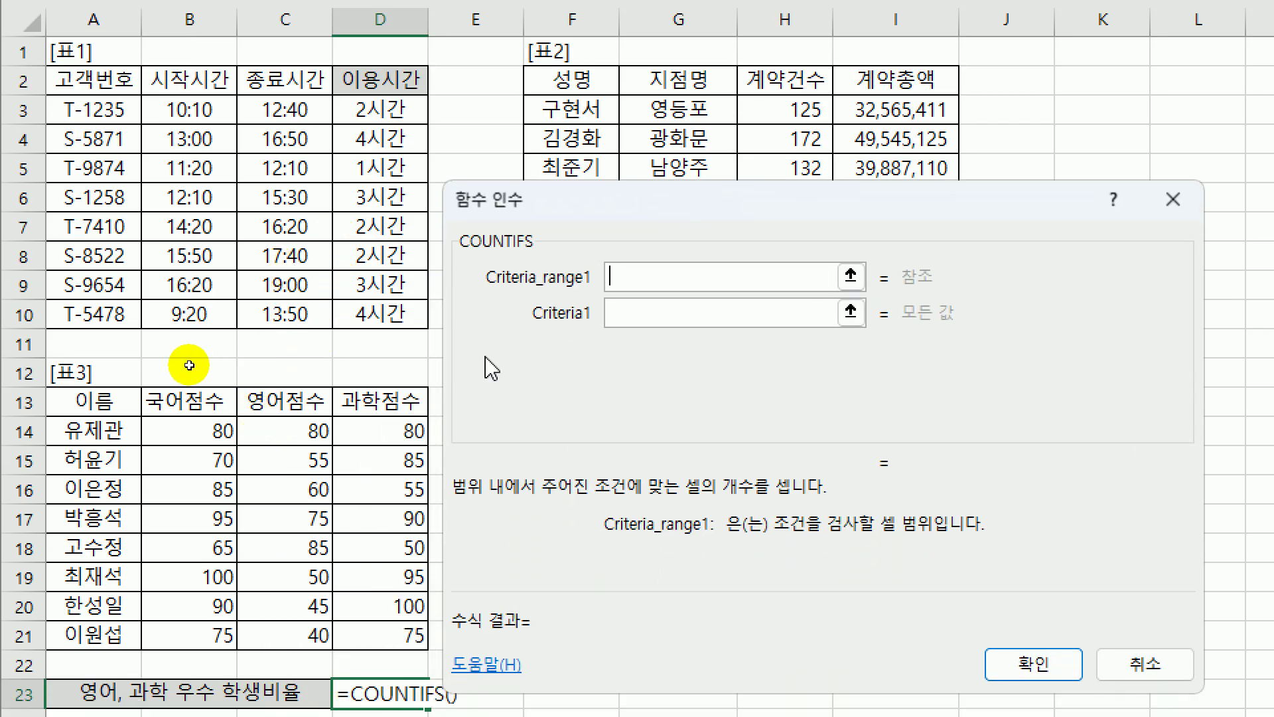
- Complete COUNTIFS with range C14:C21 and criterion >=60, plus range D14:D21 and criterion >=60, and confirm the formula
click(312, 433)
drag(312, 433, 319, 636)
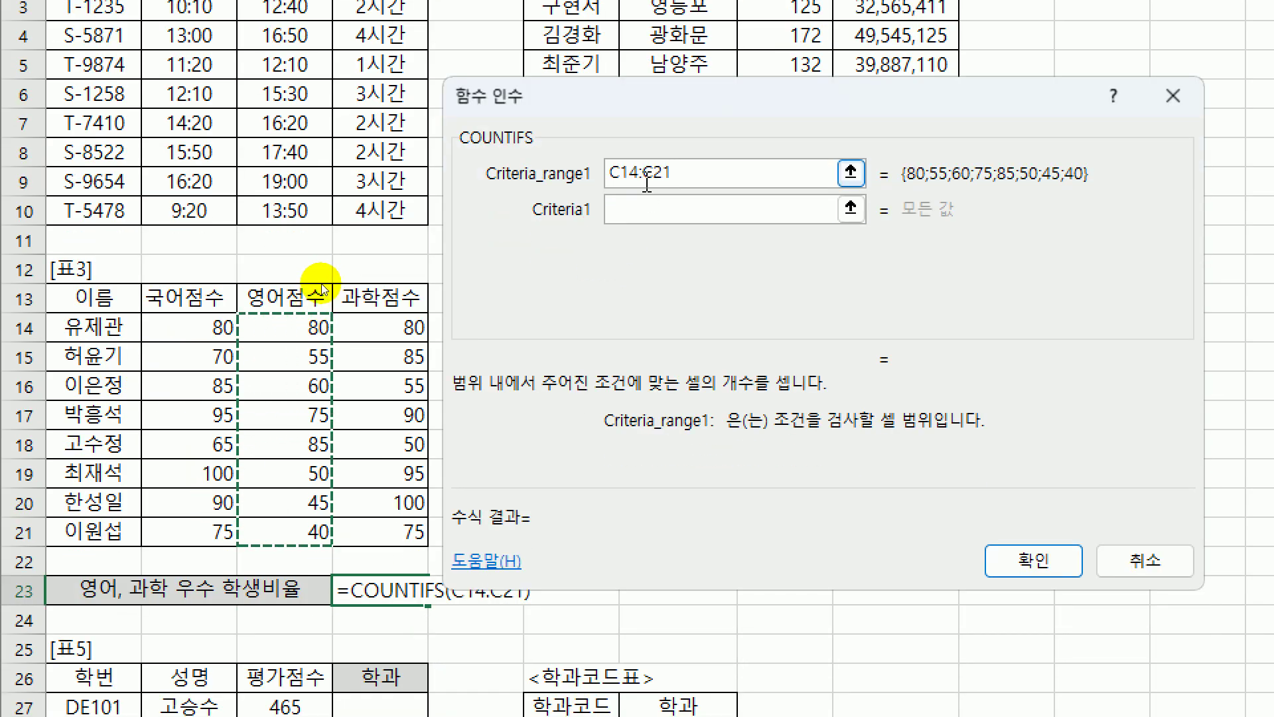
click(640, 207)
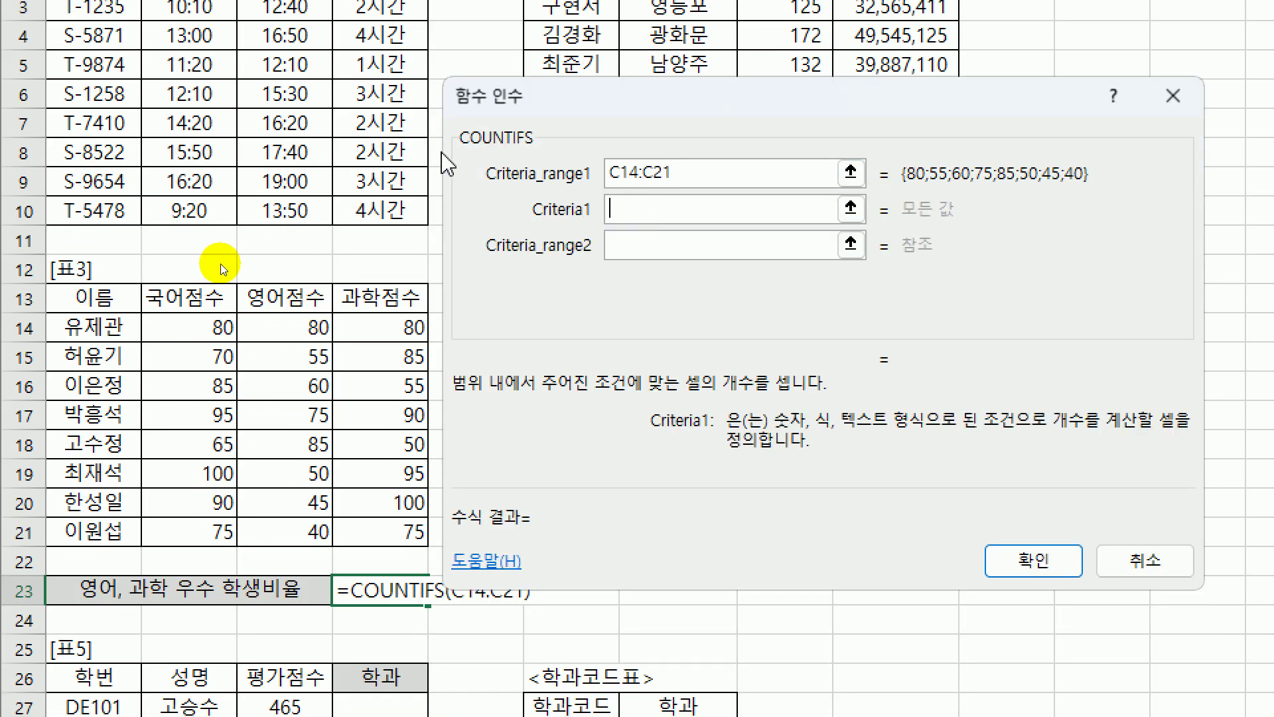
text(>=60)
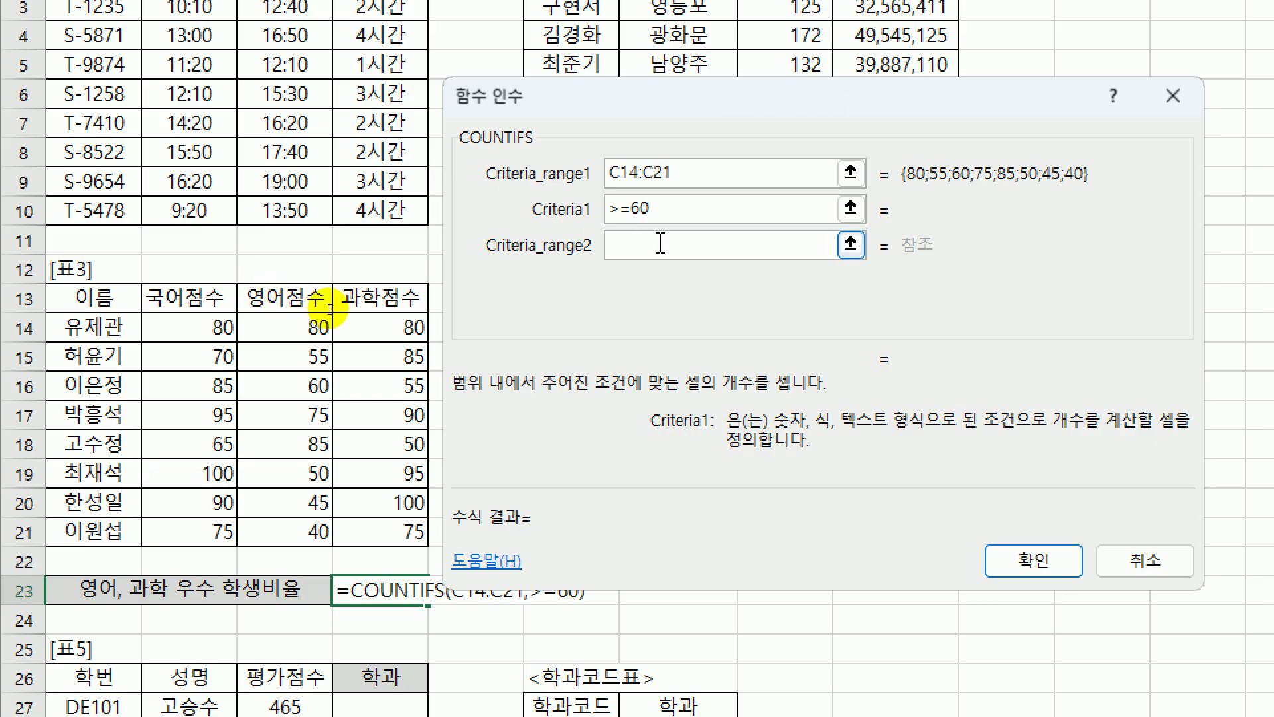
key(Tab)
drag(378, 329, 406, 543)
key(Tab)
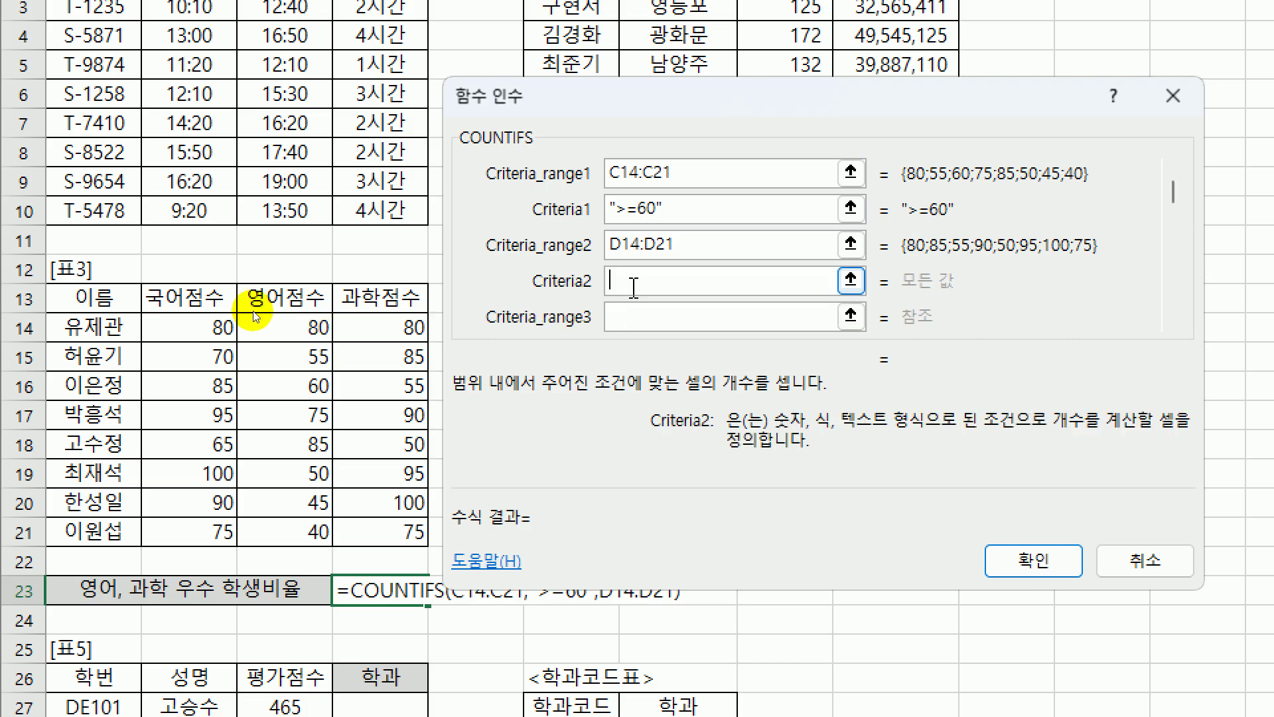
text(>=60)
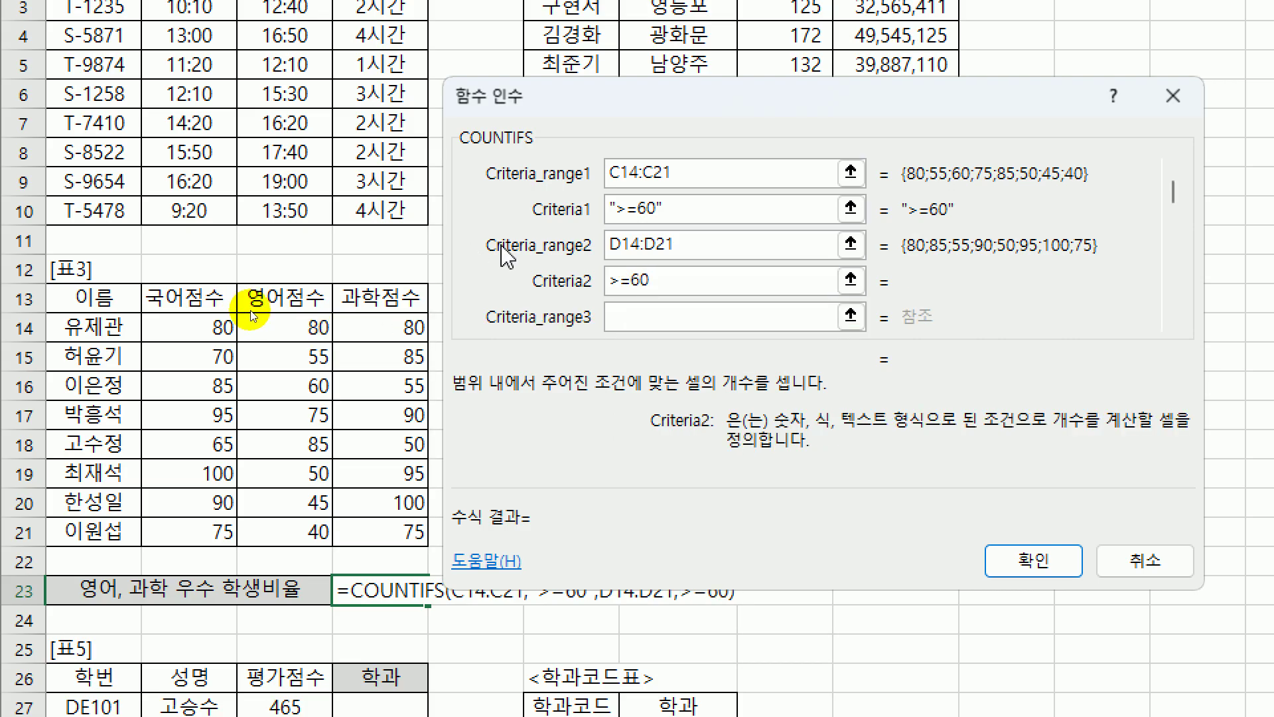
click(1008, 567)
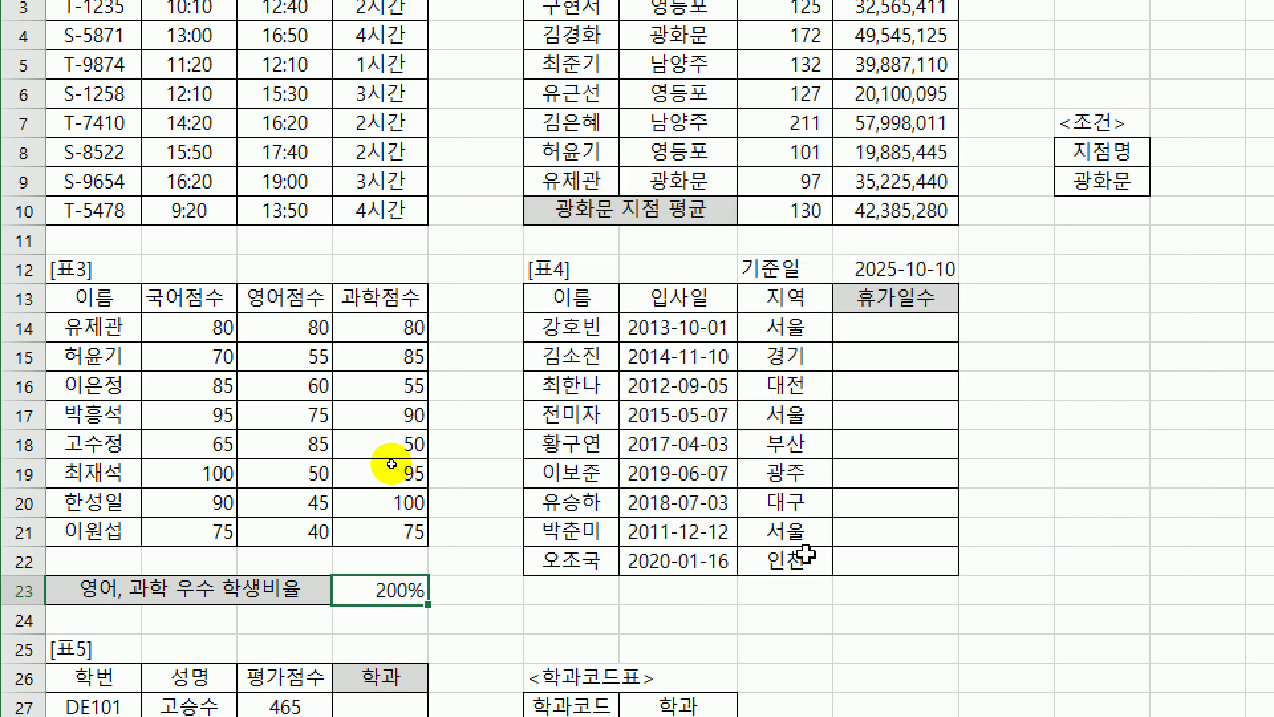
- Extend the D23 formula by dividing the COUNTIFS result by COUNTA(A14:A21)
double_click(406, 596)
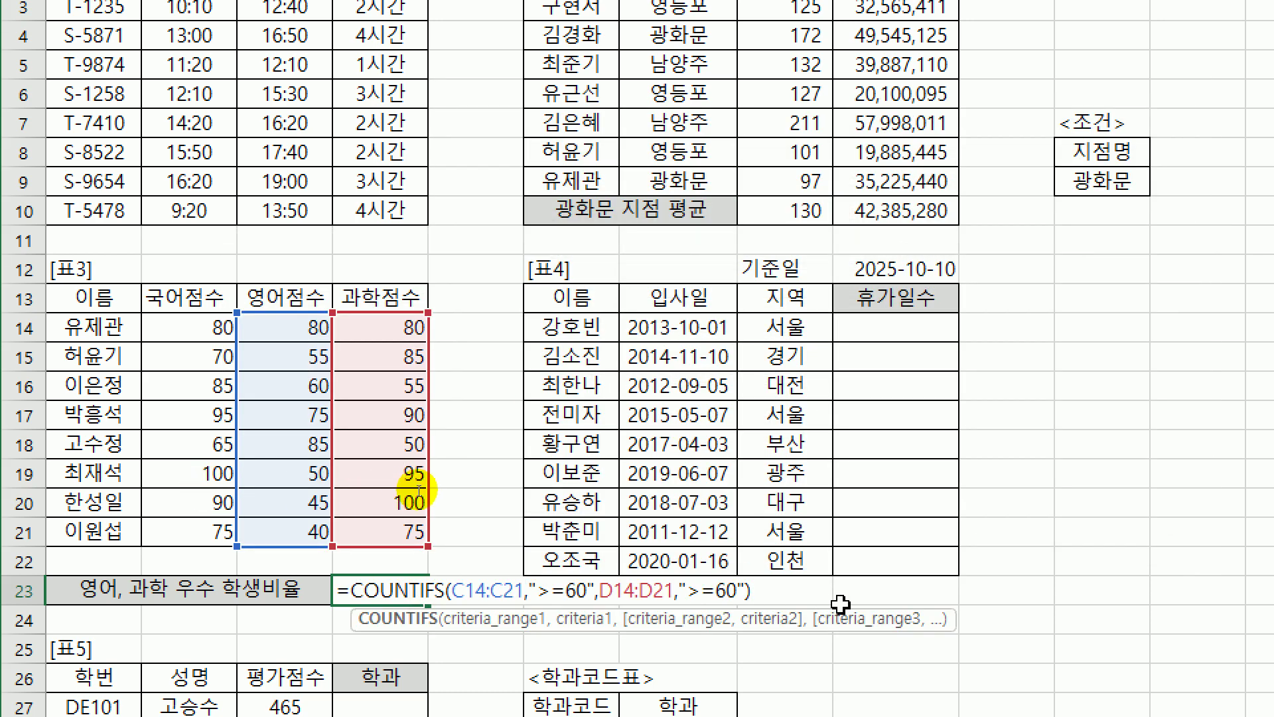
click(767, 594)
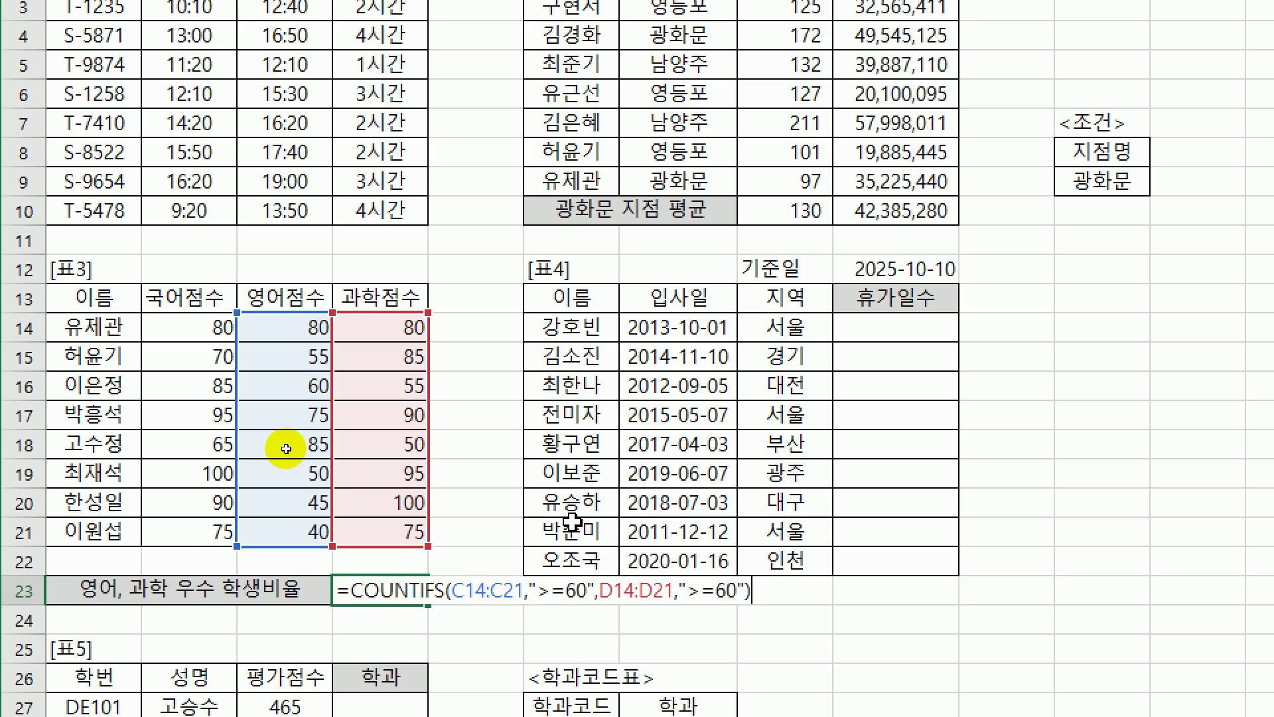
text(/count)
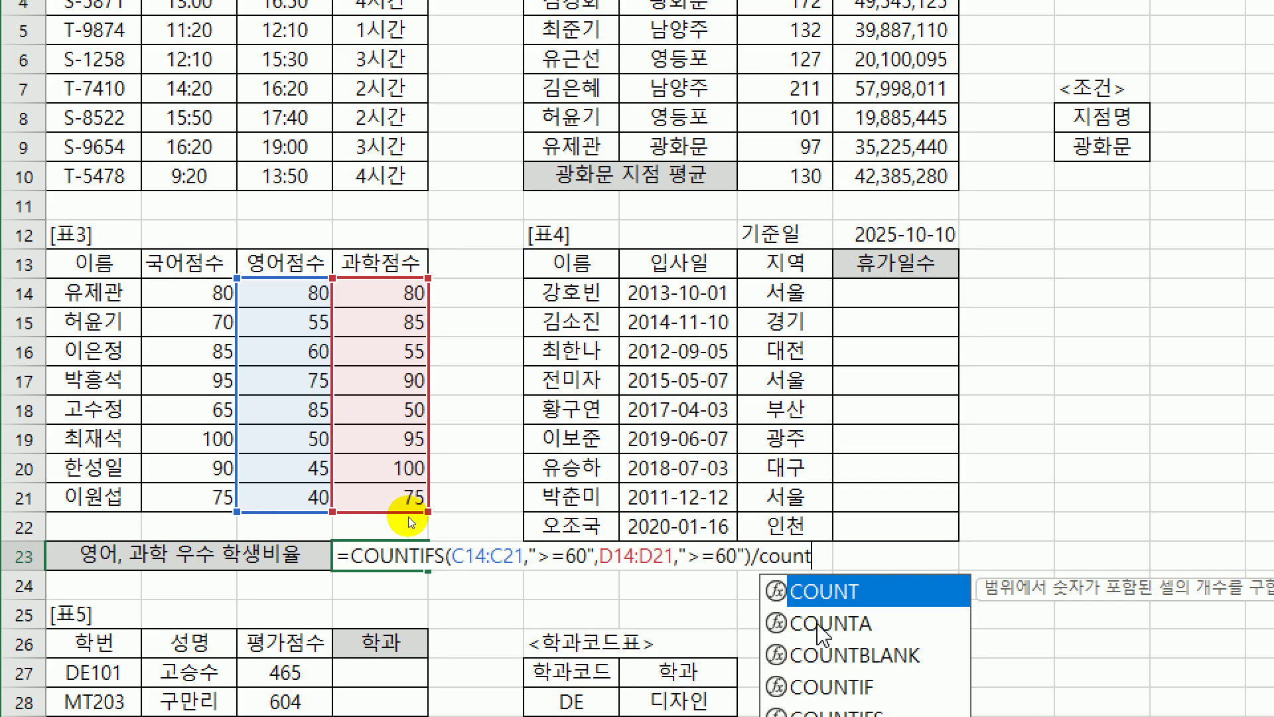
click(822, 624)
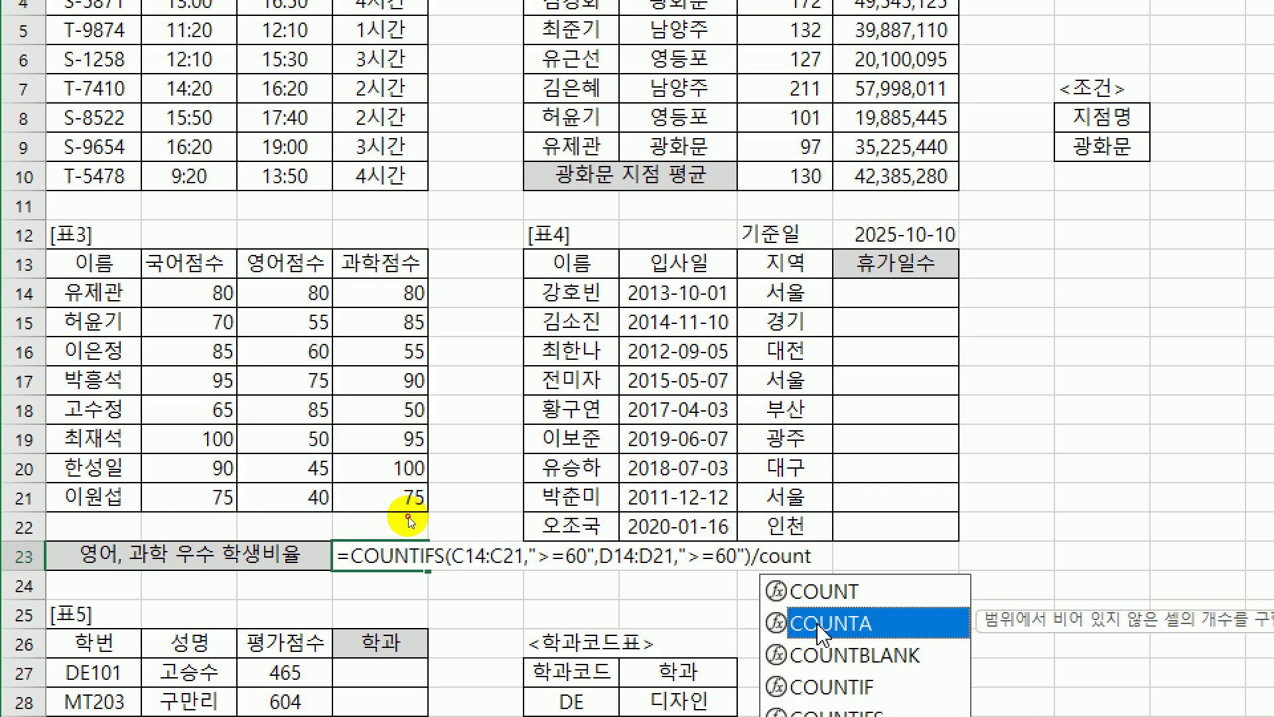
double_click(821, 624)
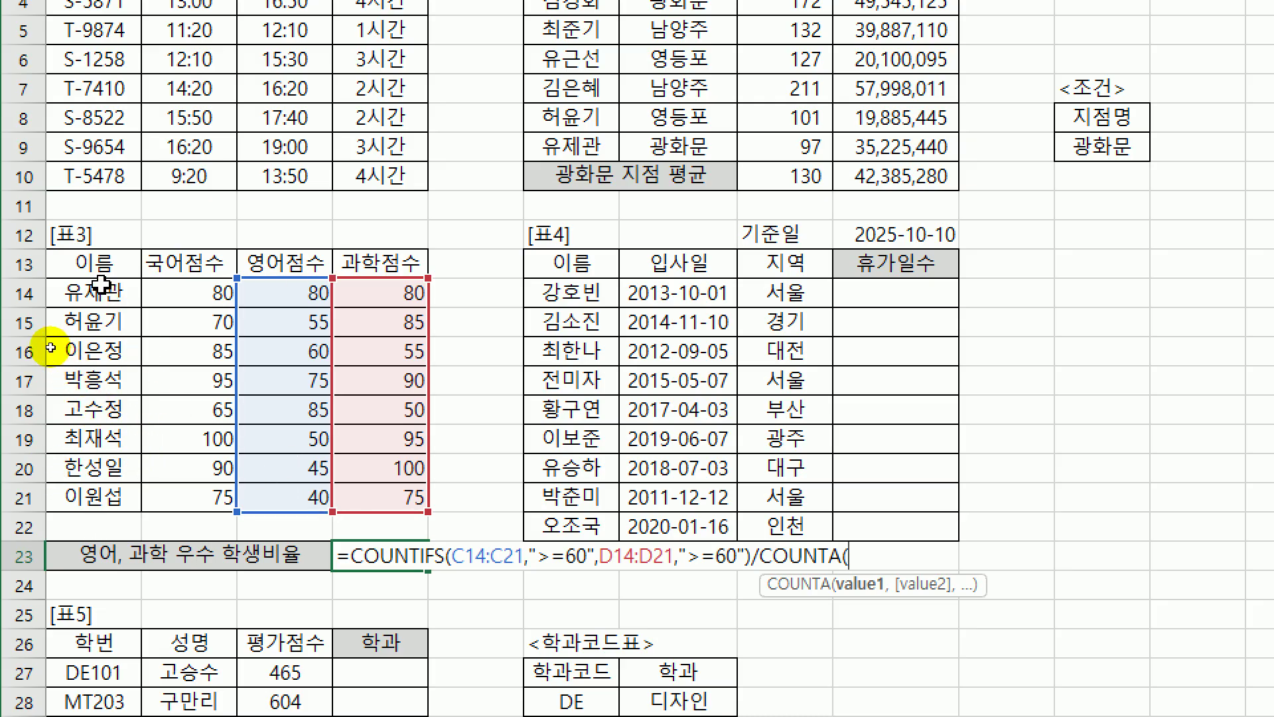
drag(100, 292, 87, 491)
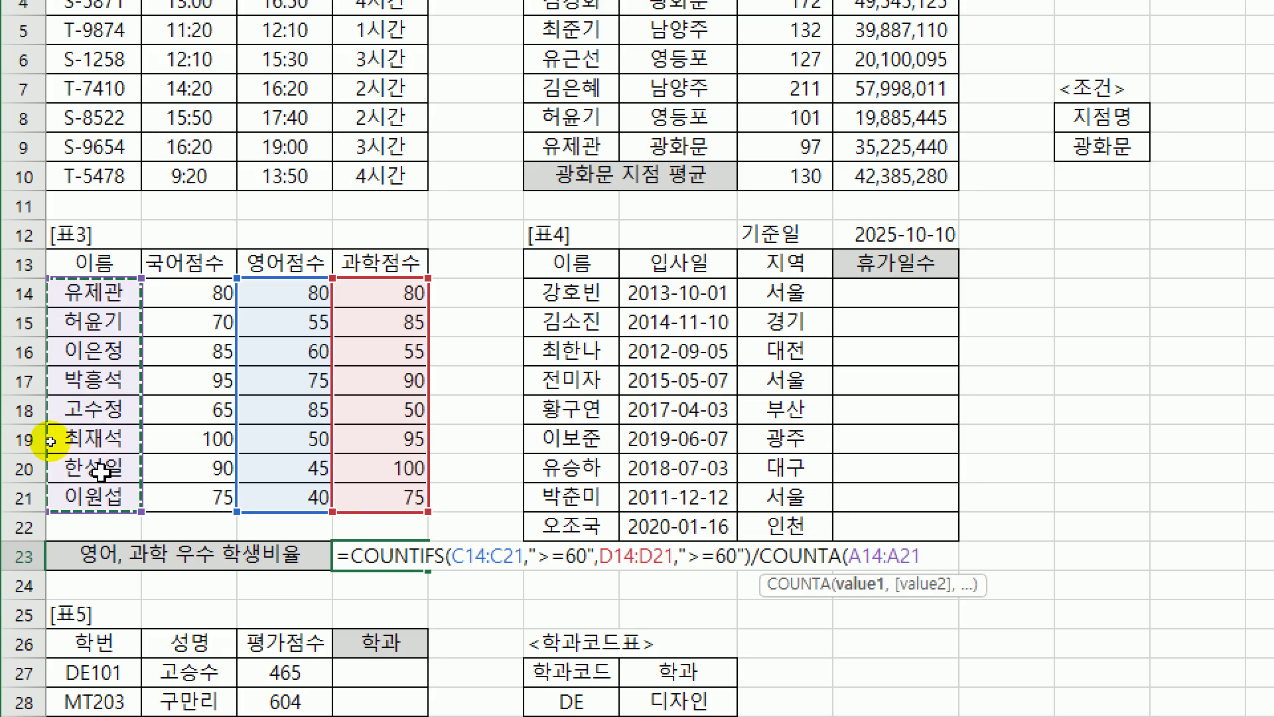
text())
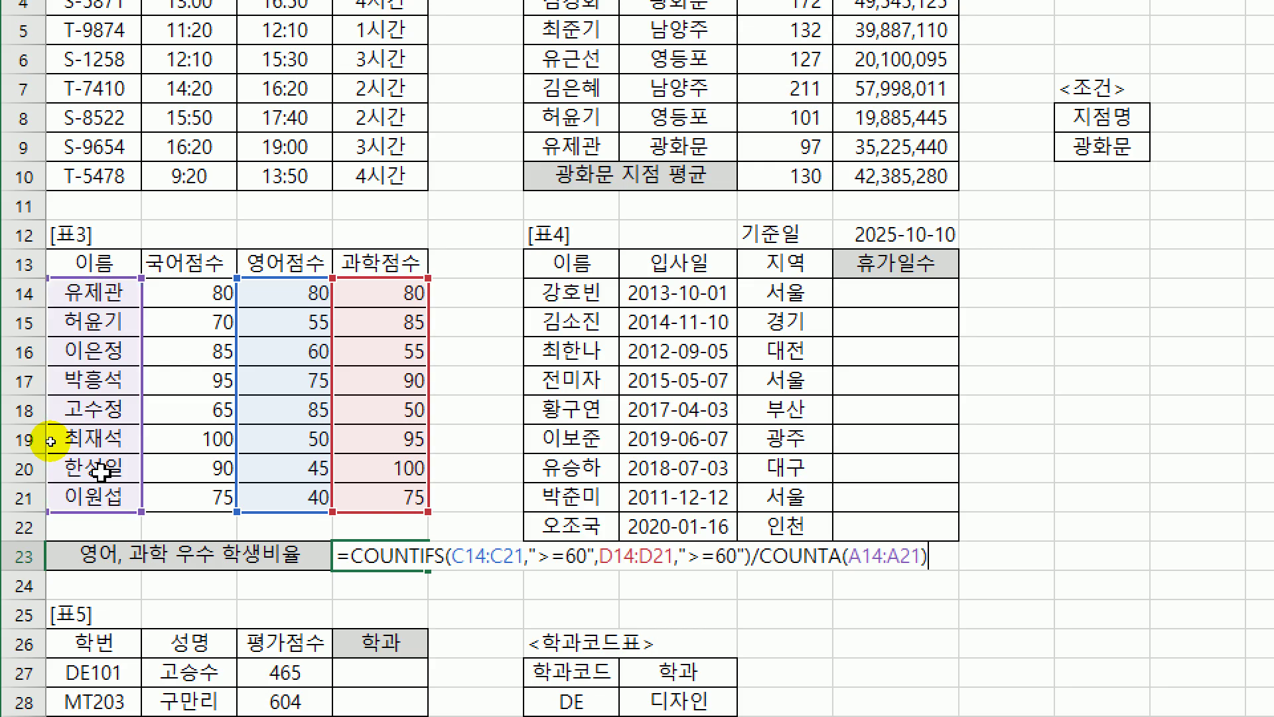
key(Return)
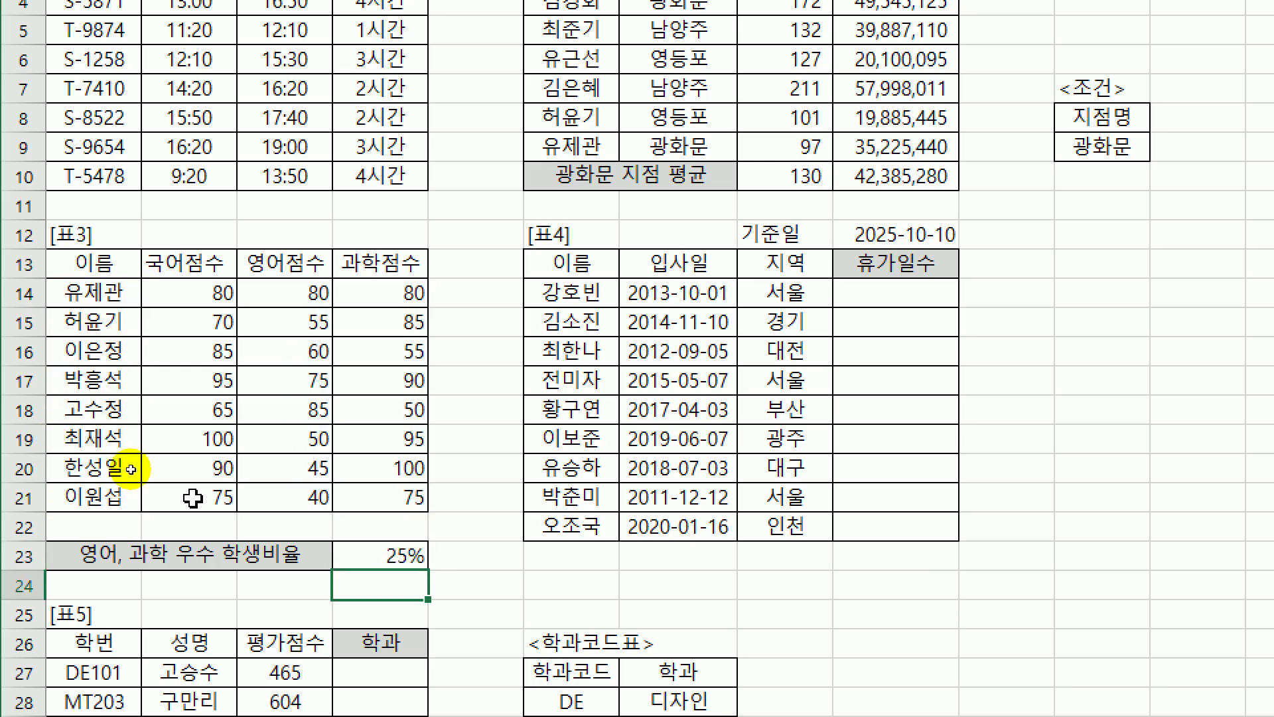
click(365, 556)
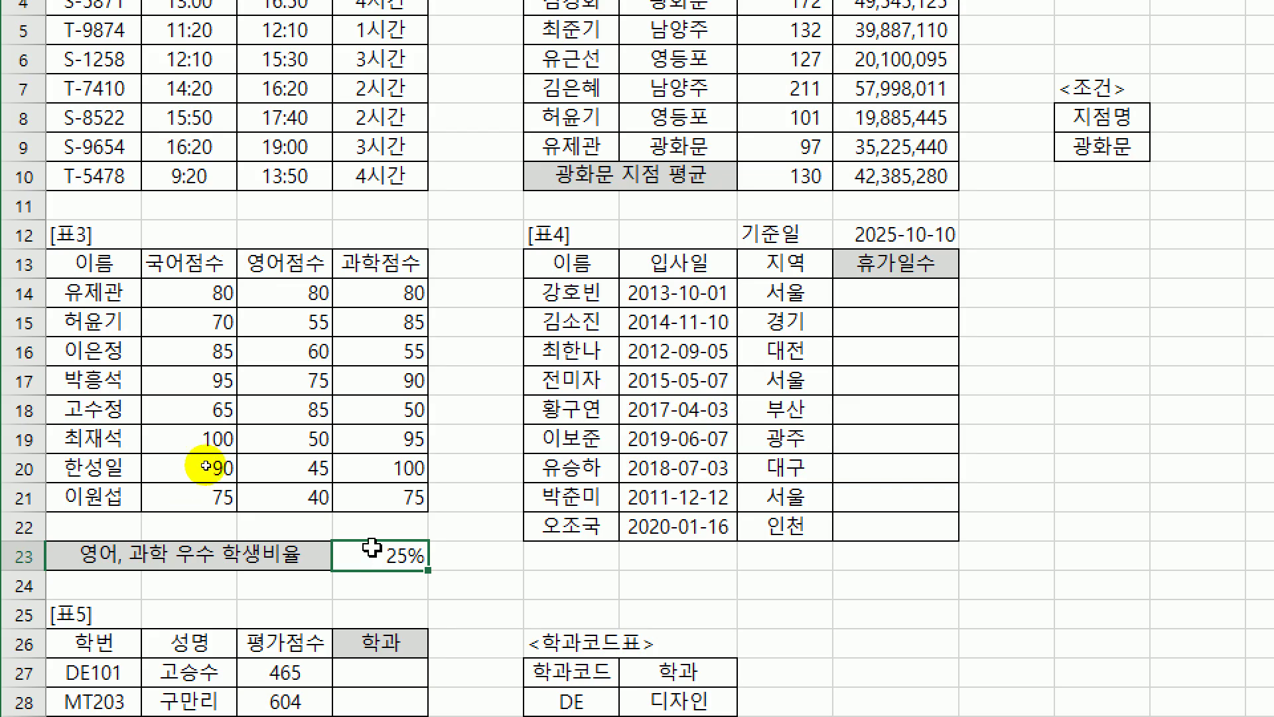
- Examine the 기준일 cell and the 입사일 and 지역 columns of [표4], ending on the first 휴가일수 cell, I14
click(876, 298)
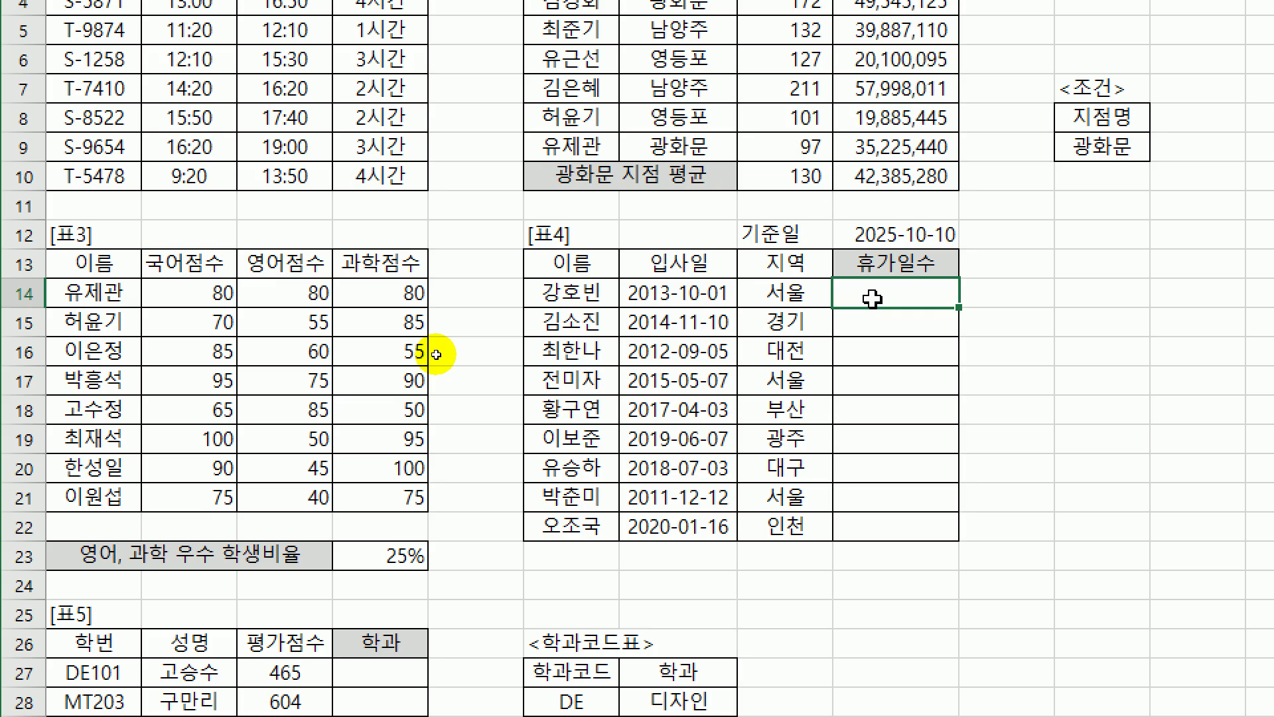
click(889, 239)
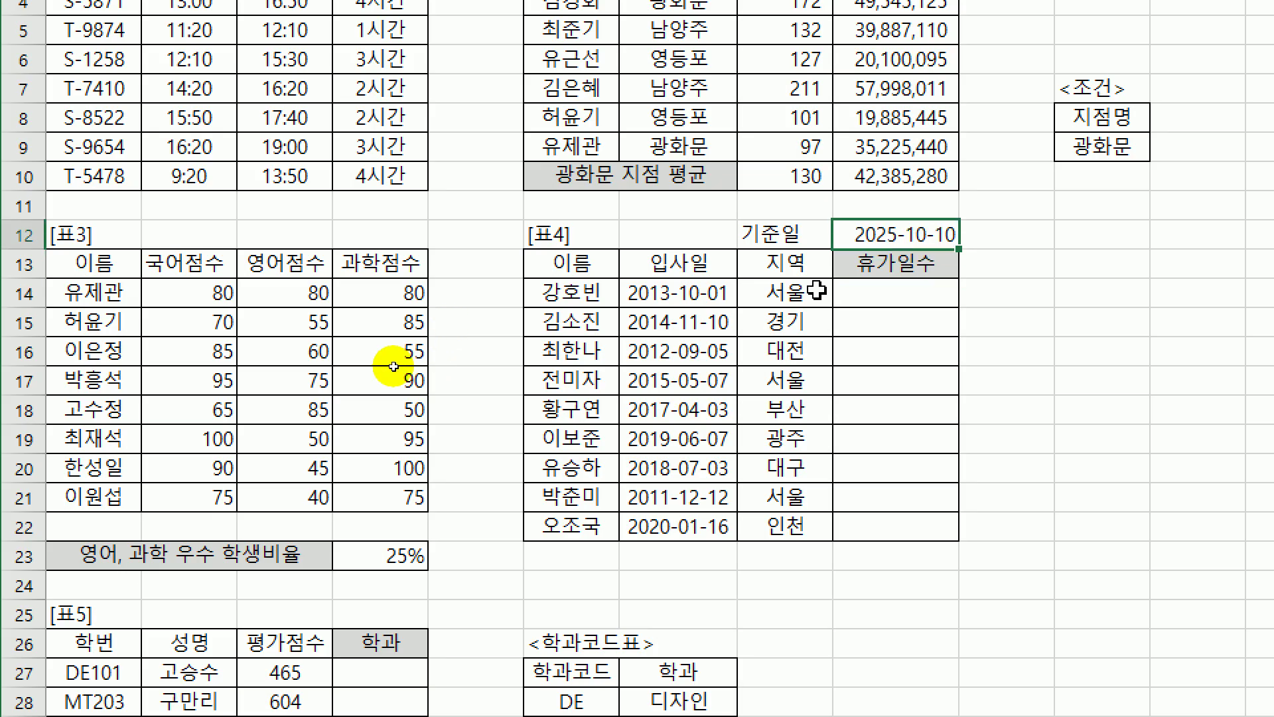
drag(702, 293, 714, 517)
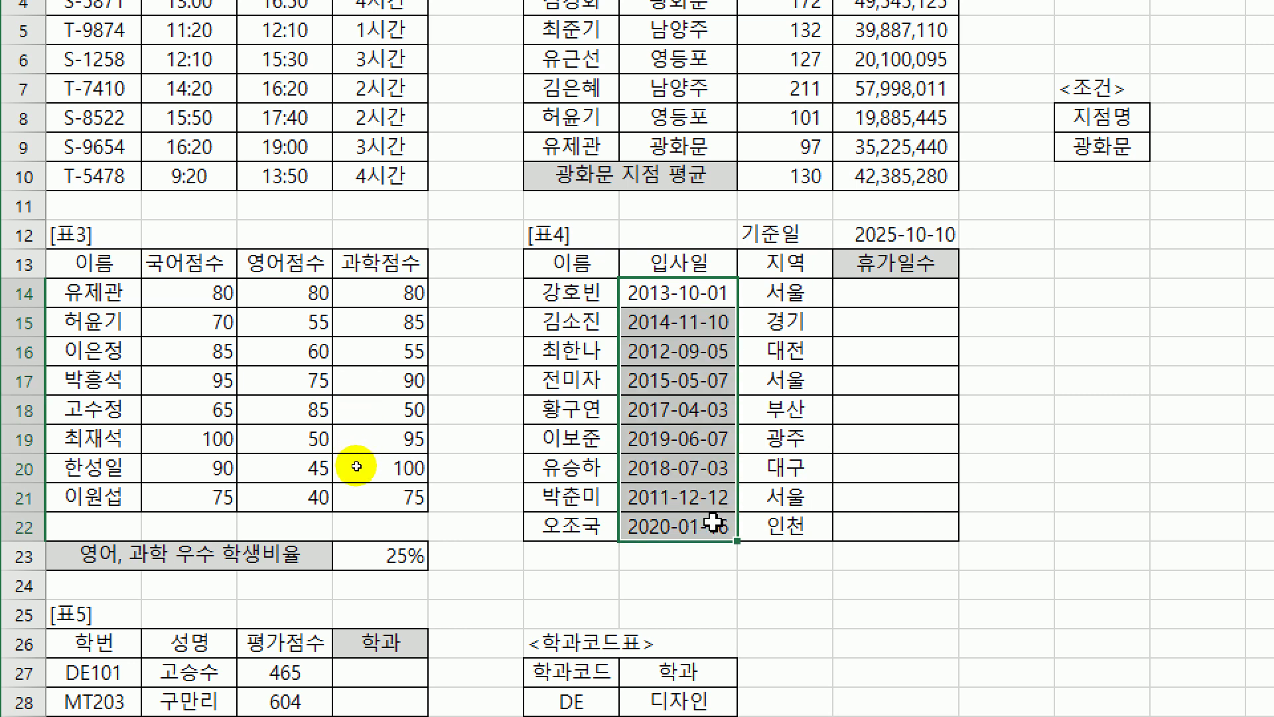
click(903, 297)
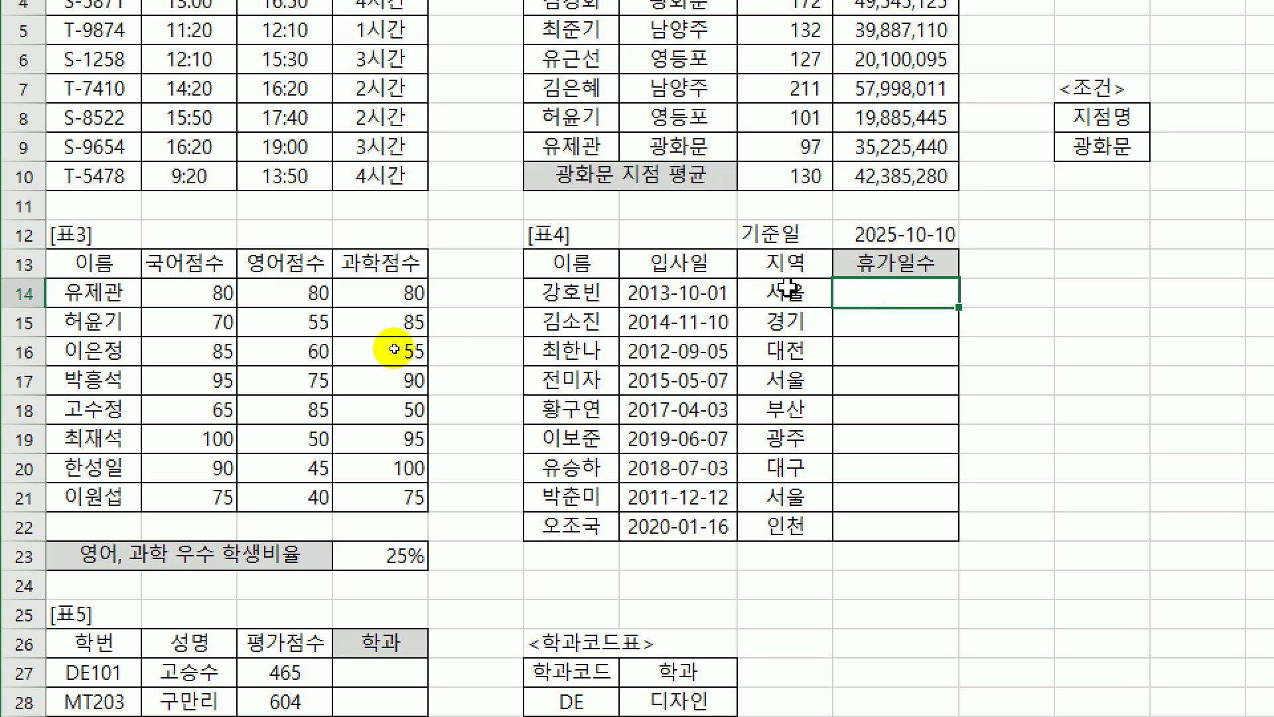
drag(793, 290, 807, 539)
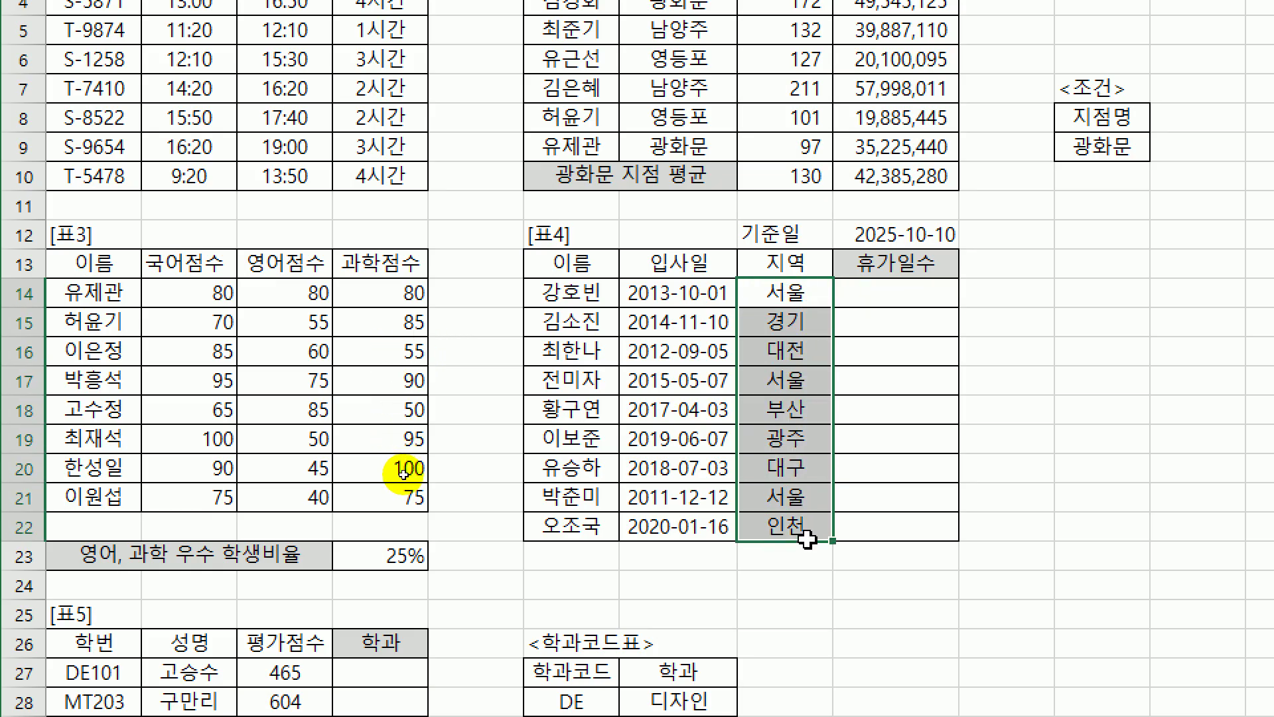
click(911, 286)
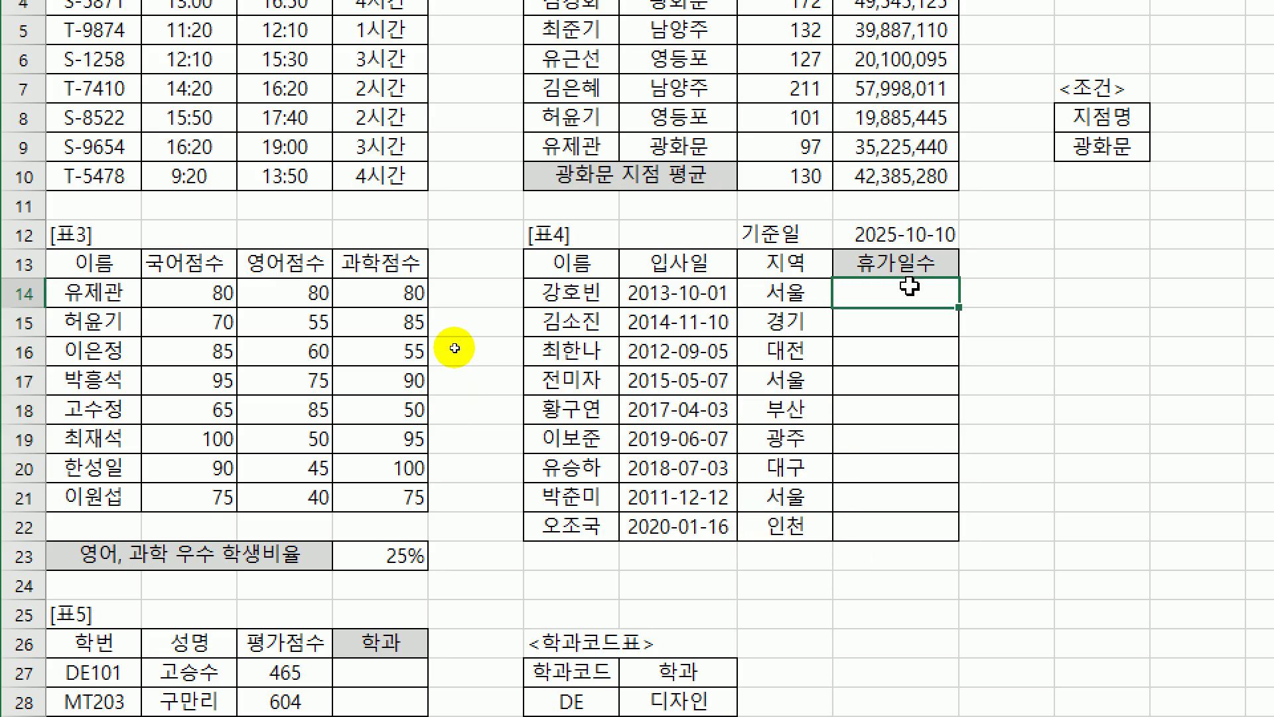
- Start the 휴가일수 formula in I14 with the year of the 기준일 as an absolute reference, =YEAR($I$12), followed by a minus sign
click(915, 237)
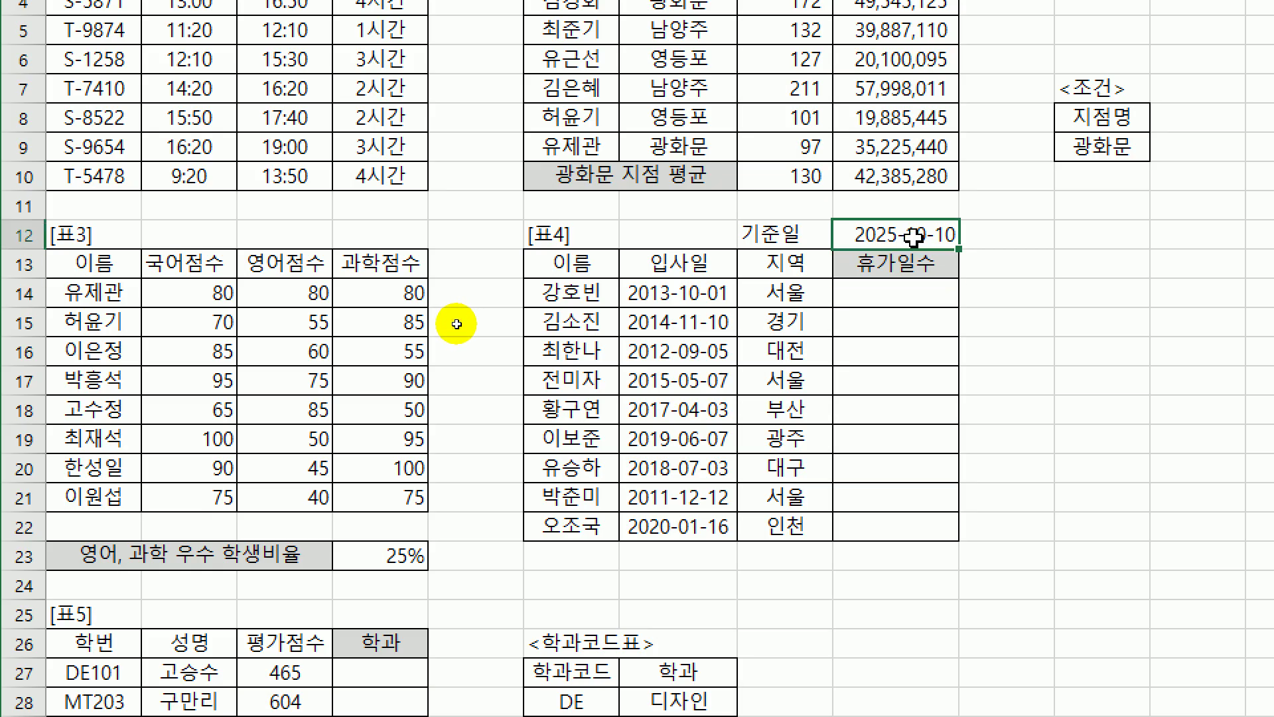
click(682, 302)
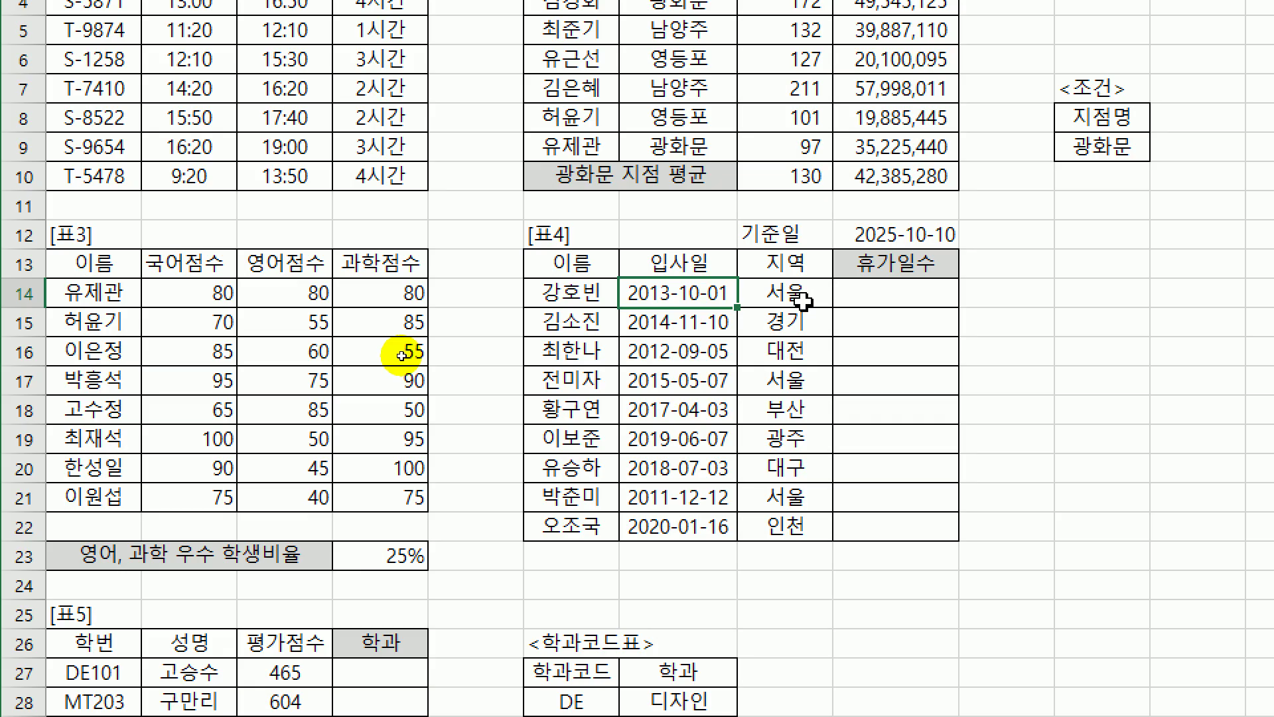
click(879, 298)
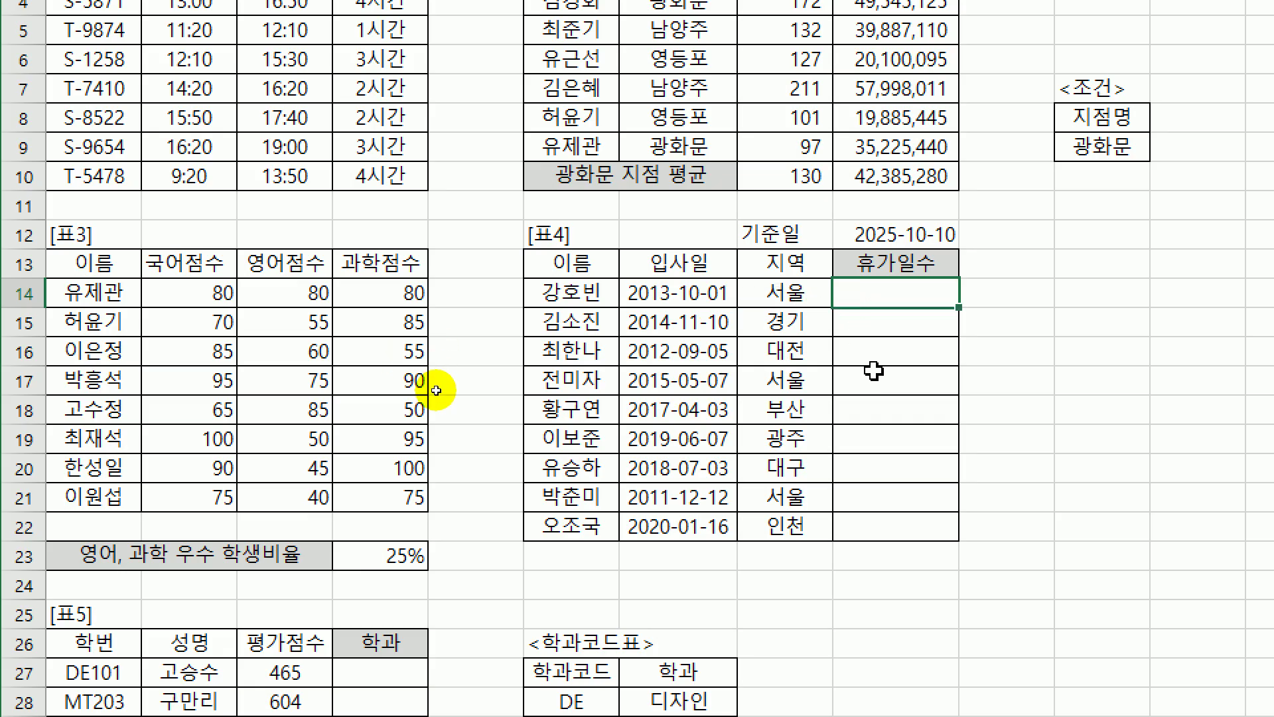
text(=)
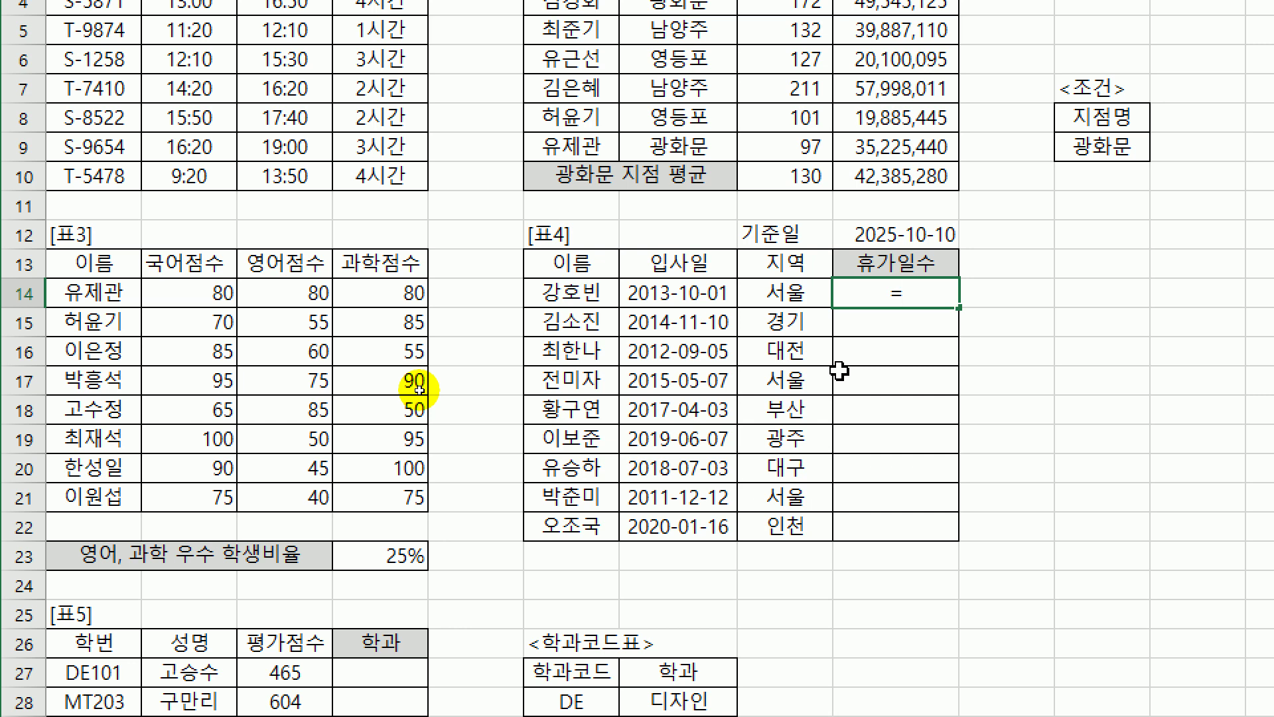
text(y)
key(Tab)
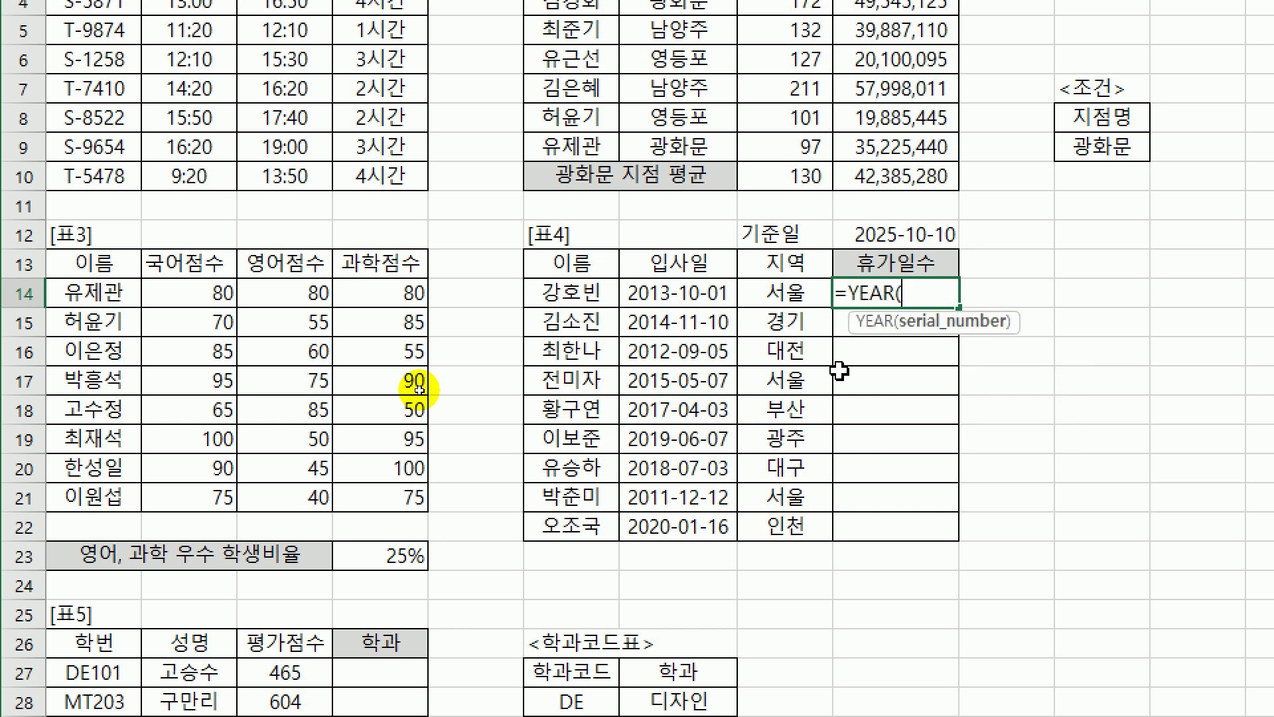
click(888, 238)
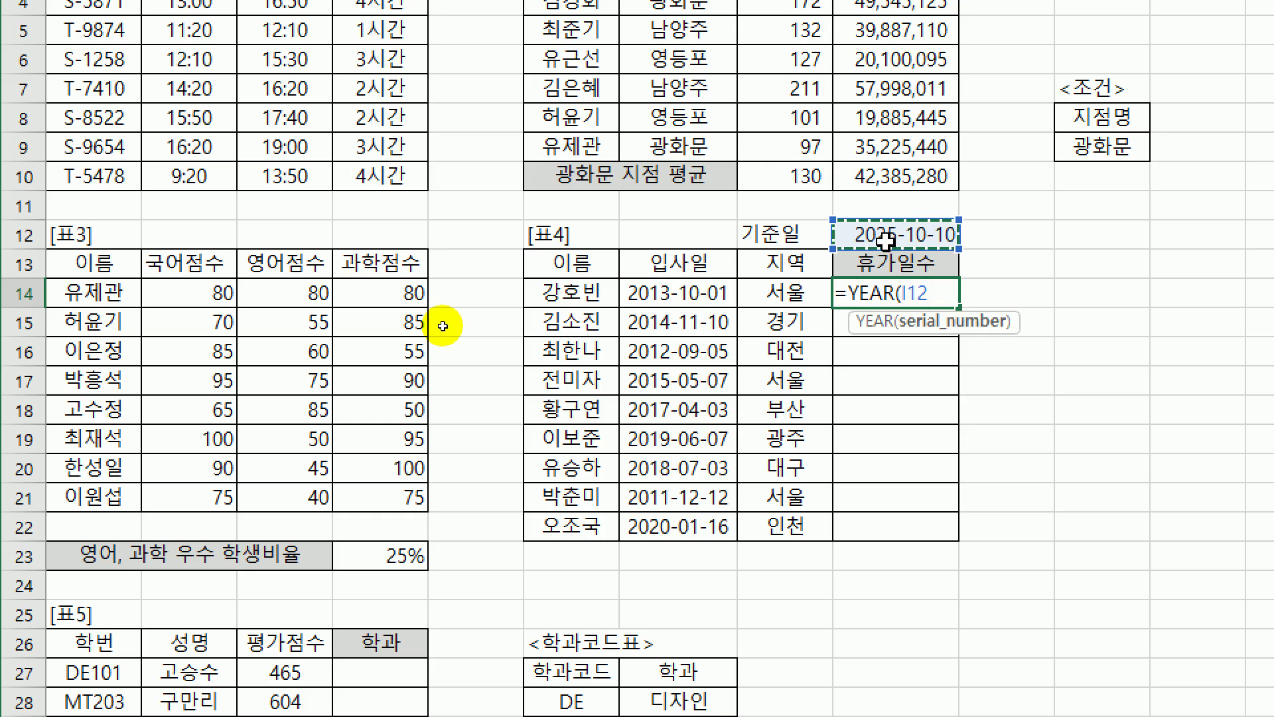
key(F4)
text(_)
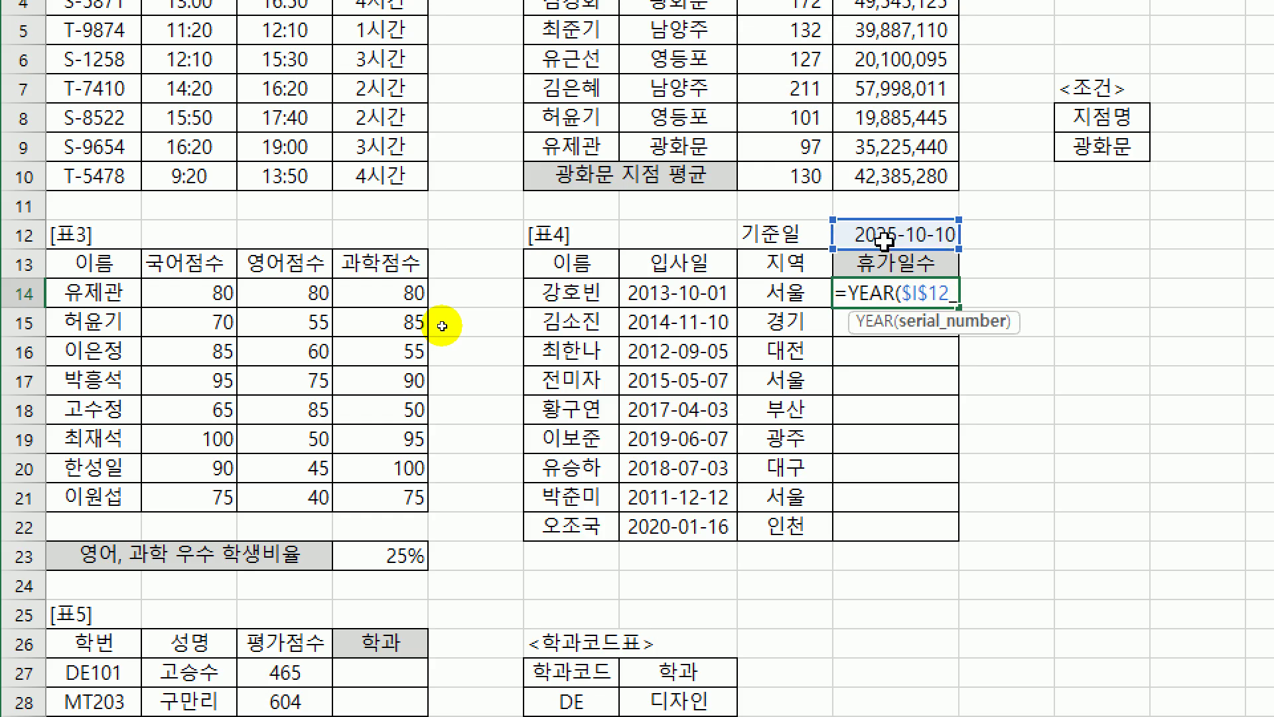
text()-)
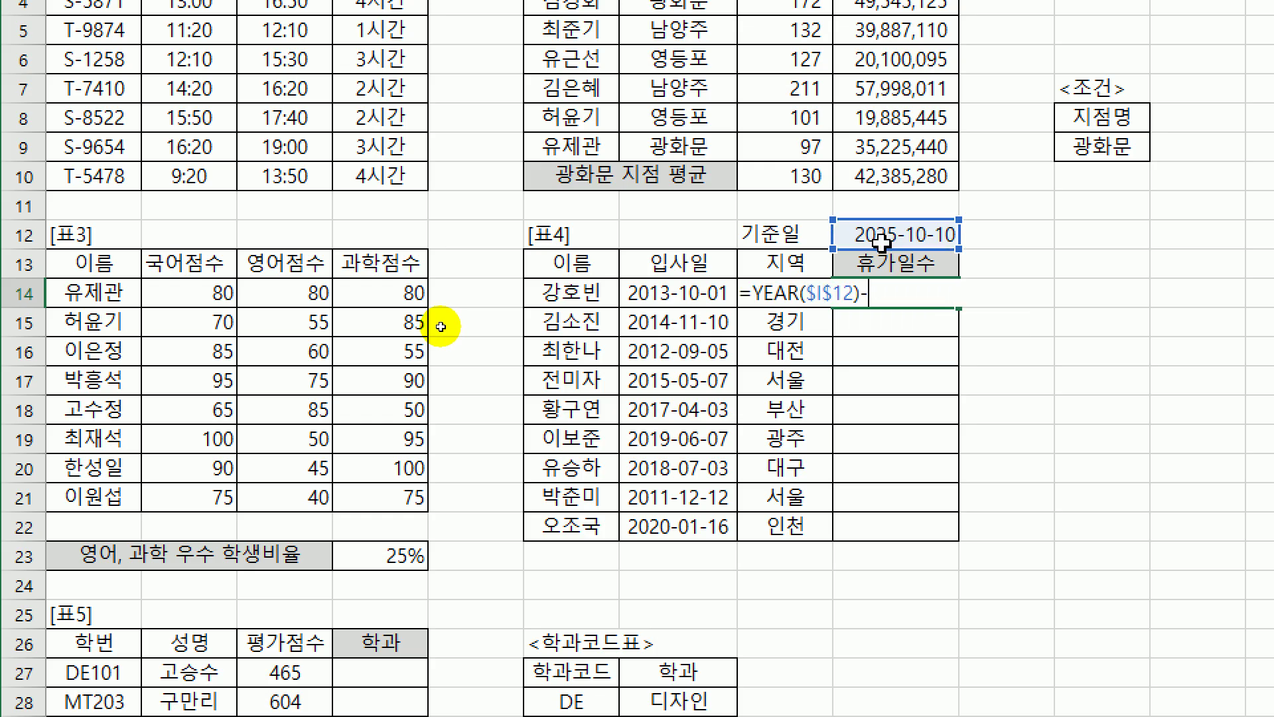
- Complete the subtraction in I14 with the year of the 입사일, YEAR(G14), and confirm the formula
text(Y)
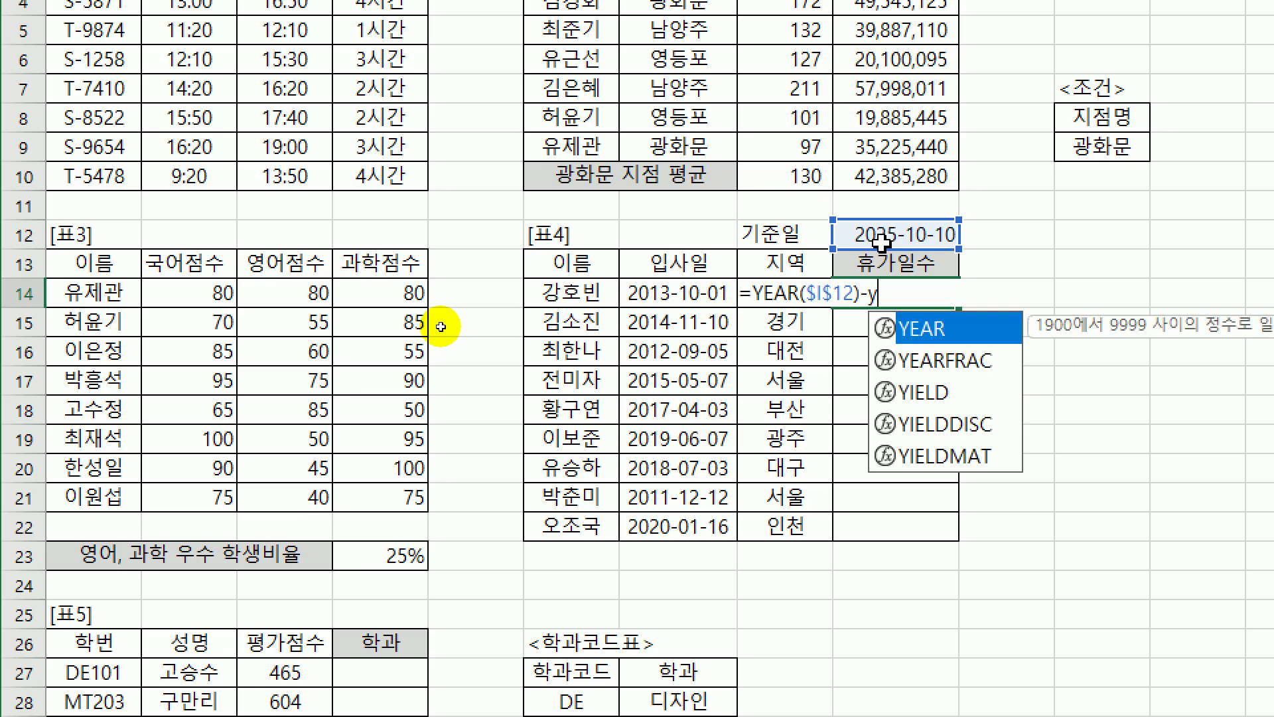
key(Tab)
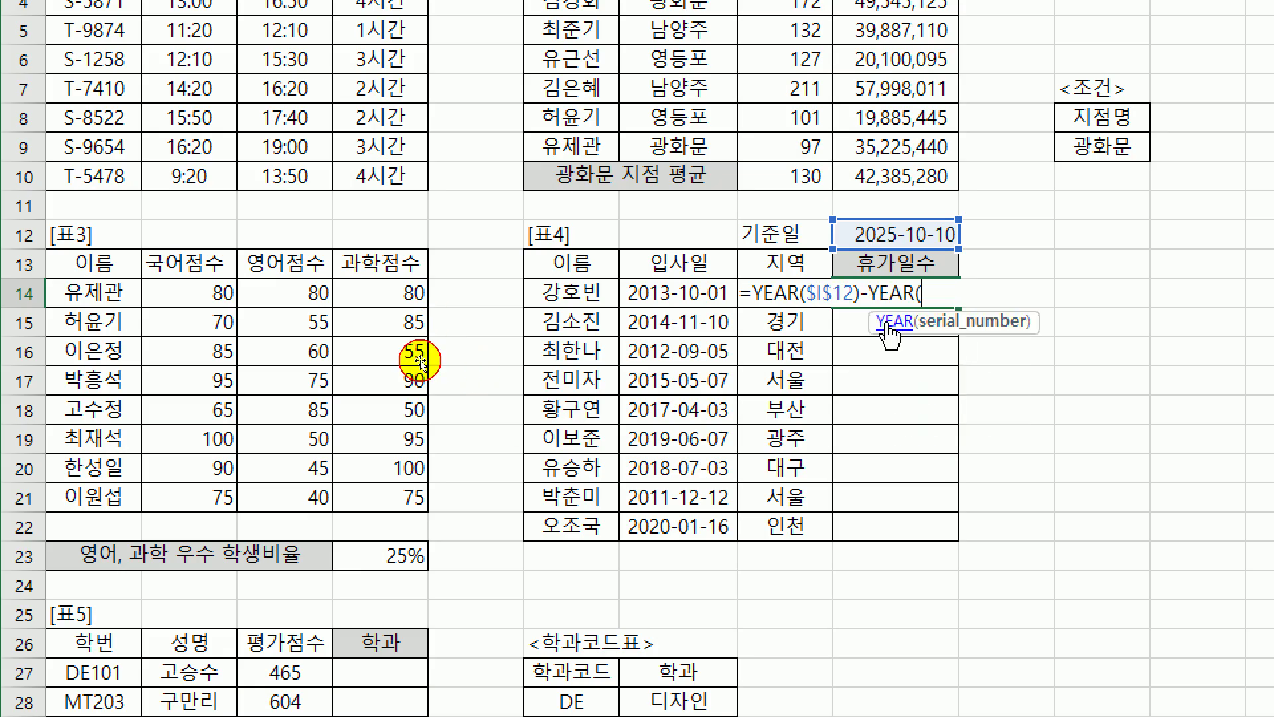
click(726, 288)
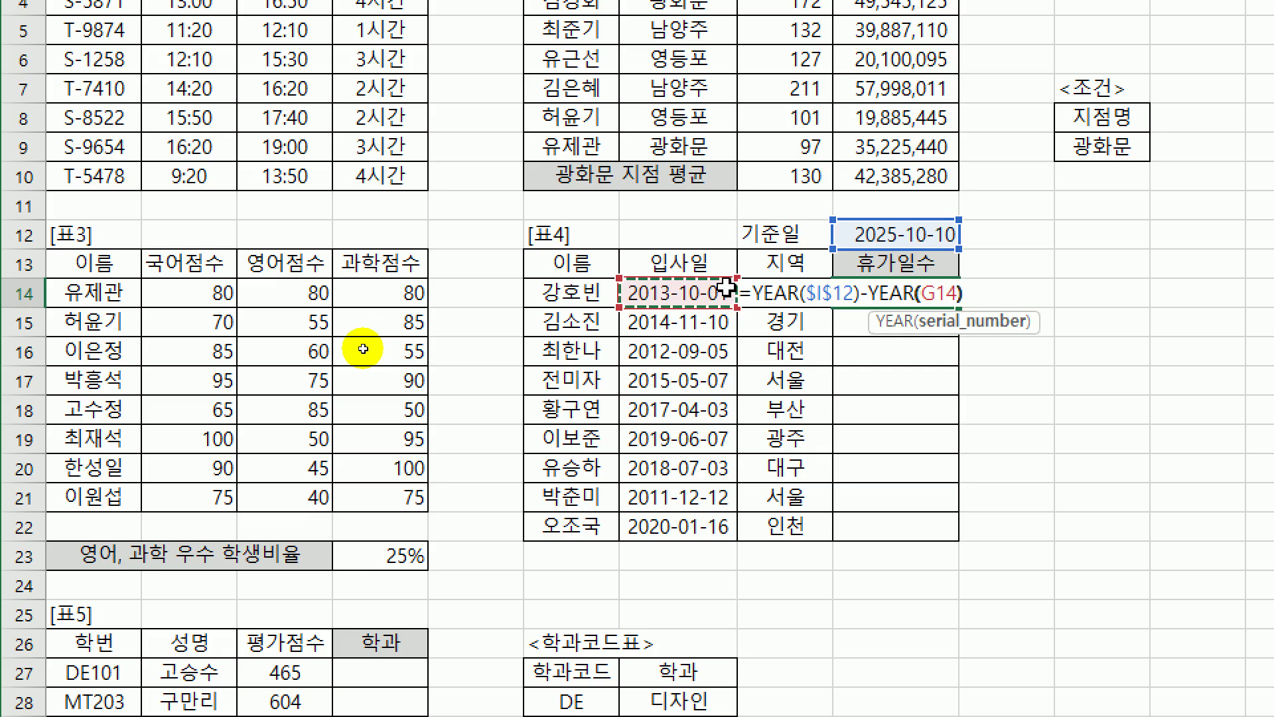
text())
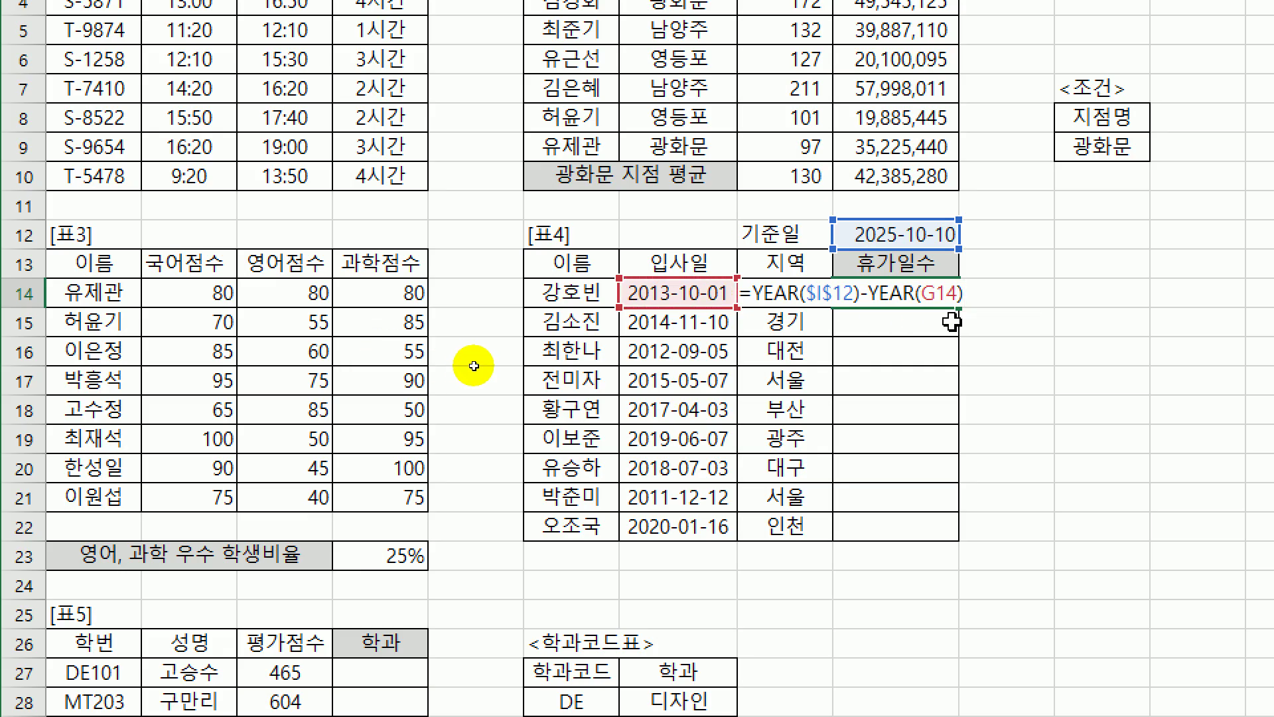
key(Return)
key(Up)
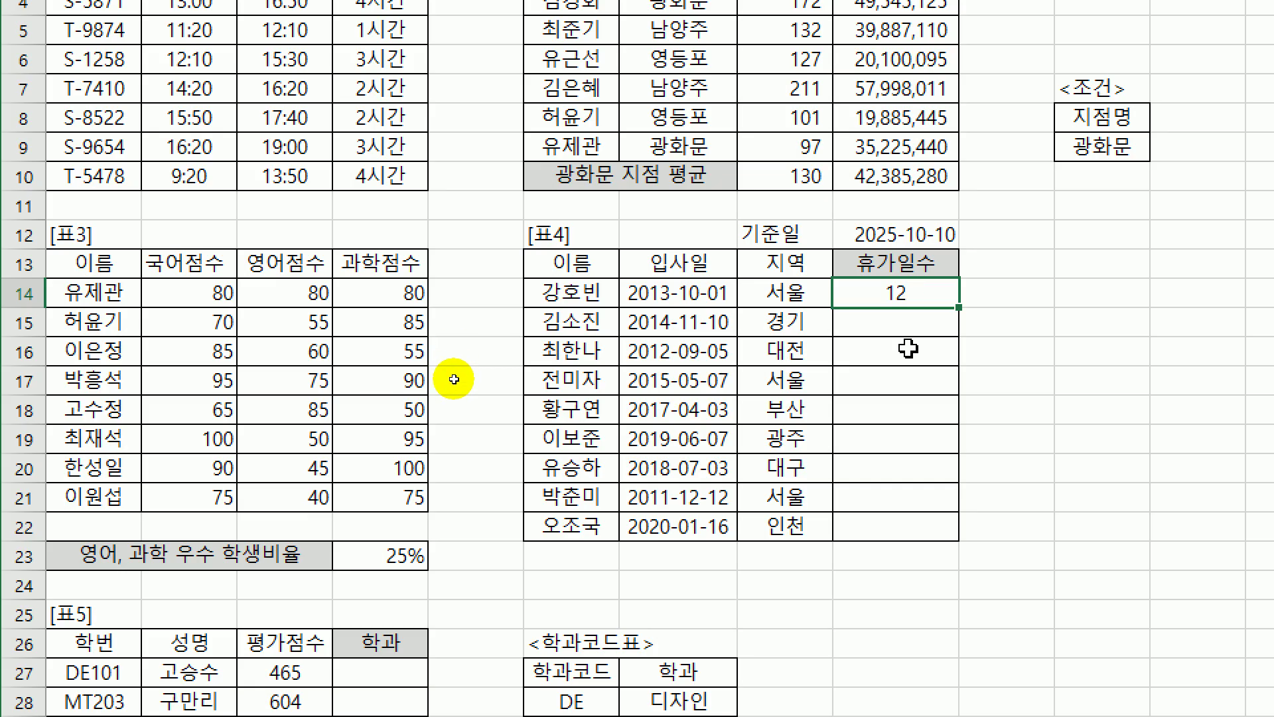
- Enclose the year difference in I14 in parentheses and multiply it by 3
double_click(889, 294)
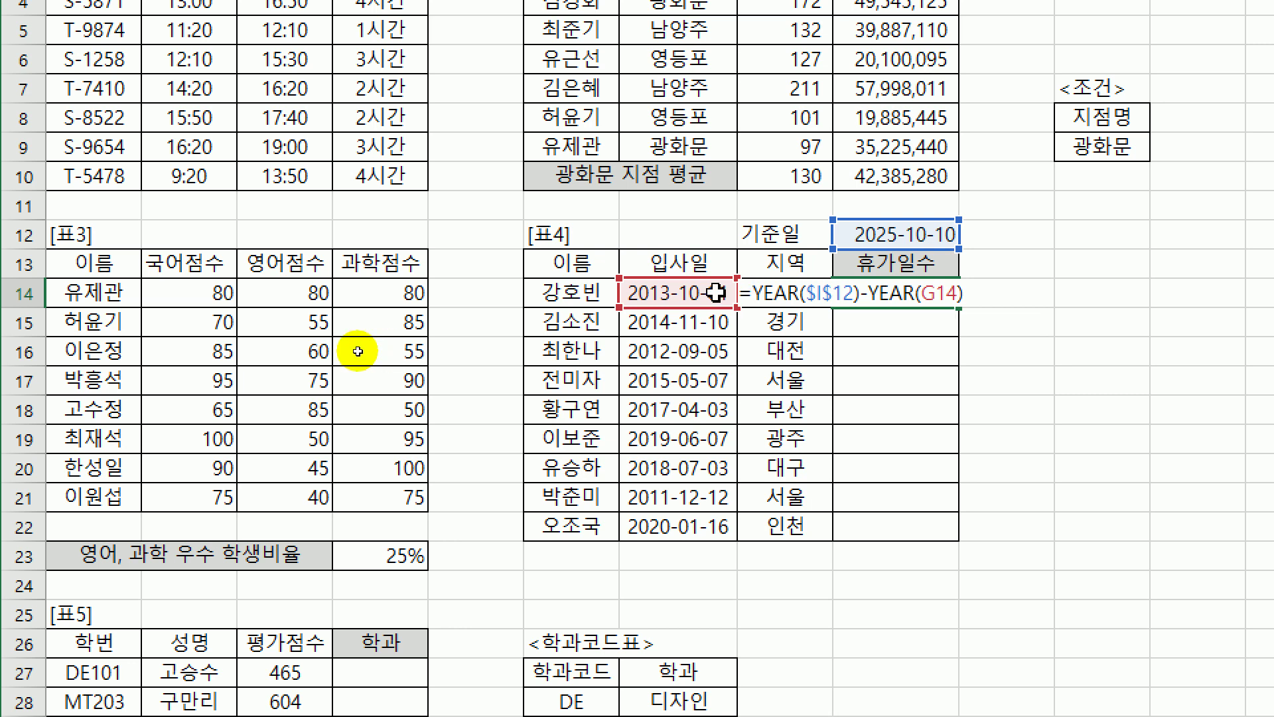
text(()
text()*)
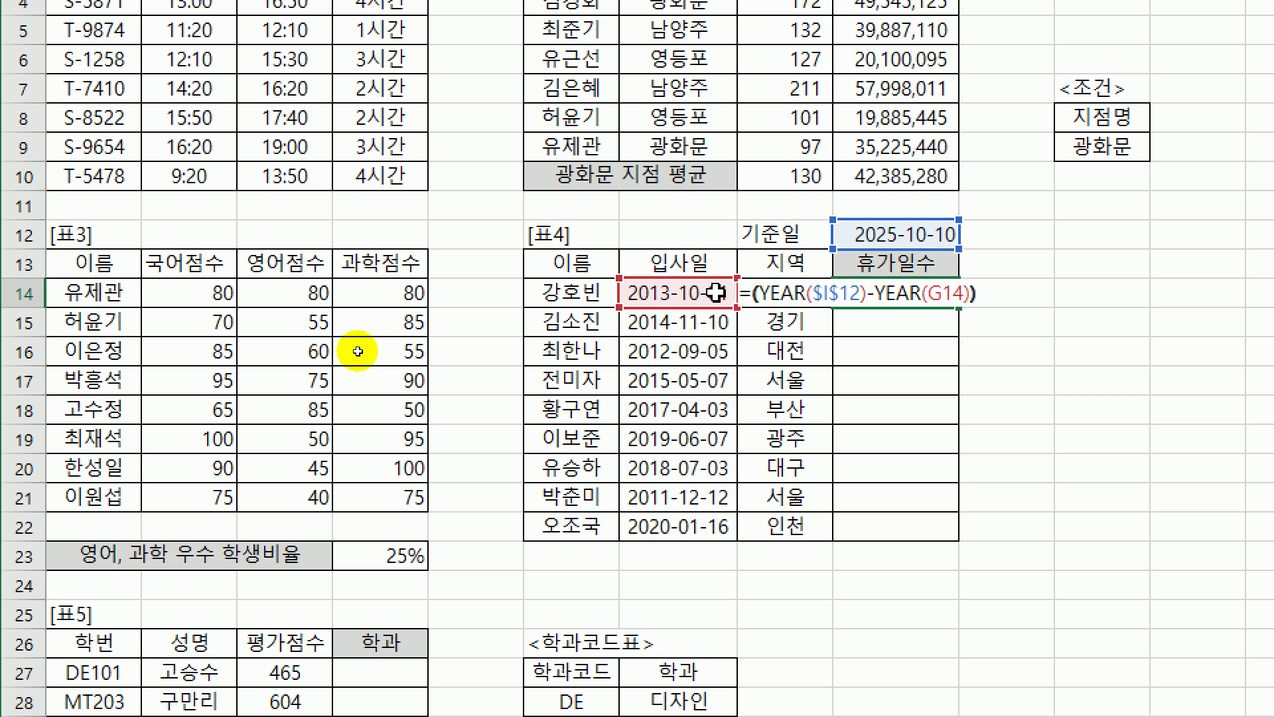
text(3)
key(Return)
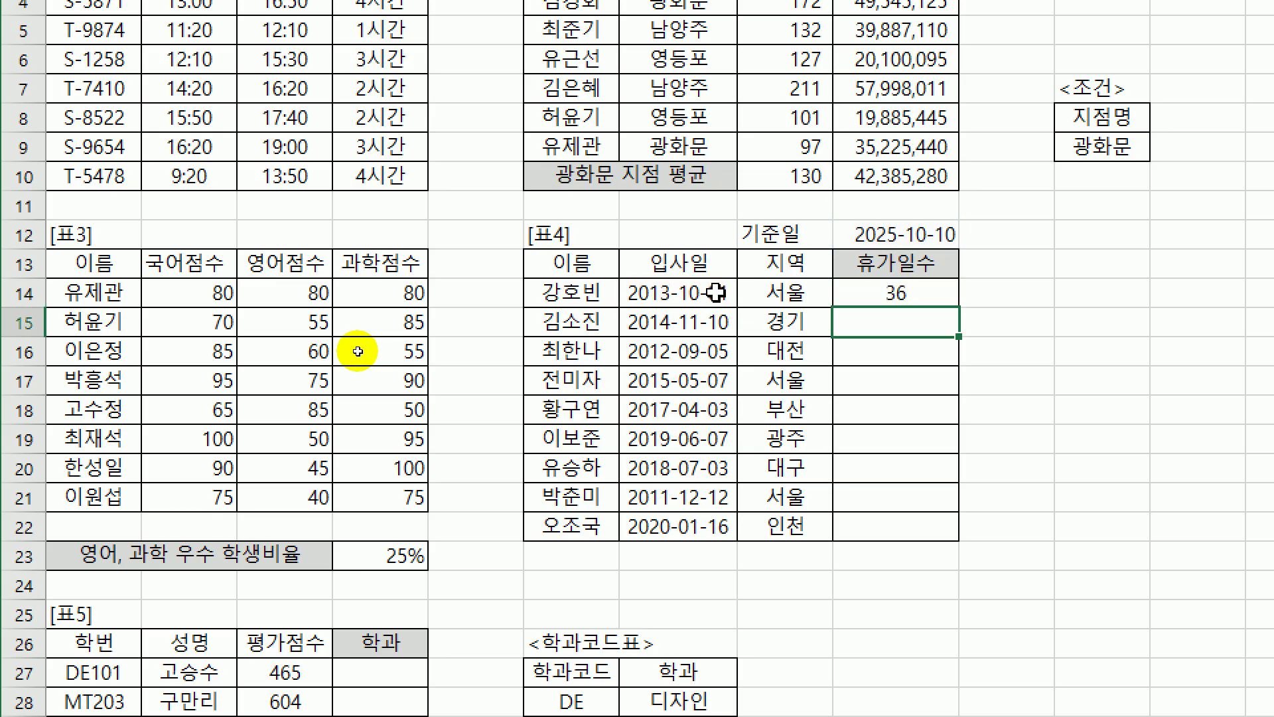
- Extend the I14 formula with an added IF function whose logical test starts with the 지역 cell H14
click(893, 292)
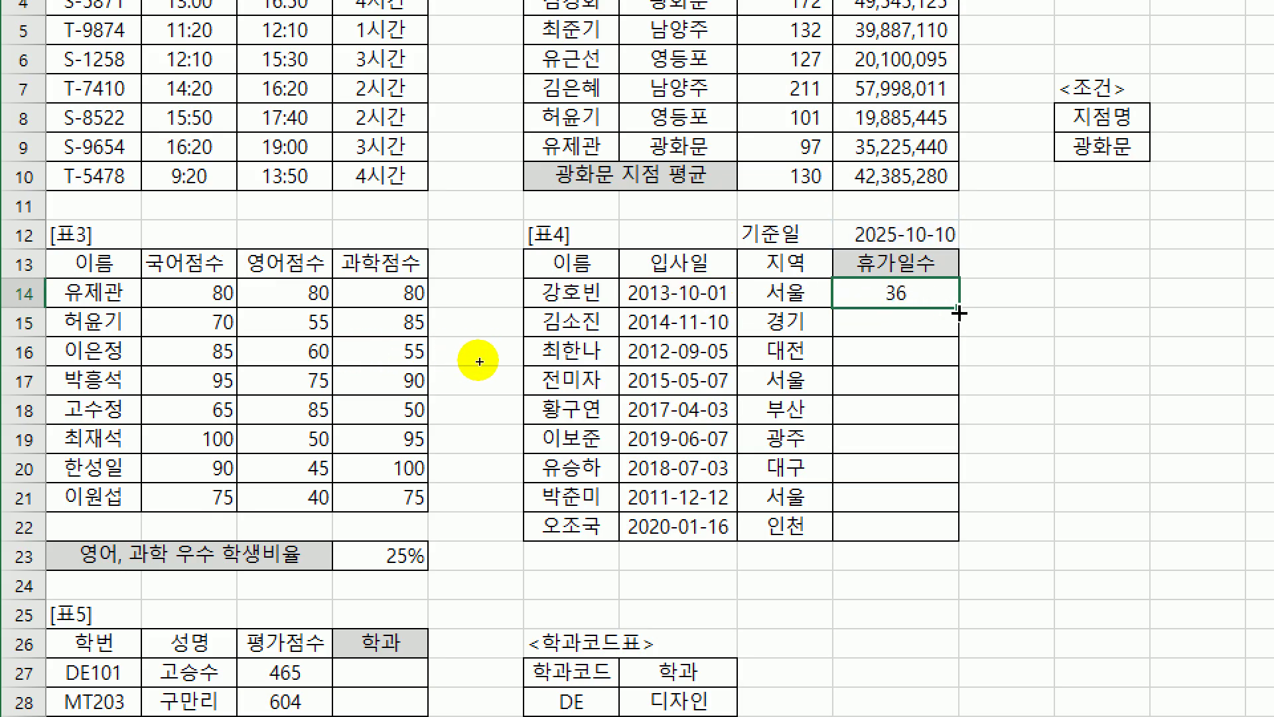
double_click(929, 298)
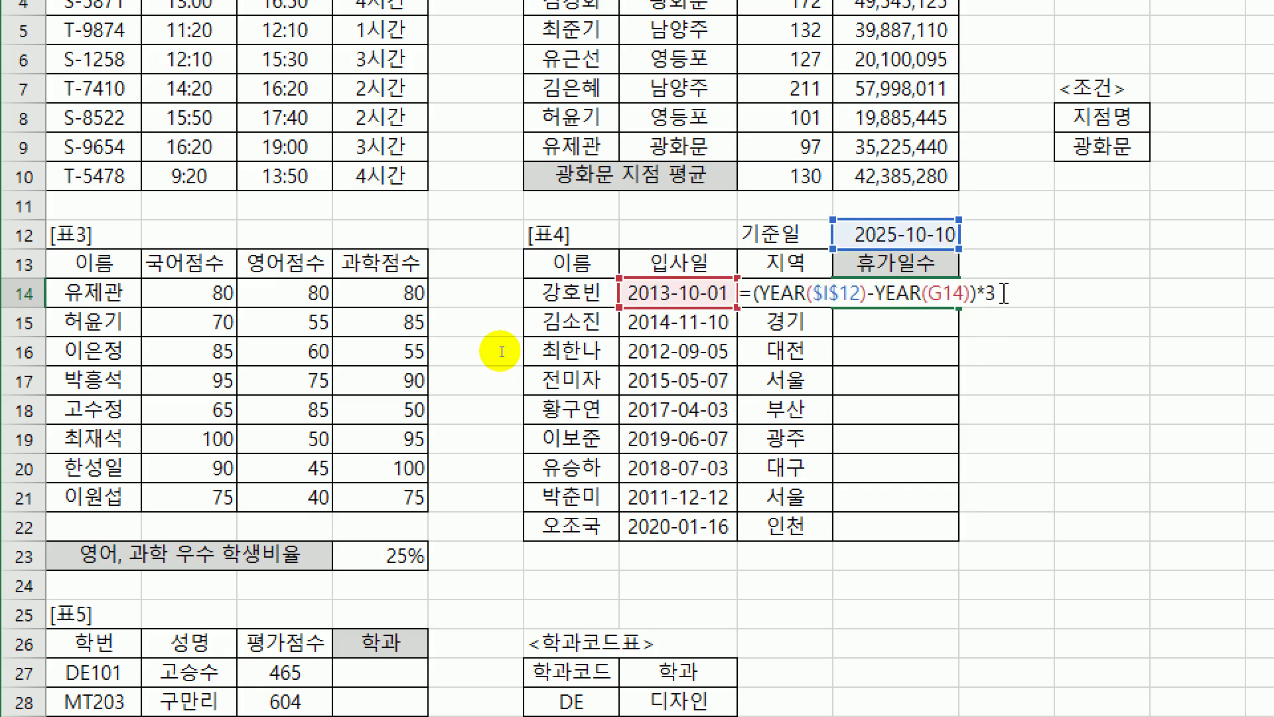
text(+)
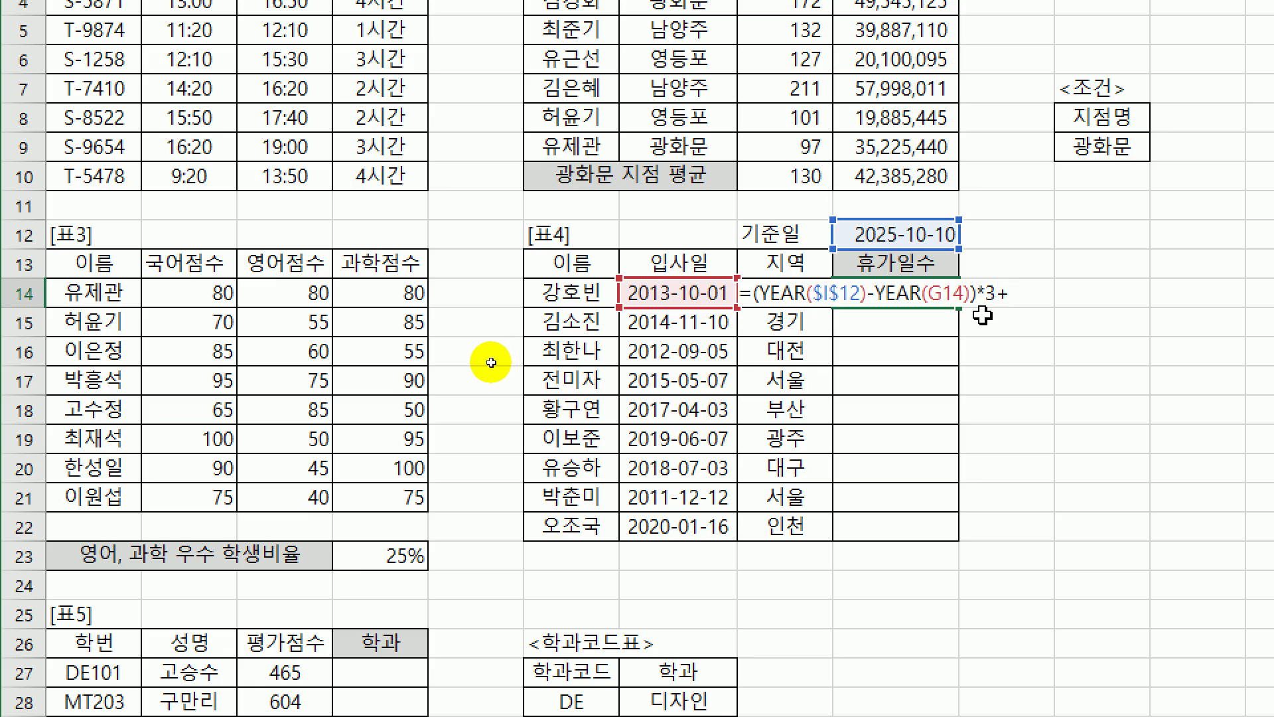
text(IF()
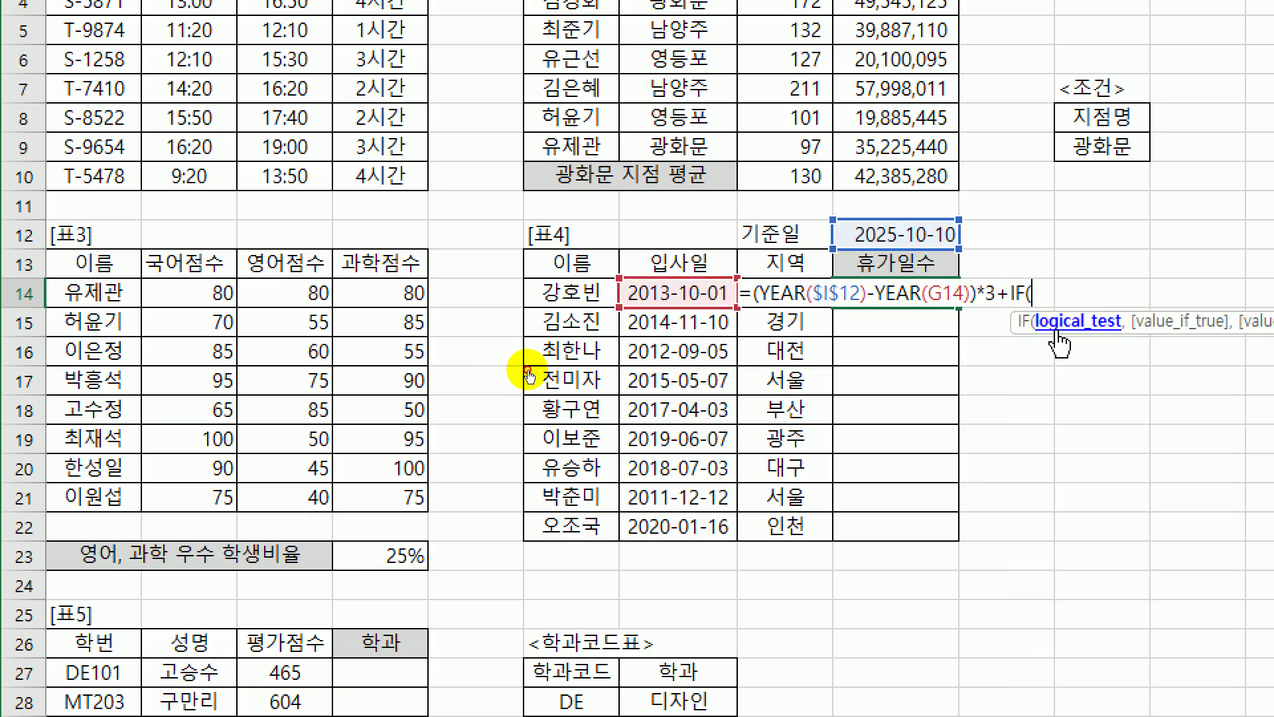
click(773, 267)
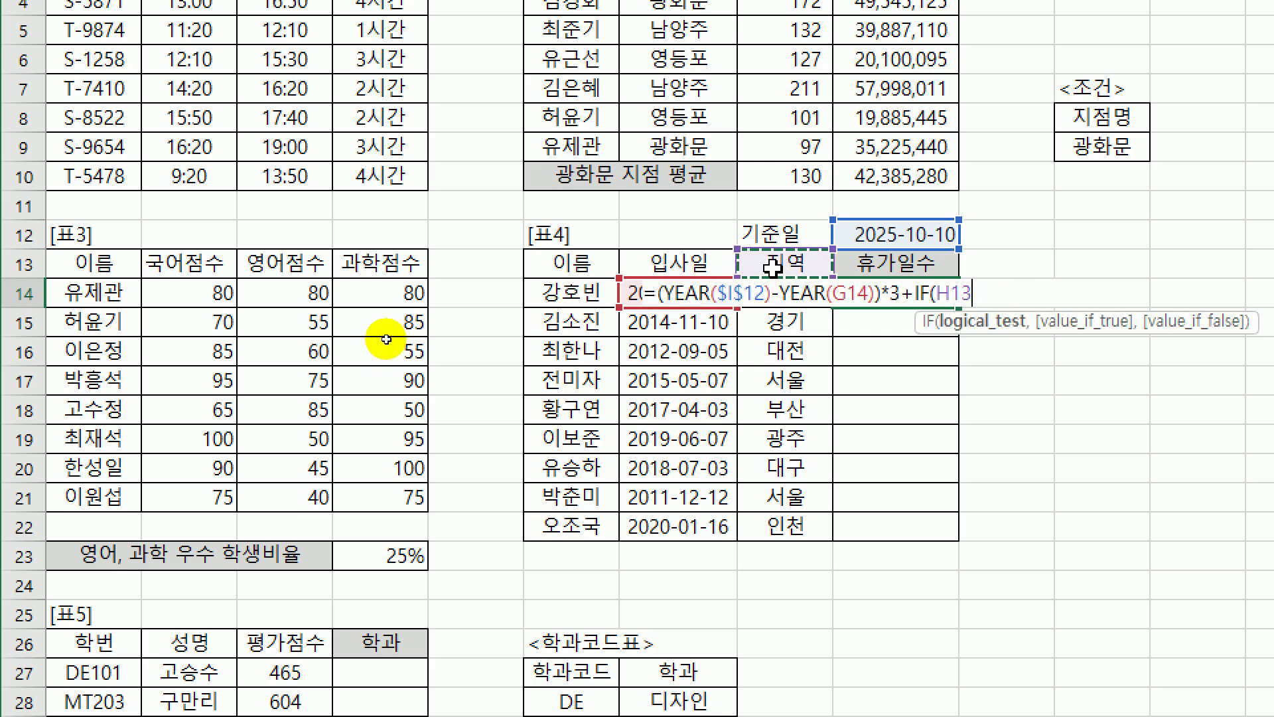
key(Down)
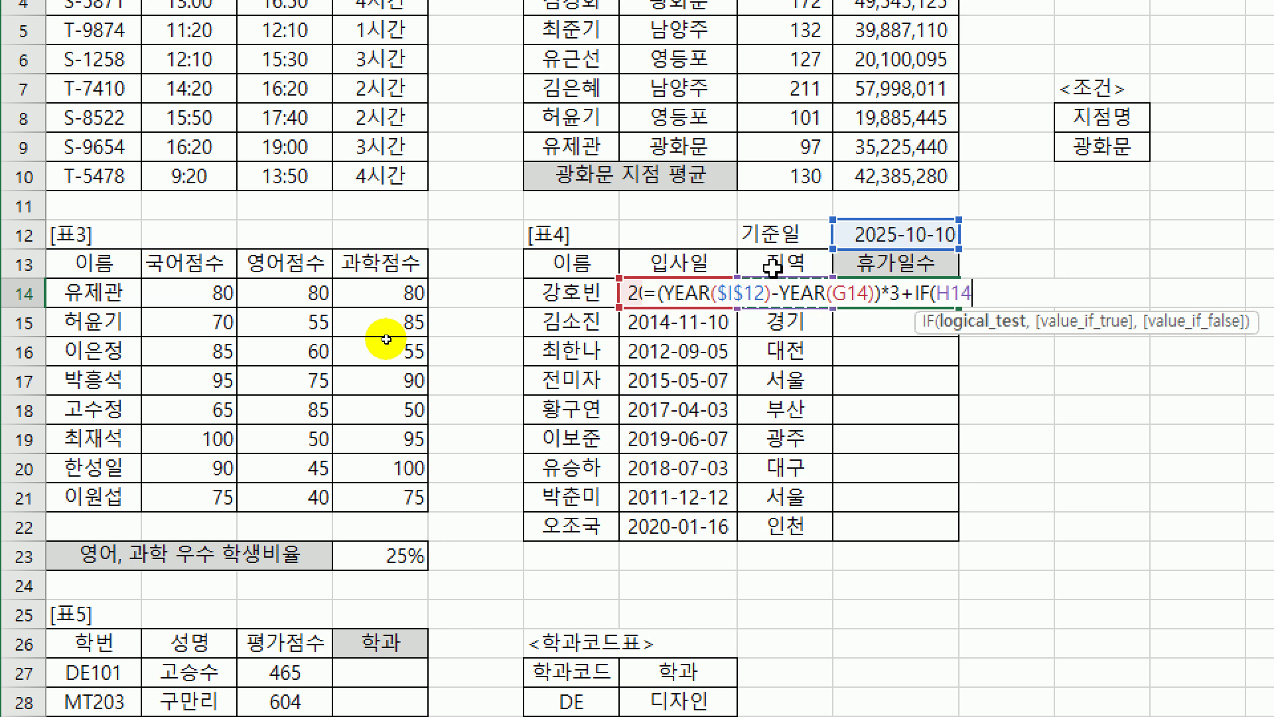
- Complete the IF test in I14 as equal to "서울", returning 5 if true and 7 otherwise, and confirm the formula
text(="t)
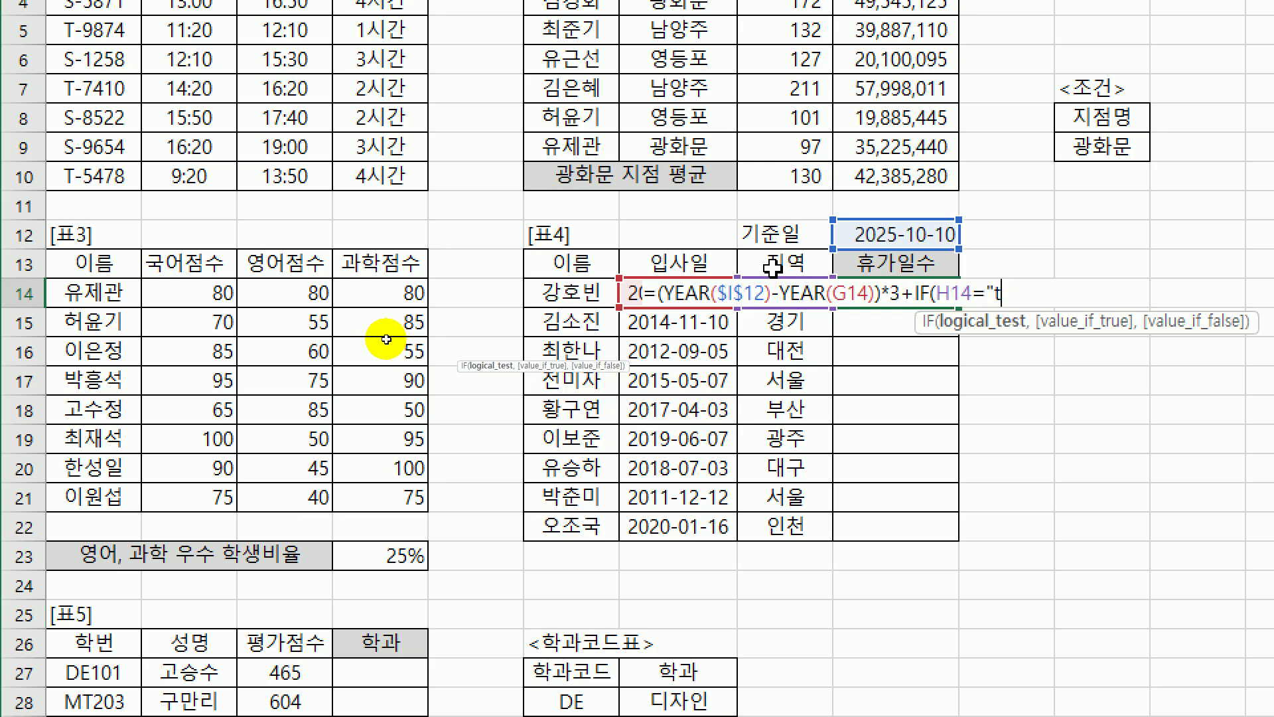
key(BackSpace)
text(서우)
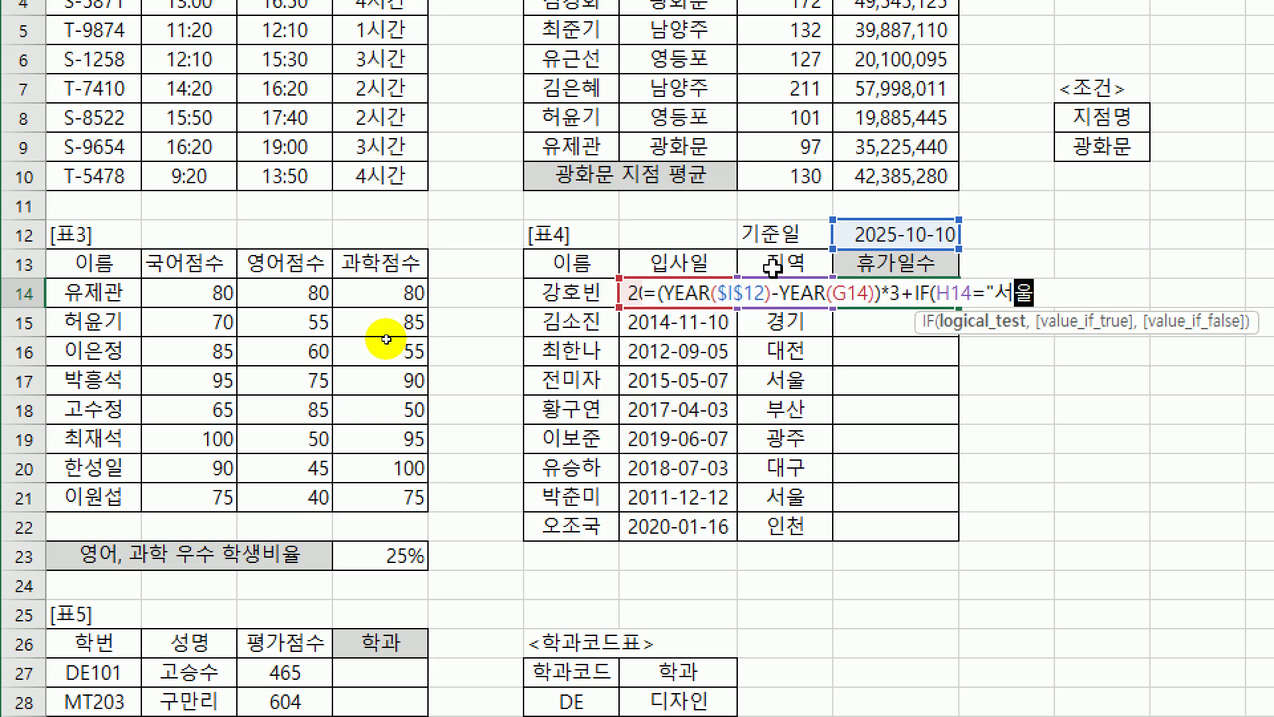
text(ㄹ")
text(,)
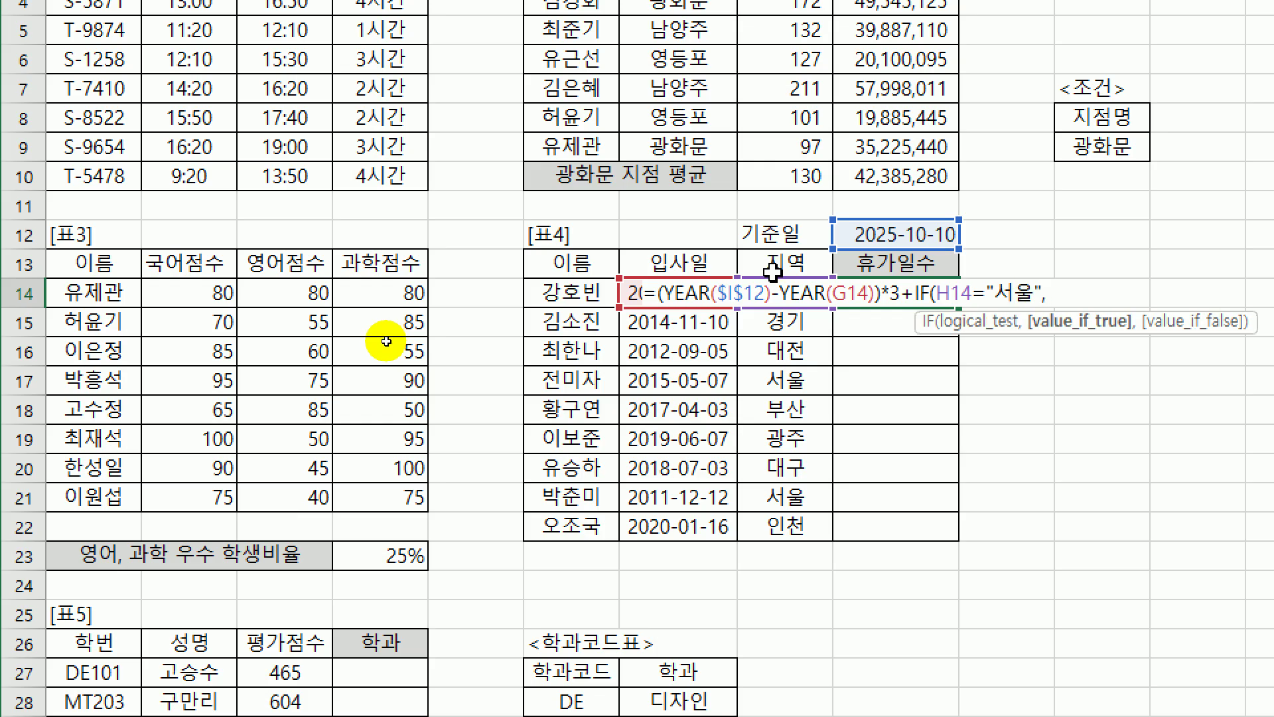
text(5,7)
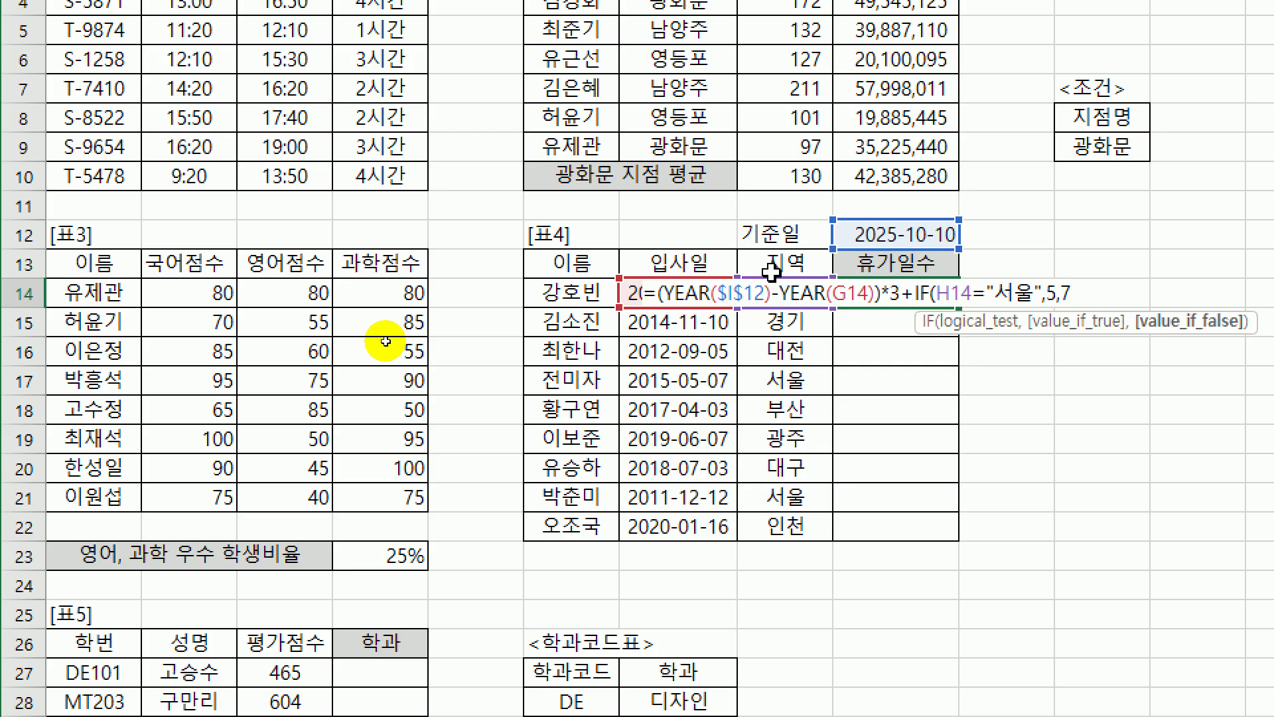
text())
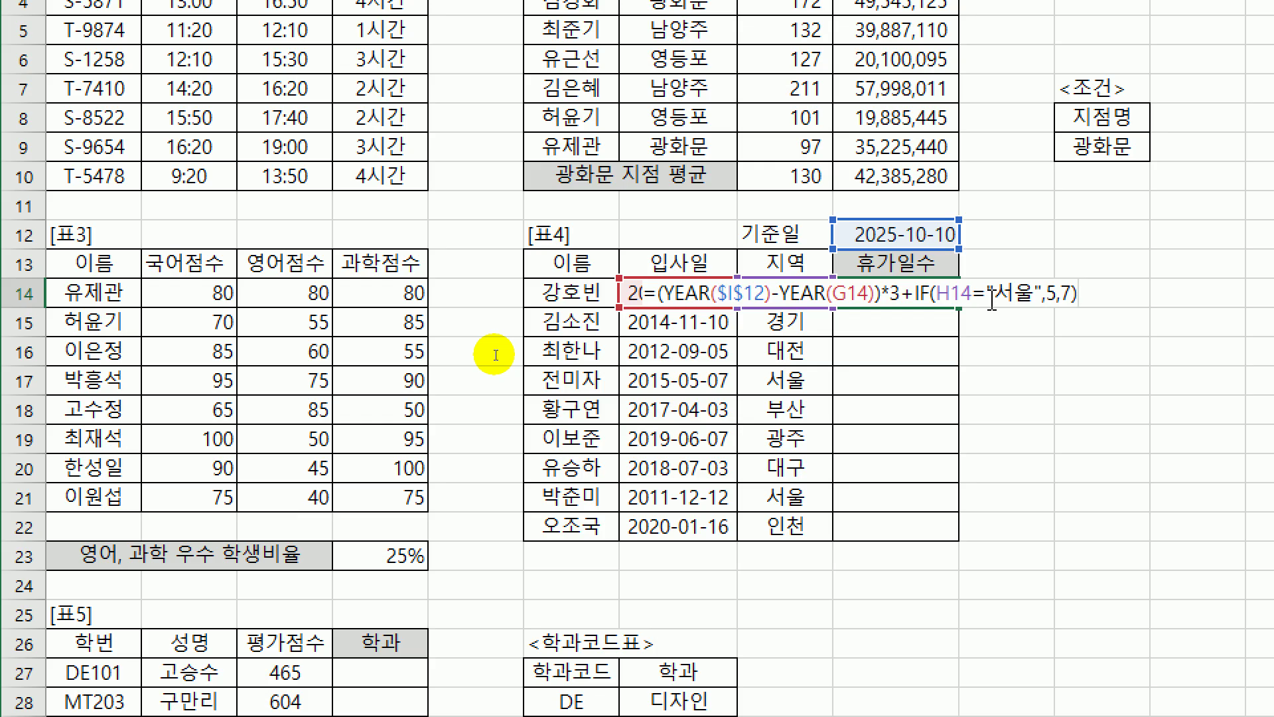
key(ctrl+Return)
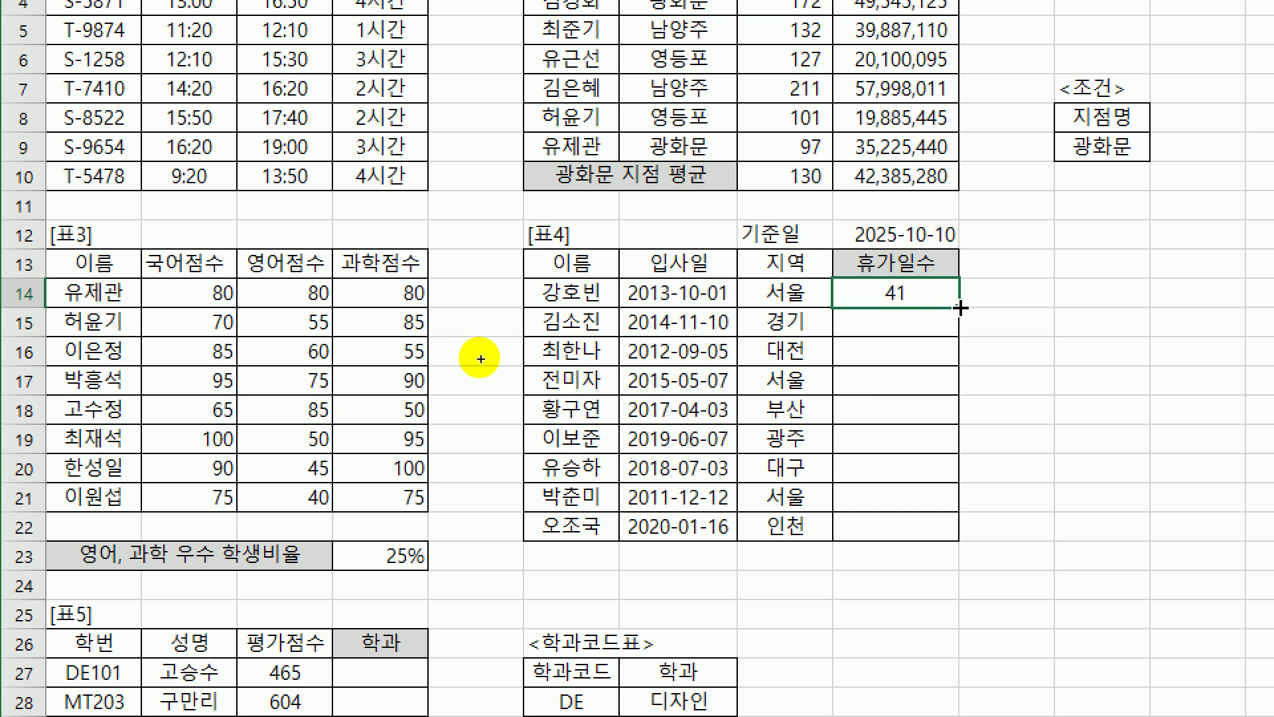
- Fill the 휴가일수 formula in [표4] from I14 down through I22
drag(960, 307, 950, 543)
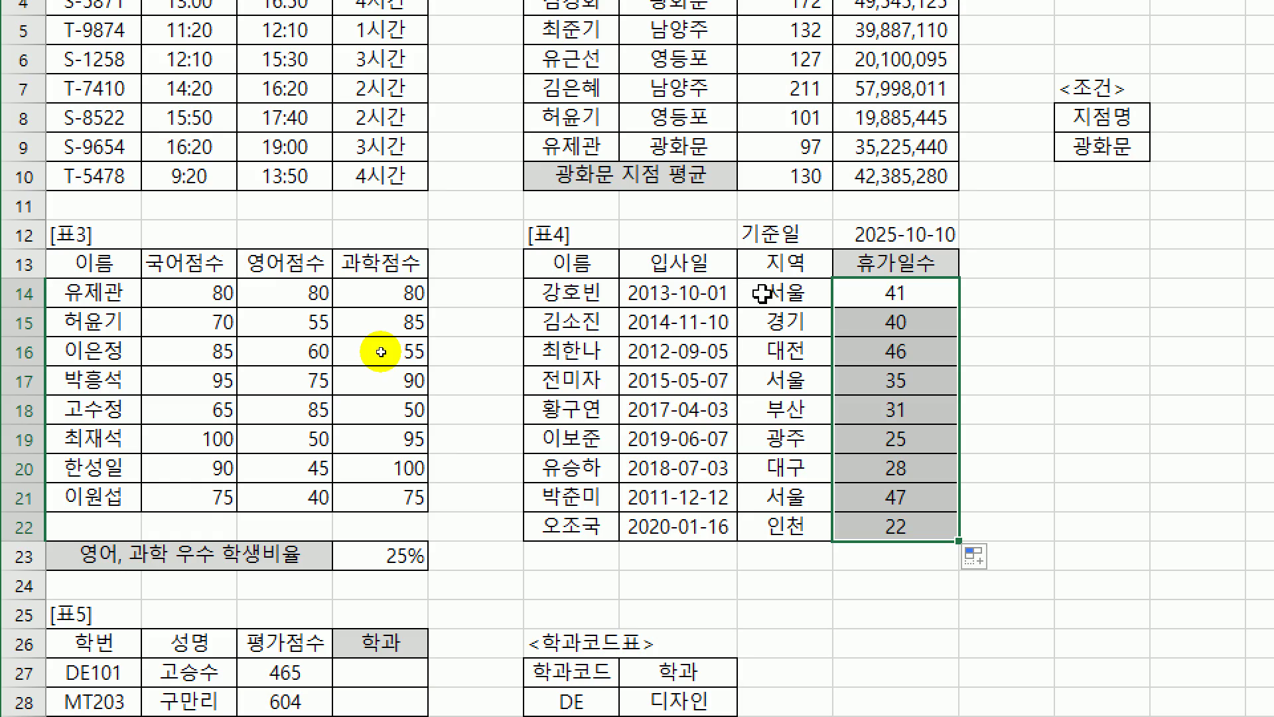
click(862, 295)
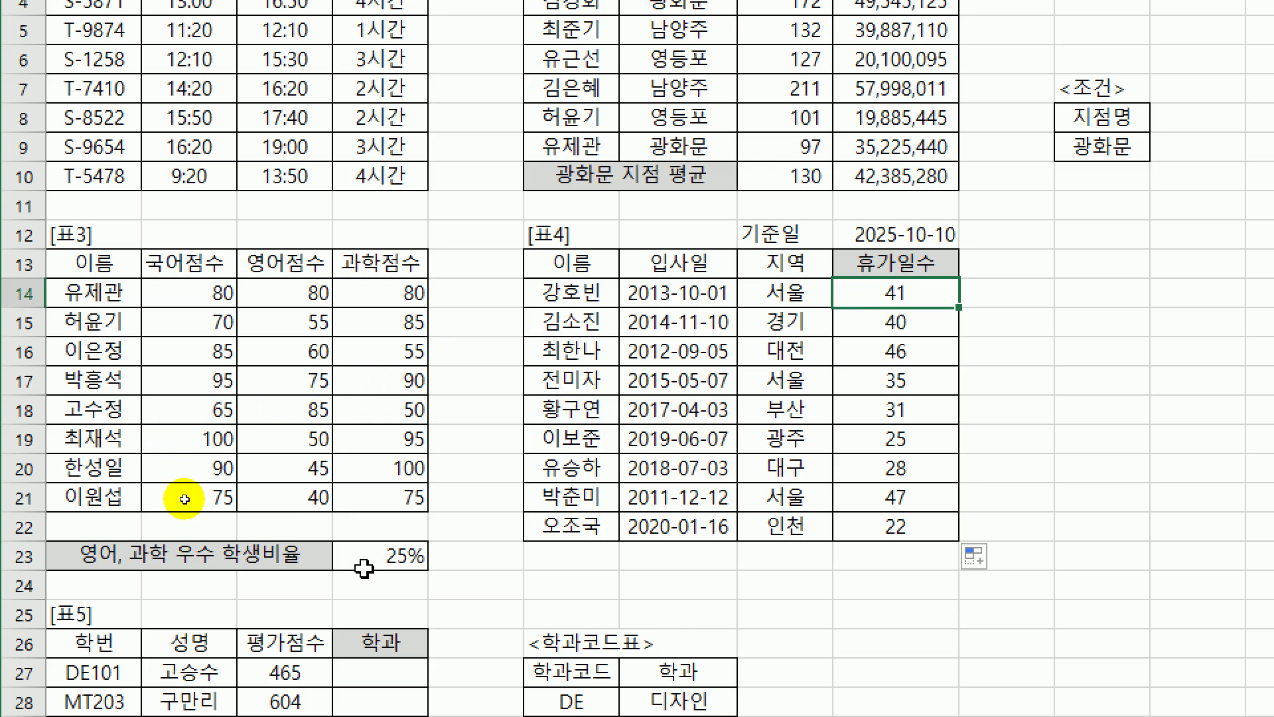
- Examine the codes and department names in the 학과코드표 table, cells F28:G30, for the 학과 column of [표5]
scroll(371, 634, down, 1)
scroll(381, 622, down, 3)
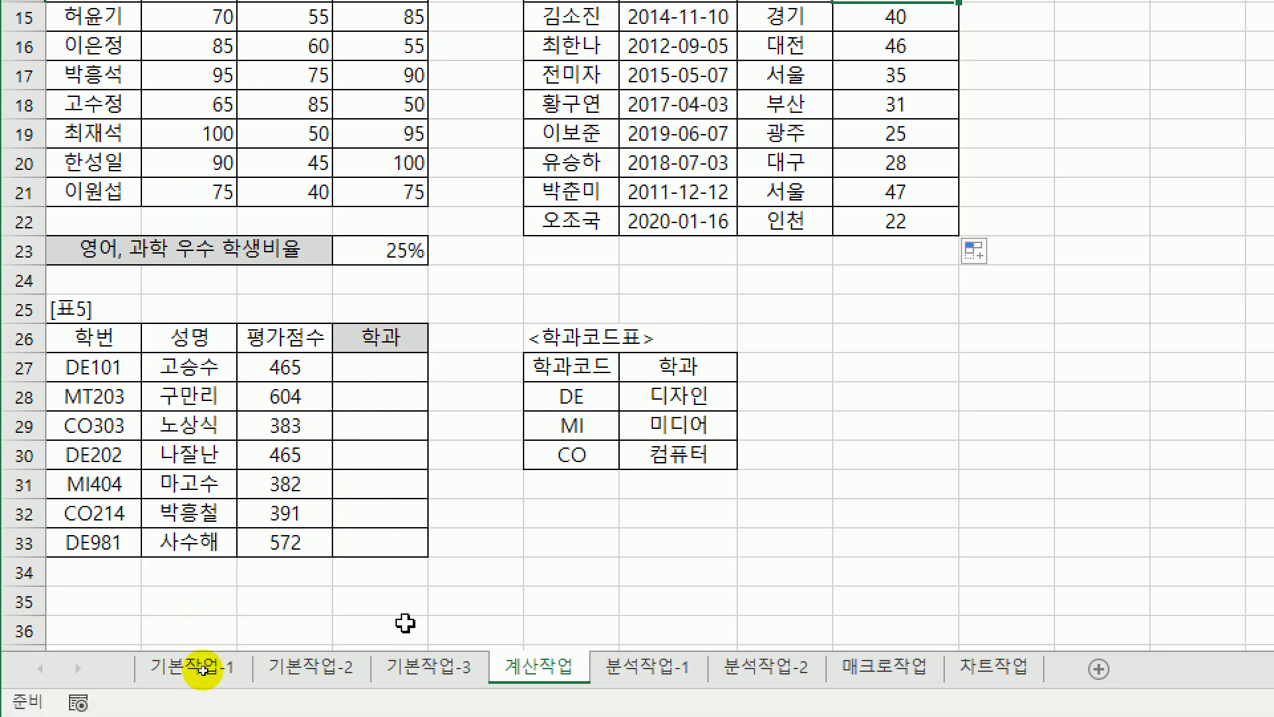
click(379, 367)
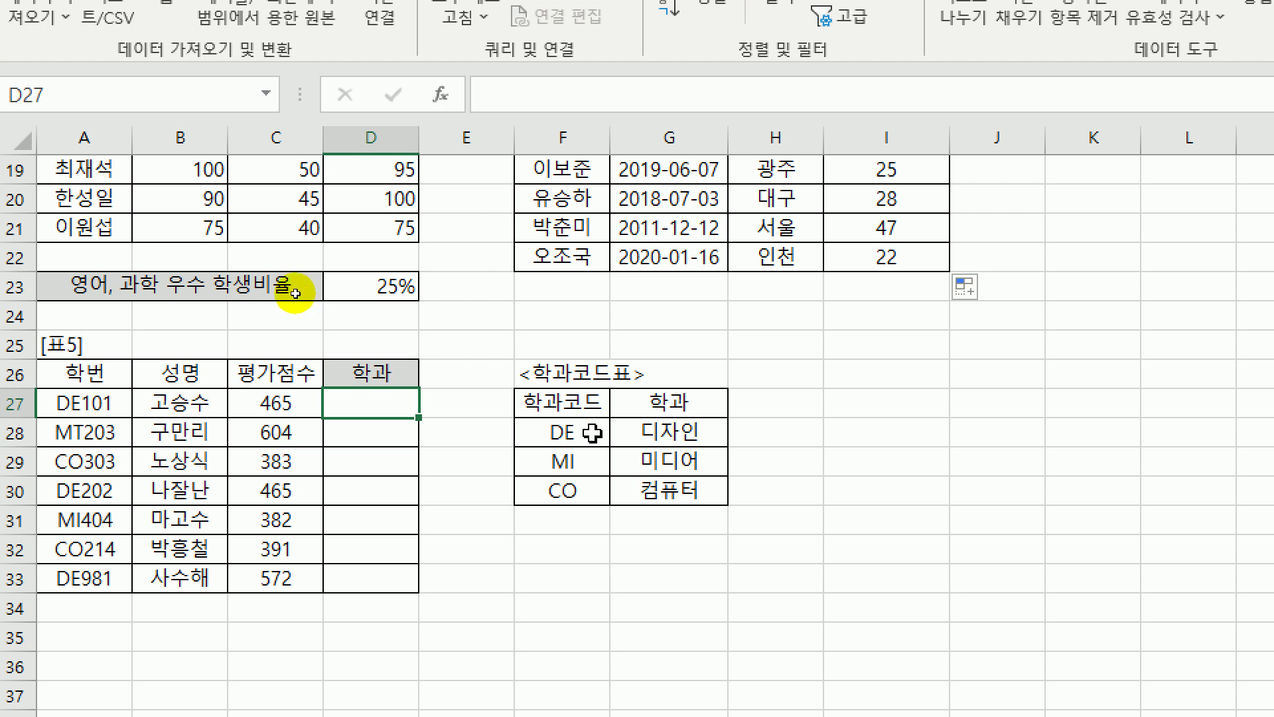
drag(574, 435, 584, 491)
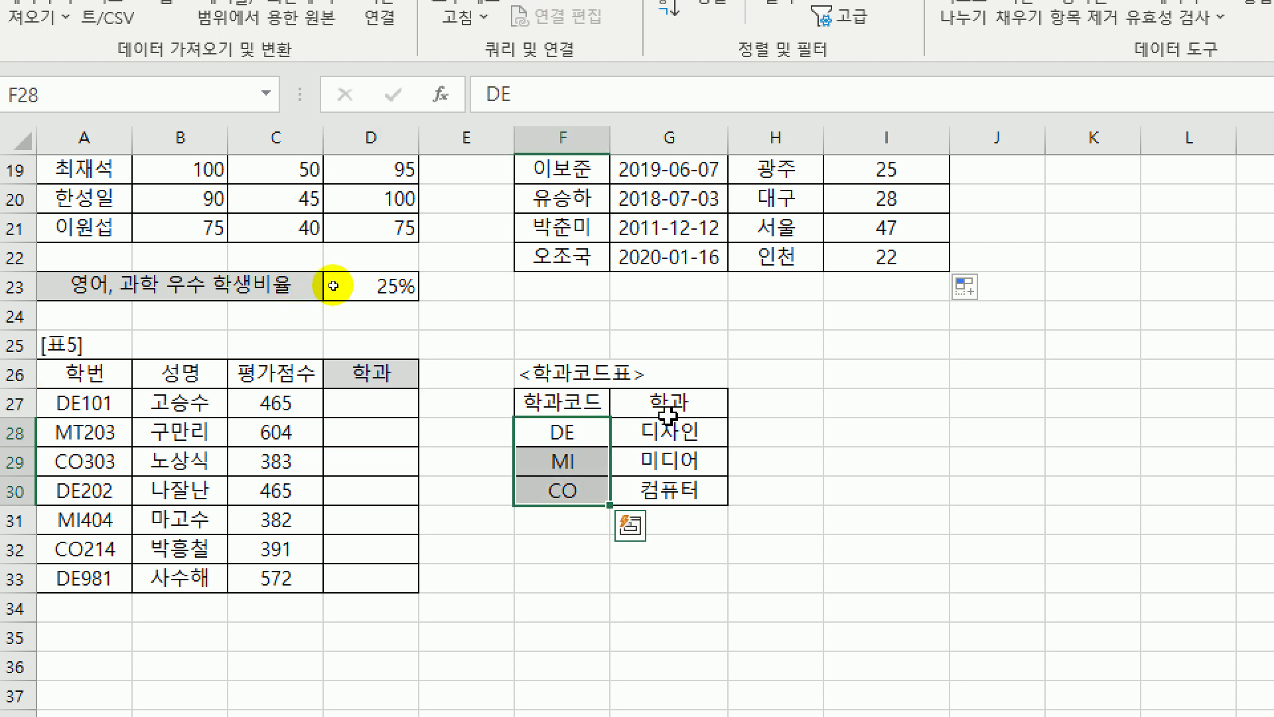
drag(665, 430, 668, 489)
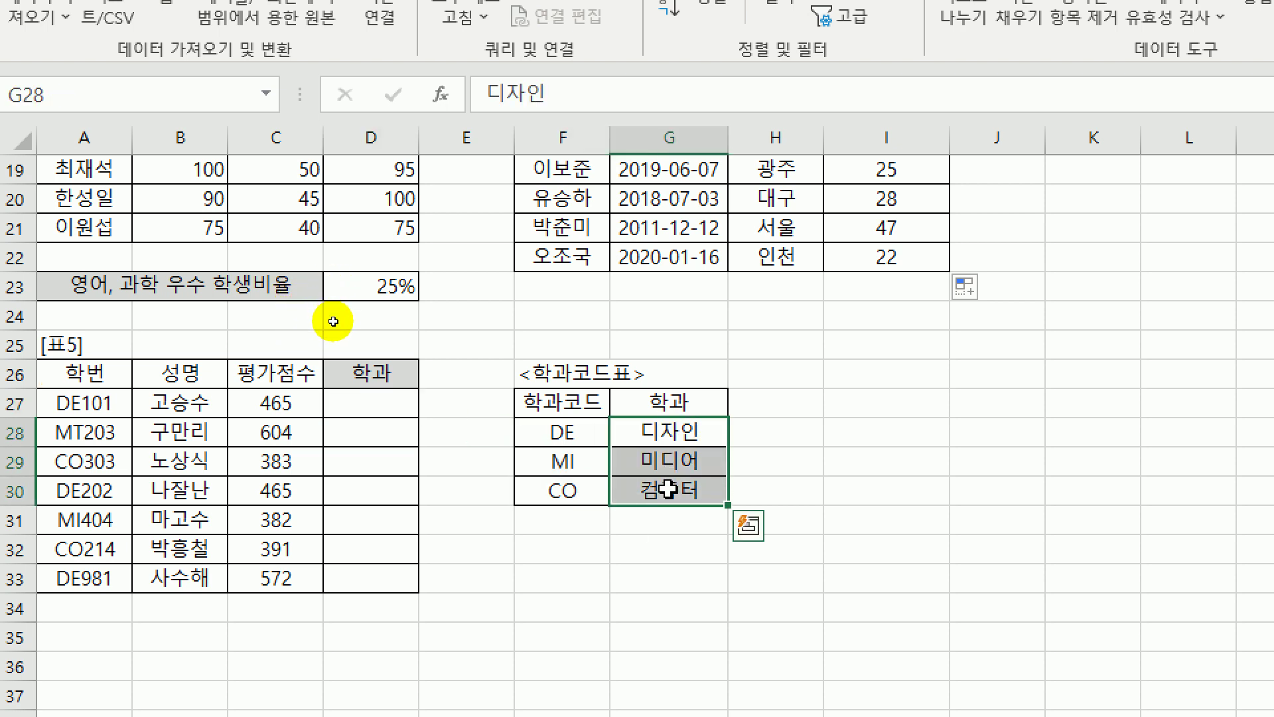
- Enter a LEFT function in D27 that extracts the first 2 characters of the student number in A27
click(370, 399)
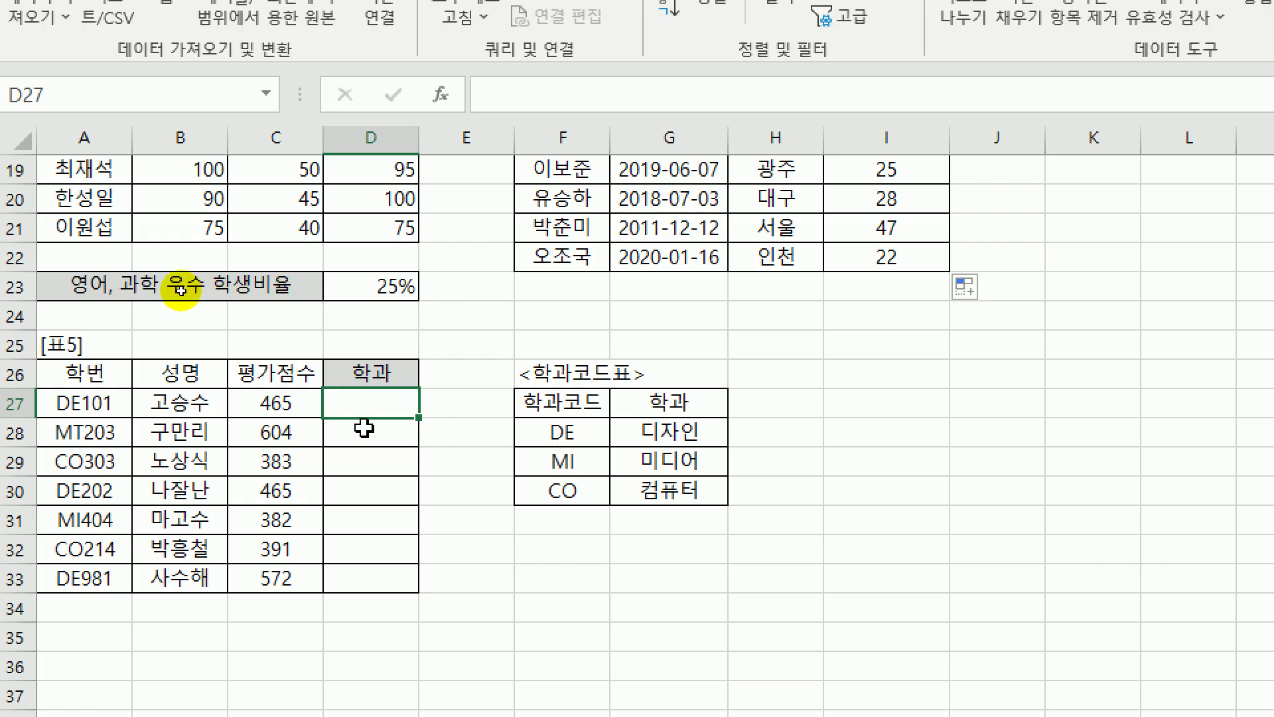
text(=)
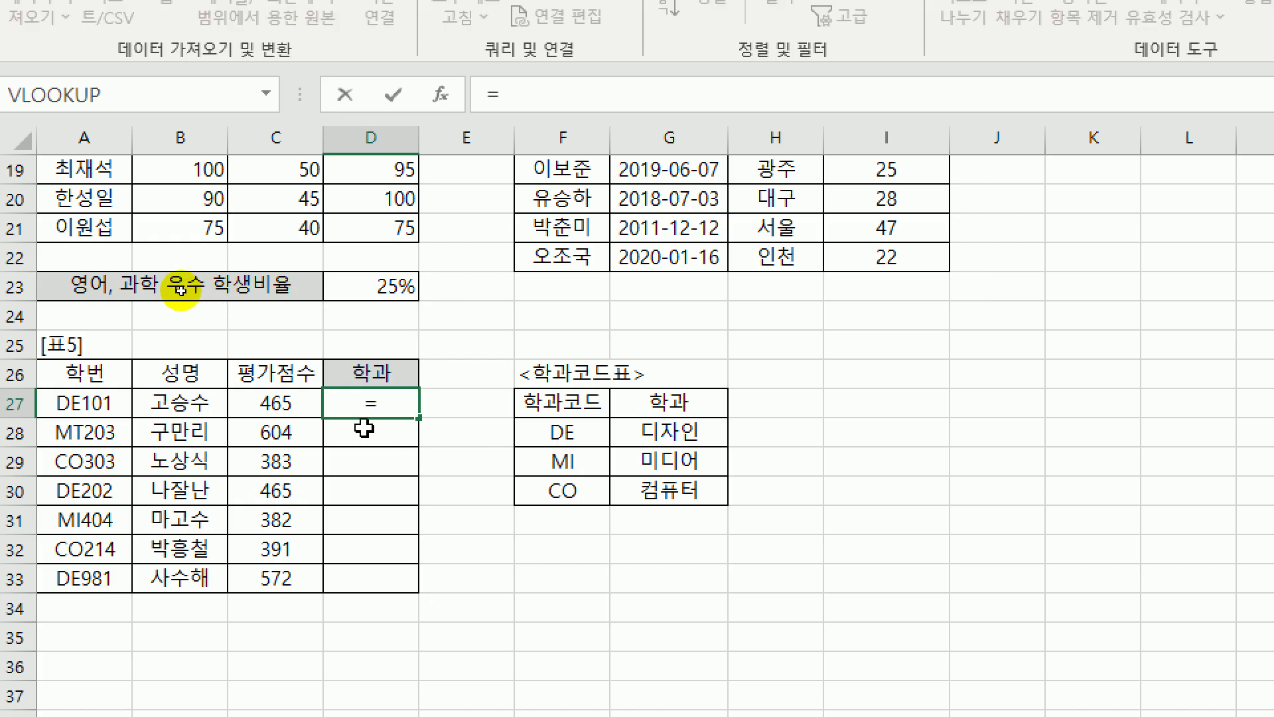
text(l)
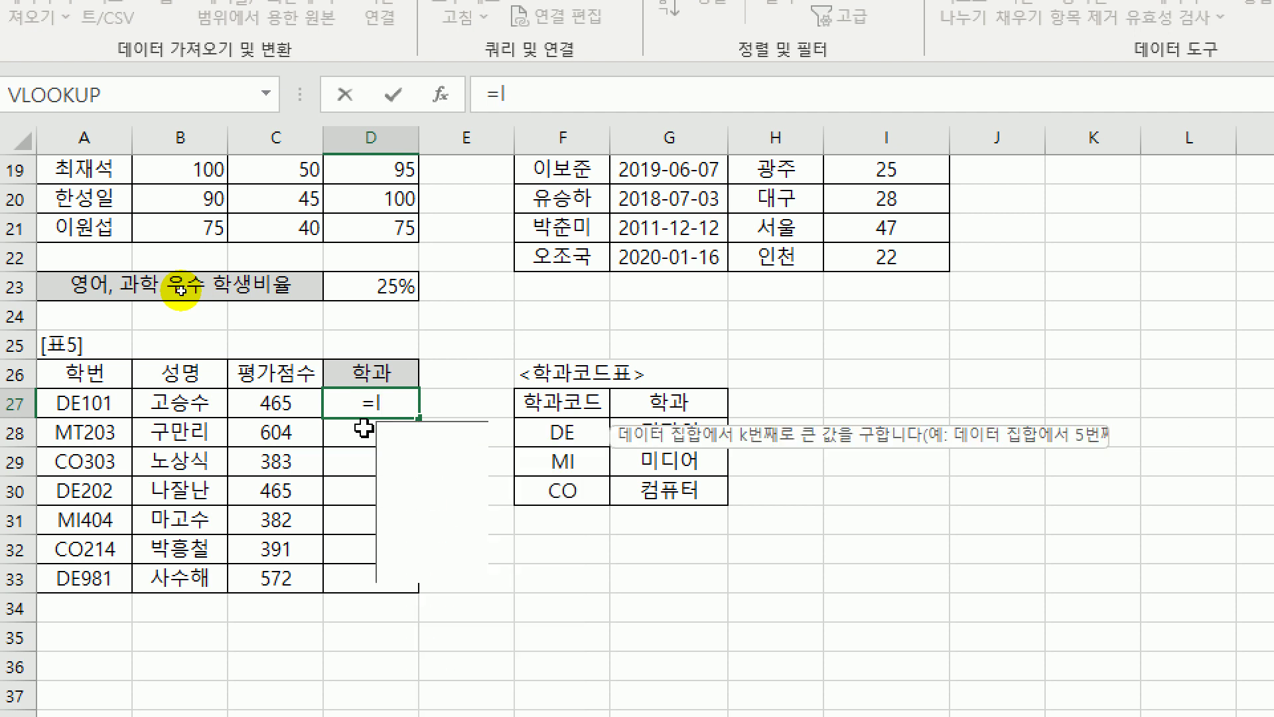
text(e)
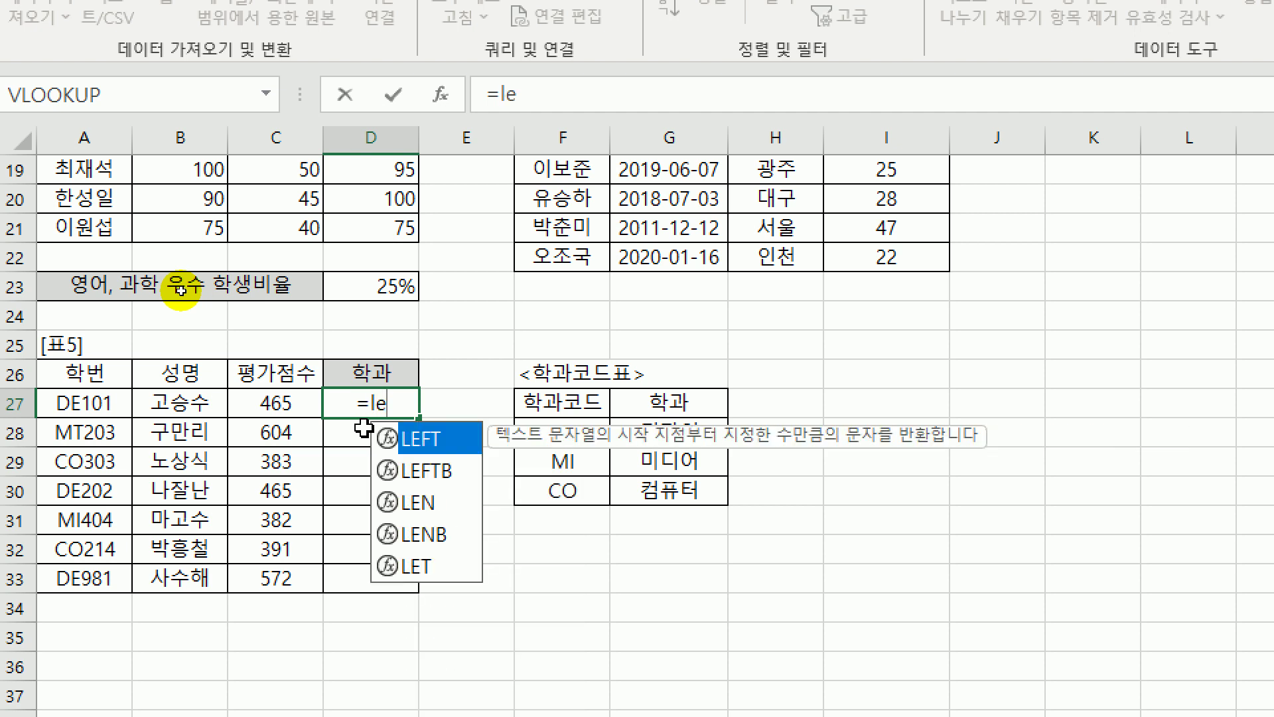
double_click(454, 440)
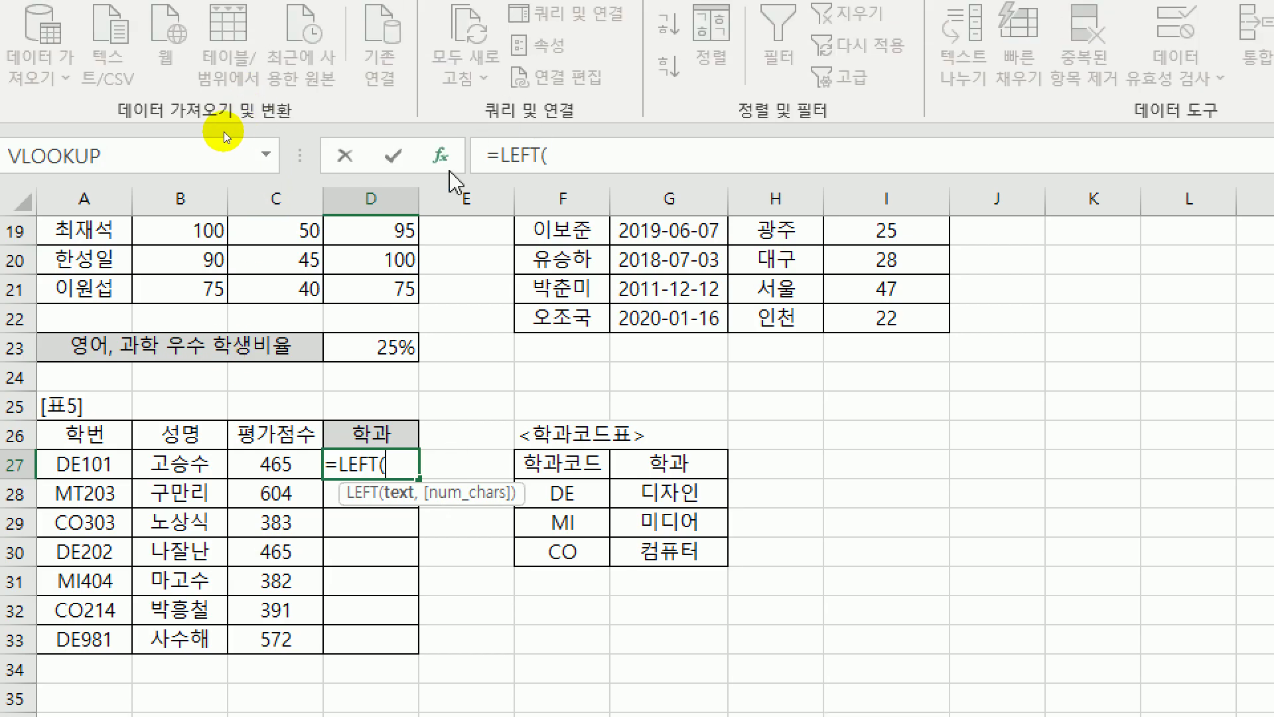
click(442, 157)
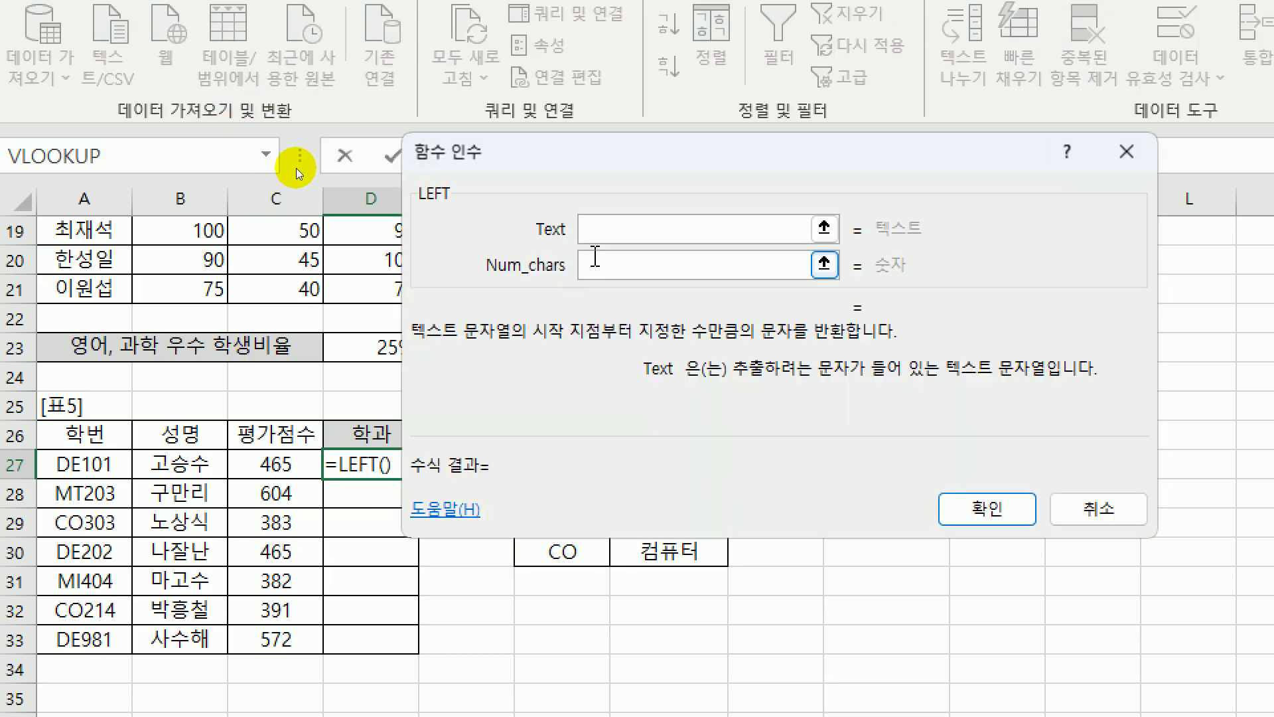
click(104, 466)
click(650, 267)
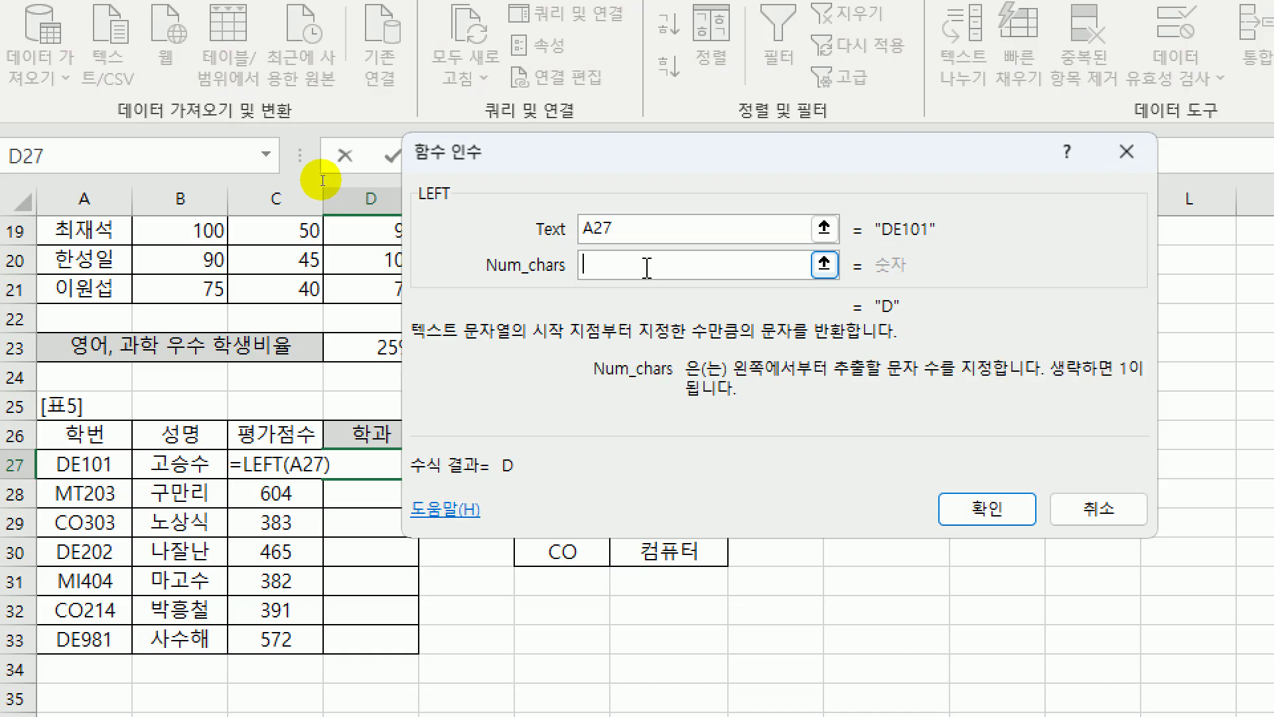
text(2)
click(986, 508)
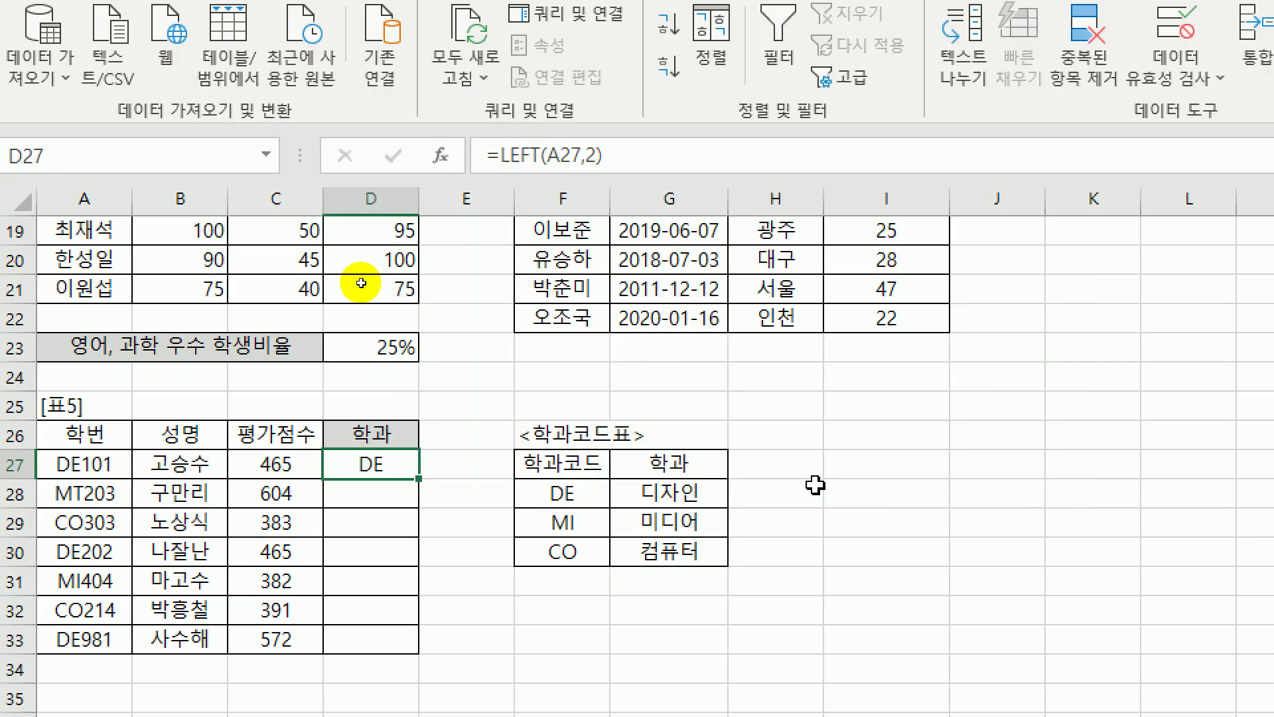
- Fill the LEFT formula from D27 down through D33 in the 학과 column
double_click(425, 478)
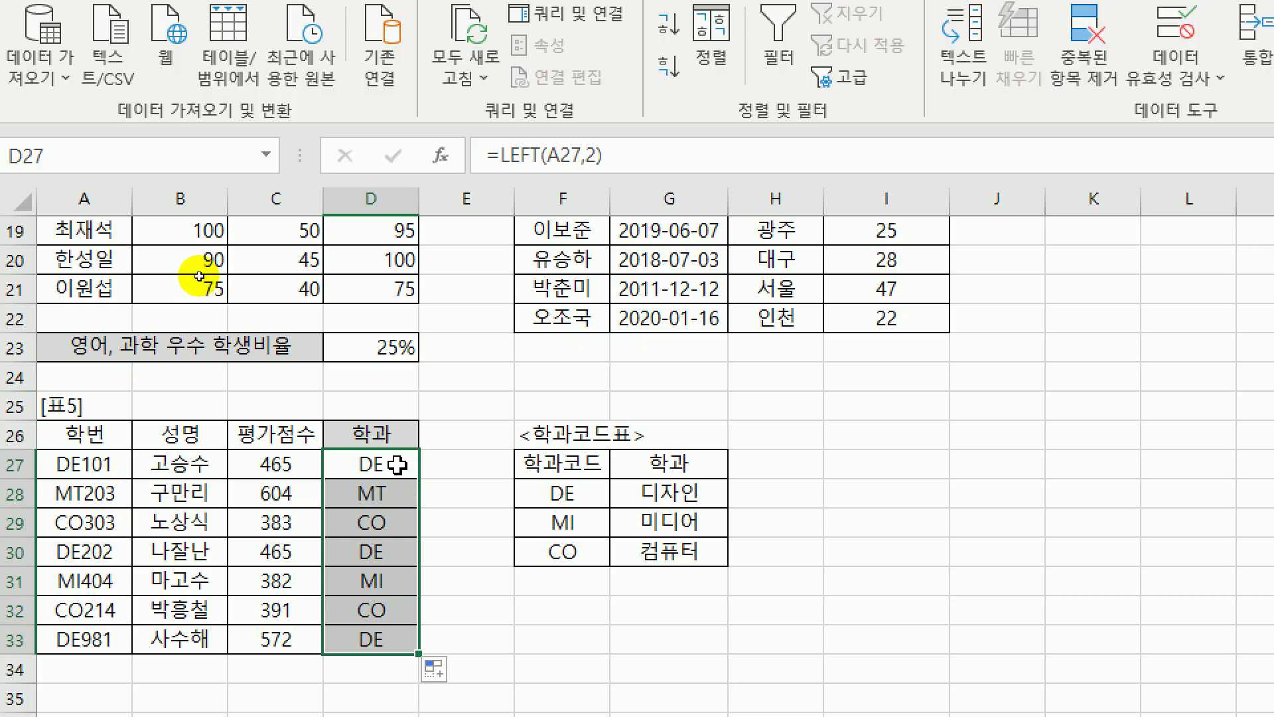
scroll(219, 199, down, 3)
scroll(219, 205, up, 1)
scroll(223, 191, down, 1)
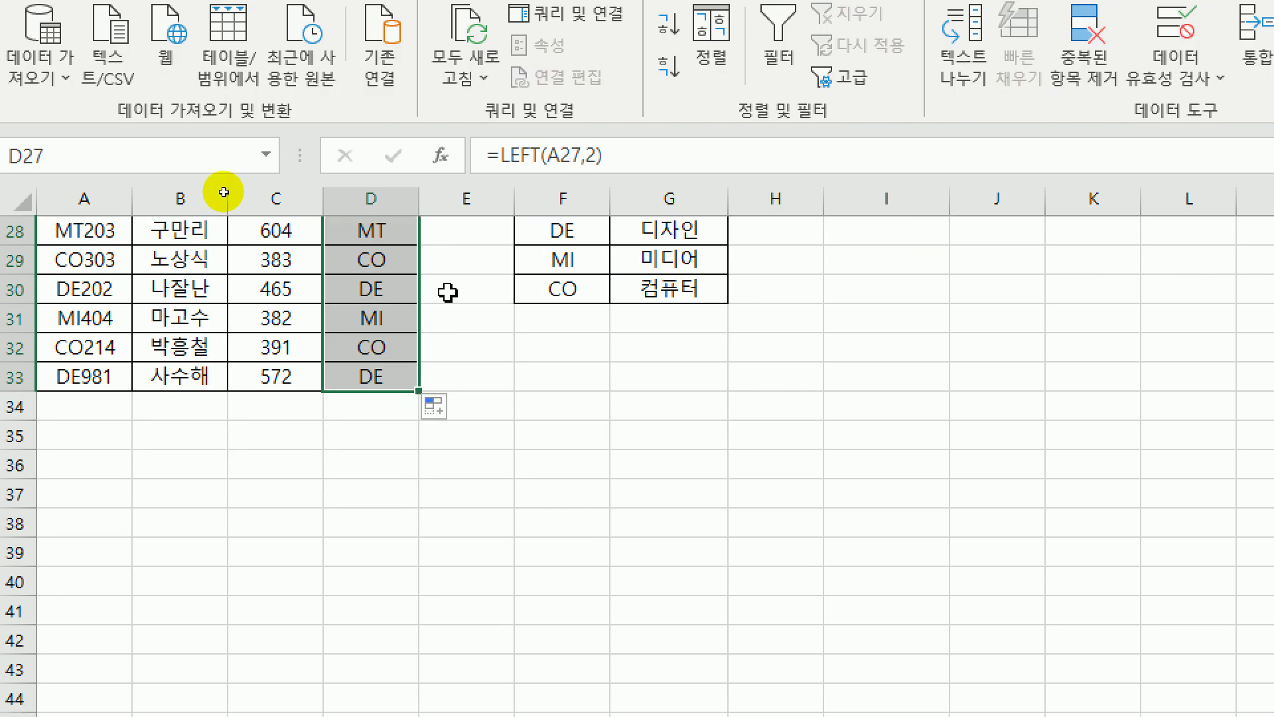
scroll(206, 219, up, 3)
- Wrap the formula in D27 in a VLOOKUP function with LEFT(A27,2) as the lookup value, and open its function arguments
click(360, 464)
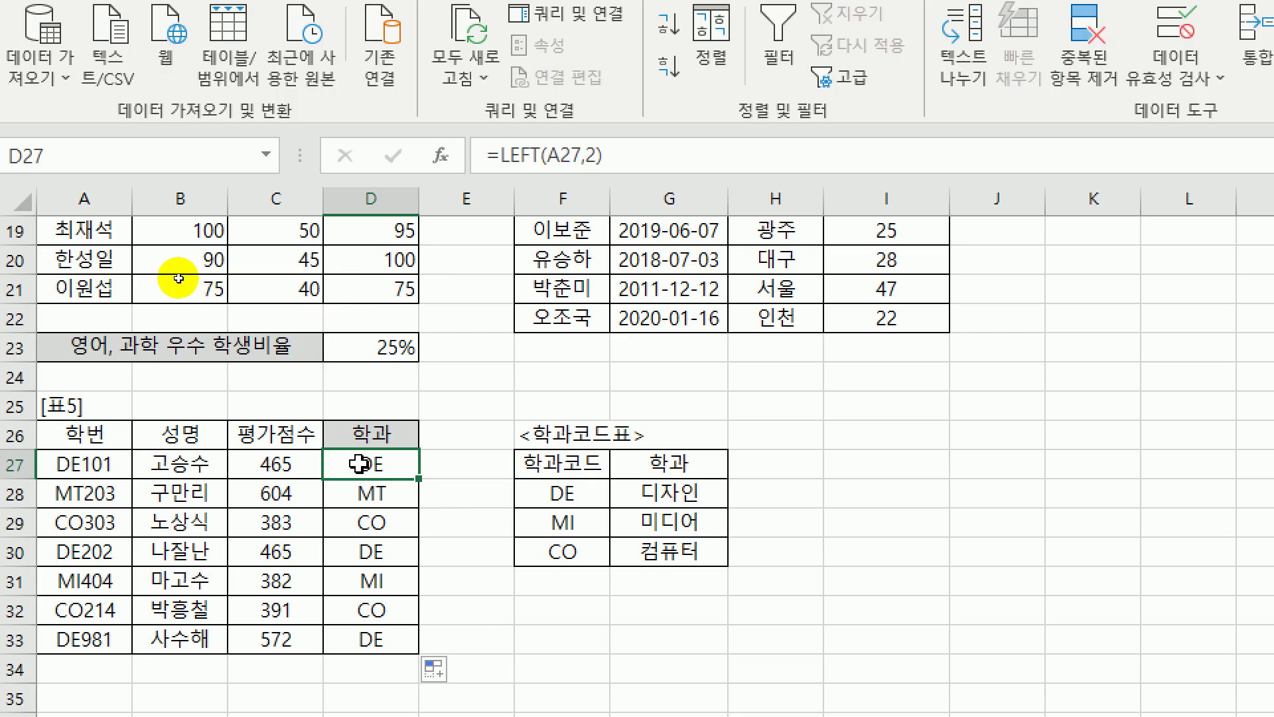
key(F2)
key(Left)
key(Left)
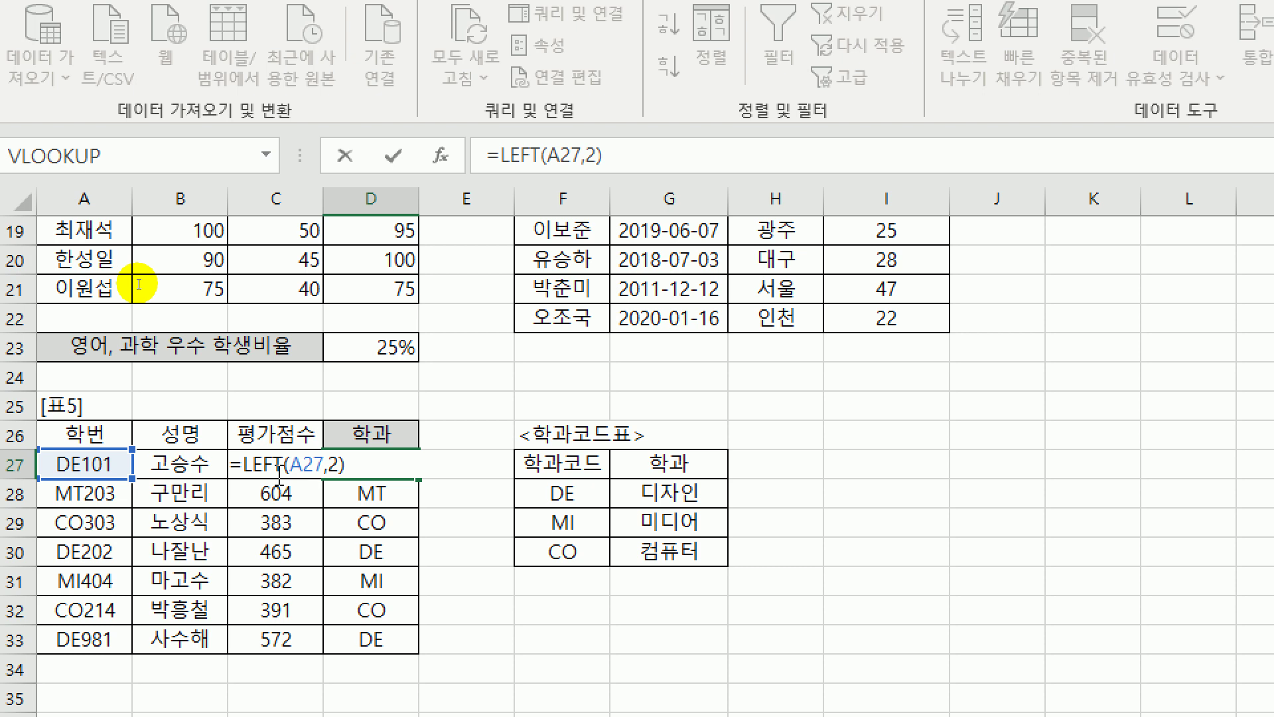
text(vl)
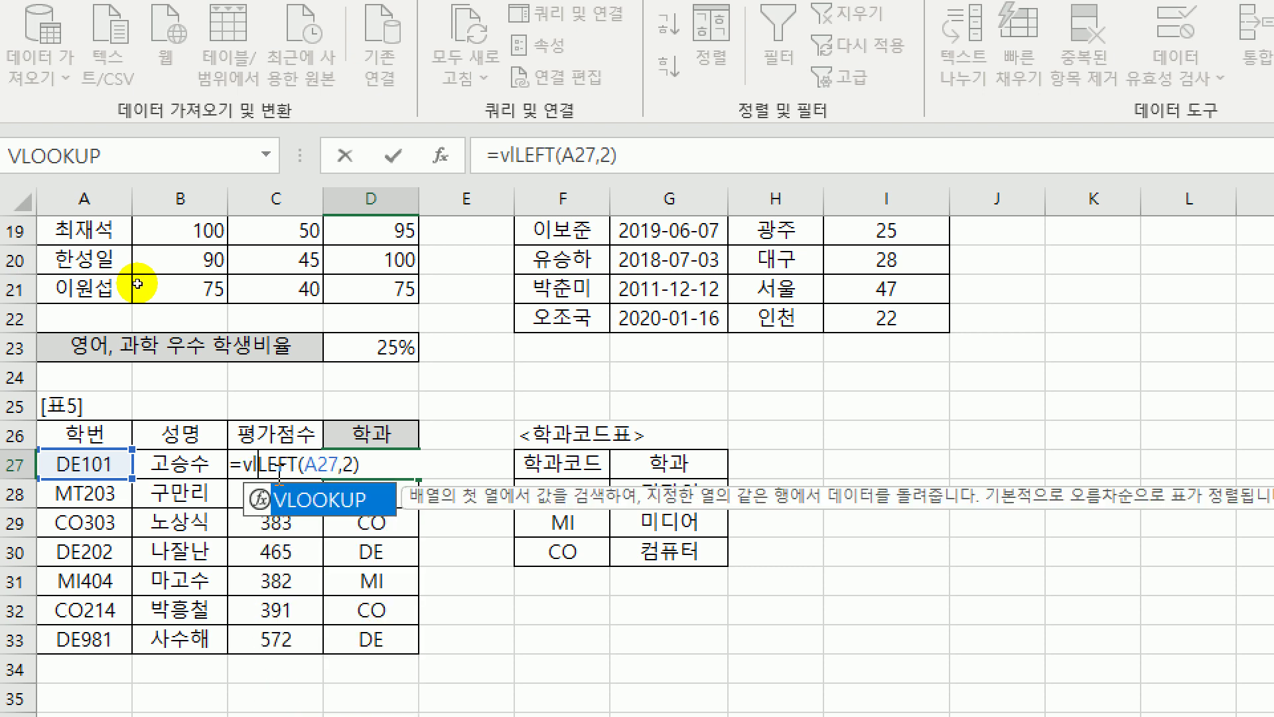
key(Tab)
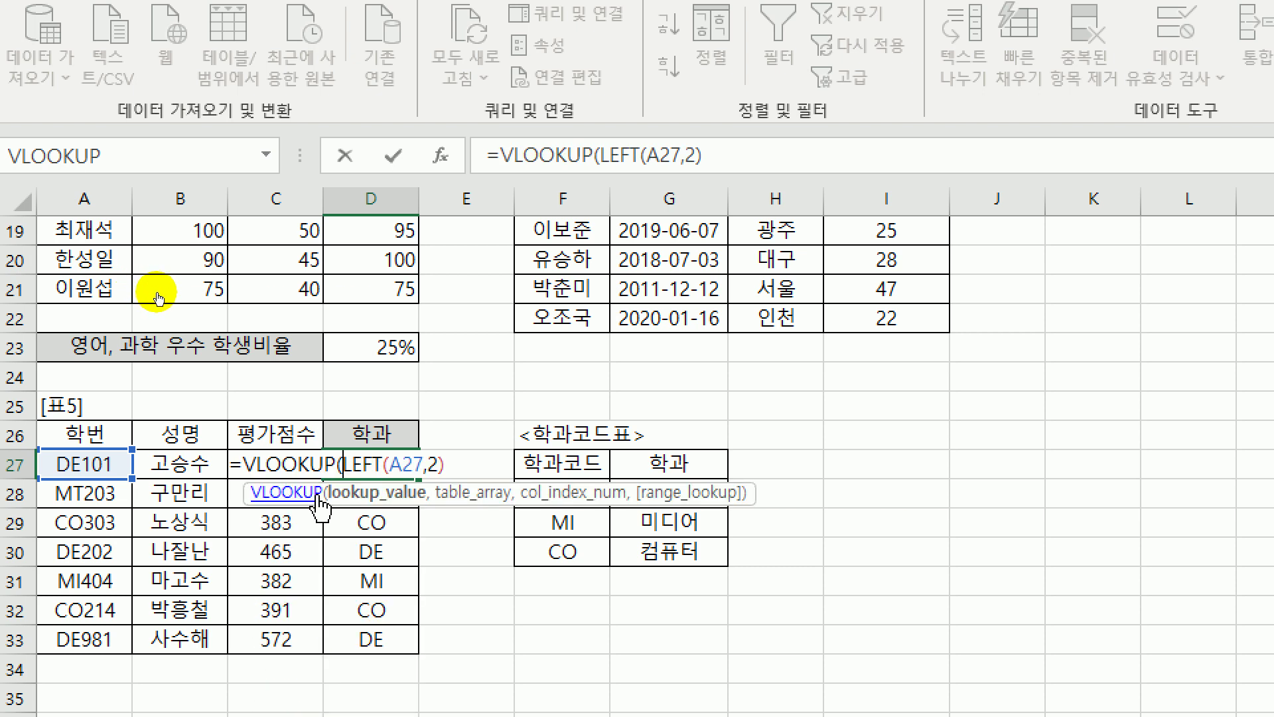
click(282, 462)
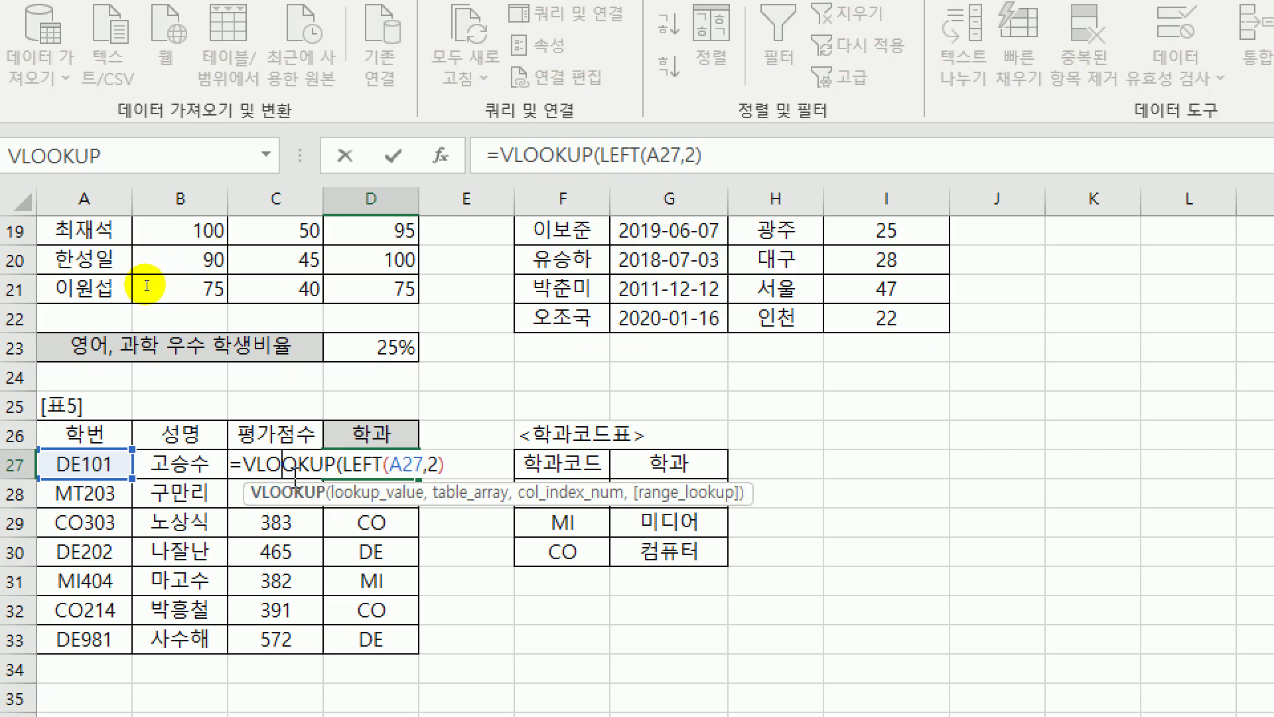
click(455, 152)
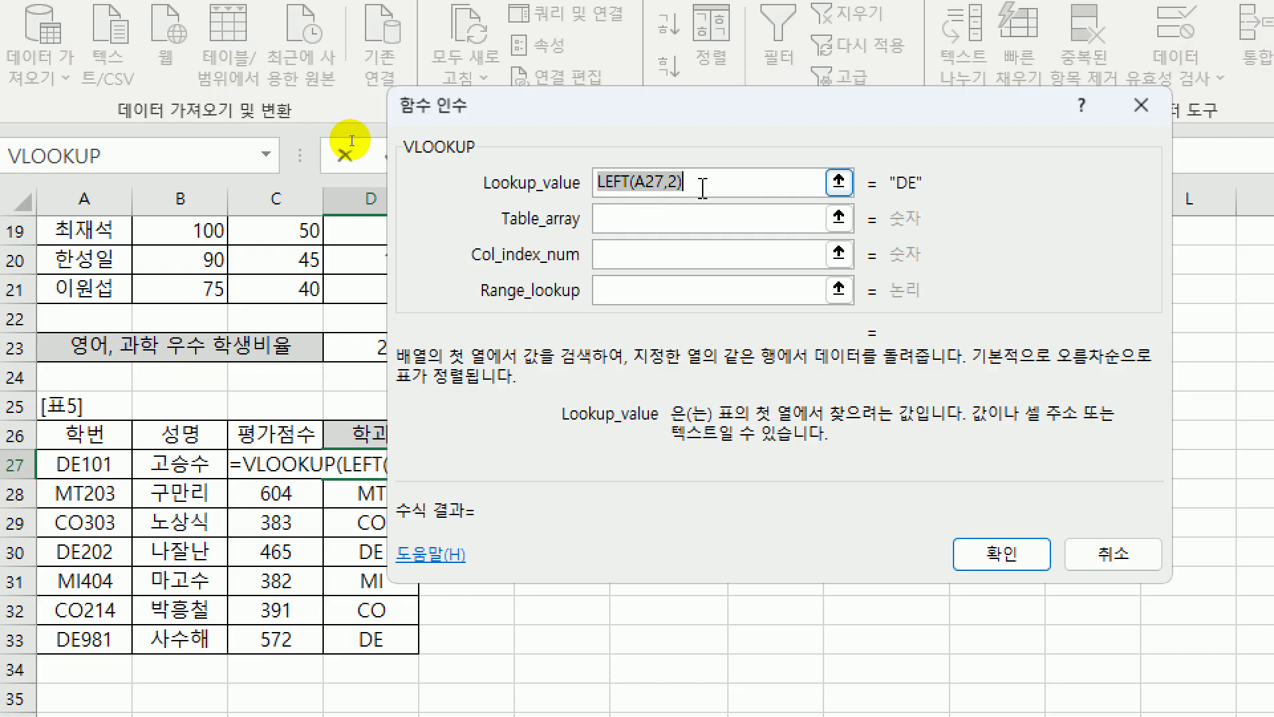
- Set the VLOOKUP table array to the code table's data rows as the absolute range $F$28:$G$30
key(Tab)
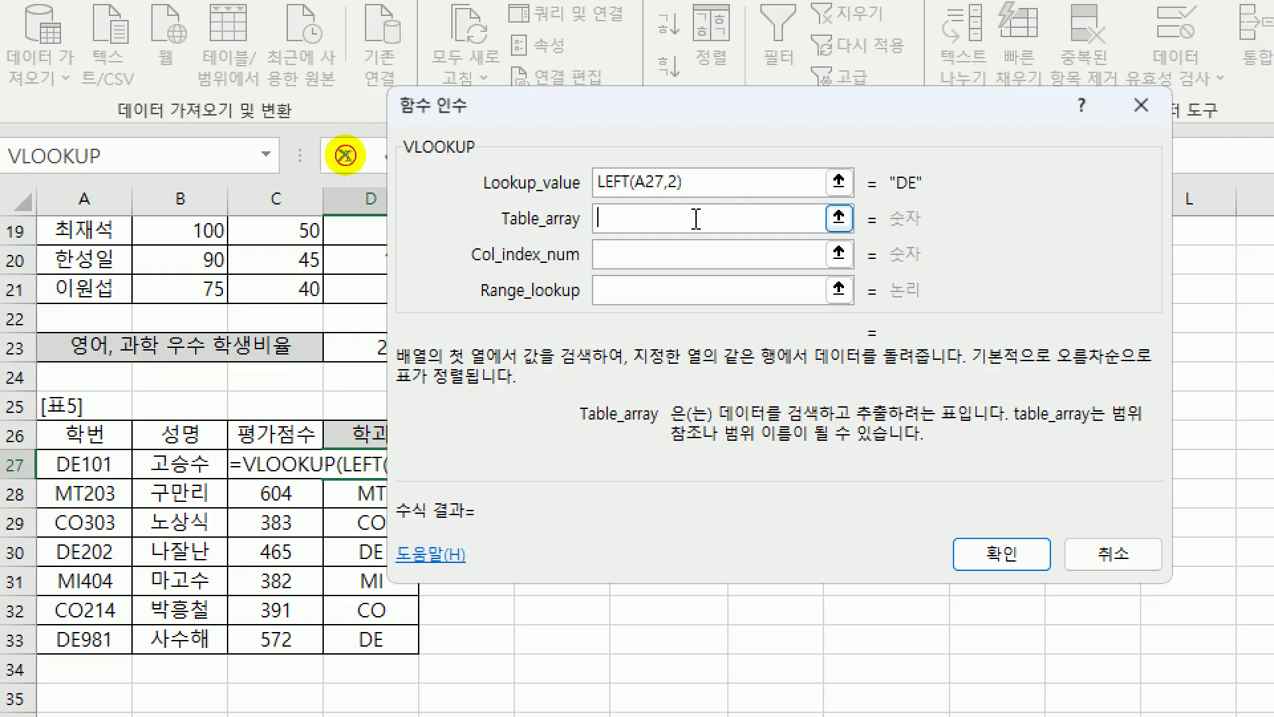
drag(657, 115, 311, 66)
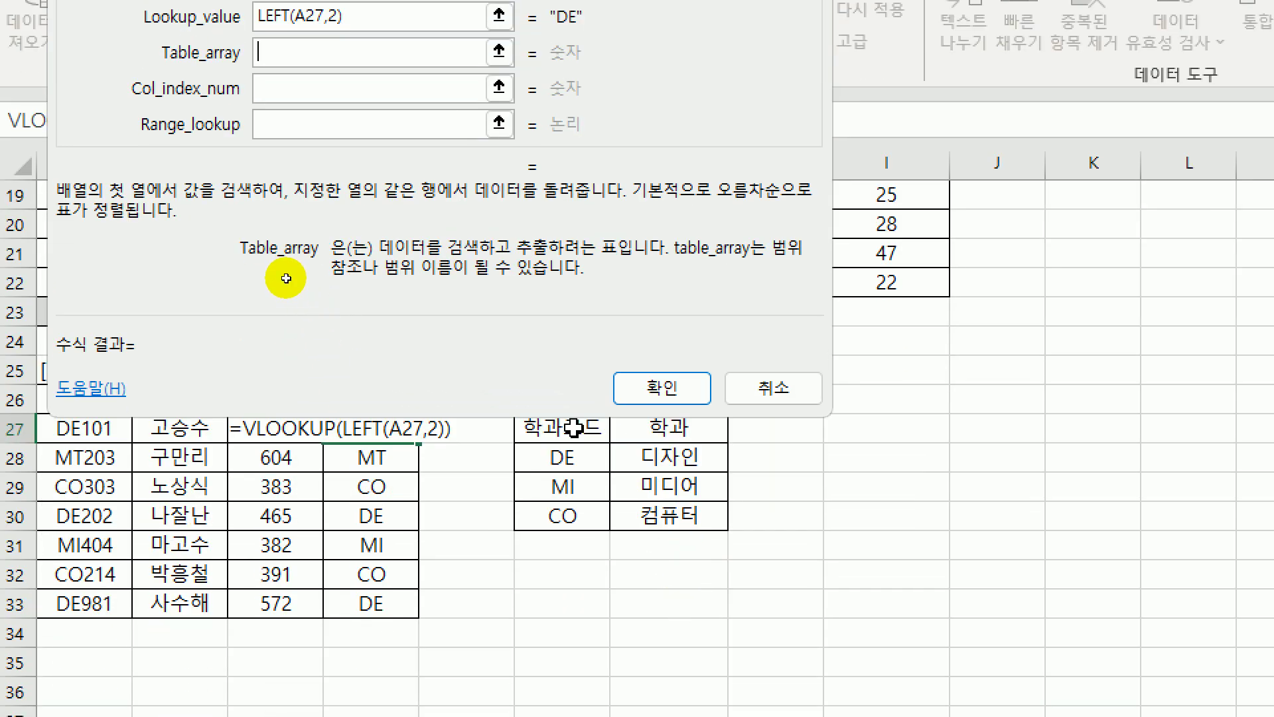
click(578, 430)
drag(578, 430, 624, 512)
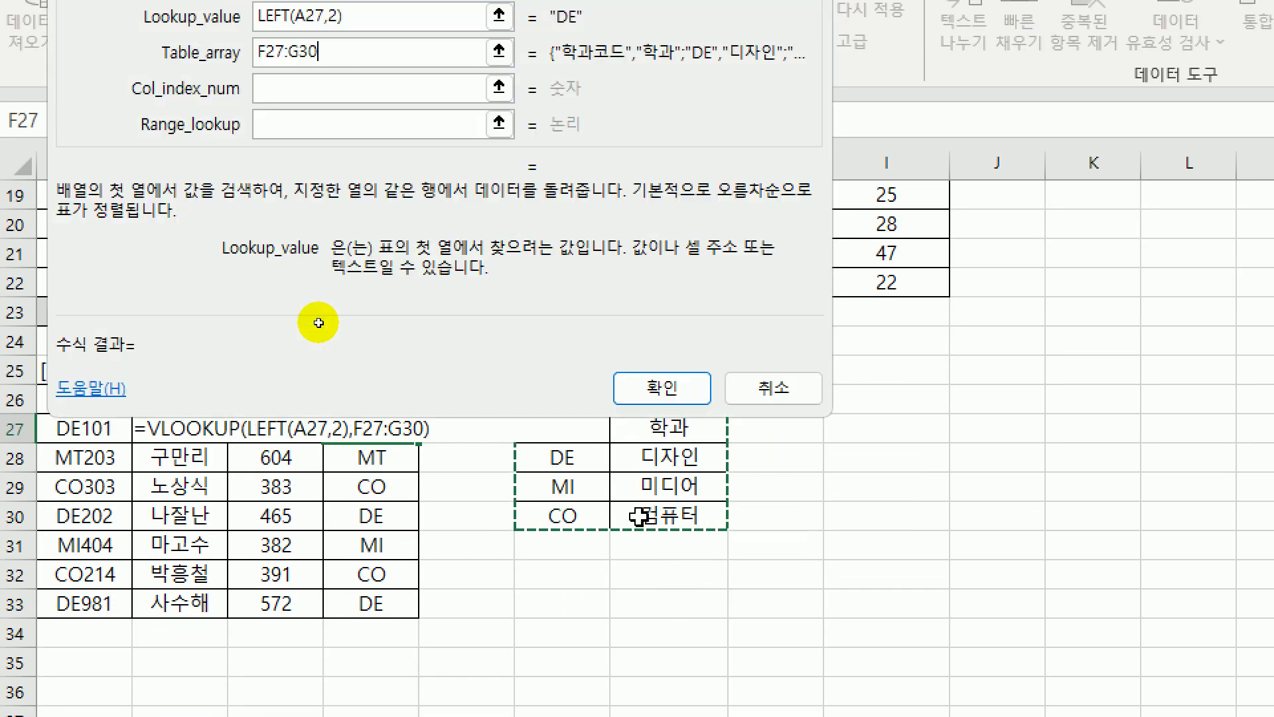
drag(591, 455, 671, 515)
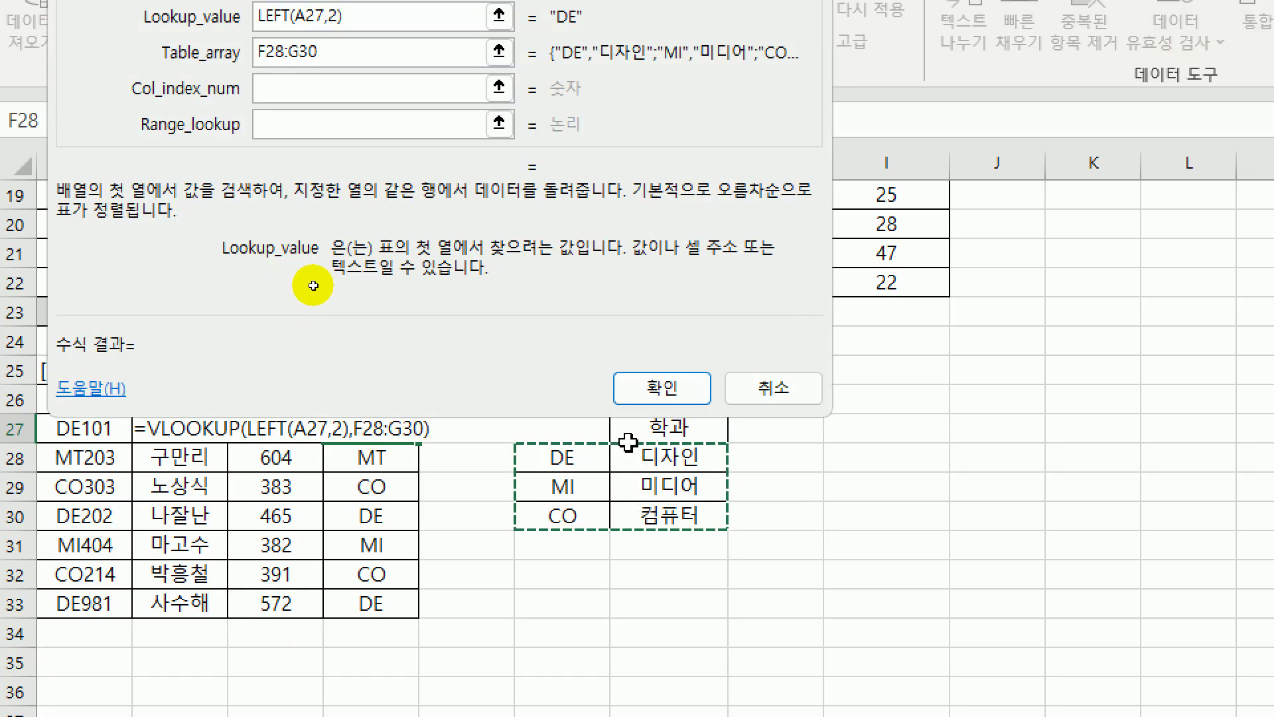
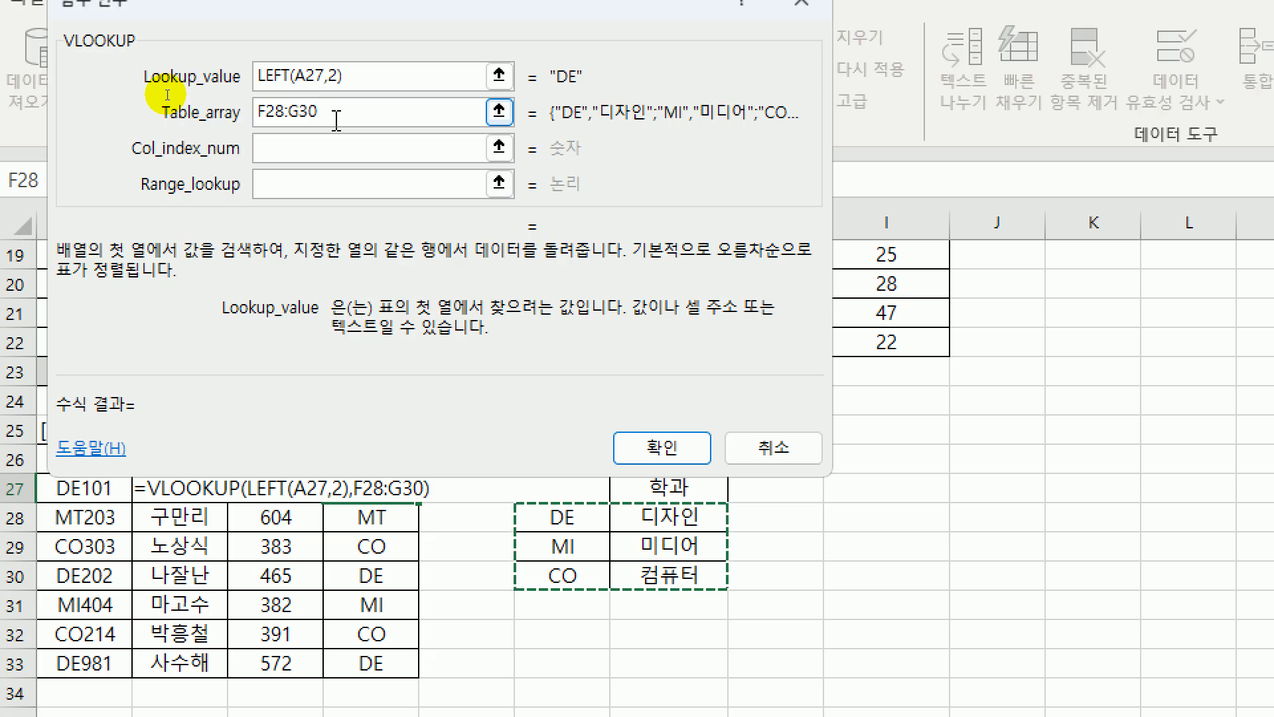
key(F4)
- Set the VLOOKUP column index to 2 and the range lookup to 0, and confirm the formula in D27
click(337, 151)
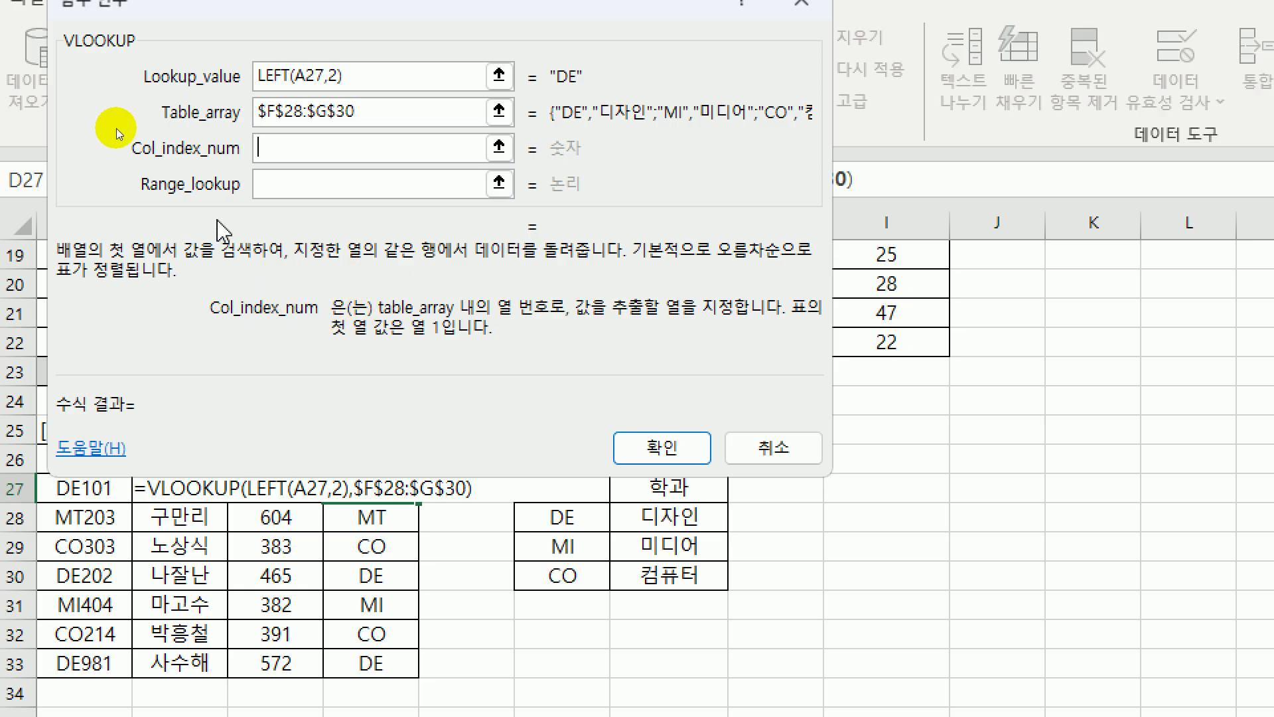
text(2)
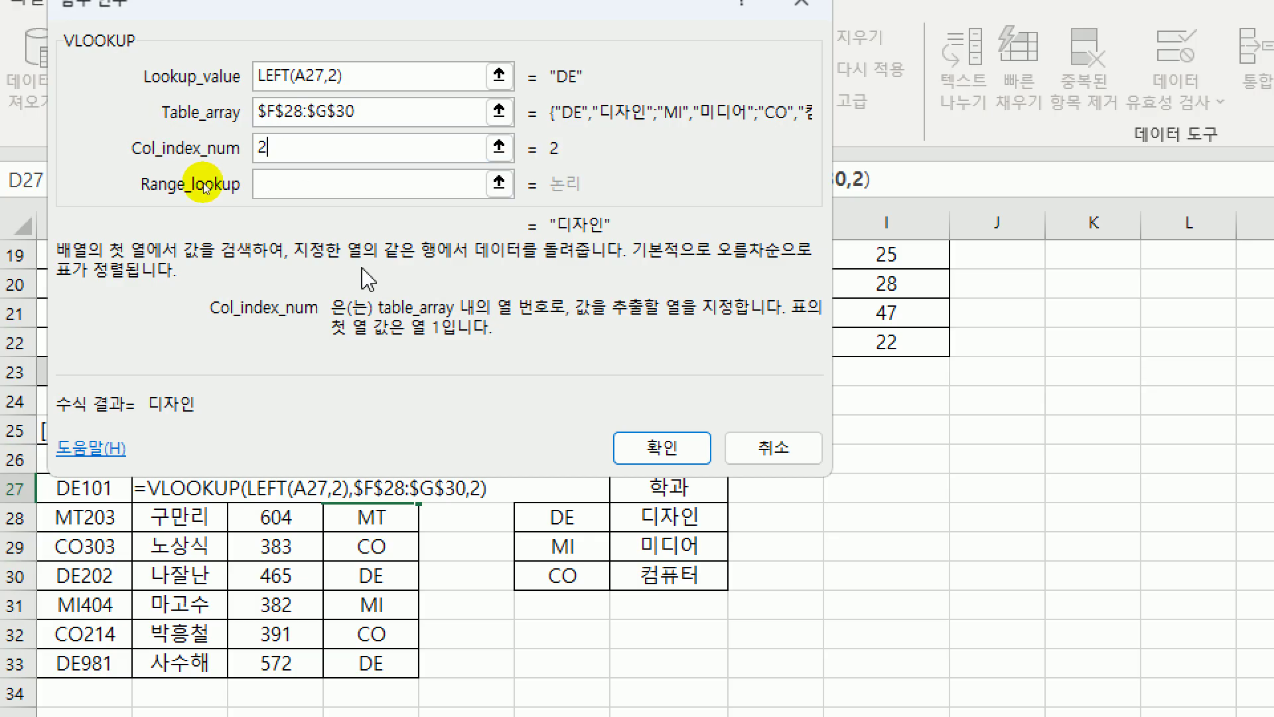
click(280, 183)
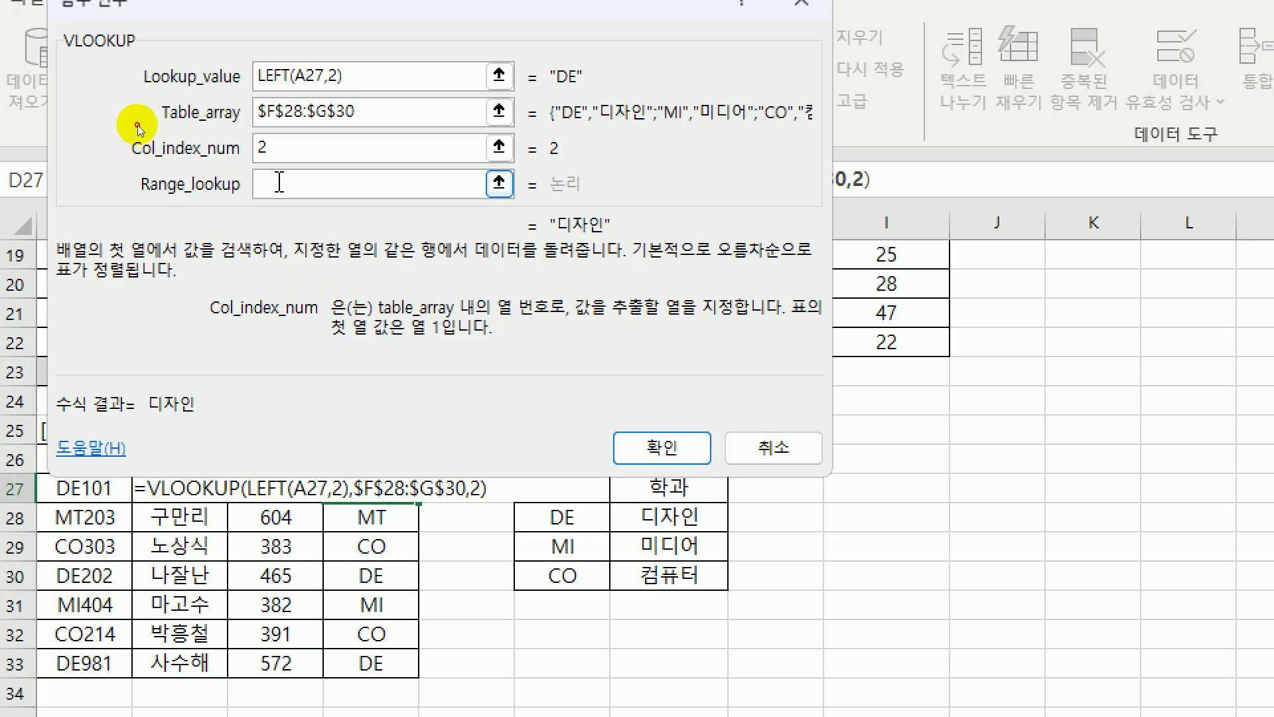
text(0)
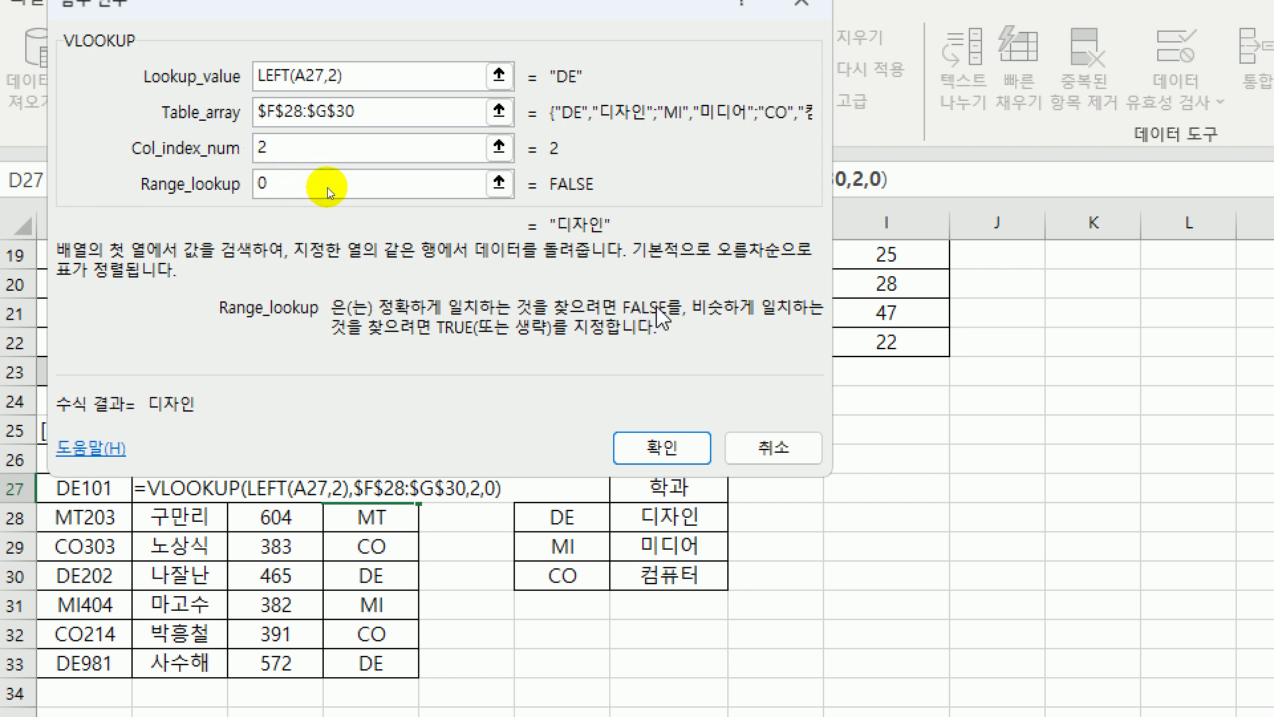
click(655, 457)
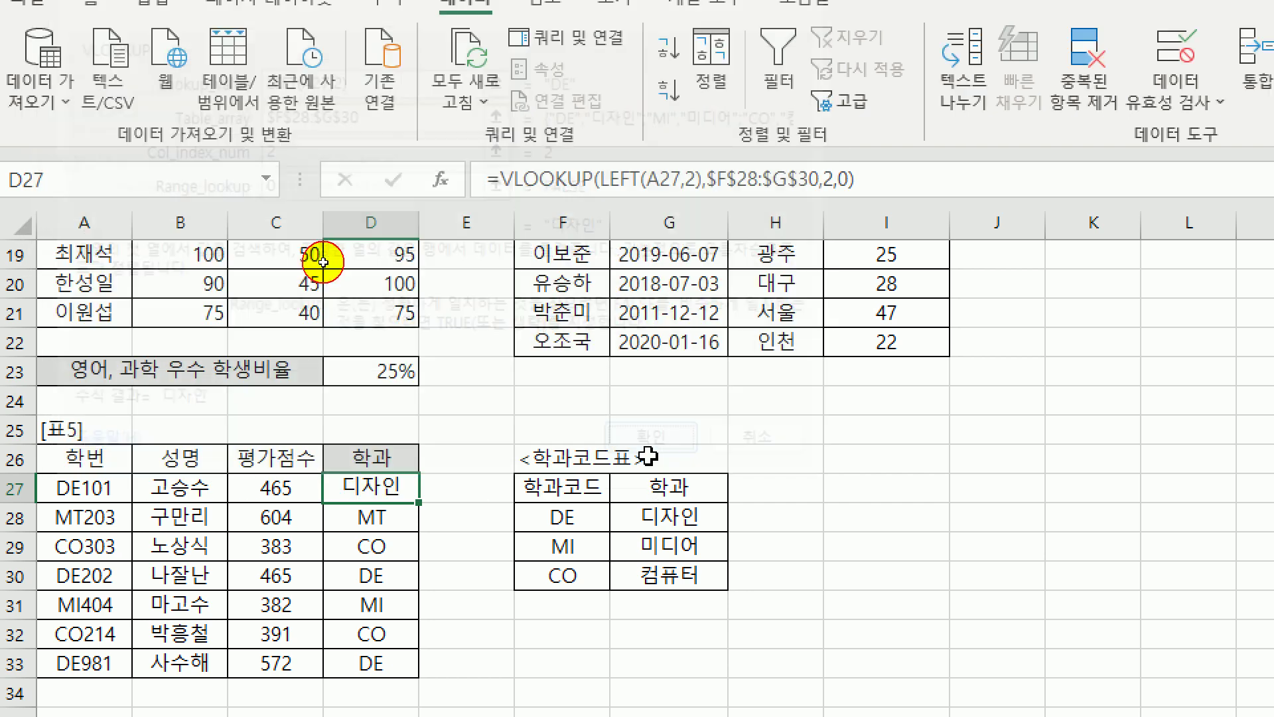
- Fill the VLOOKUP formula from D27 down through D33 in the 학과 column
scroll(442, 494, down, 3)
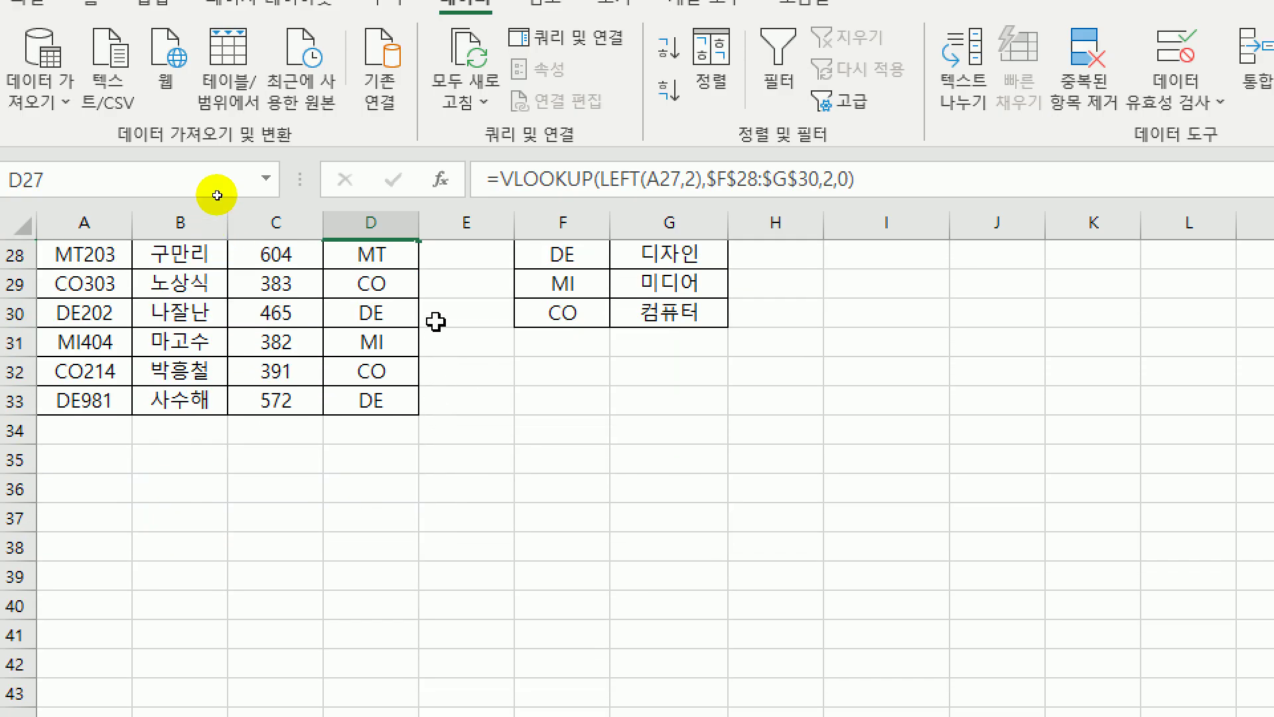
scroll(436, 322, up, 3)
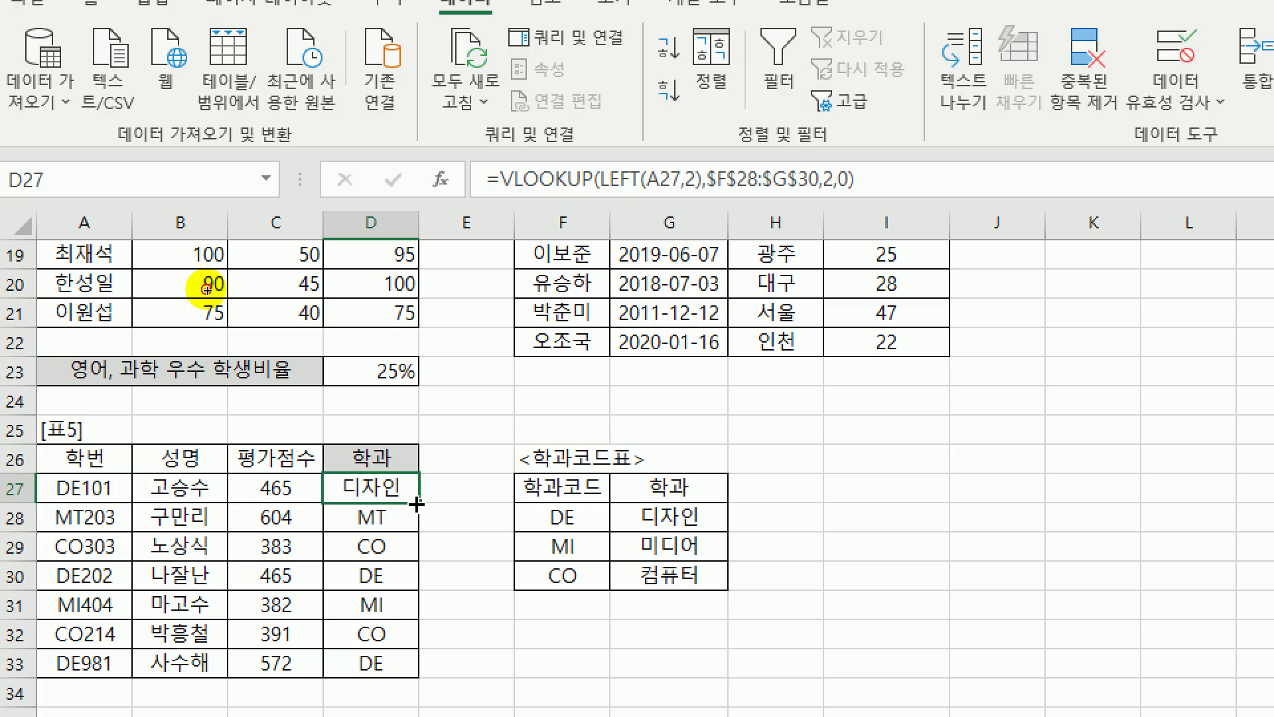
drag(419, 502, 404, 625)
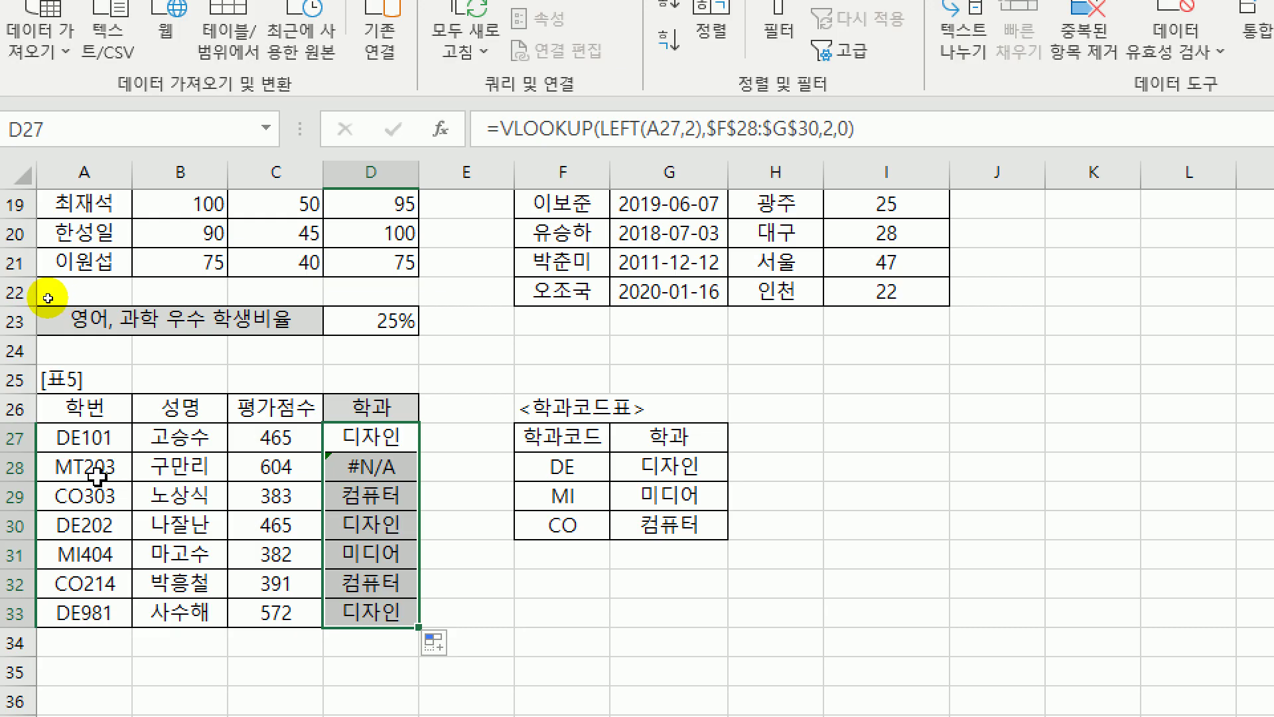
- Wrap the VLOOKUP formula in D27 of the 학과 column in an IFERROR function
click(365, 467)
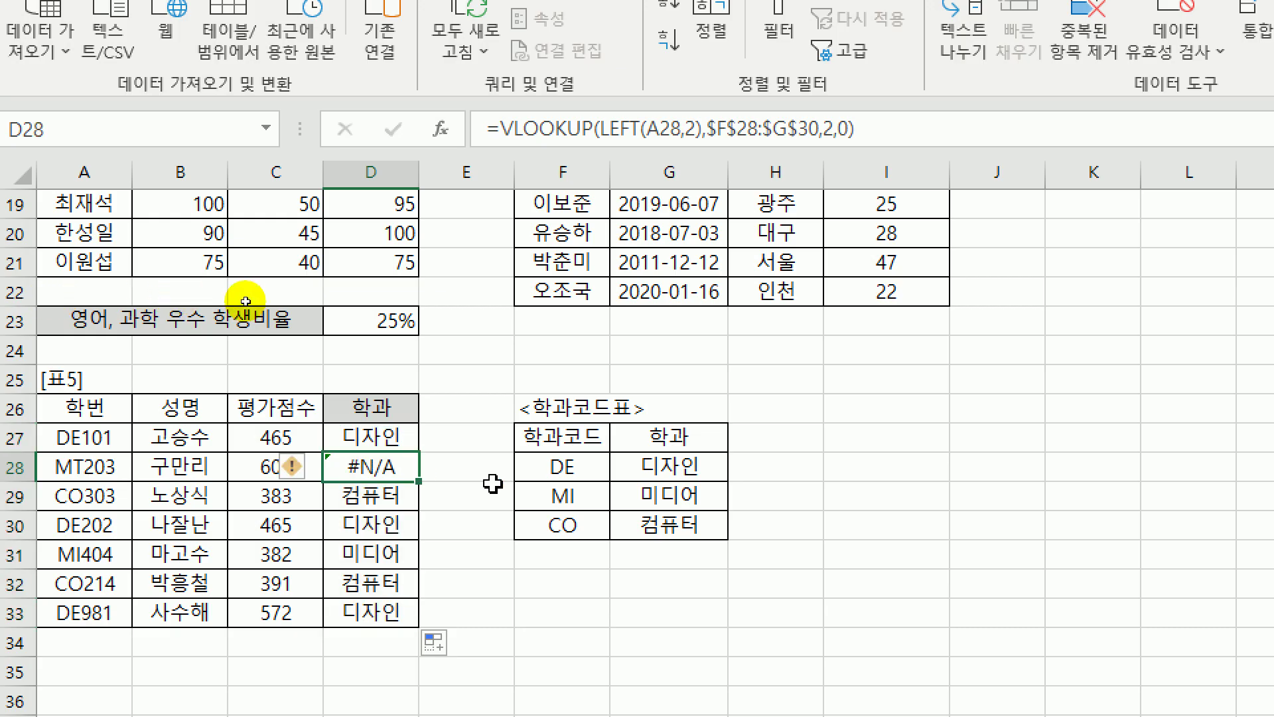
click(361, 438)
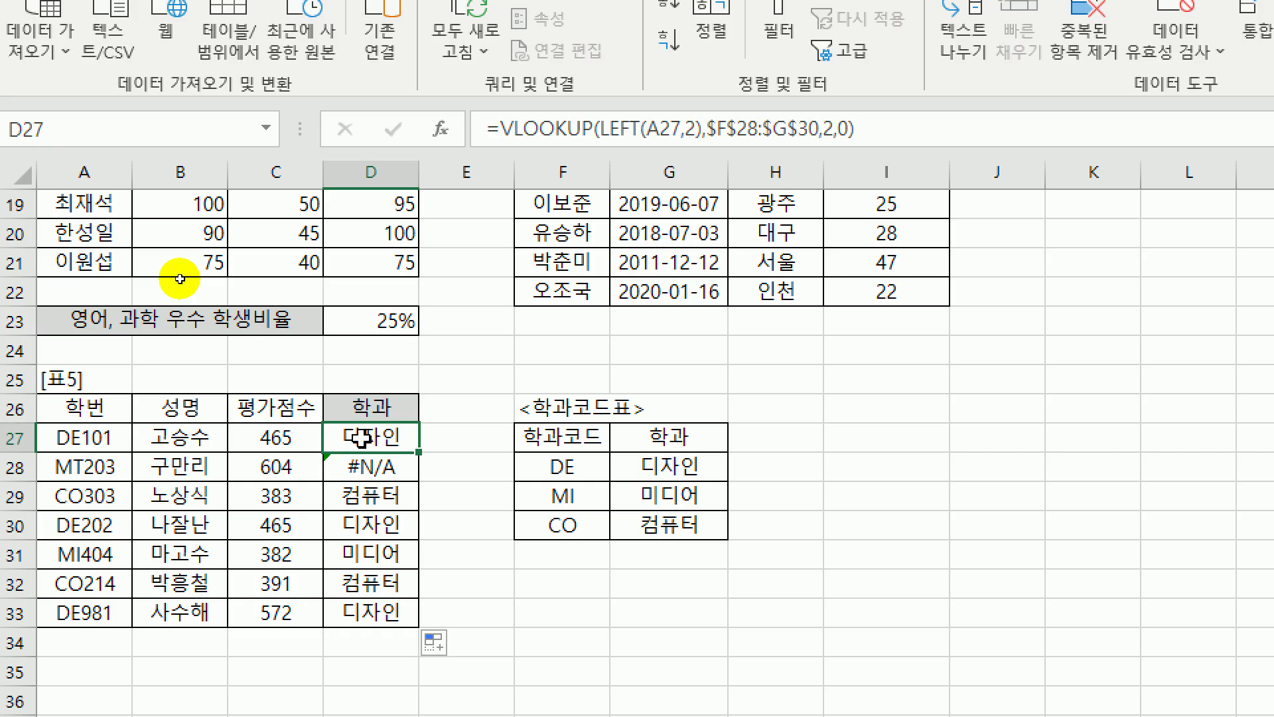
double_click(362, 438)
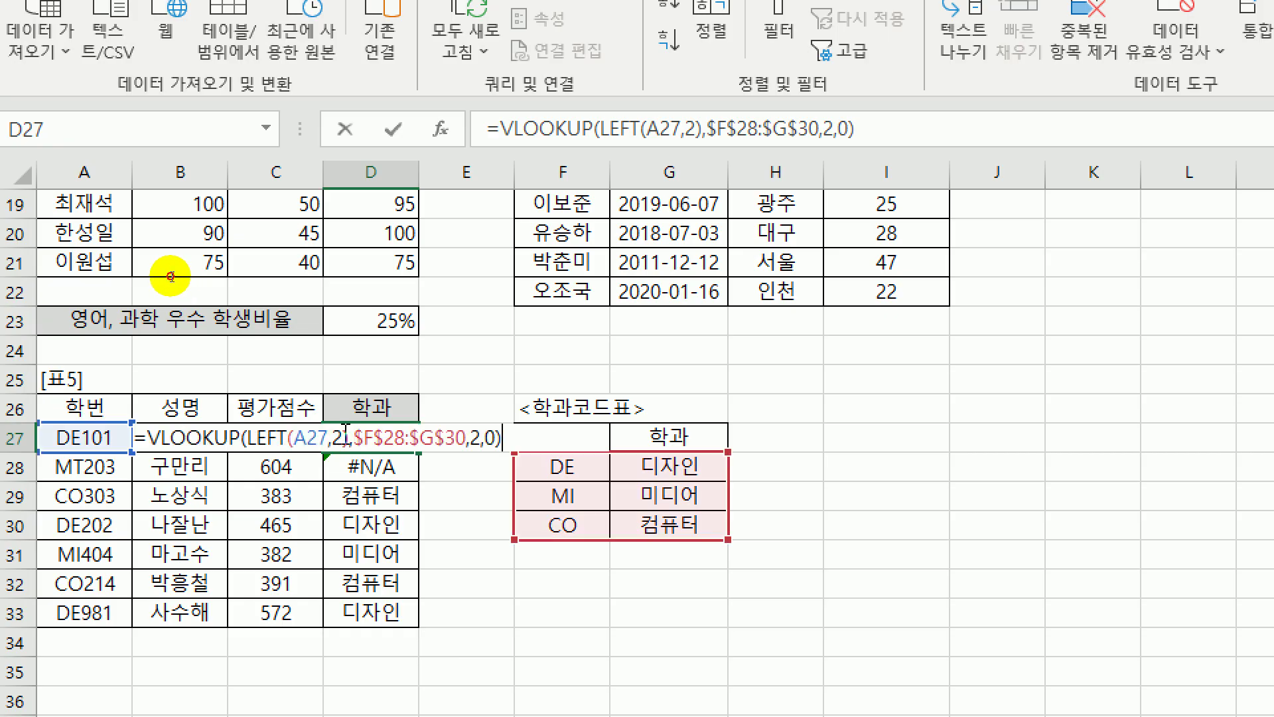
click(147, 440)
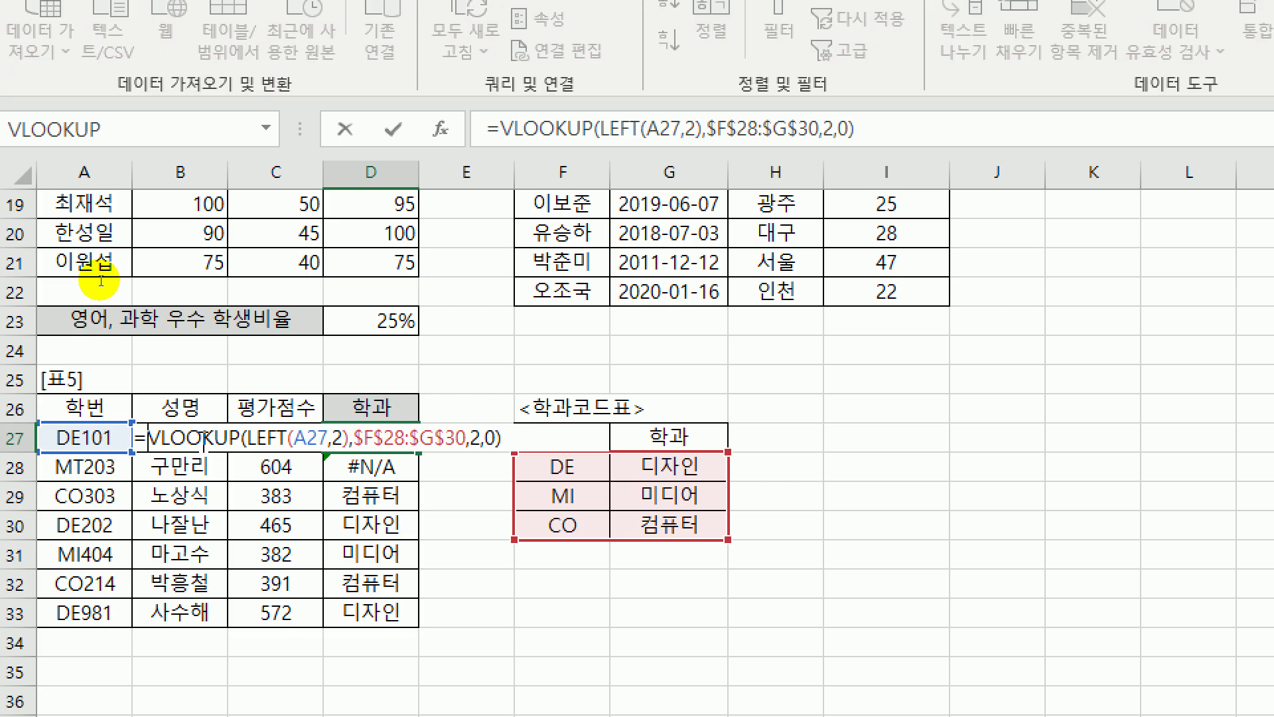
text(IF)
key(Down)
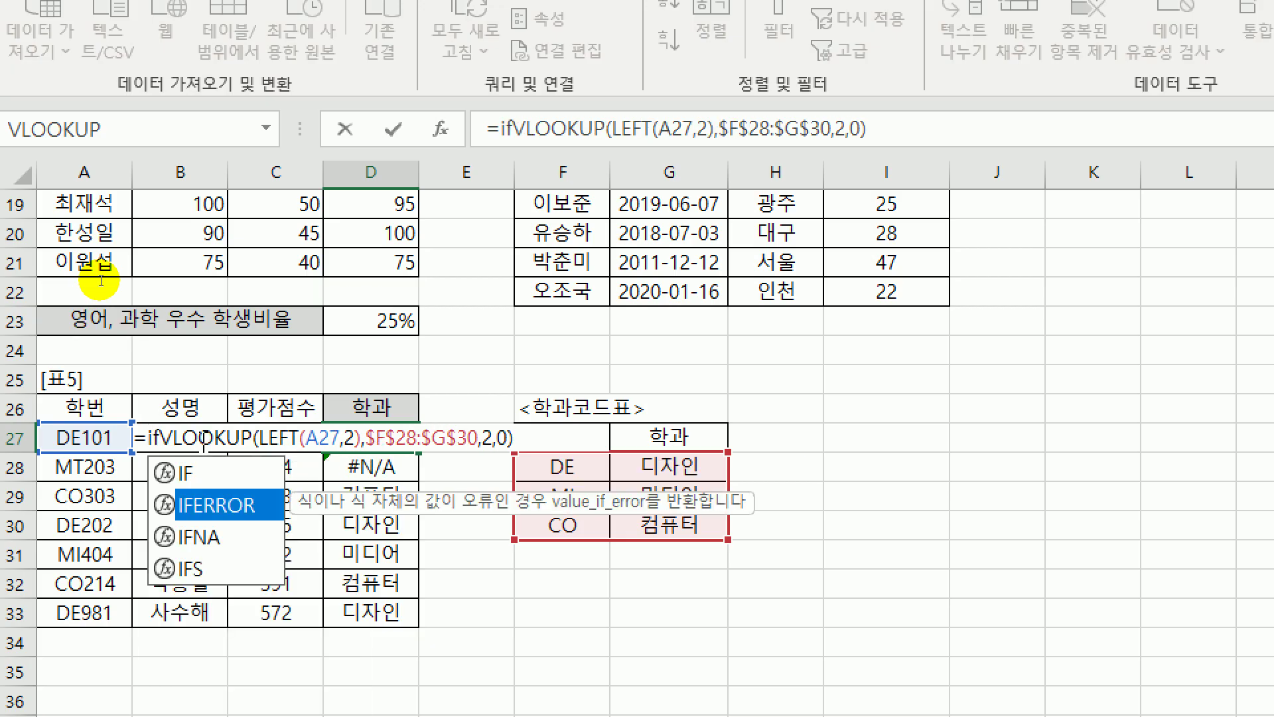
key(Tab)
key(End)
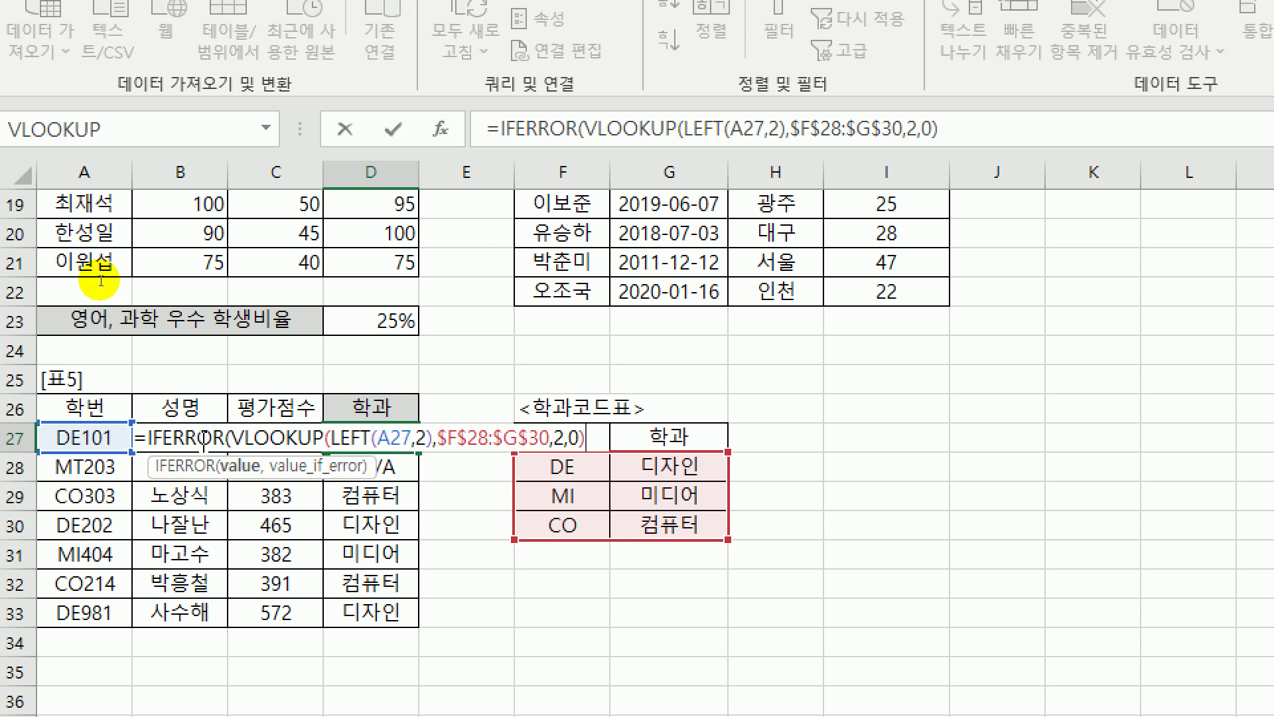
- Set the IFERROR fallback value in D27 to "코드오류", close the function and confirm the formula
text(,)
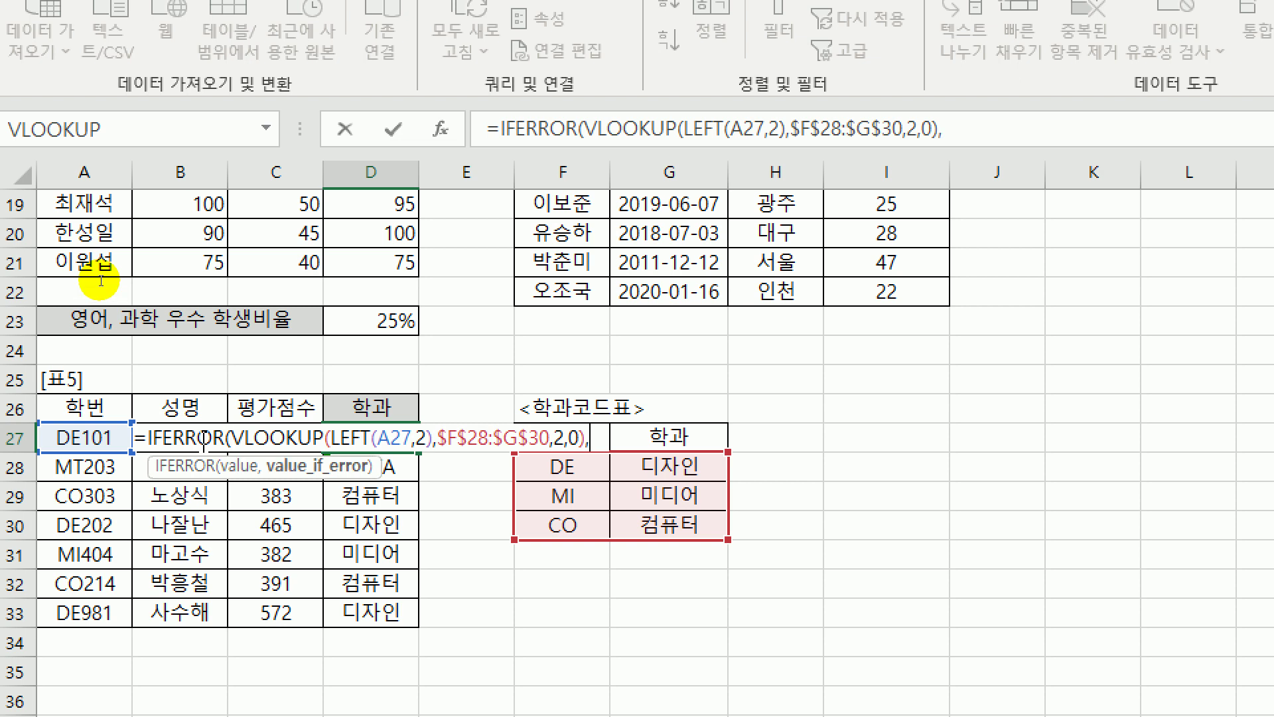
text(")
text(zh)
key(BackSpace)
key(BackSpace)
key(Hangul)
text(코등)
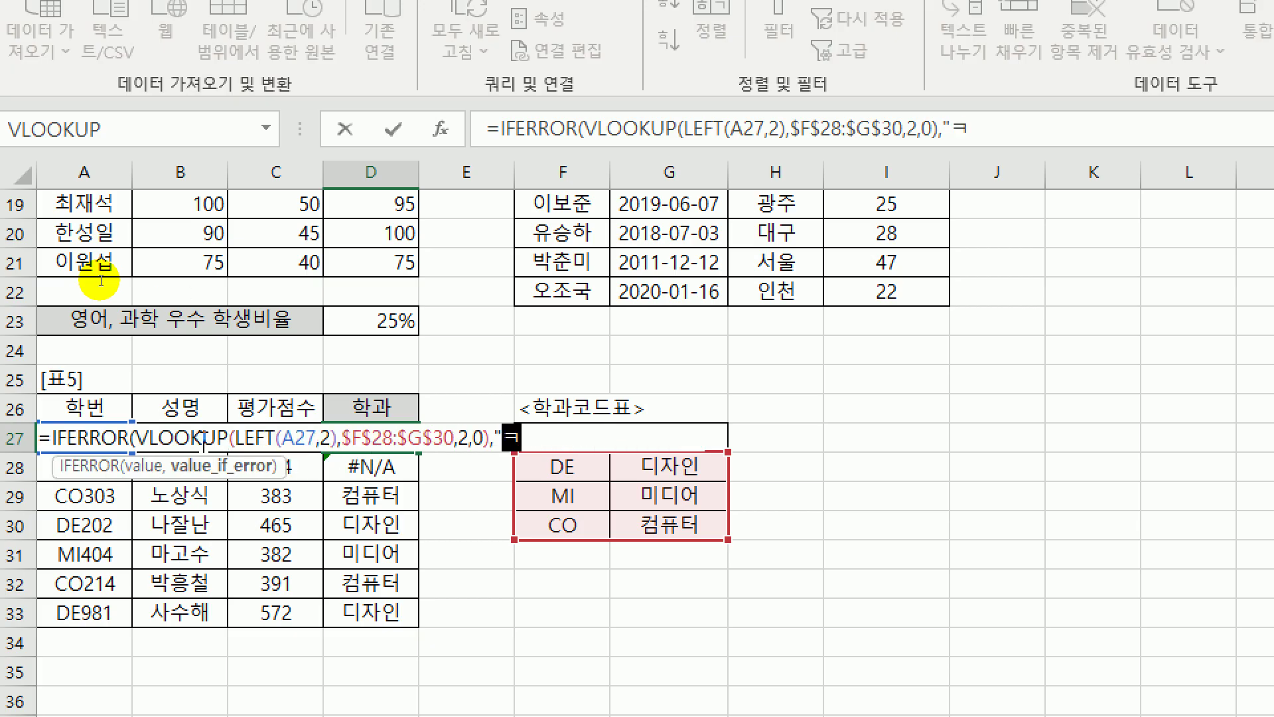
text(오류")
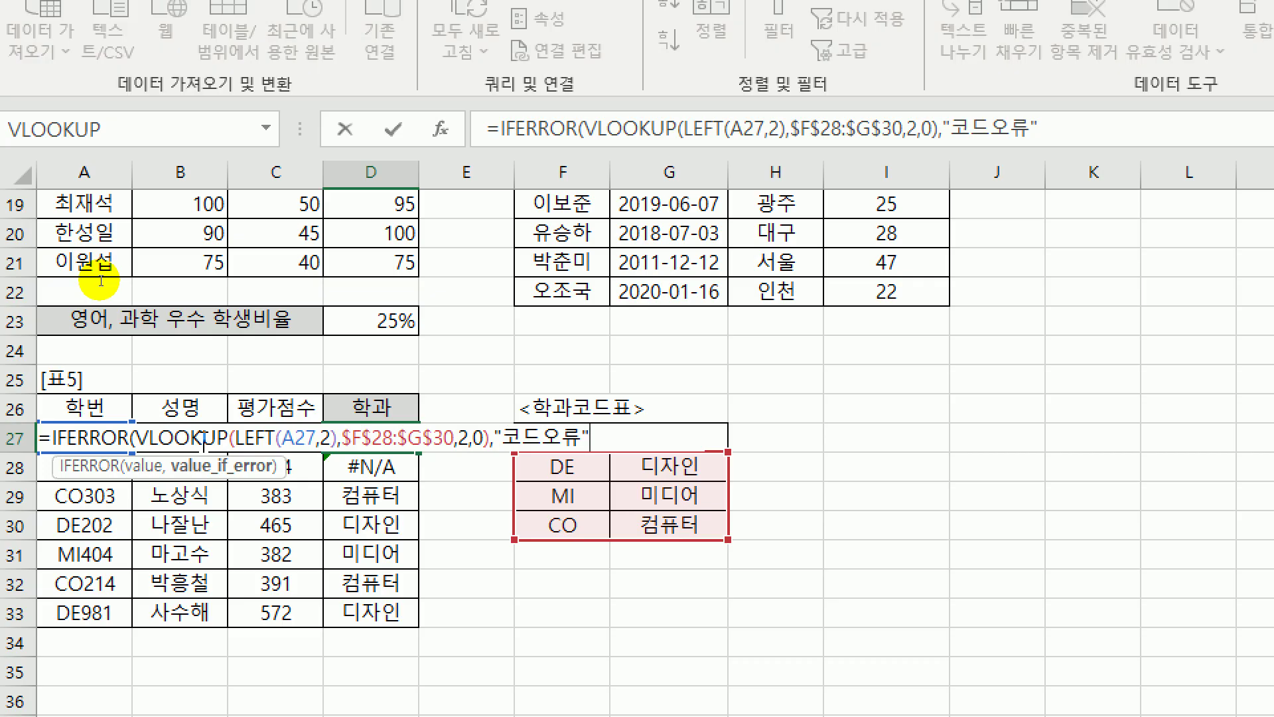
text())
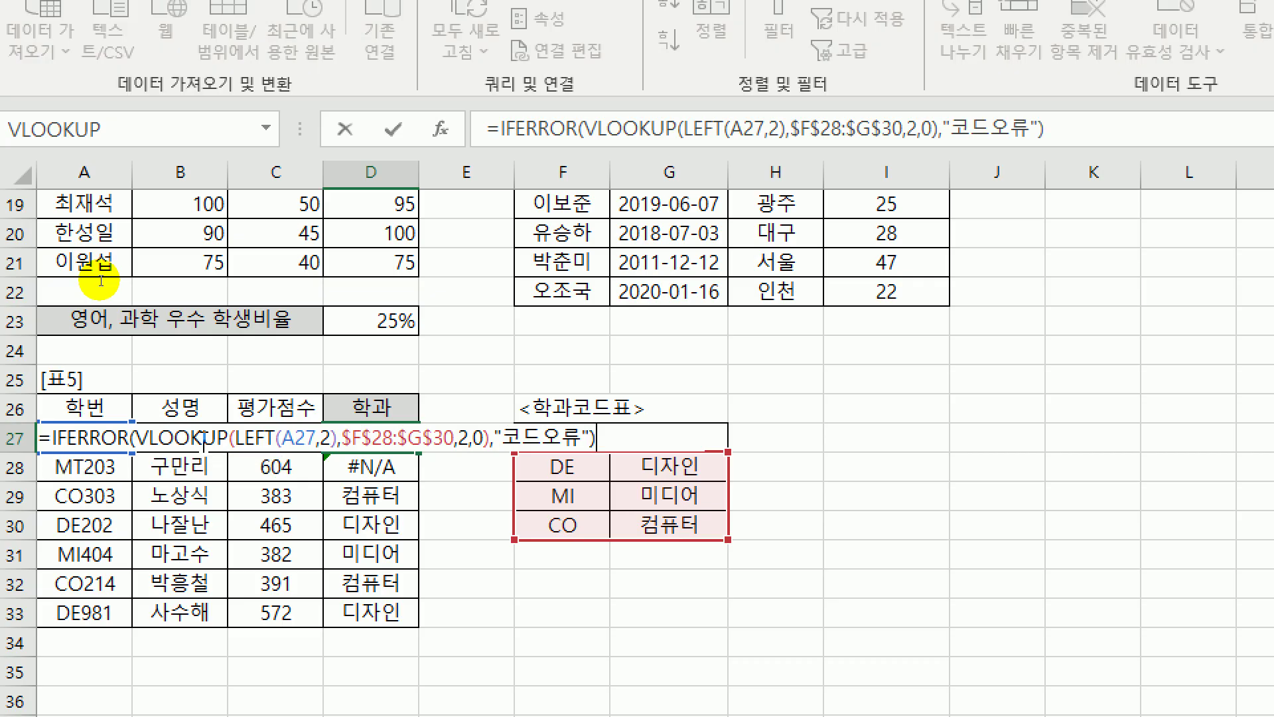
key(Left)
key(Left)
key(Left)
key(Left)
key(Left)
key(Left)
key(Left)
key(Left)
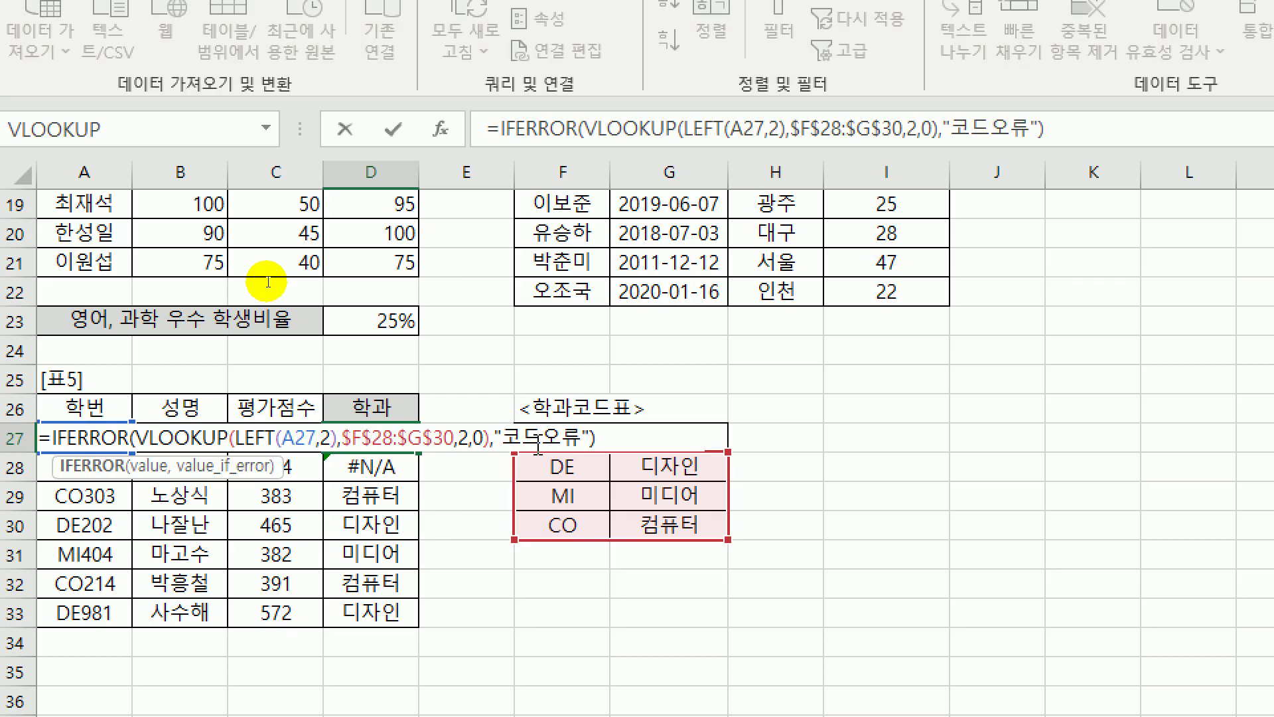
key(End)
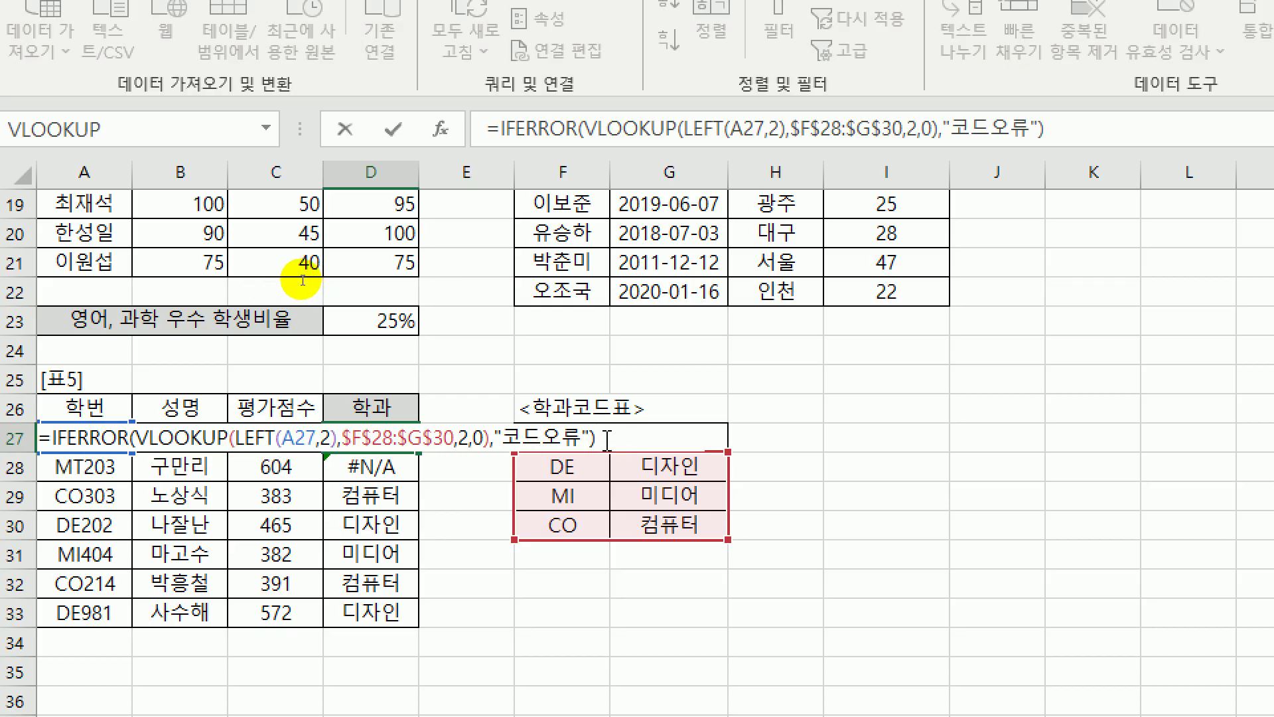
key(Return)
- Fill the IFERROR formula from D27 down through D33 in the 학과 column
click(413, 443)
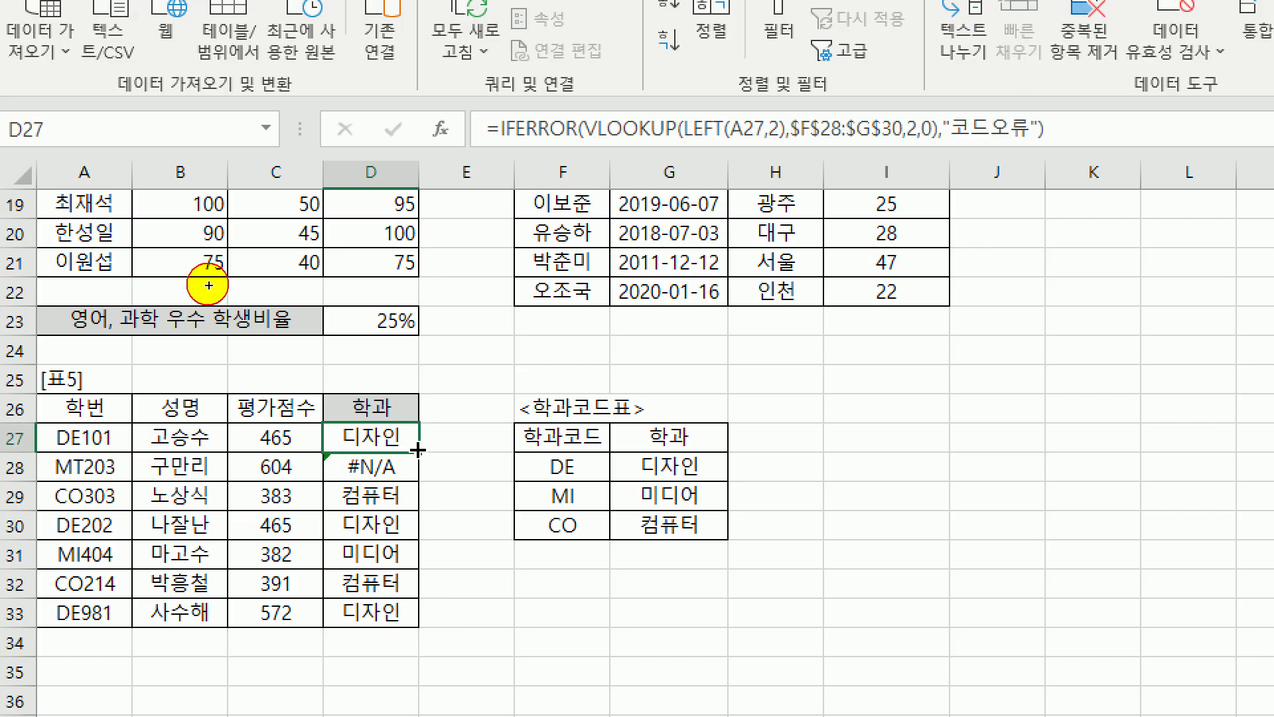
drag(420, 455, 418, 627)
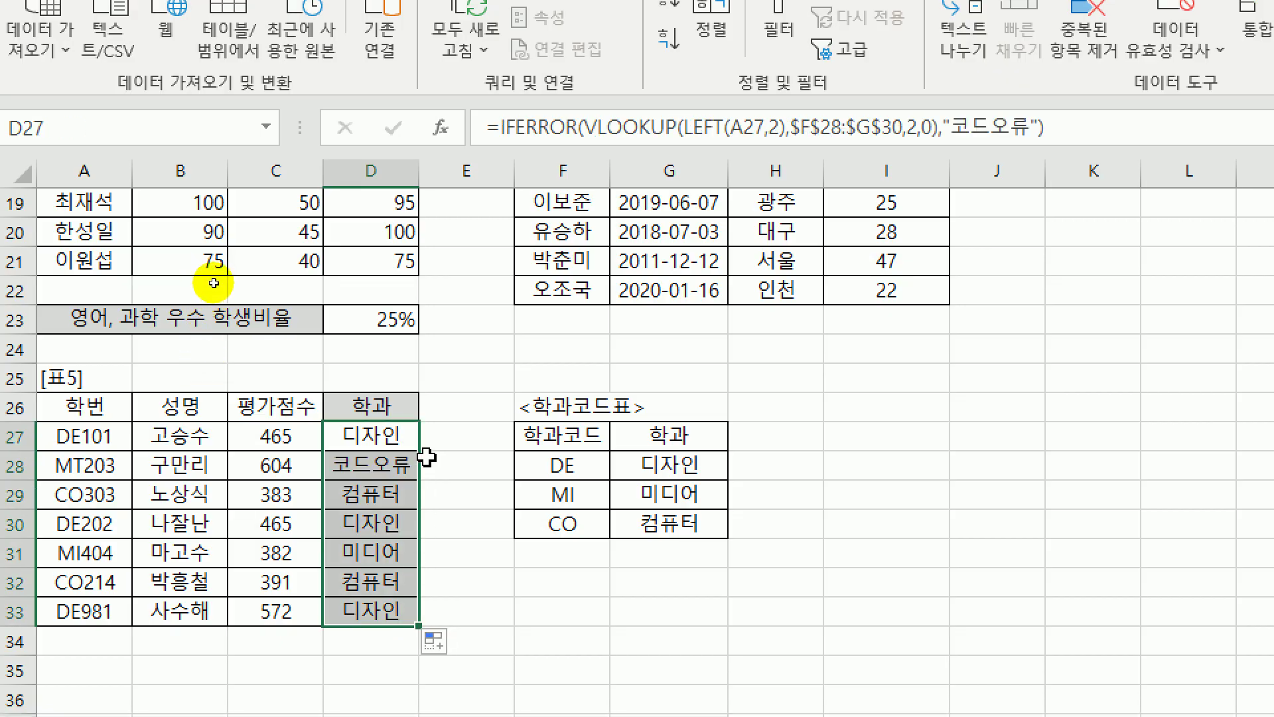
click(401, 465)
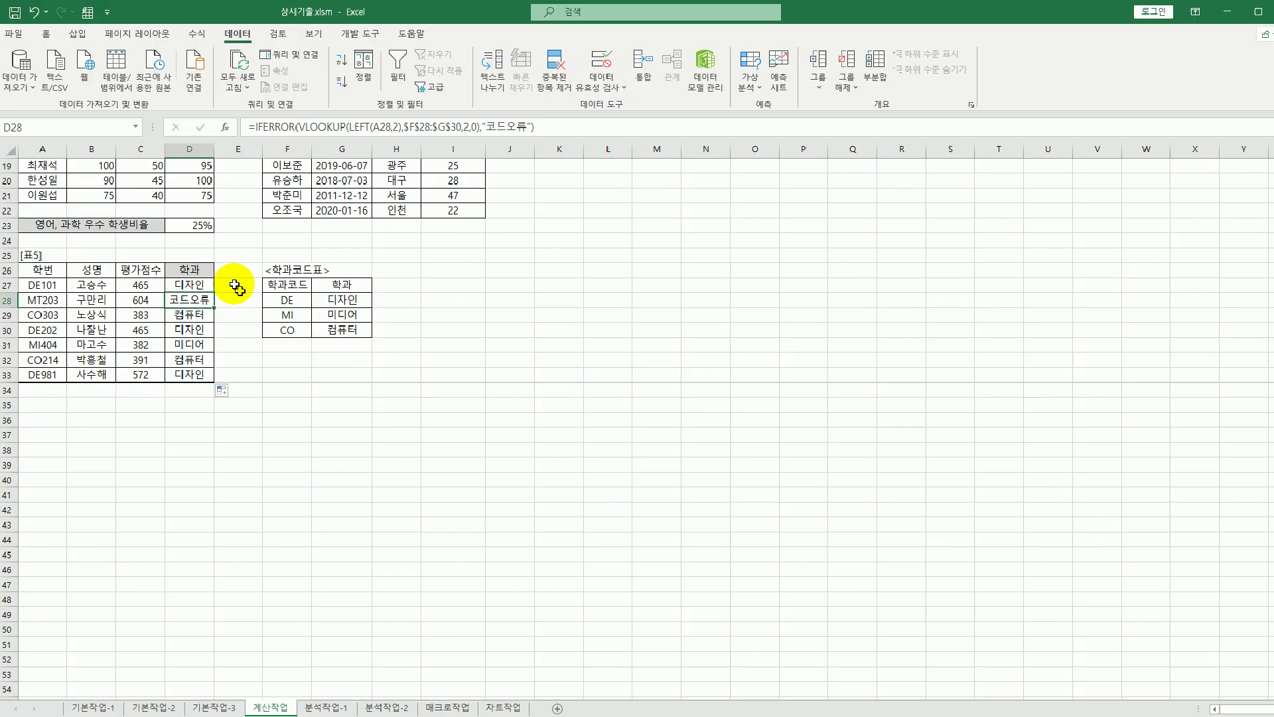
scroll(437, 305, up, 6)
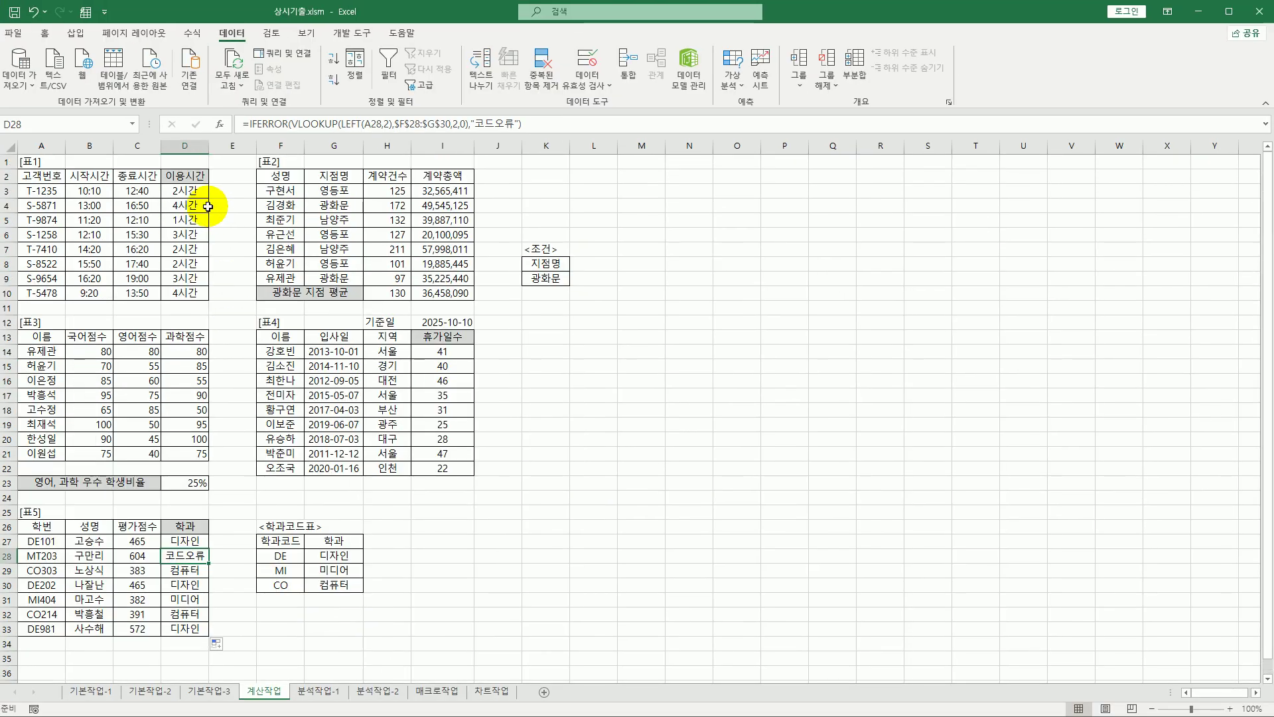
click(196, 192)
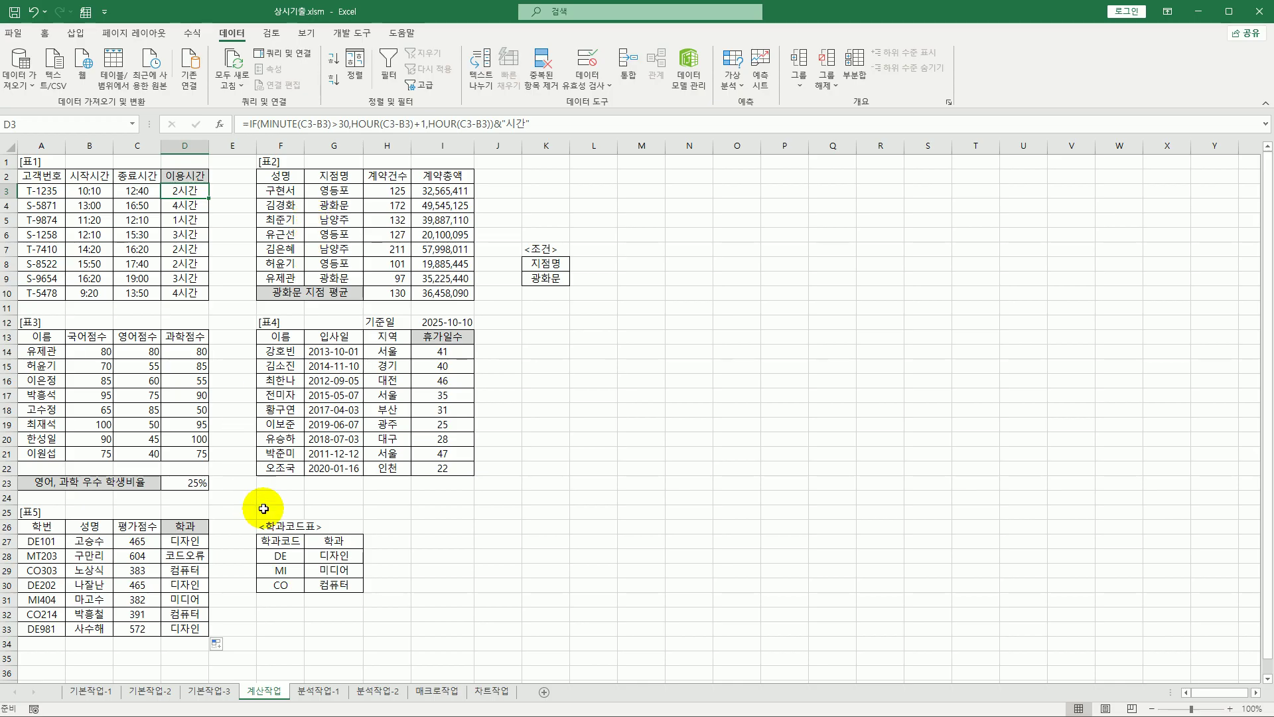
- Switch to the 분석작업-1 sheet and examine the 구분 column and the range A3:F15 of the 전자제품 판매현황 table
click(319, 692)
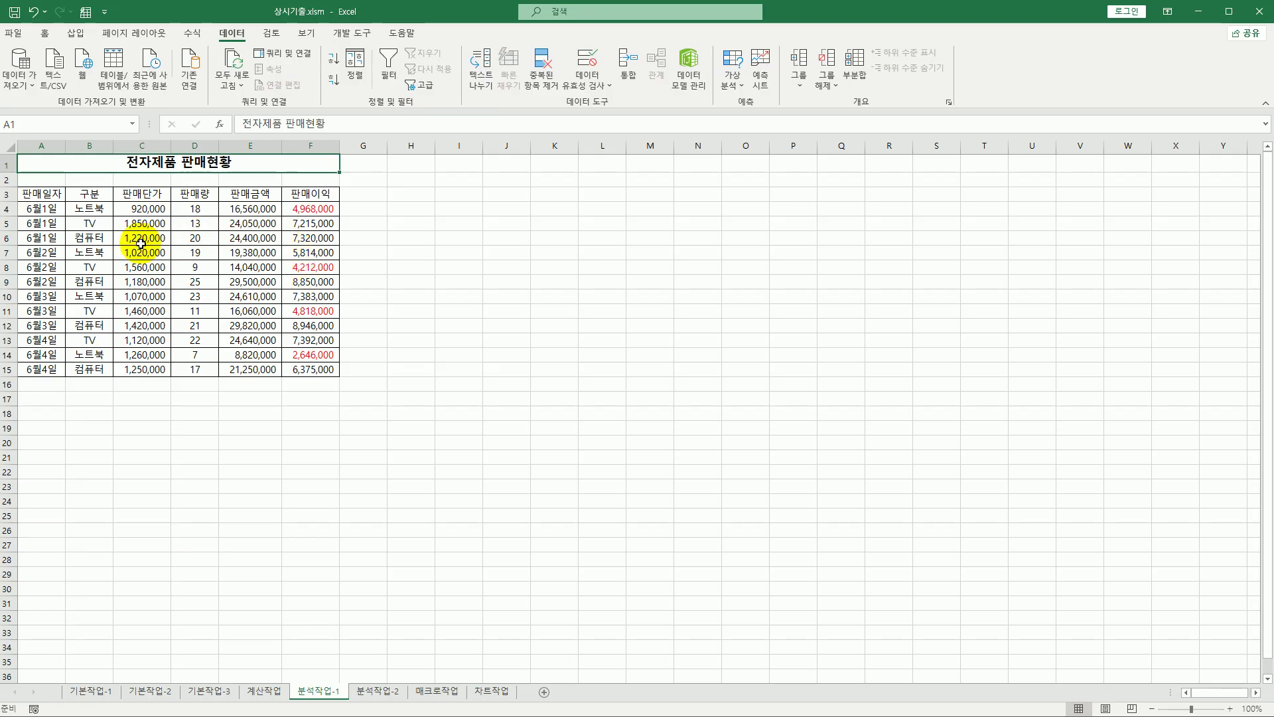
click(94, 208)
click(95, 224)
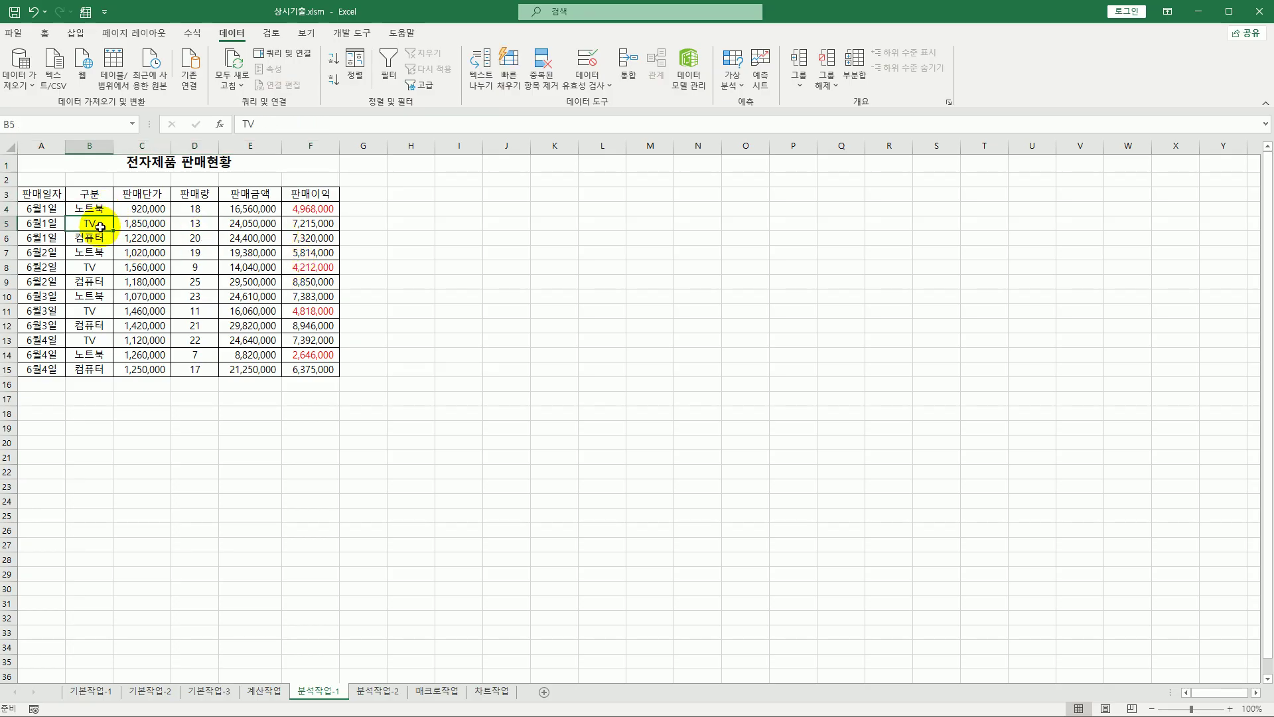
click(95, 236)
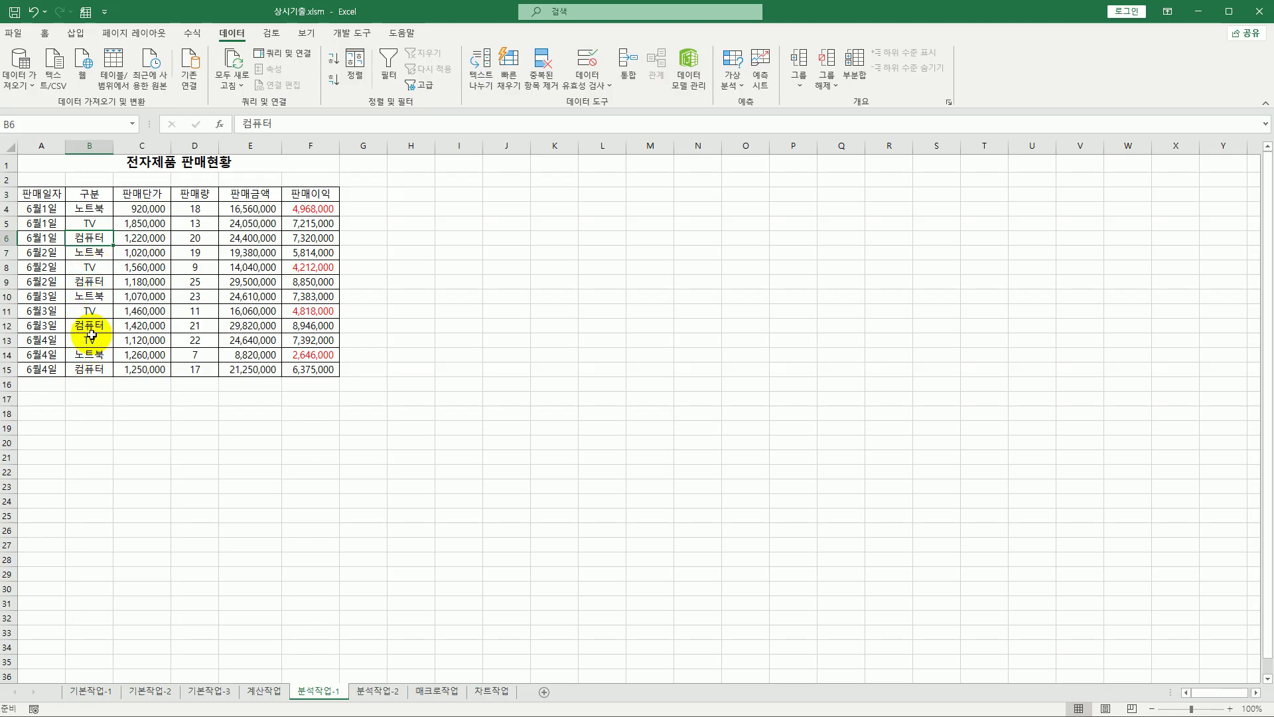
drag(93, 195, 93, 376)
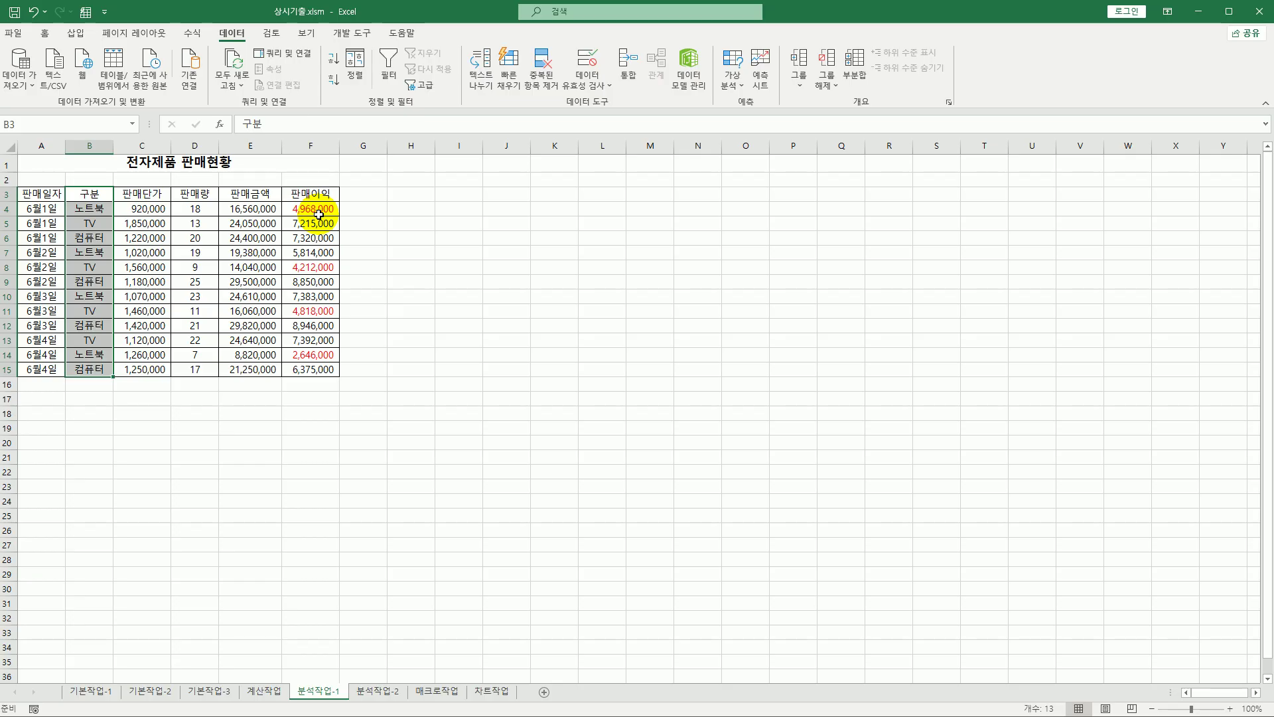
click(141, 162)
drag(73, 194, 312, 339)
drag(34, 193, 299, 370)
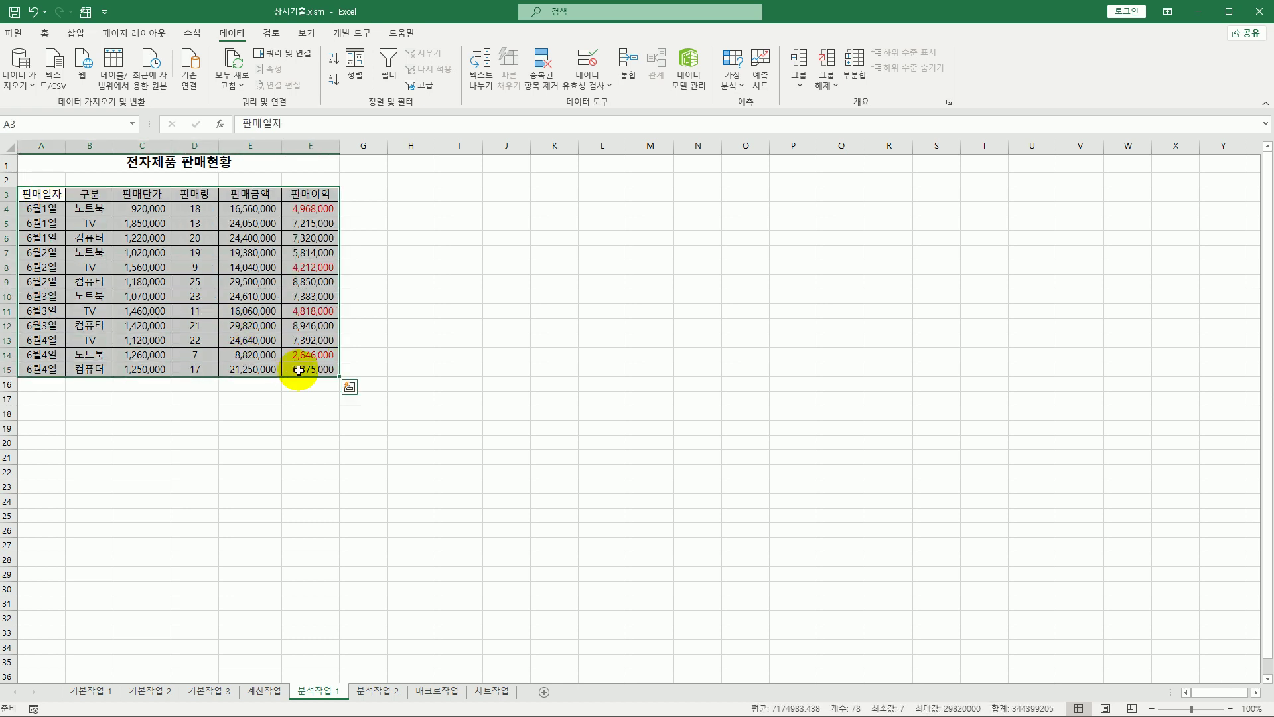
click(304, 181)
click(90, 221)
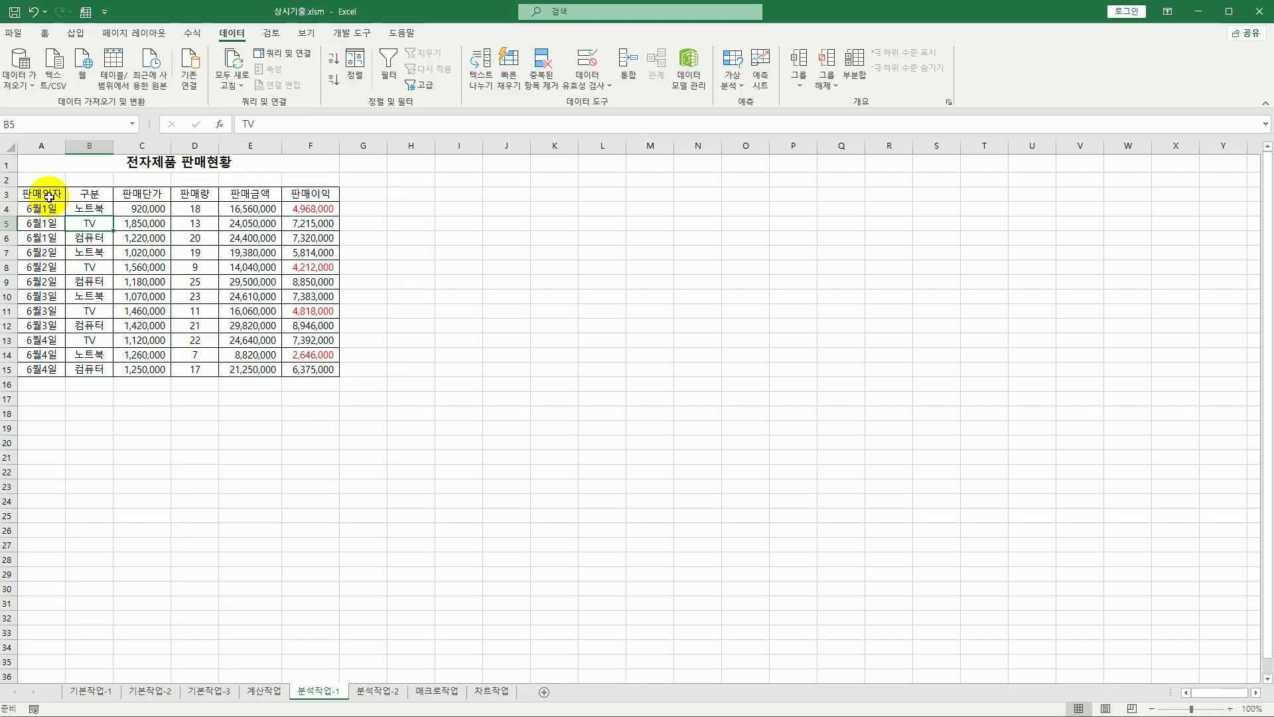
drag(40, 194, 294, 365)
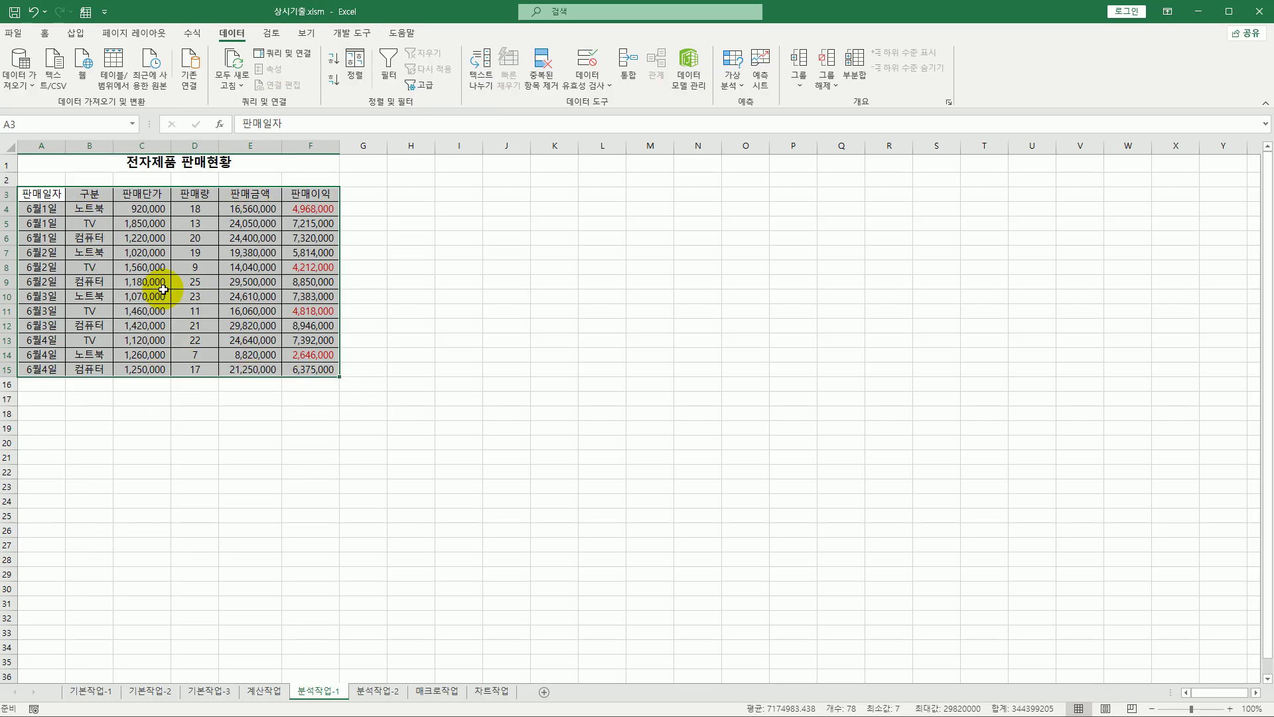
- Start a custom sort of the 전자제품 판매현황 table from a cell inside it, with 구분 as the sort column
click(193, 239)
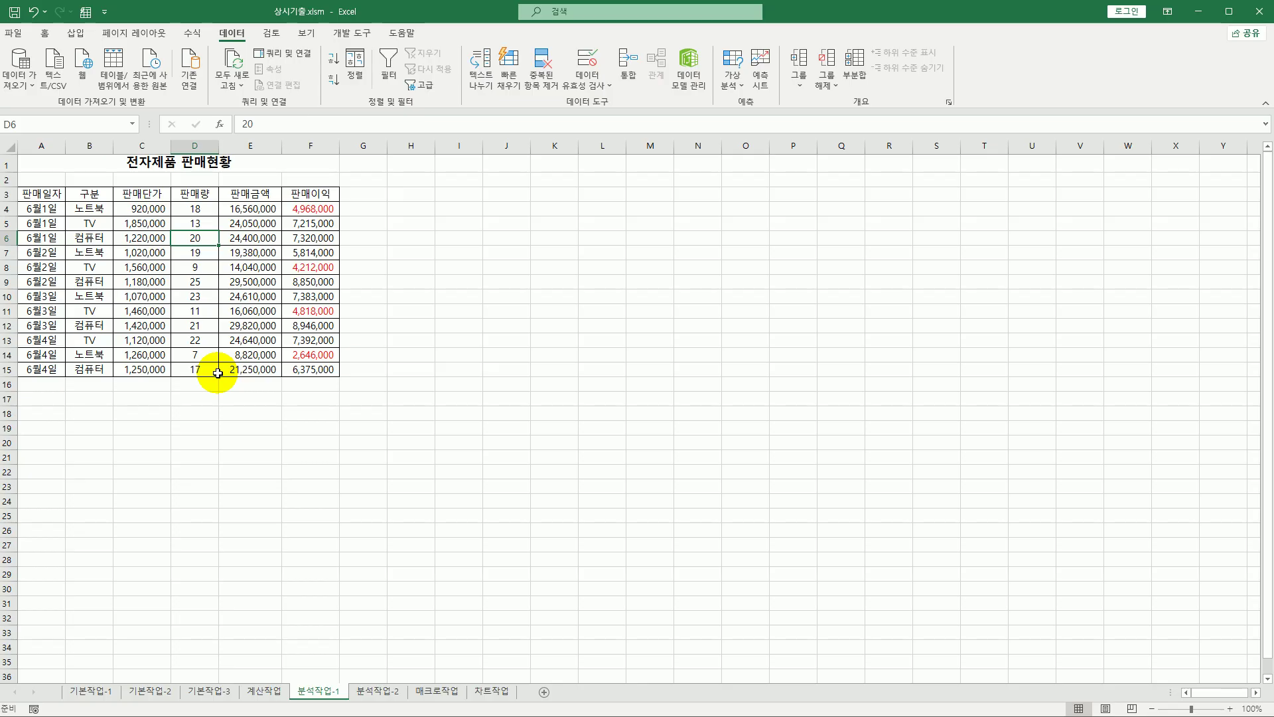
click(197, 268)
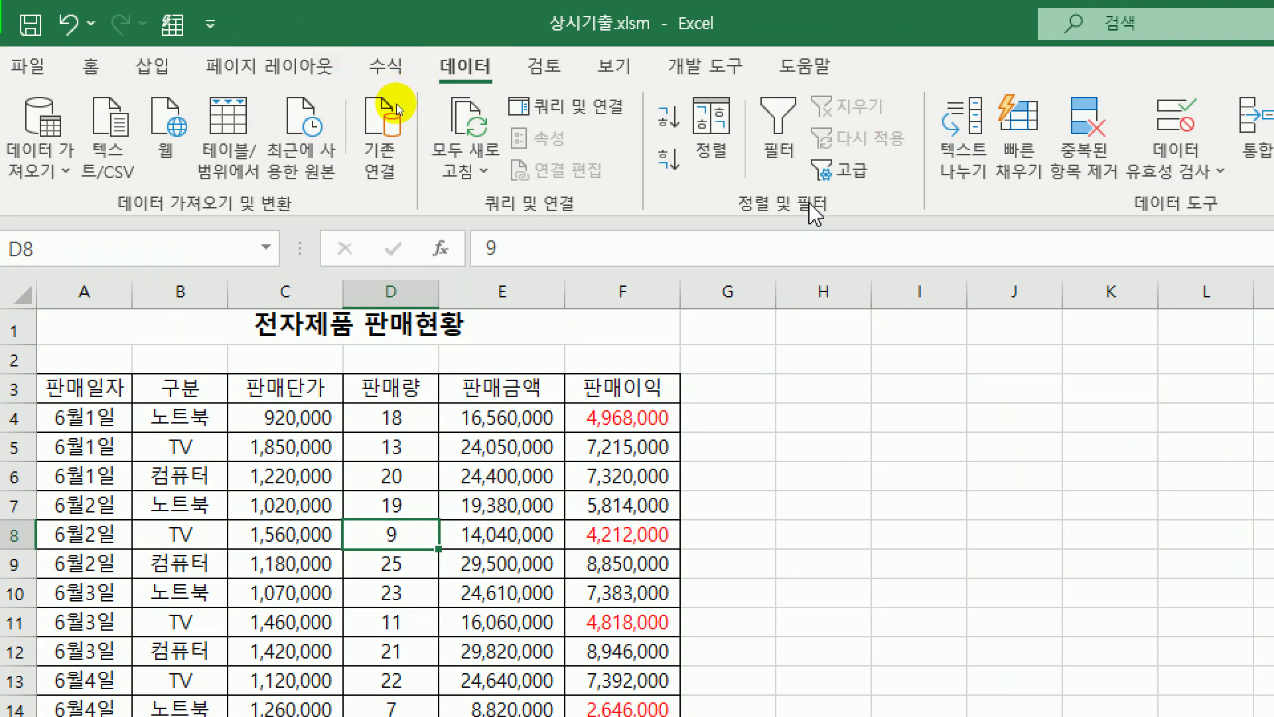
click(711, 127)
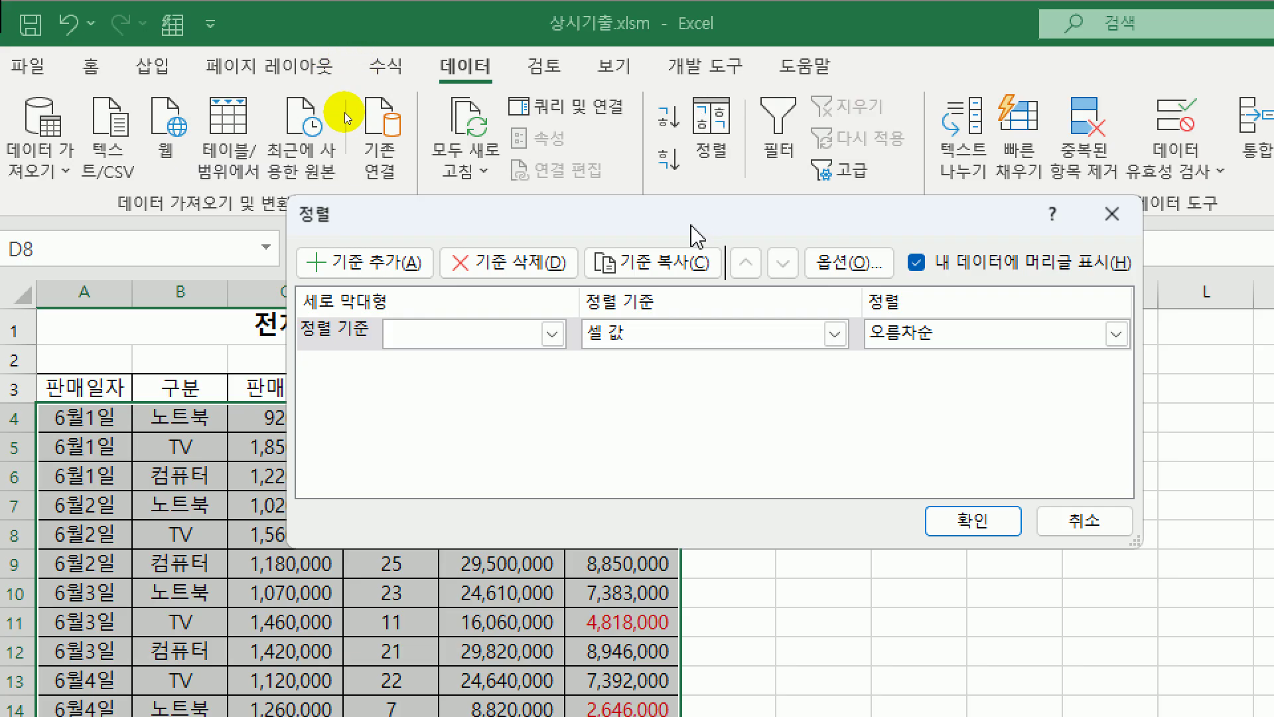
drag(690, 223, 630, 168)
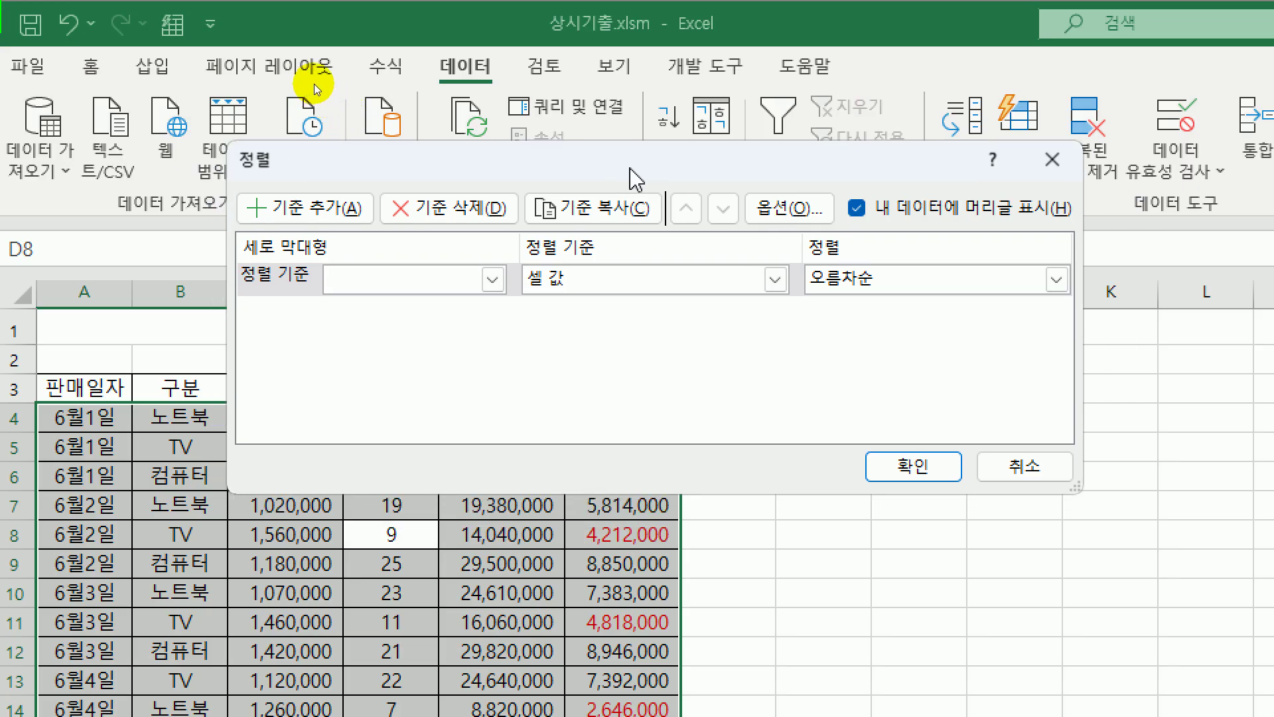
click(502, 291)
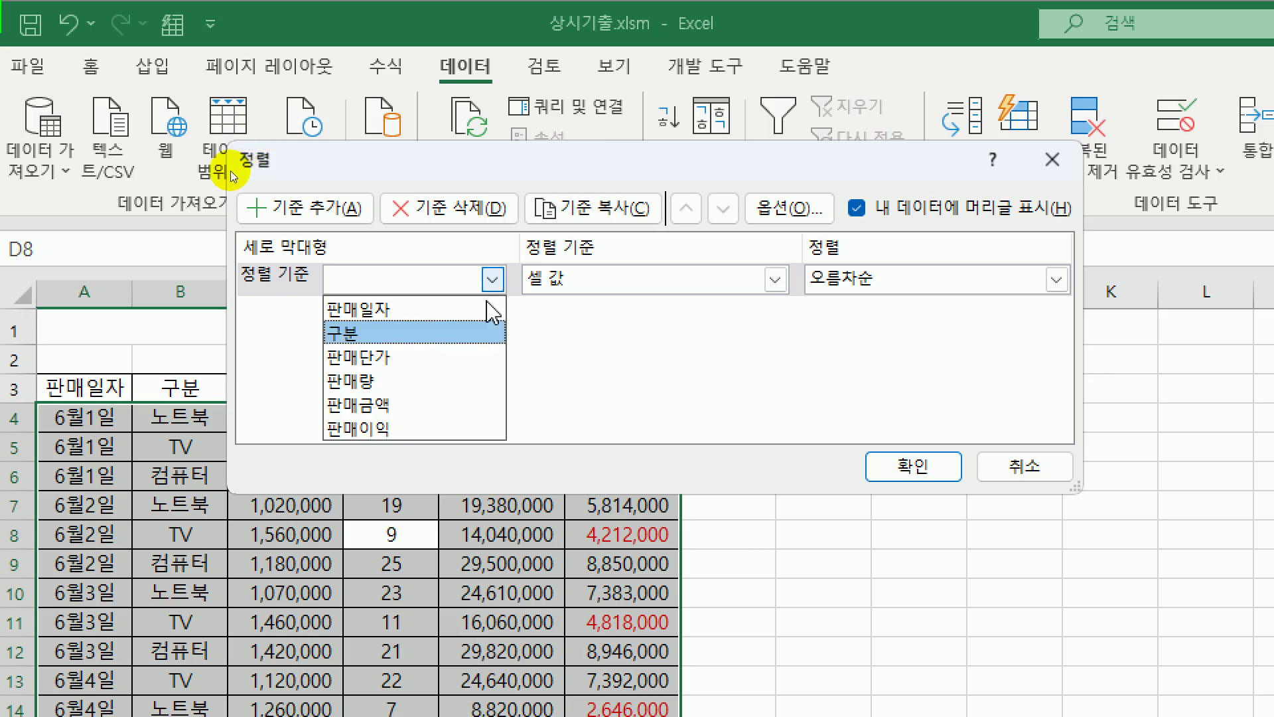
click(501, 333)
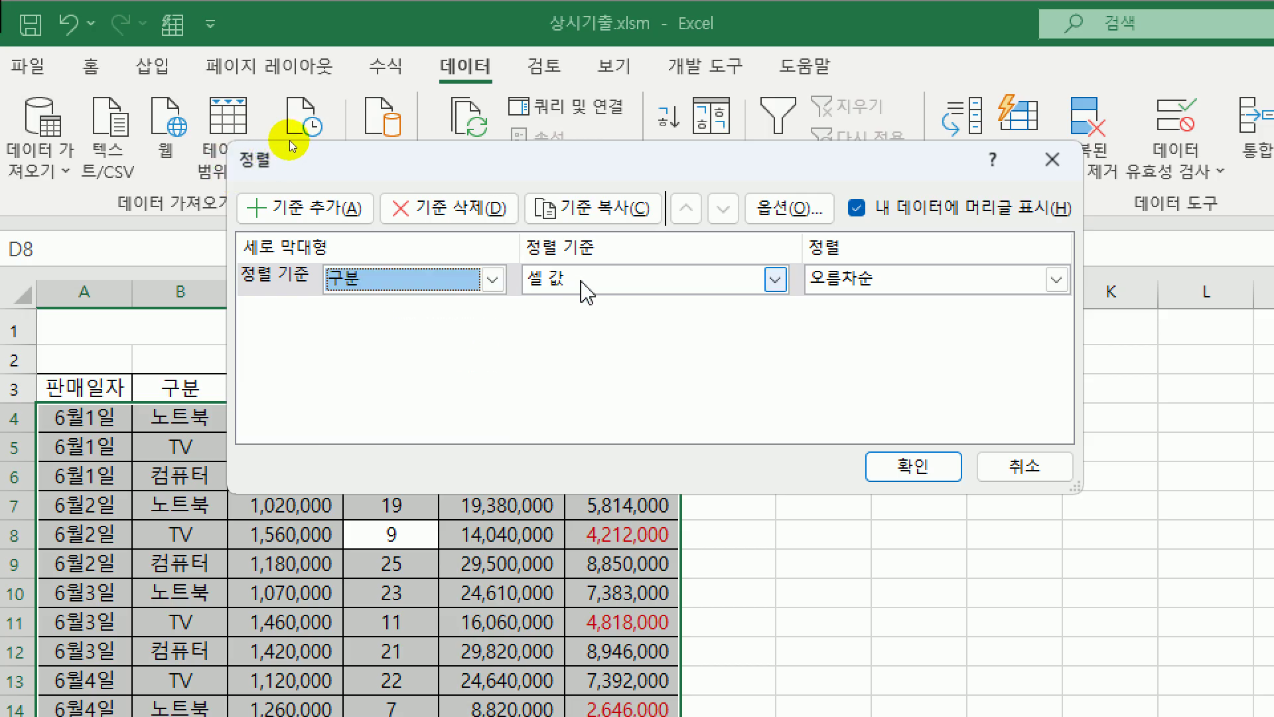
- Choose a custom list as the sort order for 구분 and enter the list items 노트북, TV, 컴퓨터
click(1056, 279)
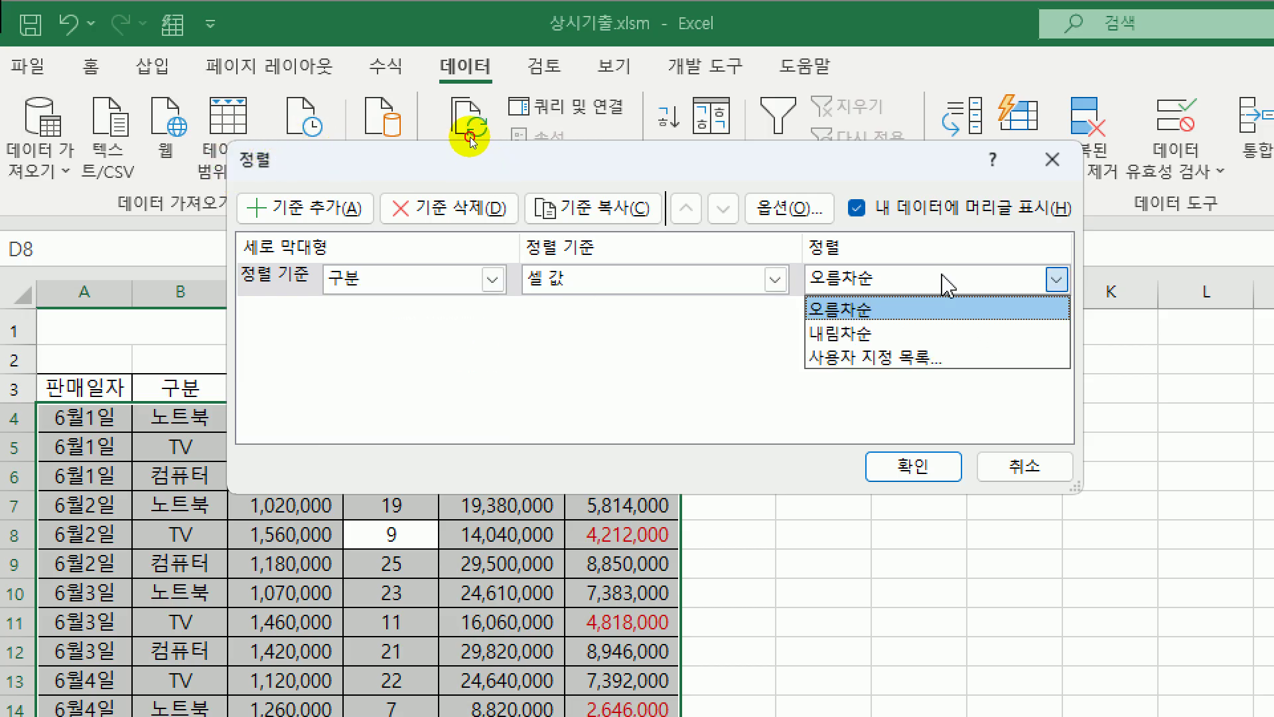
click(933, 362)
click(452, 152)
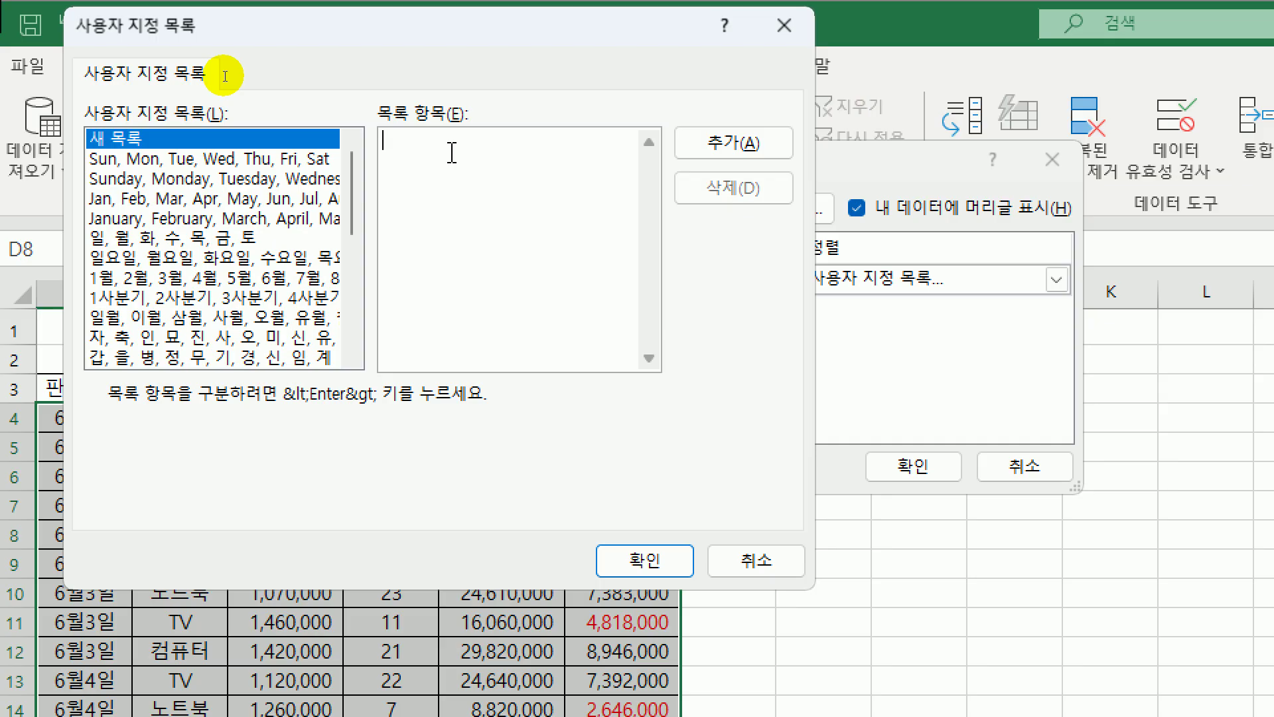
text(노트북)
key(Return)
text(TV)
key(Return)
text(컴퓨터)
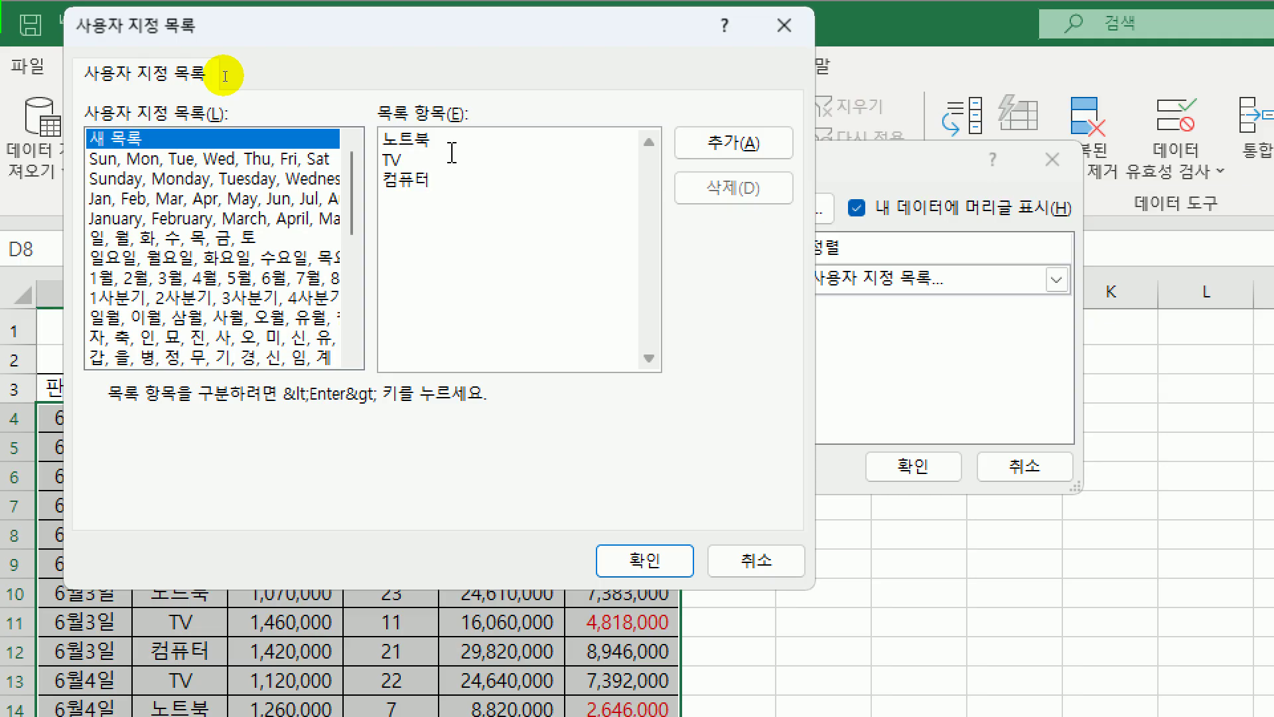
- Add the new custom list 노트북, TV, 컴퓨터 and apply it as the sort order for 구분
click(713, 159)
drag(351, 193, 368, 321)
click(212, 318)
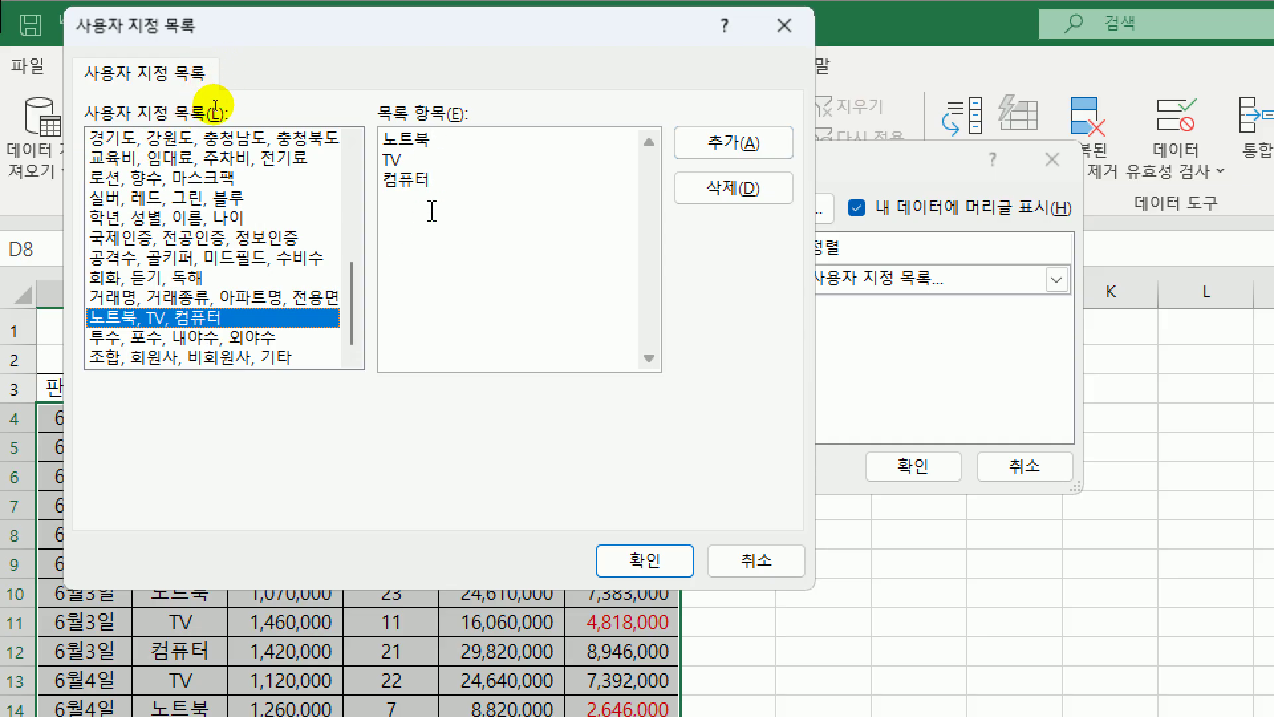
click(607, 558)
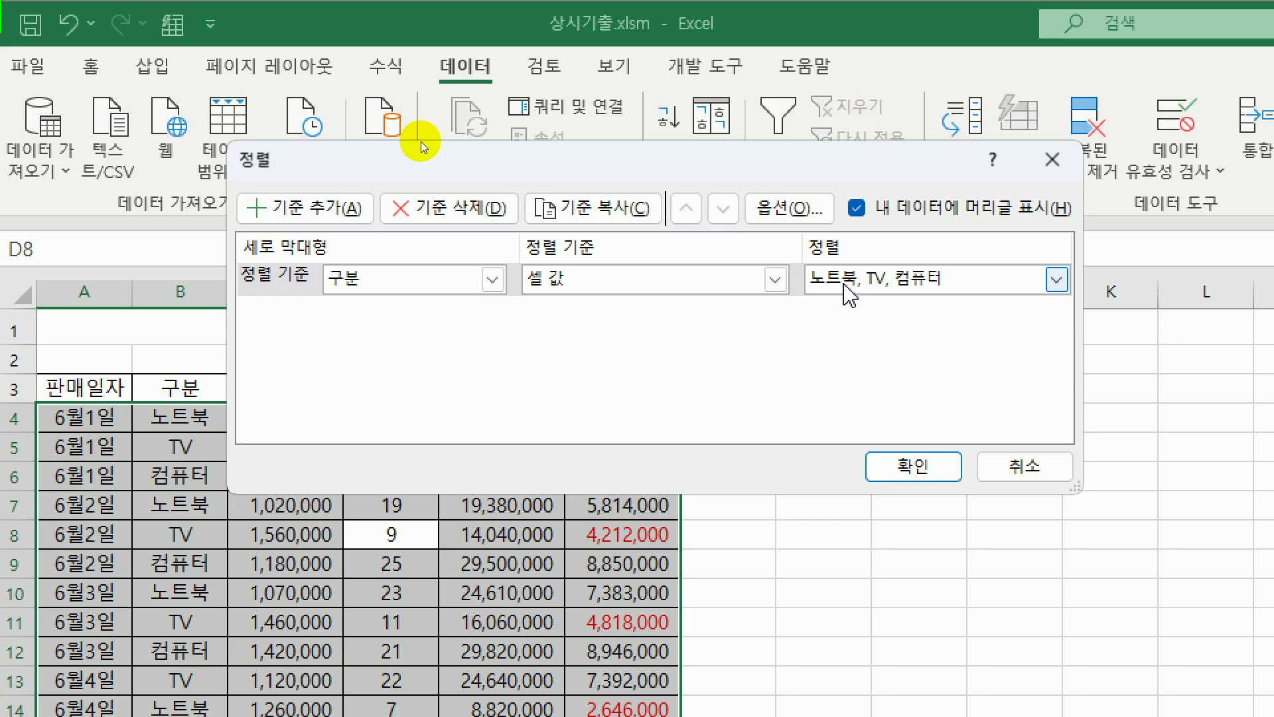
- Add a second sort level that puts 판매이익 values with the red font color RGB(255, 0, 0) on top, and apply the sort
click(305, 207)
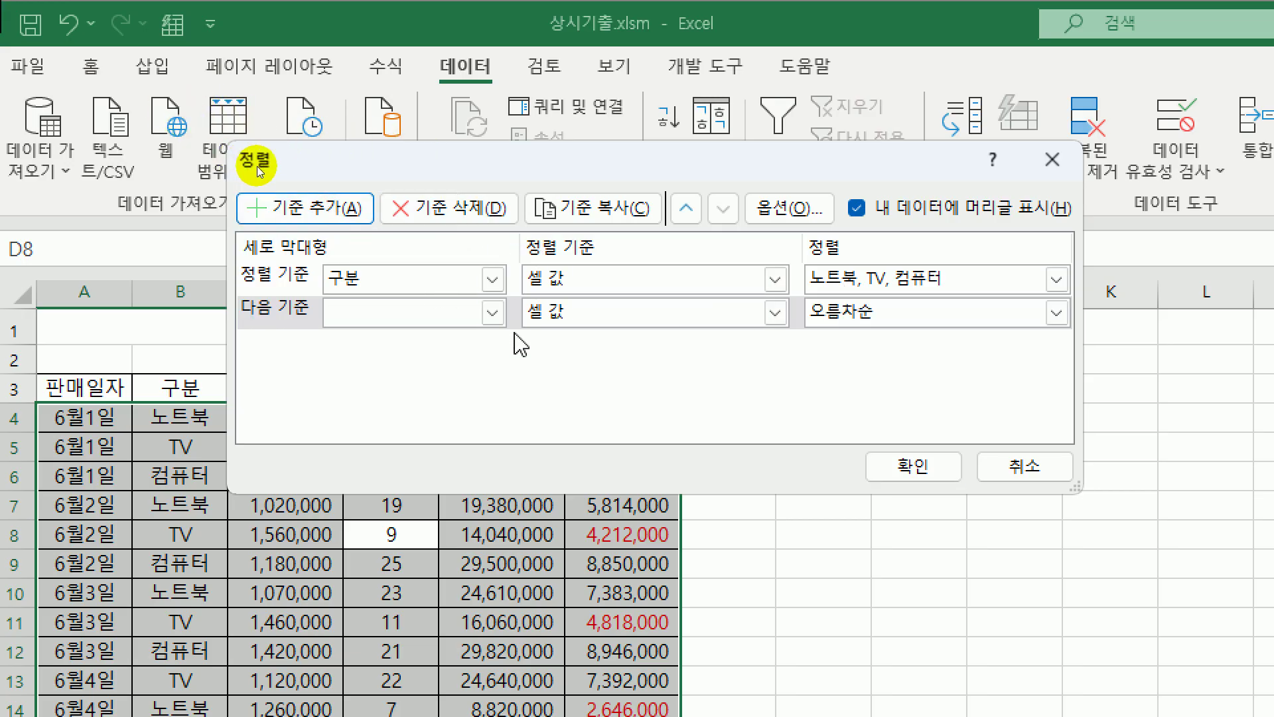
click(492, 312)
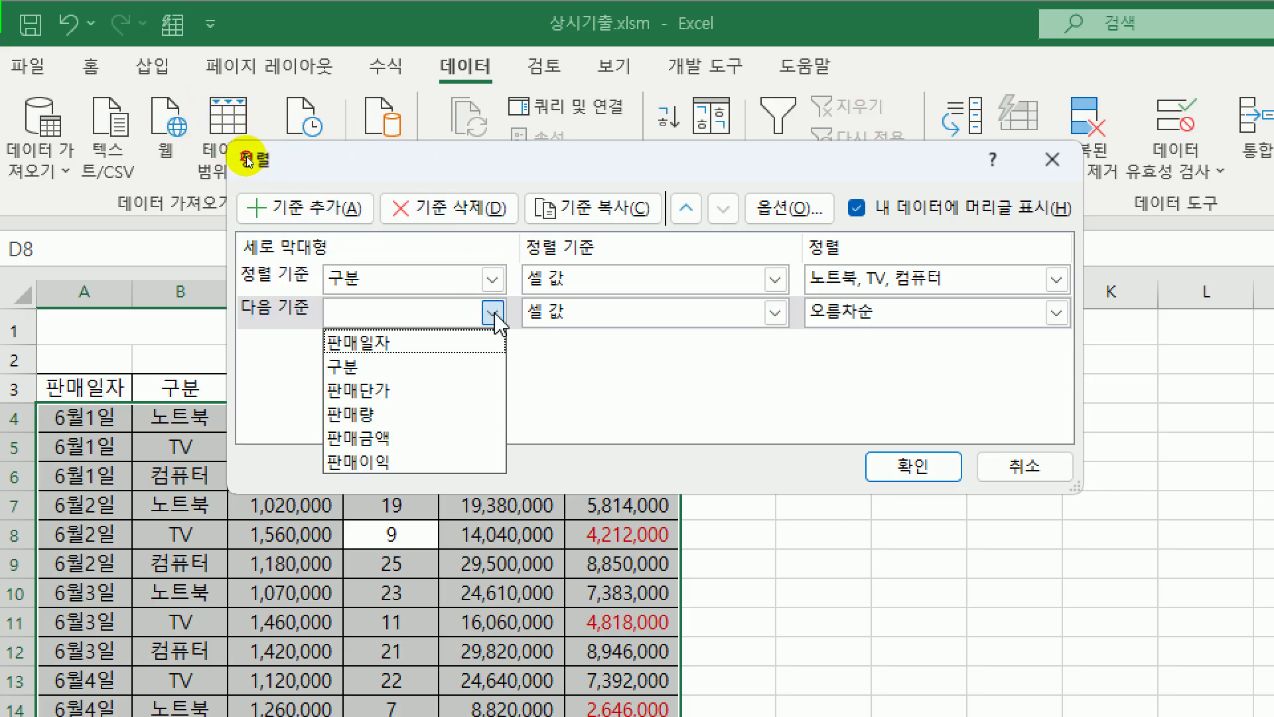
click(478, 461)
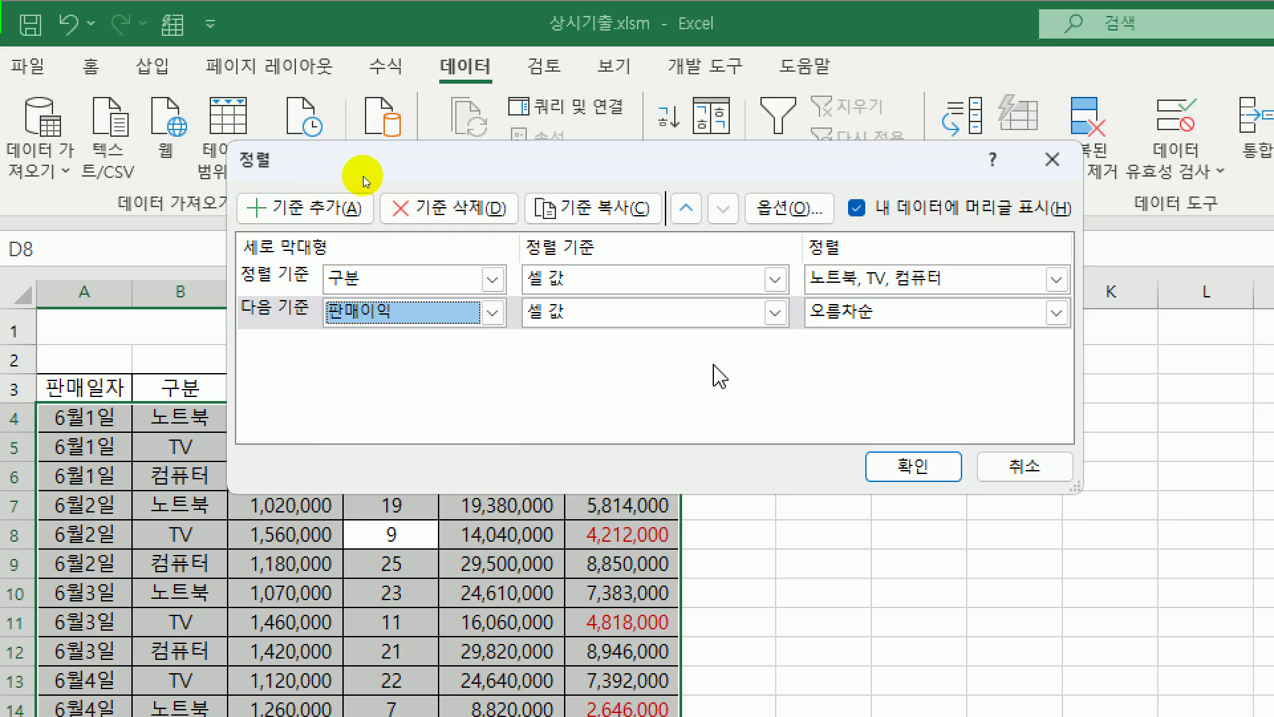
click(750, 316)
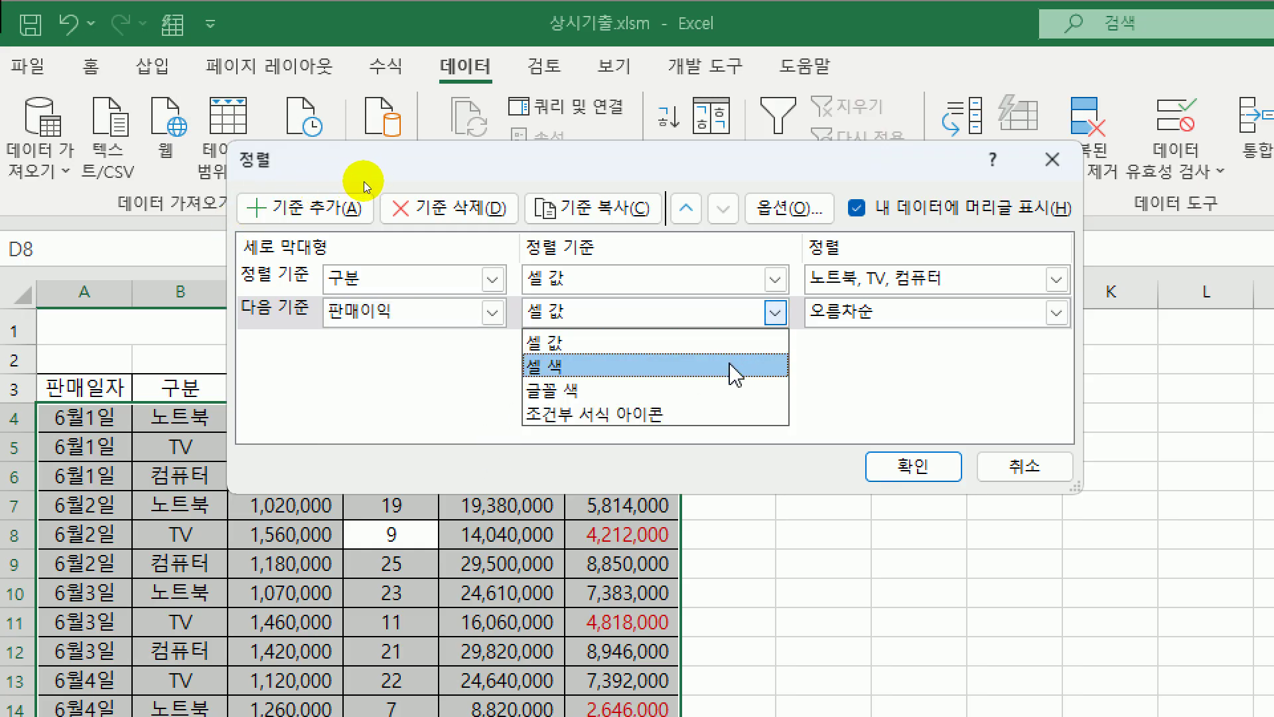
click(735, 391)
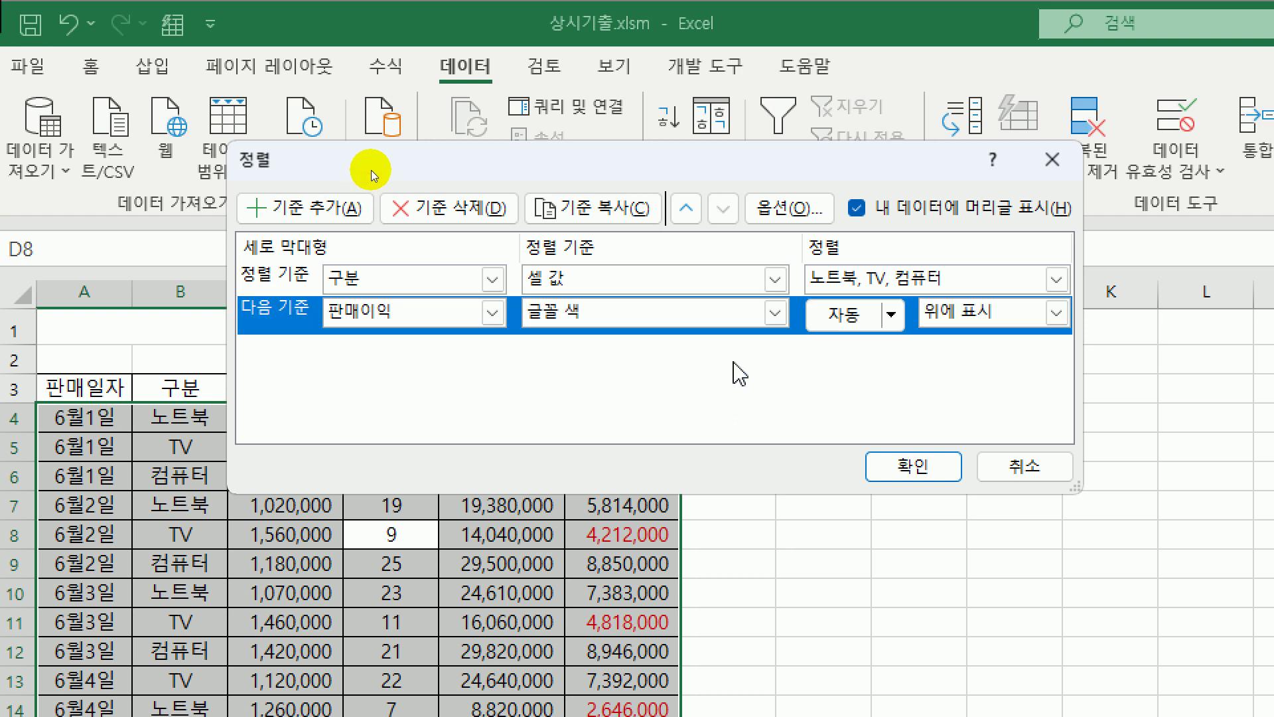
click(890, 317)
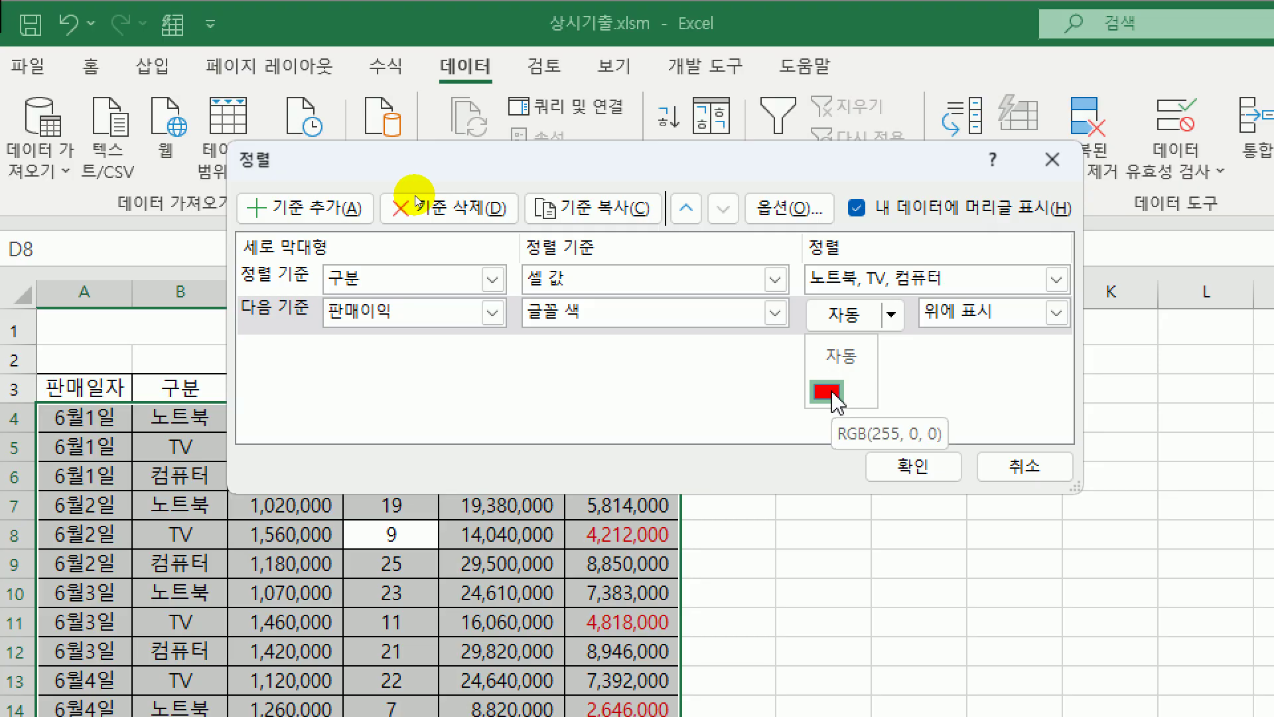
click(830, 391)
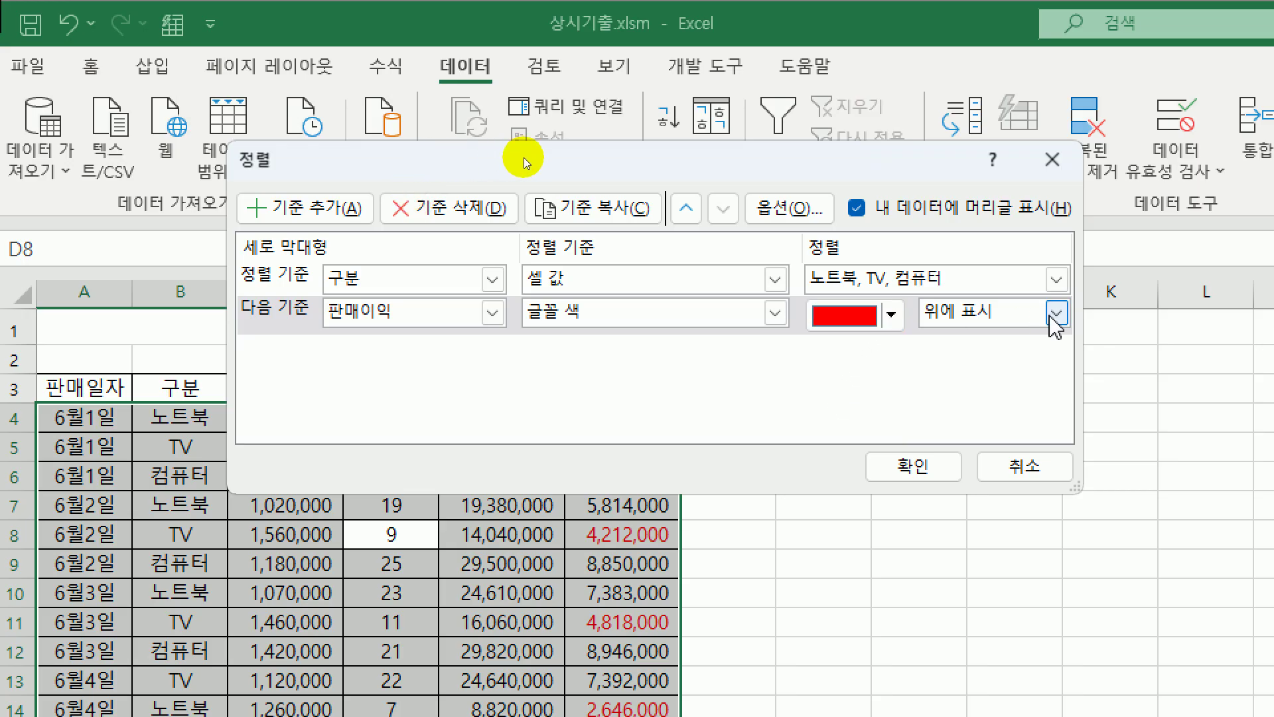
click(913, 465)
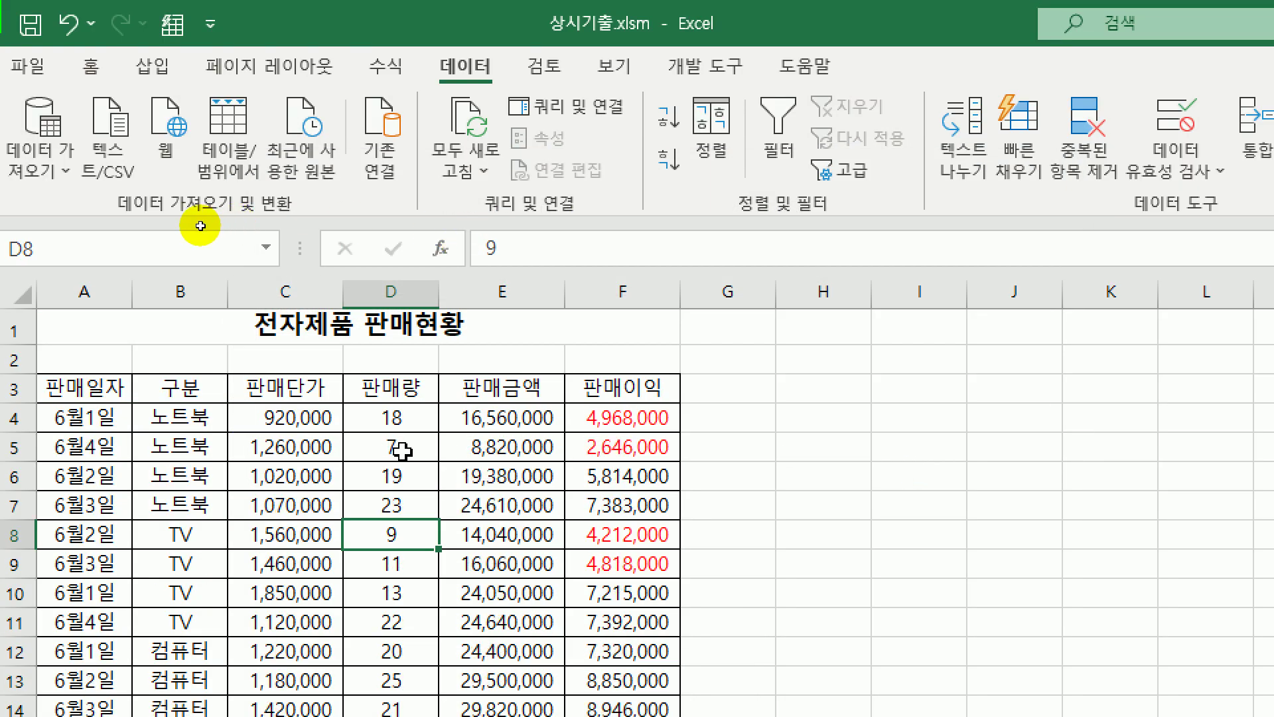
- Examine the sorted table, checking the 구분 order and where the red 판매이익 values sit within each group
click(199, 416)
scroll(199, 418, down, 4)
scroll(205, 424, up, 4)
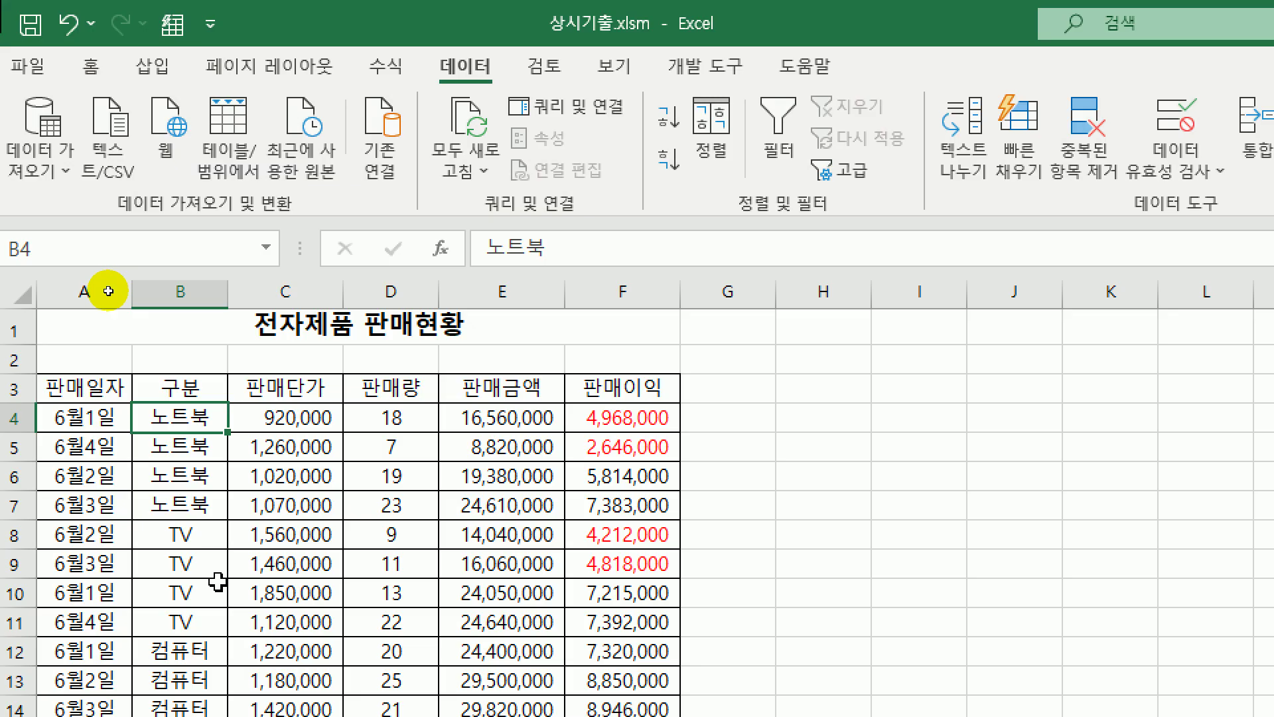
click(618, 418)
click(615, 446)
click(626, 535)
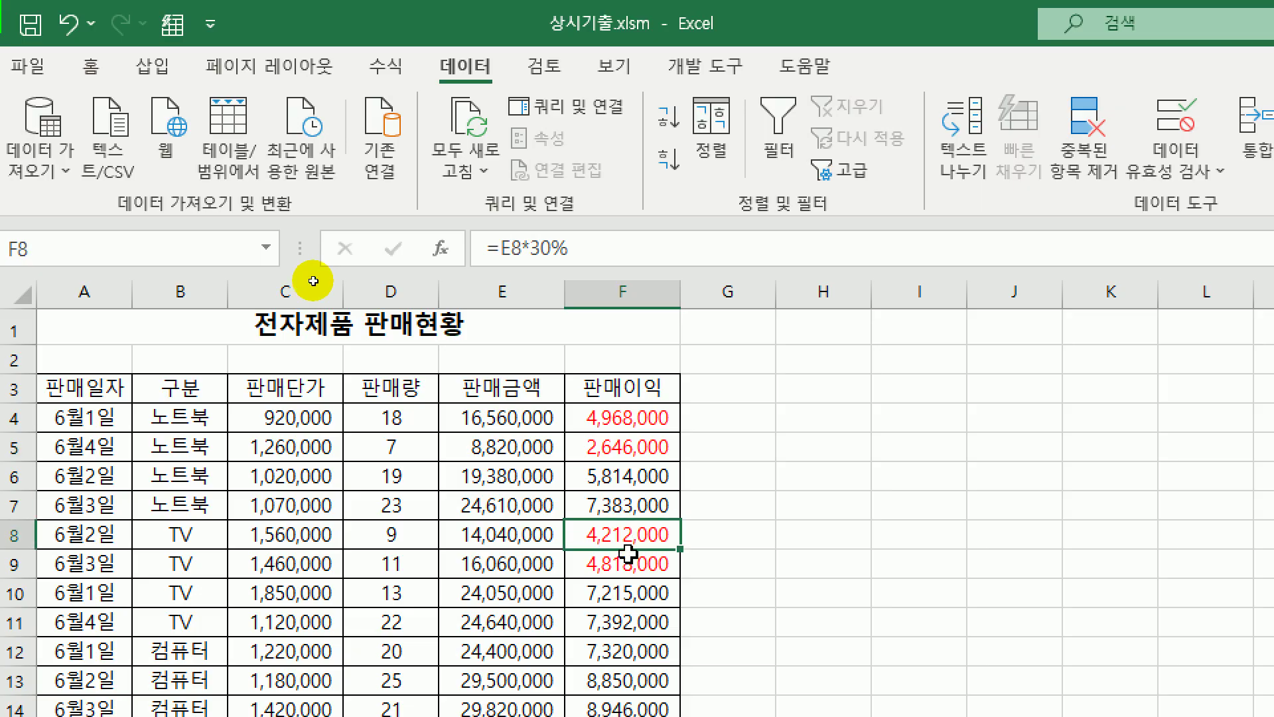
click(627, 561)
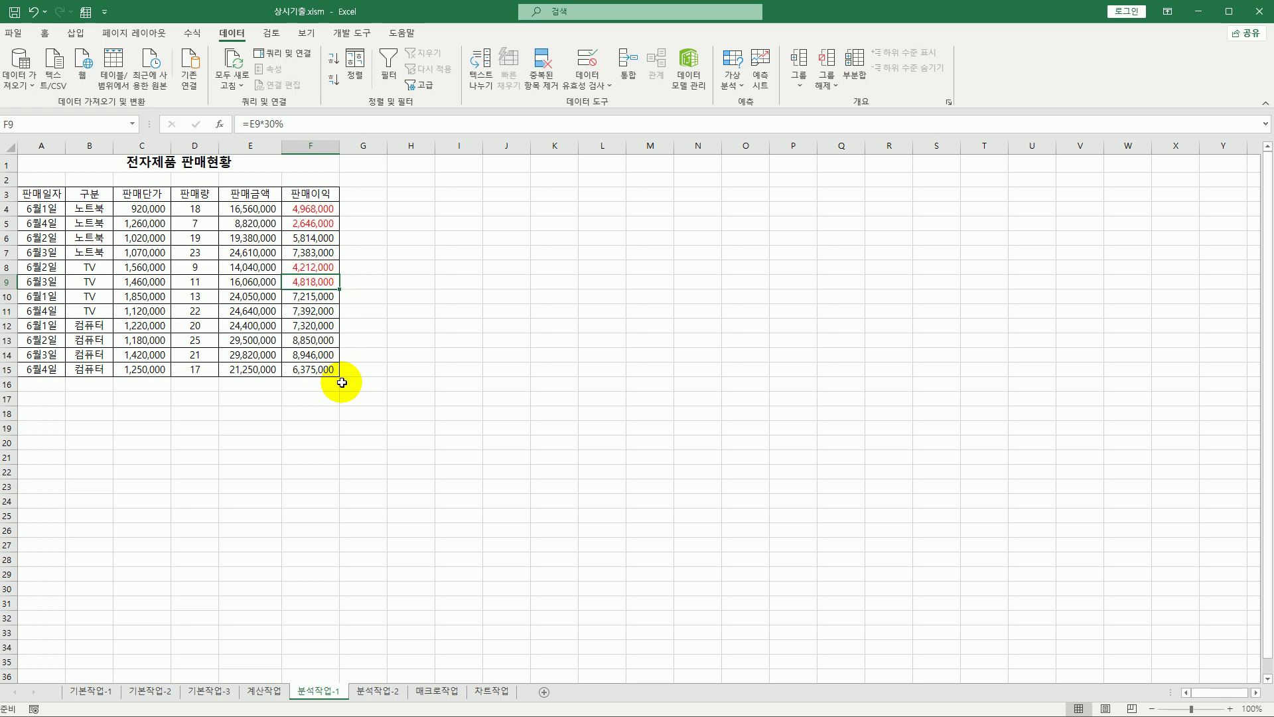
- Switch to the 분석작업-2 sheet and examine the 일반 and 골드 rates in B12:B13 and the 이익금 total in H10
click(386, 692)
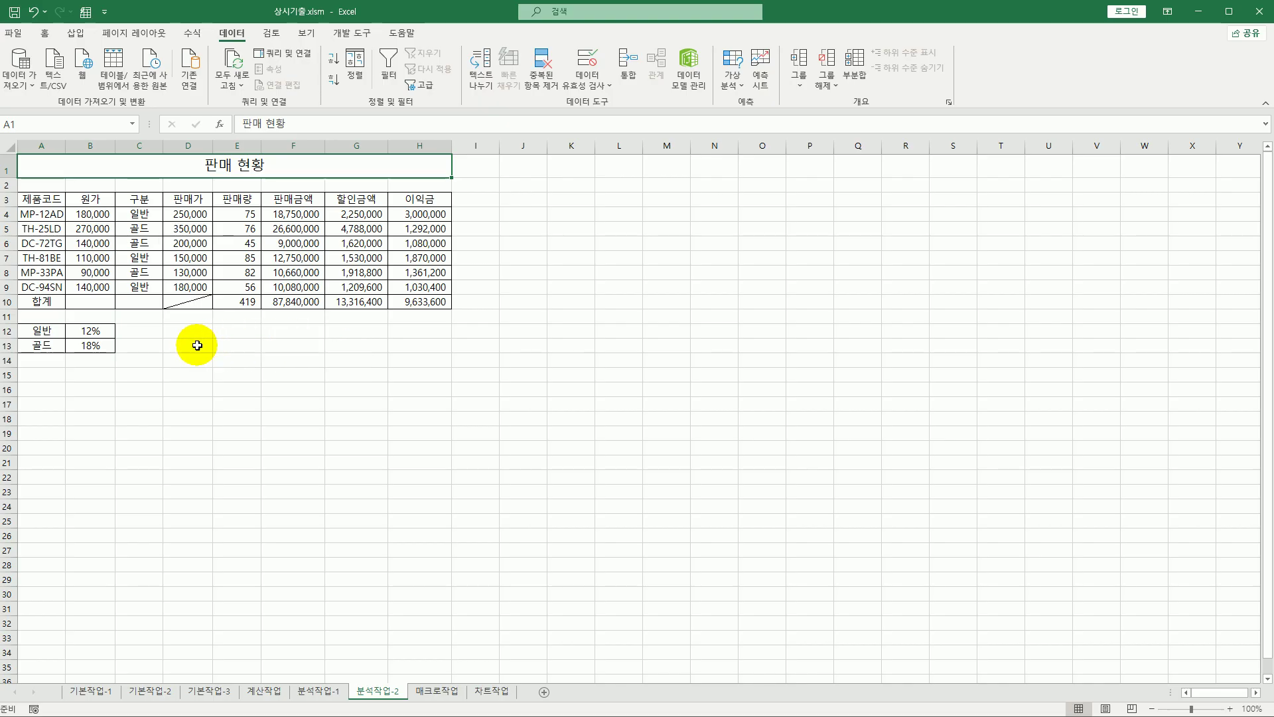
click(101, 334)
click(105, 344)
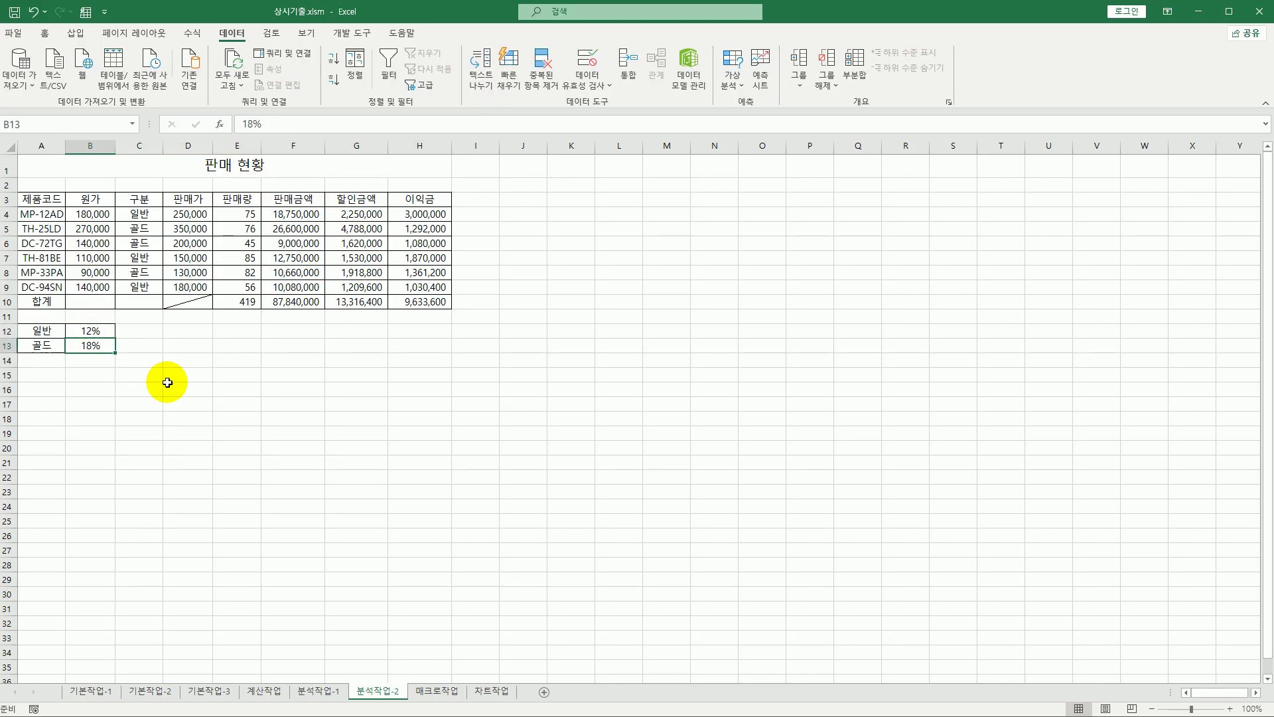
click(428, 300)
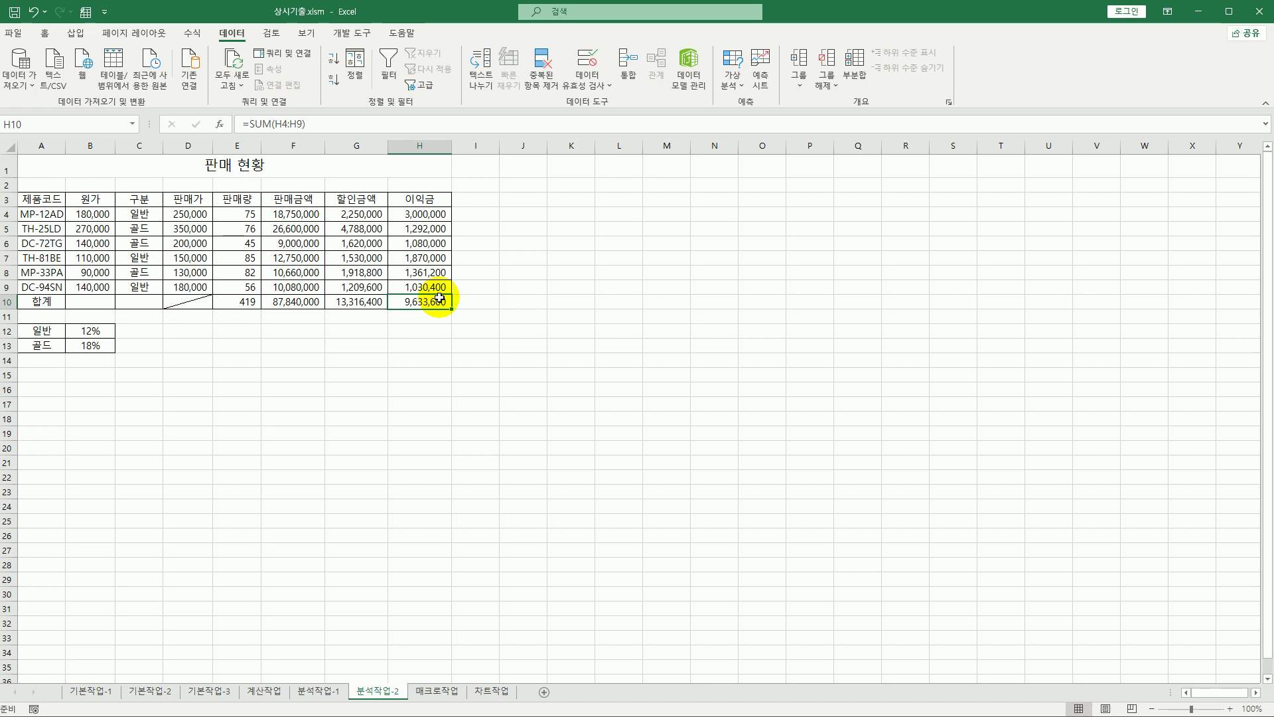
- Define the name 일반 for the rate cell B12
click(100, 335)
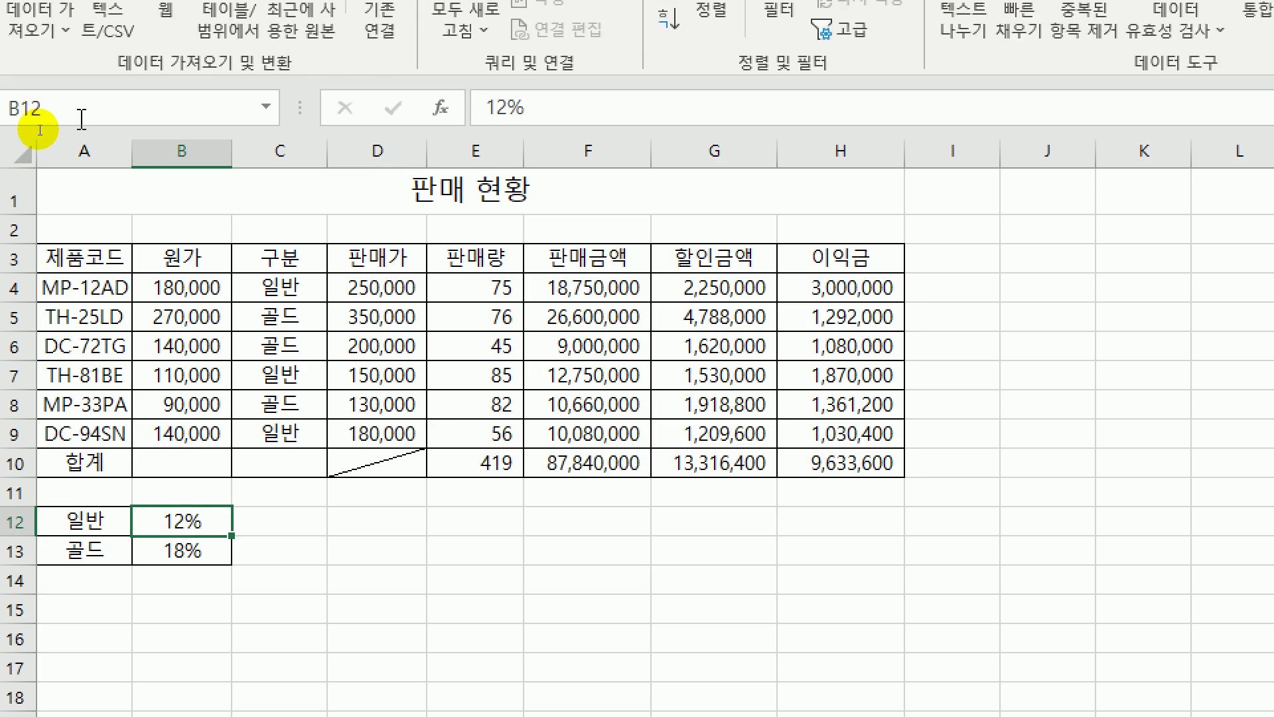
click(81, 63)
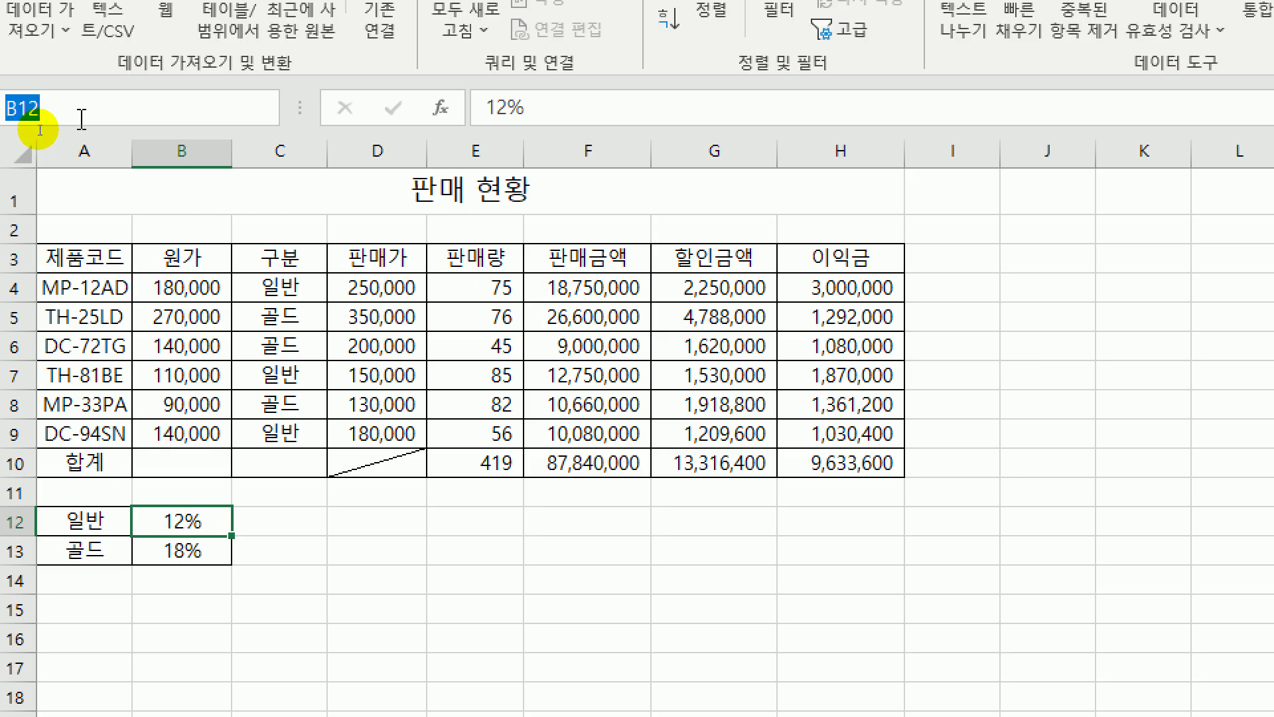
text(일반)
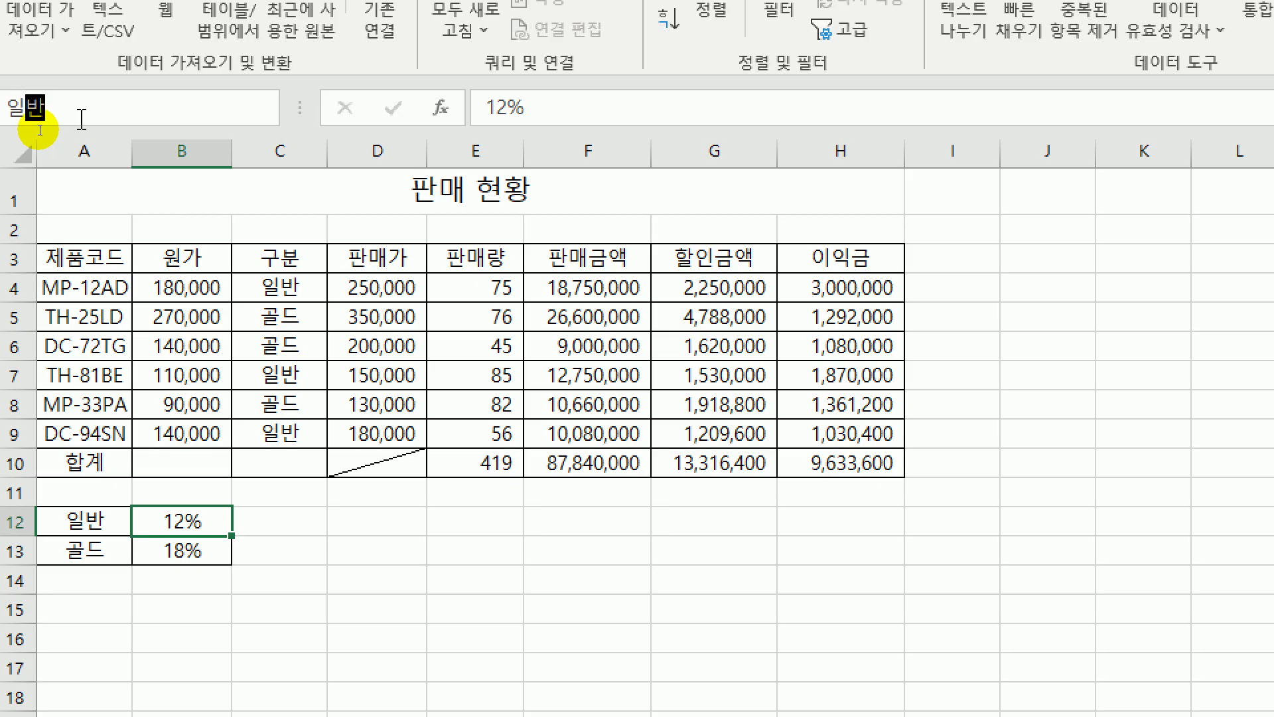
key(Return)
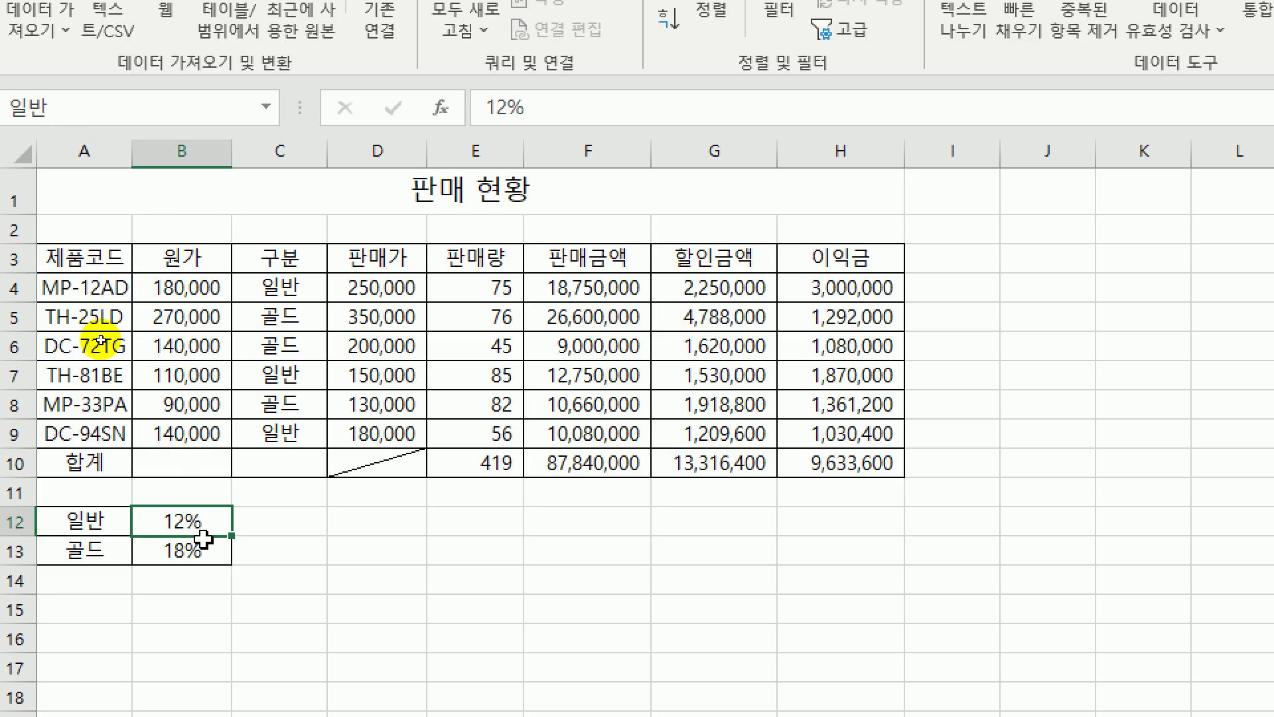
- Define the name 골드 for the rate cell B13
click(203, 550)
click(58, 120)
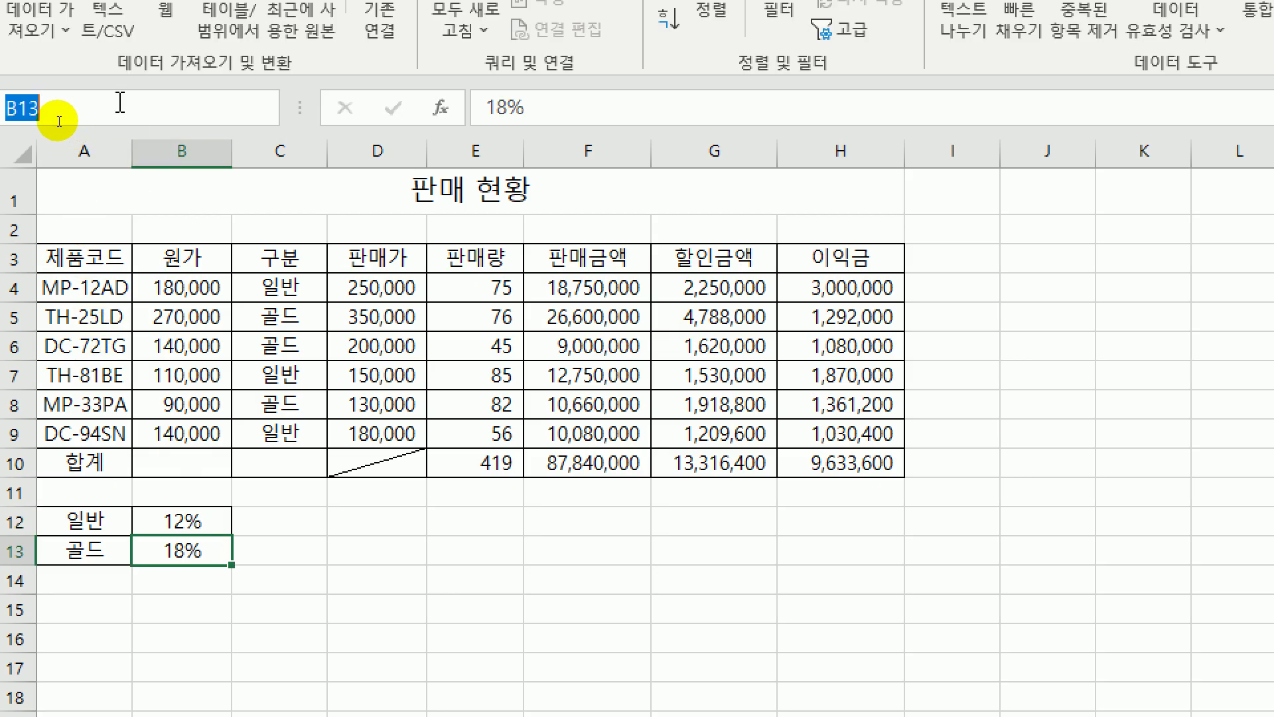
text(골드)
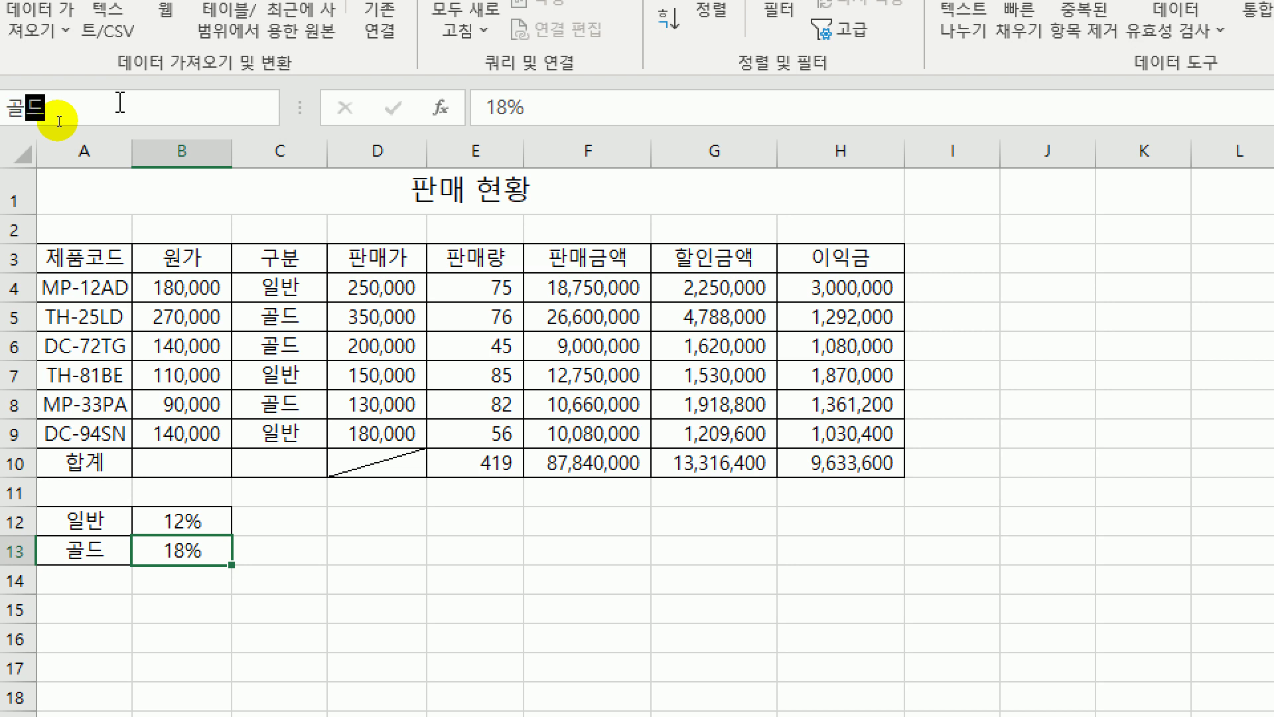
key(Return)
- Define the name 판매이익합계 for the 이익금 total in cell H10
click(844, 464)
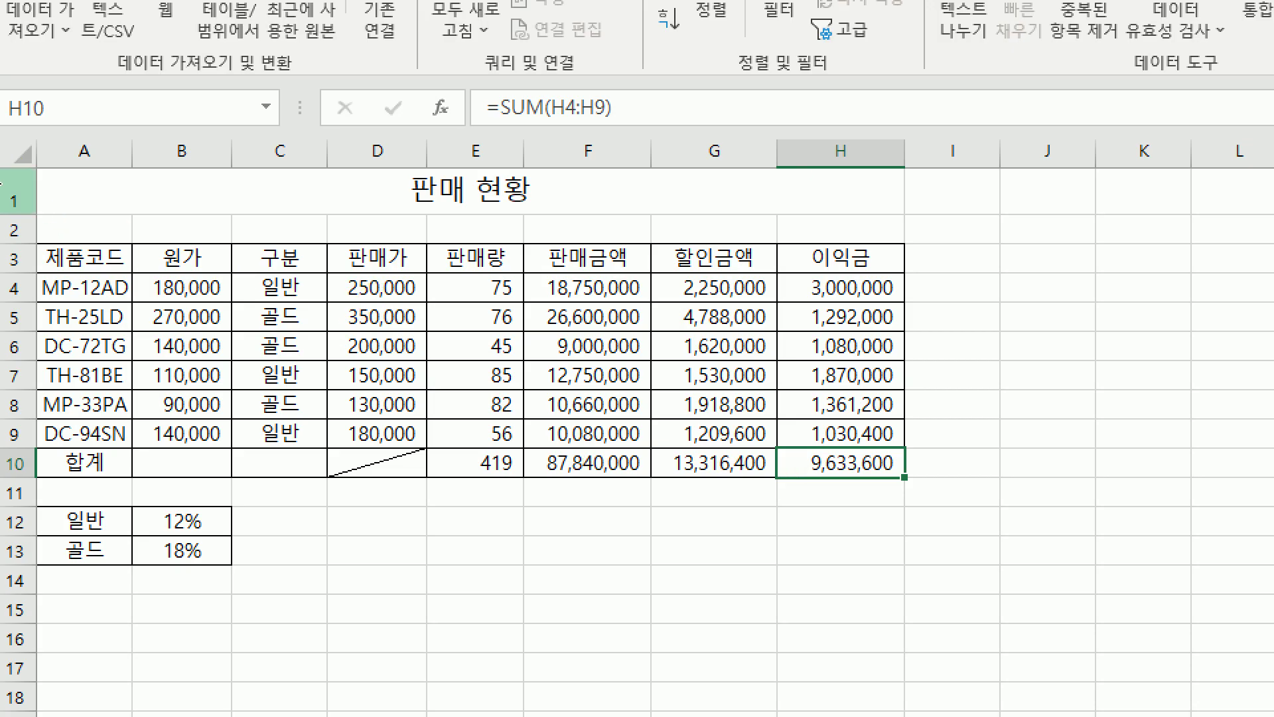
click(30, 116)
text(판맹)
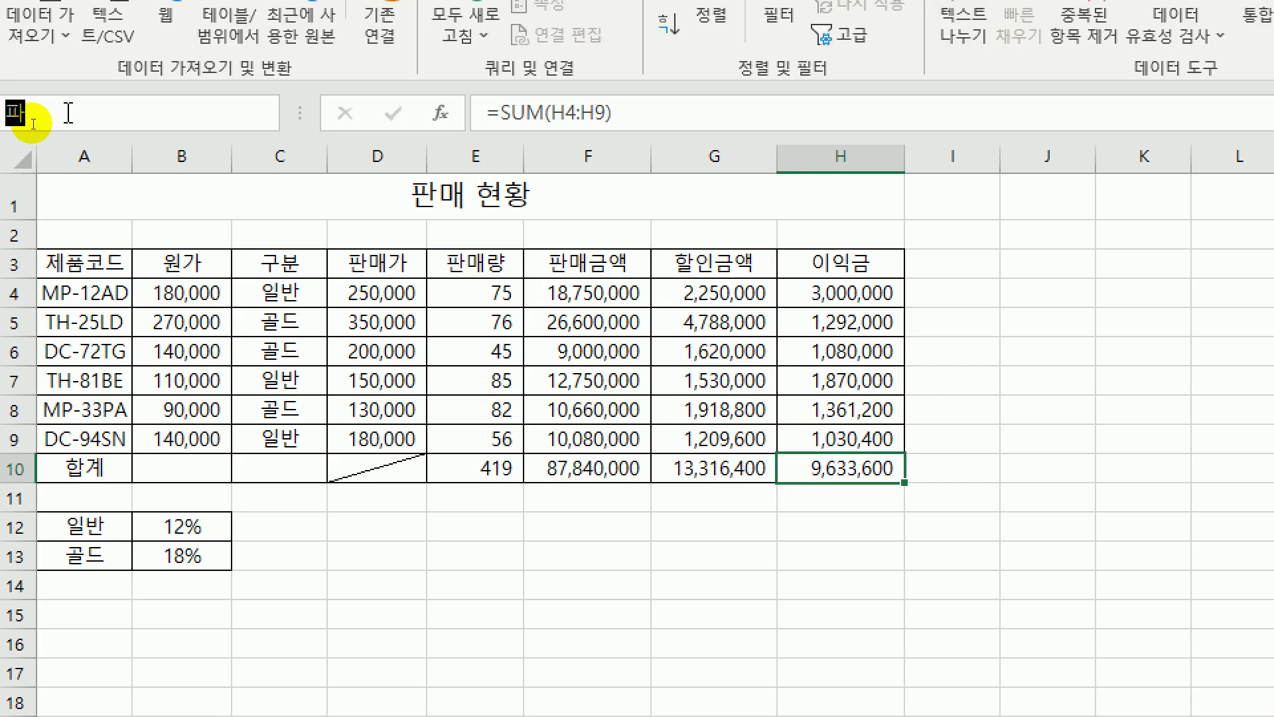
text(이익)
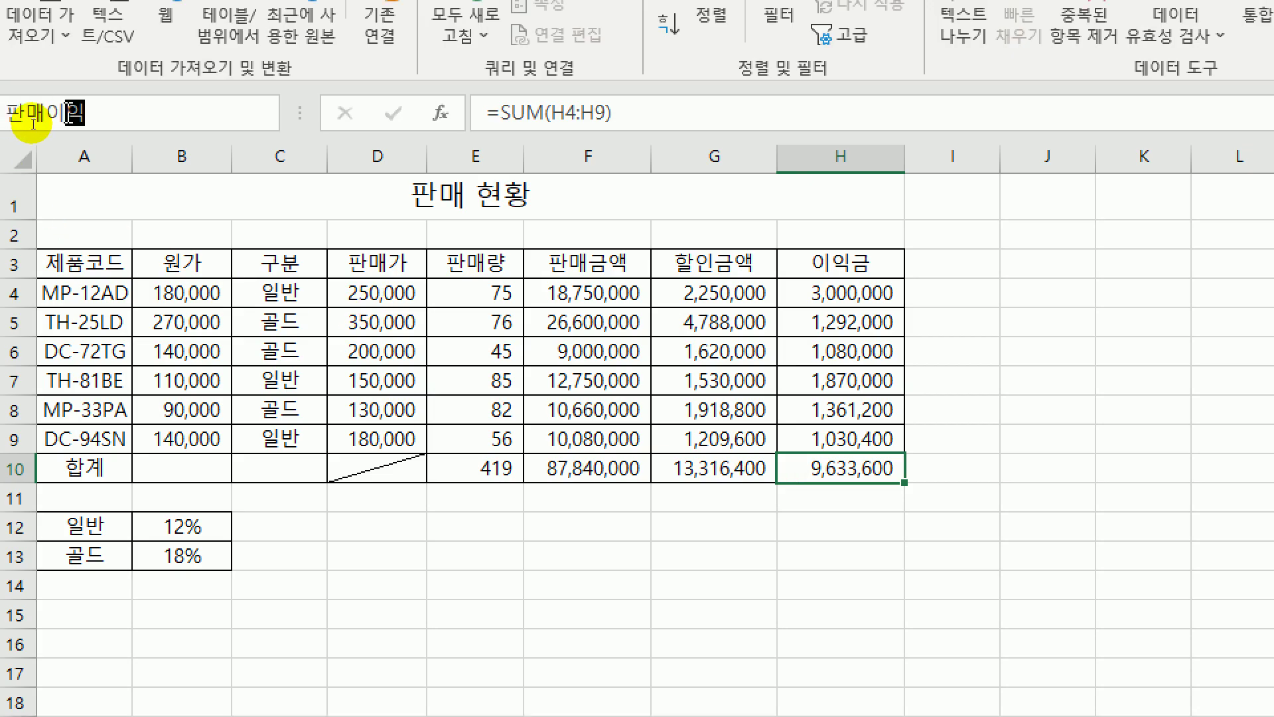
text(합계)
key(Return)
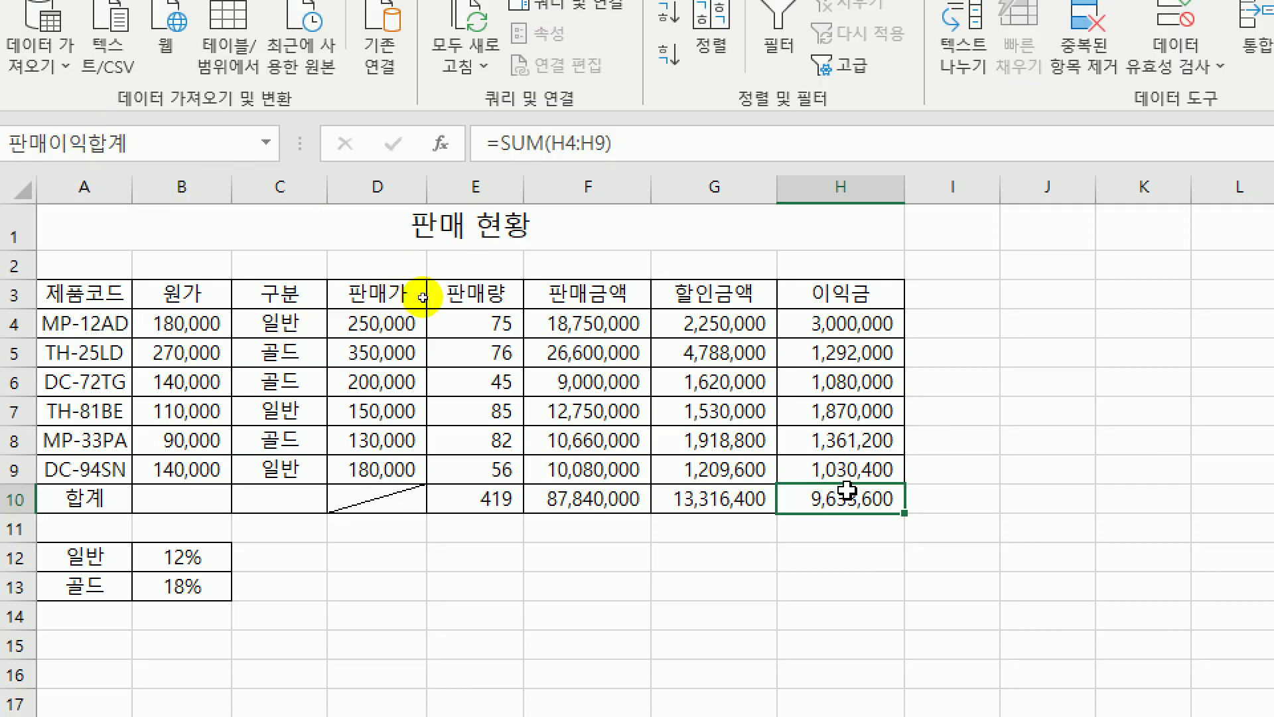
- Check the name assigned to cell H10 and try to remove 판매이익합계 by erasing its text
click(847, 470)
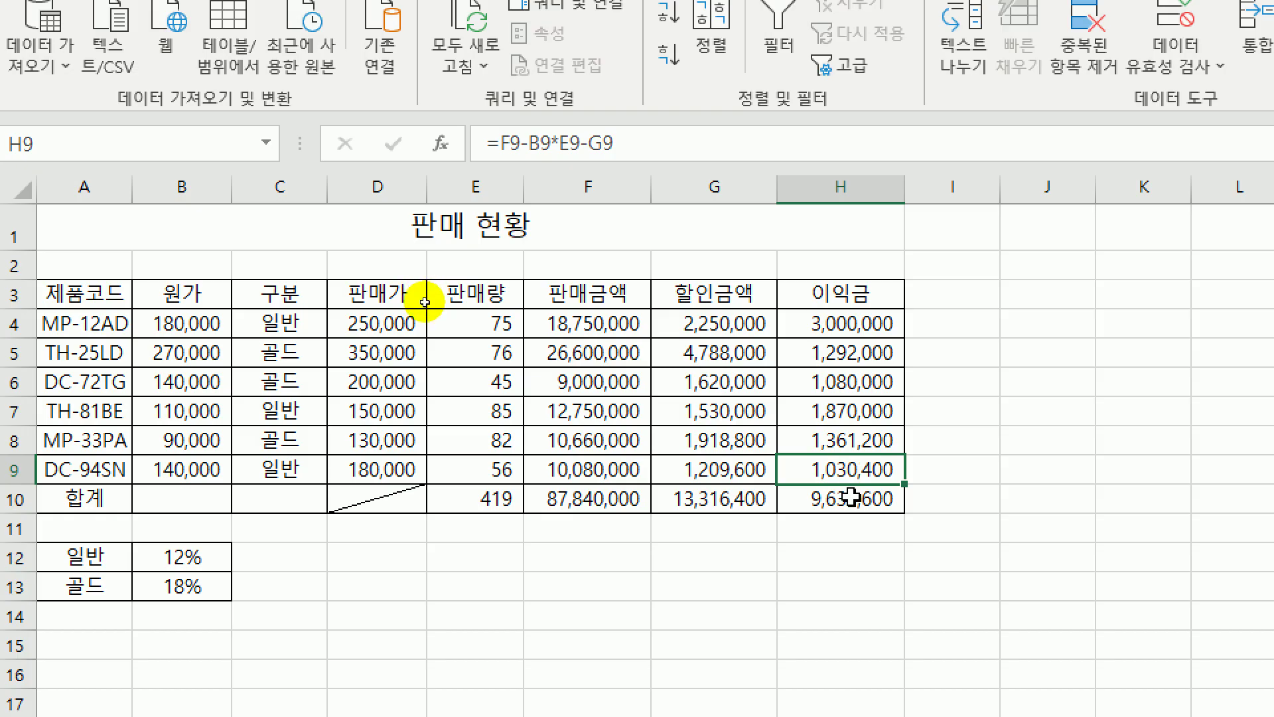
click(850, 498)
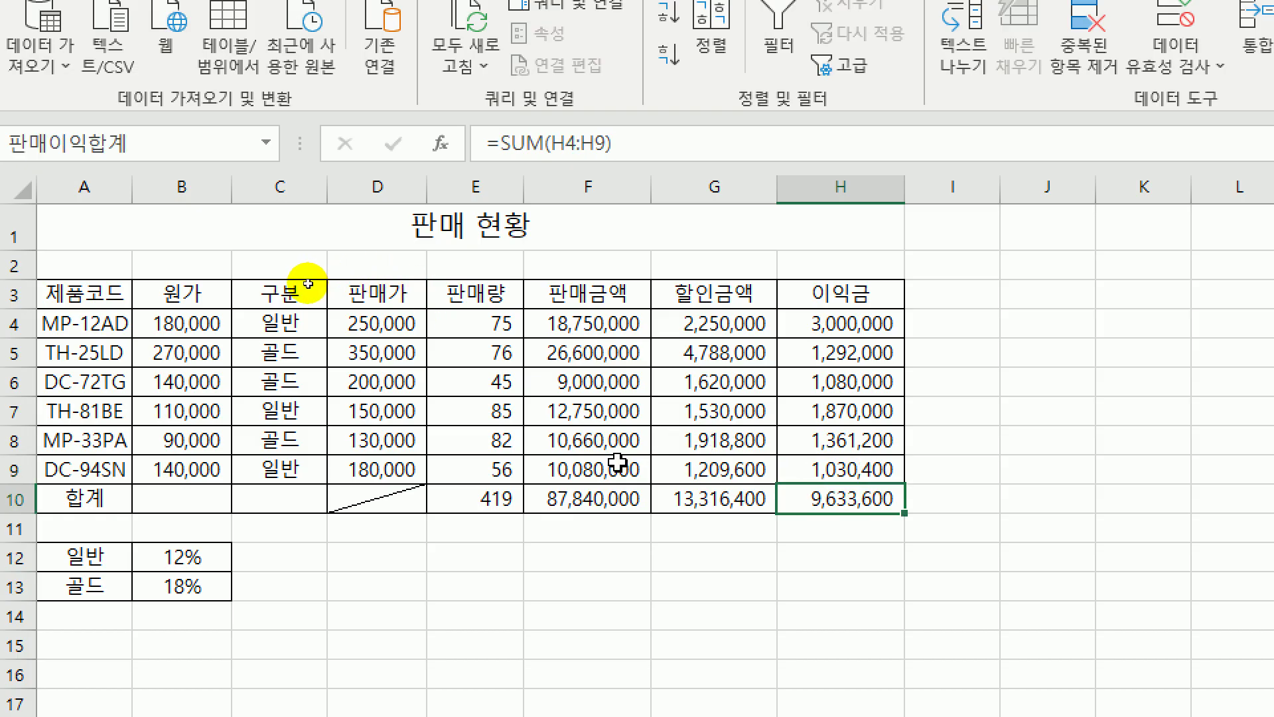
click(81, 136)
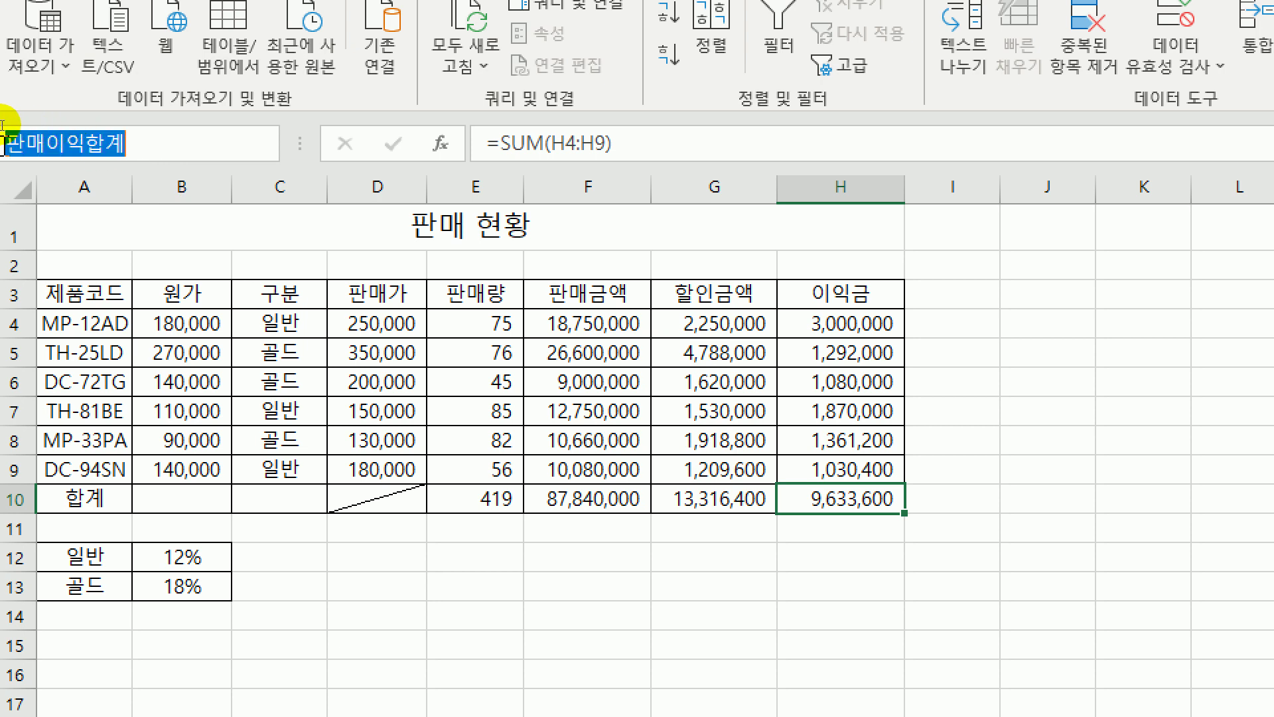
key(BackSpace)
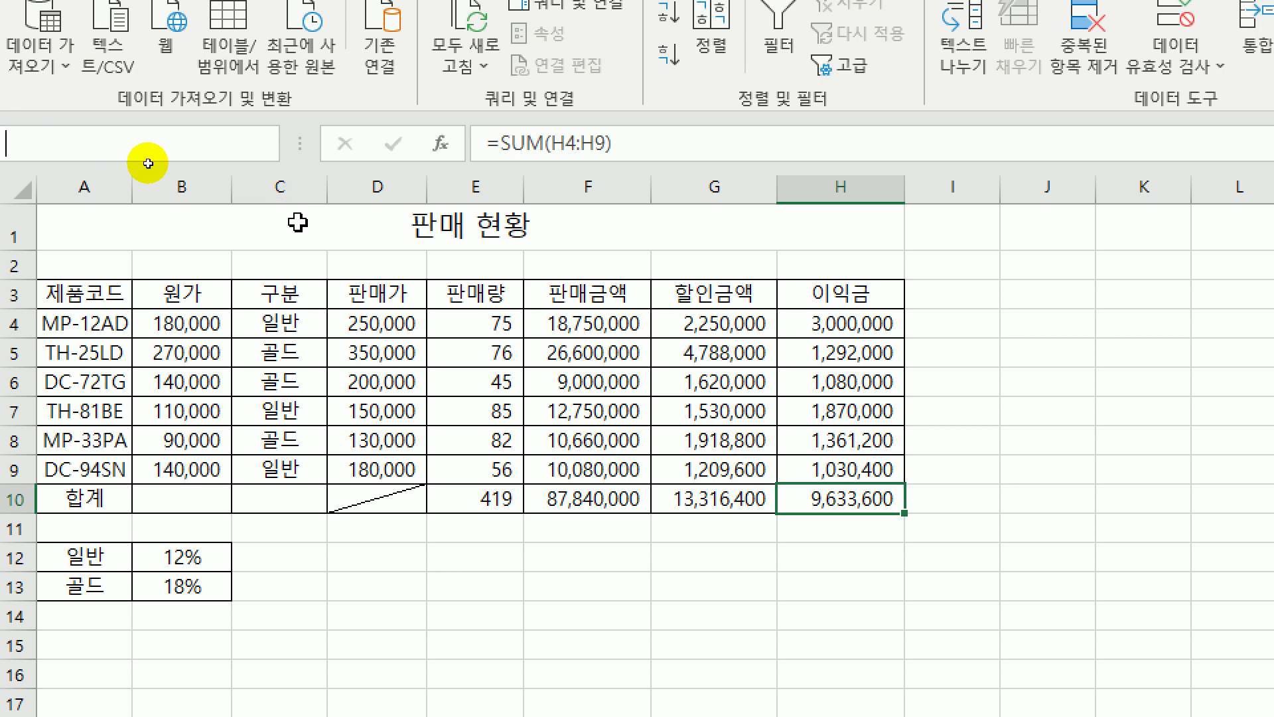
click(221, 229)
click(864, 498)
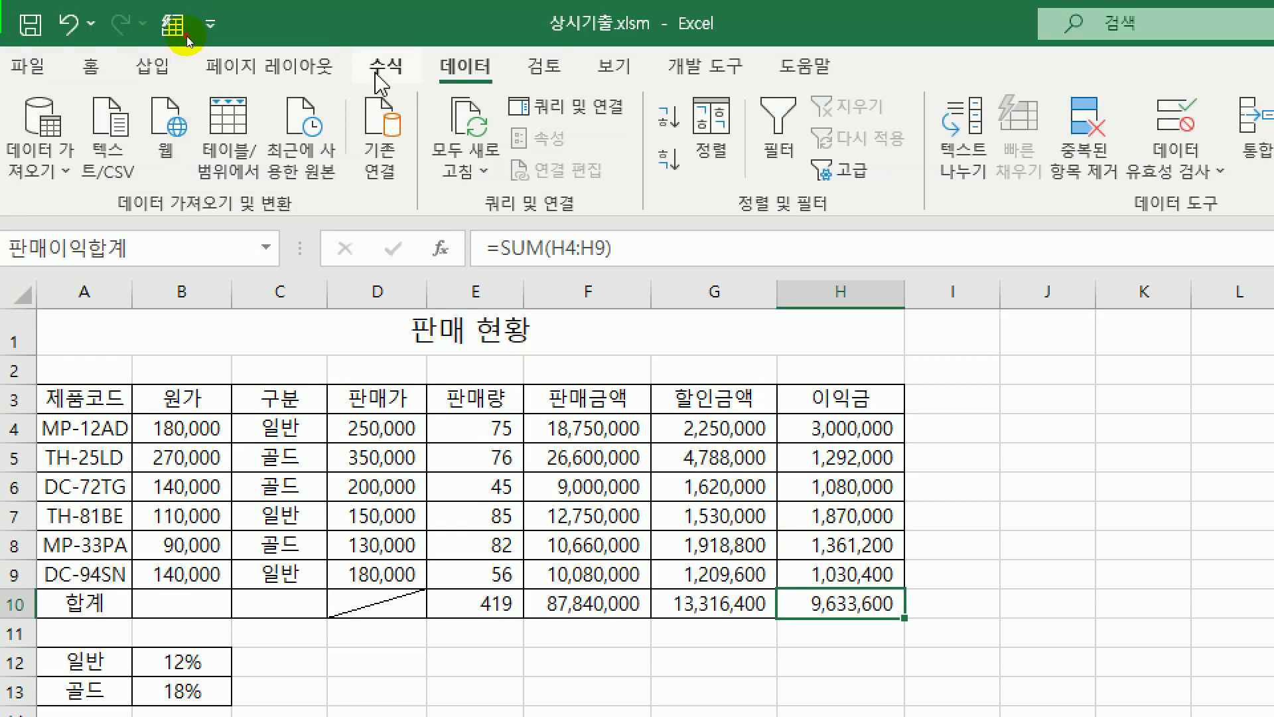
- Review the defined names 골드, 일반 and 판매이익합계 and their referenced cells in the Name Manager
click(363, 73)
click(770, 143)
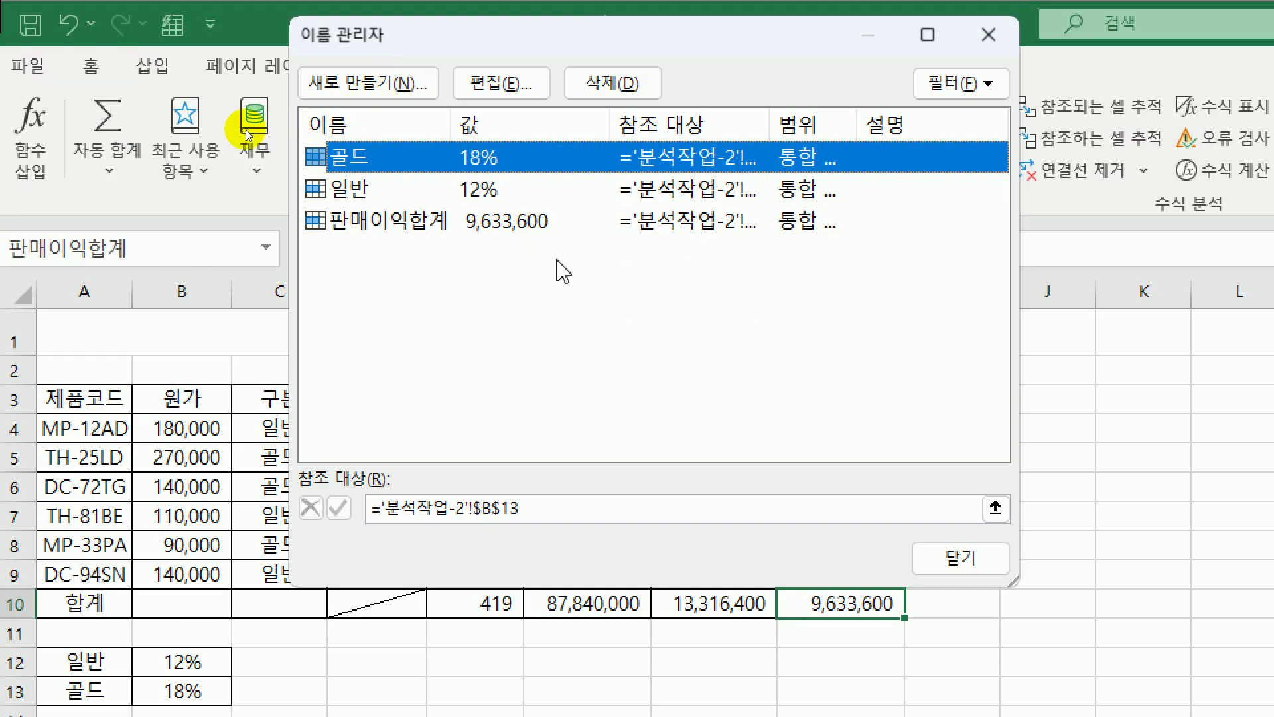
click(373, 190)
click(376, 157)
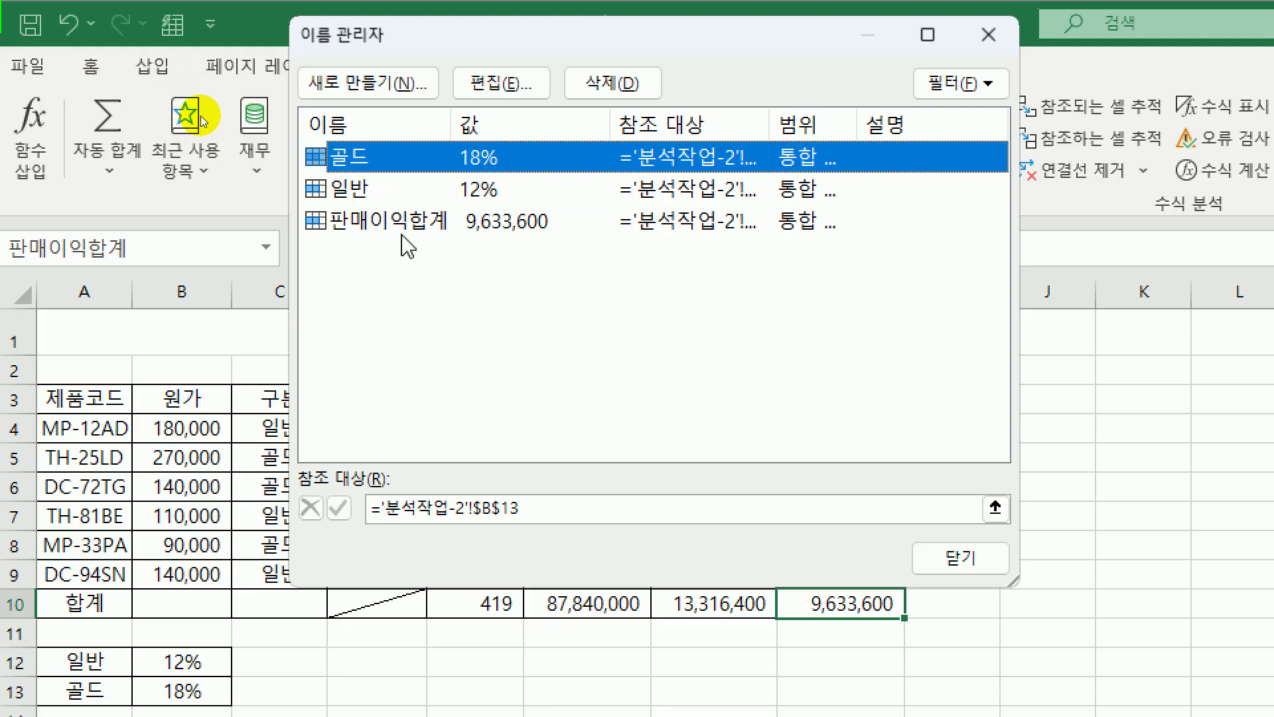
click(404, 226)
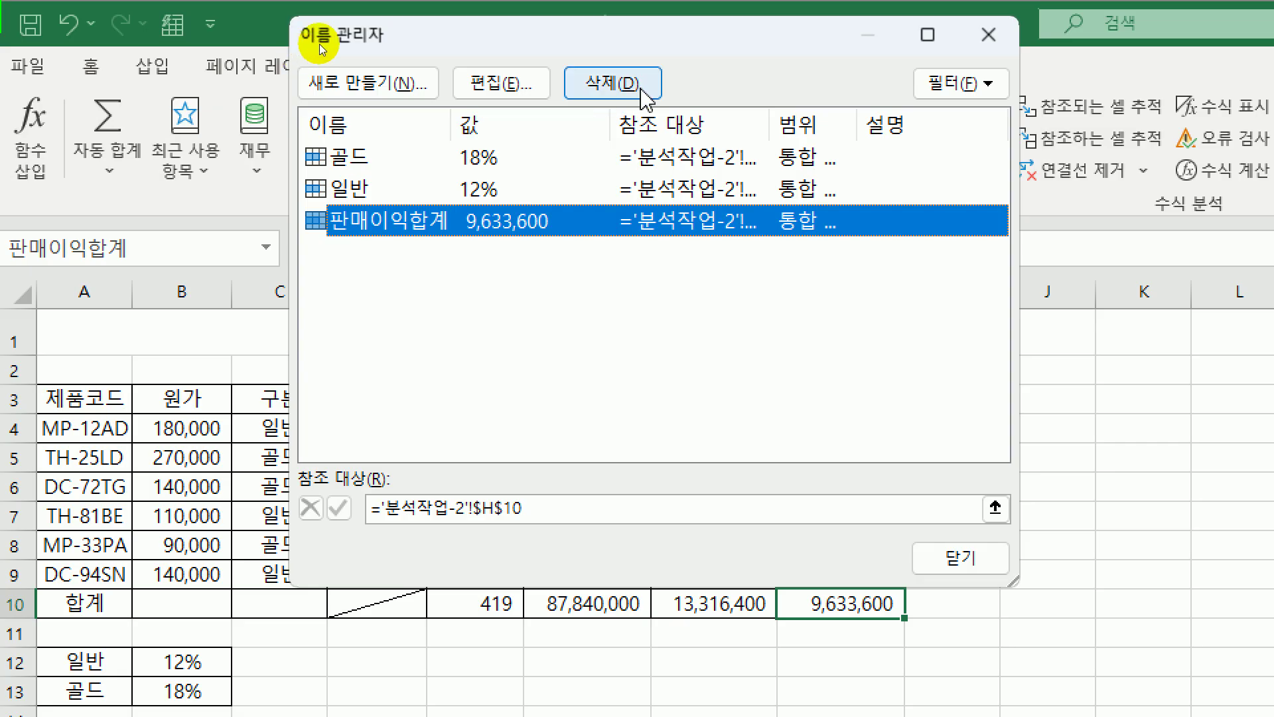
click(963, 561)
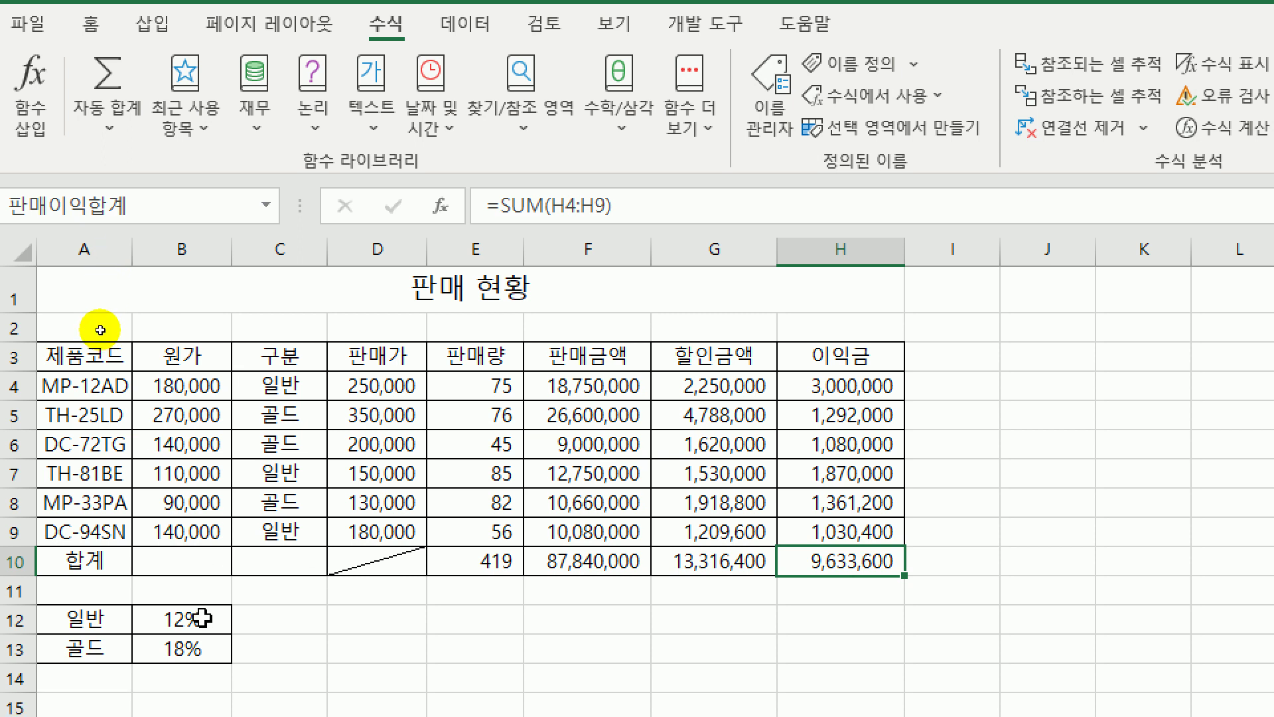
- Add a scenario named 인상 with B12:B13 as the changing cells and an empty description
drag(199, 618, 193, 647)
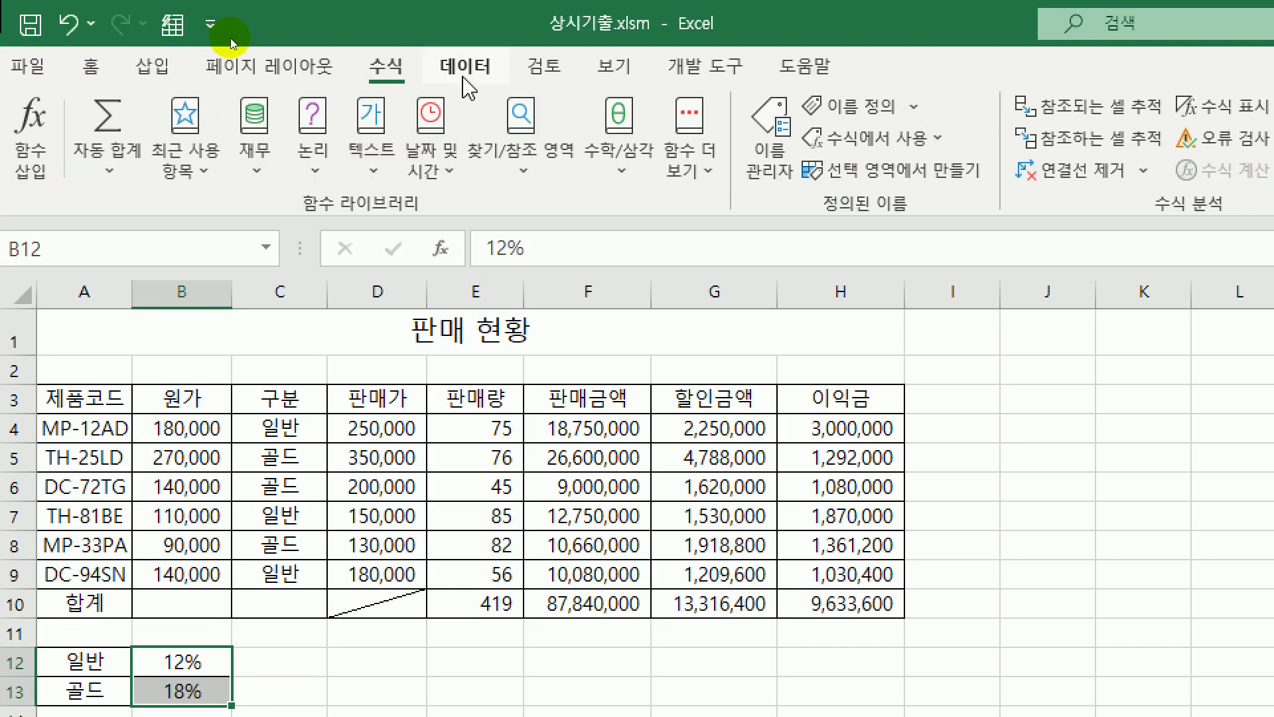
click(465, 9)
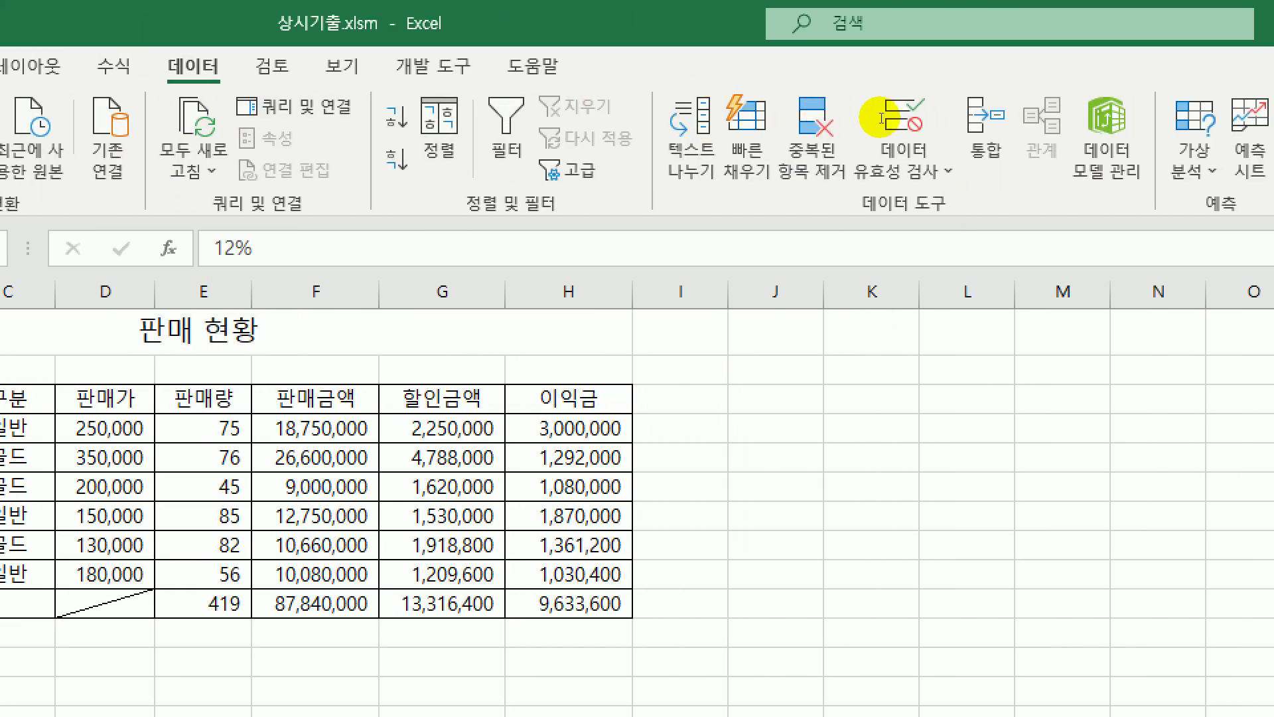
click(1192, 174)
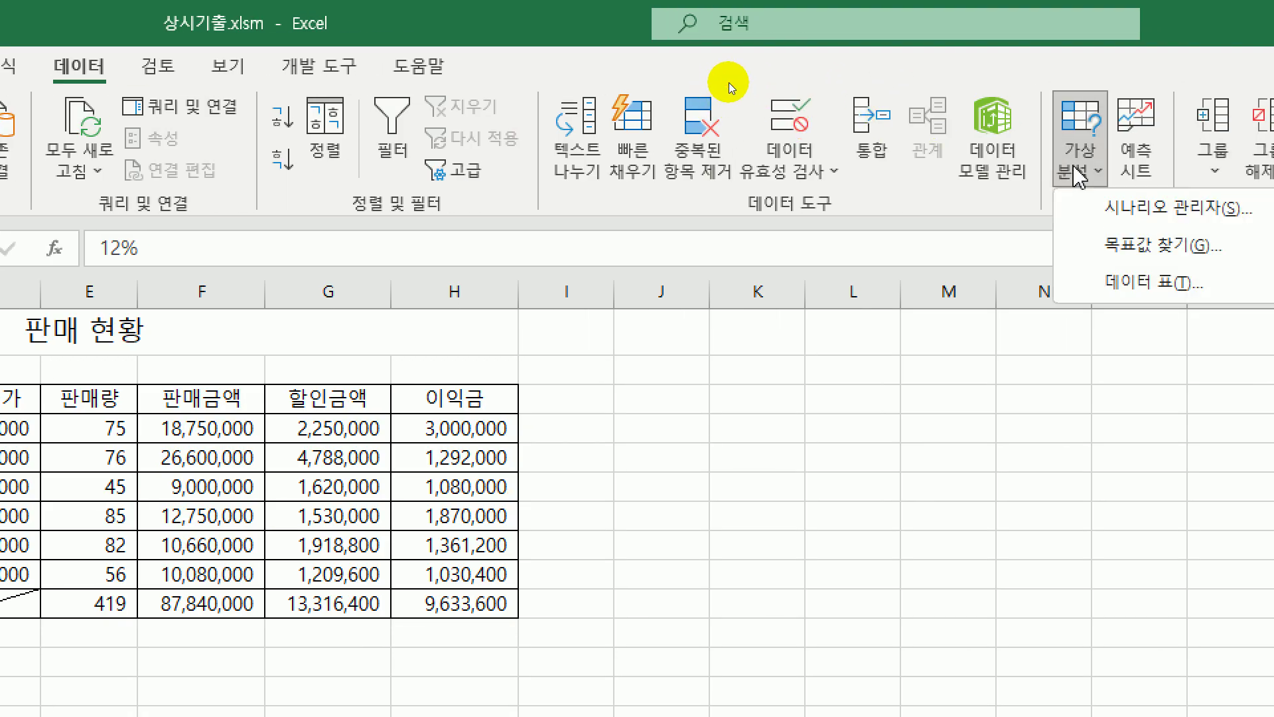
click(1122, 208)
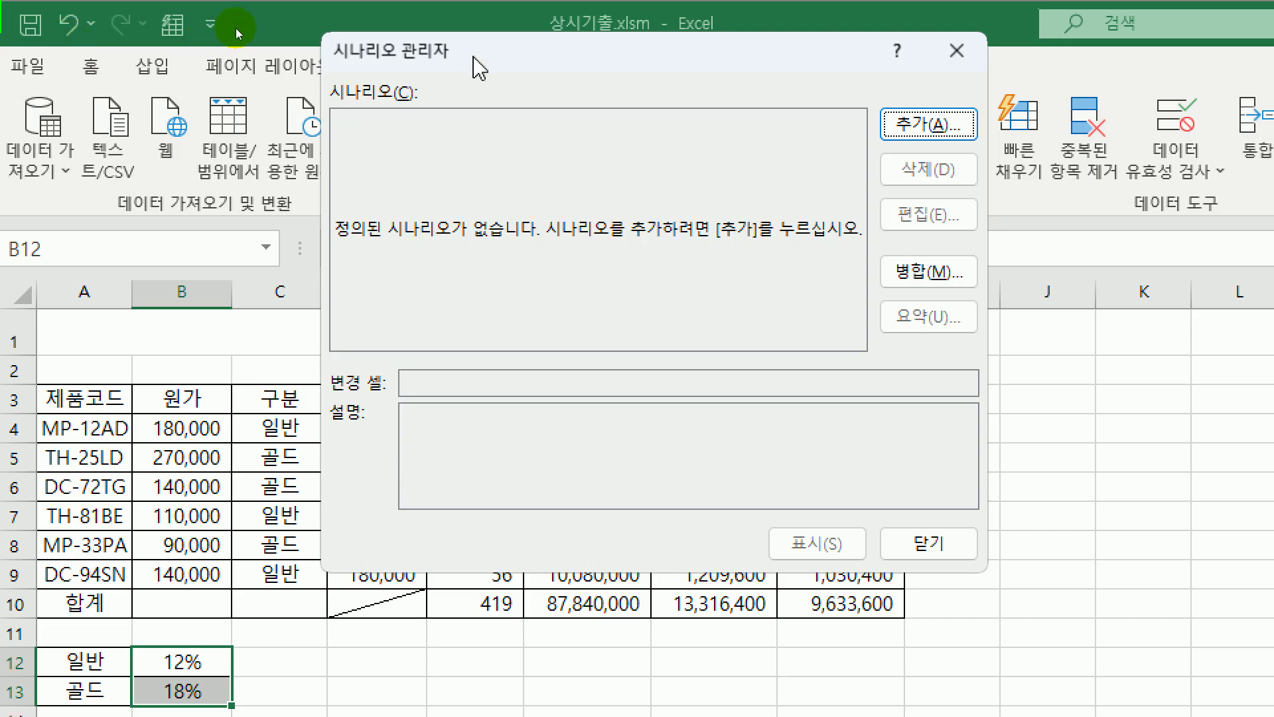
click(964, 124)
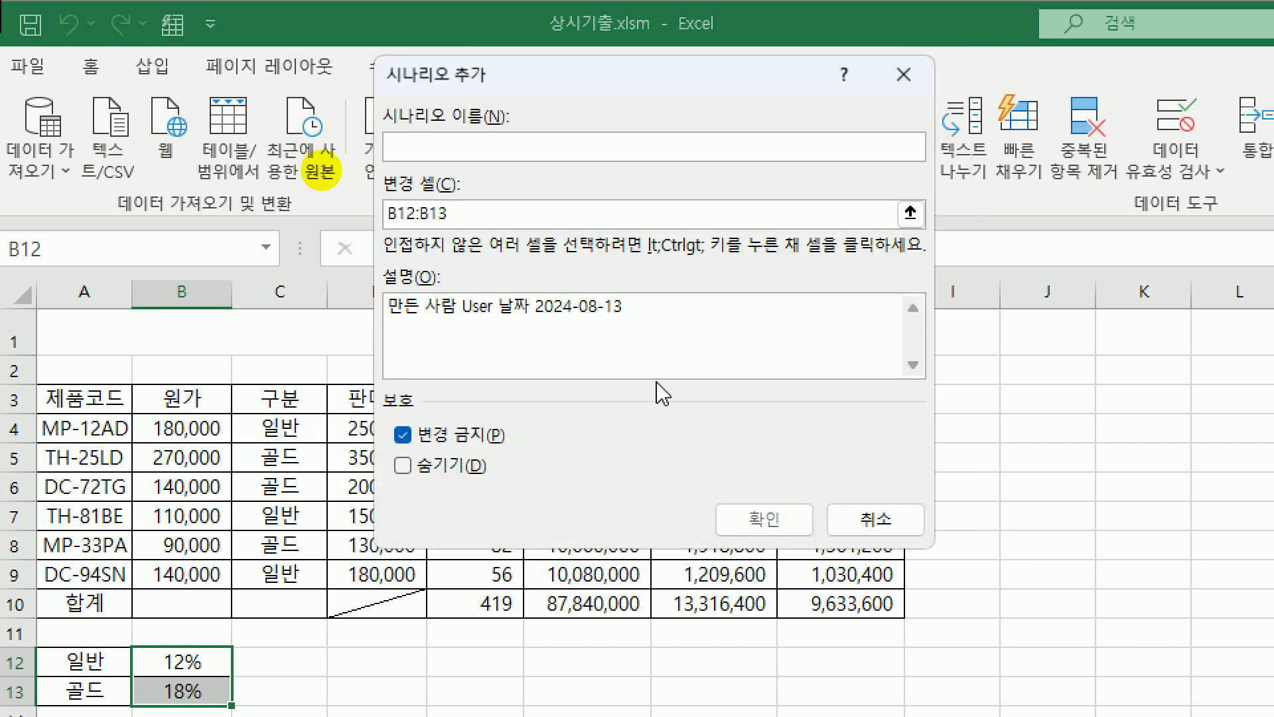
drag(651, 307, 366, 292)
click(487, 147)
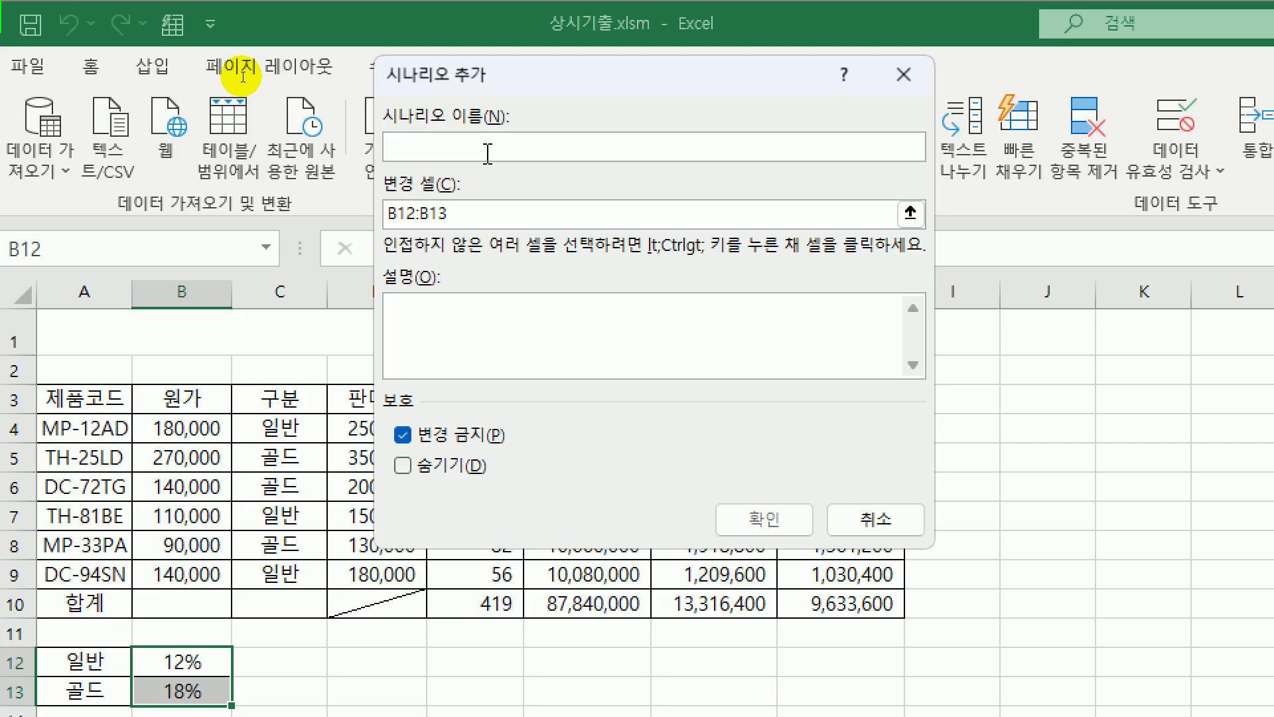
text(인상)
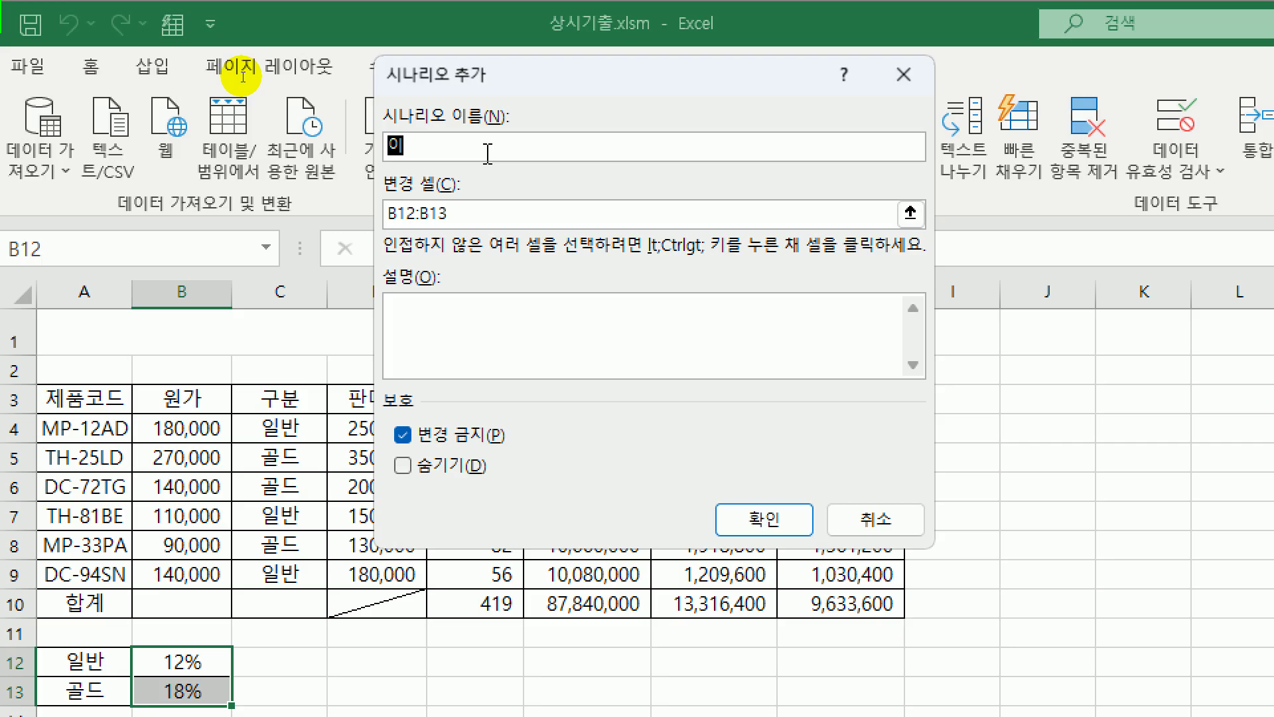
key(Tab)
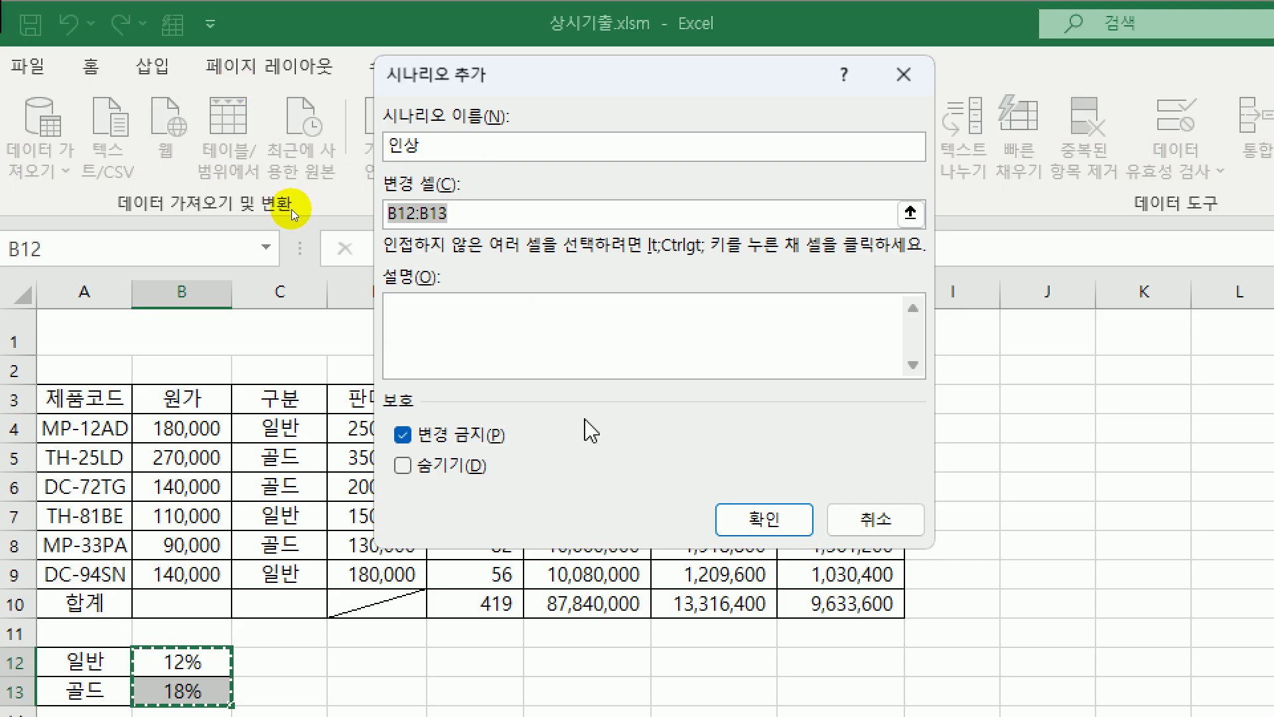
click(801, 528)
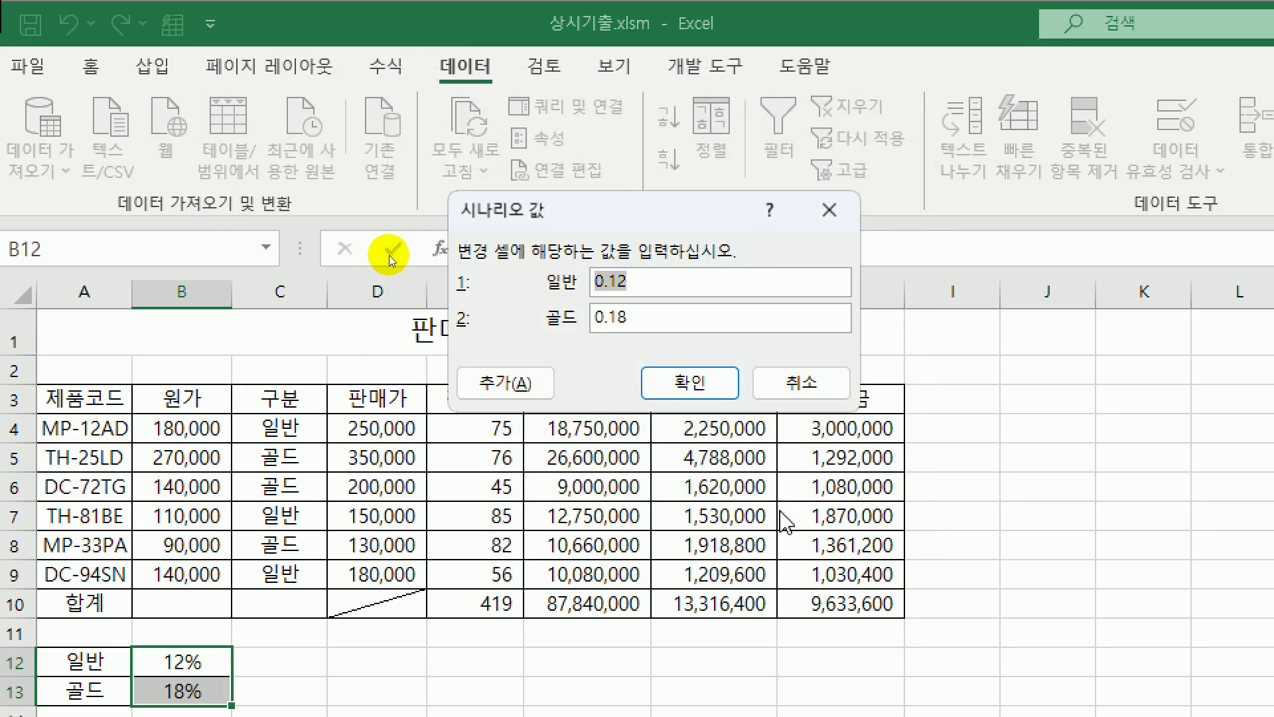
- Set the 인상 scenario values to 15% for 일반 and 20% for 골드, and start adding another scenario
text(15%)
key(Tab)
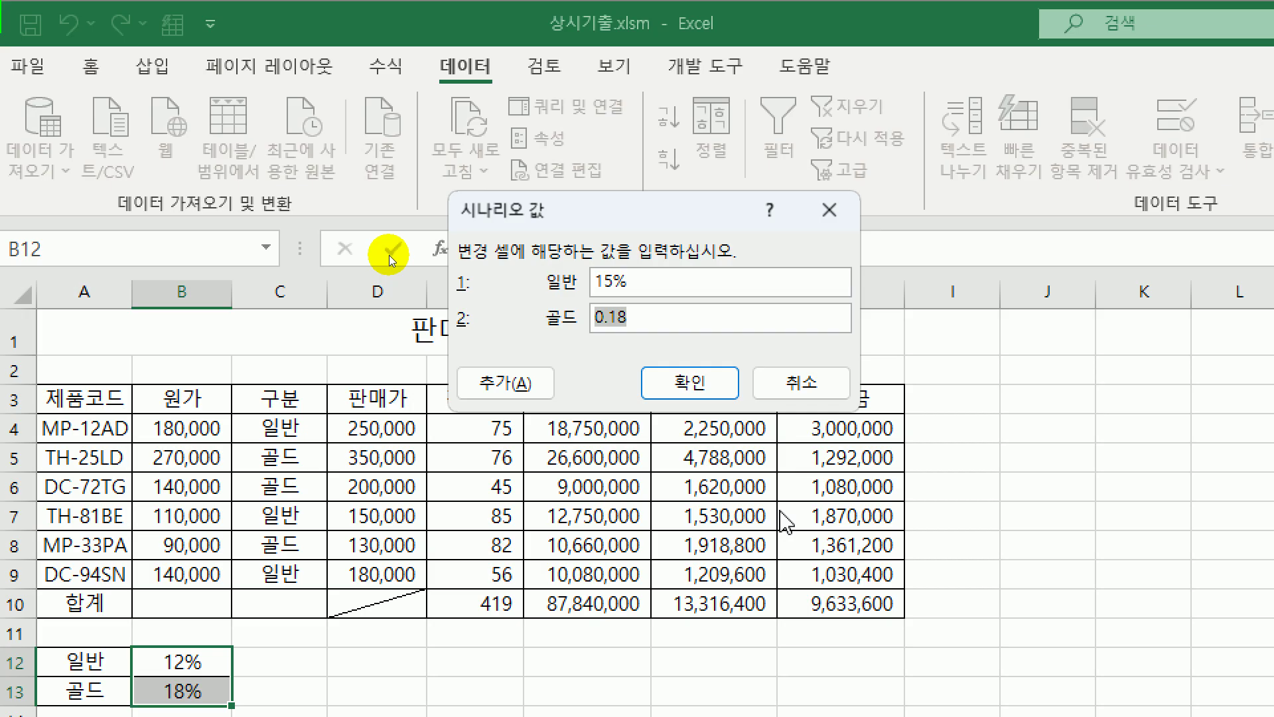
text(20%)
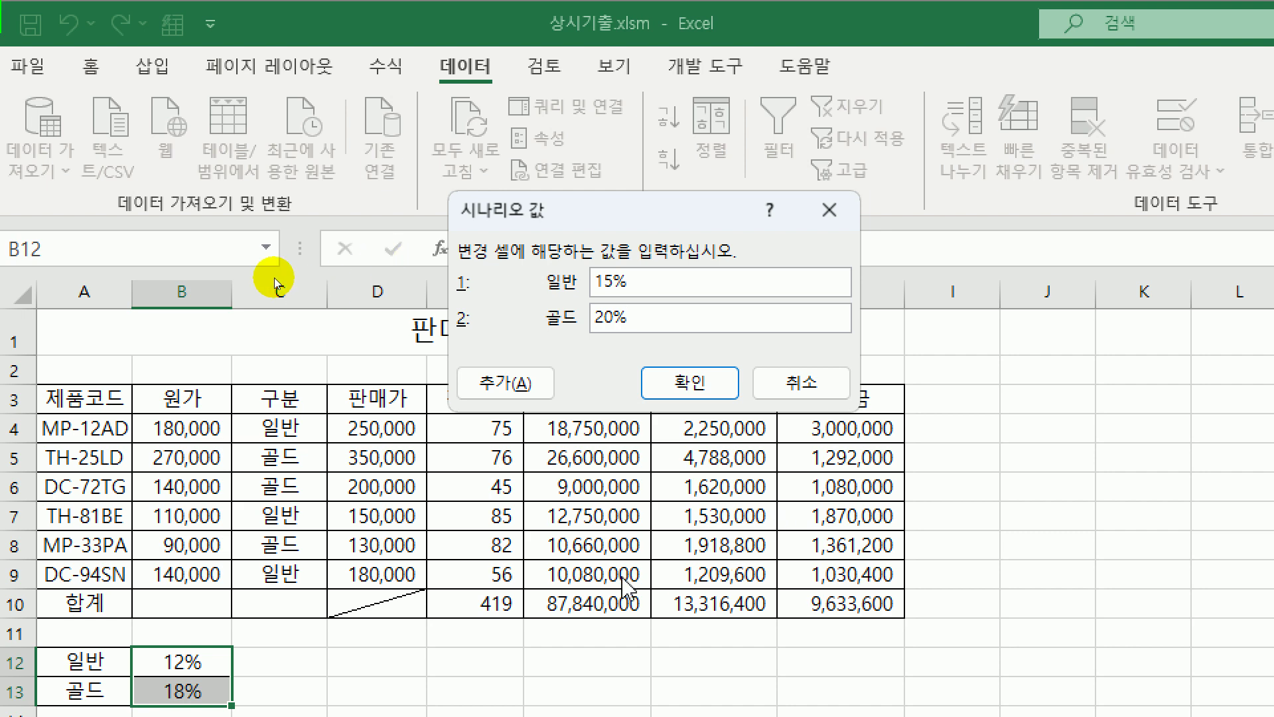
key(alt+a)
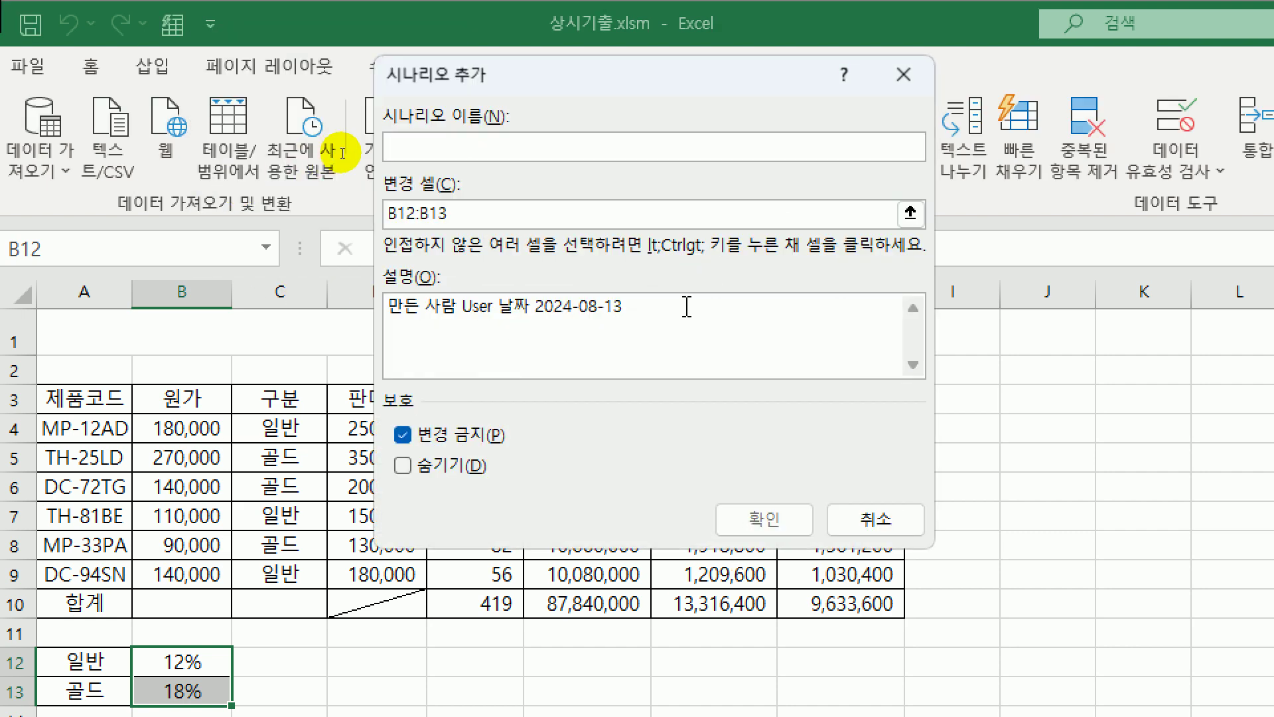
- Name the second scenario 인하, keeping B12:B13 as the changing cells and clearing its description
drag(666, 306, 288, 260)
key(Delete)
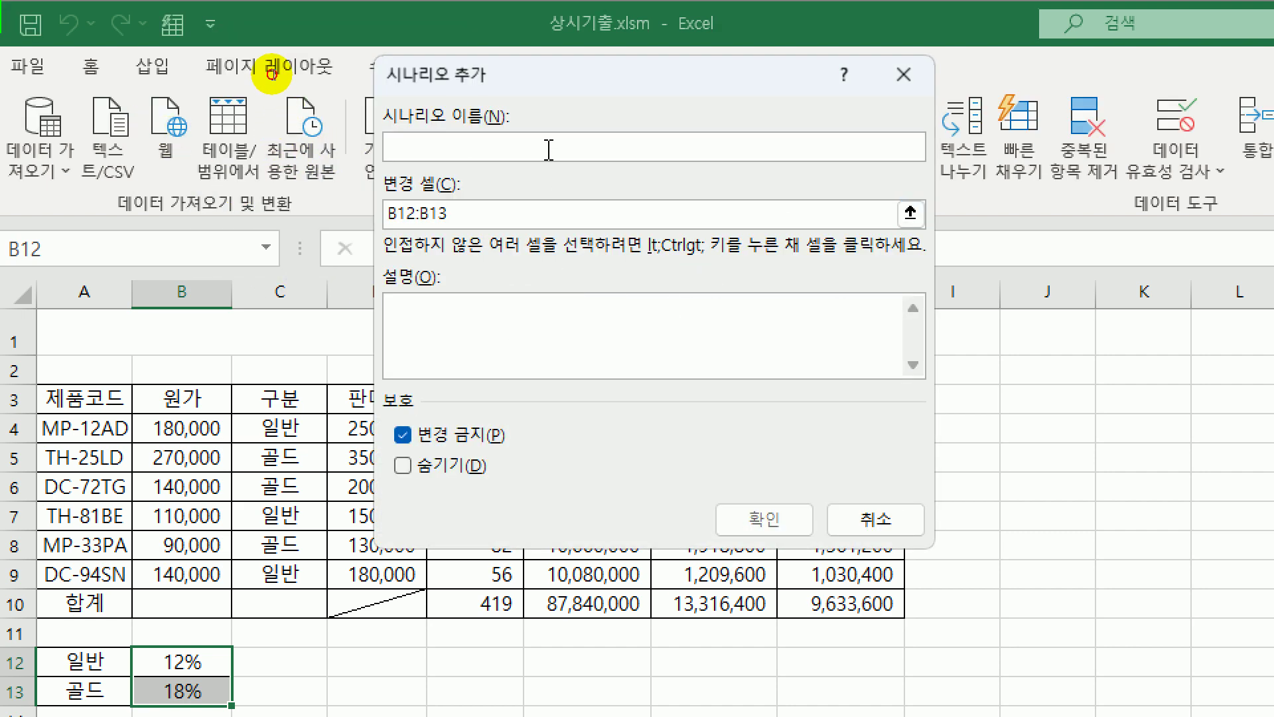
click(549, 150)
text(인하)
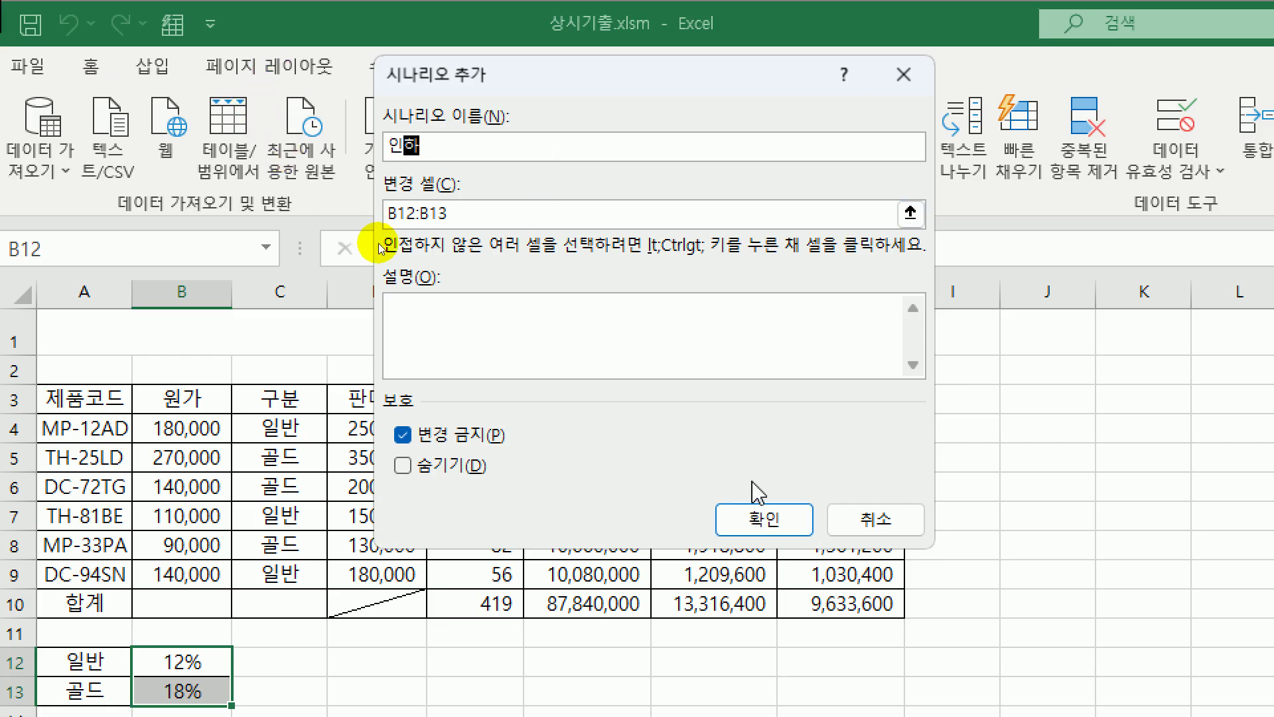
click(767, 520)
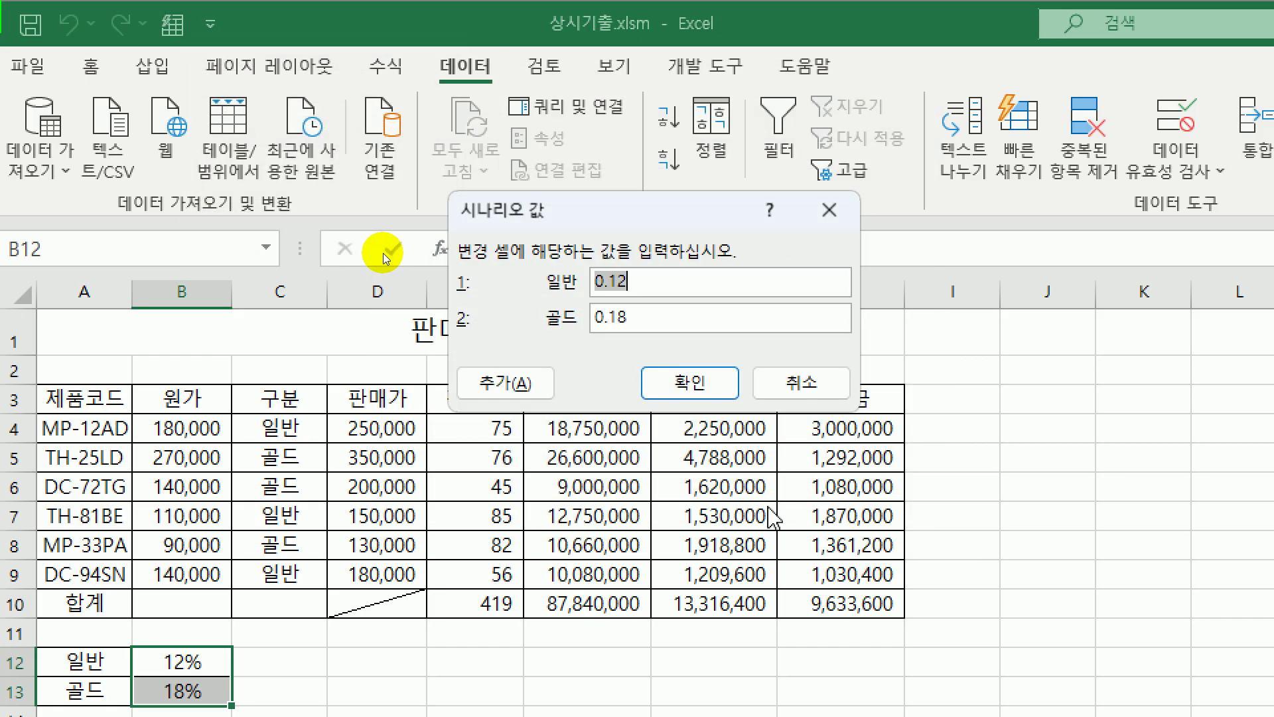
- Set the 인하 scenario values to 10% for 일반 and 15% for 골드
text(1)
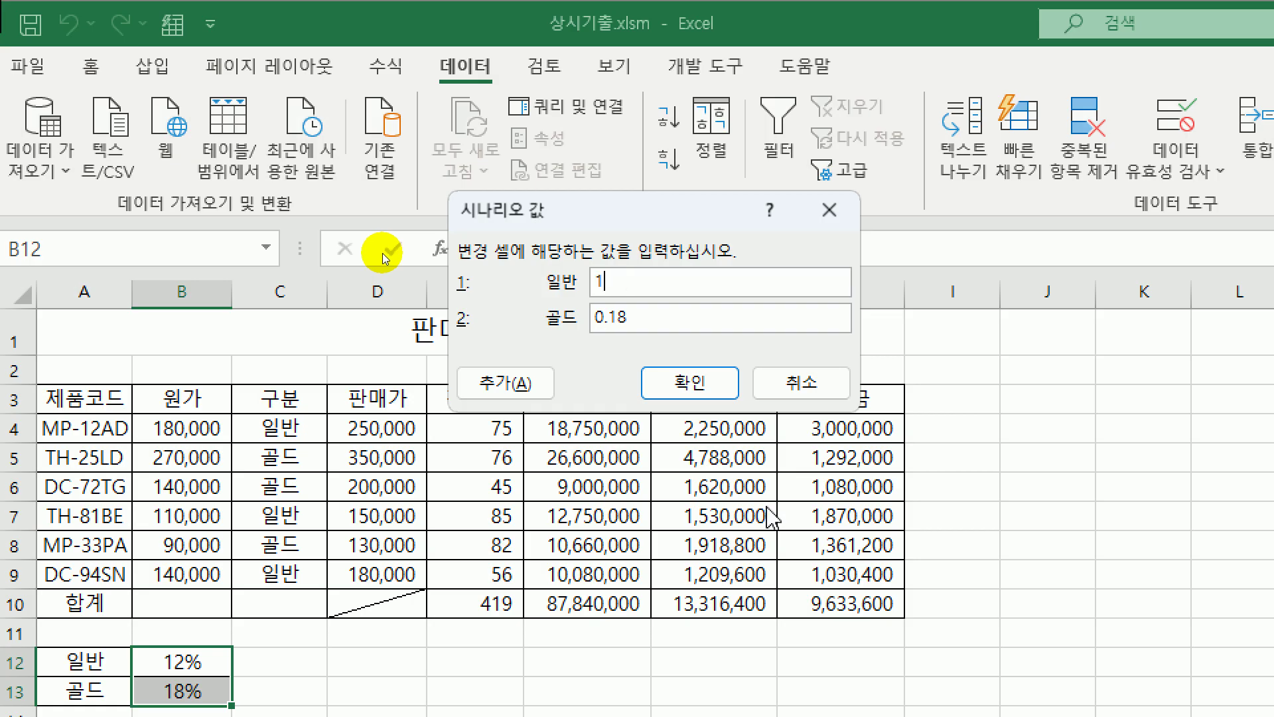
text(0%)
key(Tab)
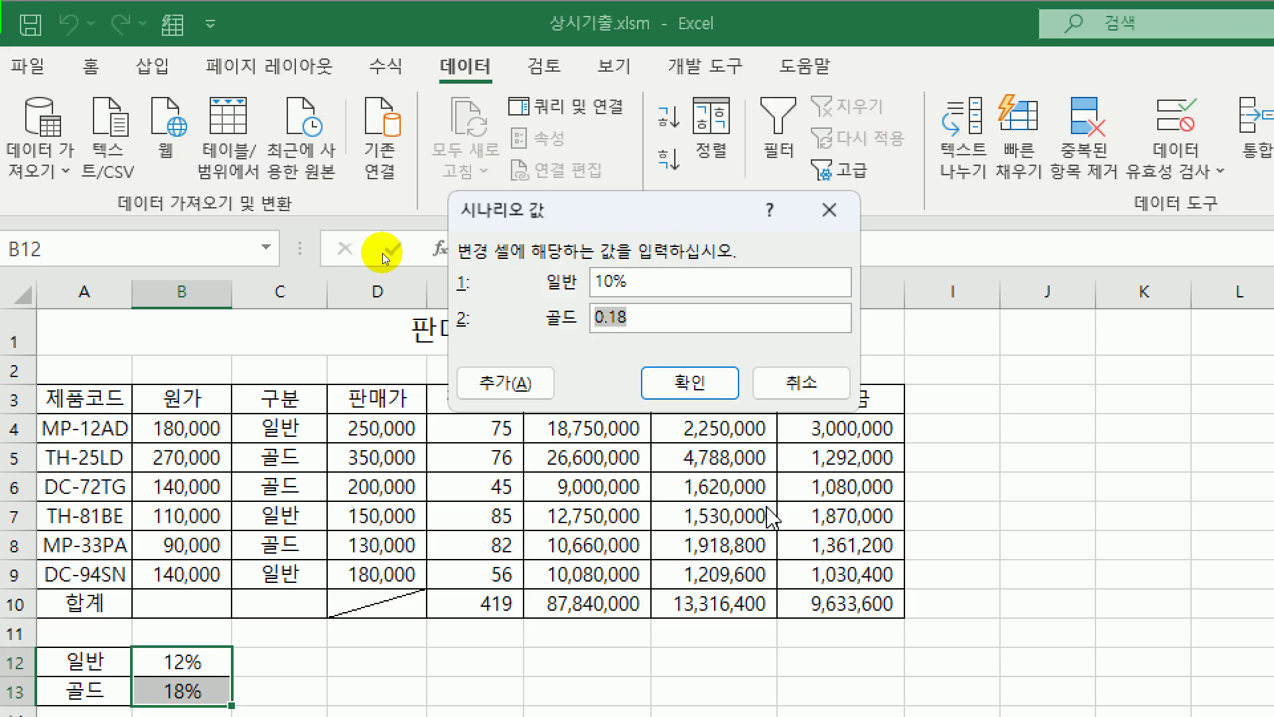
text(15%)
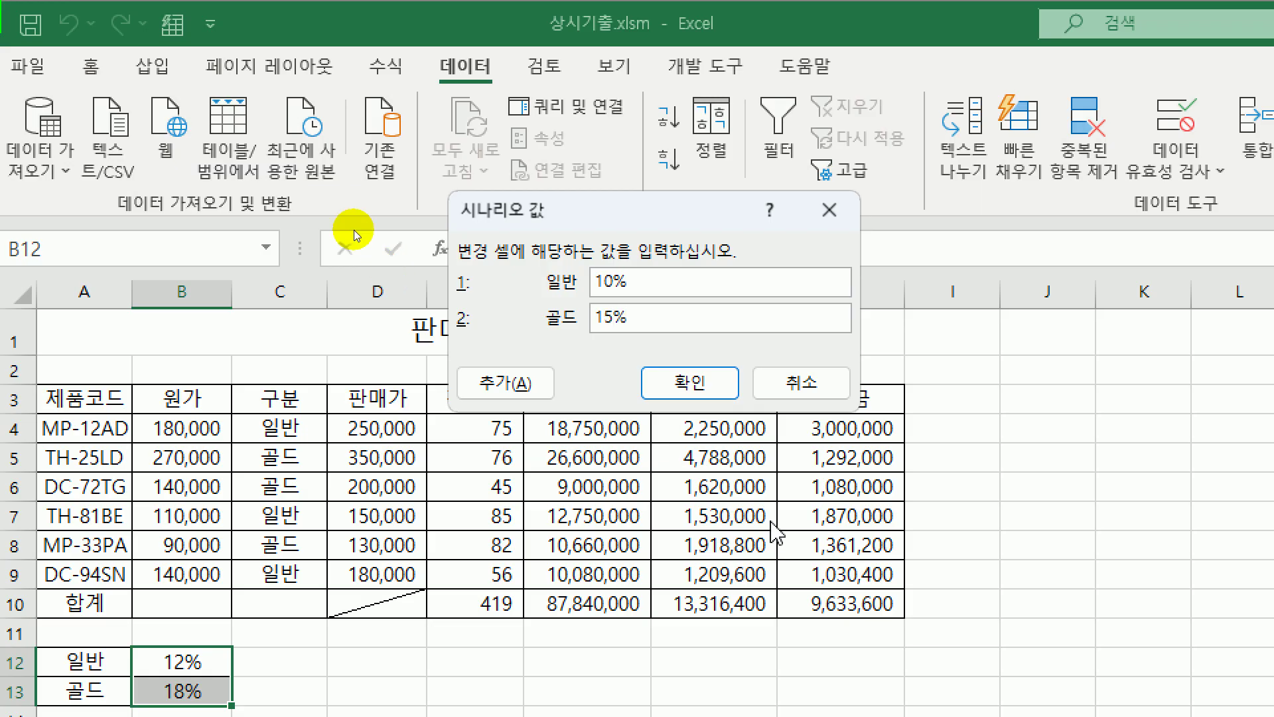
click(691, 383)
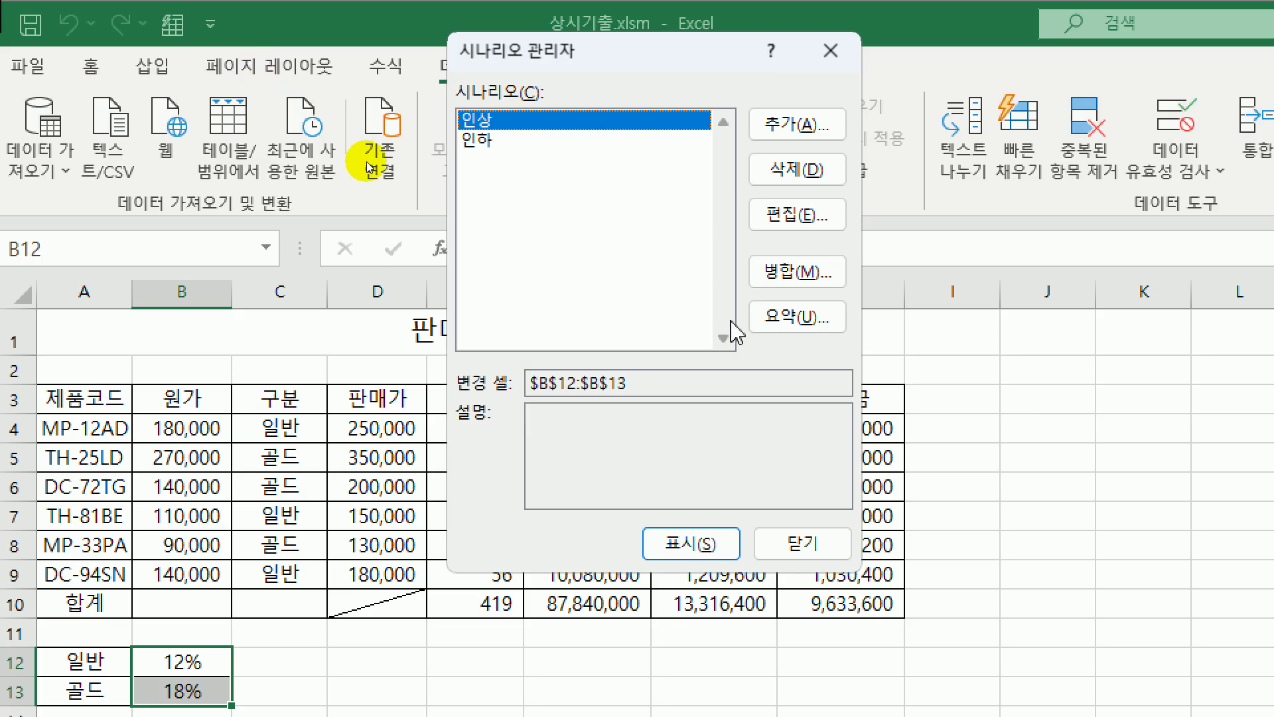
- Create a scenario summary report with H10 as the result cell and look over it
click(809, 318)
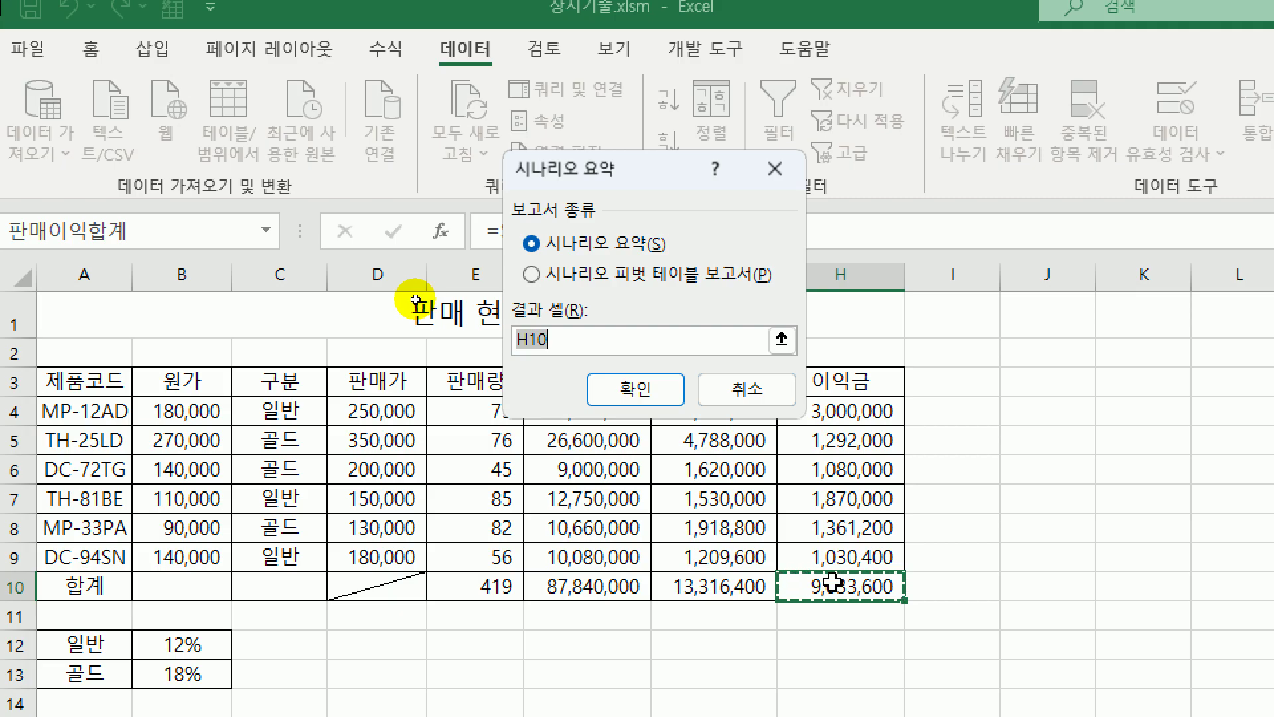
click(617, 392)
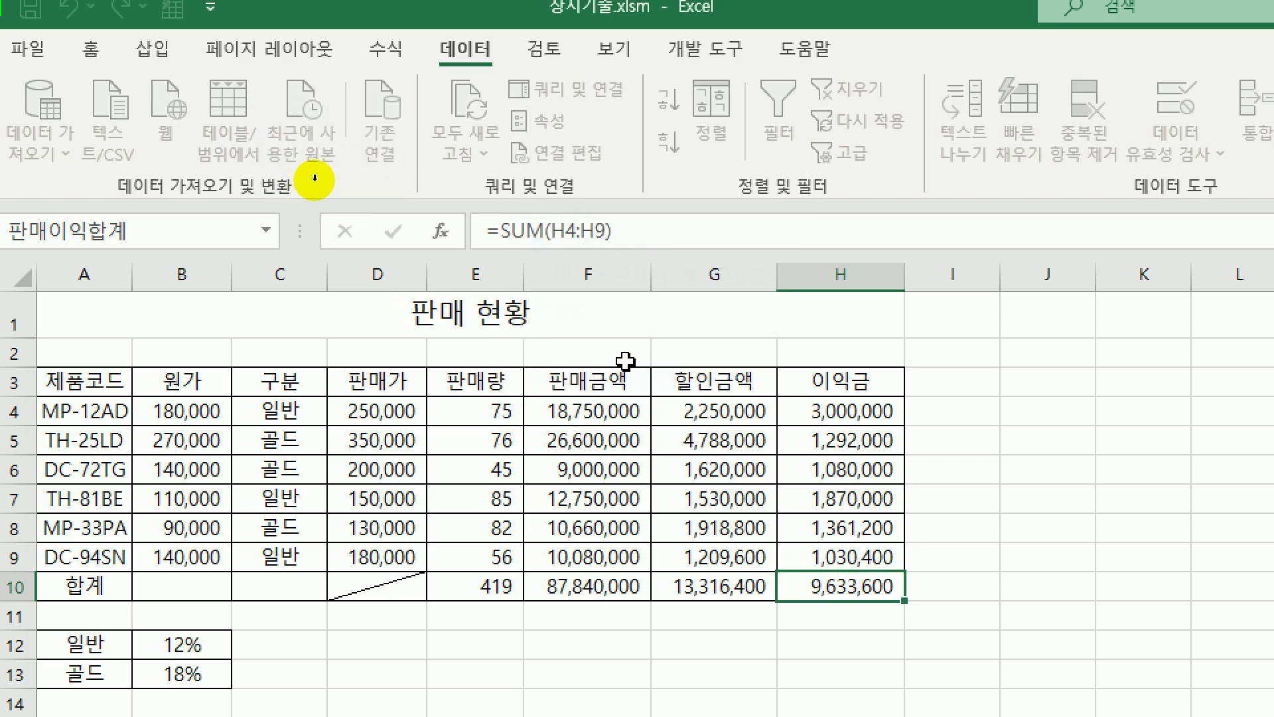
scroll(650, 359, down, 3)
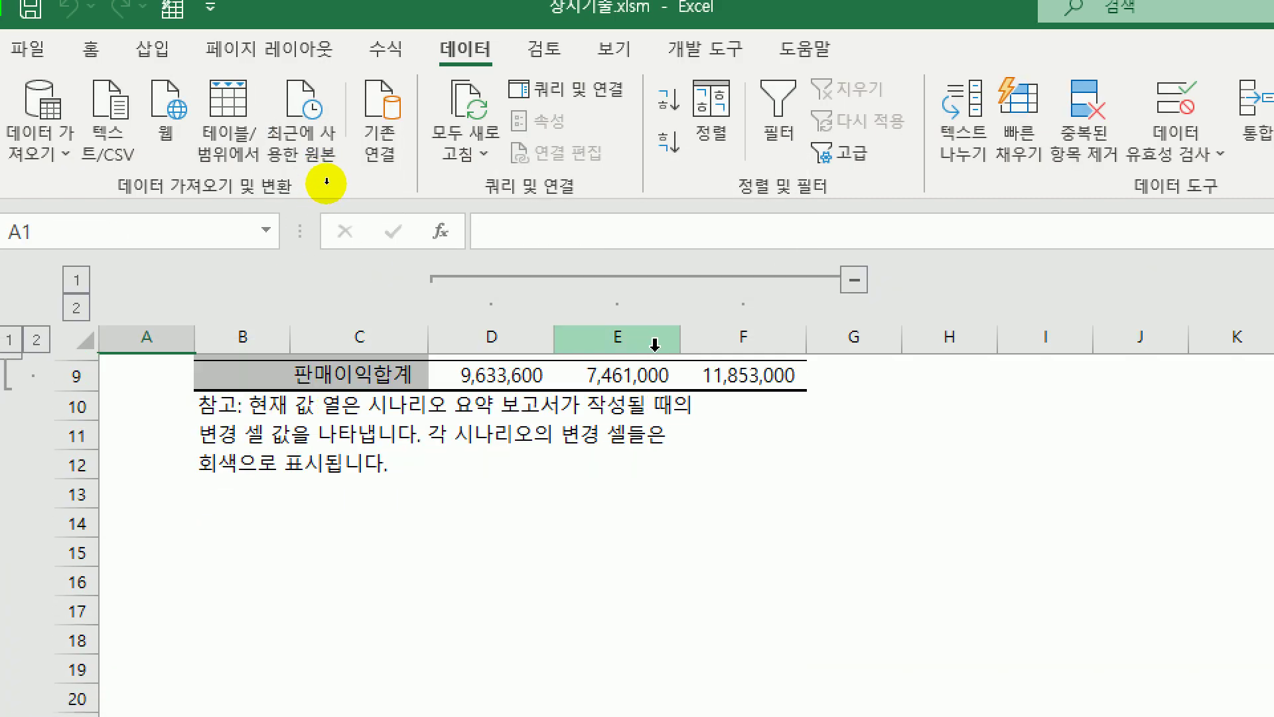
scroll(654, 344, up, 3)
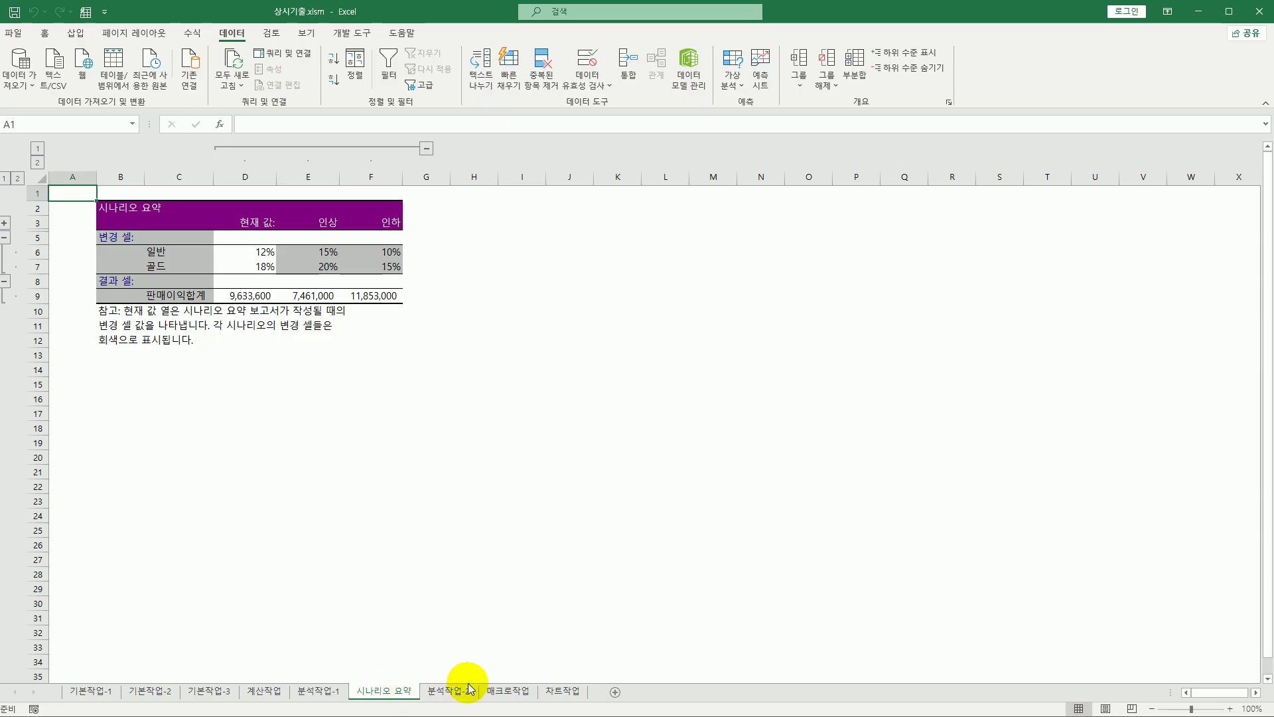
- Switch to the 매크로작업 sheet and look over the empty 평균 cells G4:G10
mouse_move(399, 691)
mouse_down()
mouse_move(412, 676)
mouse_move(501, 681)
mouse_move(385, 681)
mouse_up()
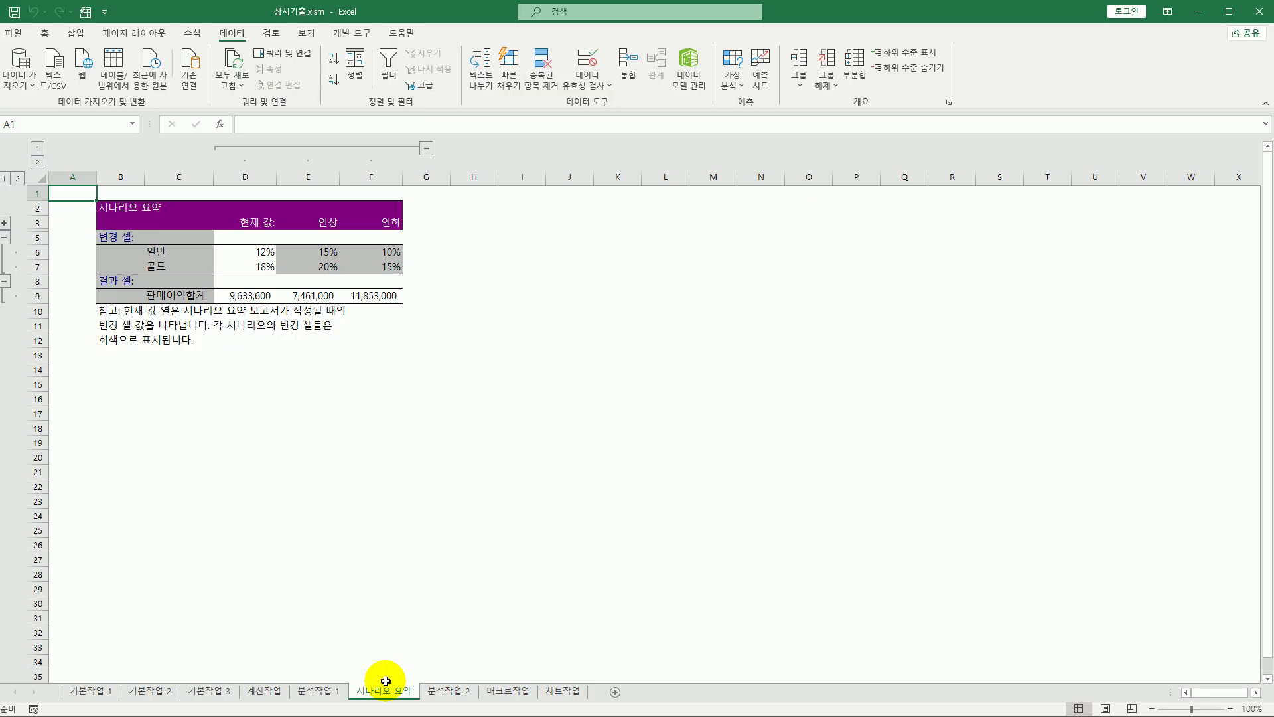
drag(386, 681, 481, 691)
click(480, 693)
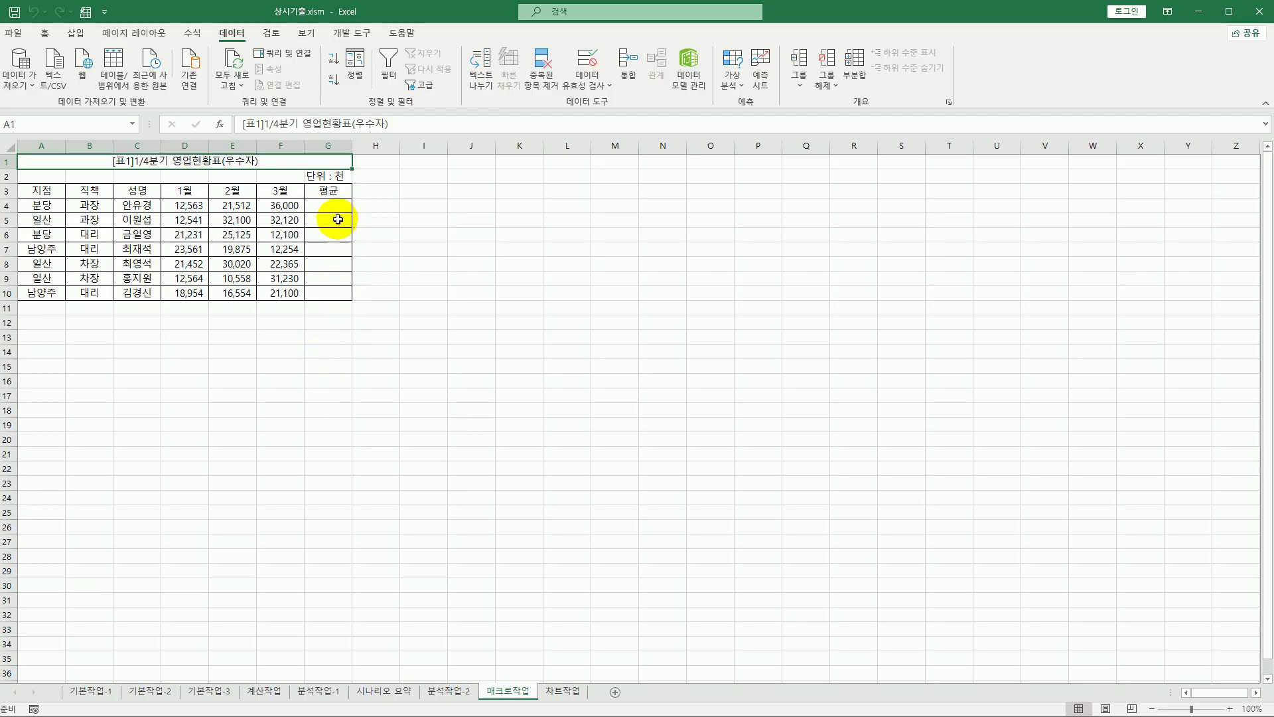
drag(337, 205, 343, 294)
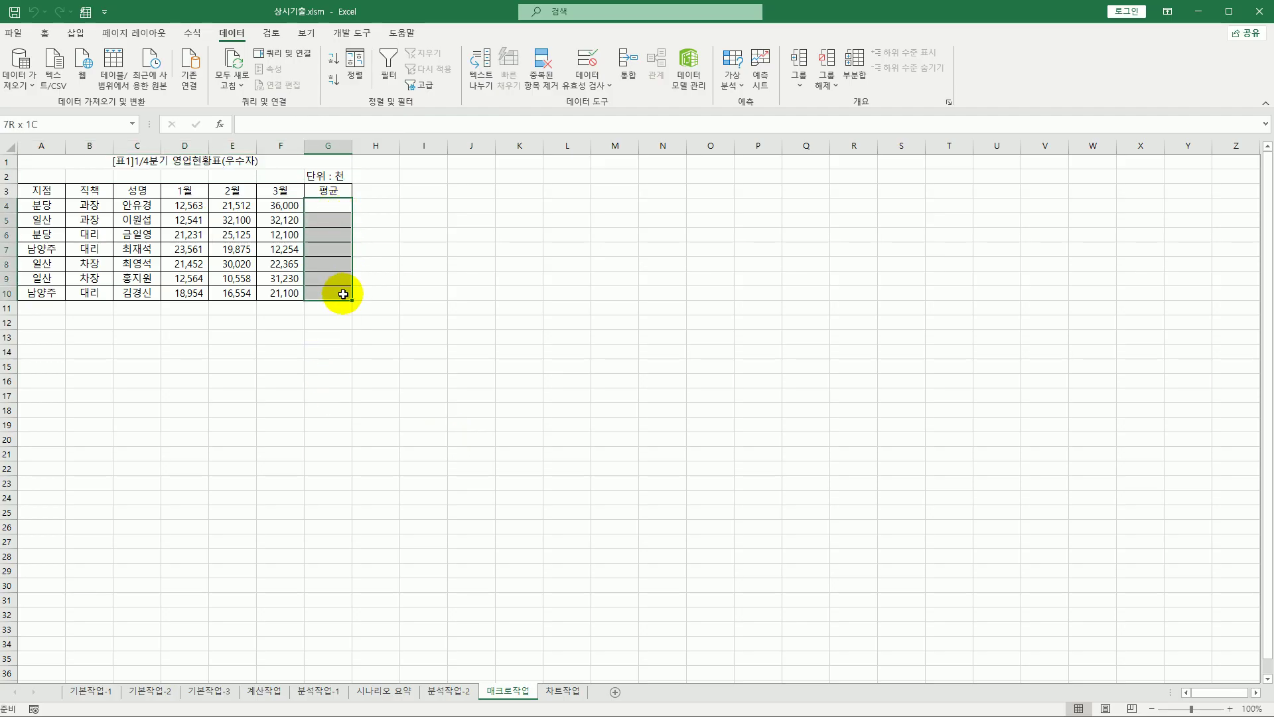
click(460, 308)
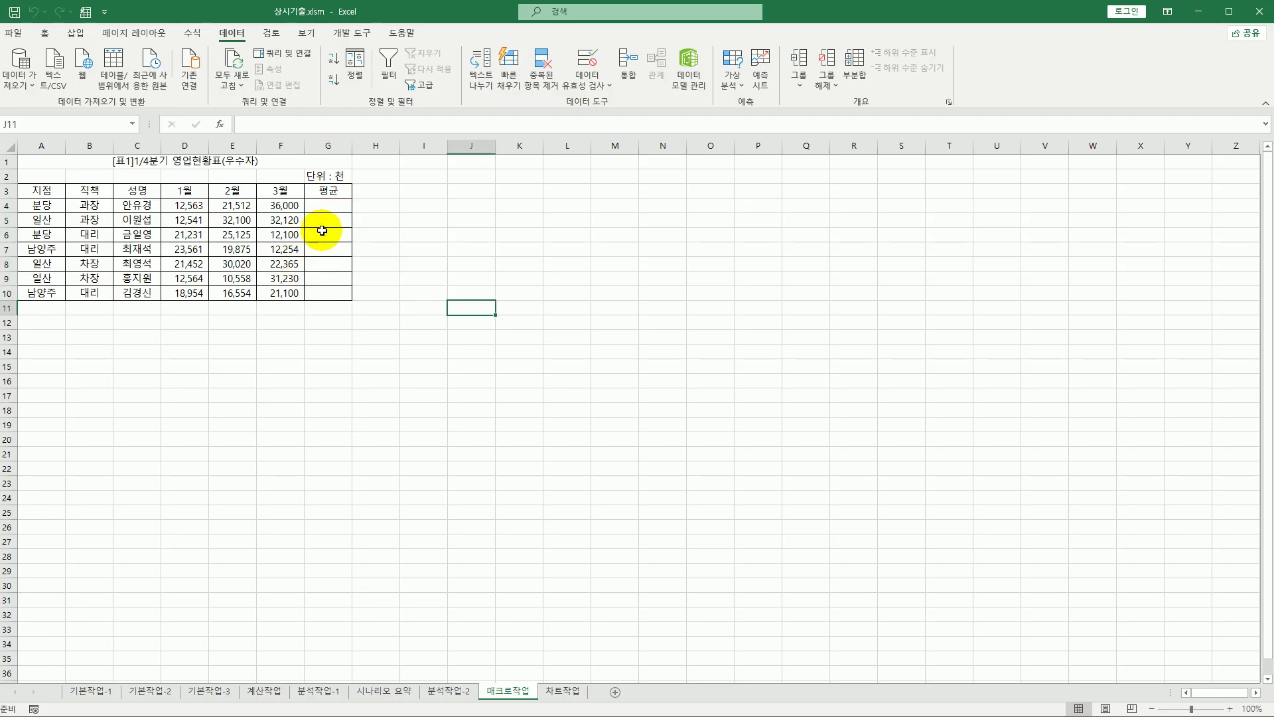
drag(327, 205, 325, 290)
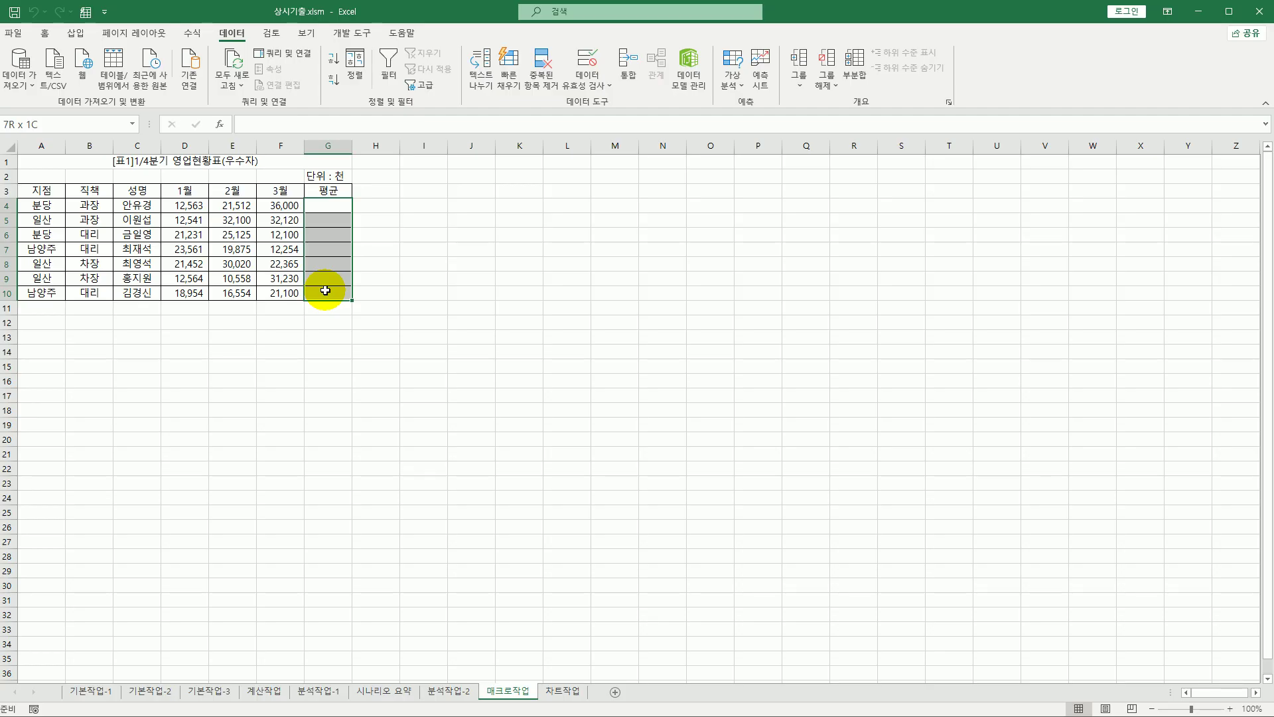
click(415, 287)
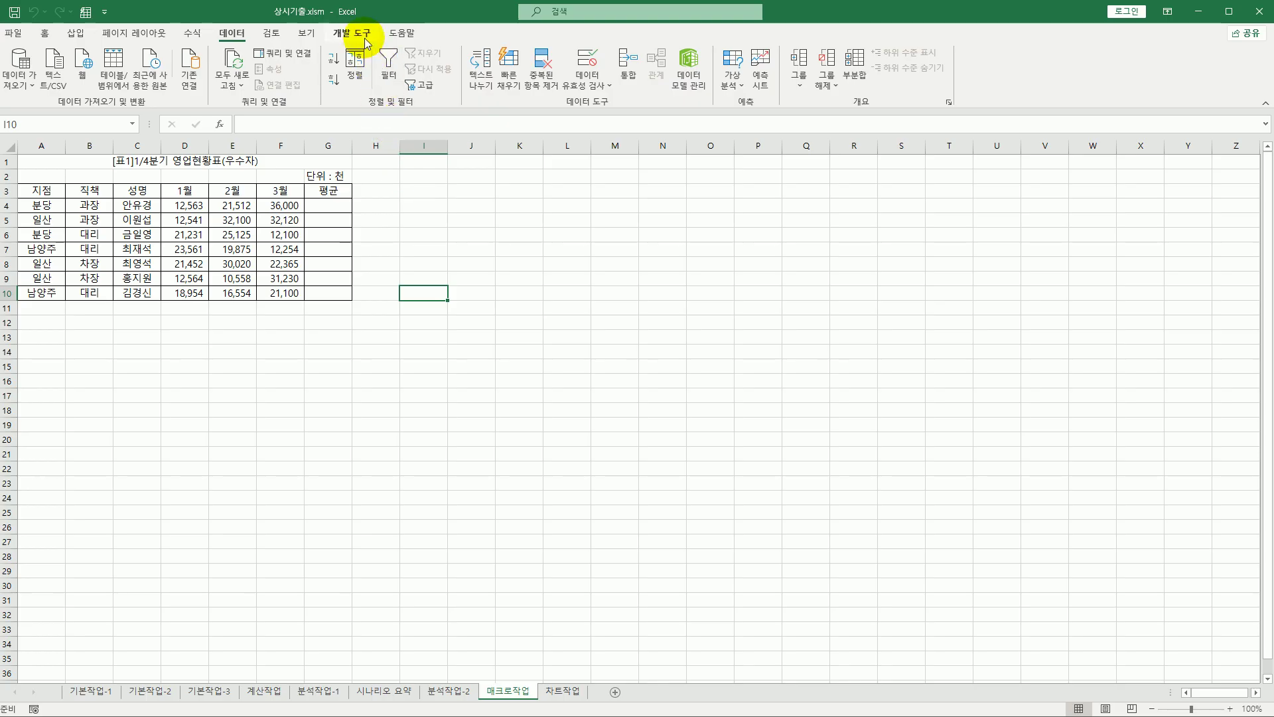
key(alt+4)
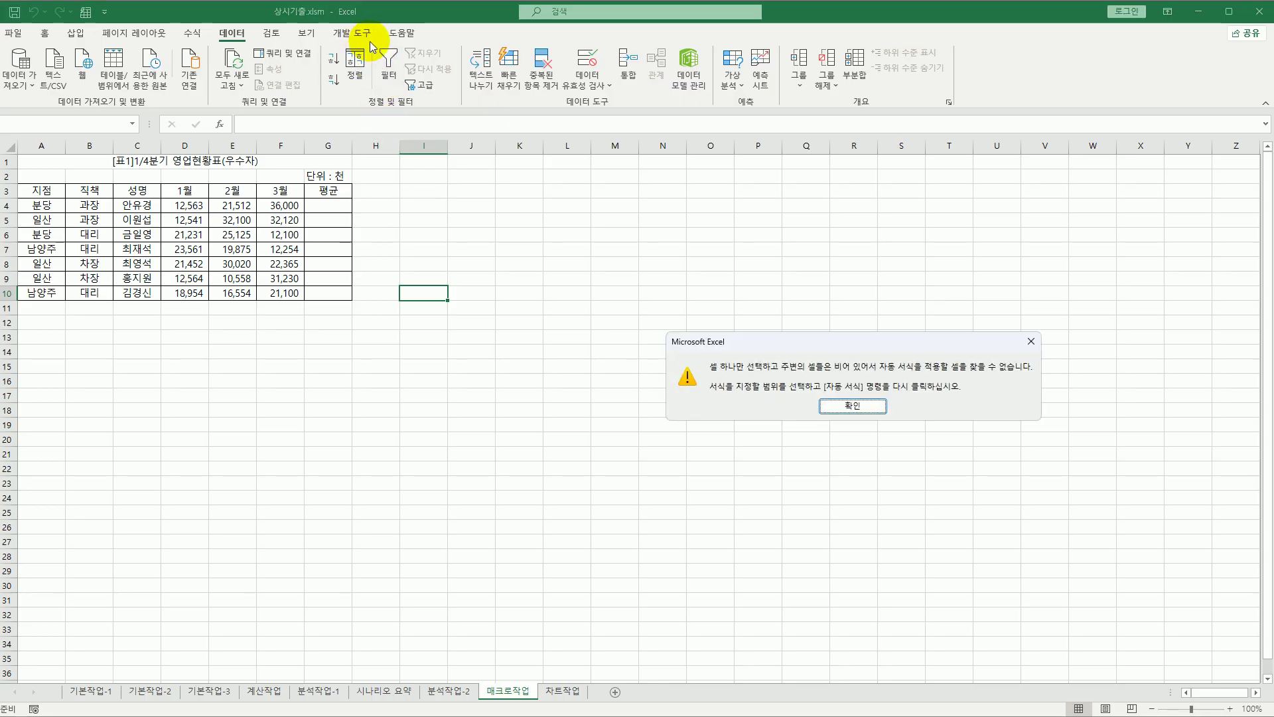
click(1030, 341)
click(446, 311)
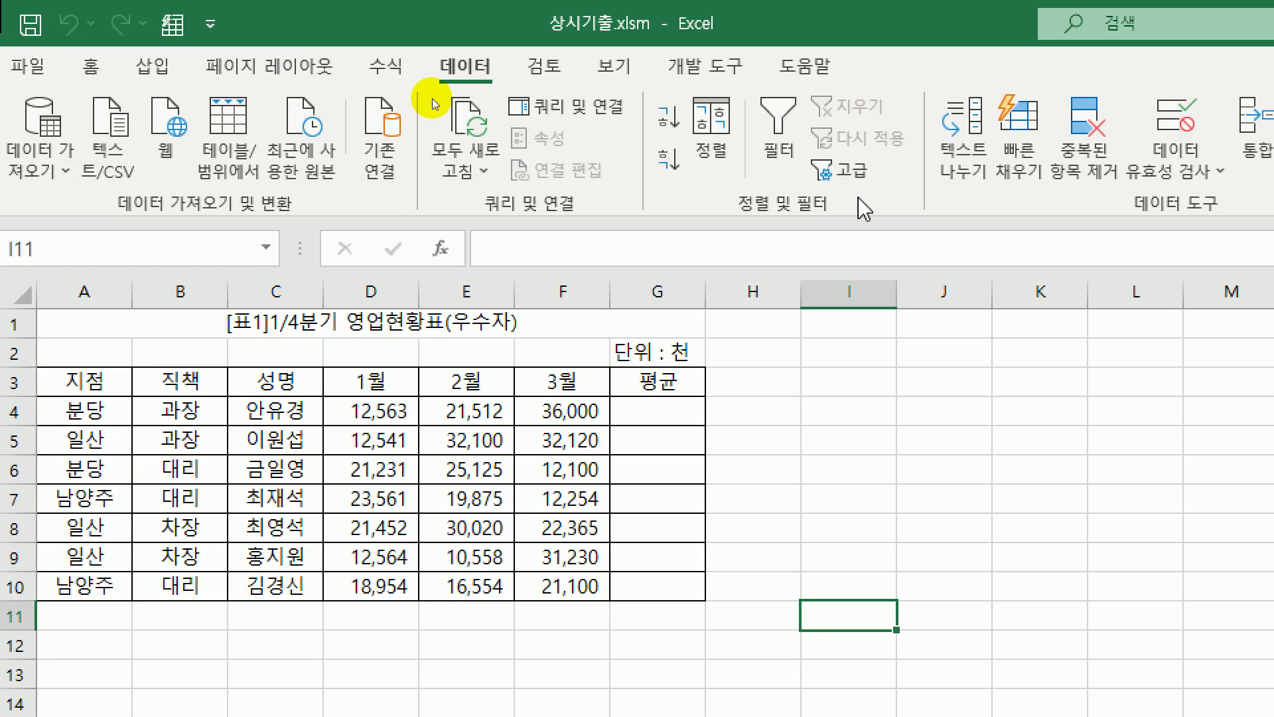
- Draw a form-control button over about cells I3:J4 on the 매크로작업 sheet
click(706, 66)
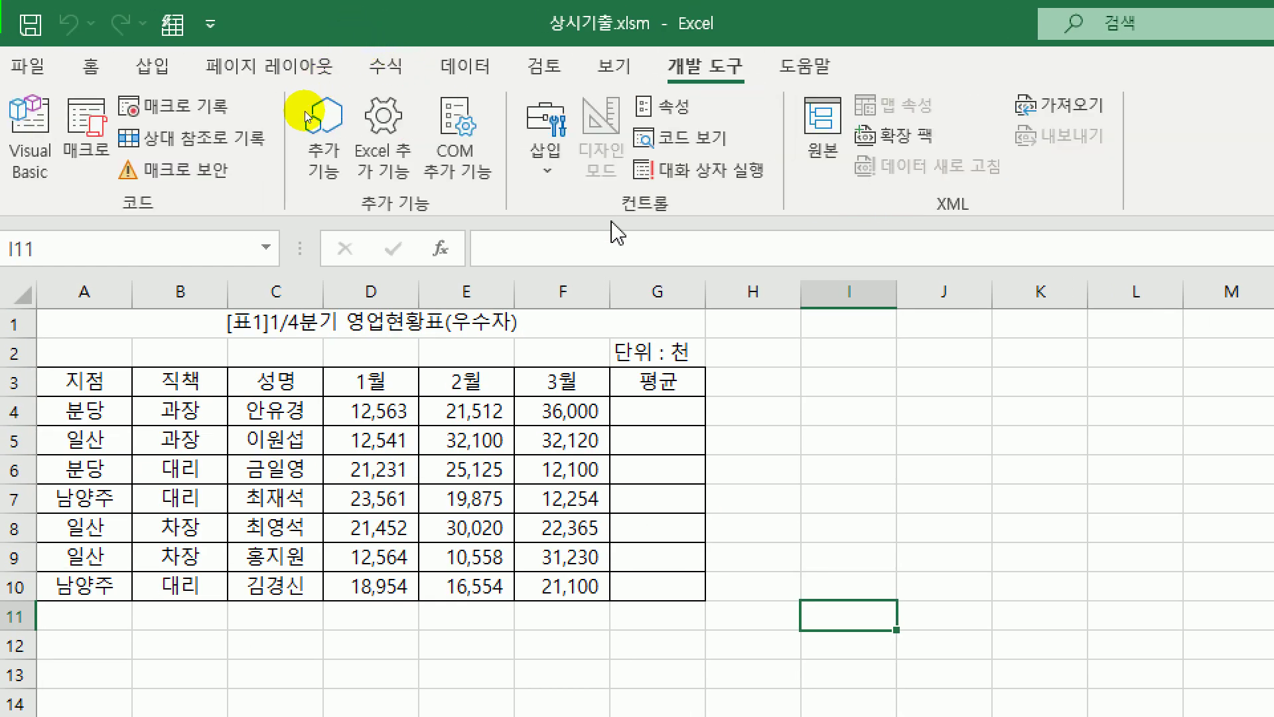
click(547, 156)
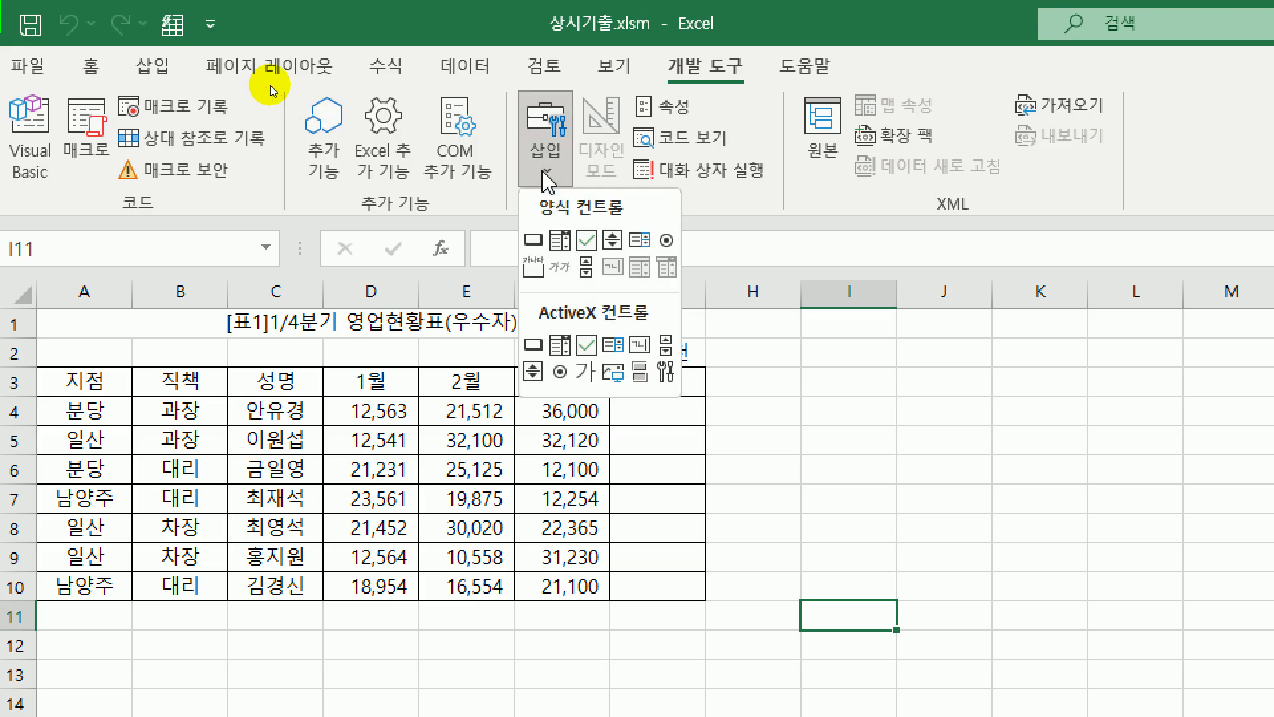
click(533, 241)
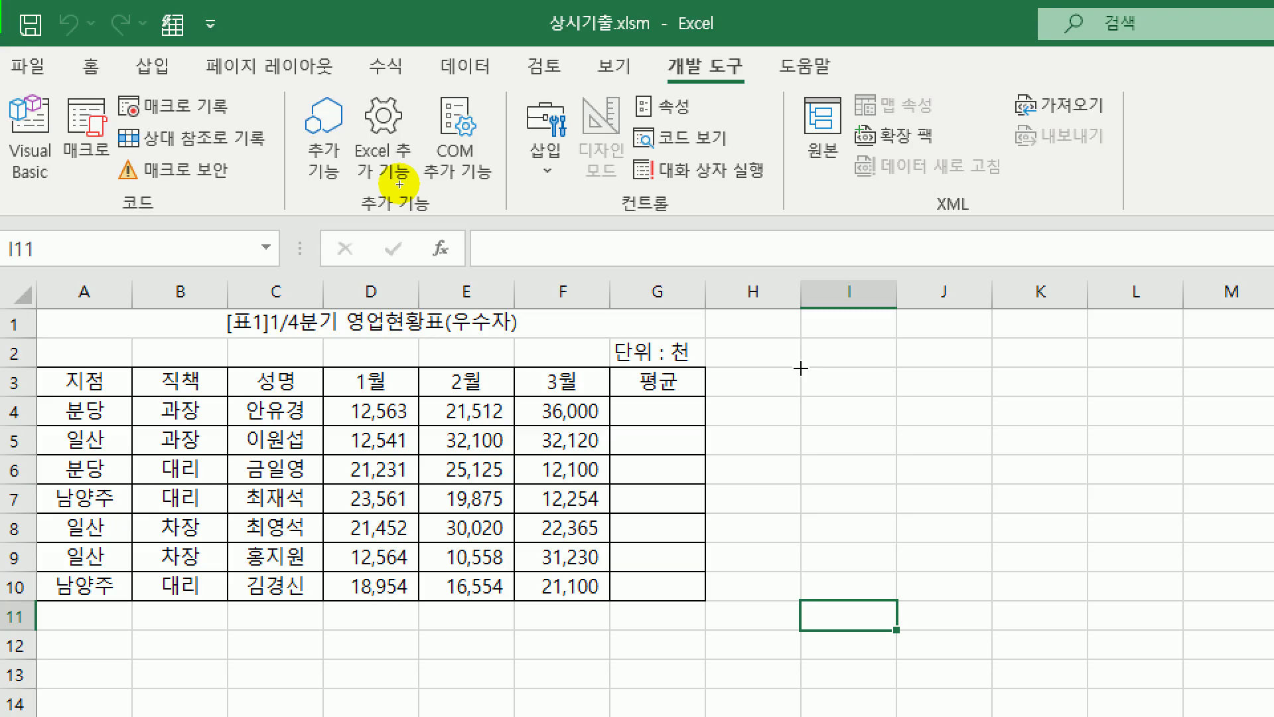
mouse_move(801, 368)
mouse_down()
mouse_move(939, 398)
mouse_move(986, 430)
mouse_up()
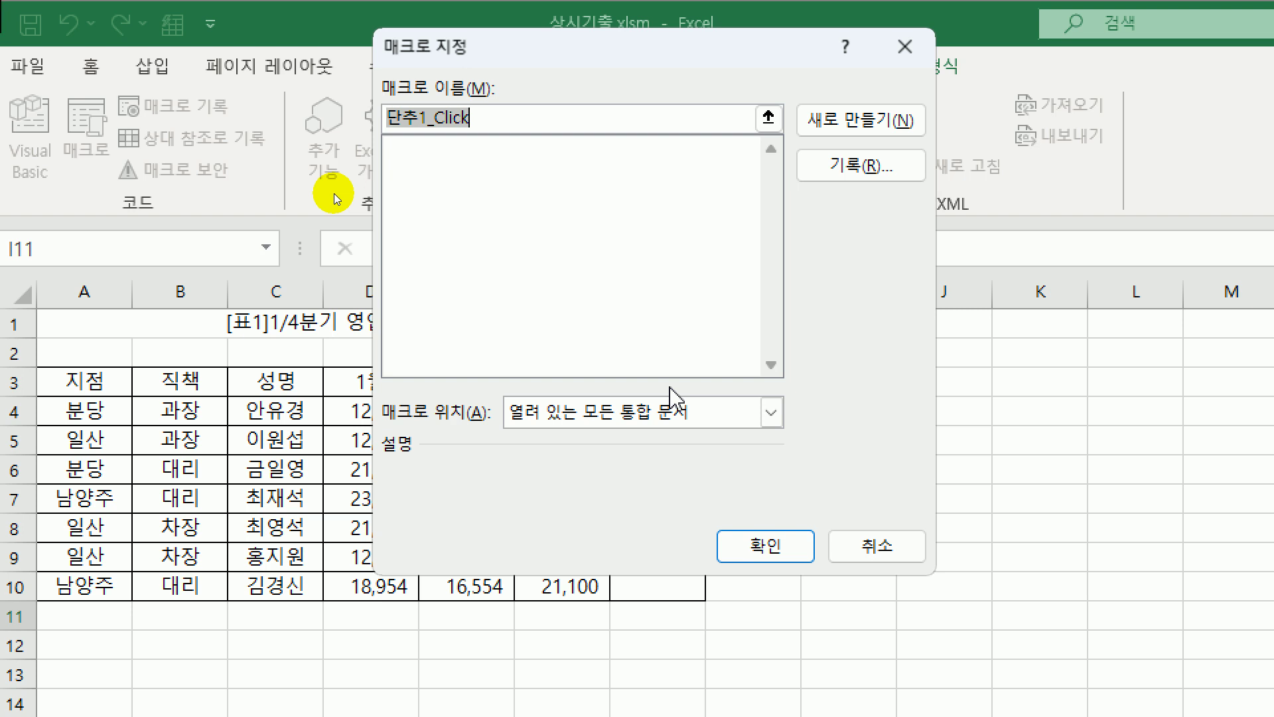
- Name the button's macro 평균 and start recording it in the current workbook
text(평균)
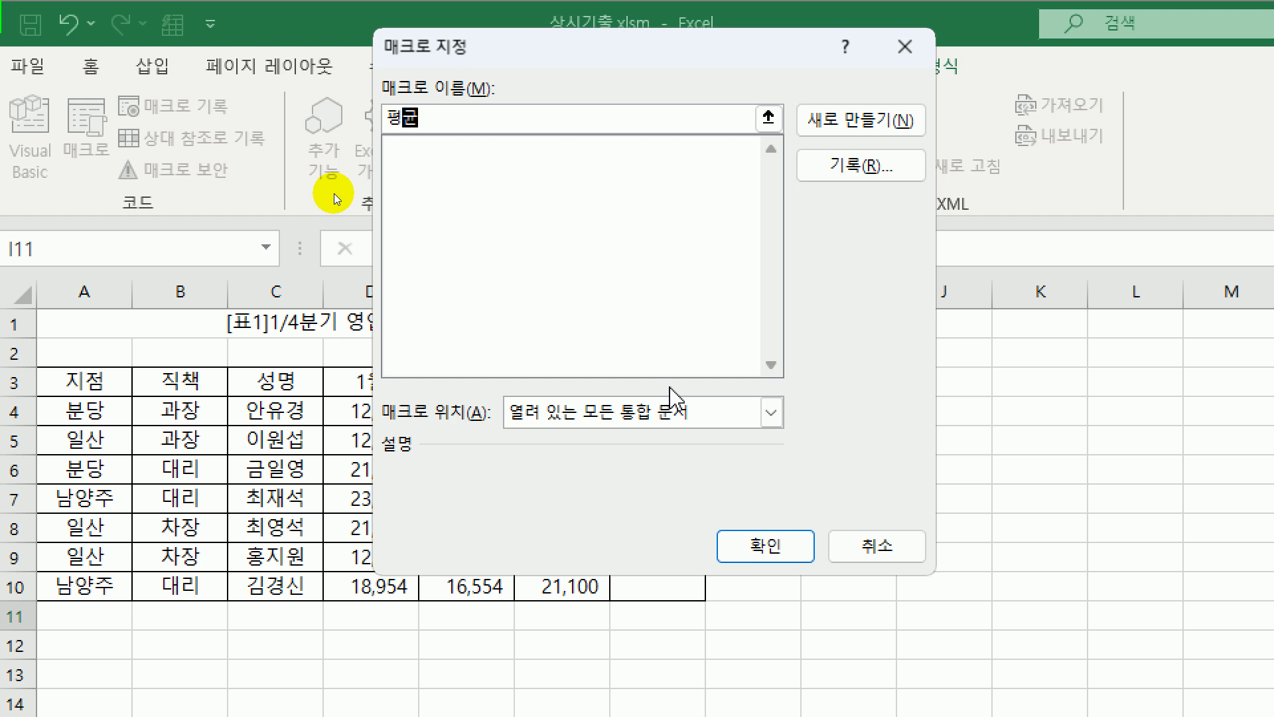
click(886, 170)
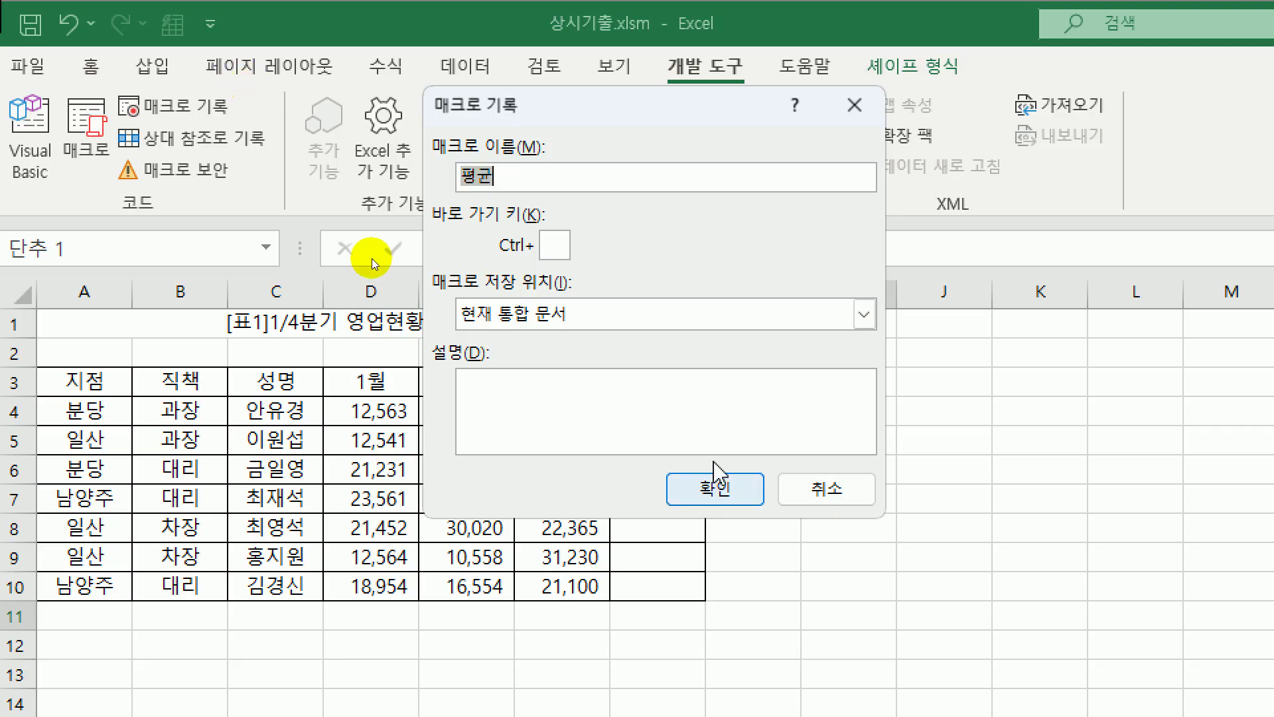
click(727, 491)
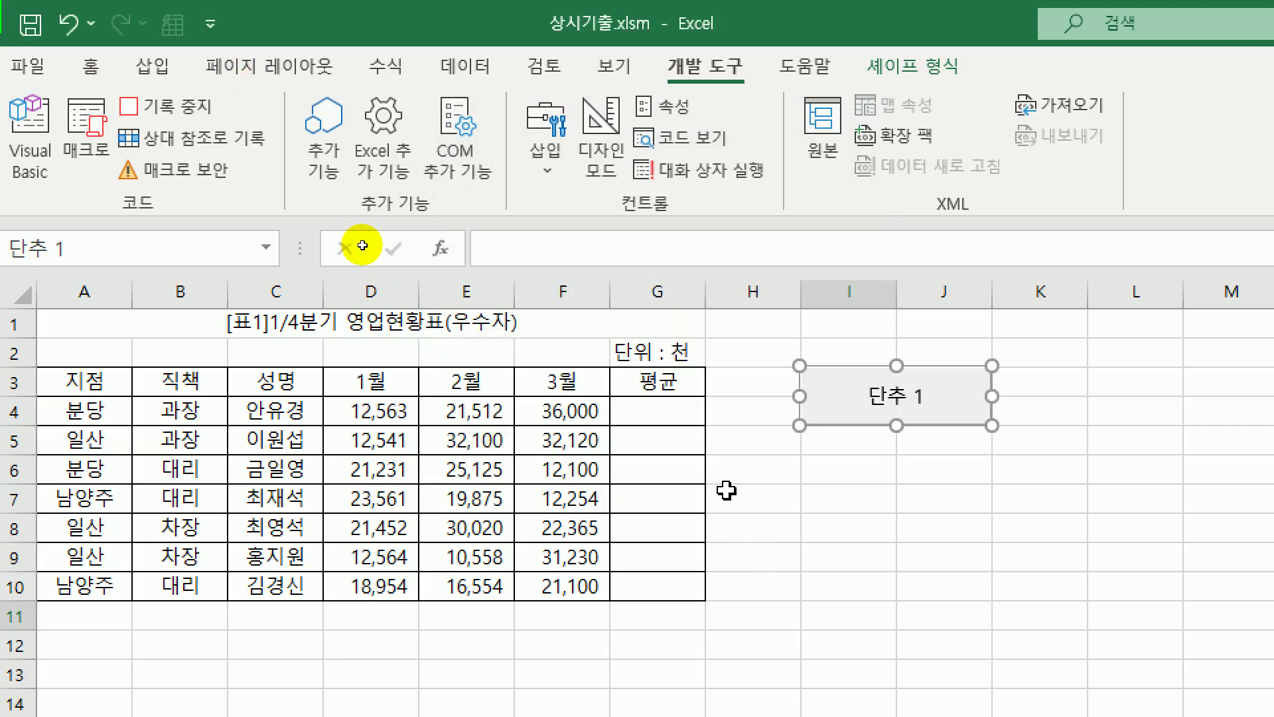
- Enter =AVERAGE(D4:F4) in cell G4 to average the 1월 to 3월 values
click(665, 413)
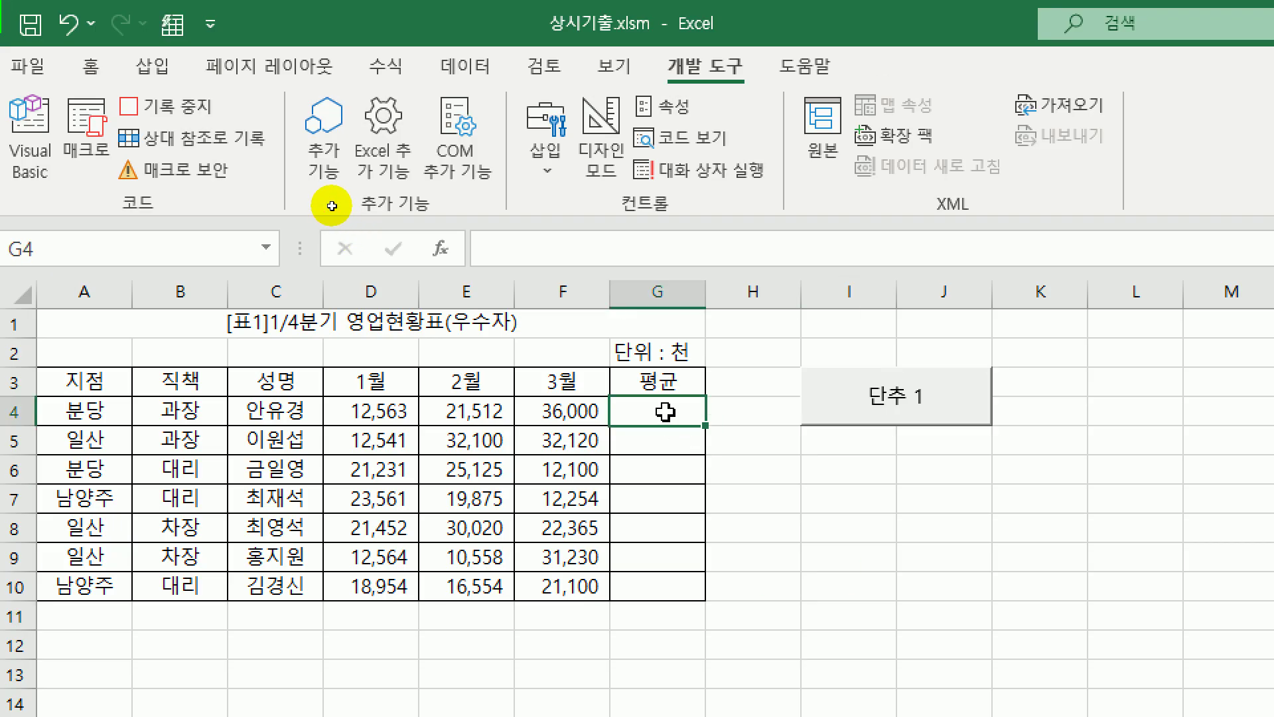
text(=)
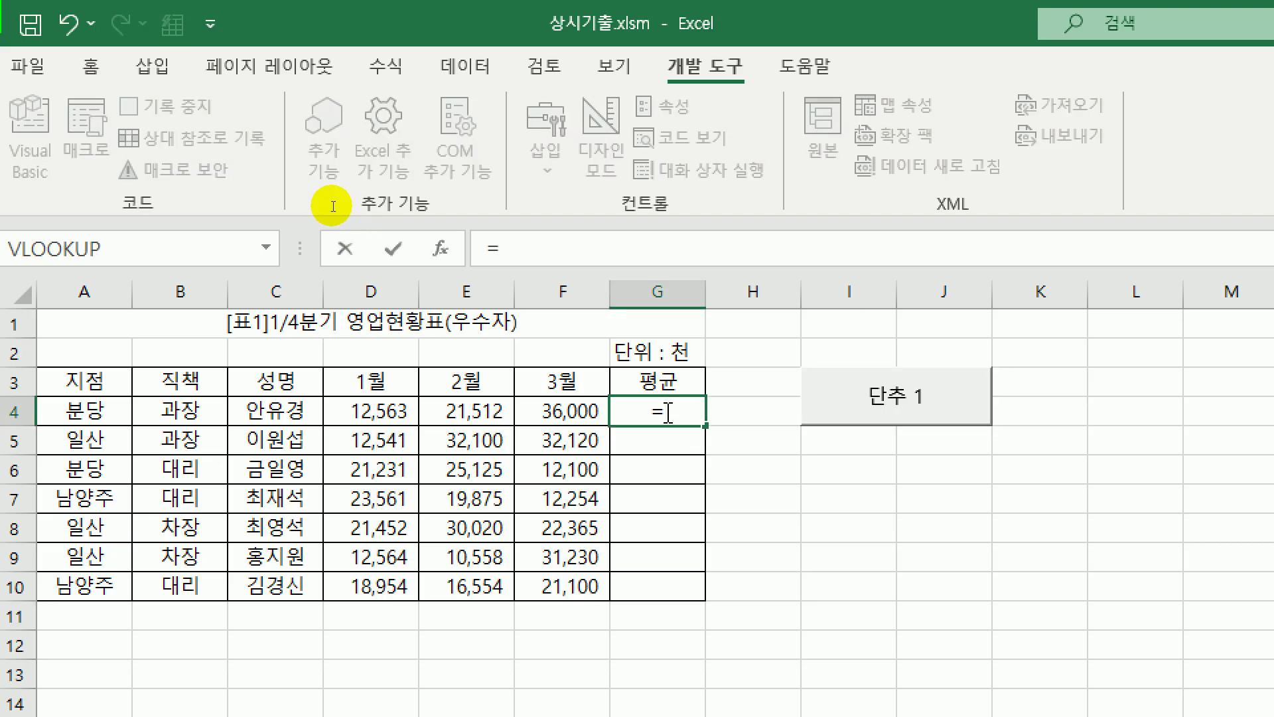
text(av)
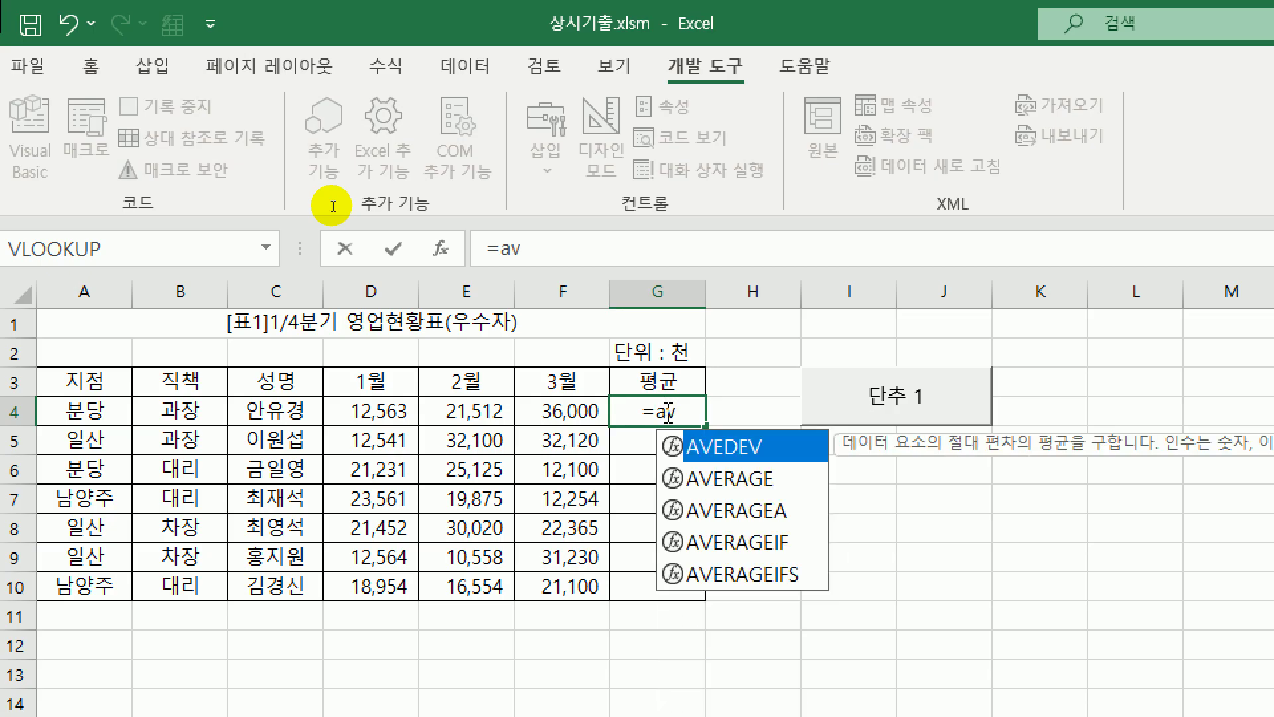
double_click(732, 495)
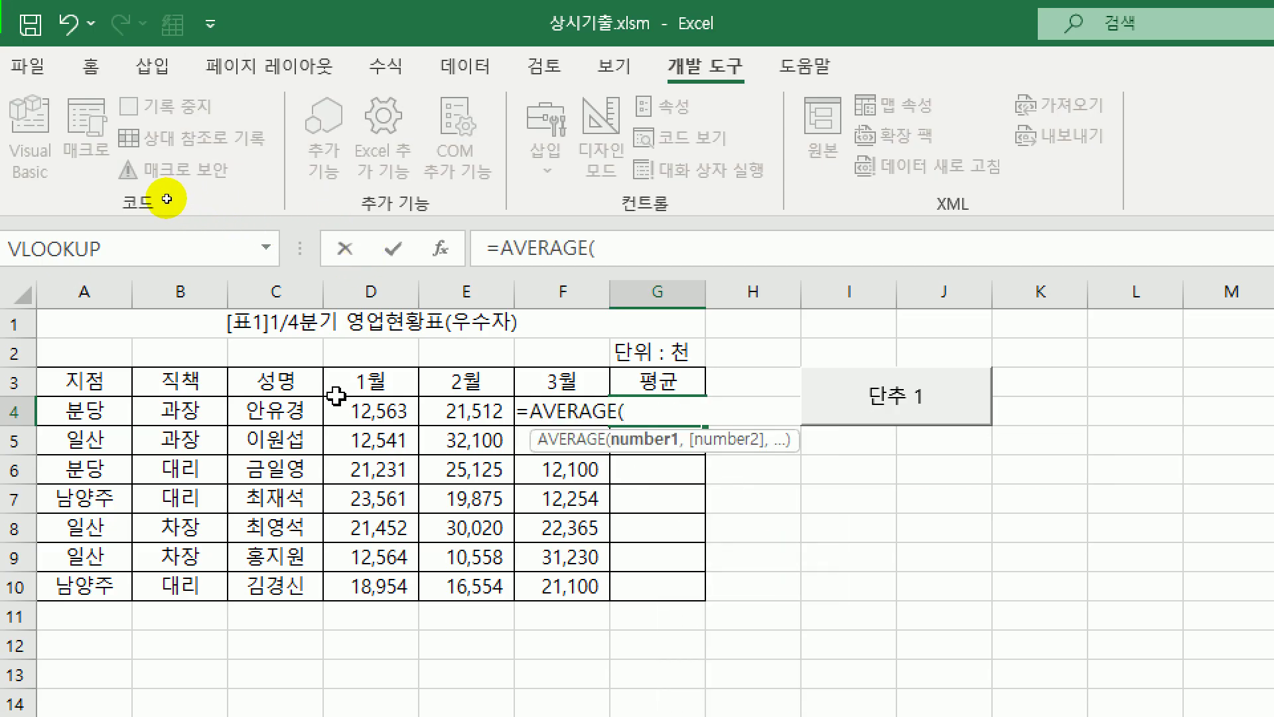
drag(337, 402, 536, 407)
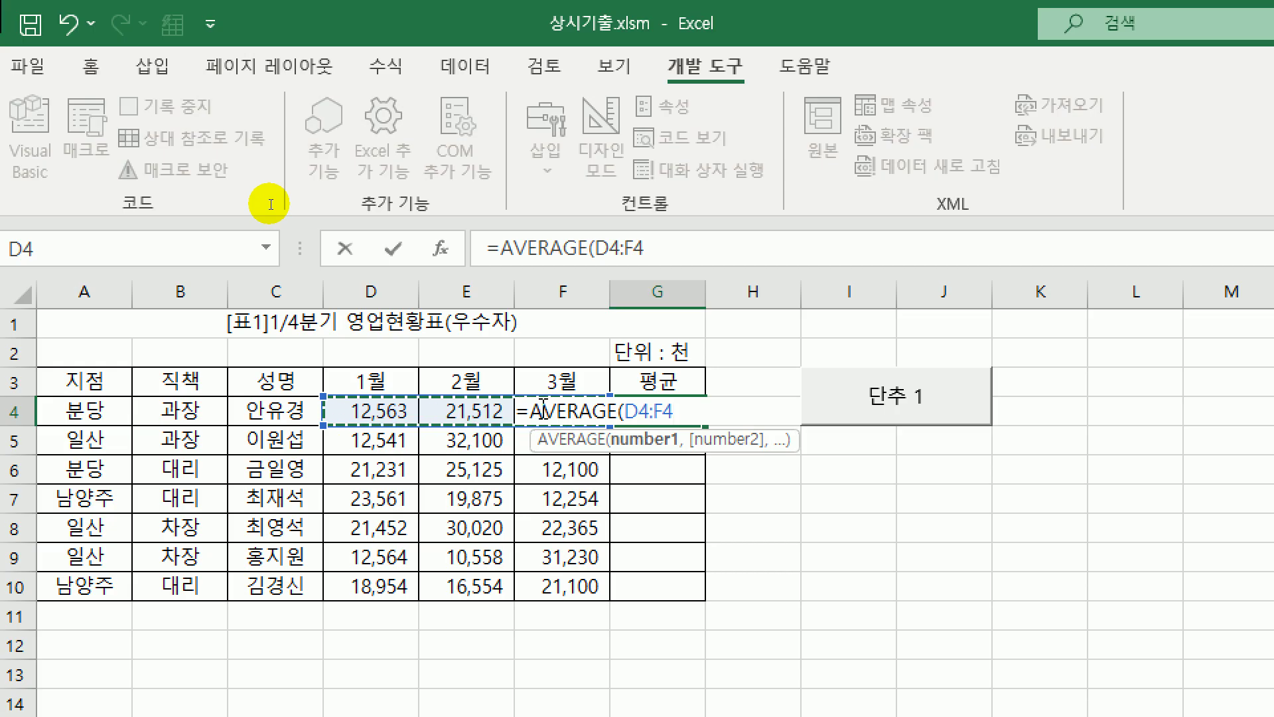
text())
key(Return)
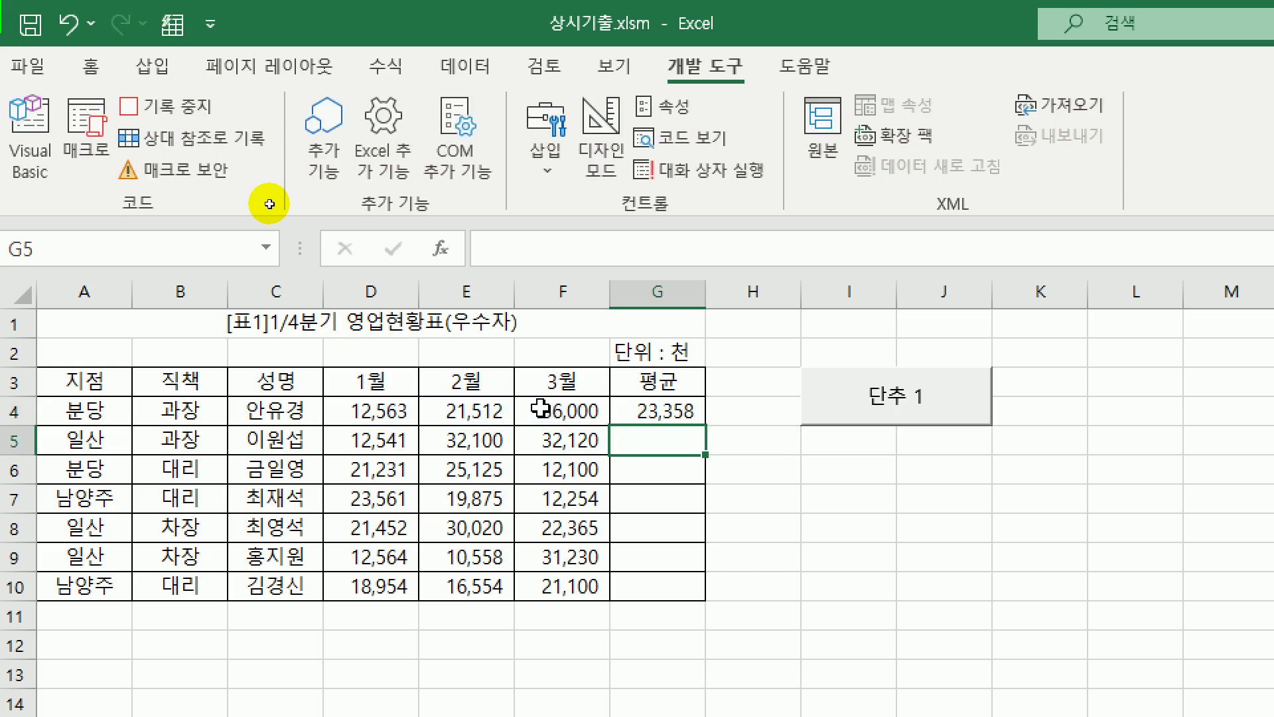
- Fill the G4 average formula down to G10 and stop recording the 평균 macro
click(677, 415)
drag(706, 425, 684, 601)
click(667, 584)
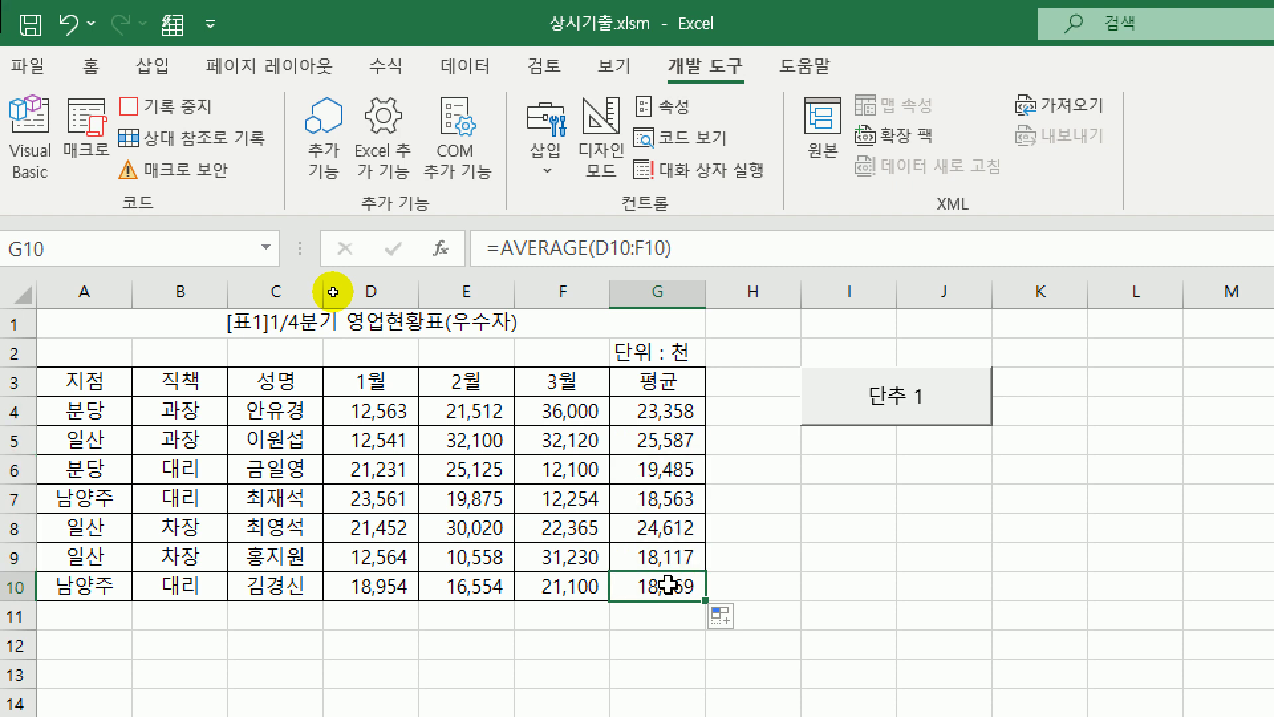
click(195, 119)
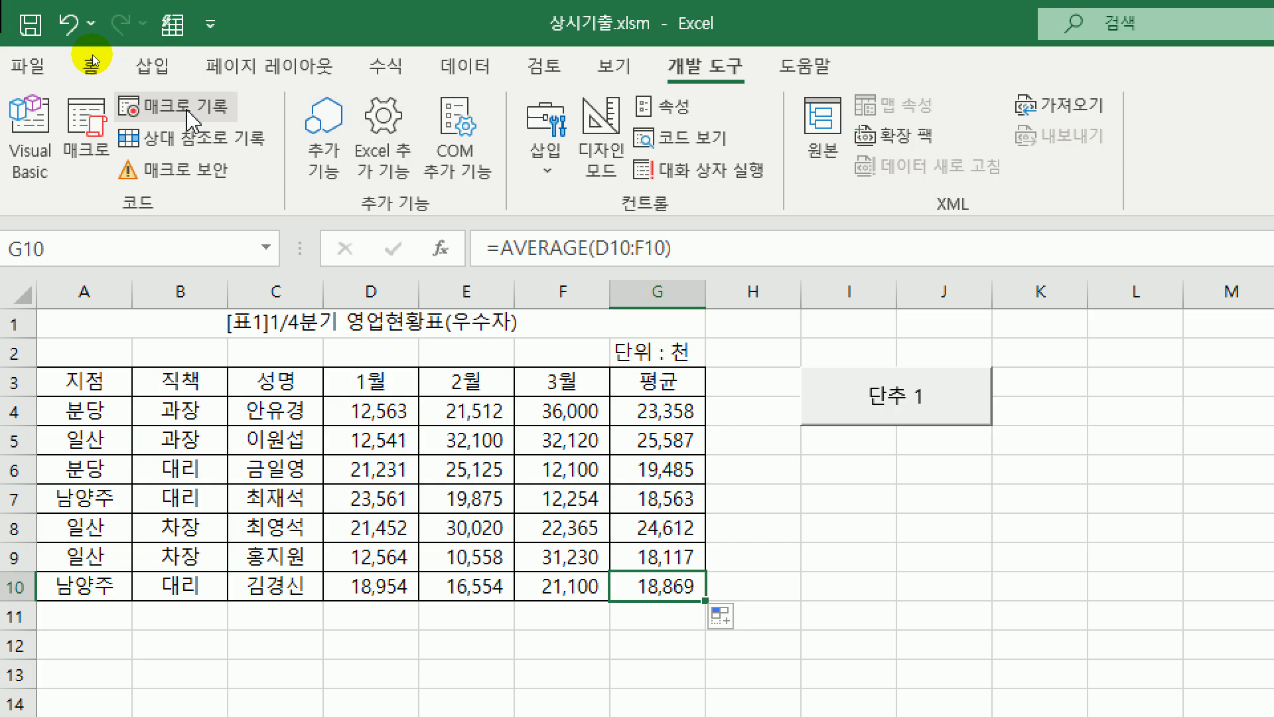
- Change the label of the form-control button over I3:J4 to 평균
right_click(888, 395)
click(1014, 529)
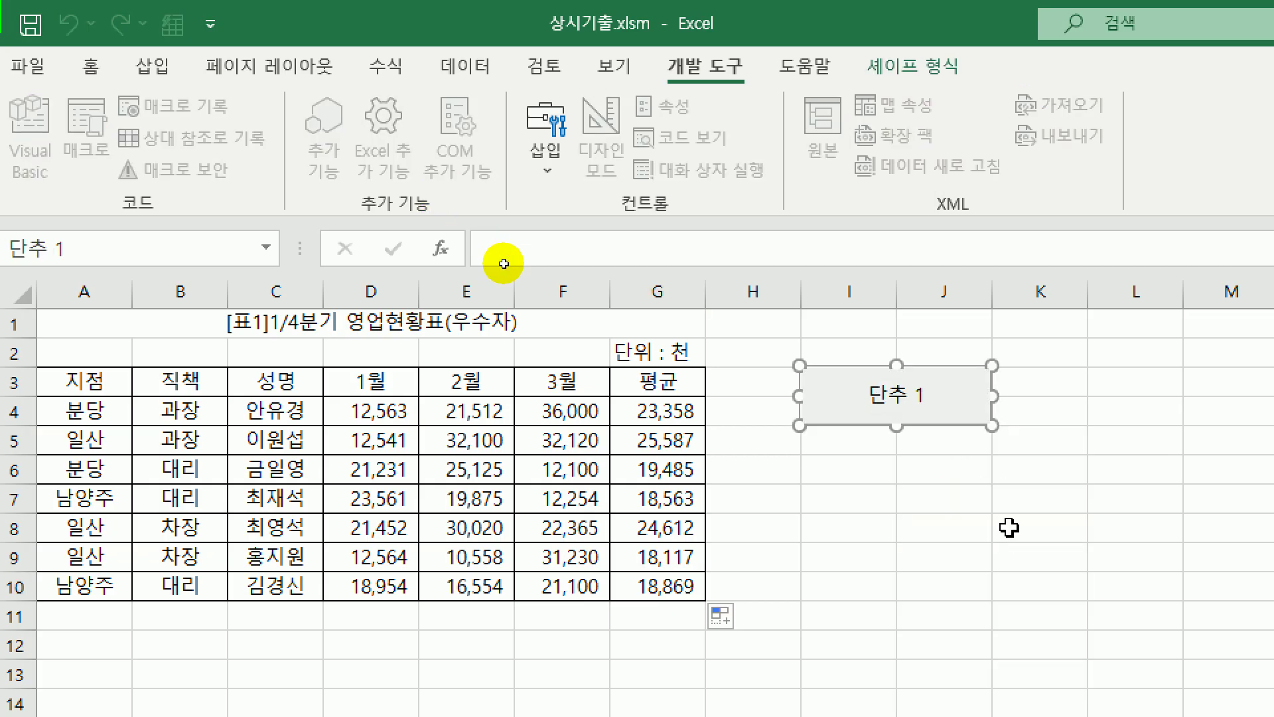
key(ctrl+a)
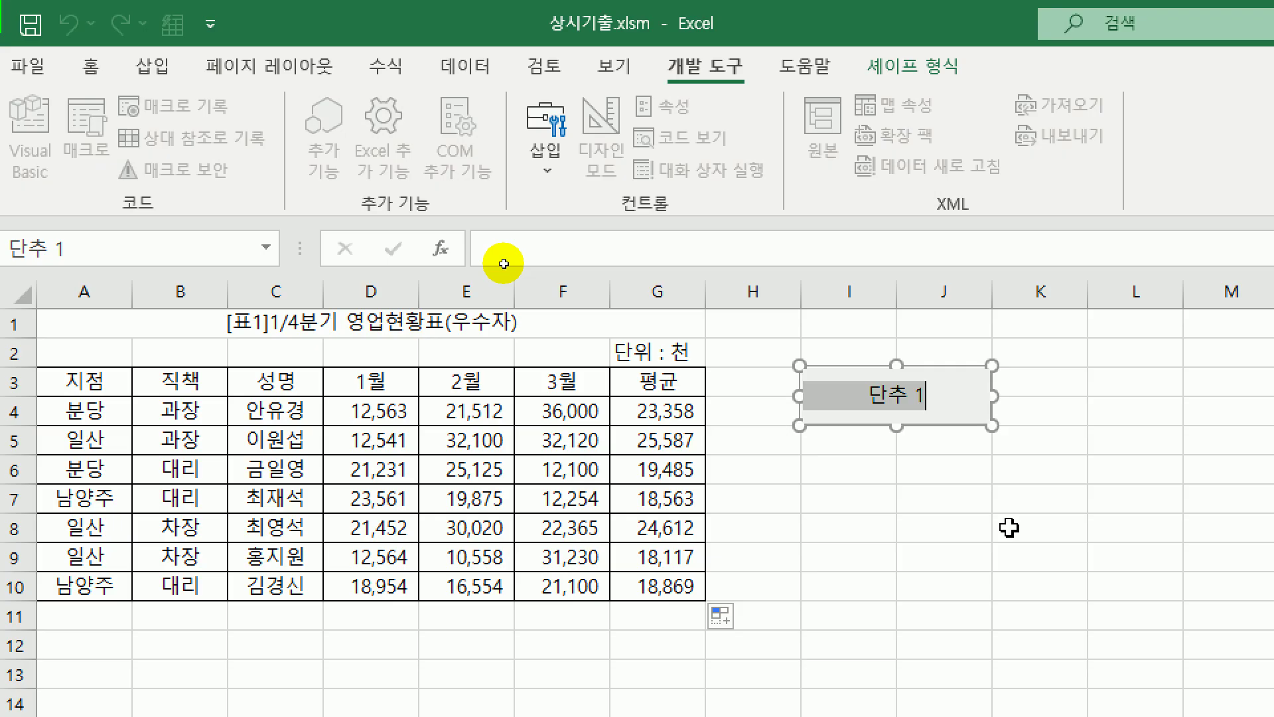
text(vud)
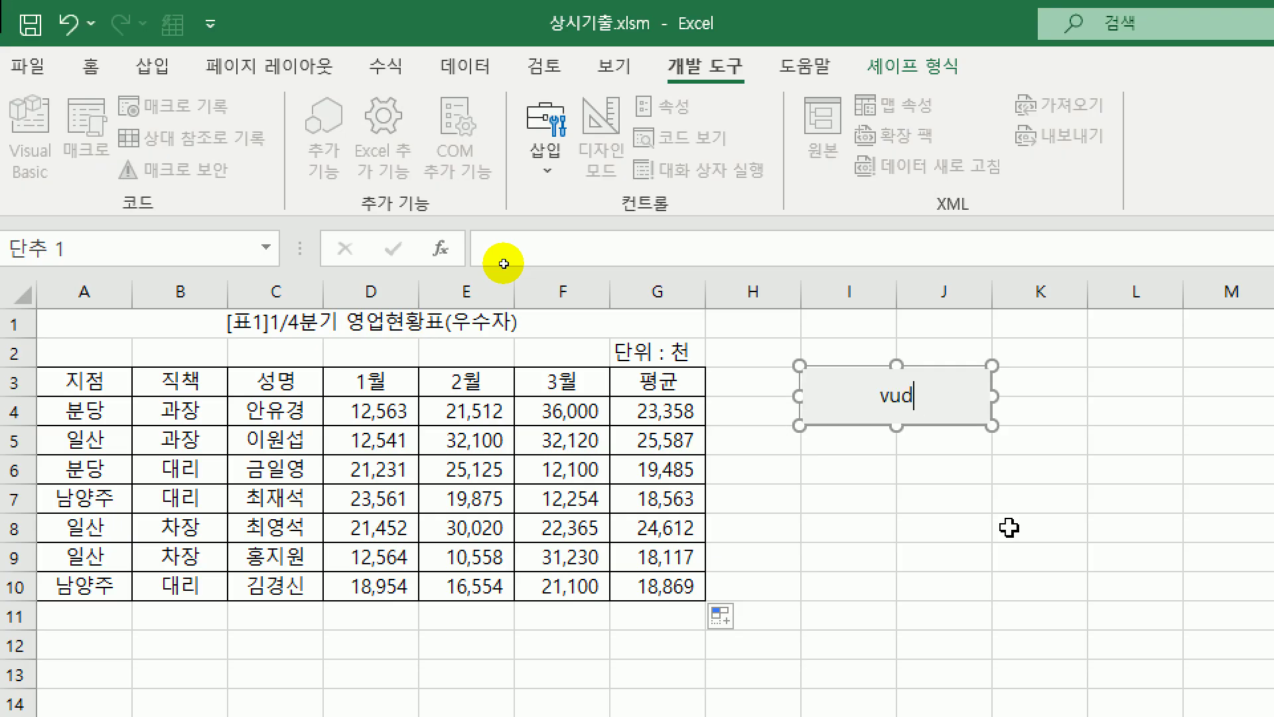
key(BackSpace)
key(BackSpace)
key(BackSpace)
text(평균)
click(1009, 528)
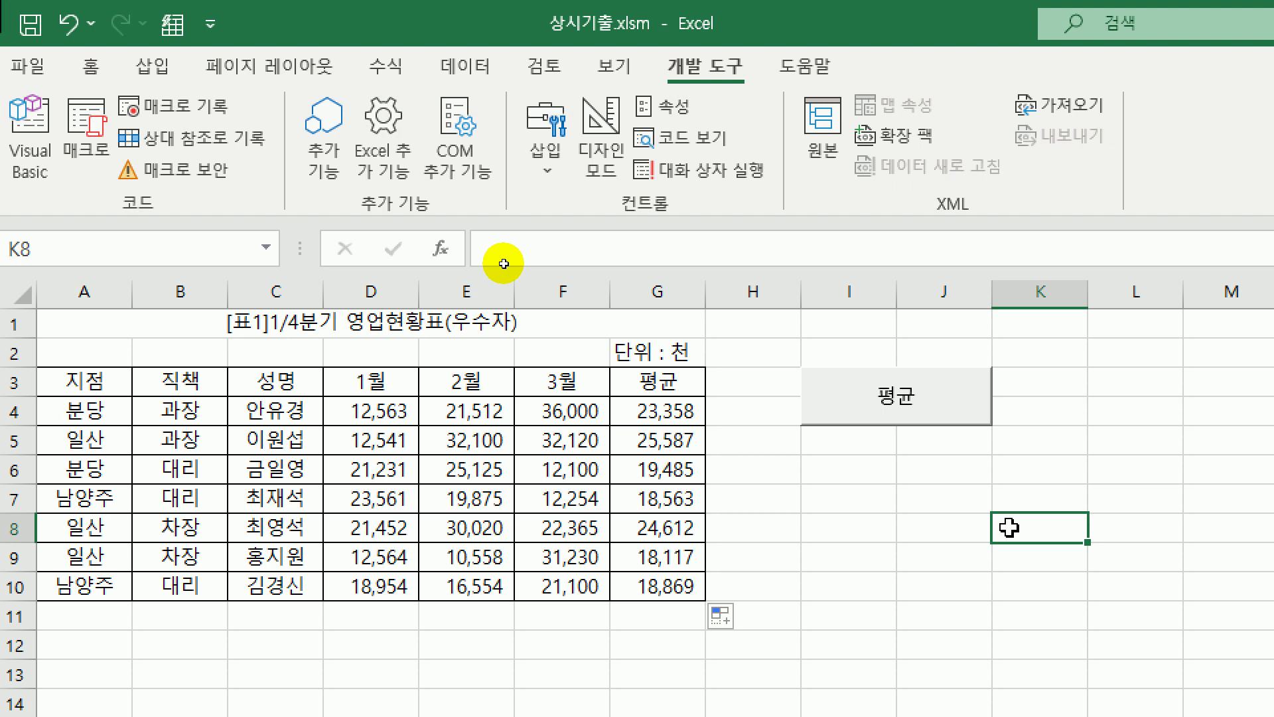
- Insert a cube shape over cells I6:J7 and label it 서식
click(152, 67)
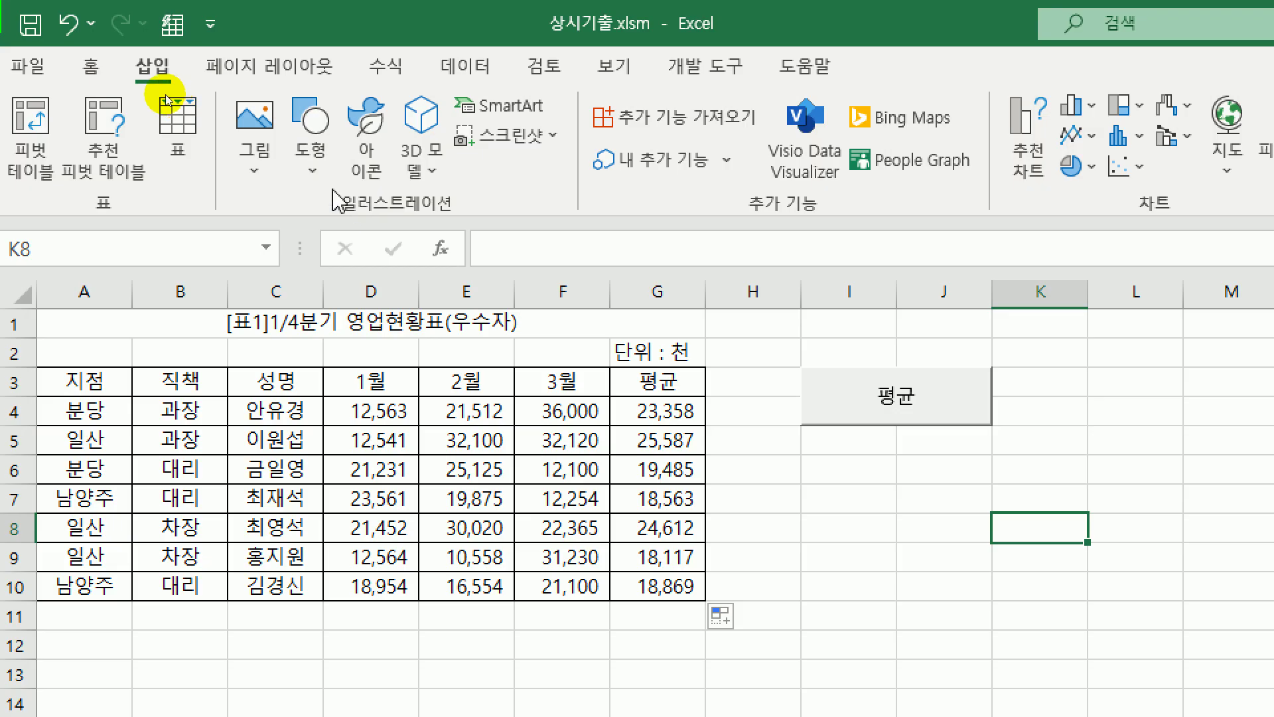
click(310, 171)
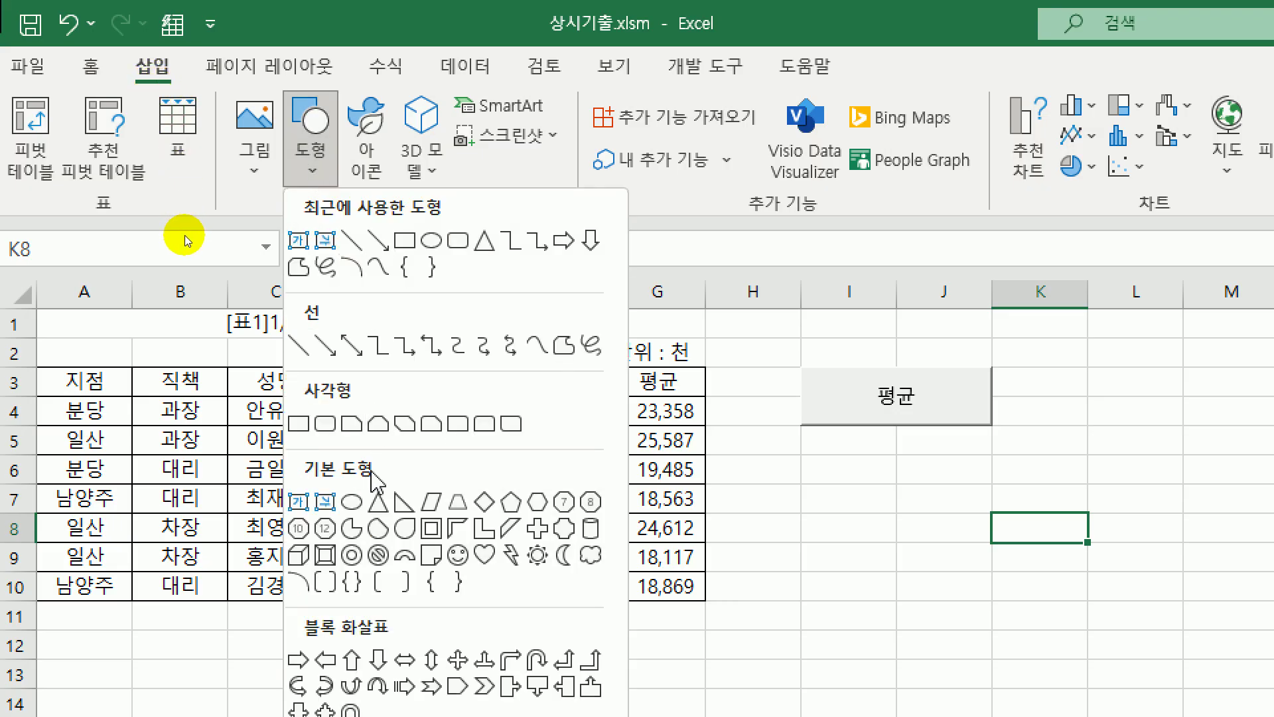
click(298, 554)
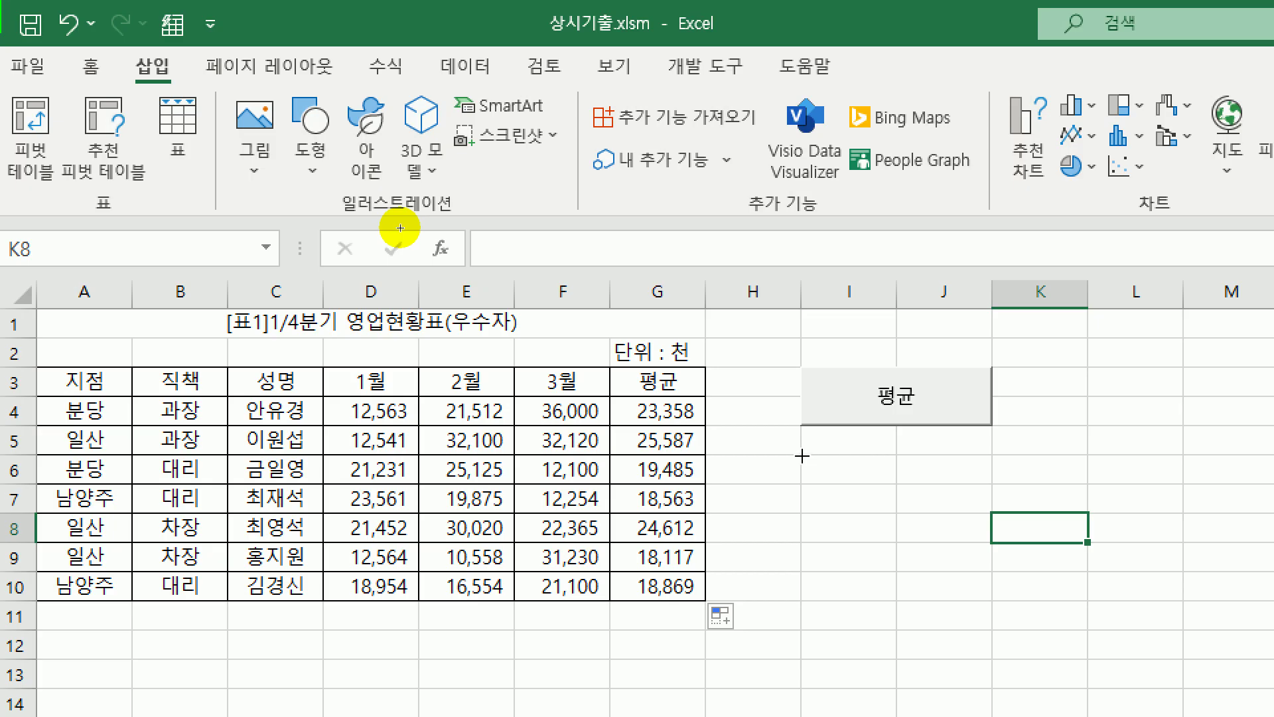
drag(802, 456, 982, 515)
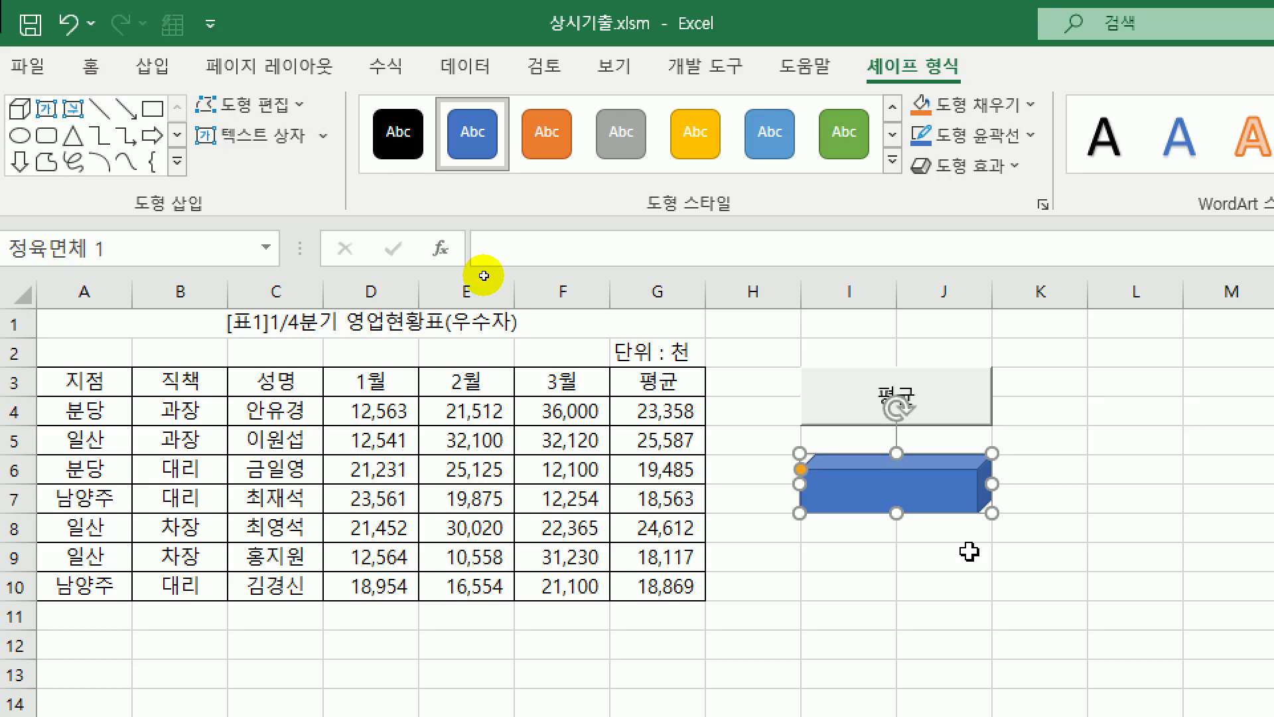
text(서식)
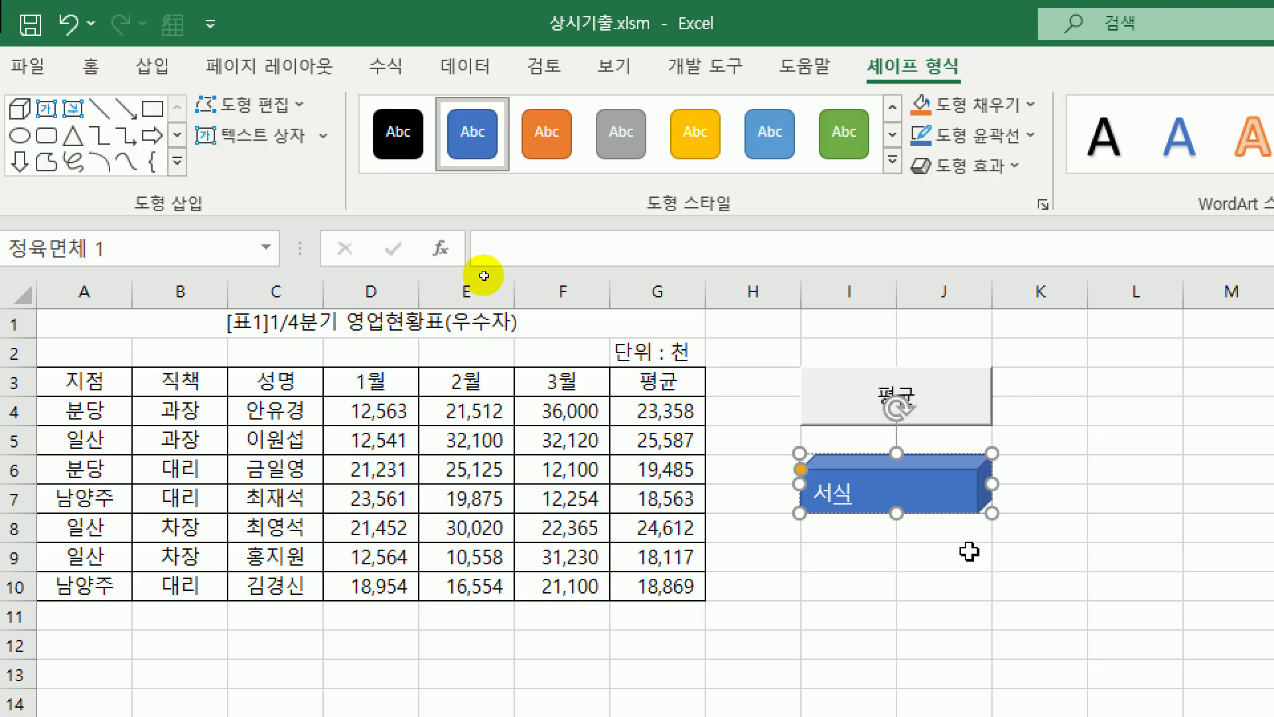
- Assign a new macro named 서식 to the cube shape and start recording it in the current workbook
click(914, 471)
right_click(914, 470)
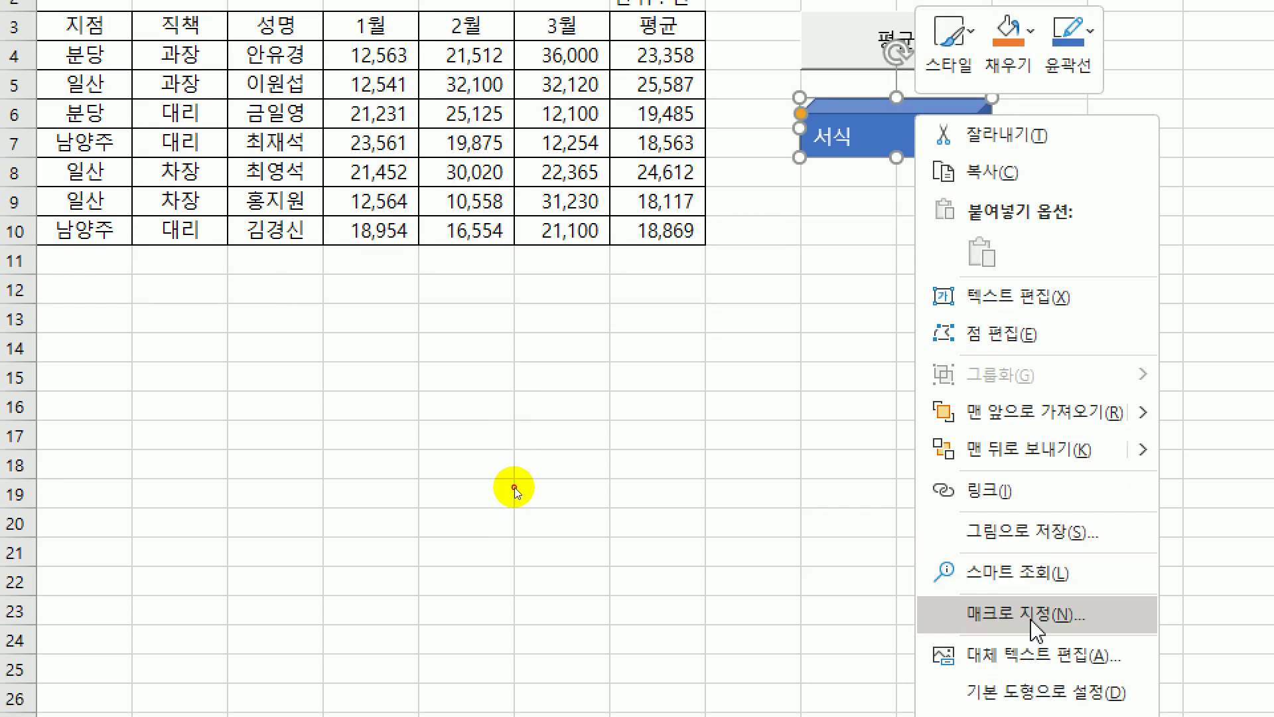
click(1025, 635)
drag(876, 347, 463, 83)
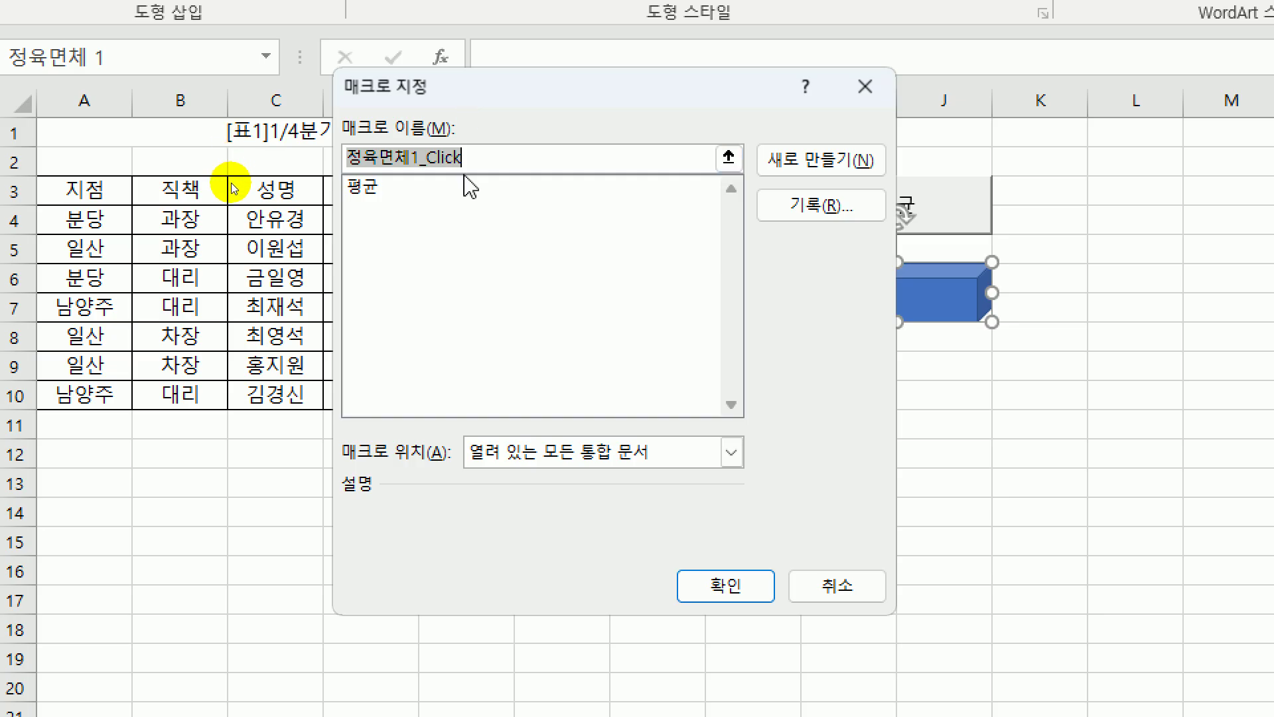
text(서식)
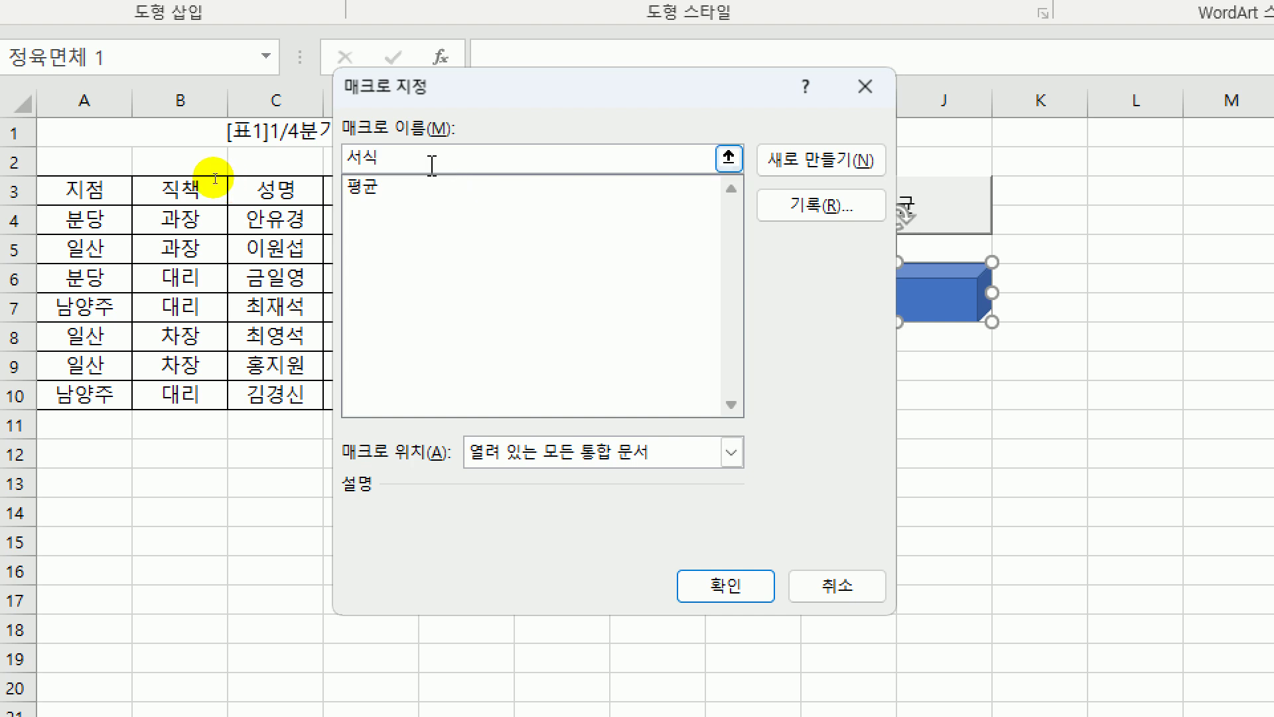
click(860, 200)
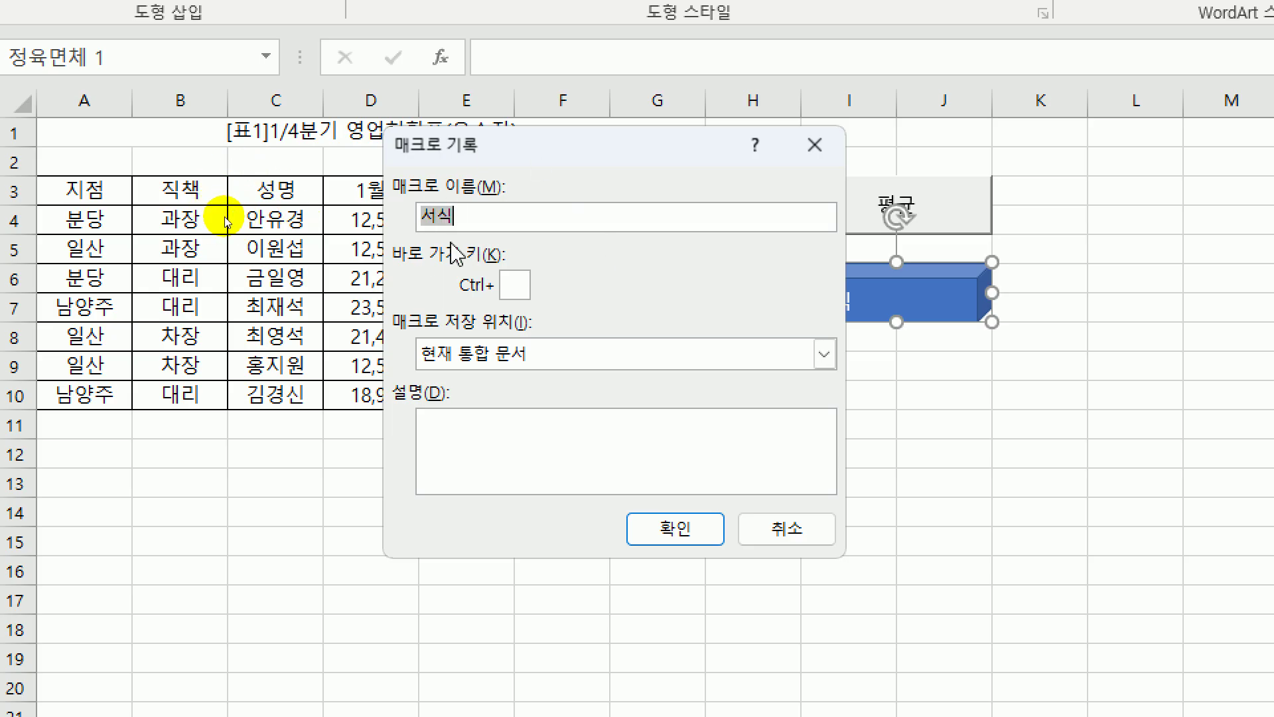
click(671, 534)
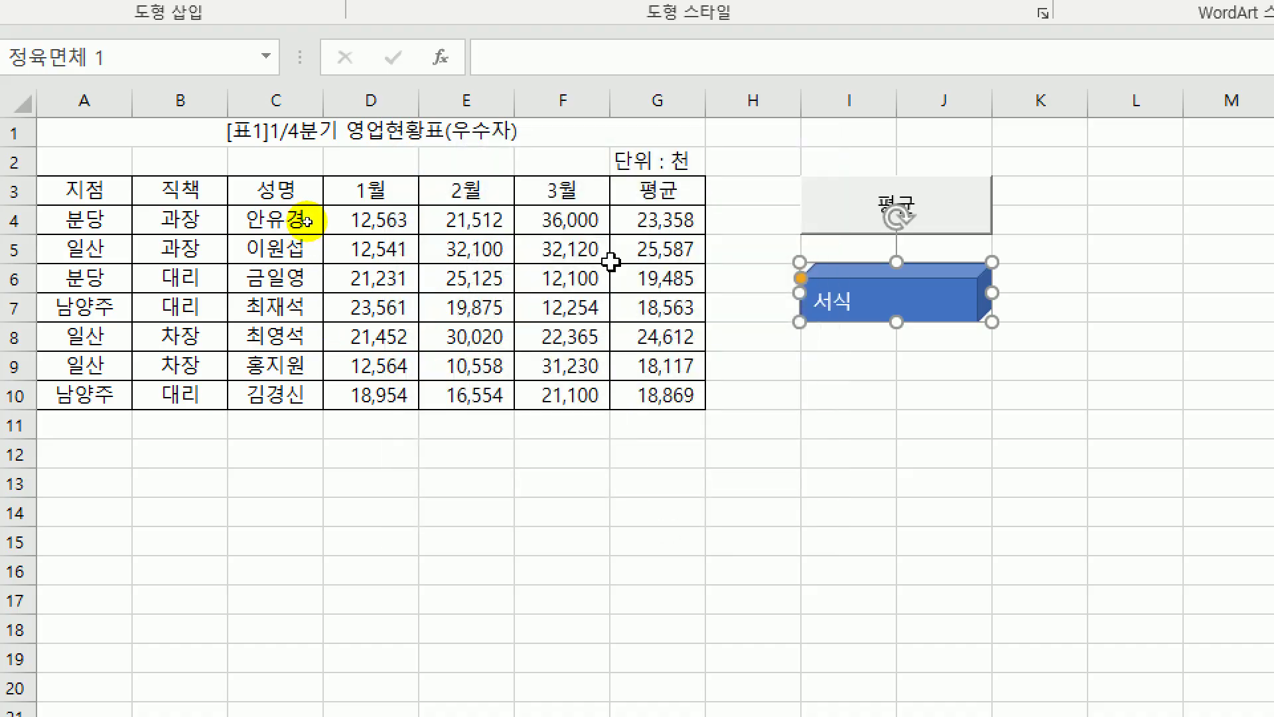
- Fill cells G4:G10 with standard yellow and stop recording the 서식 macro
drag(654, 219, 670, 395)
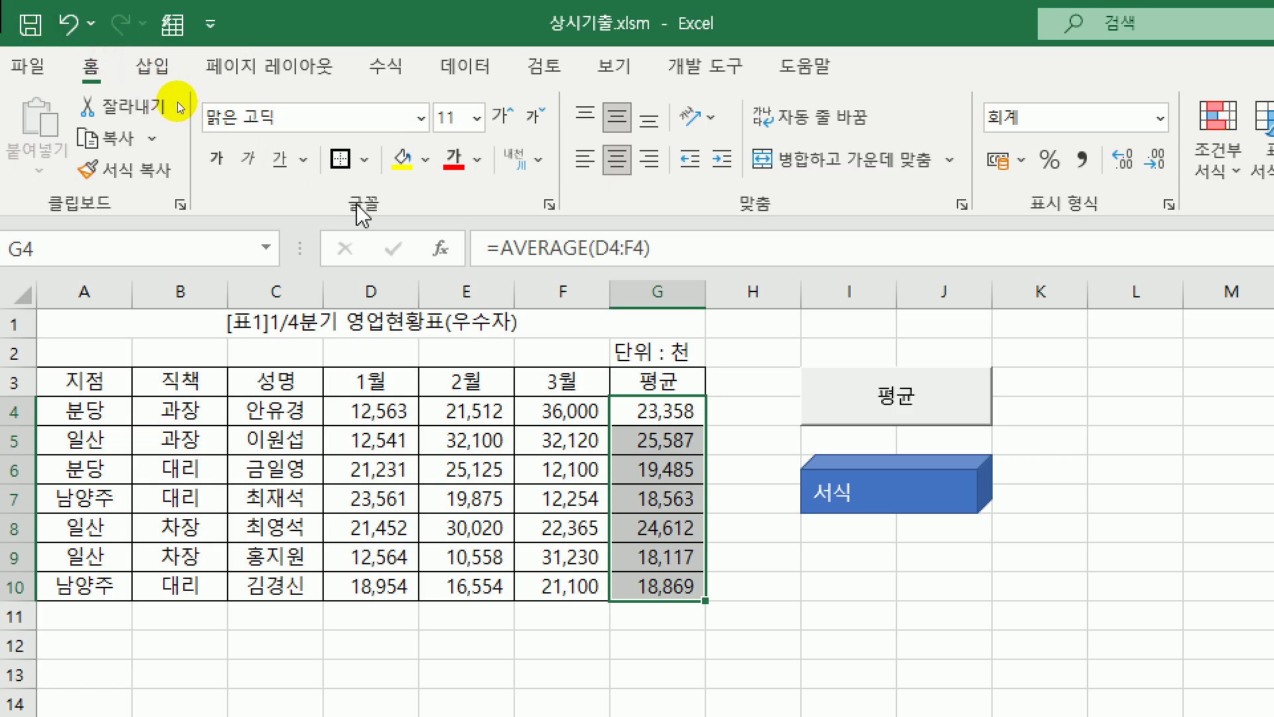
click(425, 160)
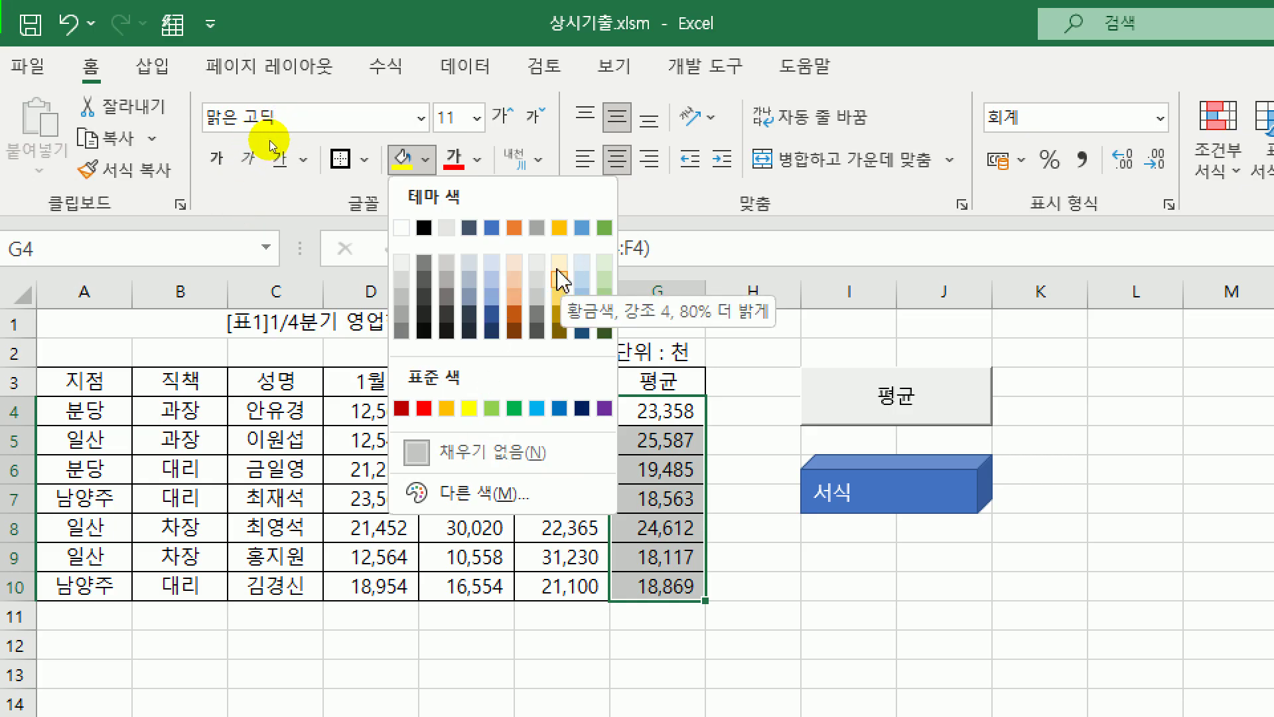
click(469, 410)
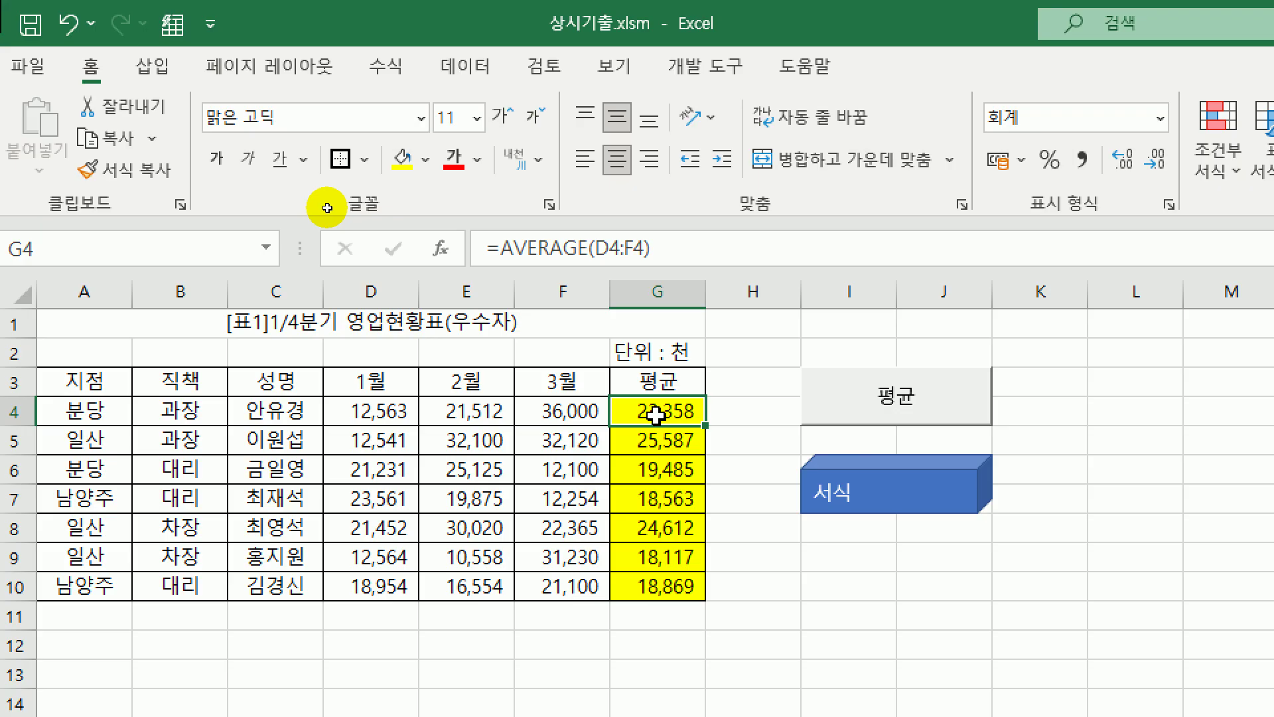
click(706, 73)
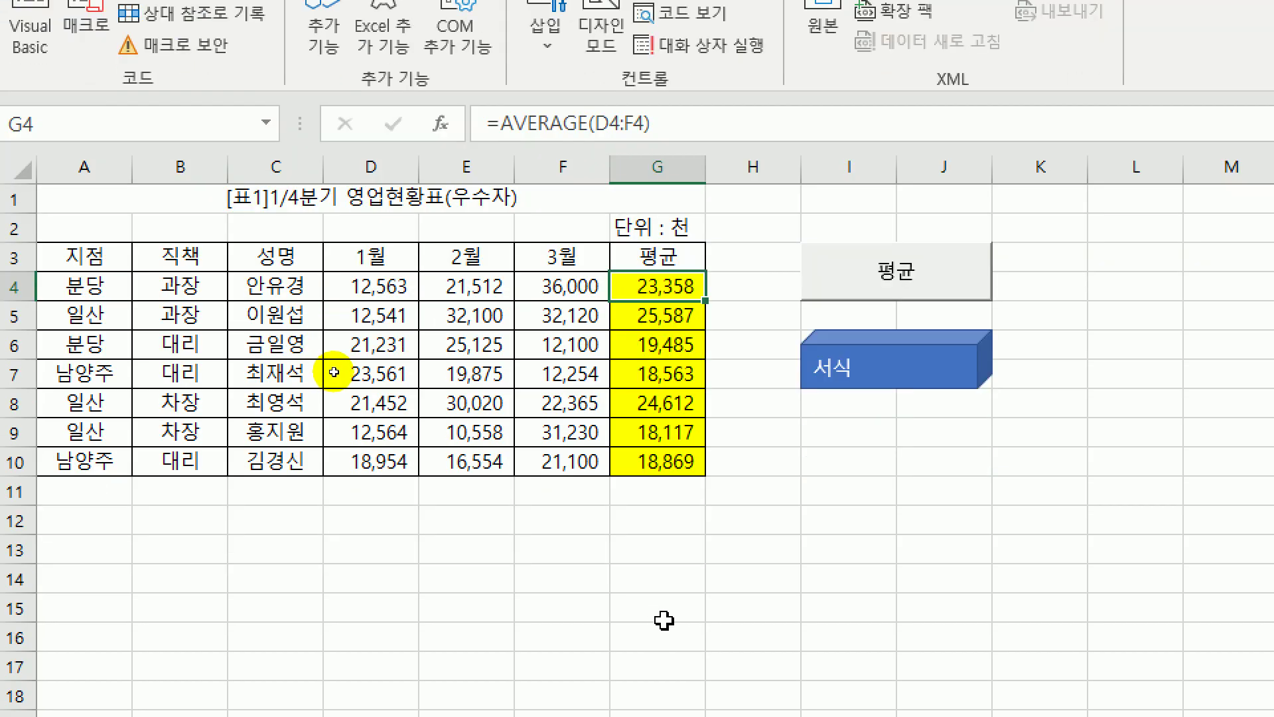
click(770, 481)
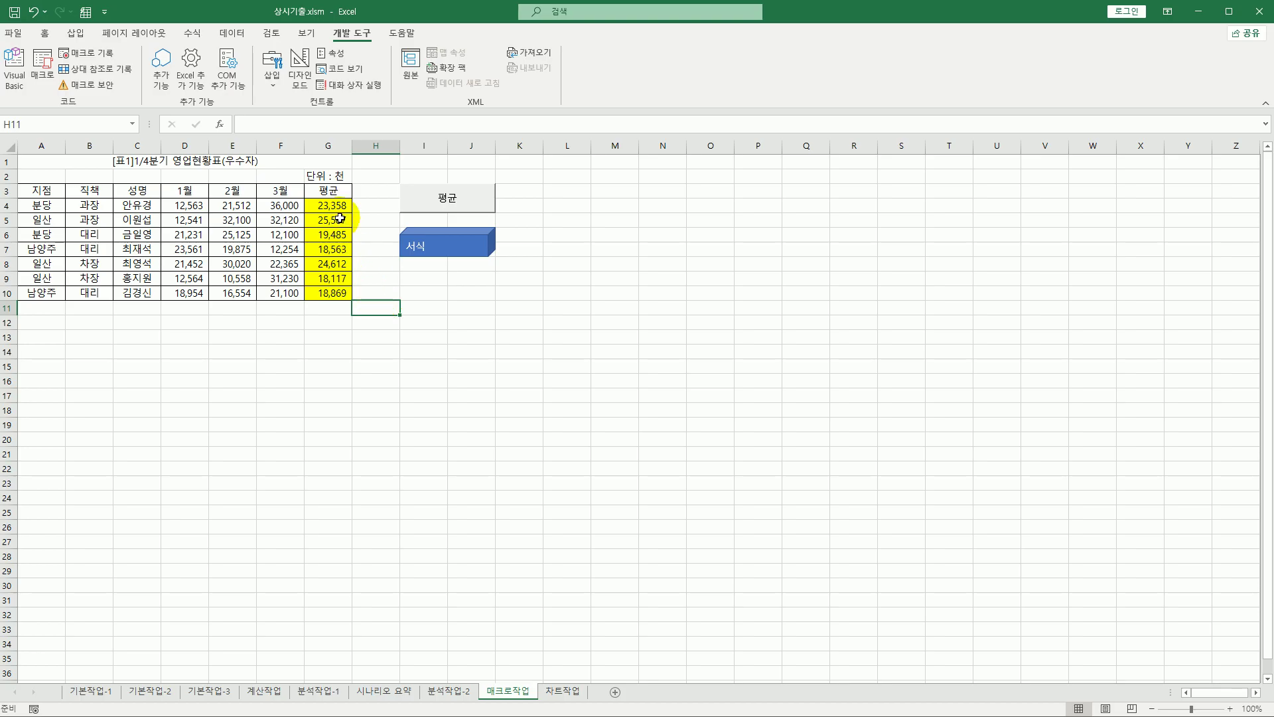
- Clear the contents of cells G4:G10 and set their fill to 채우기 없음
drag(337, 205, 339, 290)
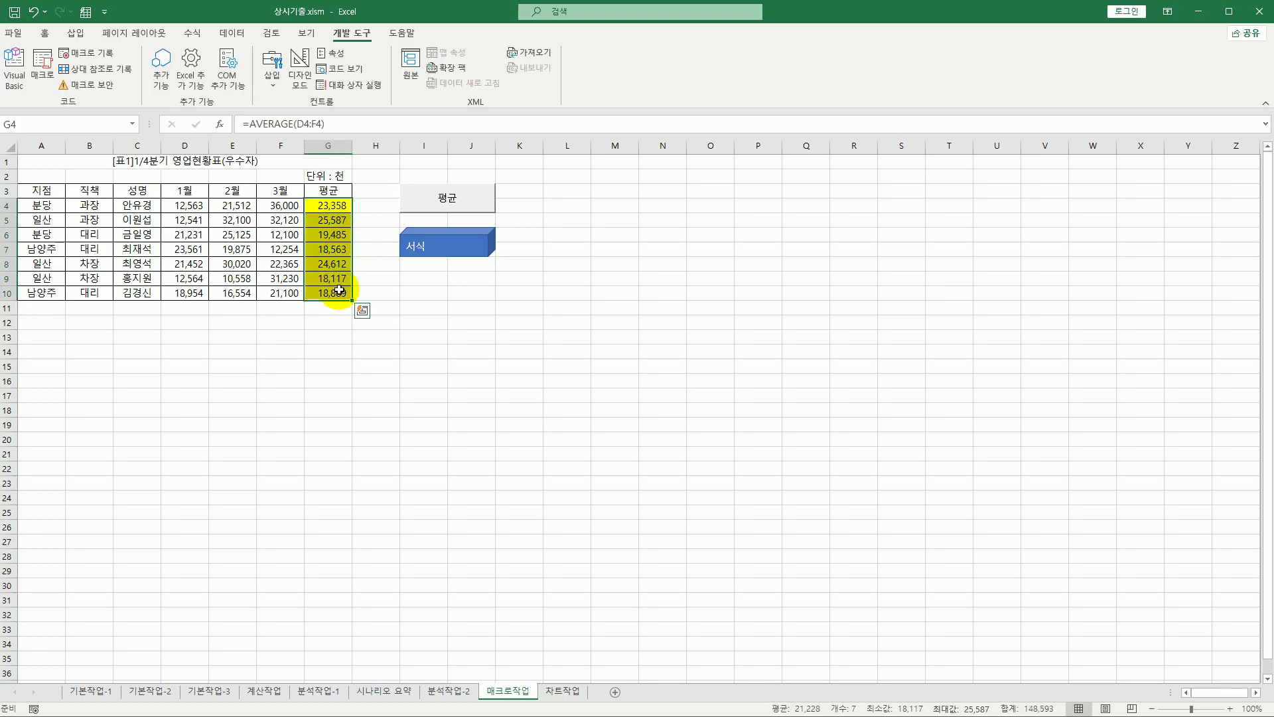
key(Delete)
click(44, 32)
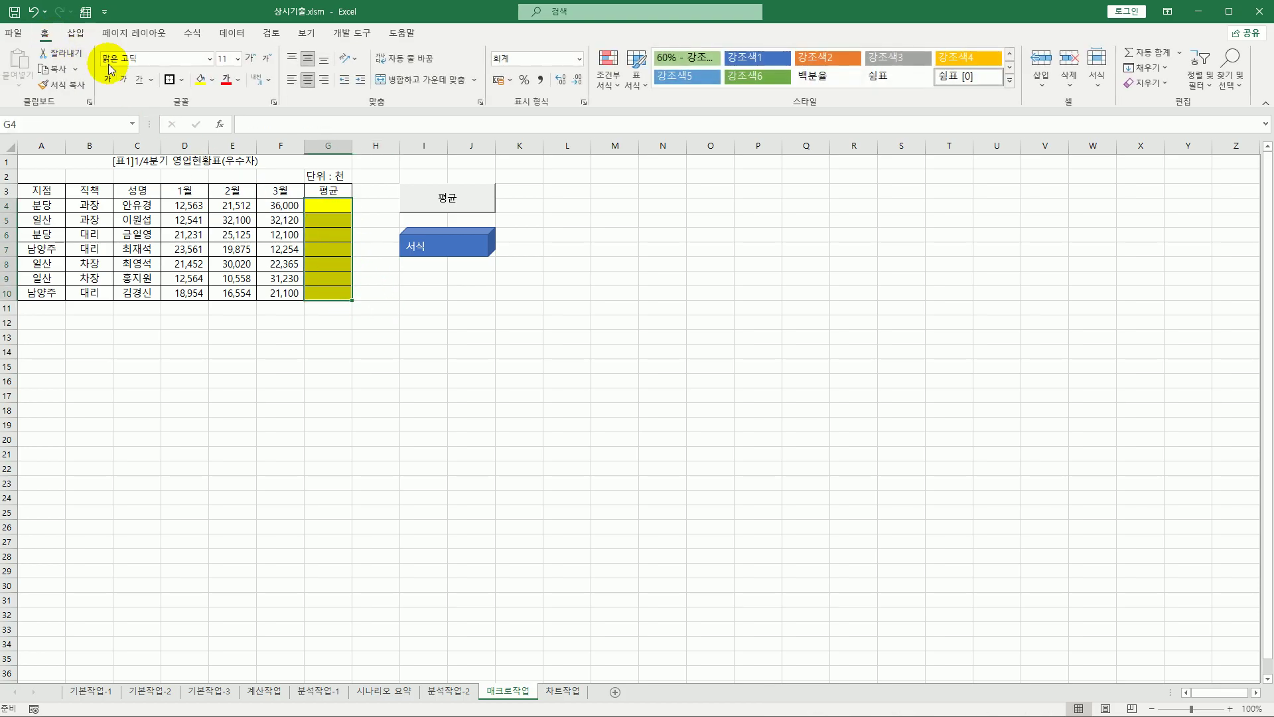
click(212, 79)
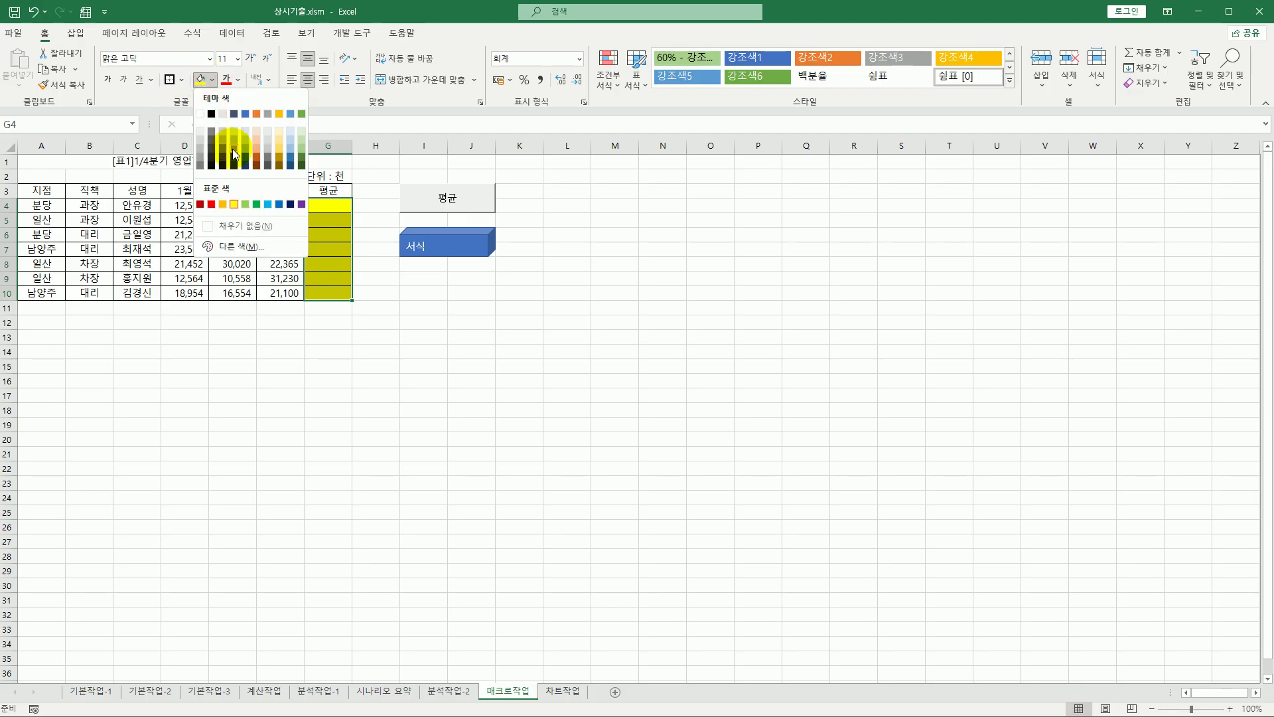
click(243, 225)
- Test both macros by running 평균 from its button and 서식 from the cube shape
click(375, 323)
click(441, 202)
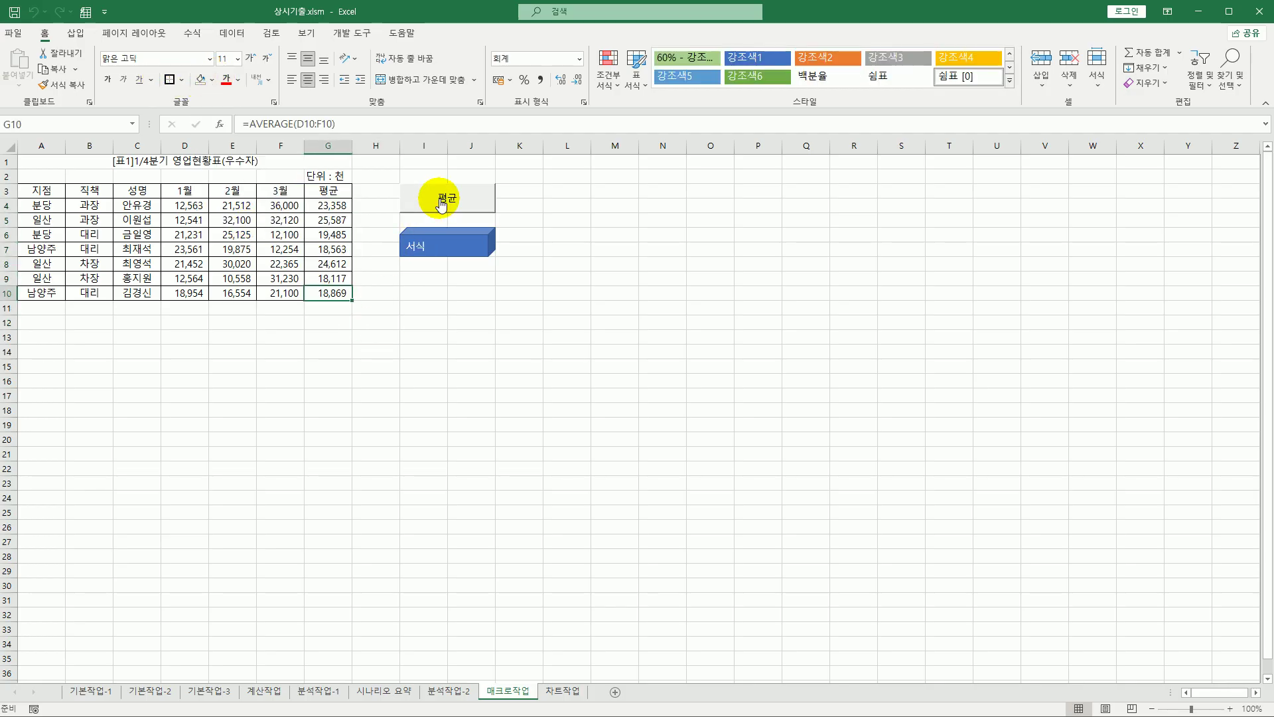
click(443, 244)
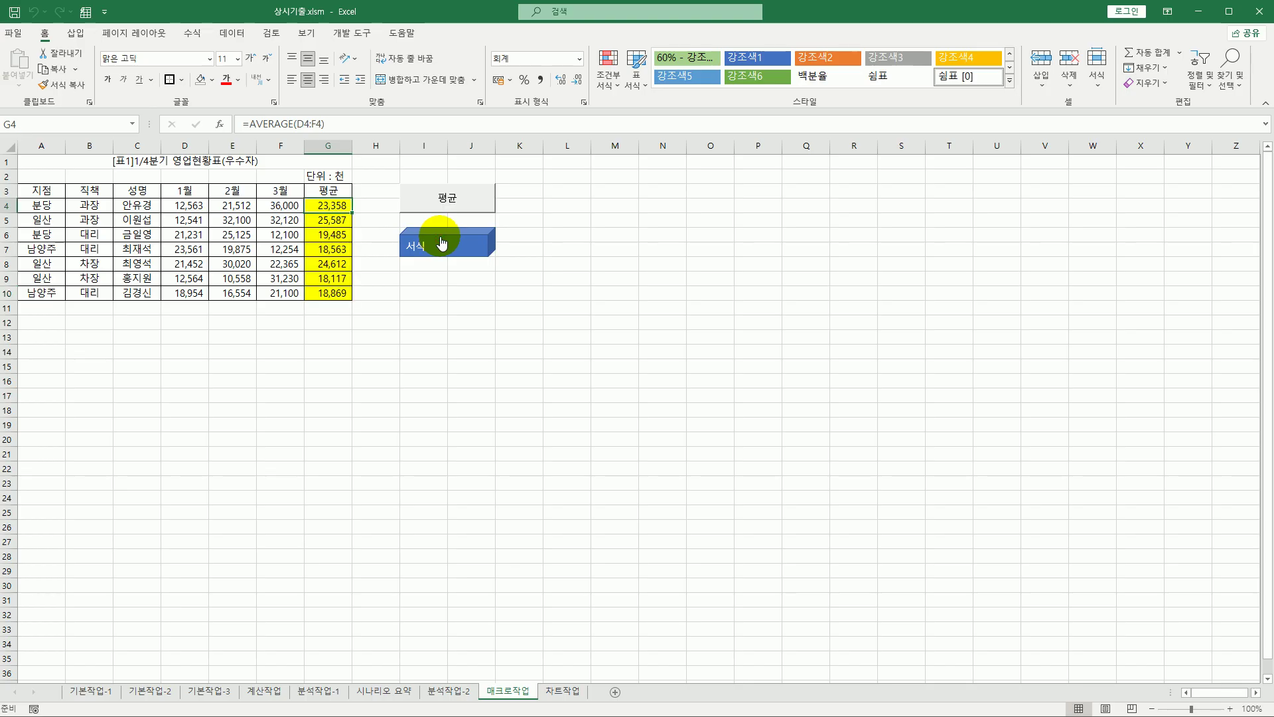
- On the 차트작업 sheet, replace the line chart's data range with A2:A5 and D2:E5
click(443, 320)
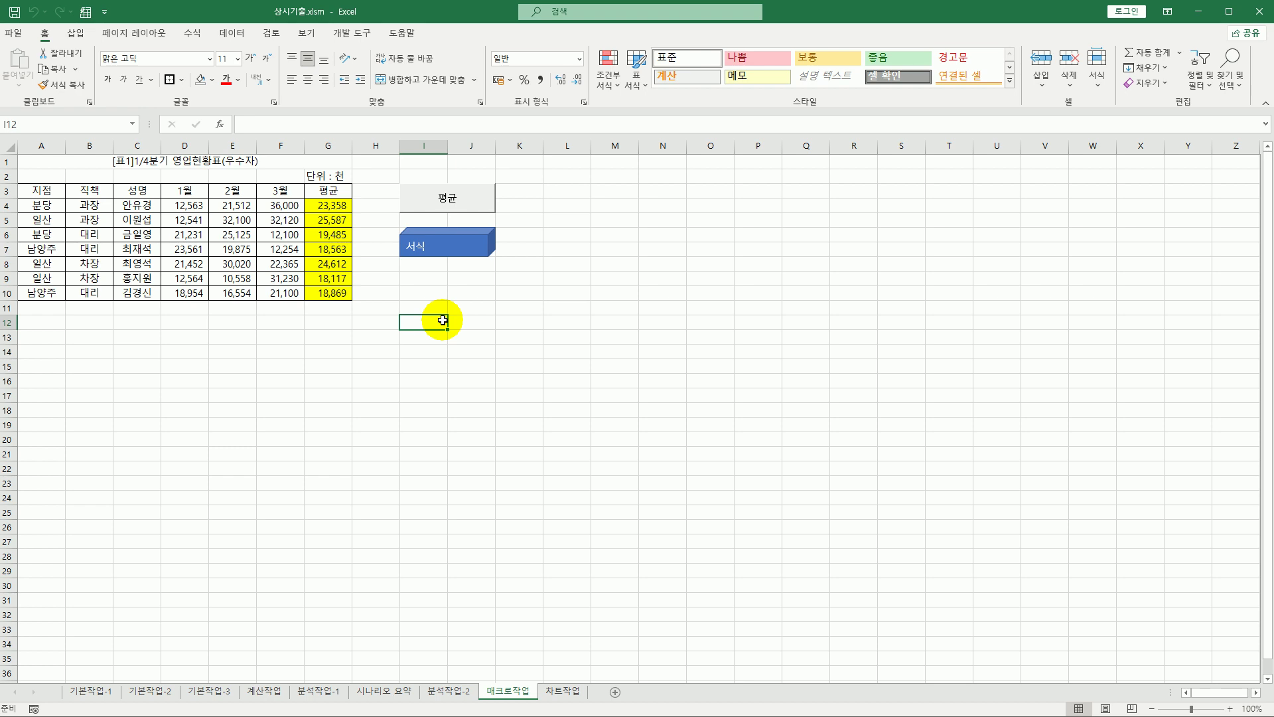
click(563, 691)
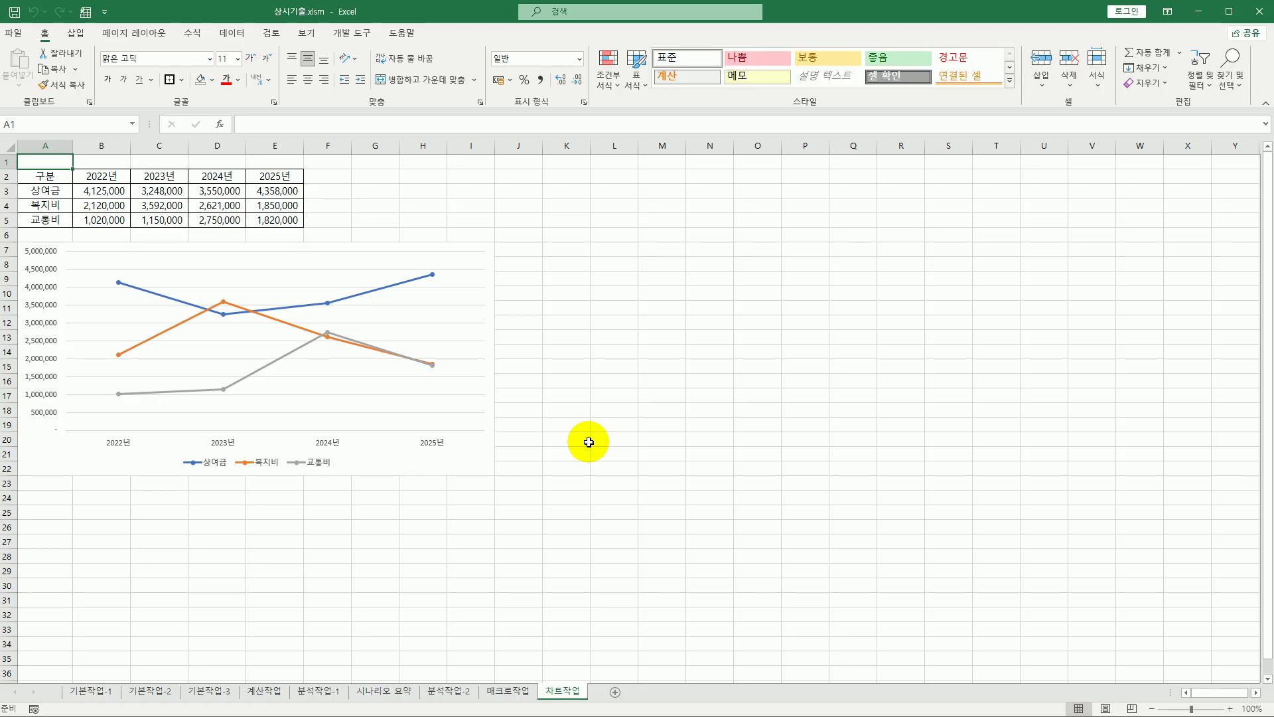
click(404, 261)
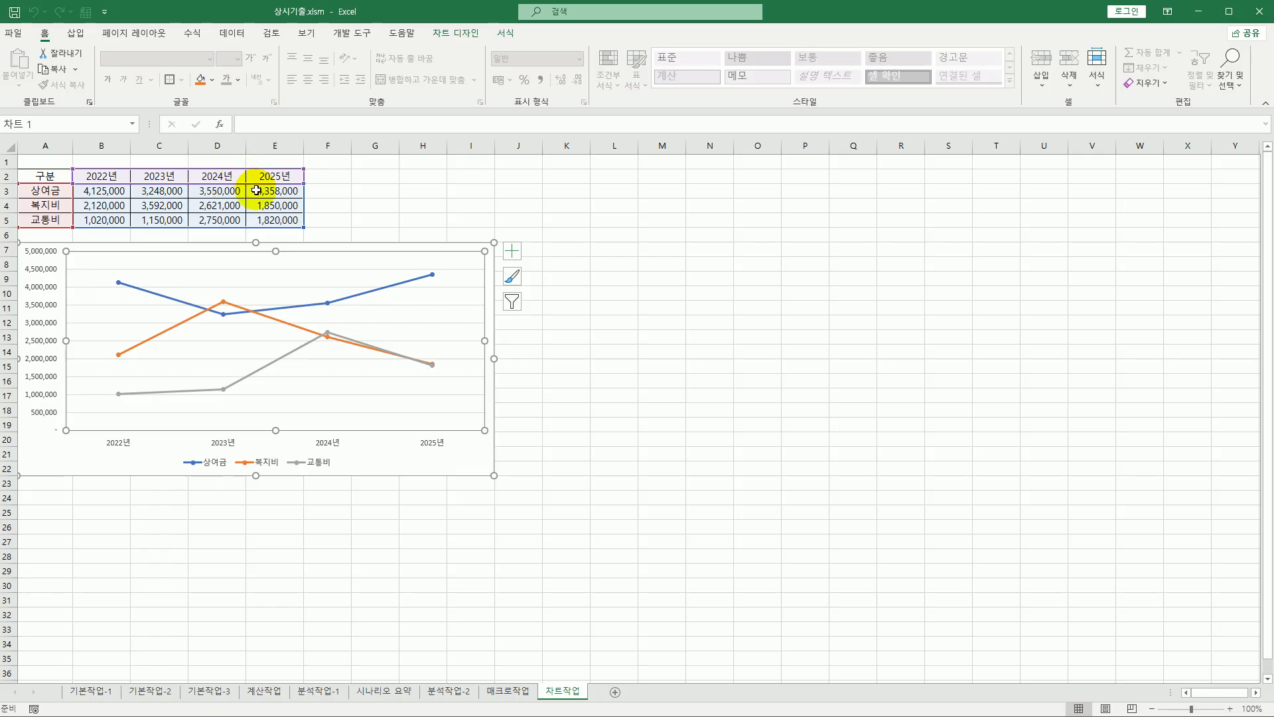
right_click(331, 263)
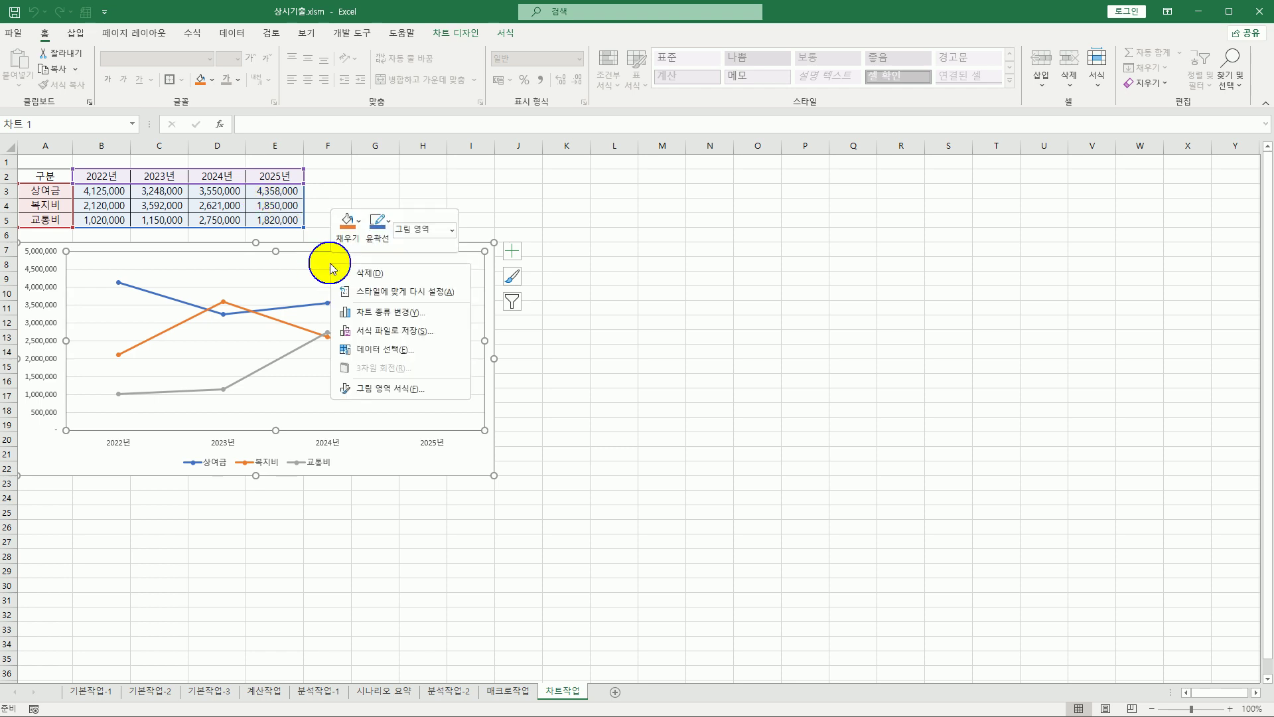
click(385, 349)
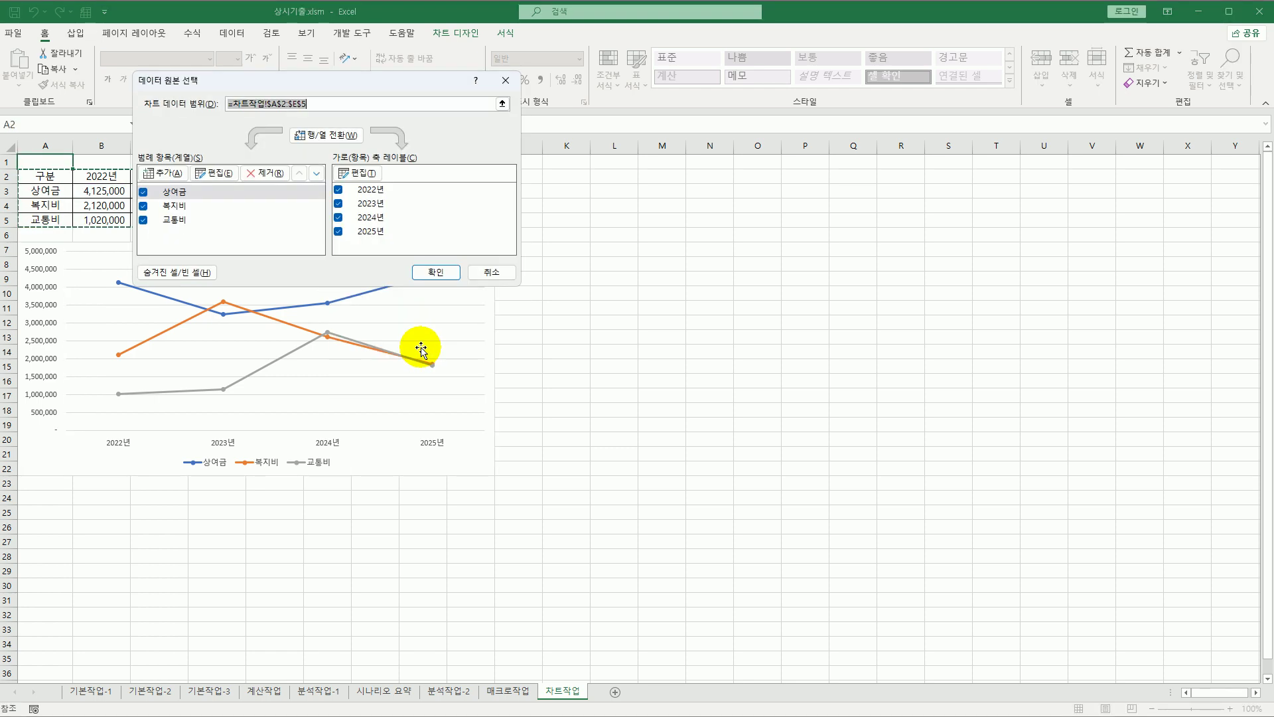
drag(357, 84, 511, 156)
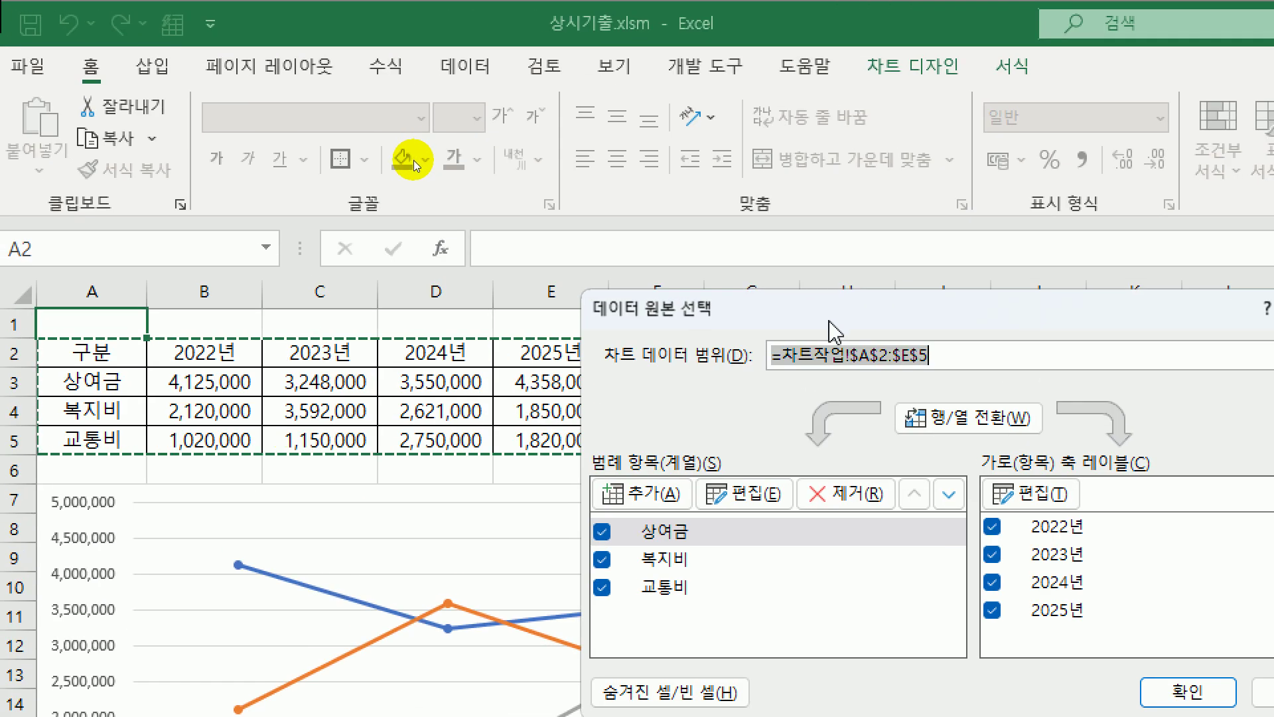
drag(811, 309, 636, 166)
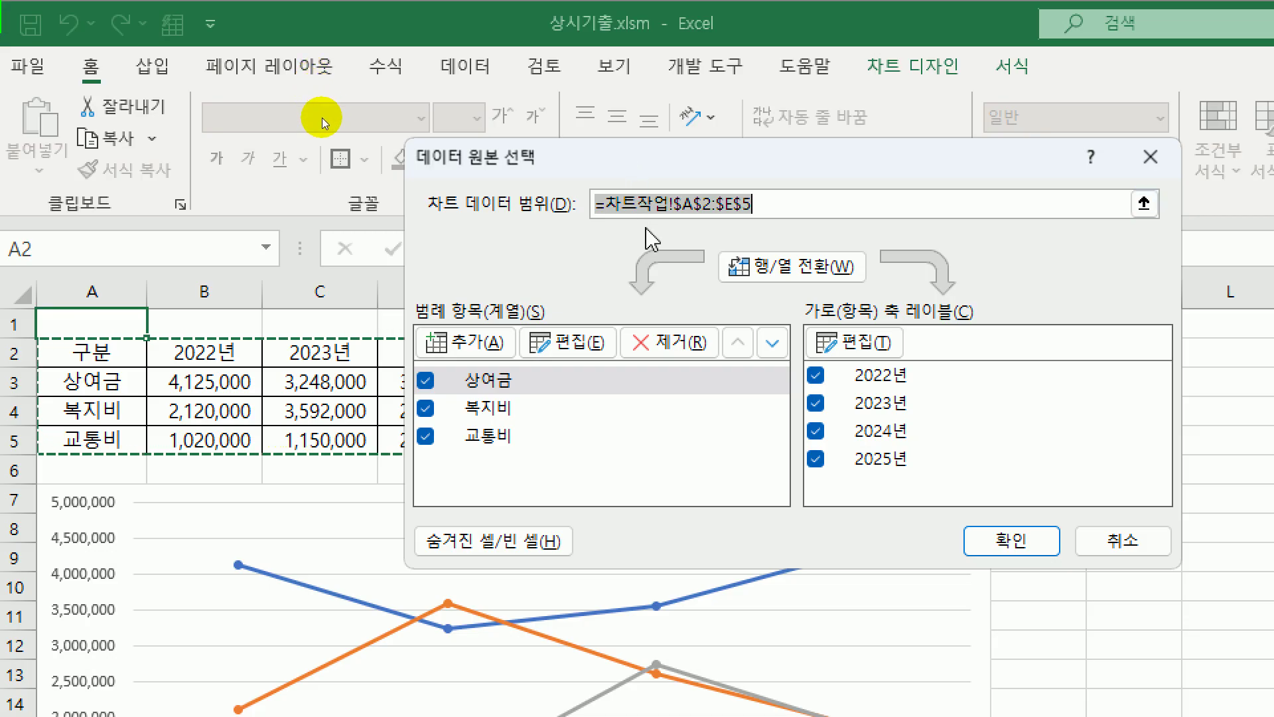
key(Delete)
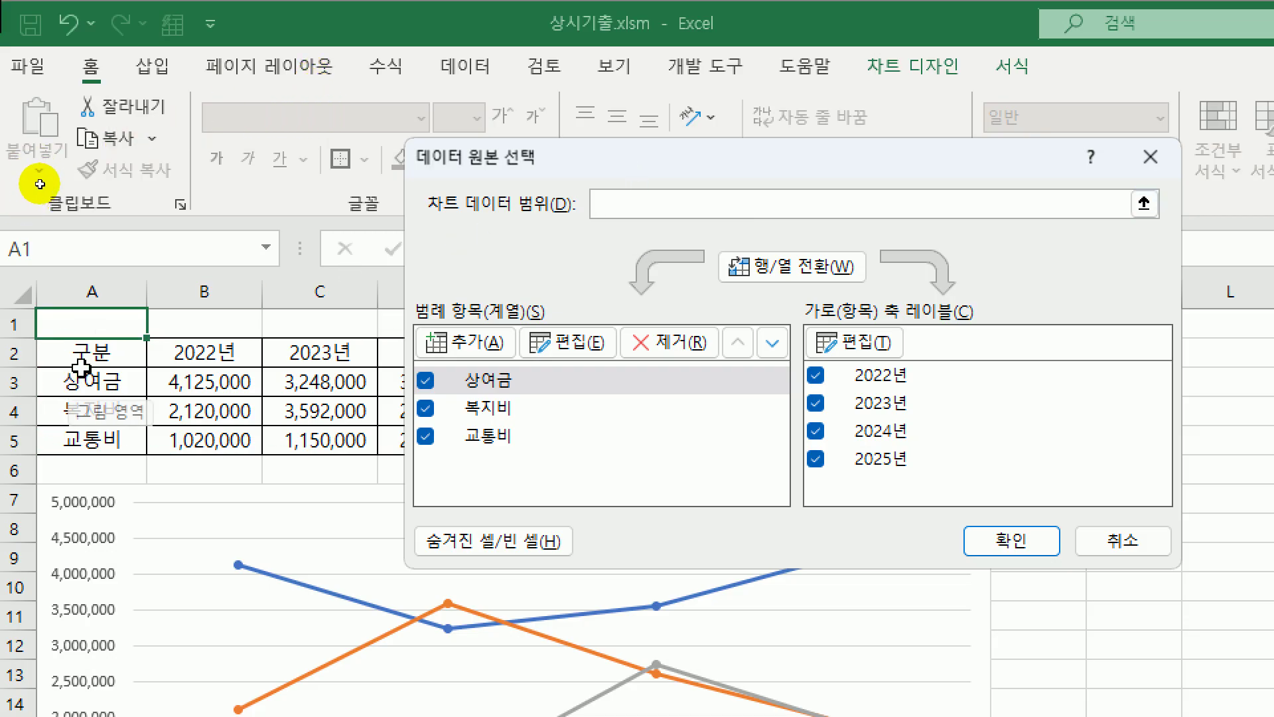
click(94, 349)
drag(95, 350, 102, 440)
drag(425, 350, 571, 434)
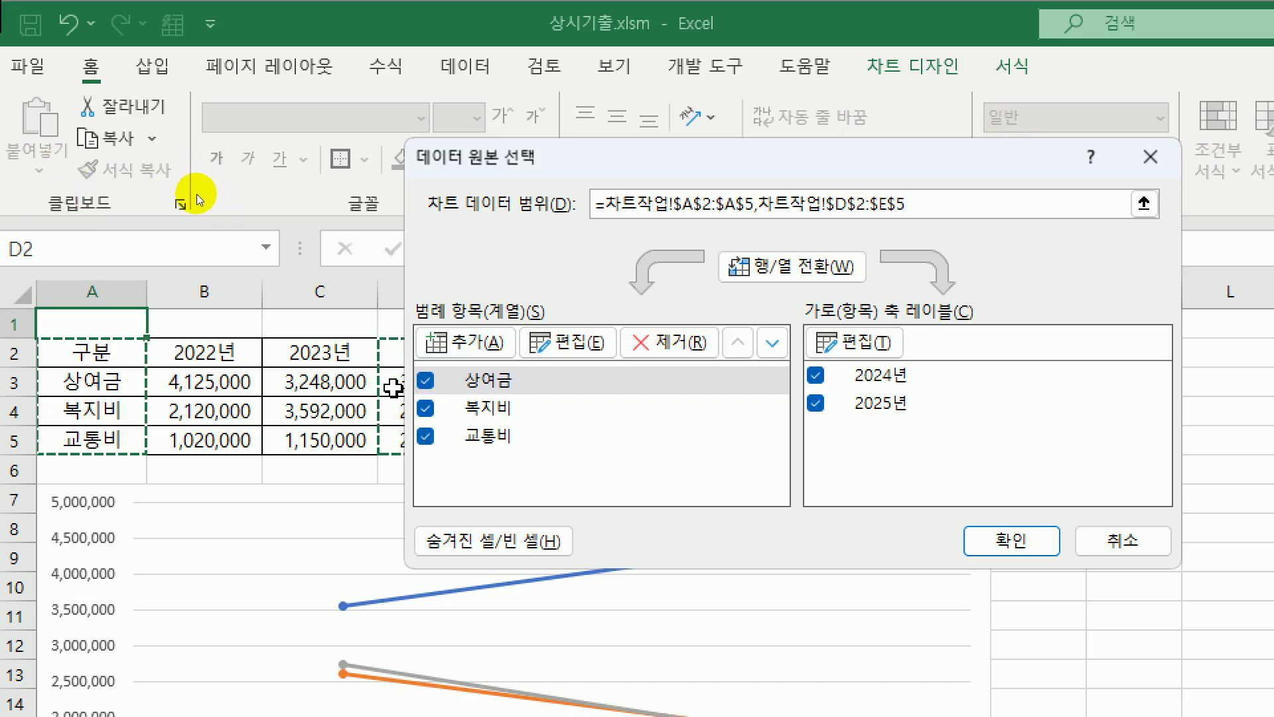
- Switch the chart's rows and columns so 2024년 and 2025년 become the series, and apply the new data source
drag(536, 164, 408, 143)
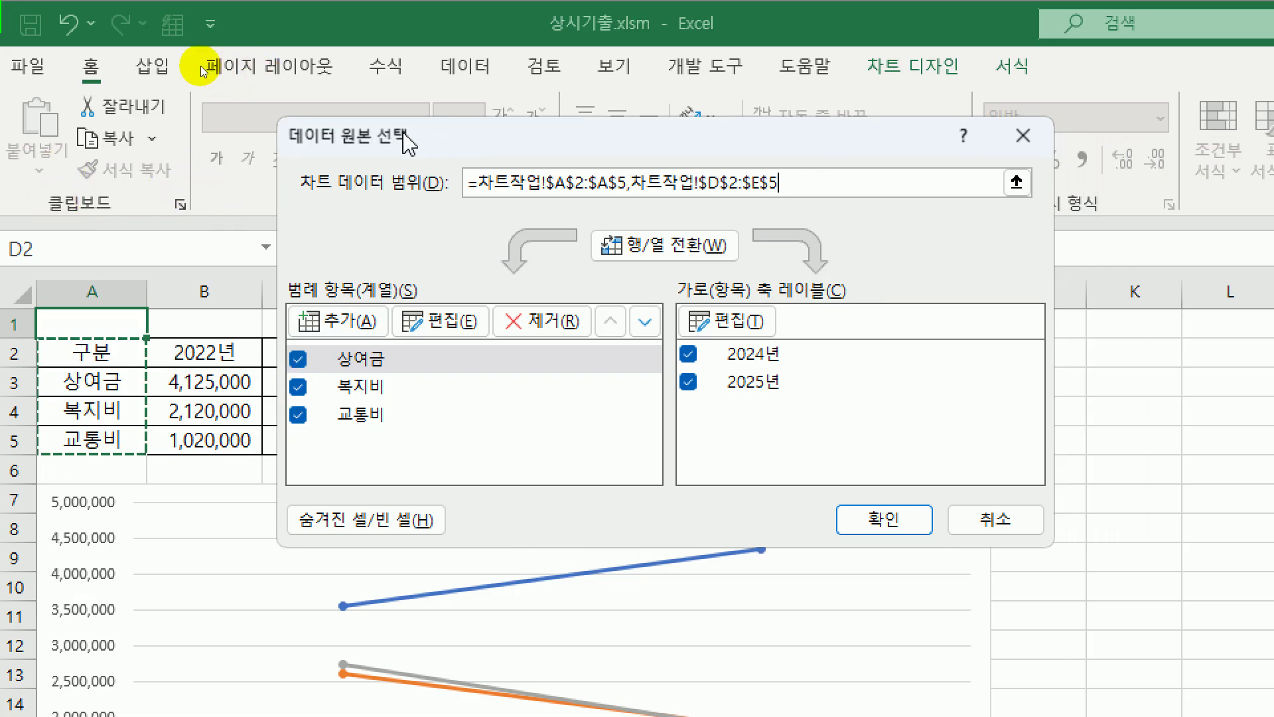
click(666, 251)
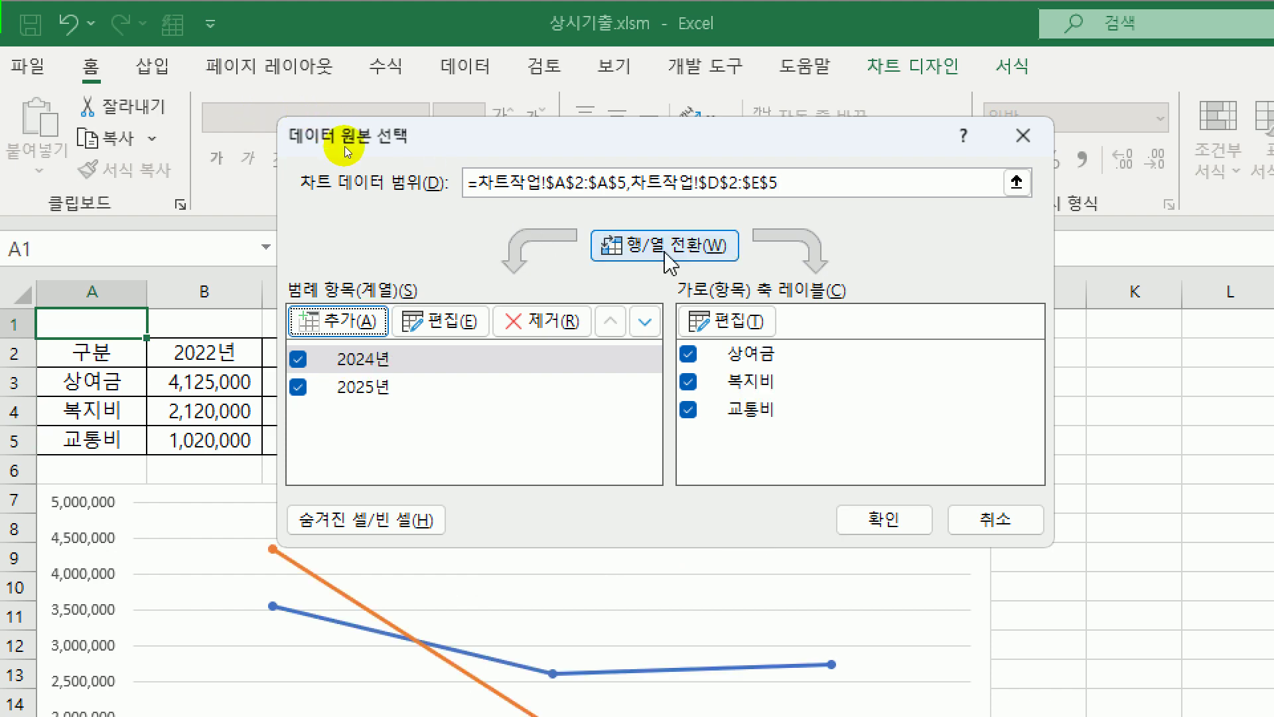
click(887, 521)
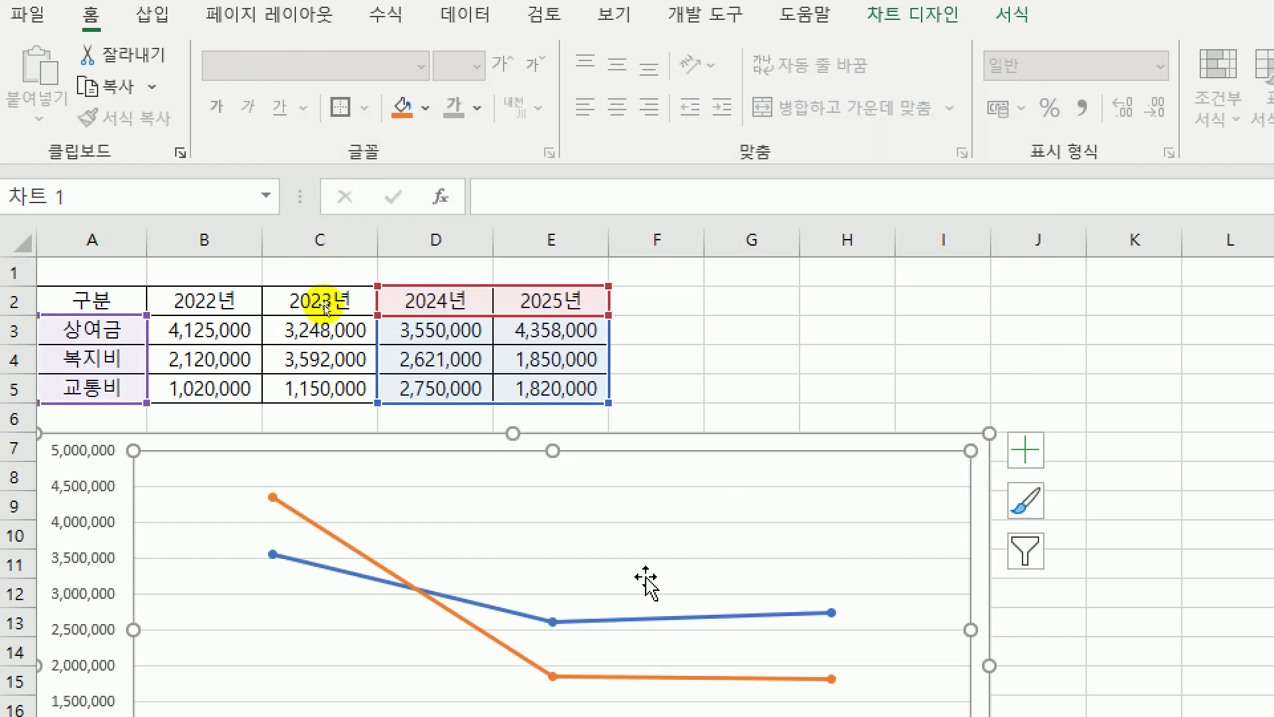
scroll(322, 348, down, 3)
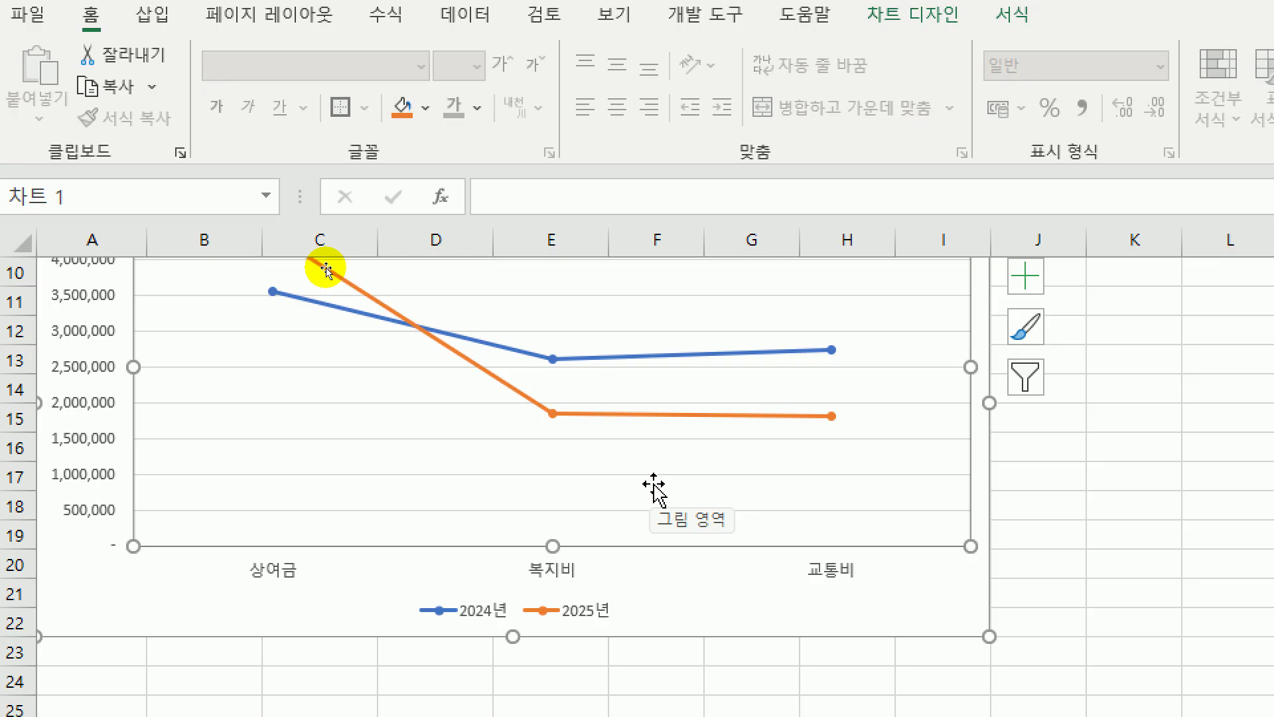
scroll(654, 485, up, 3)
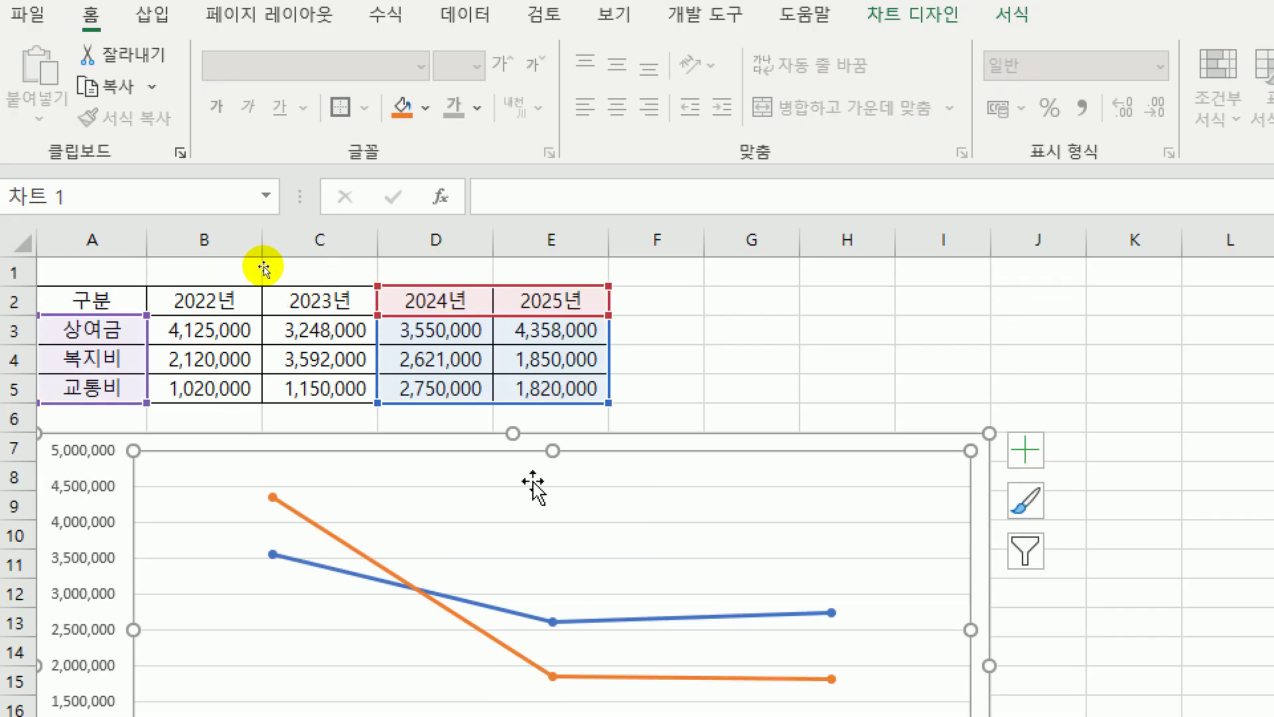
- Change the chart type to 3차원 묶은 세로 막대형 with the years as series
right_click(496, 469)
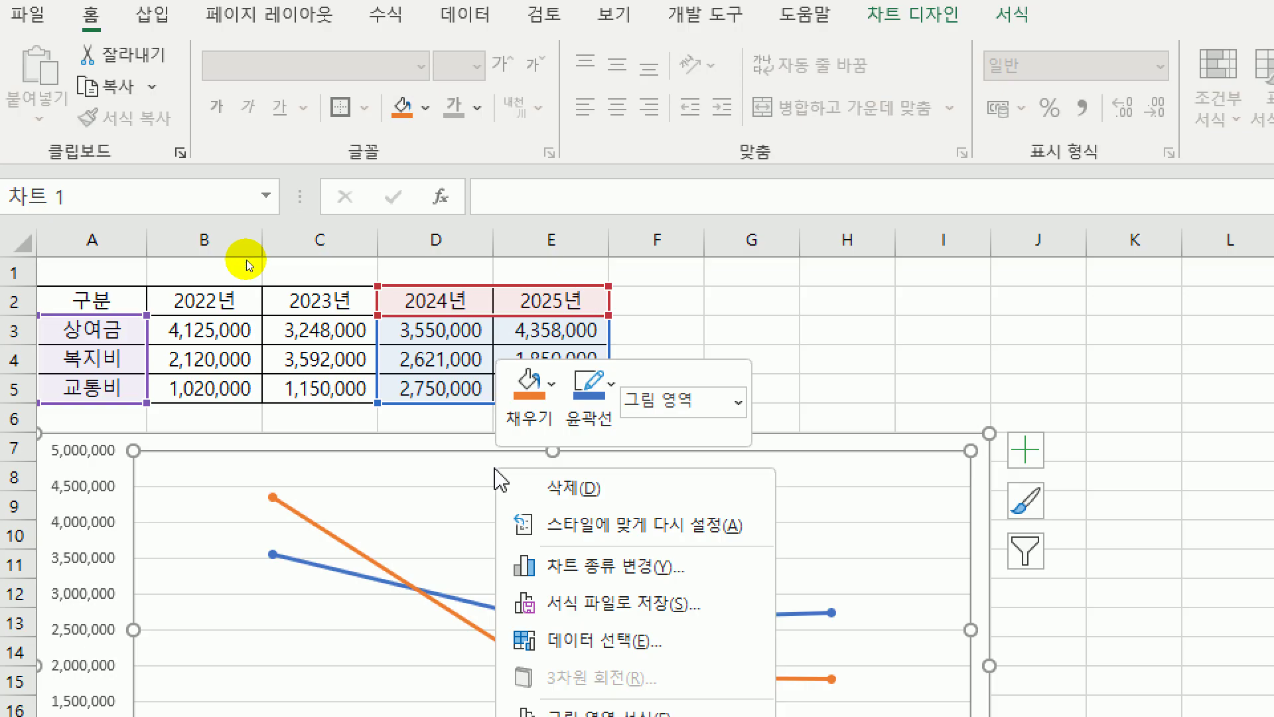
click(661, 570)
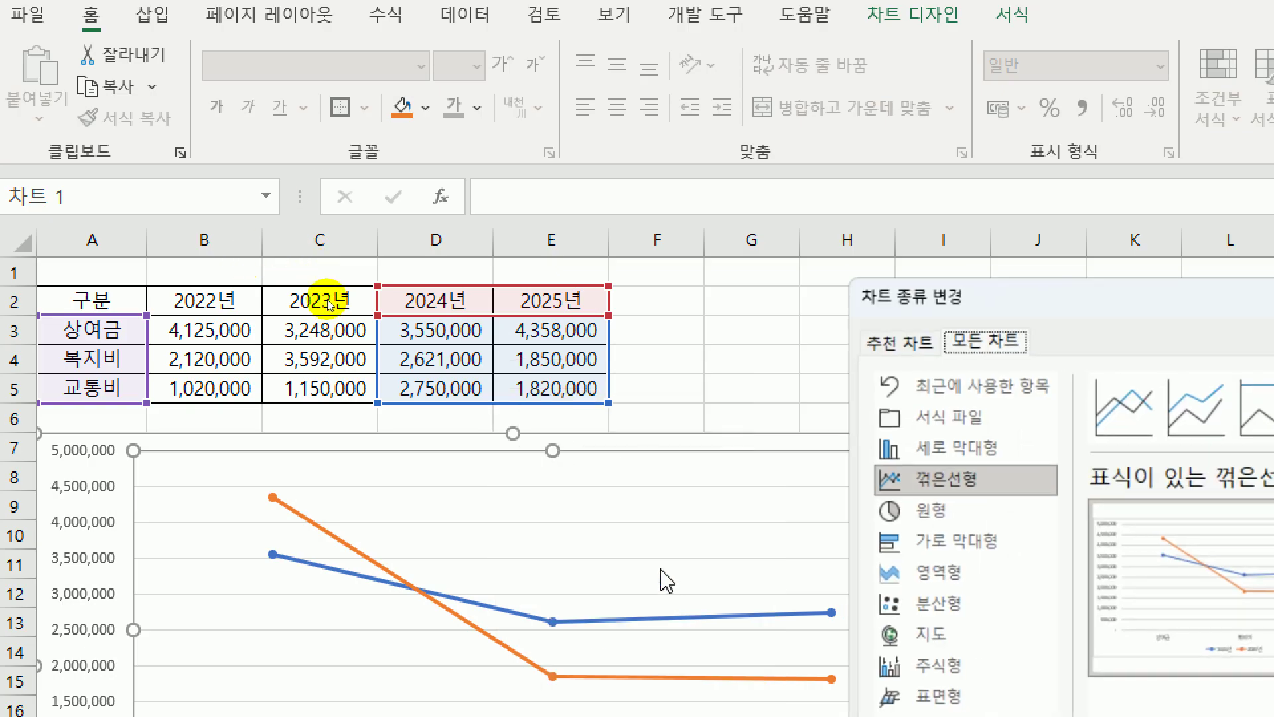
drag(981, 294, 414, 33)
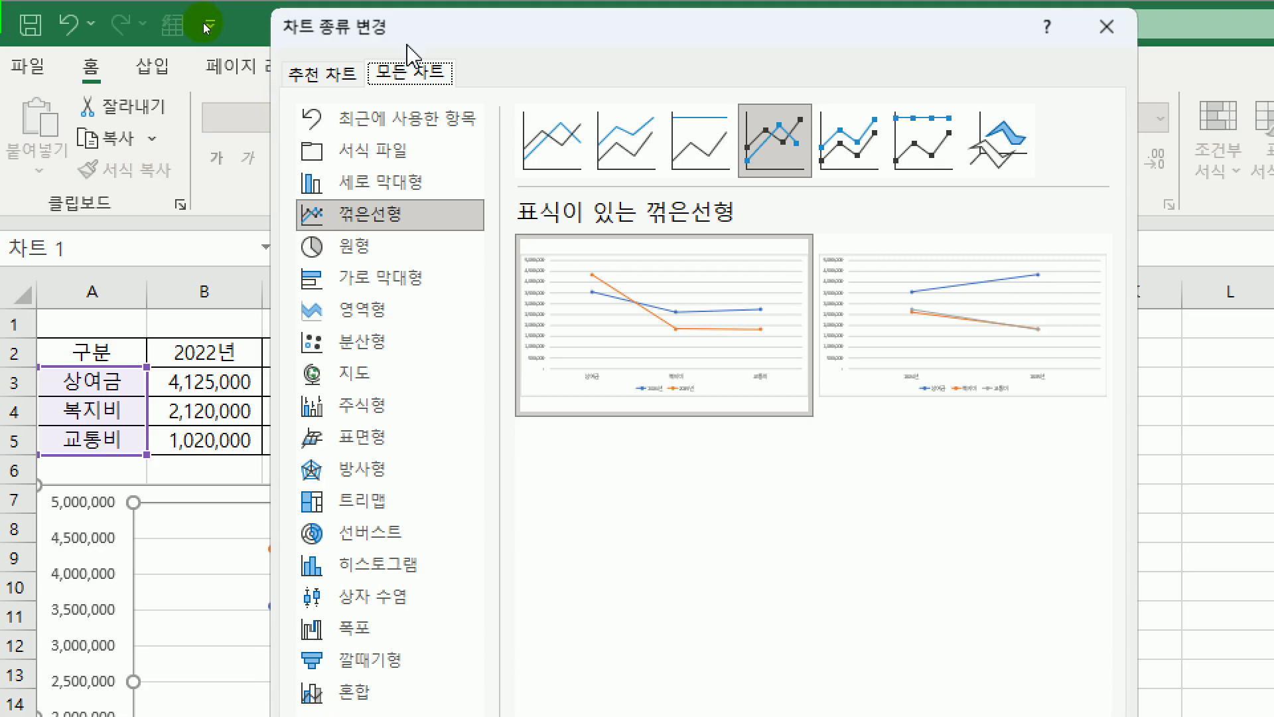
click(418, 192)
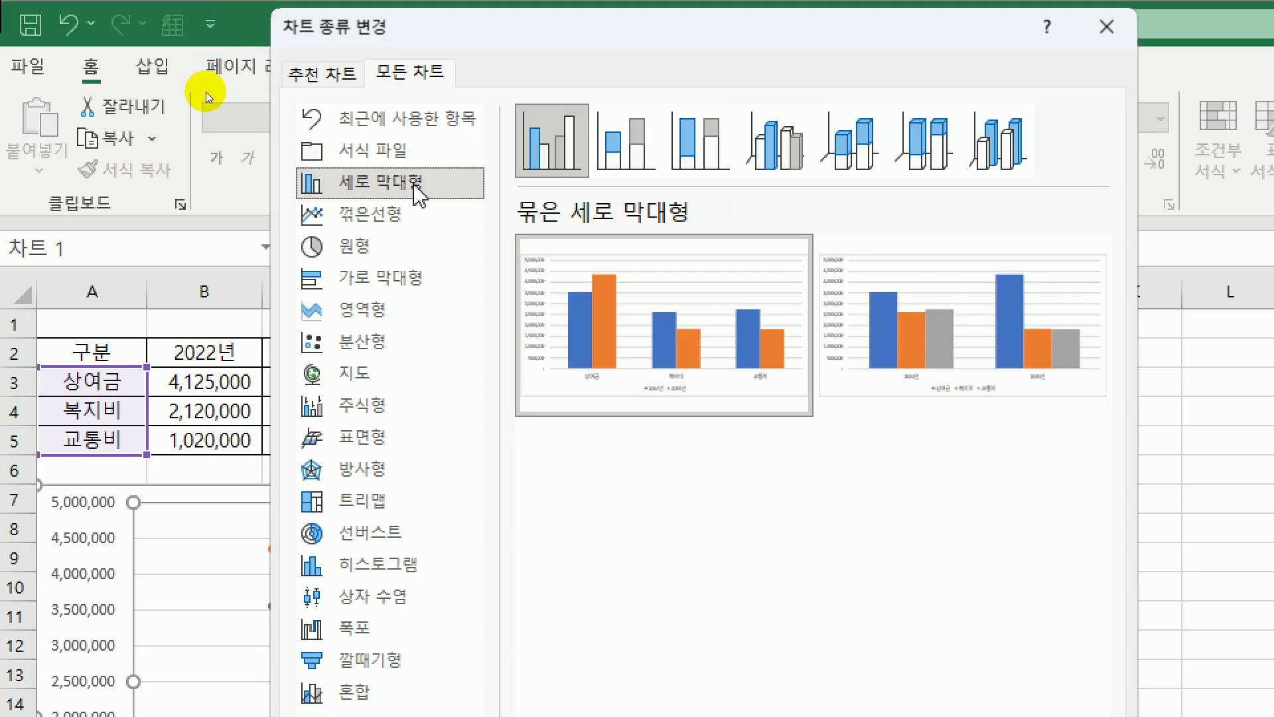
click(807, 146)
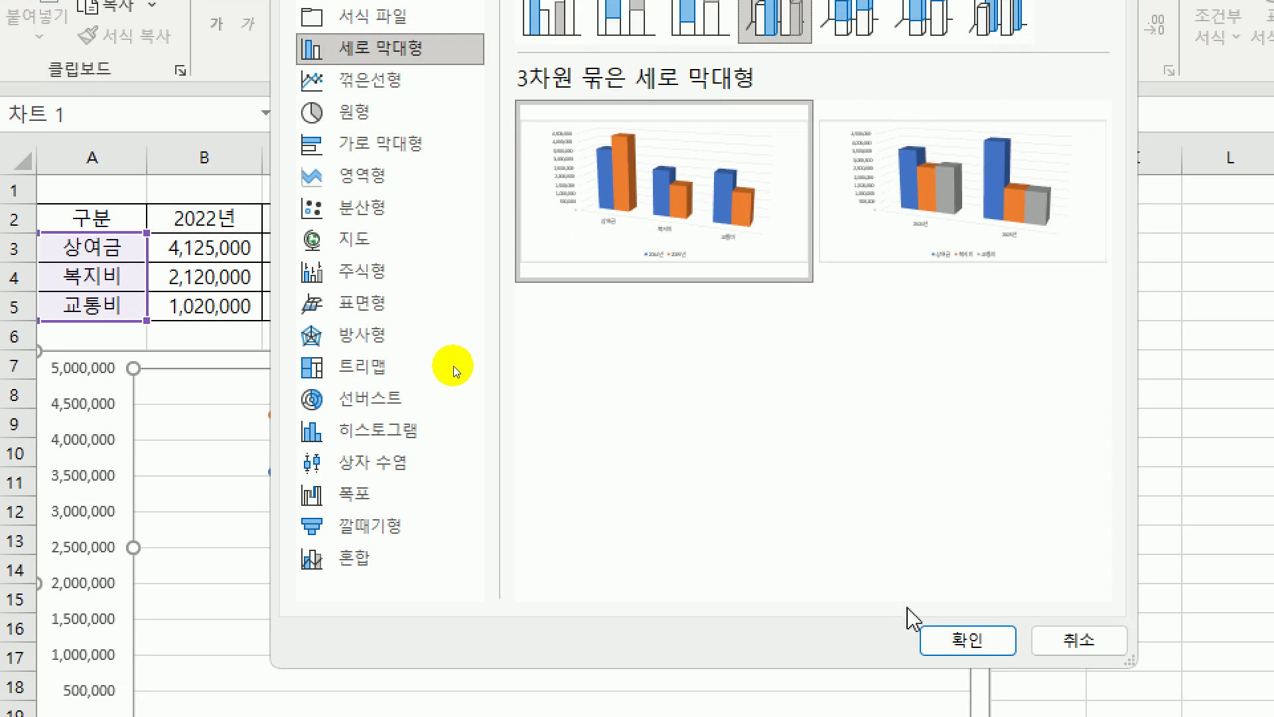
click(956, 638)
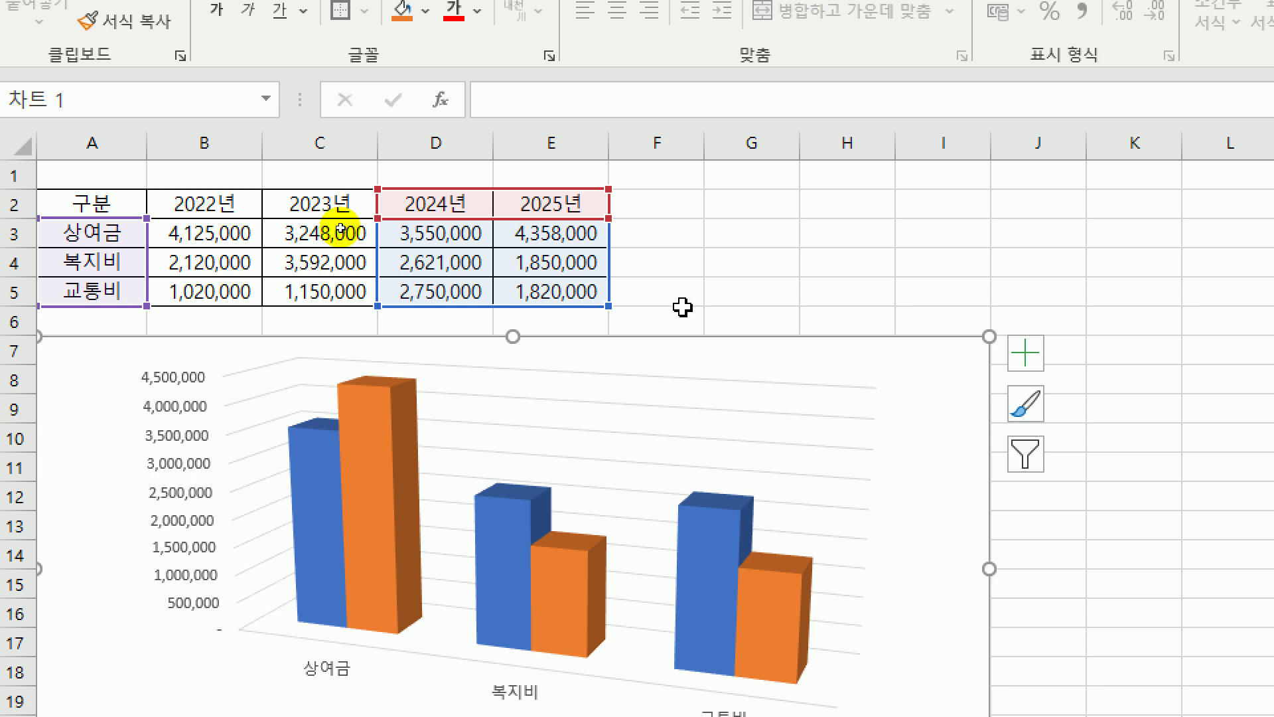
key(ctrl)
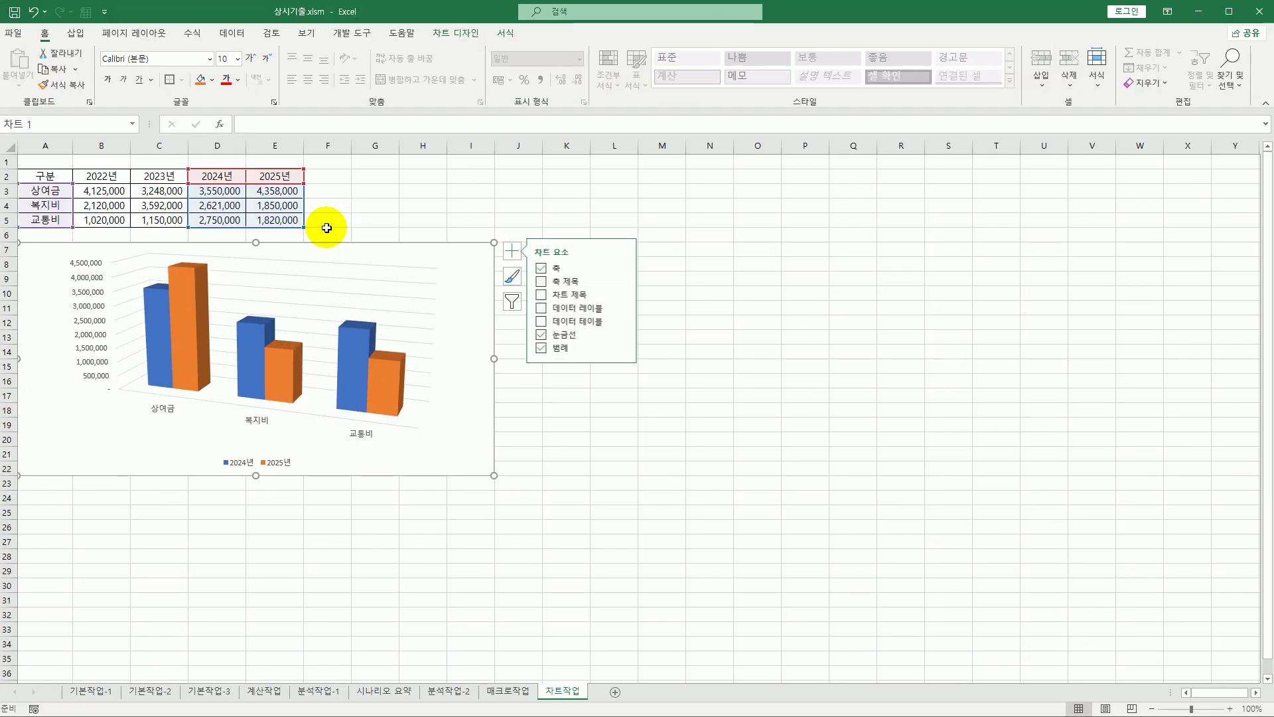
- Set the column shape of the 2024년 series to 원통형
click(198, 279)
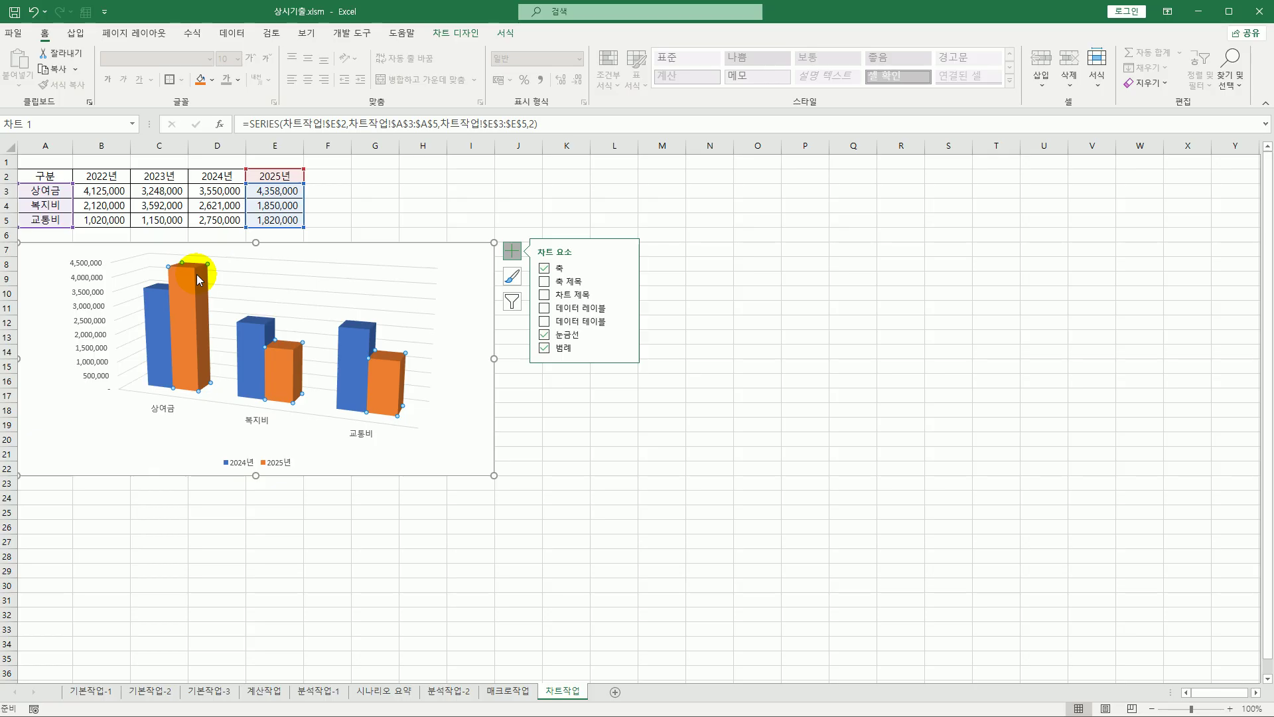
click(166, 287)
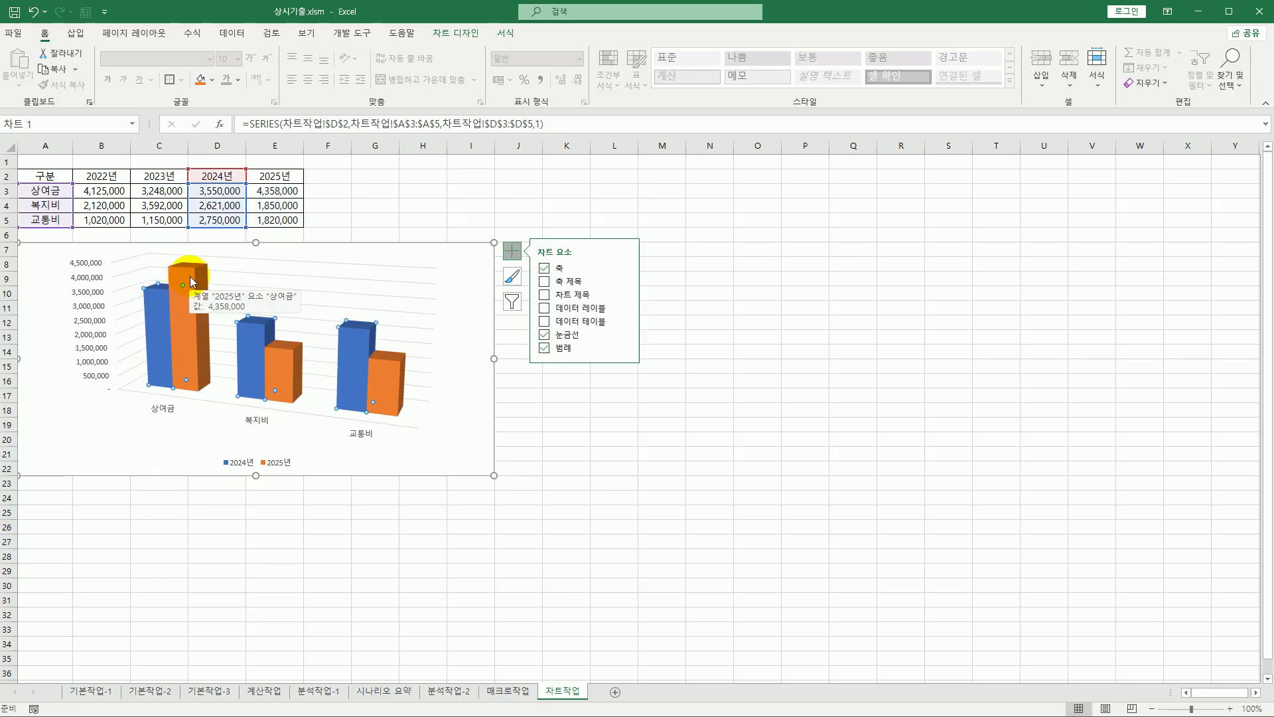
click(183, 285)
click(161, 297)
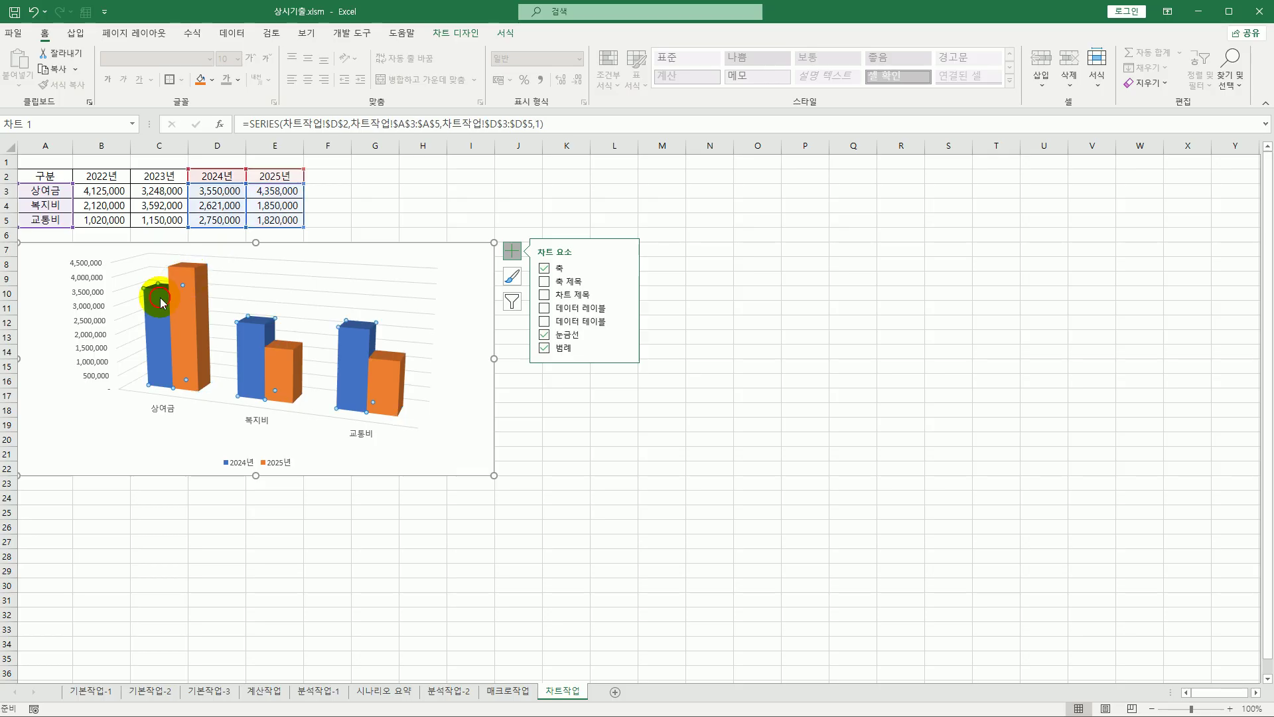
right_click(161, 297)
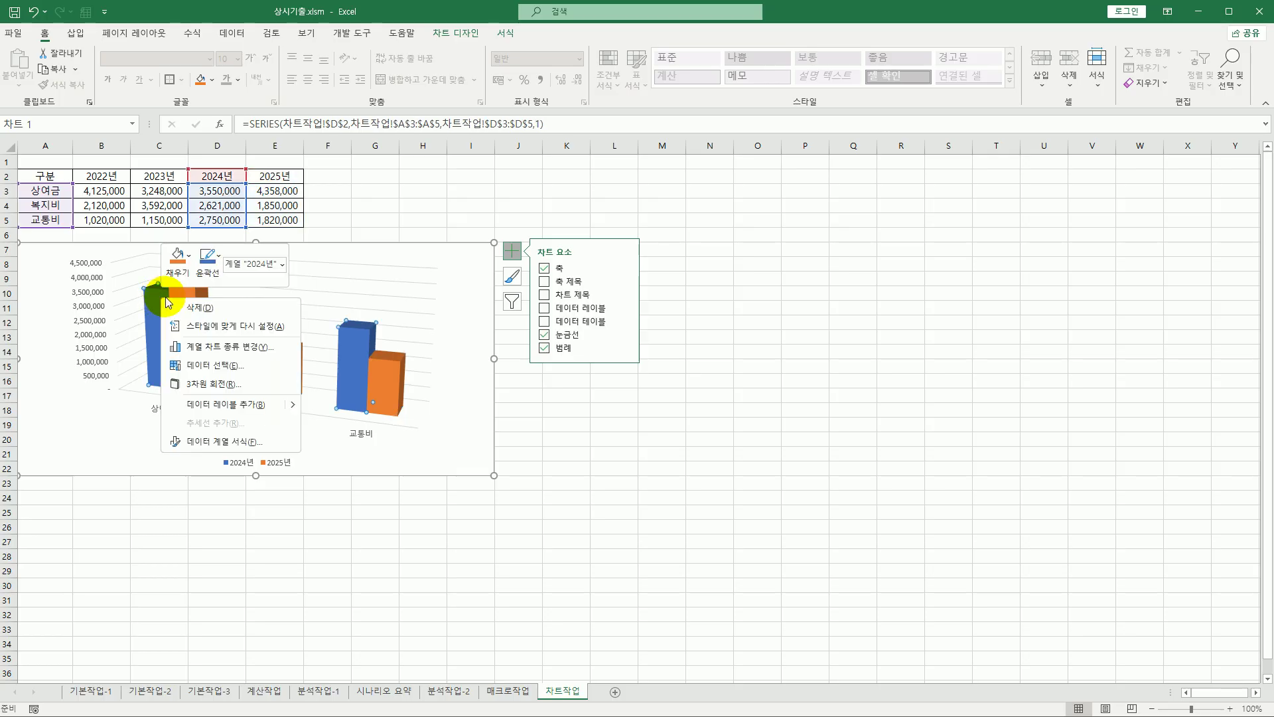
click(234, 443)
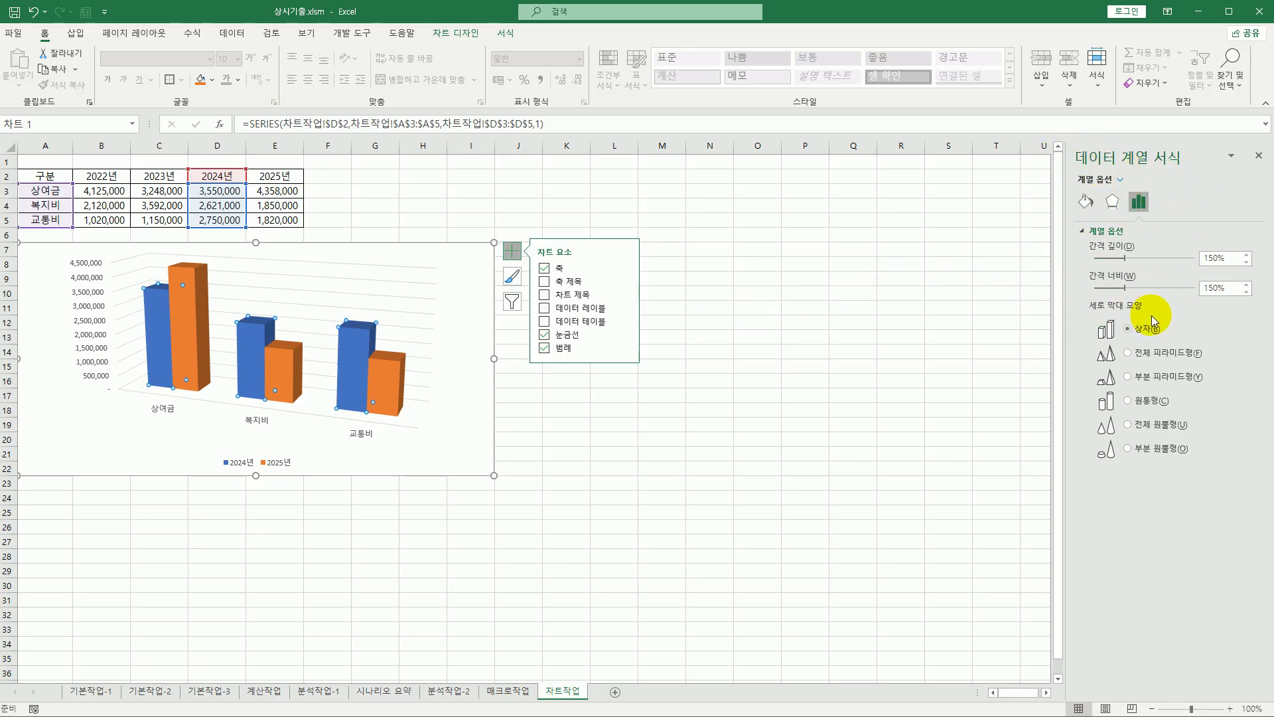
click(1147, 401)
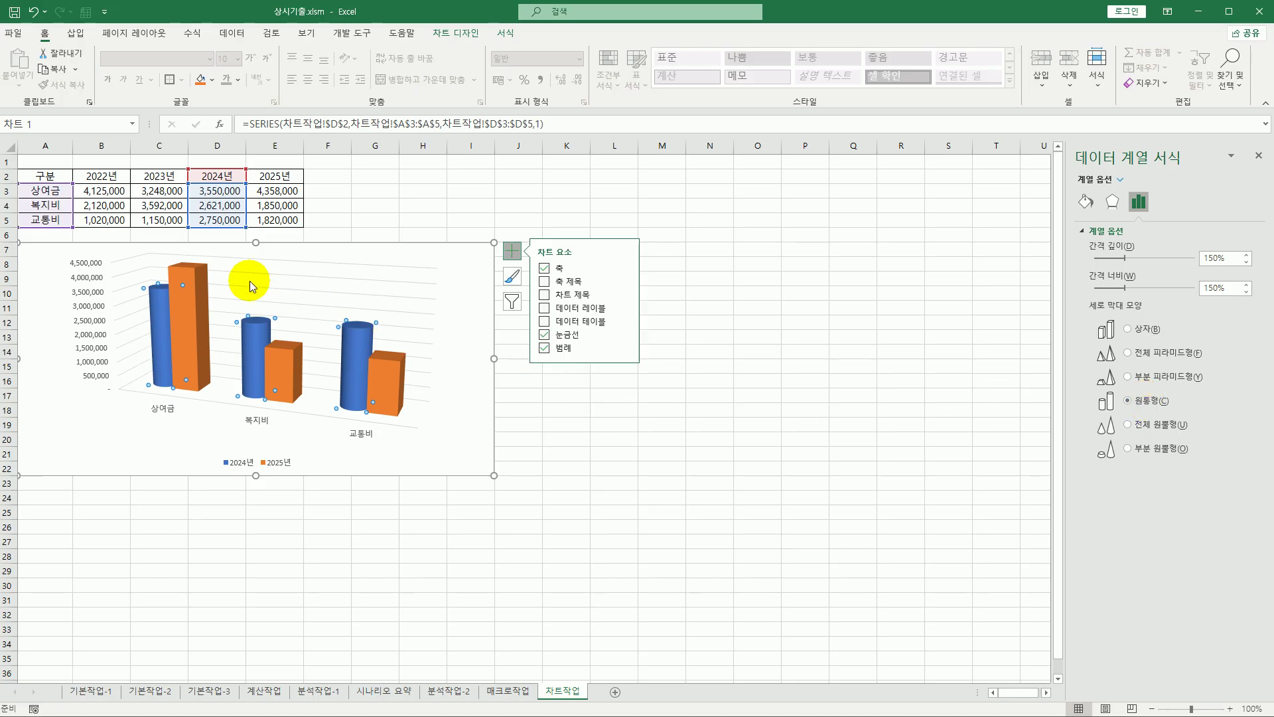
- Set the column shape of the 2025년 series to 원통형
click(182, 280)
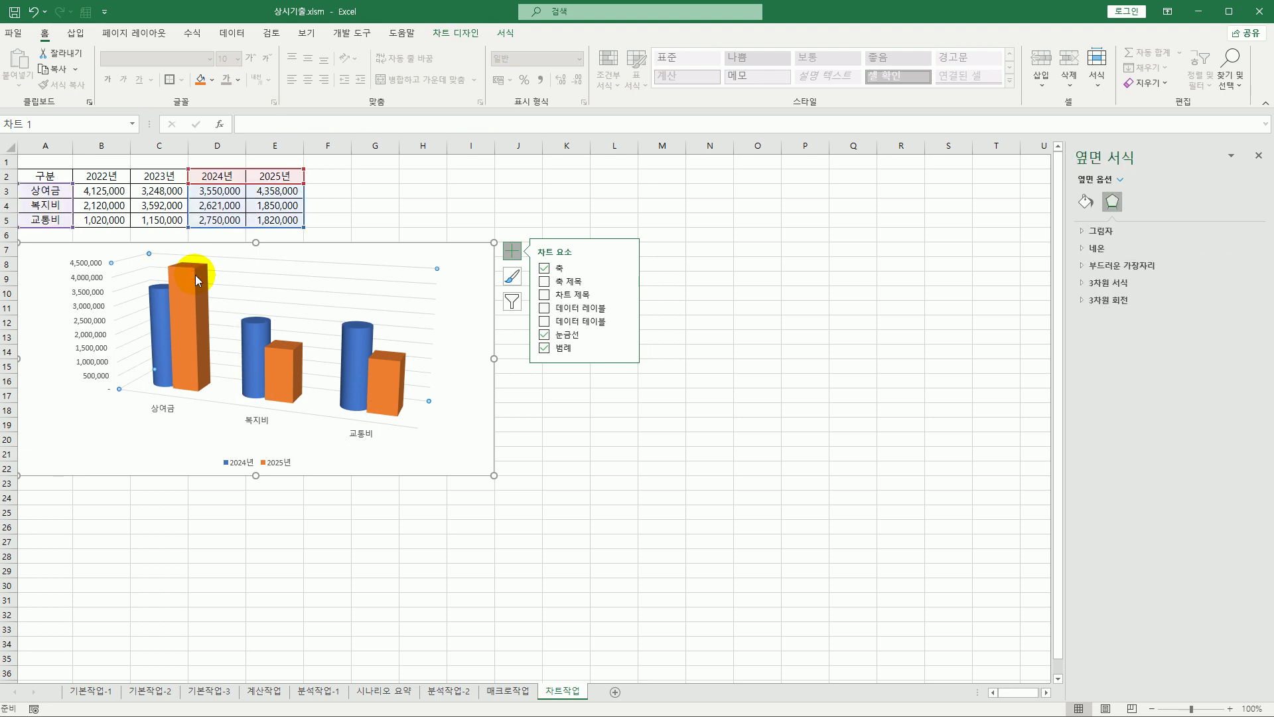
click(182, 281)
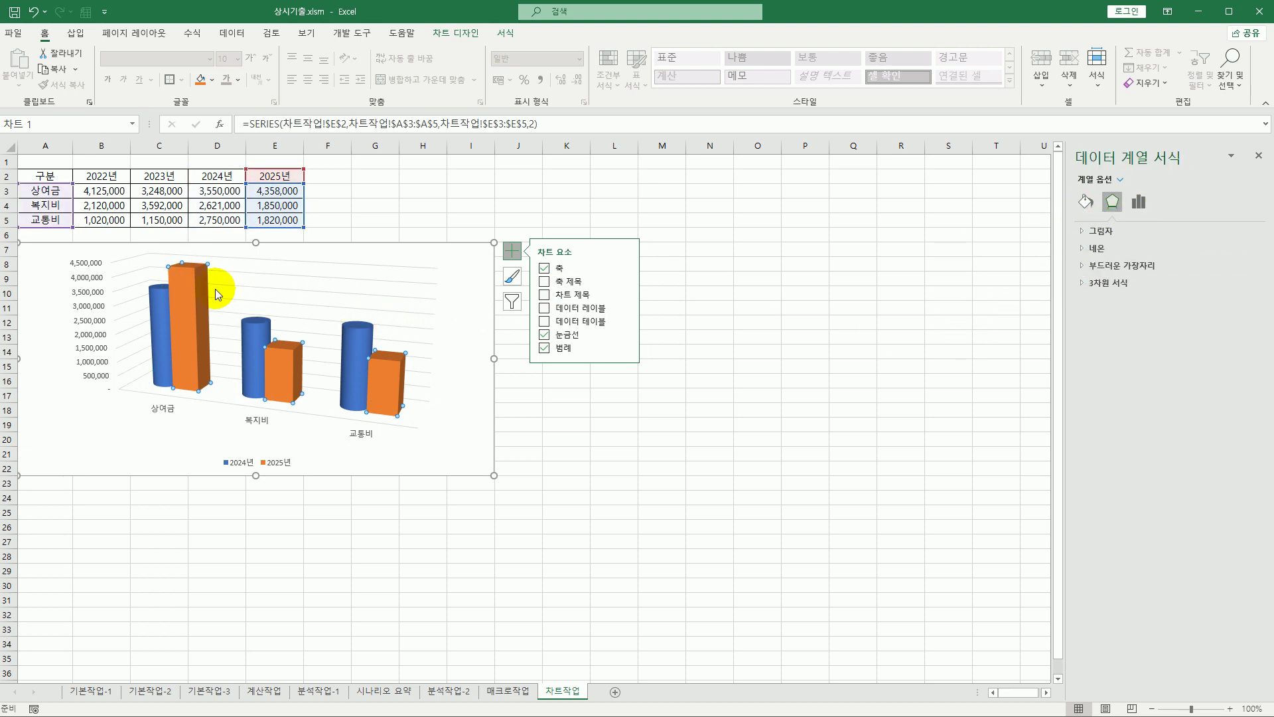
click(1086, 201)
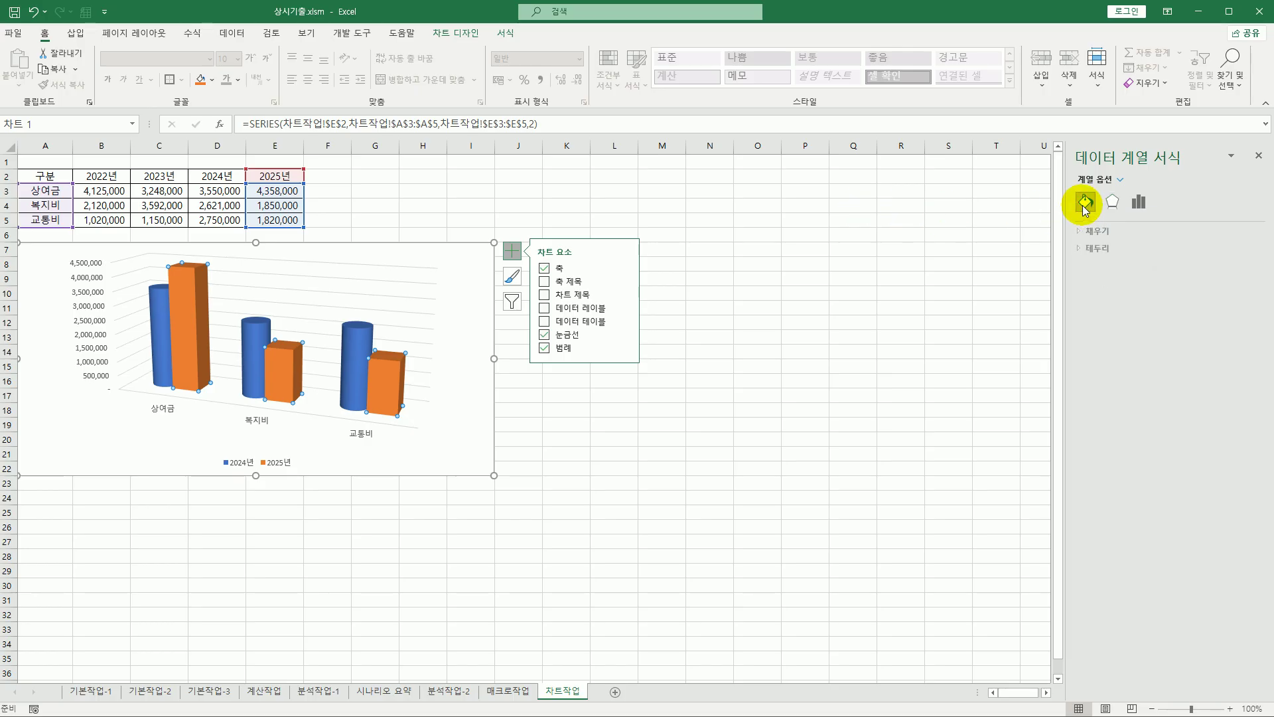
click(1141, 210)
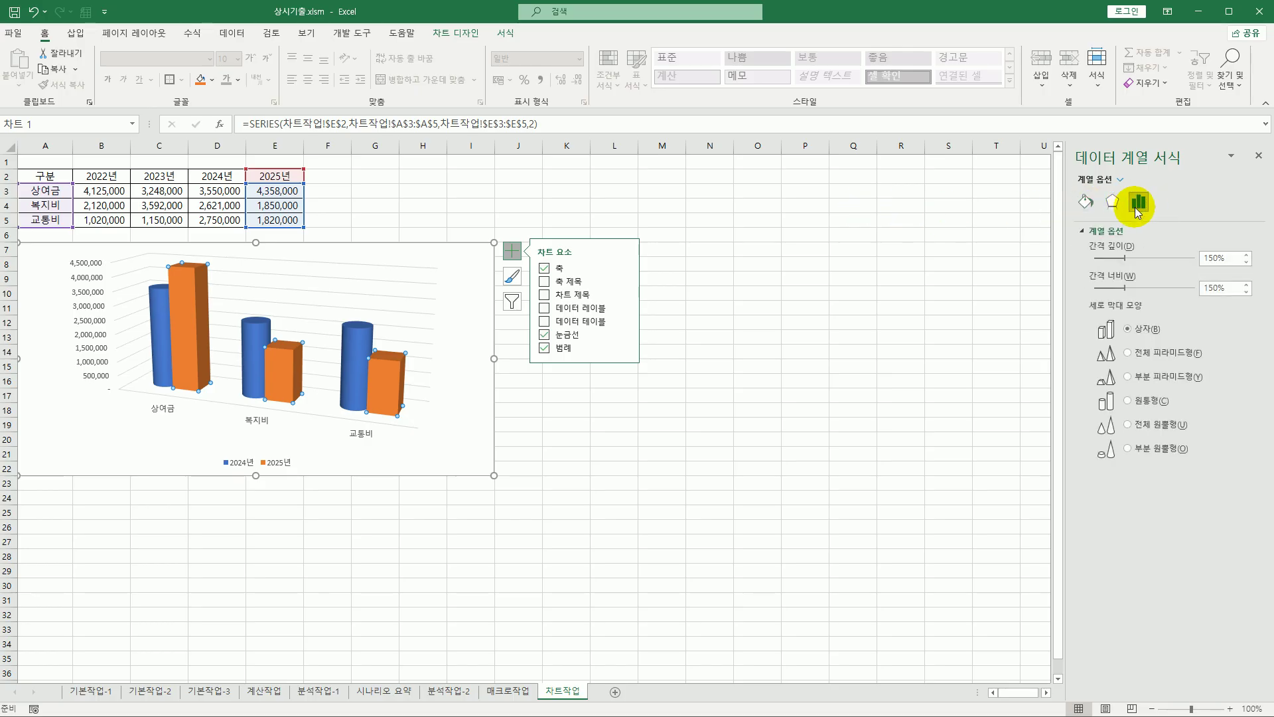
click(1142, 402)
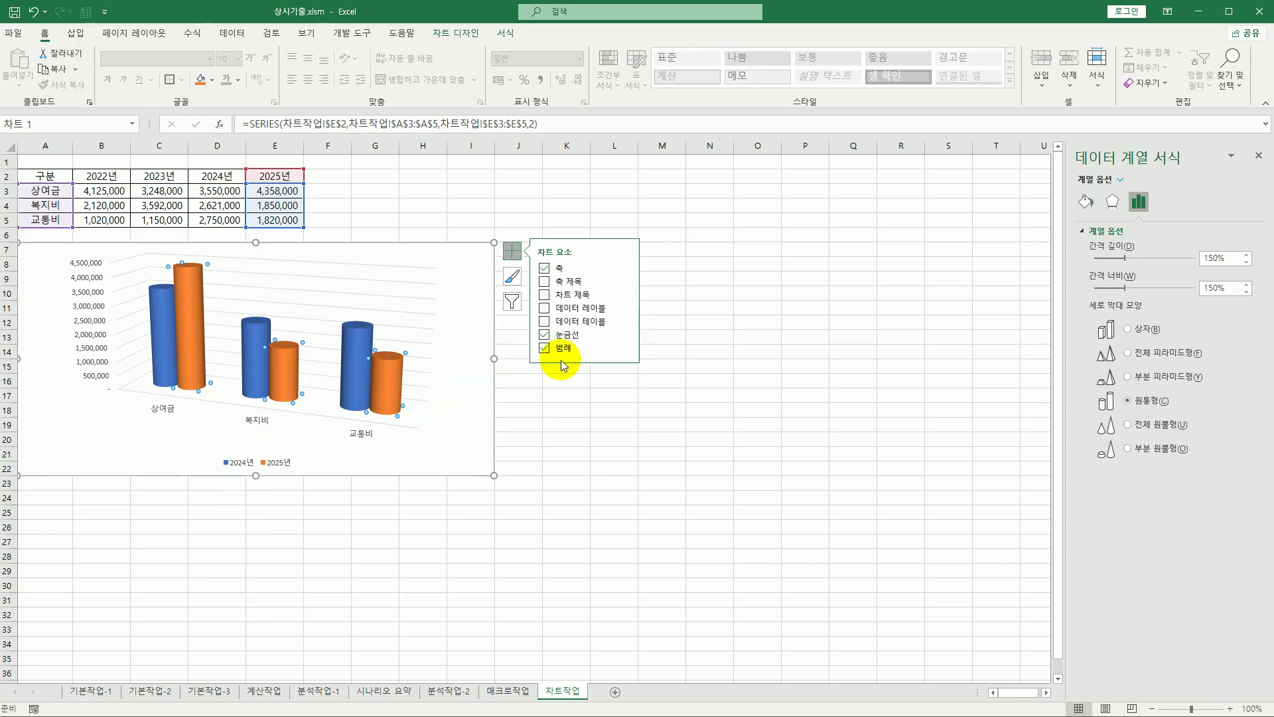
- Position the chart legend at 위쪽 and add a 기본 세로 axis title
click(624, 347)
click(679, 367)
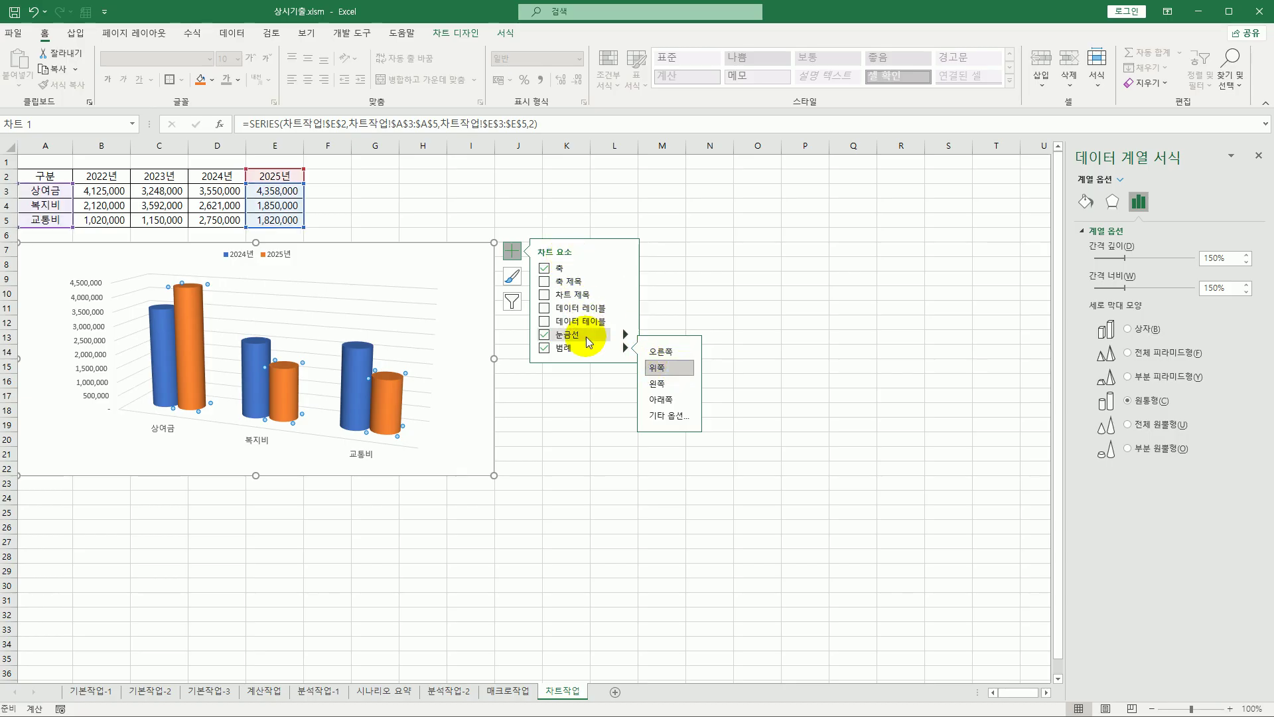
click(669, 368)
click(627, 281)
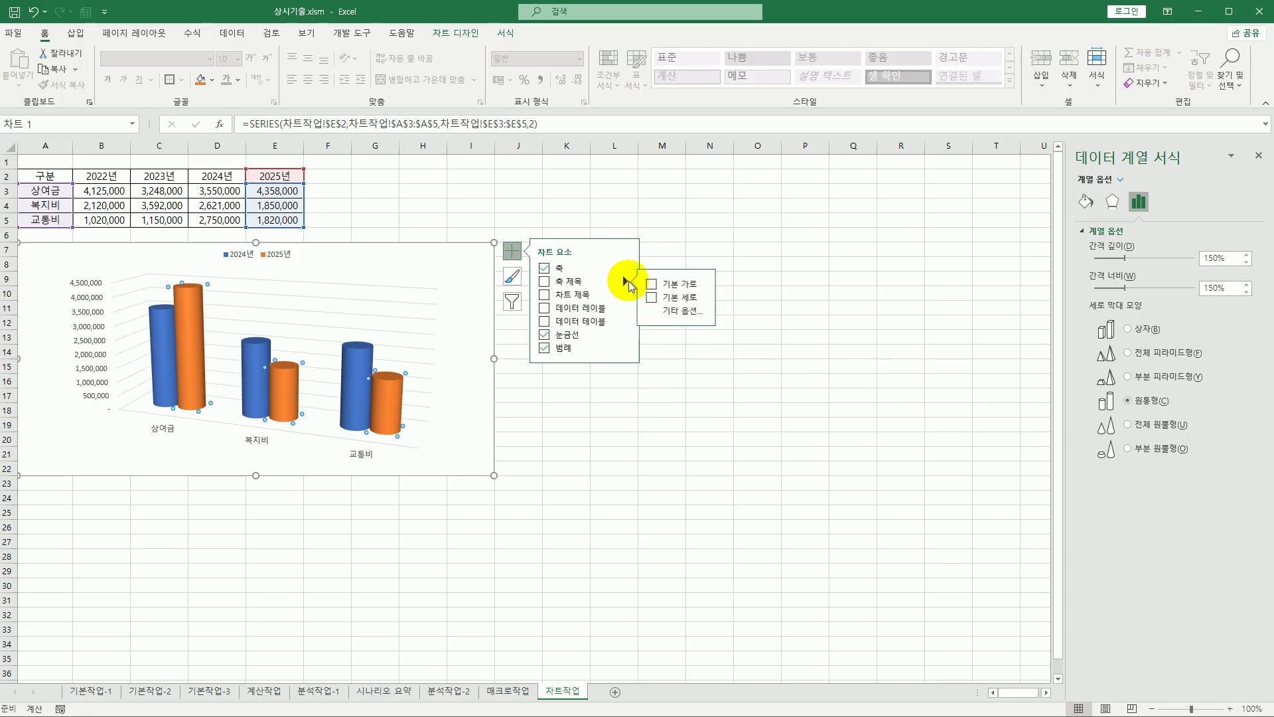
click(667, 296)
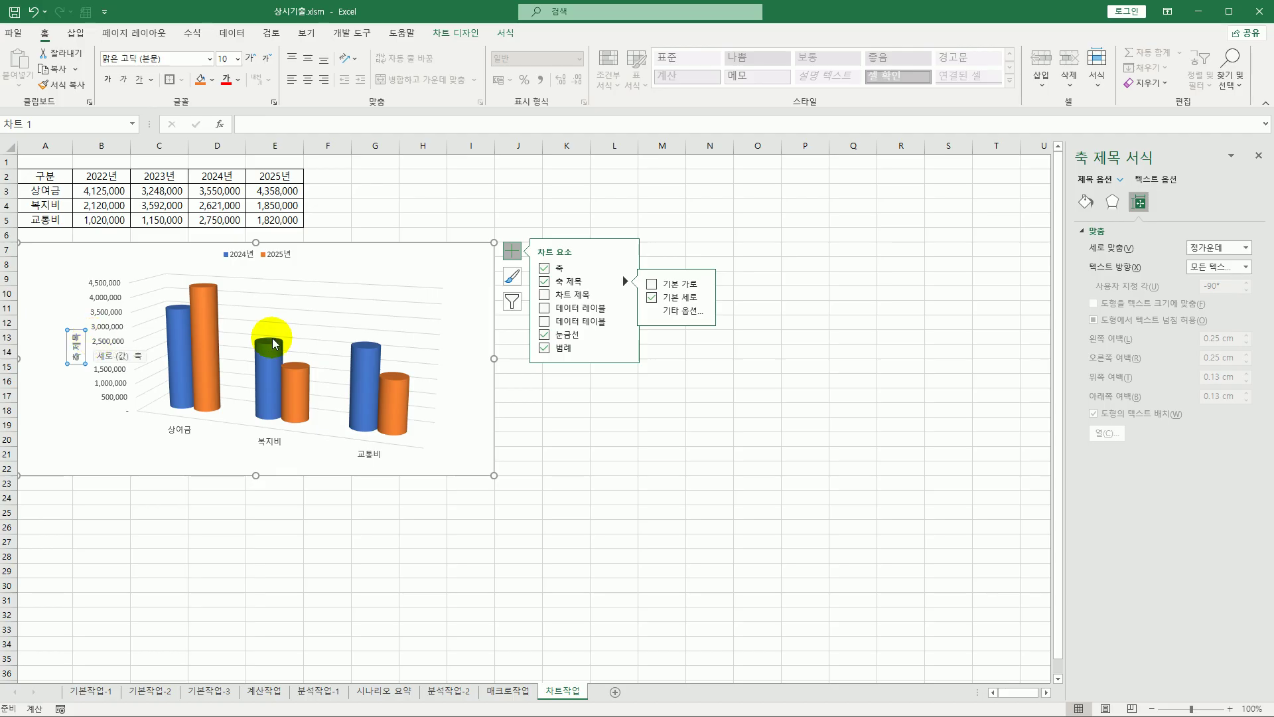
- Set the vertical axis title's text direction to 세로 and change its text to 금액
click(1200, 276)
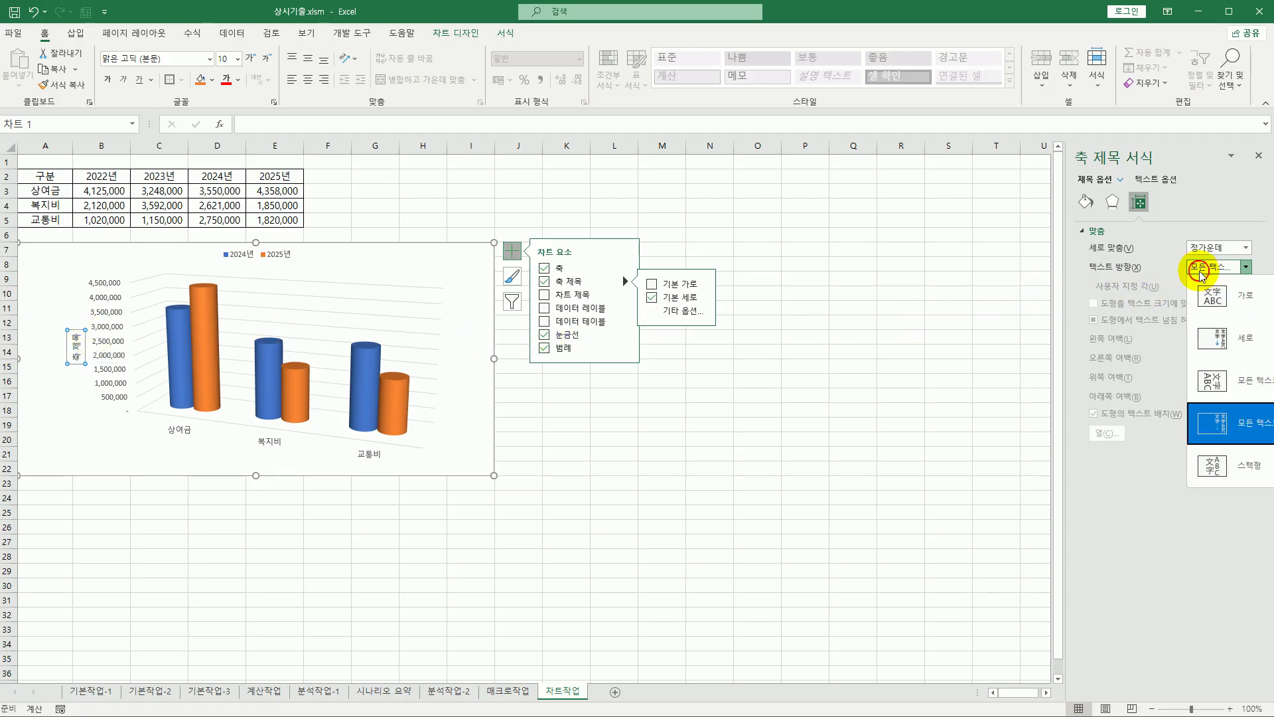
click(1214, 332)
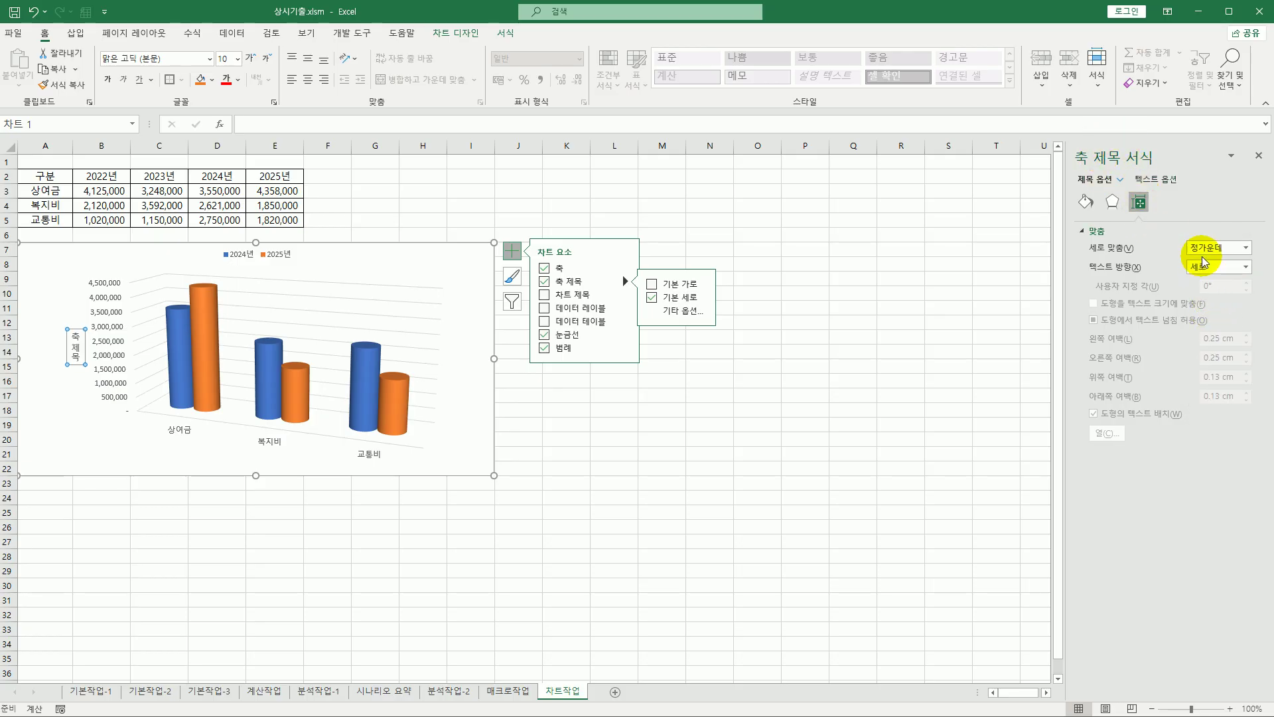
click(66, 339)
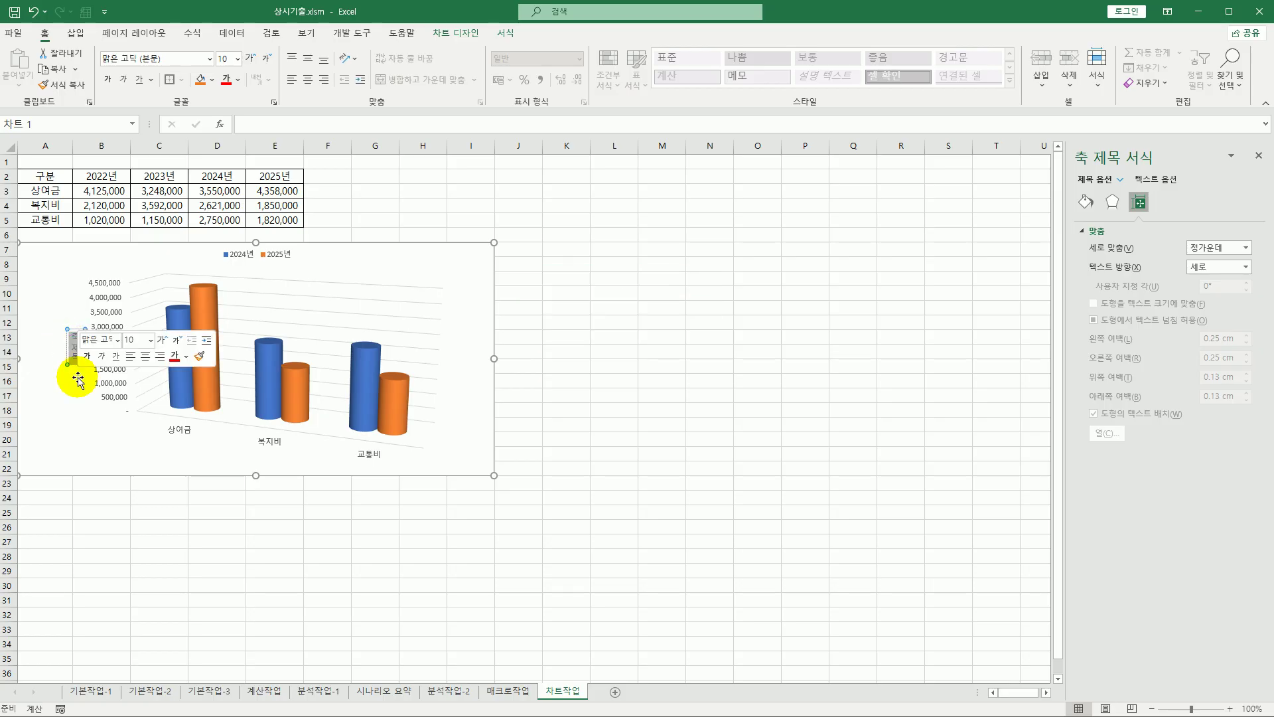
text(ㄱ)
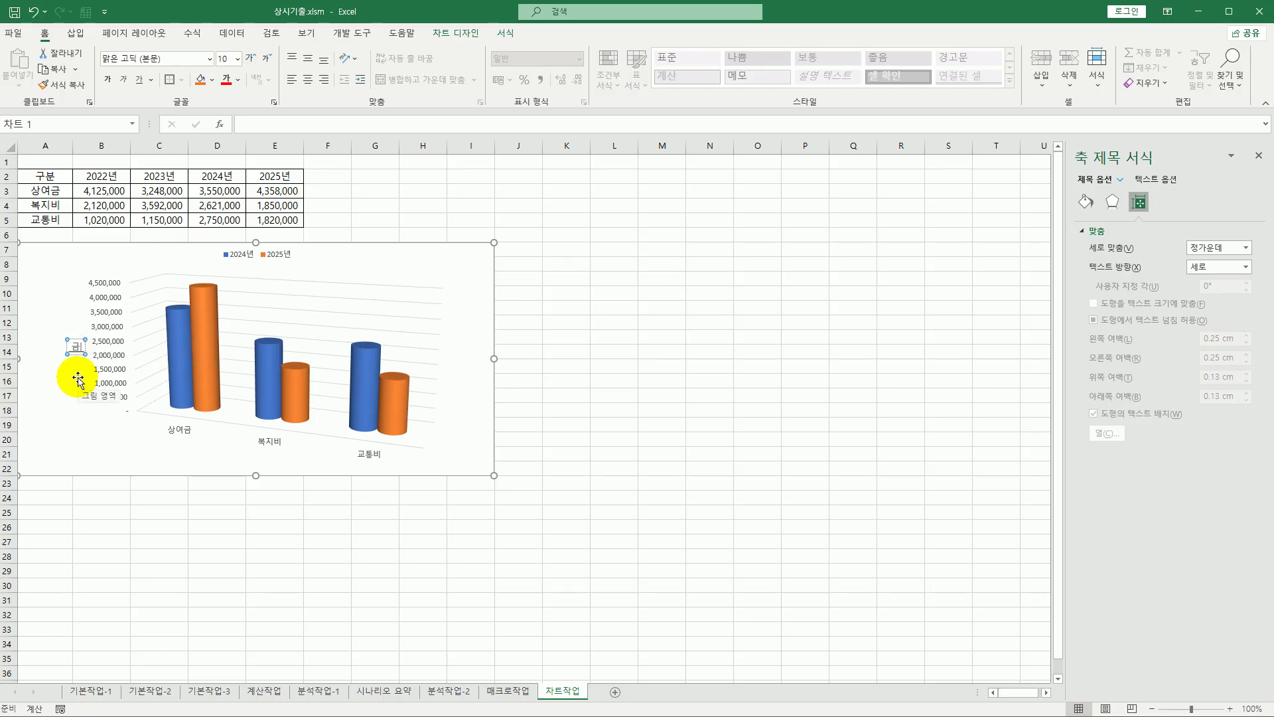
text(액)
- Set the vertical value axis minimum (최소값) to 500000
click(113, 401)
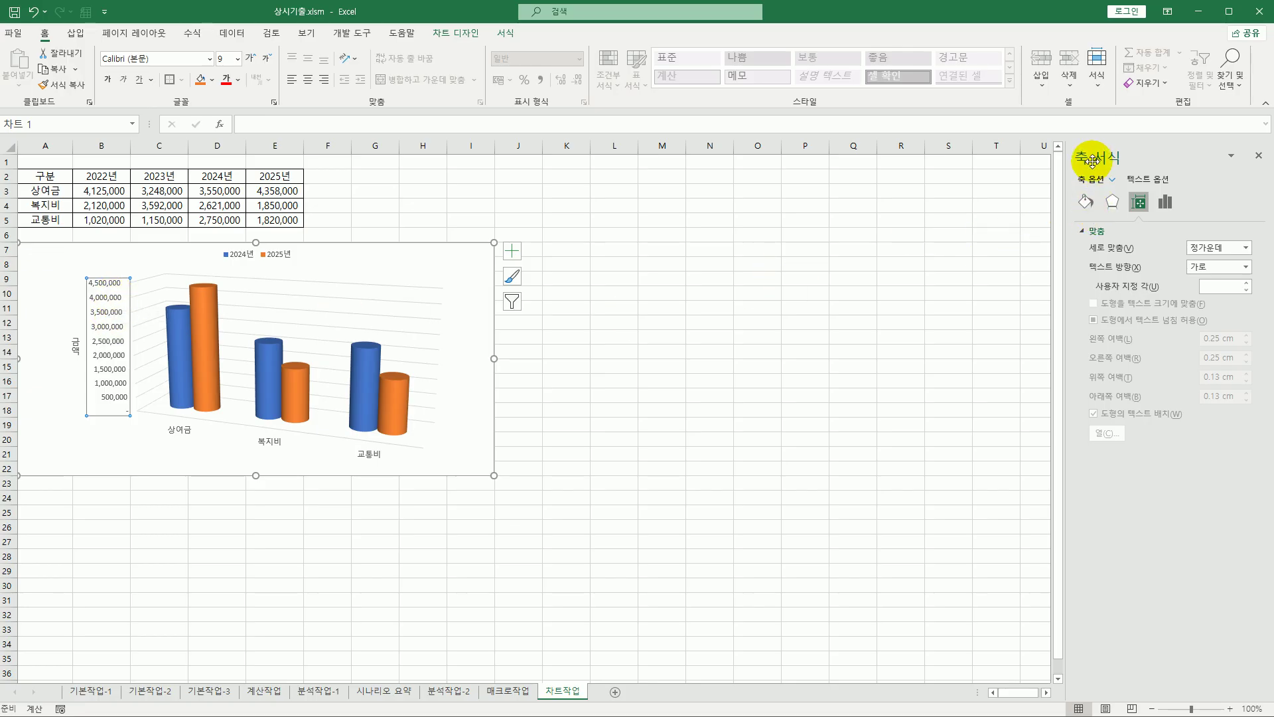
click(1160, 202)
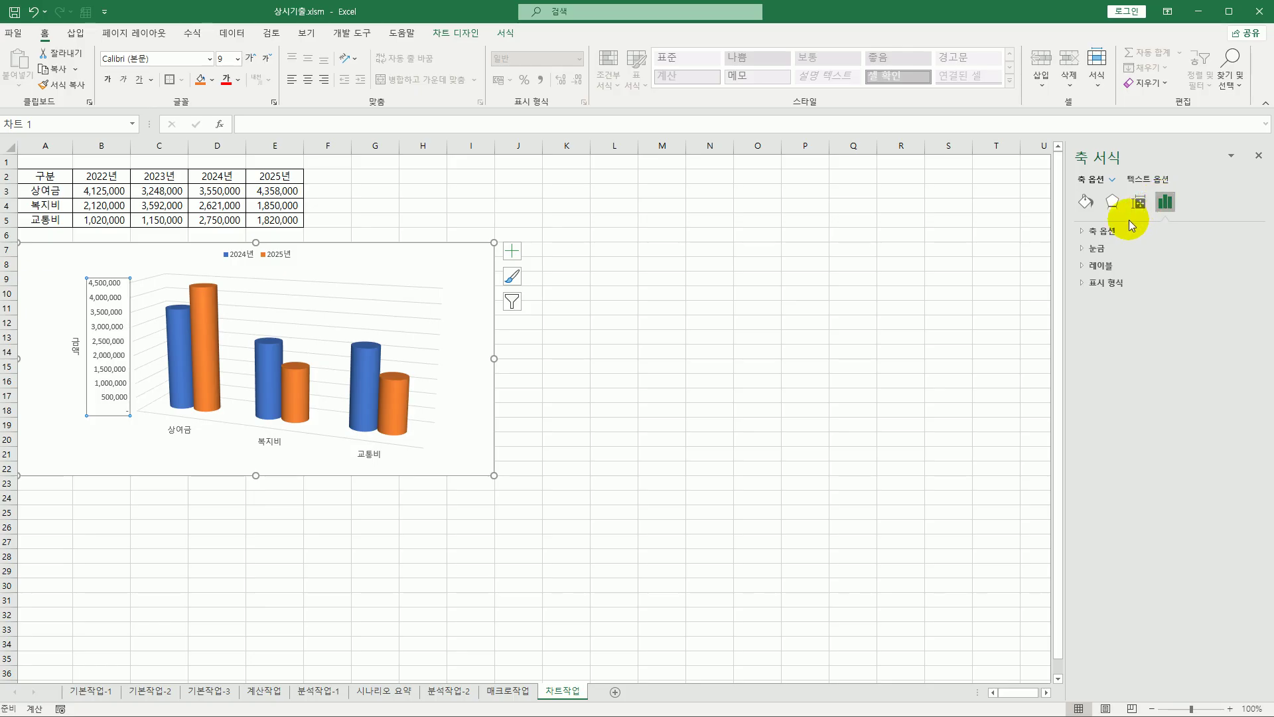
click(1114, 233)
click(1156, 262)
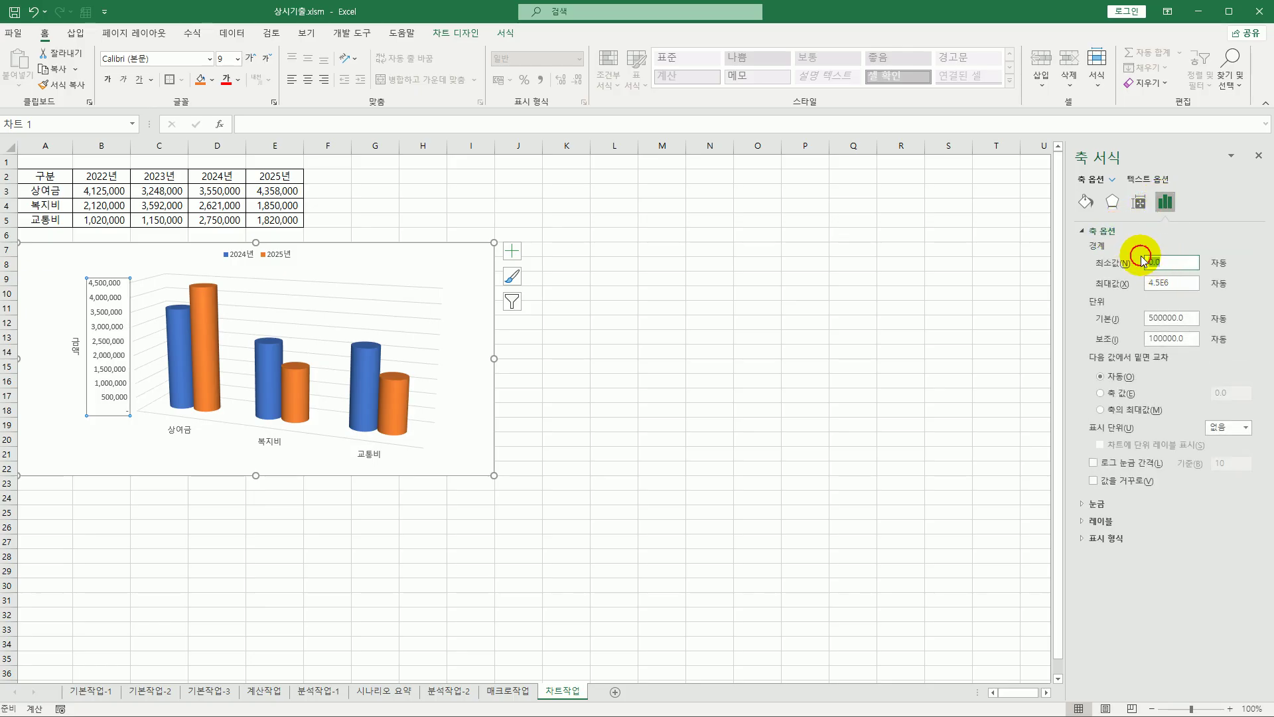
text(500000)
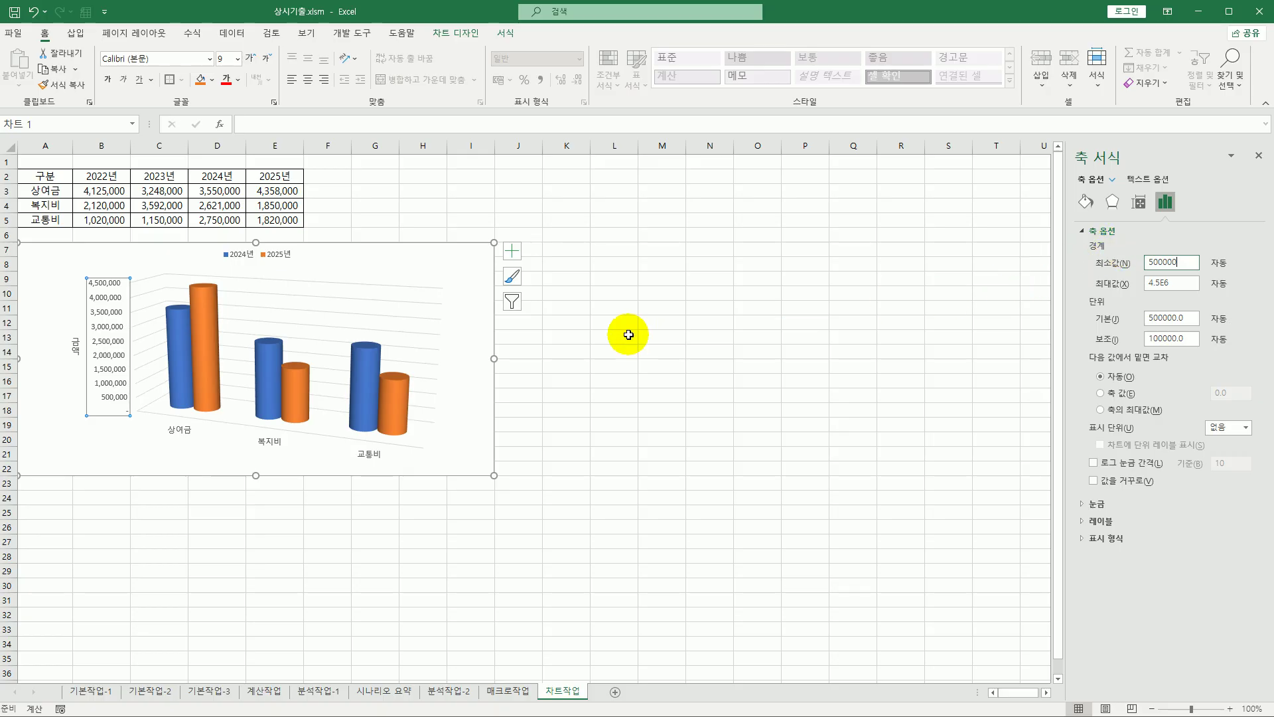
- Add a data callout (데이터 설명선) to only the 상여금 column of the 2025년 series
click(208, 302)
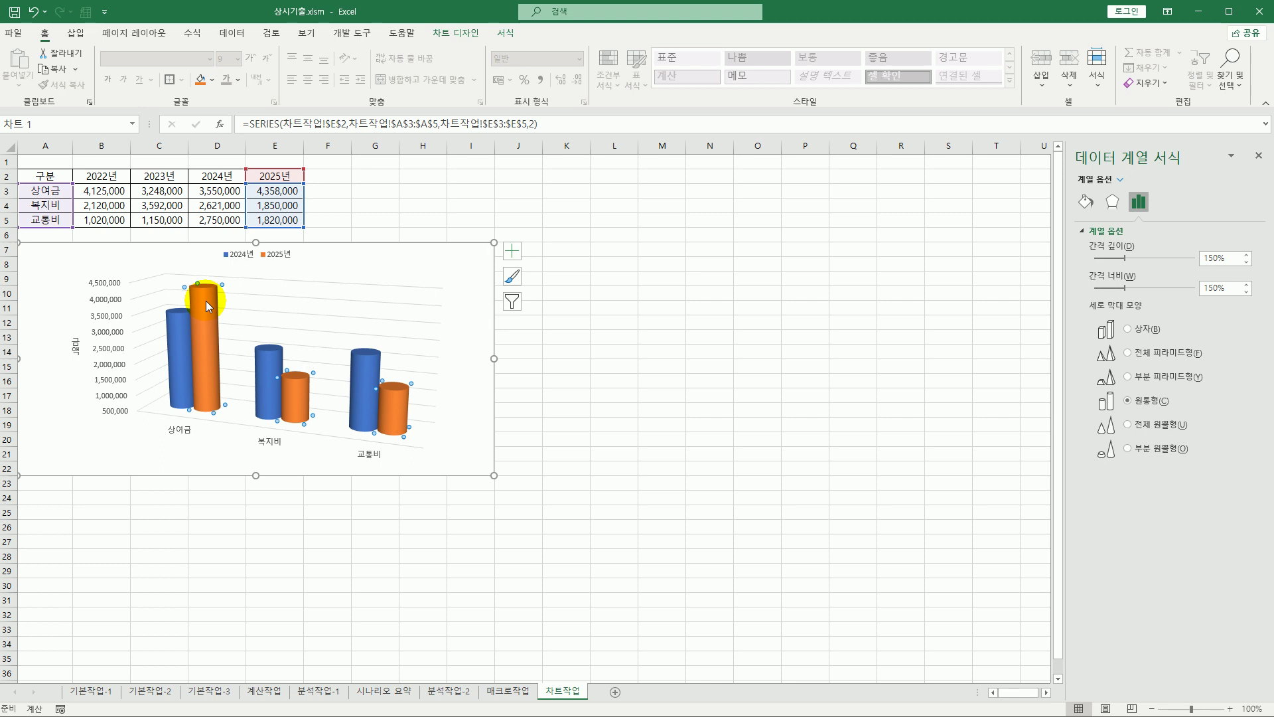
click(207, 306)
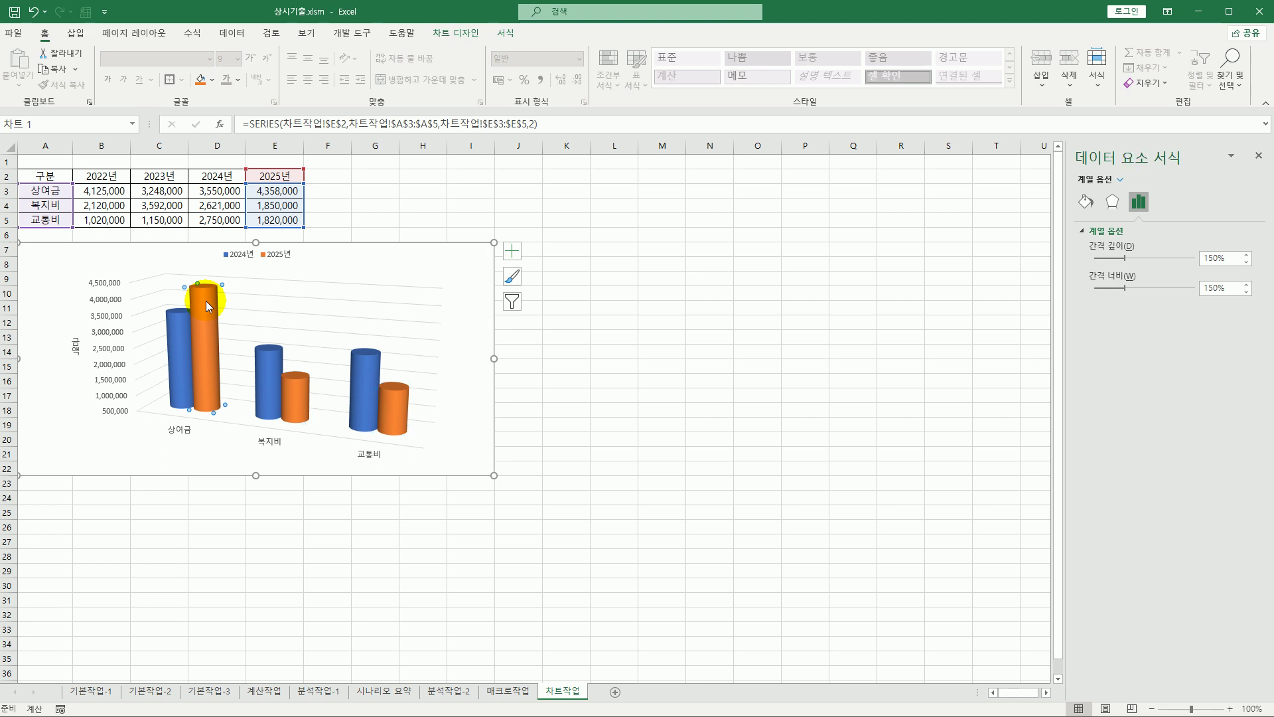
right_click(206, 301)
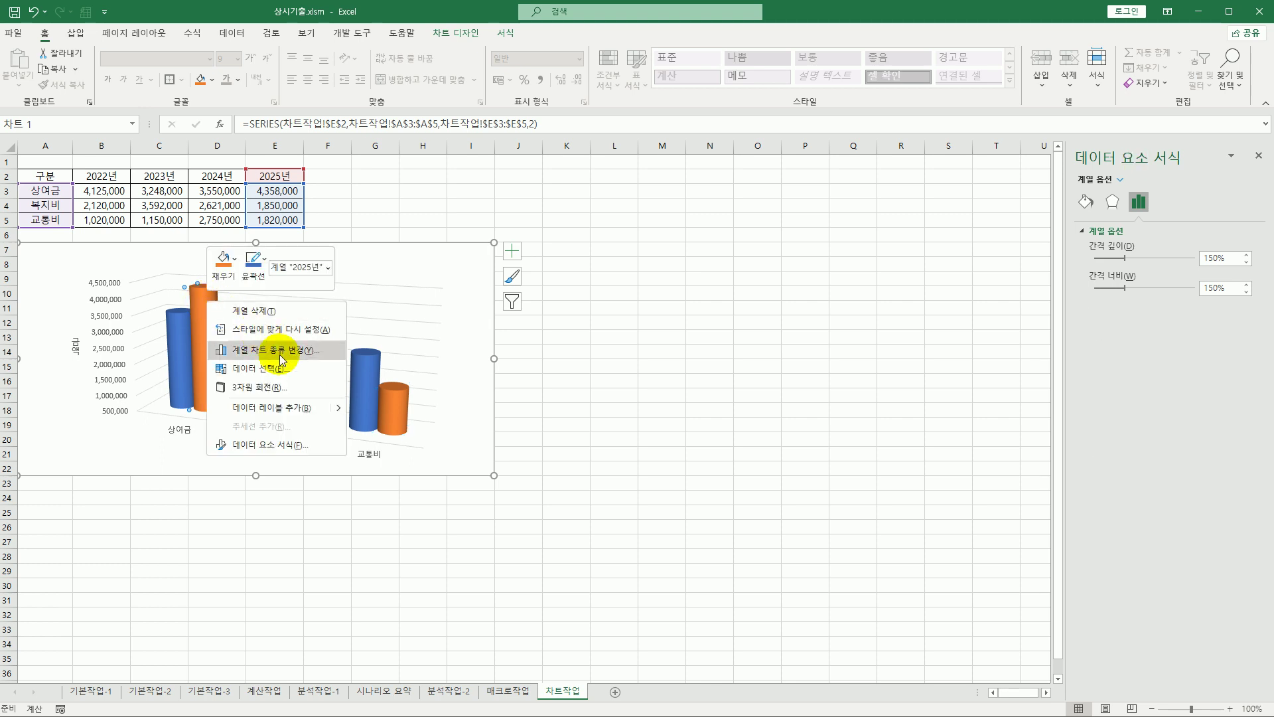
mouse_move(338, 408)
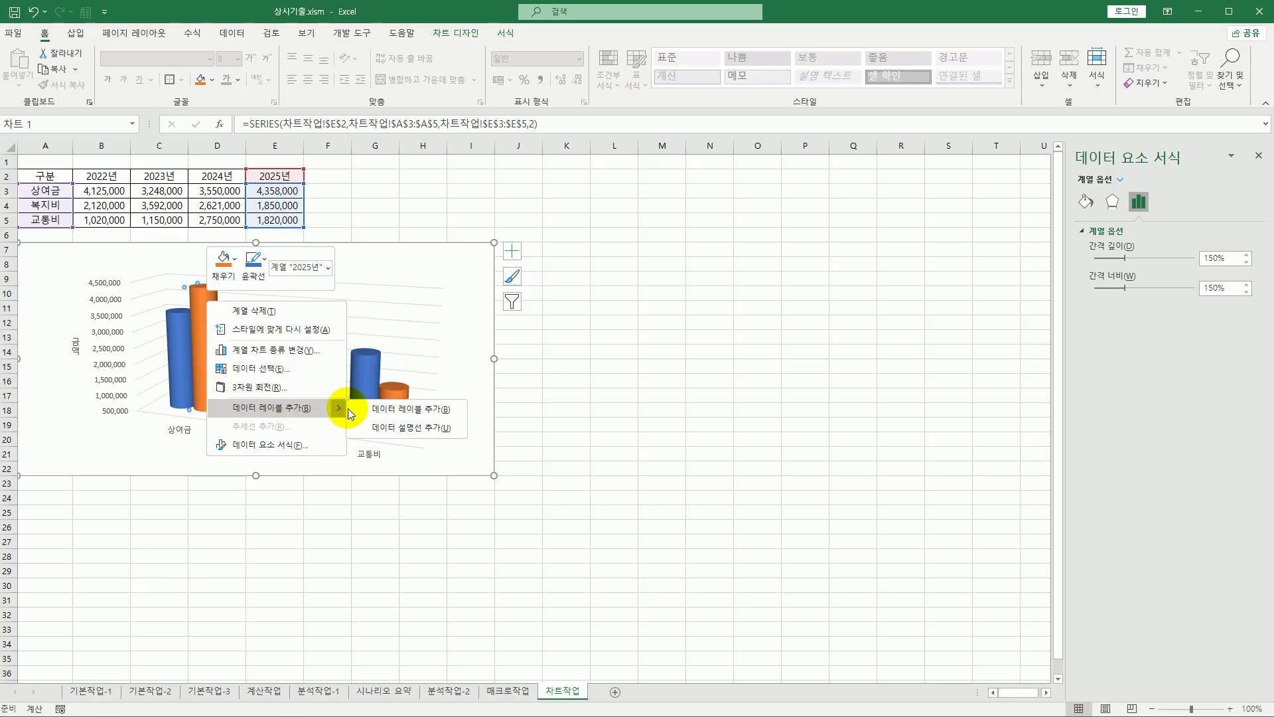
click(396, 429)
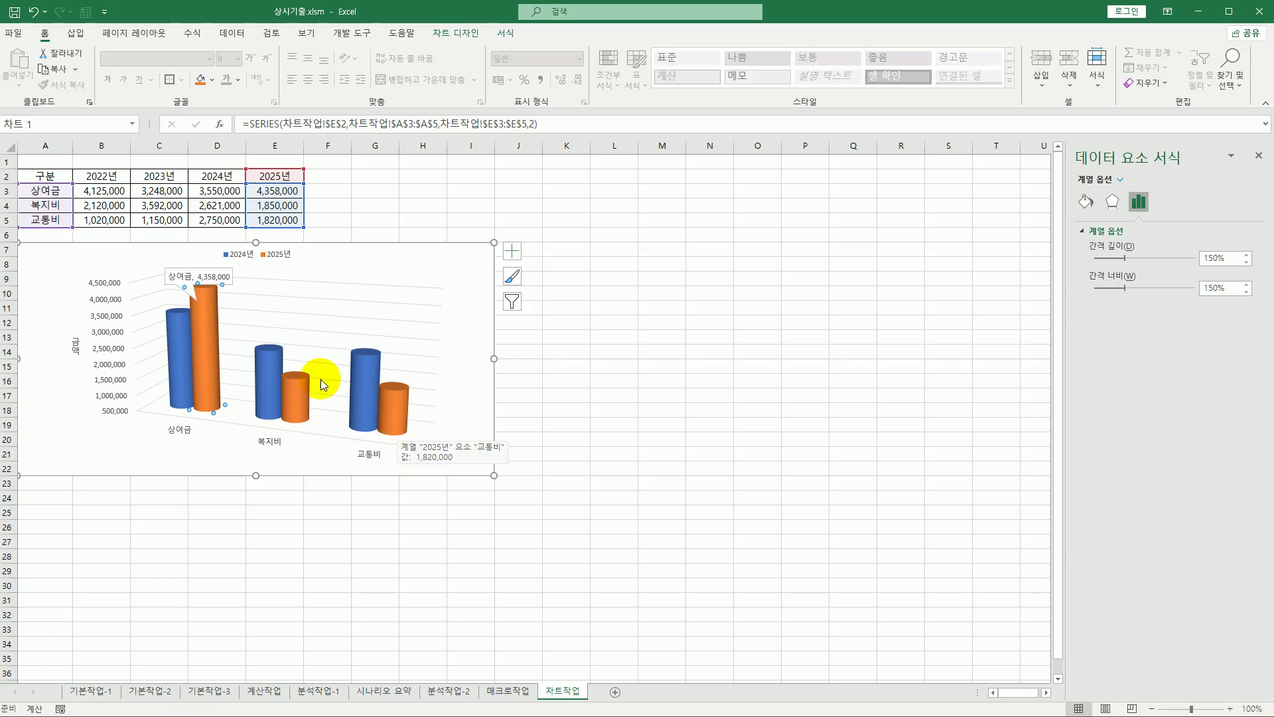
- Examine the label content options of the 상여금 data callout
click(227, 277)
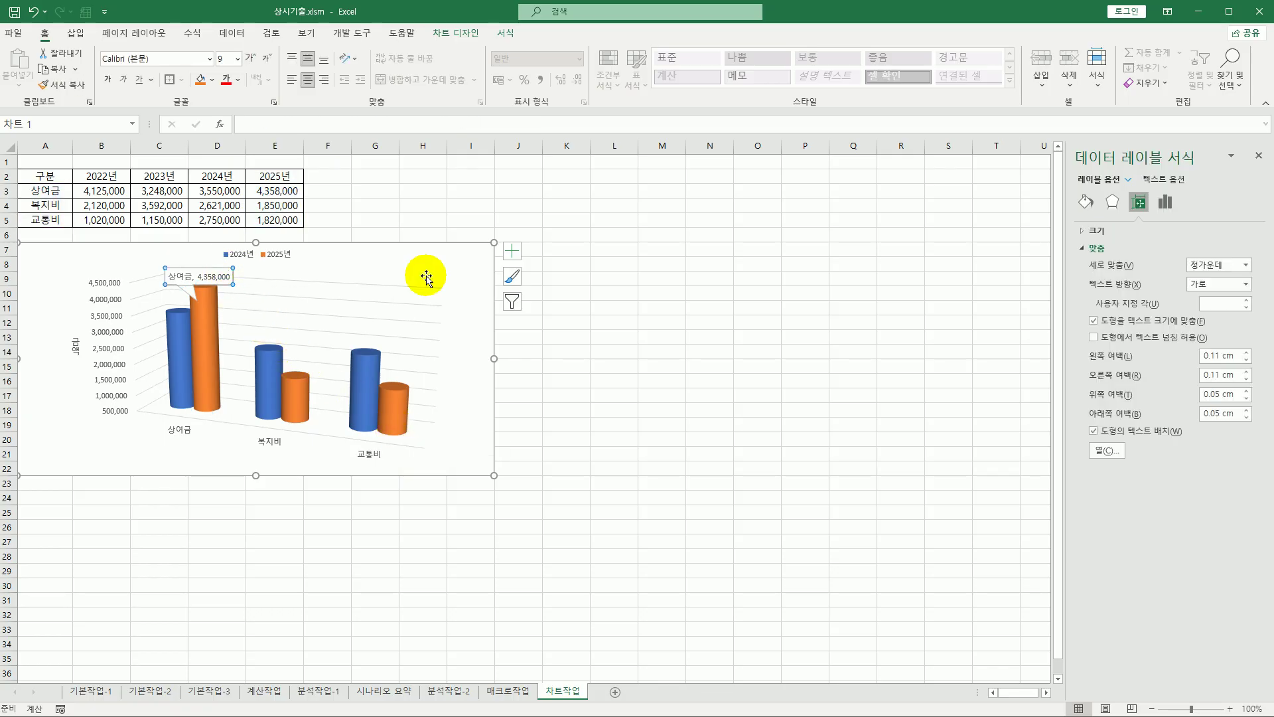
click(1162, 201)
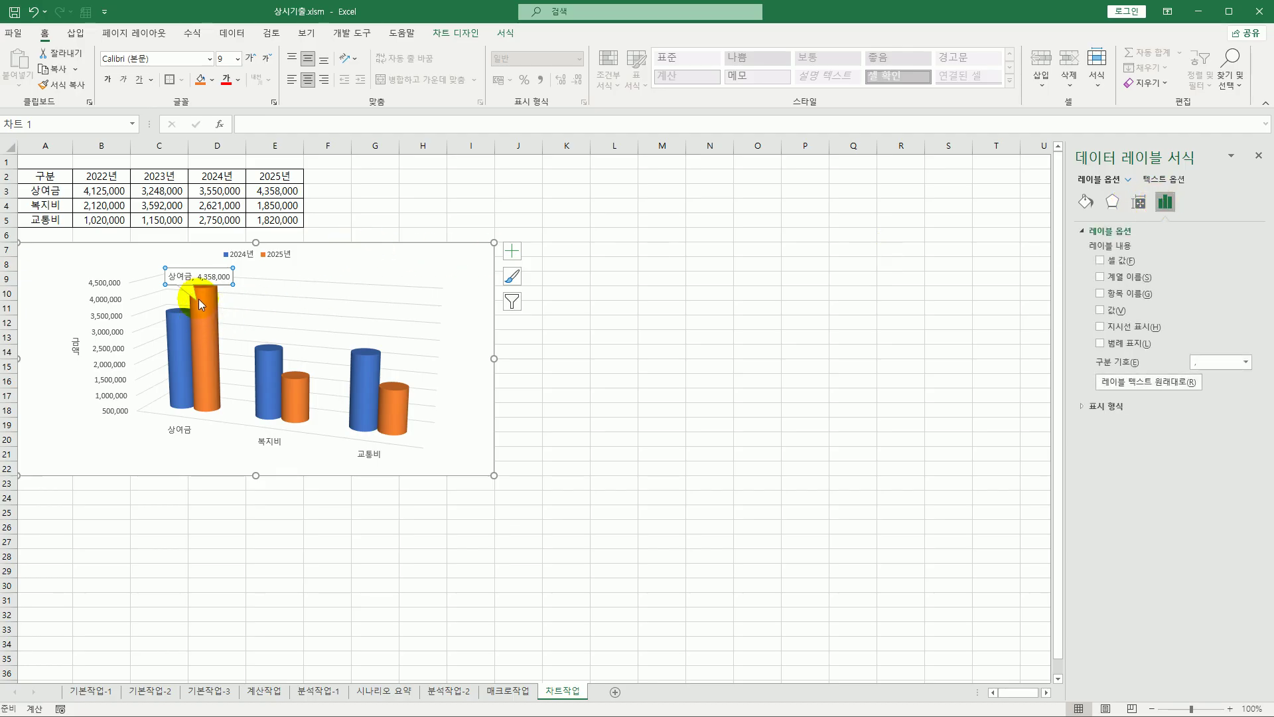
click(190, 275)
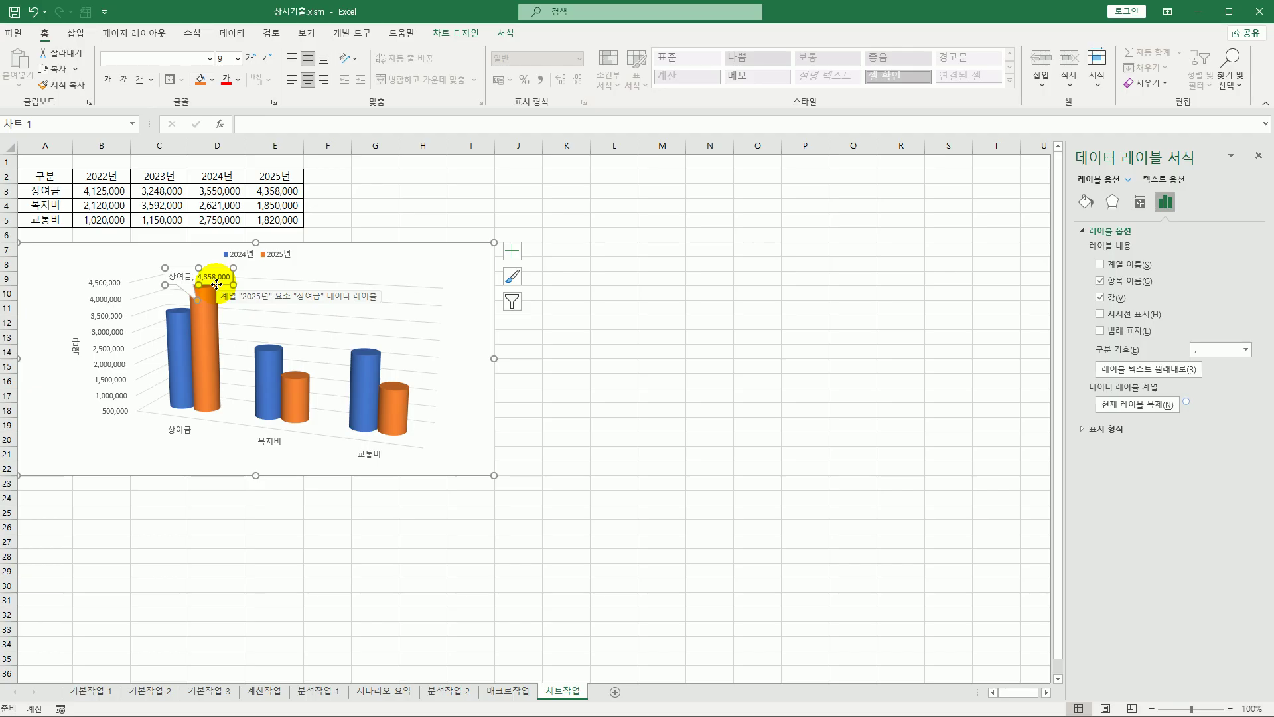
- Apply the green colored-outline theme style (테마 스타일) with no solid color fill to the chart area
click(453, 265)
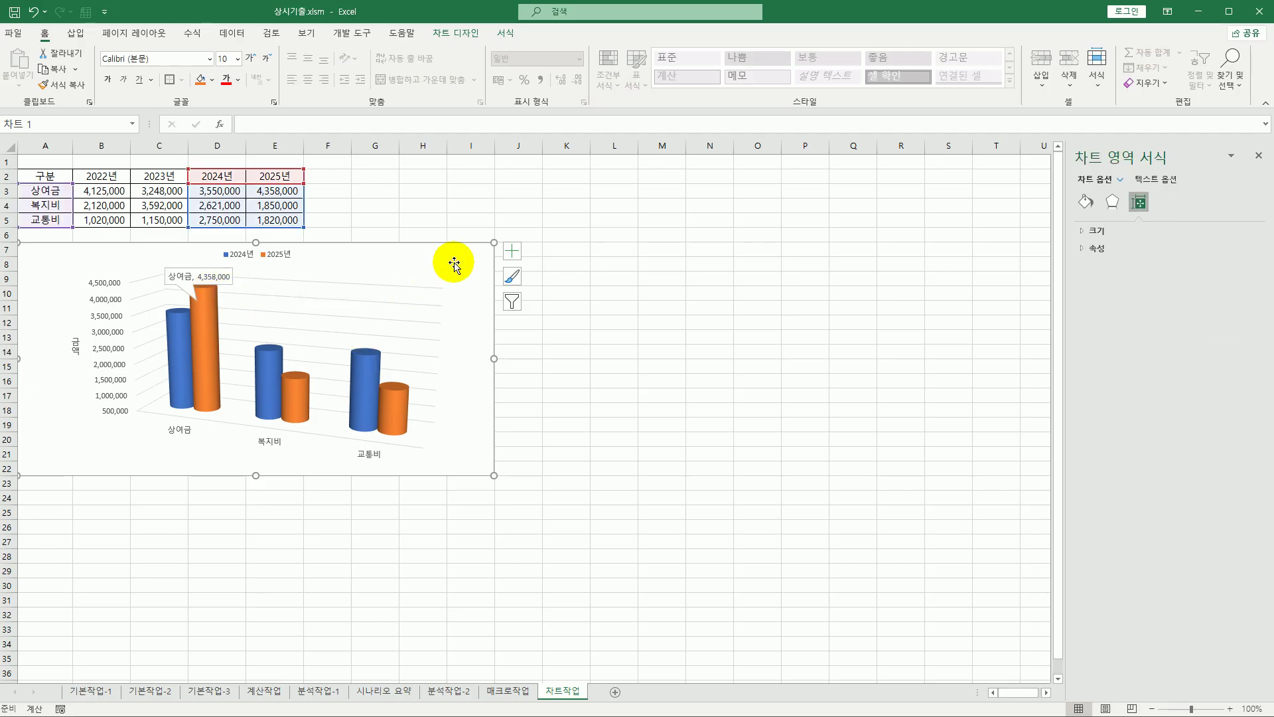
click(504, 34)
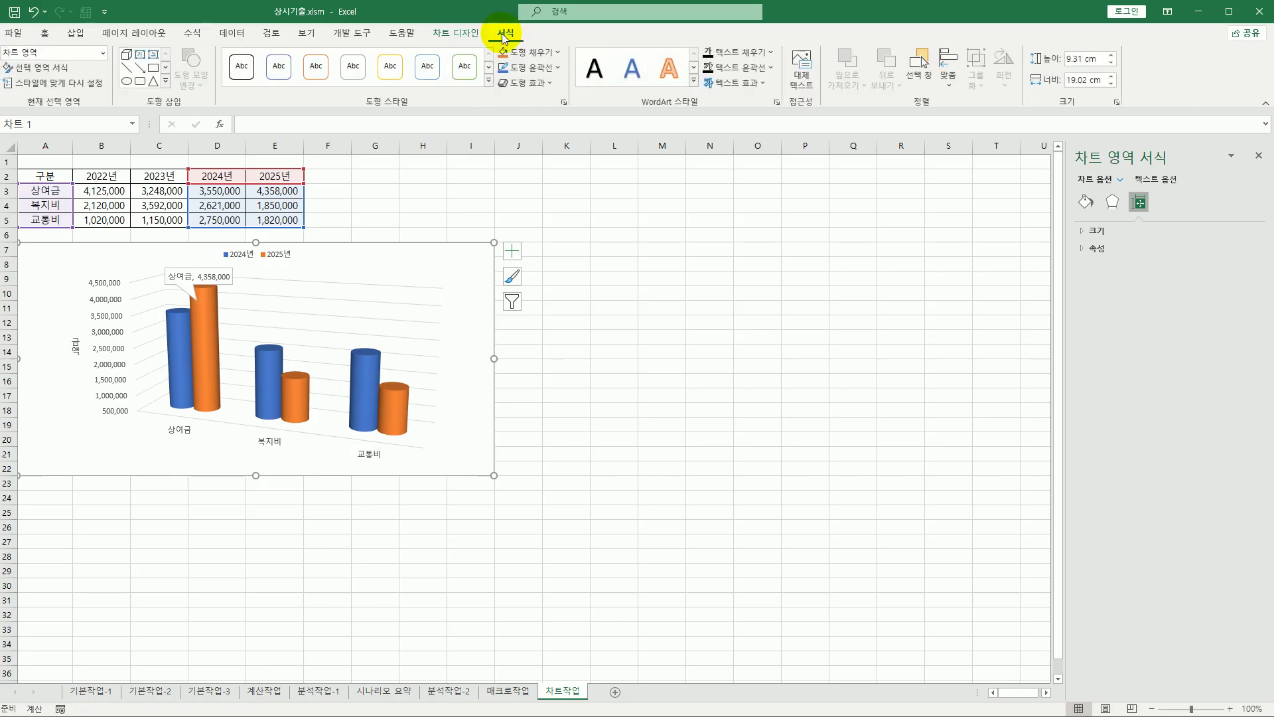
click(489, 81)
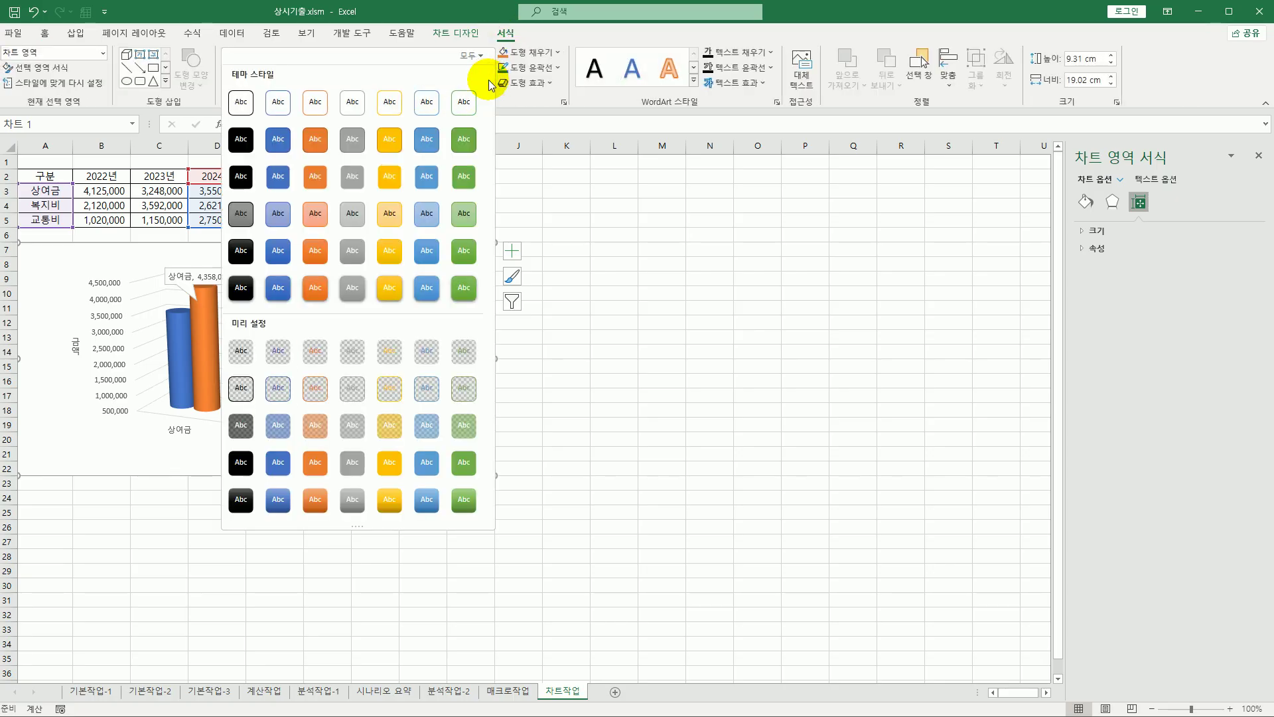
click(457, 109)
click(625, 310)
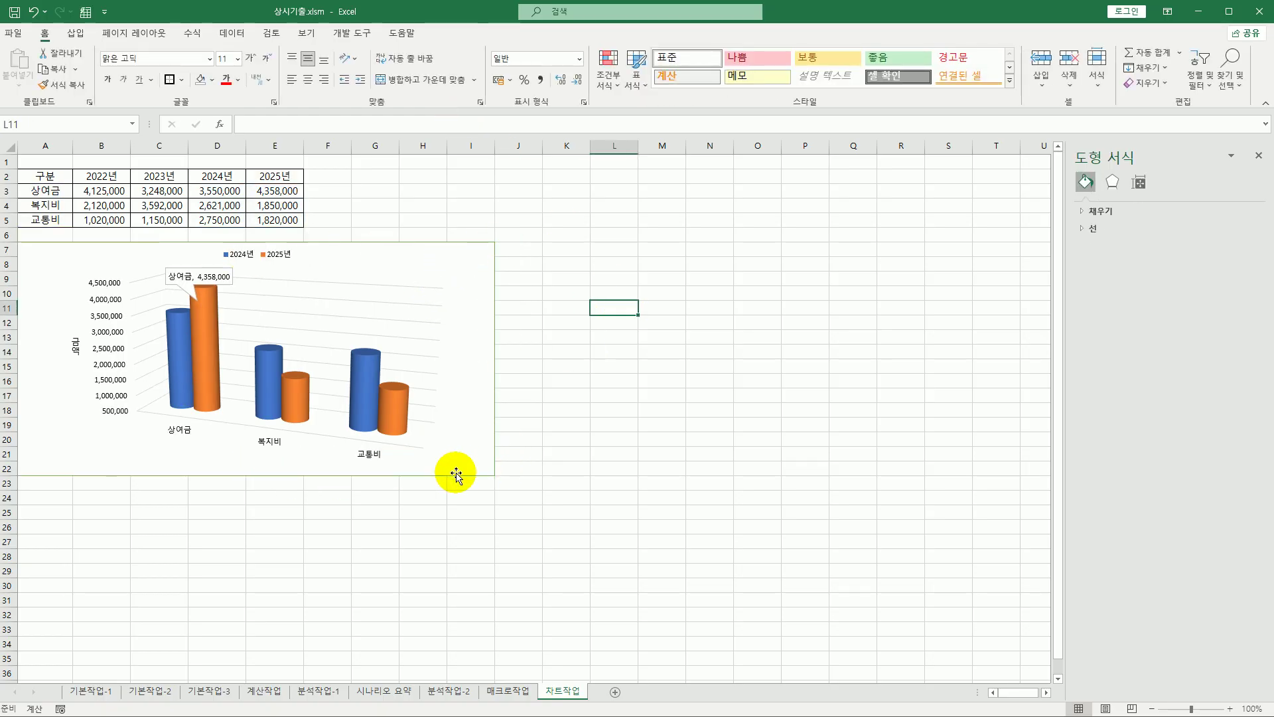
click(576, 494)
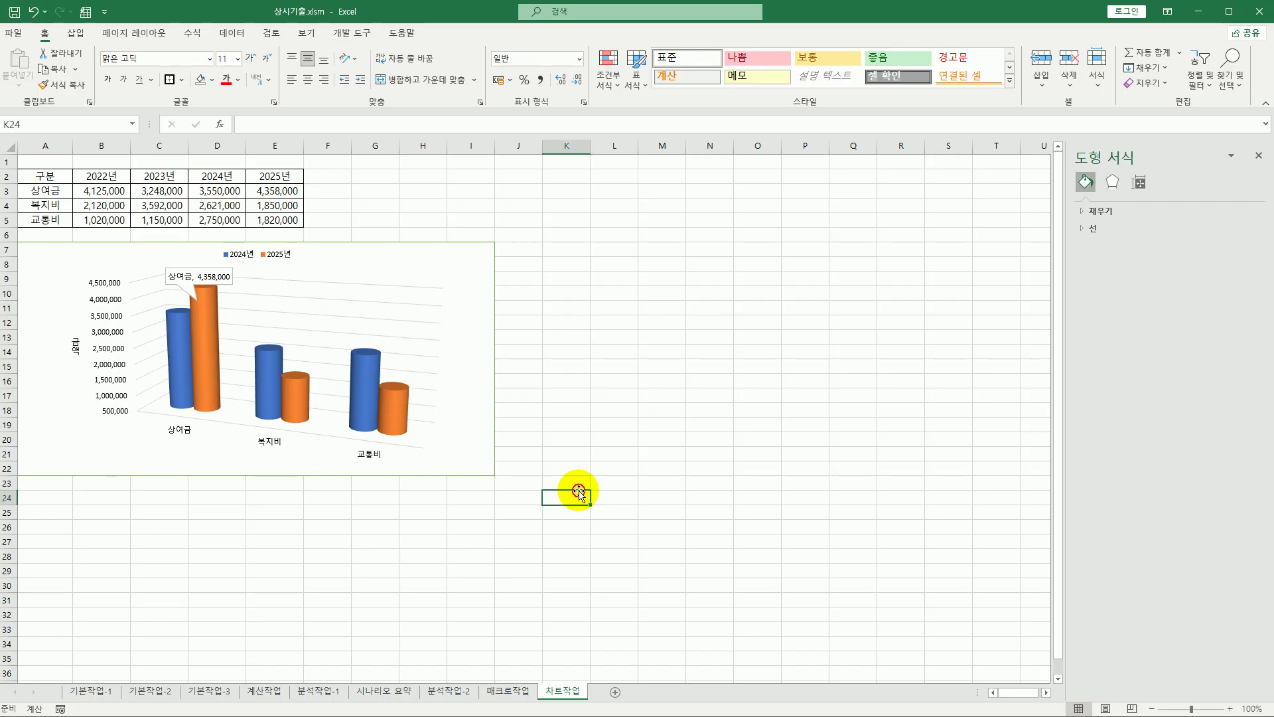
click(570, 437)
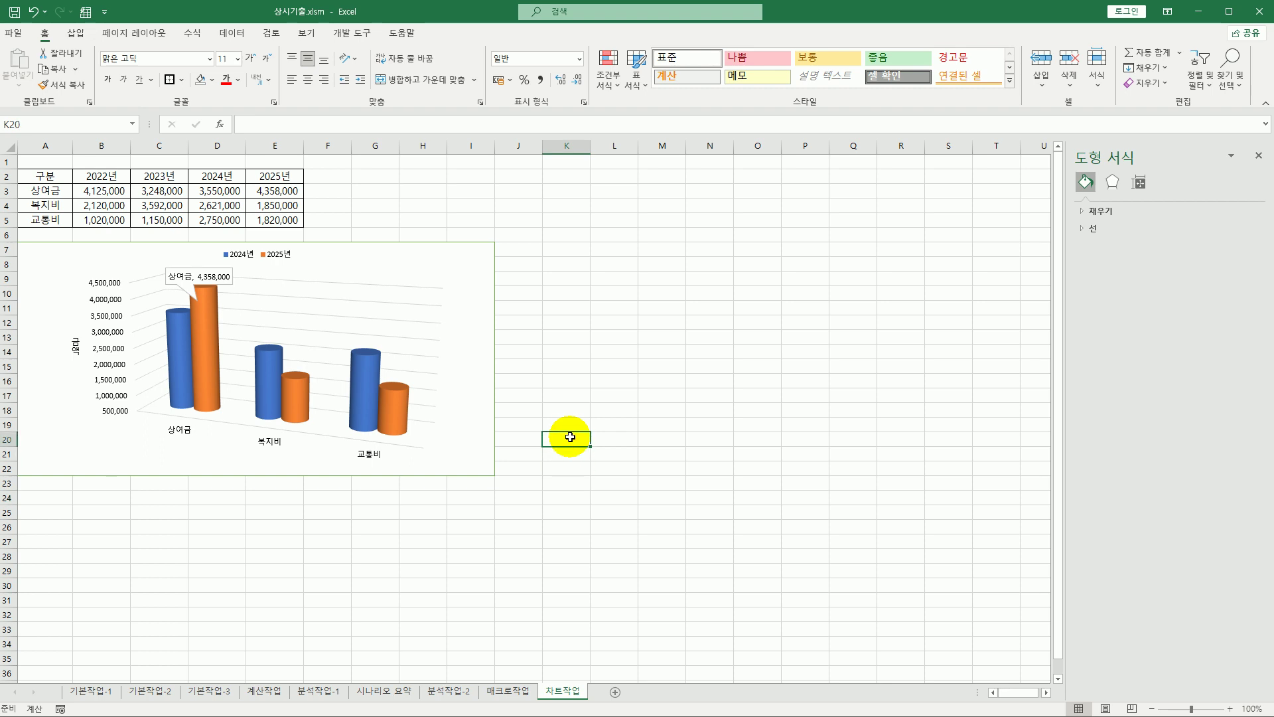
click(570, 466)
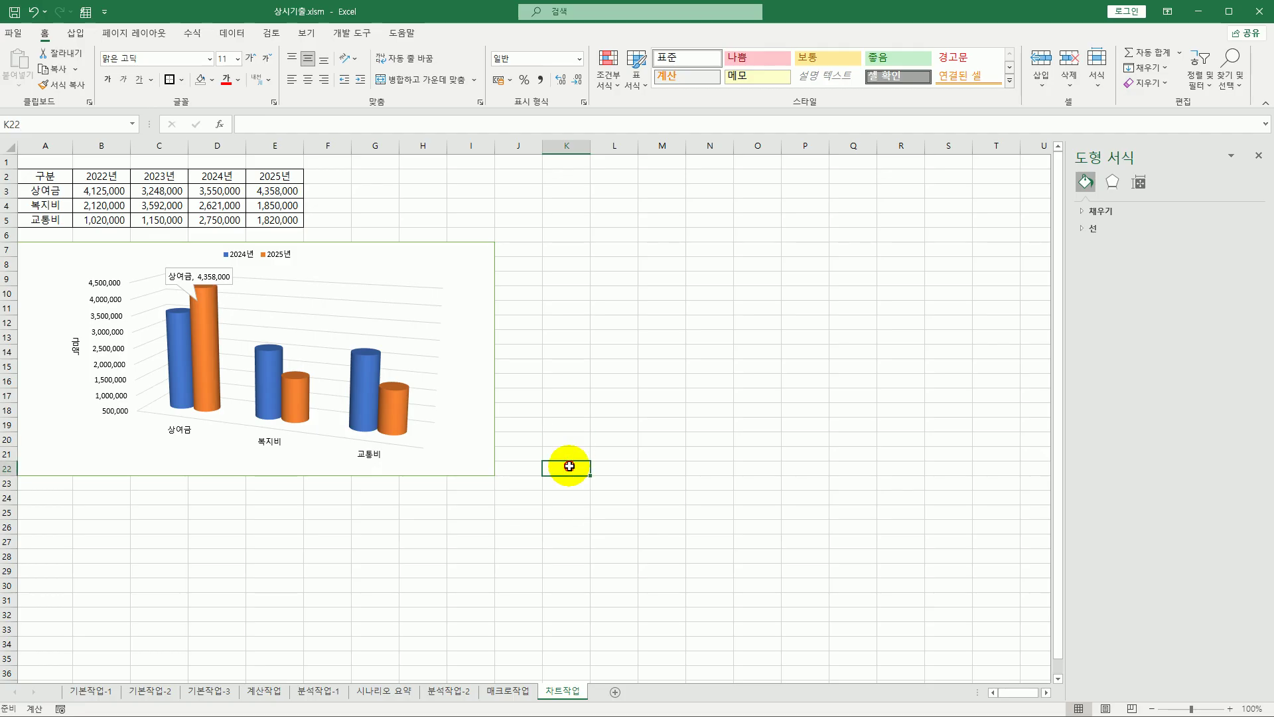